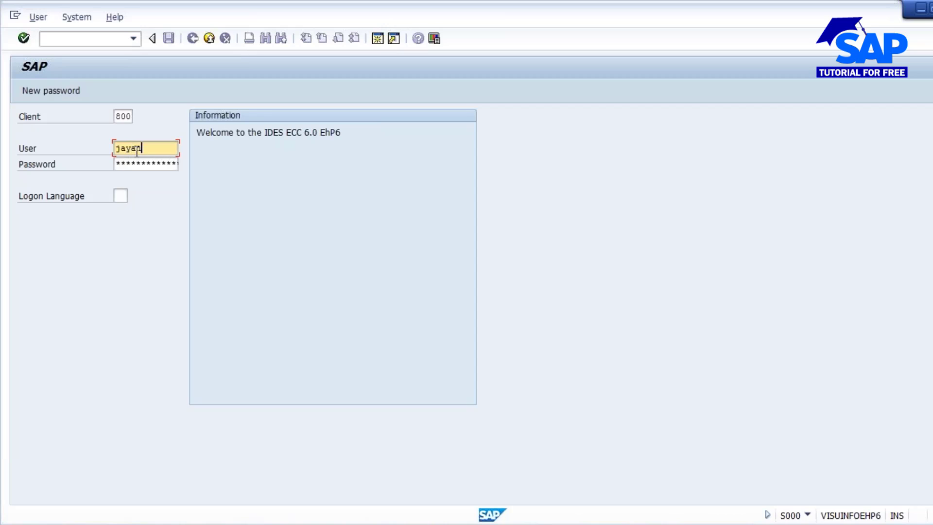
Step: Log on to client 800 with the user name and the account password
{"action": "key", "text": "Tab"}
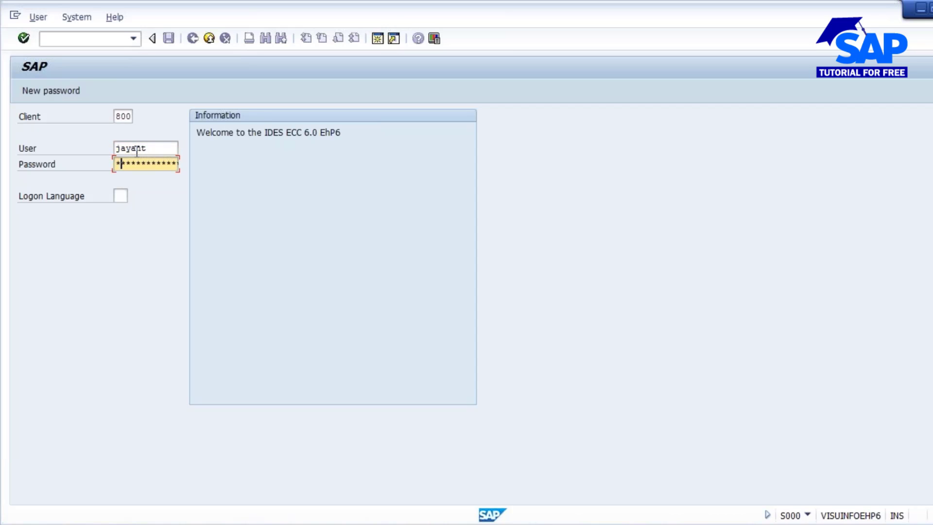
{"action": "key", "text": "Return"}
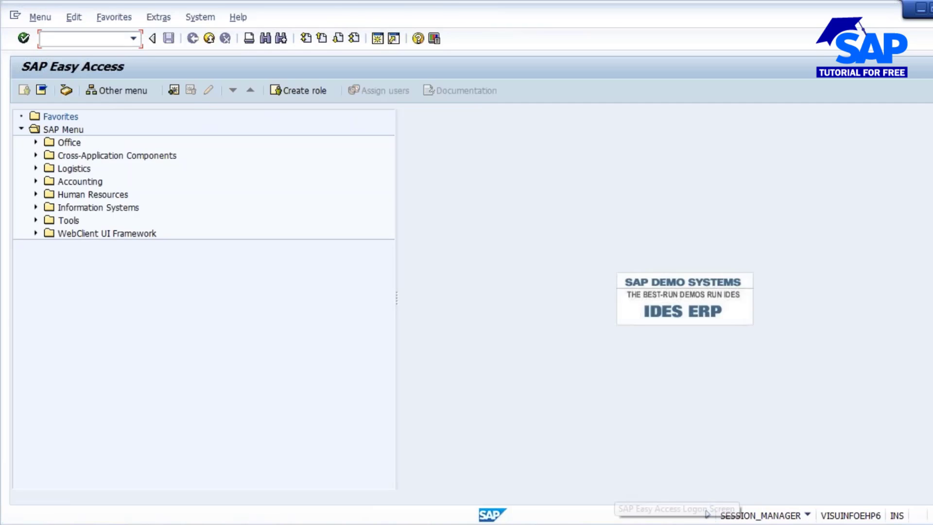
Step: Run transaction MM60 to open the materials list selection
{"action": "mouse_move", "coordinate": [540, 524]}
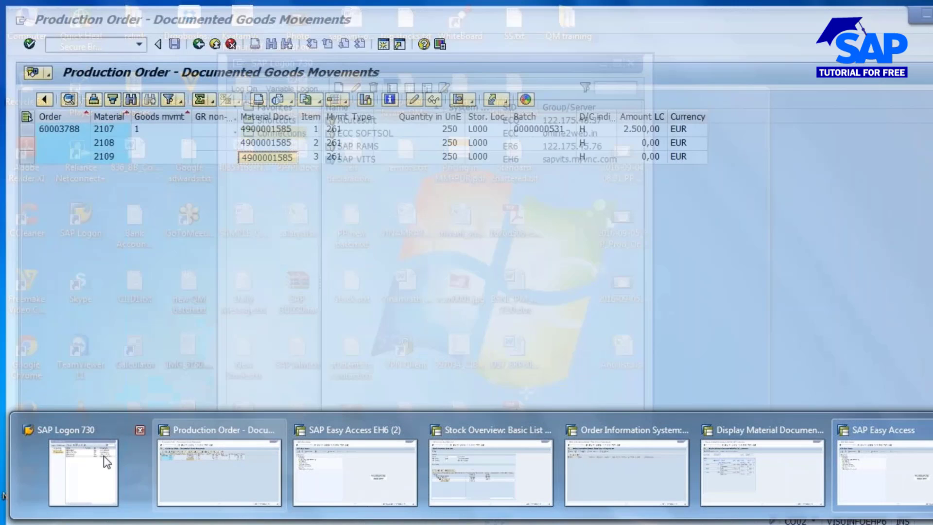
{"action": "left_click", "coordinate": [107, 463]}
{"action": "left_click", "coordinate": [118, 78]}
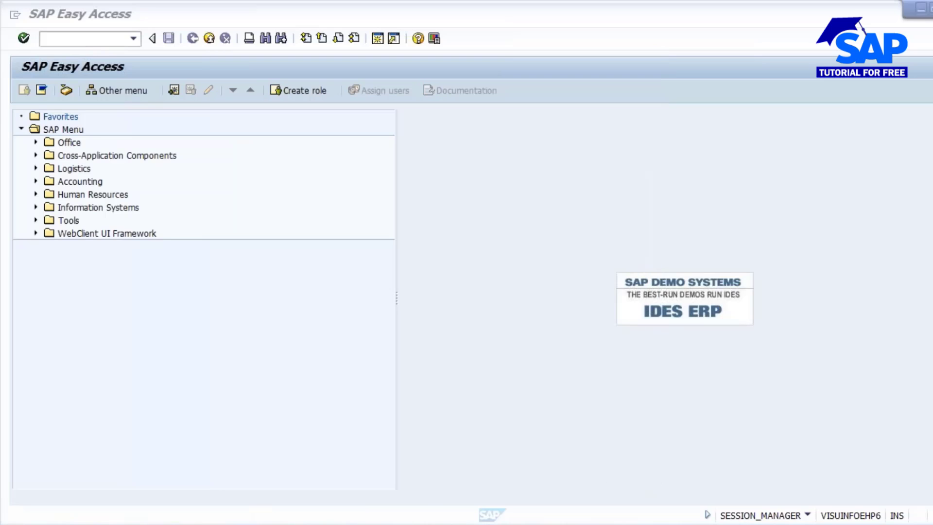
{"action": "type", "text": "mm"}
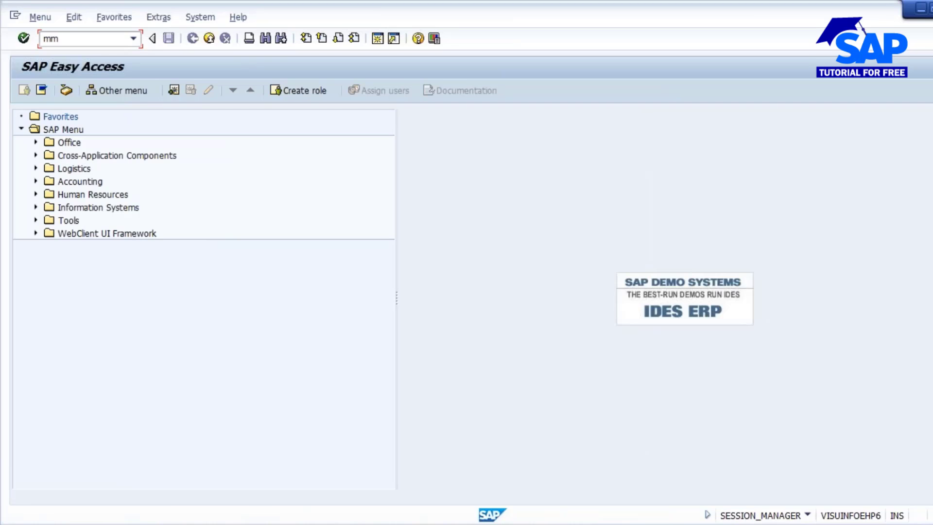
{"action": "type", "text": "60"}
{"action": "key", "text": "Return"}
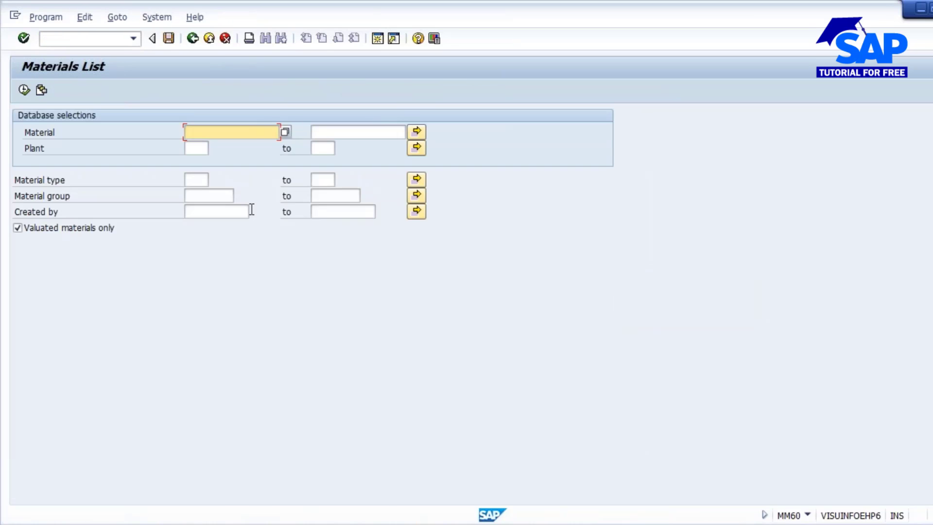
Step: List the materials for plant 1000 and material type roh, restricted to the creator's user name, dismissing the connection error
{"action": "left_click", "coordinate": [186, 147]}
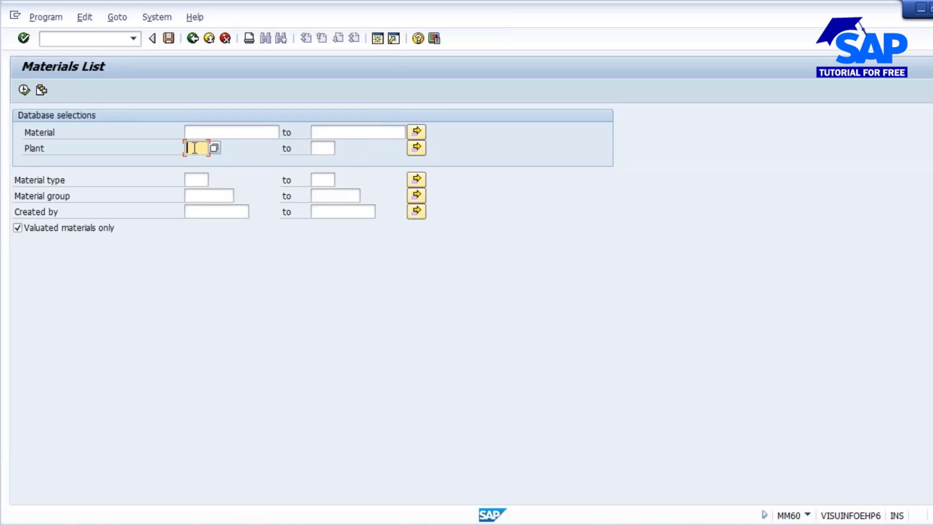
{"action": "type", "text": "1000"}
{"action": "left_click", "coordinate": [196, 184]}
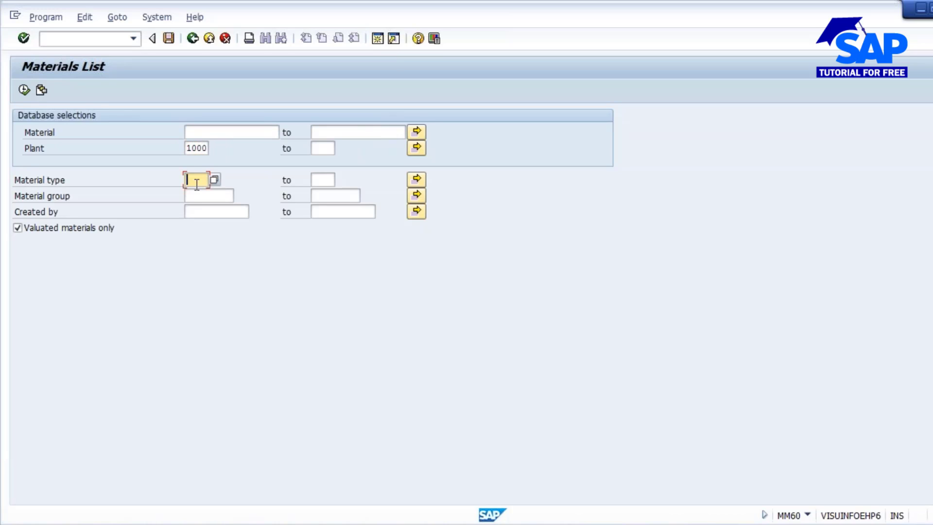
{"action": "type", "text": "F"}
{"action": "type", "text": "roh"}
{"action": "left_click", "coordinate": [228, 210]}
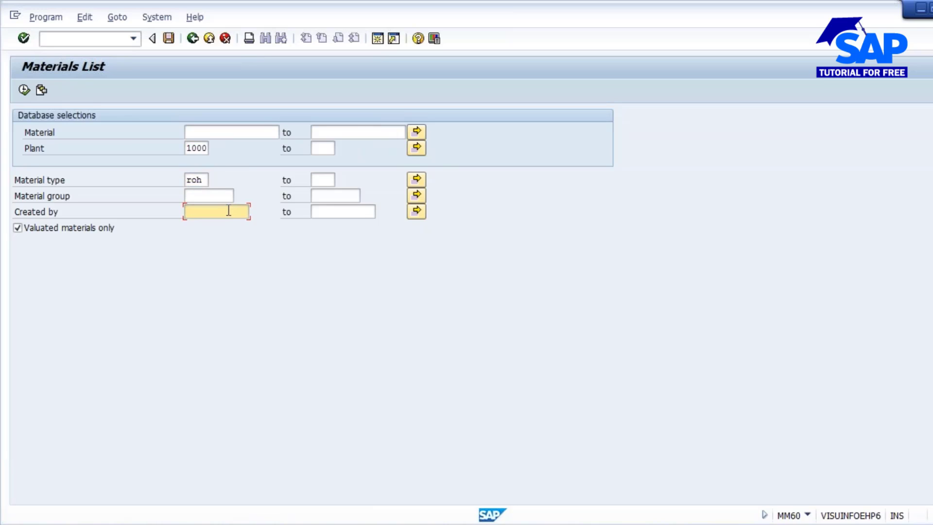
{"action": "type", "text": "jayant"}
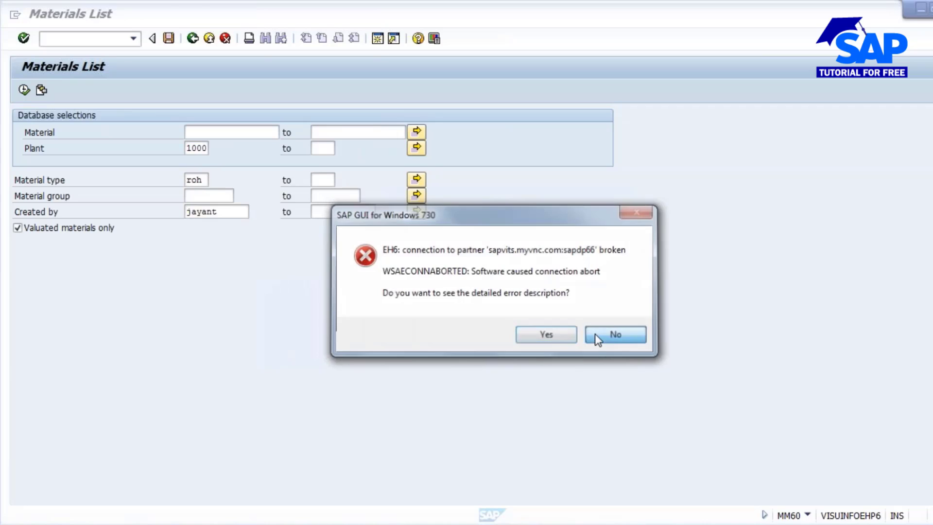
{"action": "left_click", "coordinate": [595, 333]}
{"action": "left_click", "coordinate": [23, 89]}
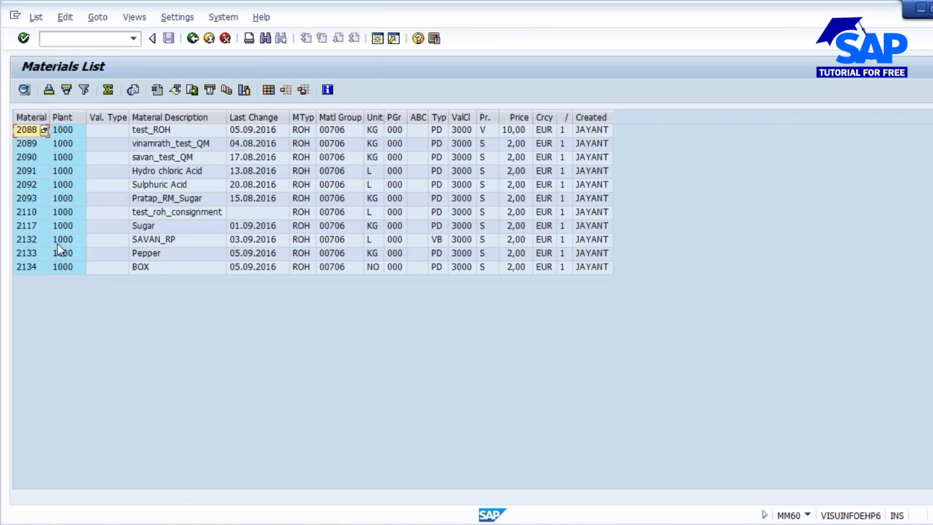
Step: Pick out the Sugar material 2117 in the materials list and open a new session
{"action": "left_click", "coordinate": [28, 197]}
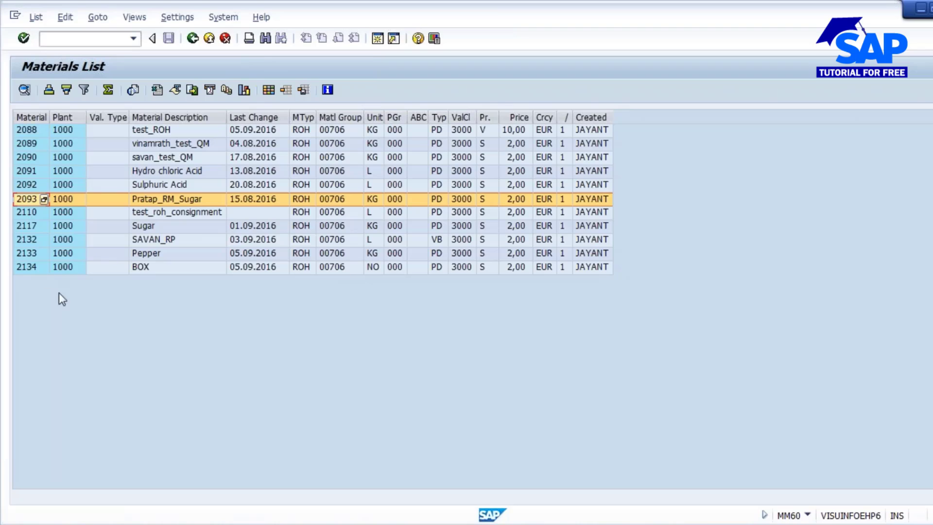
{"action": "left_click", "coordinate": [29, 226]}
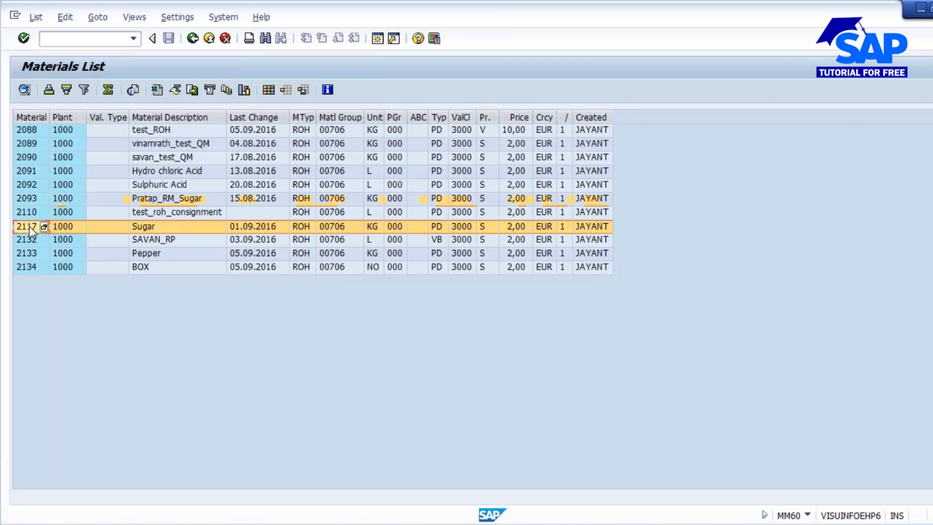
{"action": "left_click", "coordinate": [287, 306]}
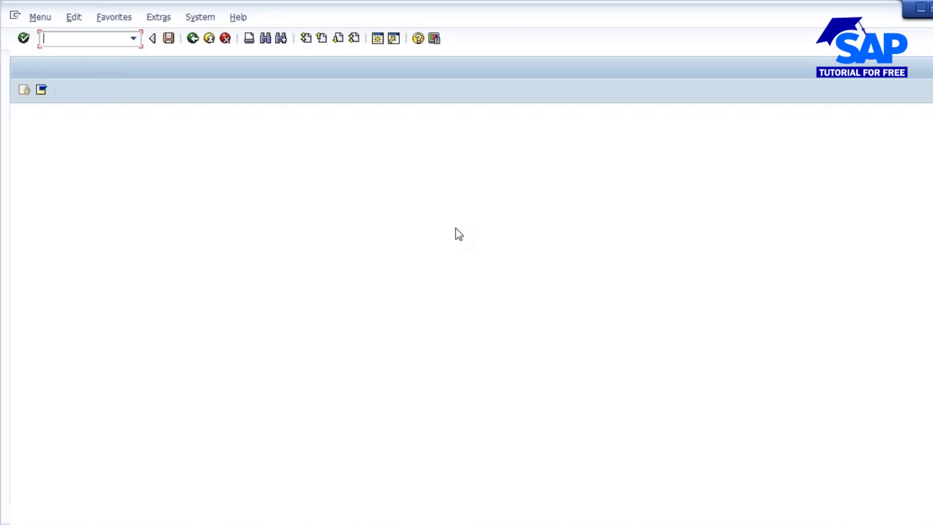
Step: Run MM02 for material 2117 and open its Quality Management view for plant 1000
{"action": "type", "text": "mm"}
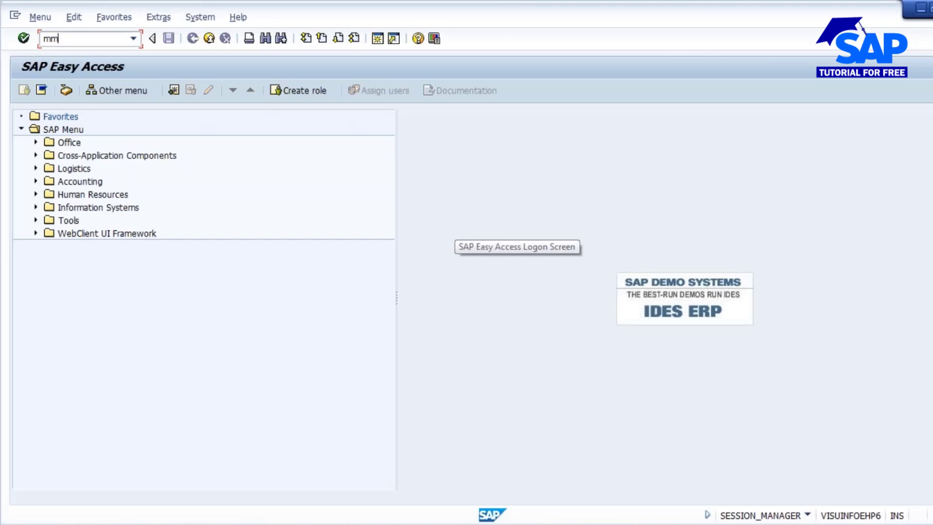
{"action": "type", "text": "02"}
{"action": "key", "text": "Return"}
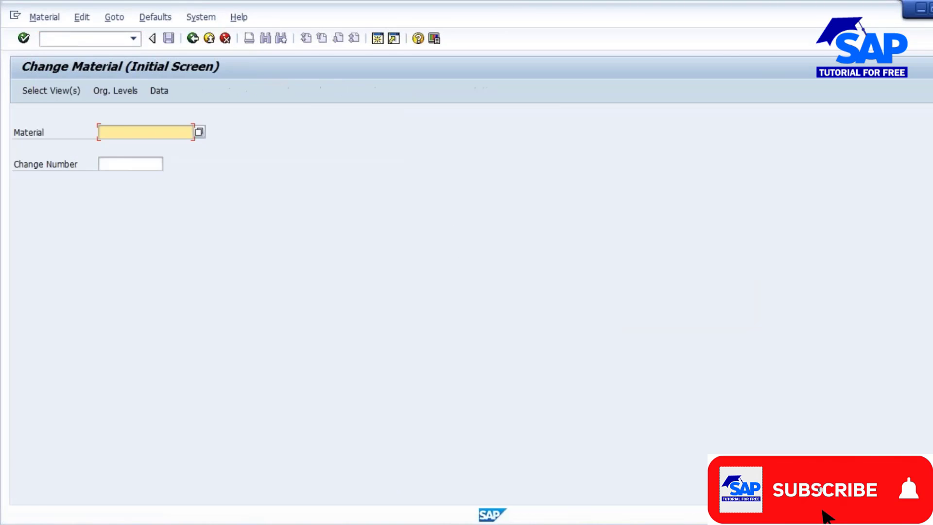
{"action": "type", "text": "2117"}
{"action": "key", "text": "Return"}
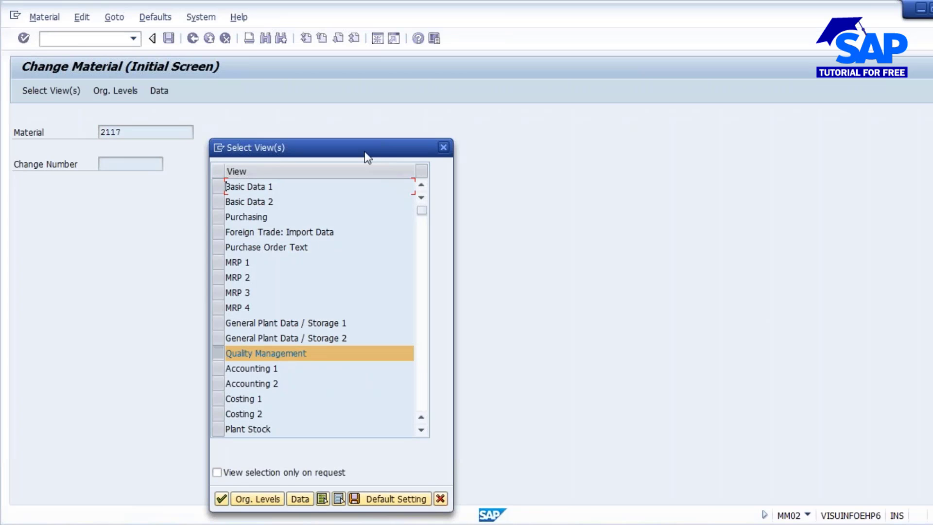
{"action": "left_click_drag", "start_coordinate": [364, 150], "coordinate": [402, 106]}
{"action": "left_click", "coordinate": [260, 453]}
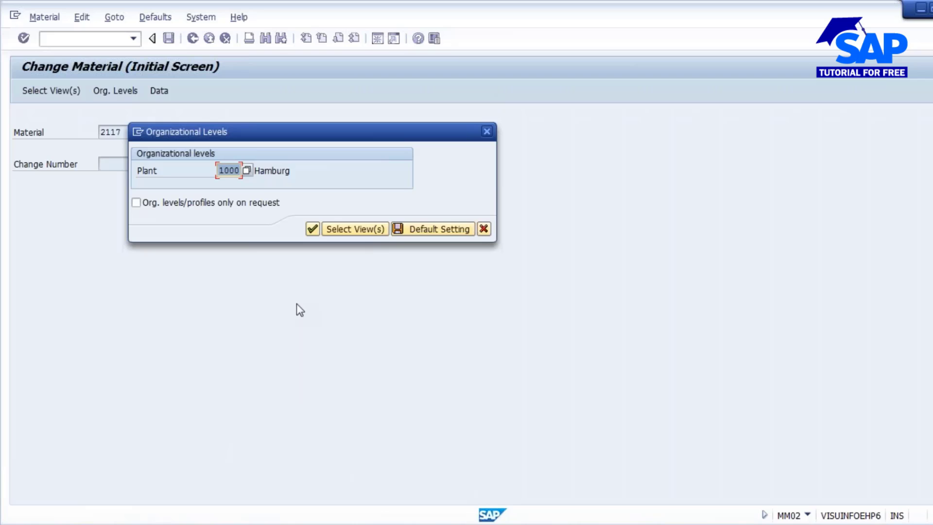
{"action": "left_click", "coordinate": [312, 229]}
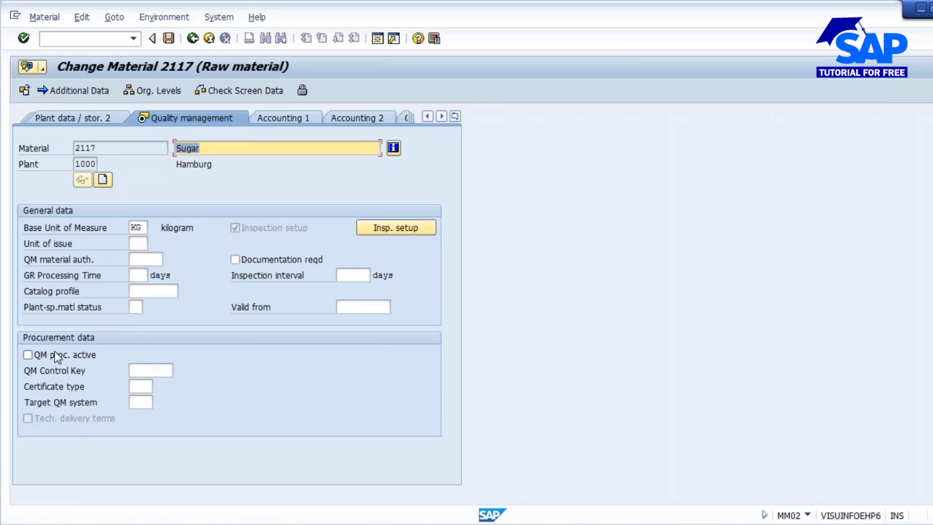
Step: Temporarily activate QM in procurement to examine the available QM control keys, highlighting 9001, and deactivate it again without choosing a key
{"action": "left_click", "coordinate": [27, 355]}
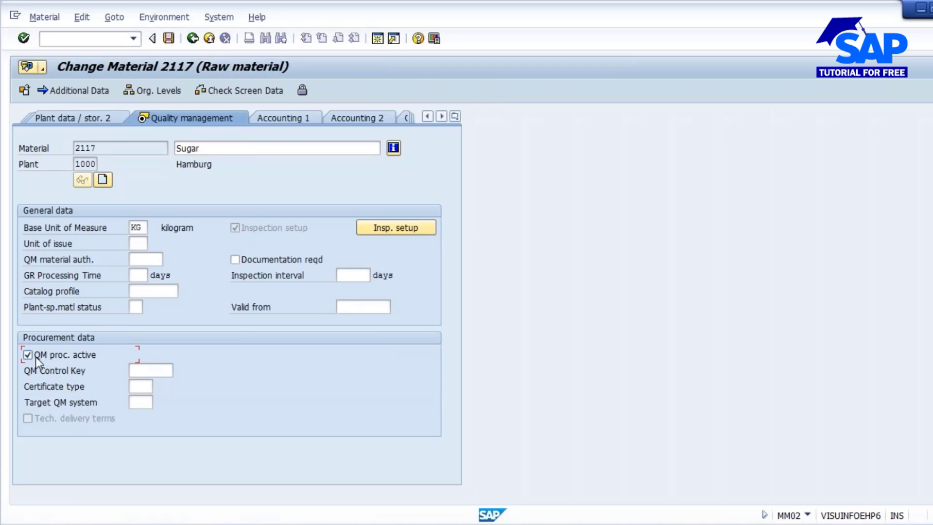
{"action": "left_click", "coordinate": [145, 371]}
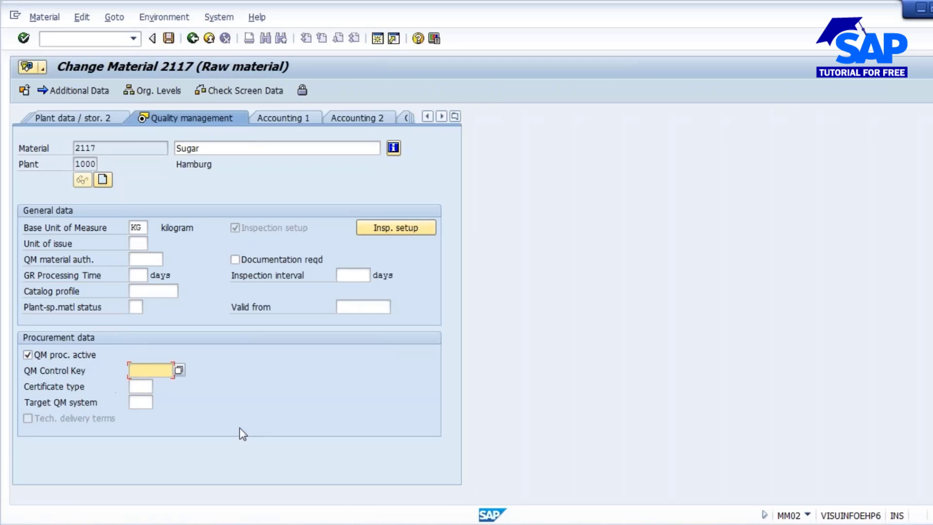
{"action": "left_click", "coordinate": [179, 370]}
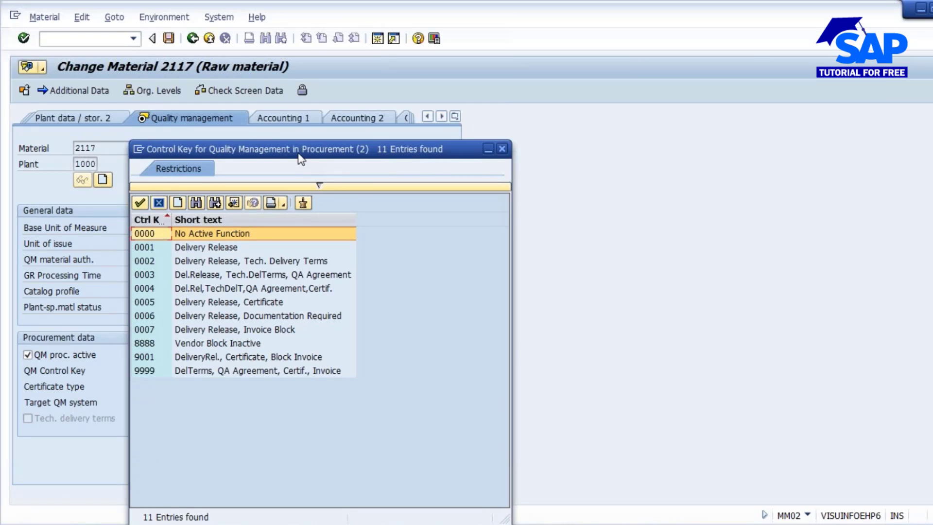
{"action": "left_click_drag", "start_coordinate": [300, 158], "coordinate": [367, 128]}
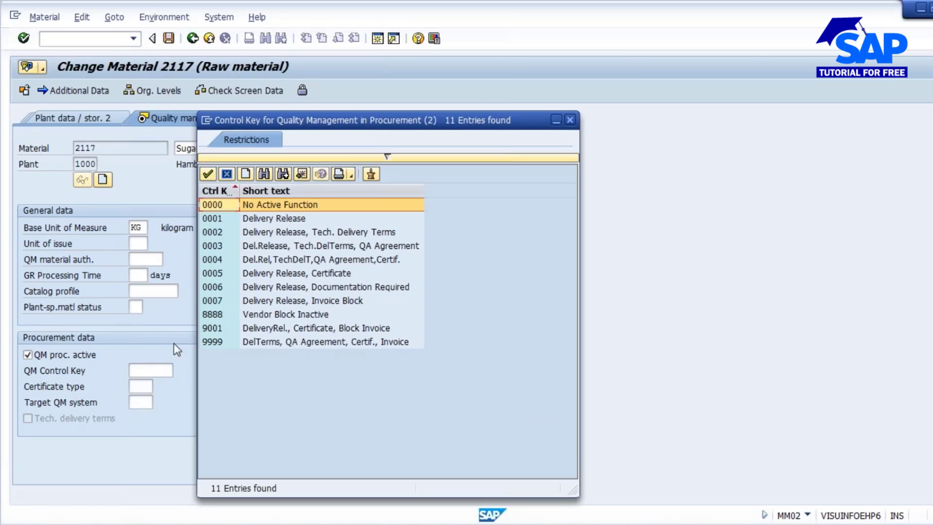
{"action": "left_click", "coordinate": [263, 327]}
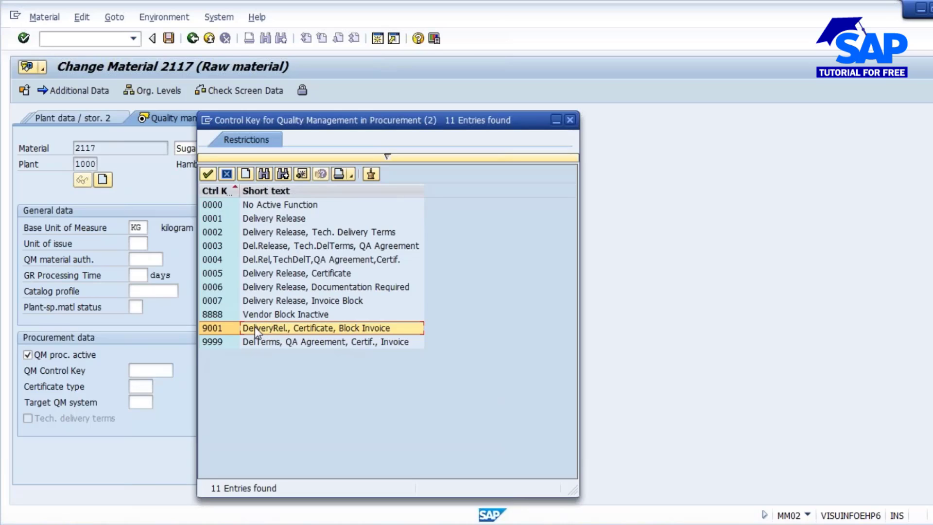
{"action": "left_click", "coordinate": [570, 120]}
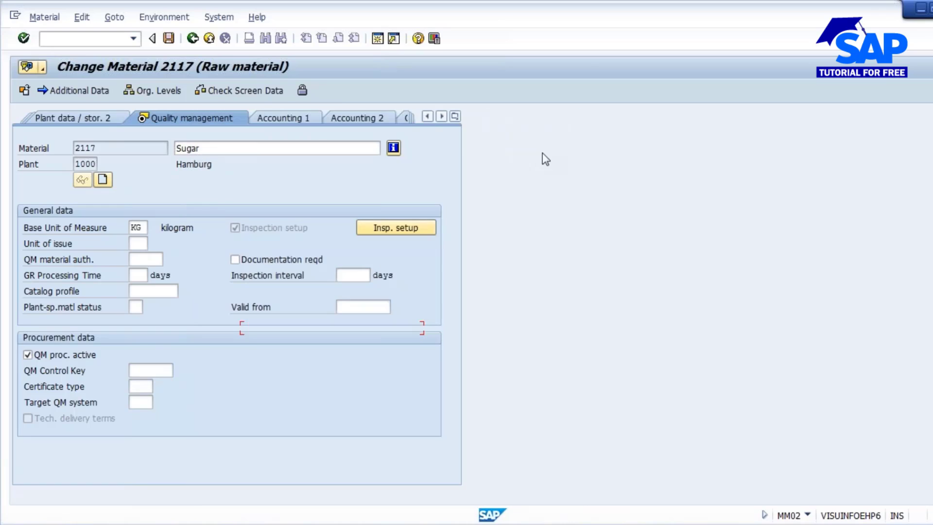
{"action": "left_click", "coordinate": [28, 355]}
Step: Select the material number 2117 and save the material master record
{"action": "left_click_drag", "start_coordinate": [101, 149], "coordinate": [74, 150]}
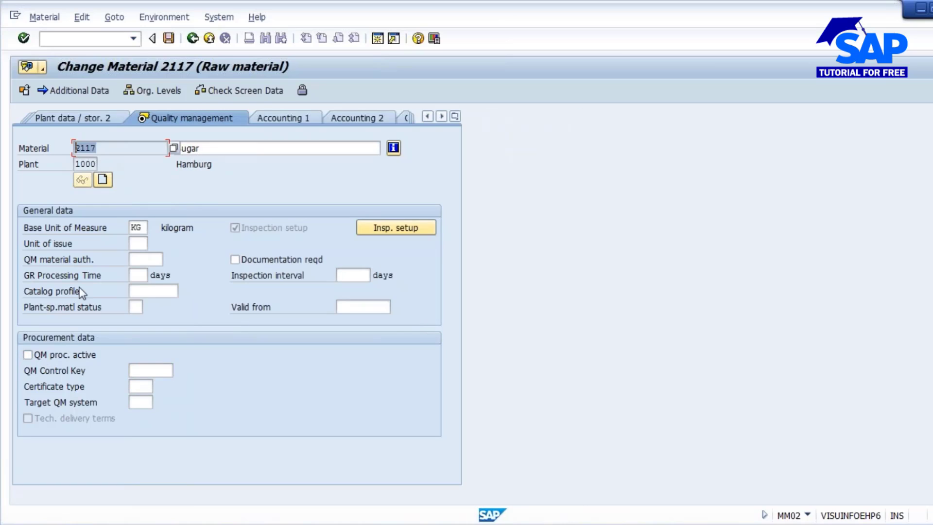
{"action": "left_click", "coordinate": [79, 287]}
{"action": "left_click", "coordinate": [169, 39]}
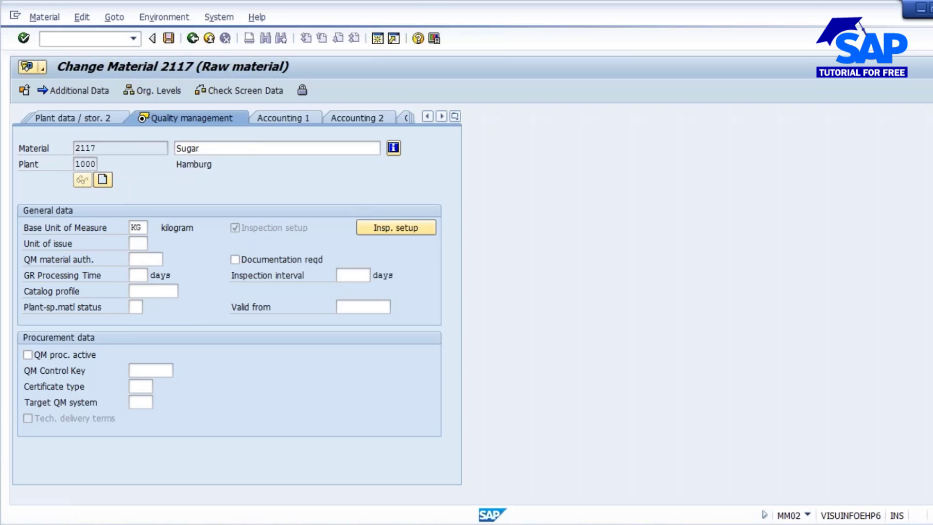
Step: Open a new session and run ME21N to create a purchase order
{"action": "left_click", "coordinate": [378, 39]}
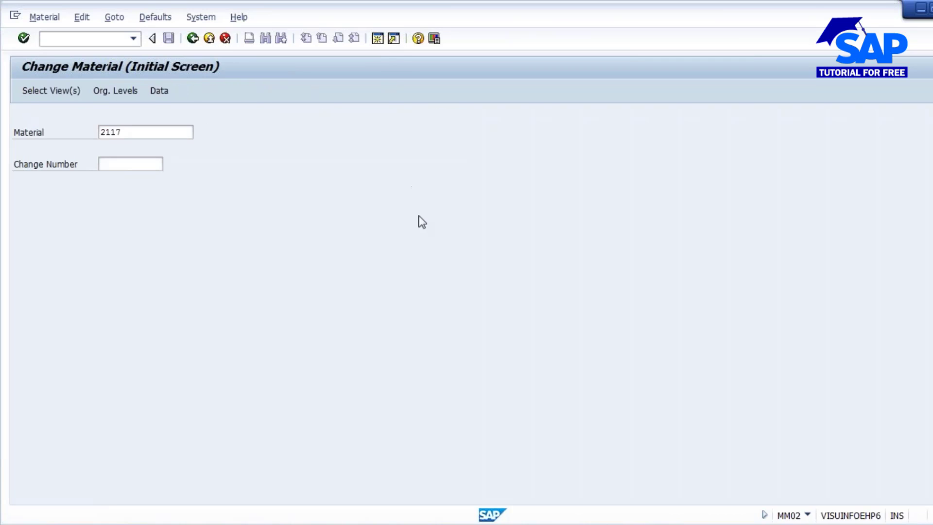
{"action": "type", "text": "m"}
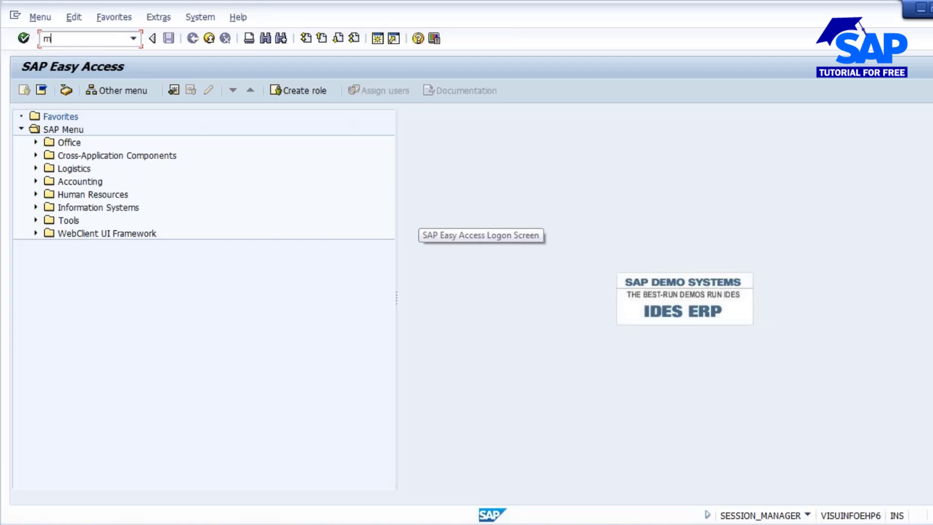
{"action": "type", "text": "e21n"}
{"action": "key", "text": "Return"}
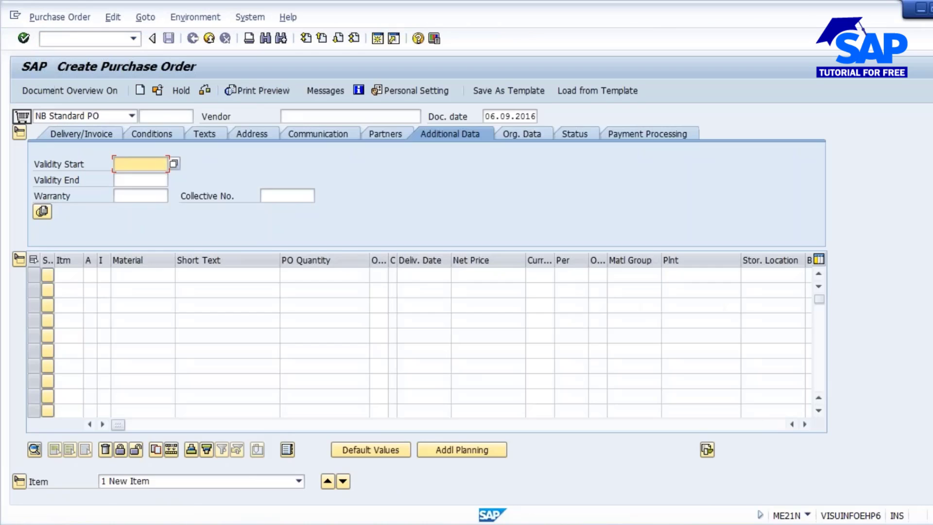
Step: Enter a purchase order item for material 2117 with quantity 50 in plant 1000, ordered from vendor Metall Factory Inc
{"action": "left_click", "coordinate": [152, 278]}
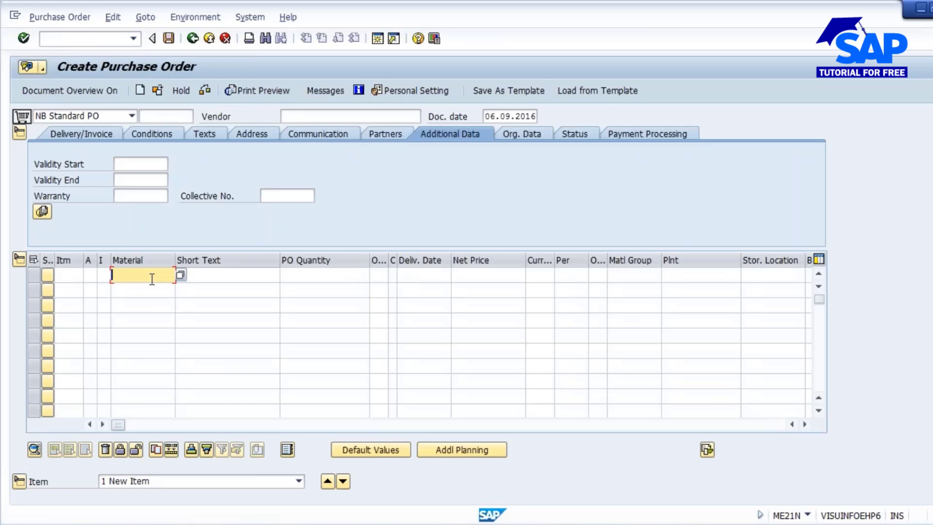
{"action": "type", "text": "2117"}
{"action": "left_click", "coordinate": [345, 277]}
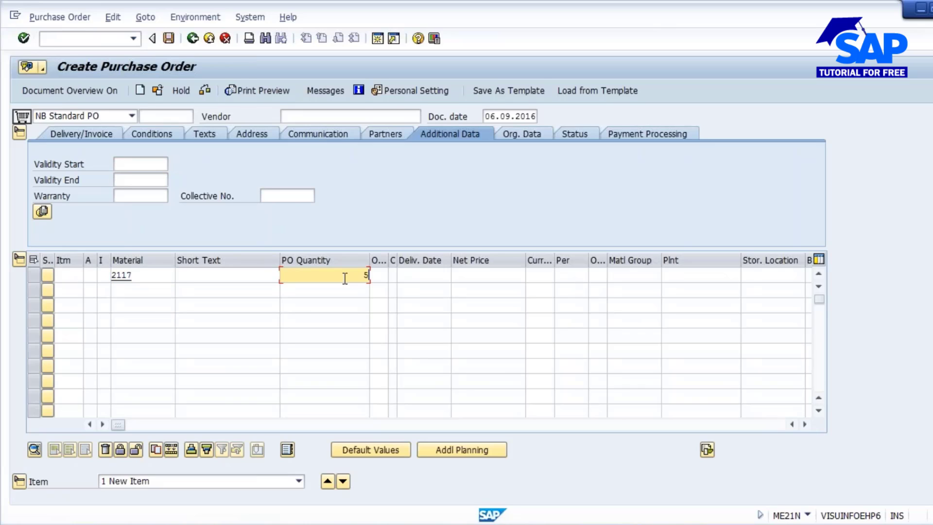
{"action": "left_click", "coordinate": [694, 281]}
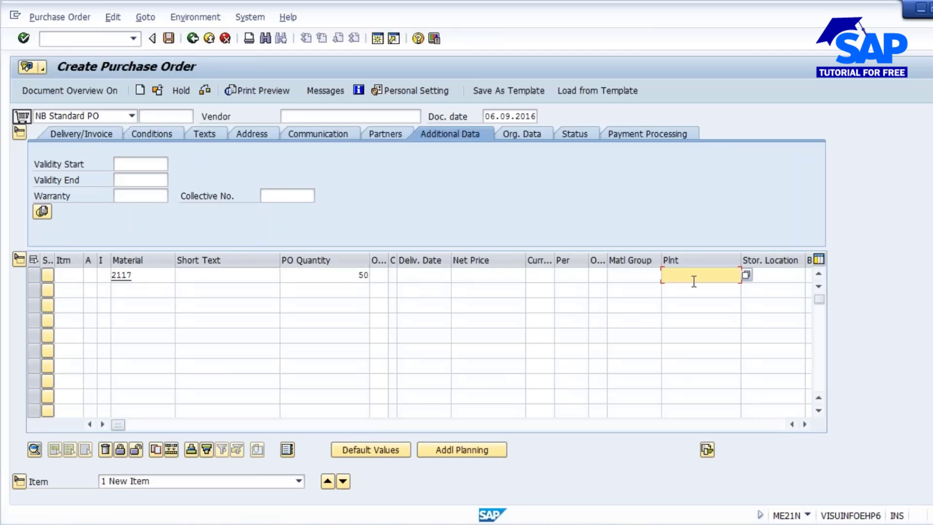
{"action": "type", "text": "1000"}
{"action": "left_click", "coordinate": [301, 118]}
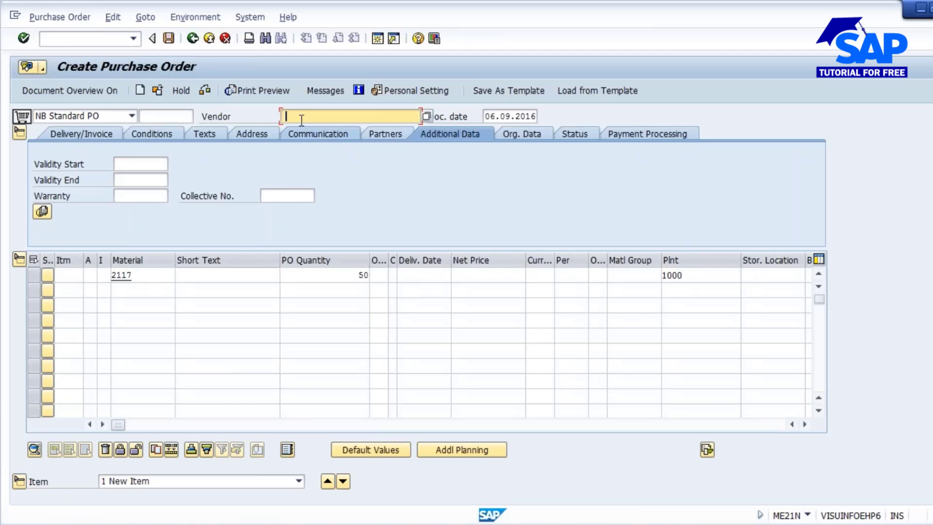
{"action": "type", "text": "20002"}
{"action": "key", "text": "Return"}
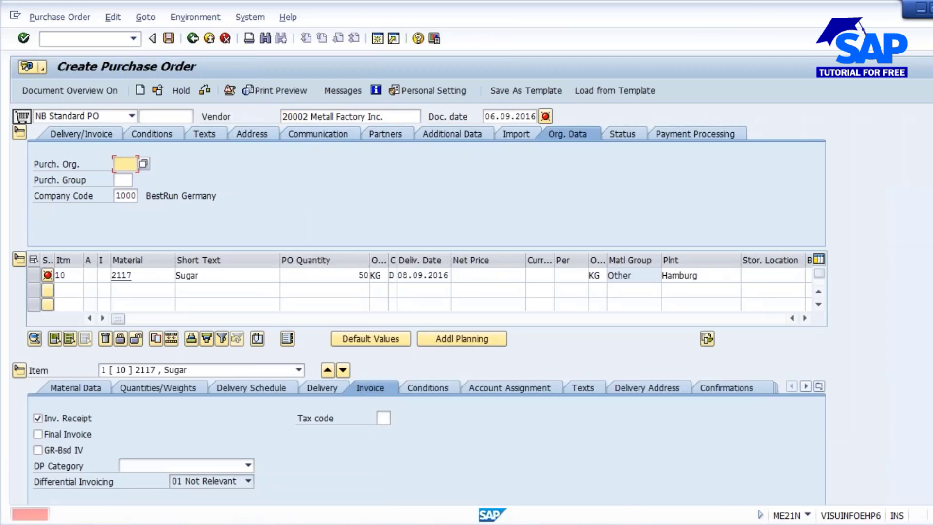
Step: Assign the purchase order to purchasing organization 1000 and company code 1000, and fill in the purchasing group
{"action": "left_click", "coordinate": [121, 164]}
{"action": "left_click", "coordinate": [125, 177]}
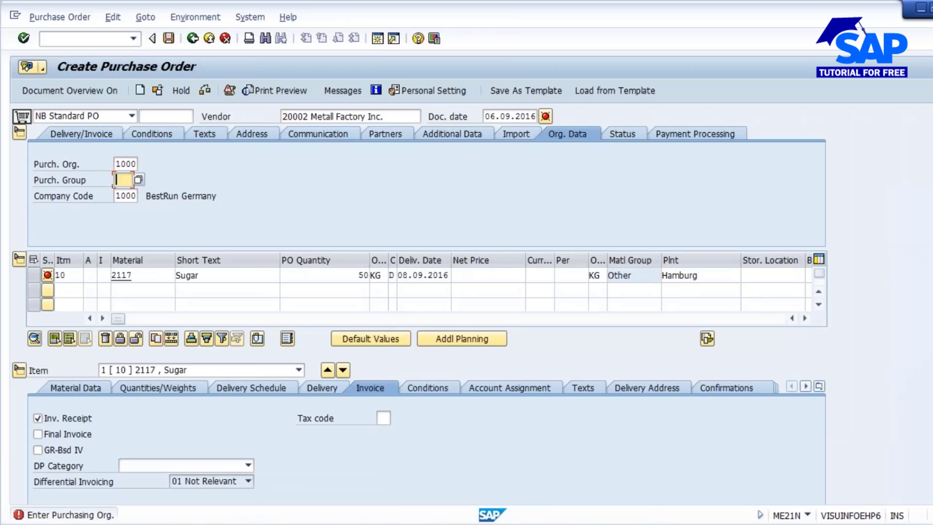
{"action": "left_click", "coordinate": [121, 180]}
{"action": "left_click", "coordinate": [123, 193]}
{"action": "key", "text": "Return"}
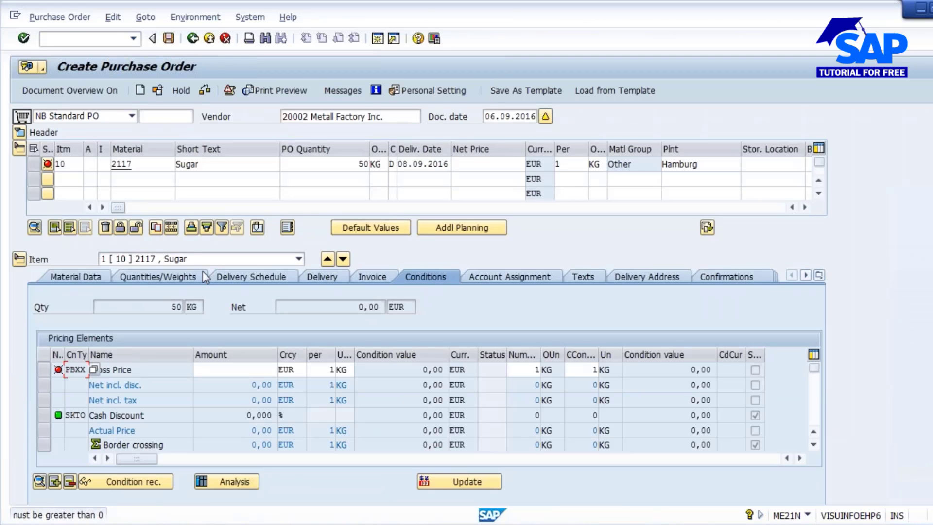
Step: Set the Sugar item's net price and gross price to 10 EUR and save the purchase order
{"action": "left_click", "coordinate": [476, 166]}
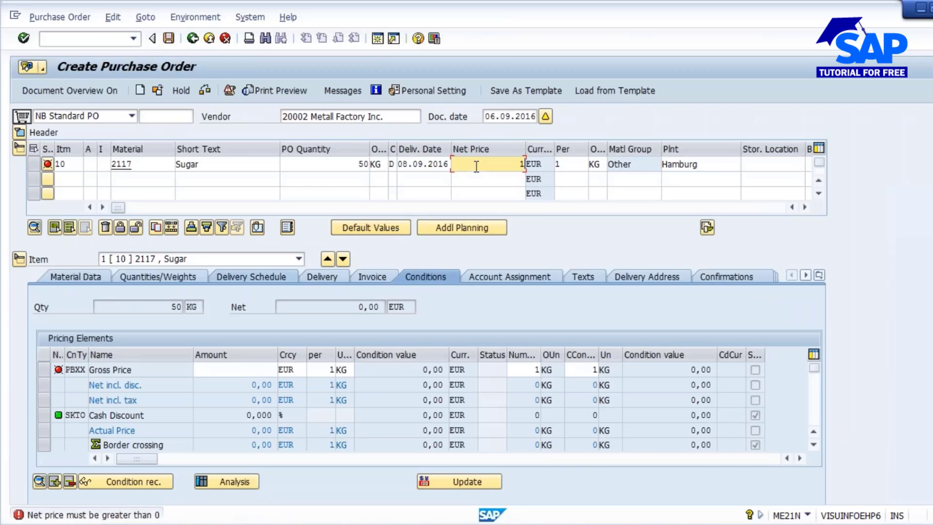
{"action": "left_click", "coordinate": [264, 370]}
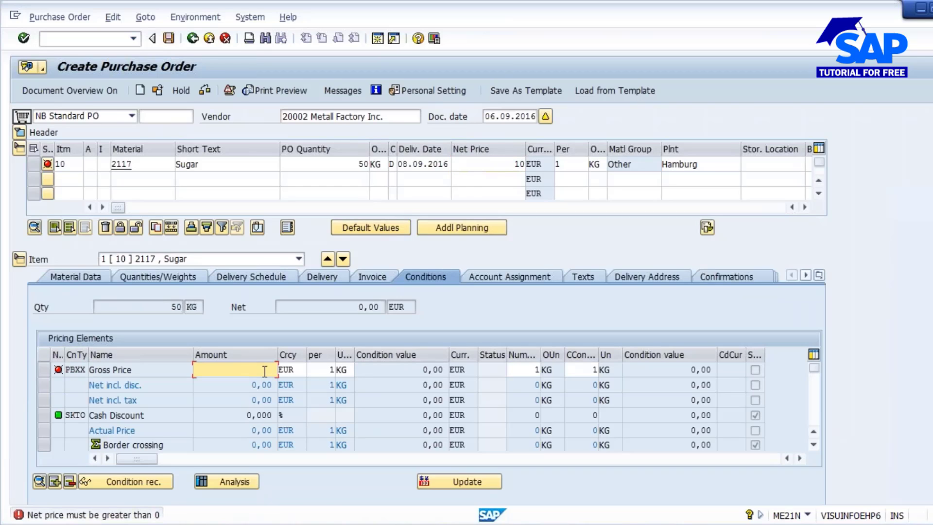
{"action": "type", "text": "10"}
{"action": "key", "text": "Return"}
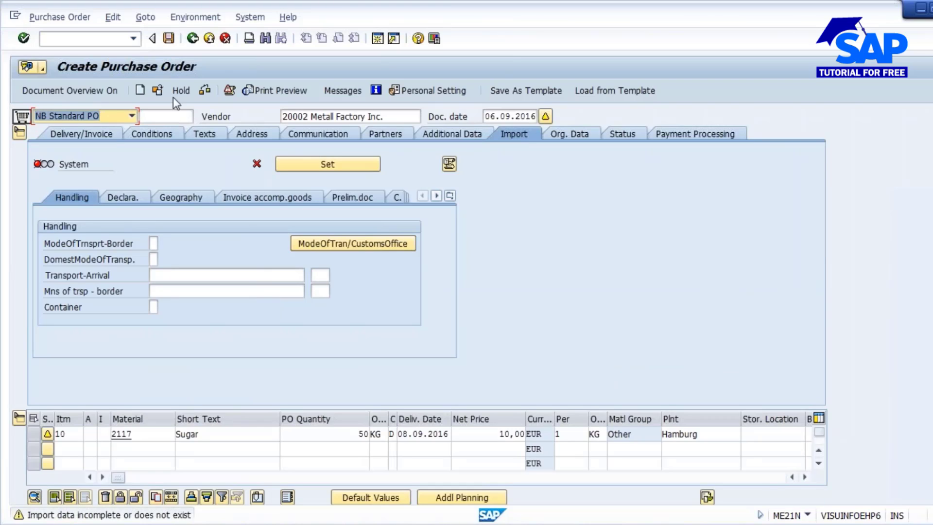
{"action": "left_click", "coordinate": [194, 89]}
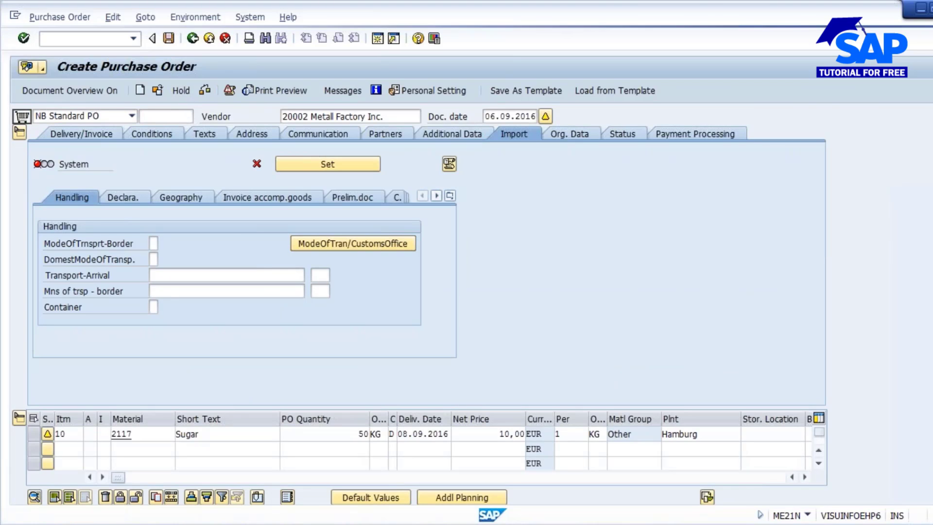
{"action": "left_click", "coordinate": [165, 38]}
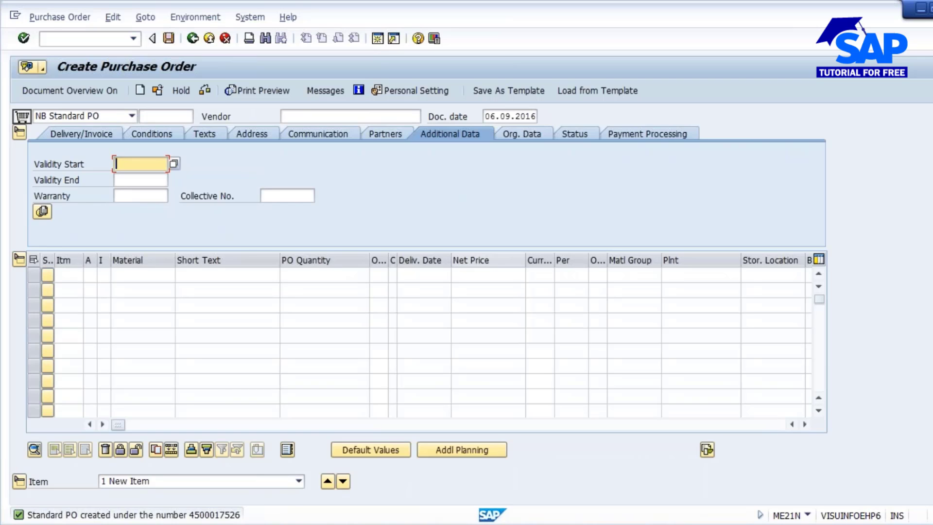
Step: Switch to the Change Material session and open the Quality Management view of material 2117 in plant 1000
{"action": "mouse_move", "coordinate": [423, 524]}
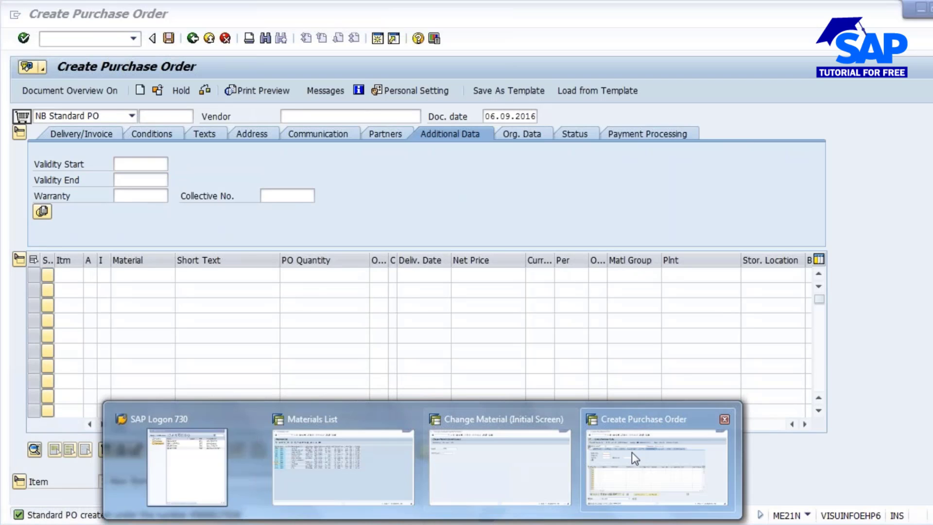
{"action": "left_click", "coordinate": [491, 457]}
{"action": "key", "text": "Return"}
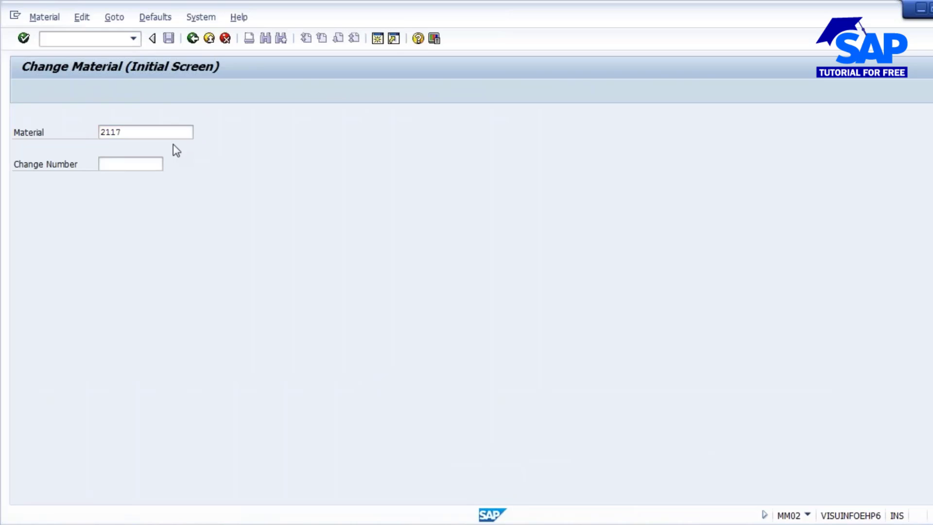
{"action": "key", "text": "Return"}
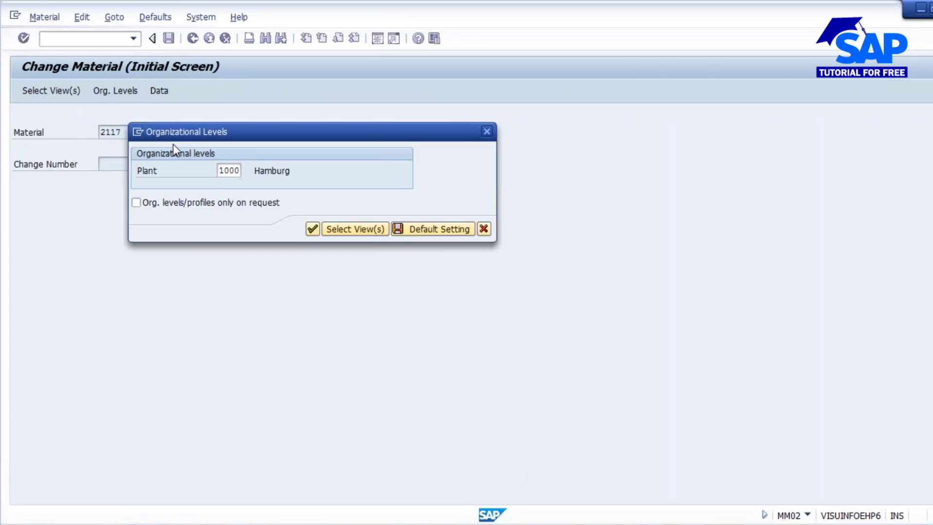
{"action": "key", "text": "Return"}
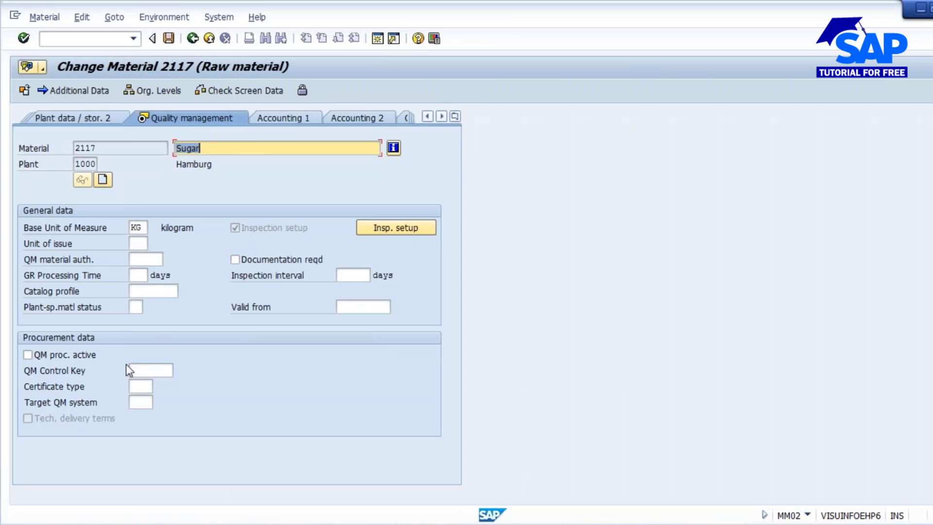
Step: Choose QM control key 9001 (DeliveryRel., Certificate, Block Invoice) for material 2117 and activate QM in procurement
{"action": "left_click", "coordinate": [146, 370]}
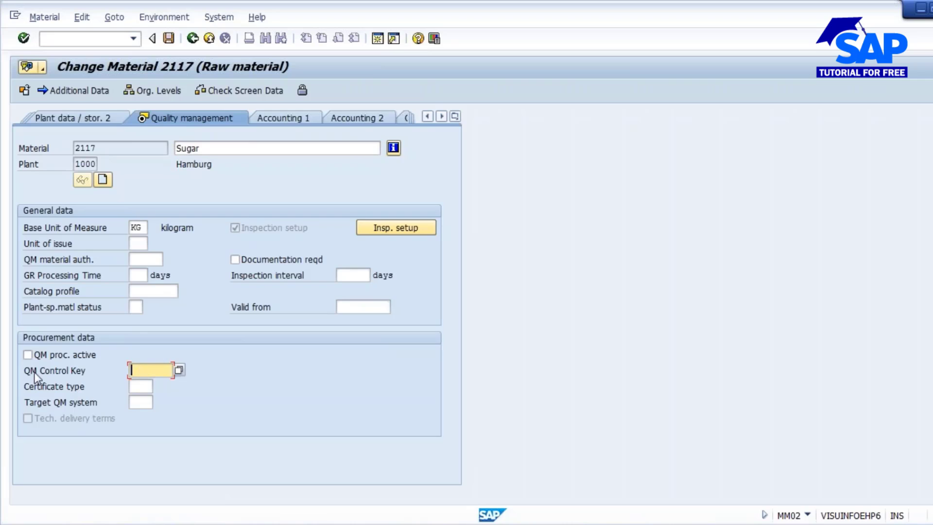
{"action": "left_click", "coordinate": [179, 369]}
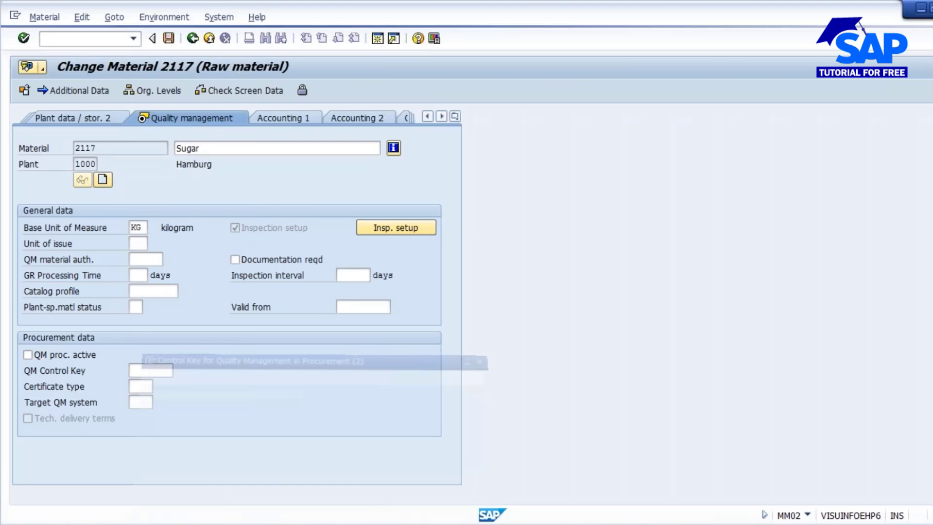
{"action": "left_click", "coordinate": [199, 357]}
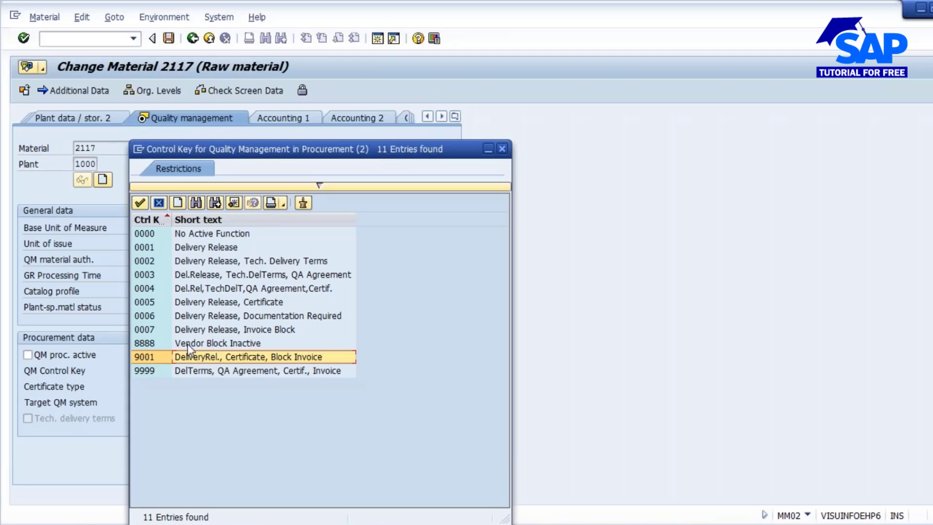
{"action": "double_click", "coordinate": [200, 360]}
{"action": "left_click", "coordinate": [49, 354]}
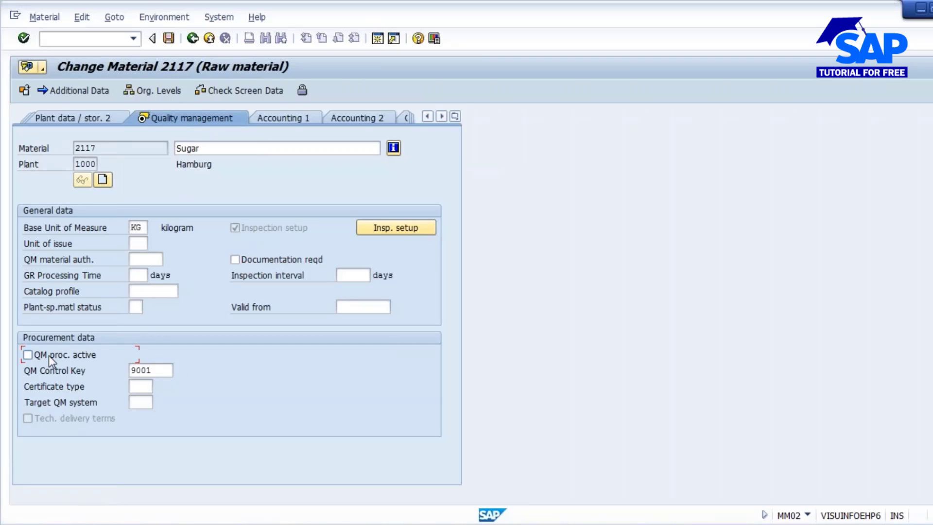
{"action": "left_click", "coordinate": [141, 387]}
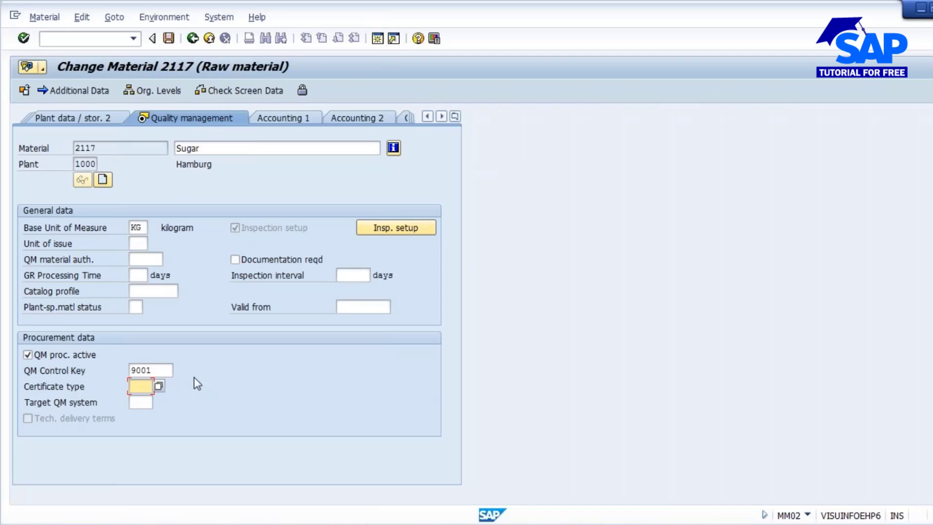
{"action": "key", "text": "Return"}
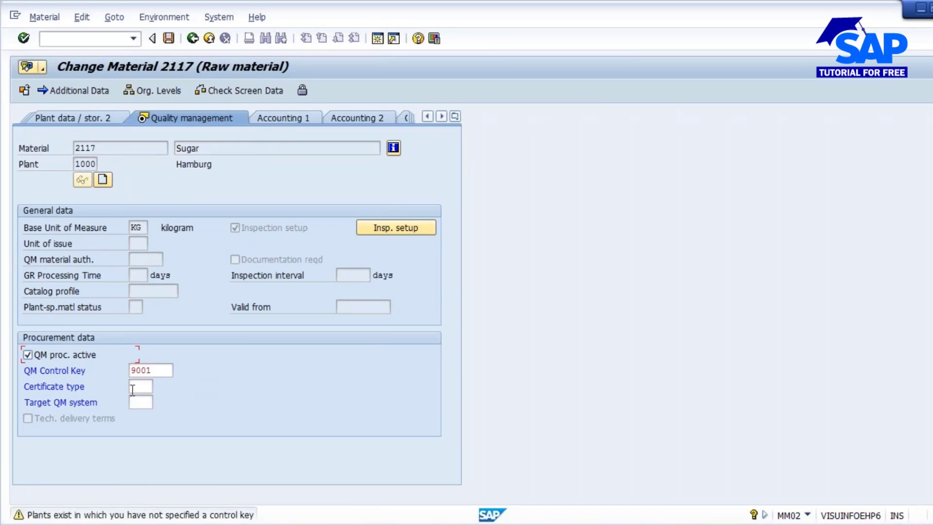
Step: Enter certificate type E23 for material 2117 and return from the additional data to the Quality Management view
{"action": "left_click", "coordinate": [135, 388]}
{"action": "type", "text": "e23"}
{"action": "key", "text": "Return"}
{"action": "key", "text": "Return"}
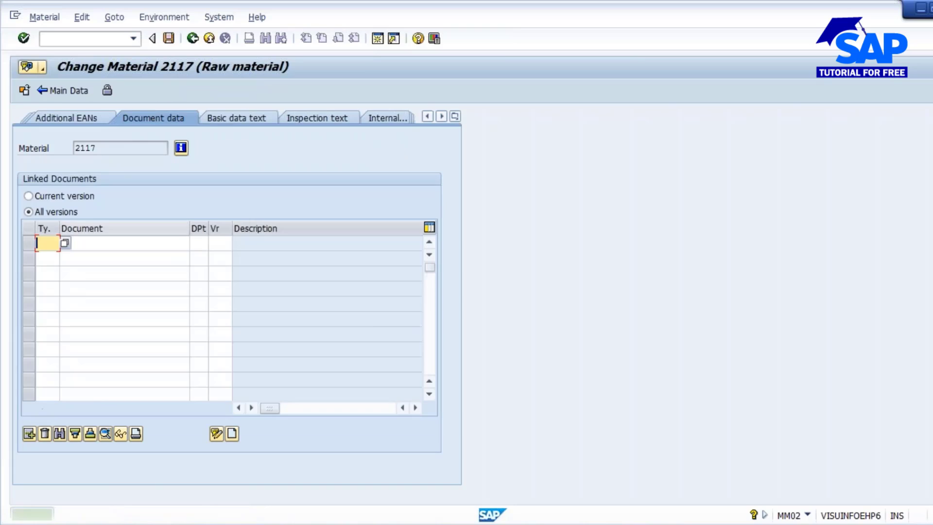
{"action": "left_click", "coordinate": [193, 39]}
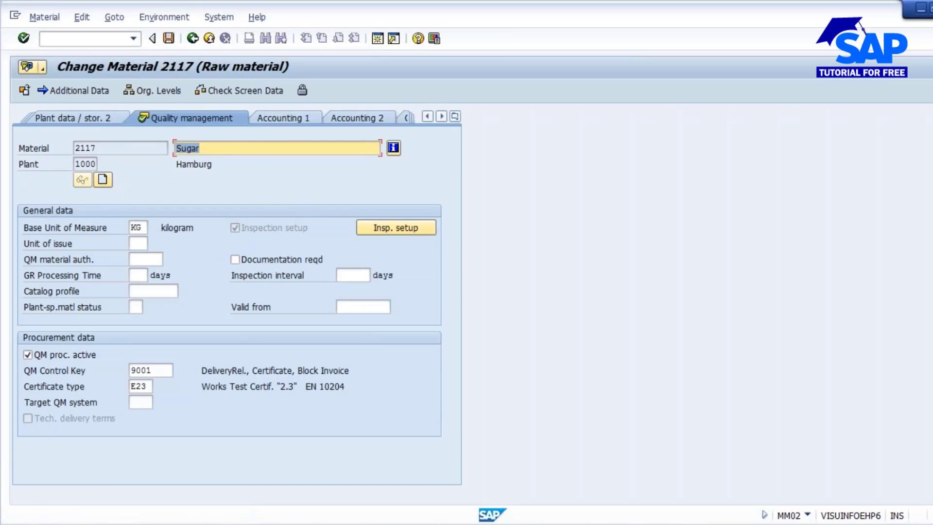
{"action": "left_click", "coordinate": [141, 370]}
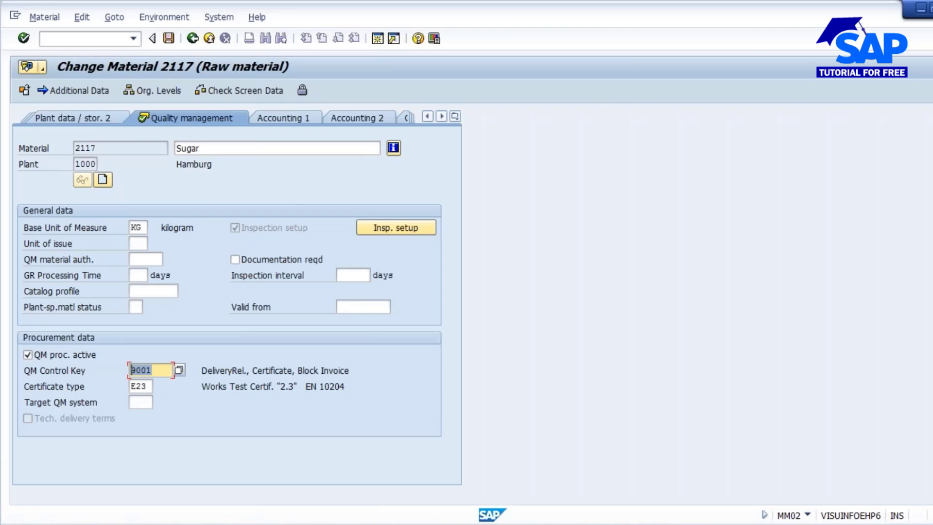
Step: Leave the material record without saving, run SPRO and open the SAP Reference IMG
{"action": "left_click", "coordinate": [63, 41]}
{"action": "type", "text": "/nmm02"}
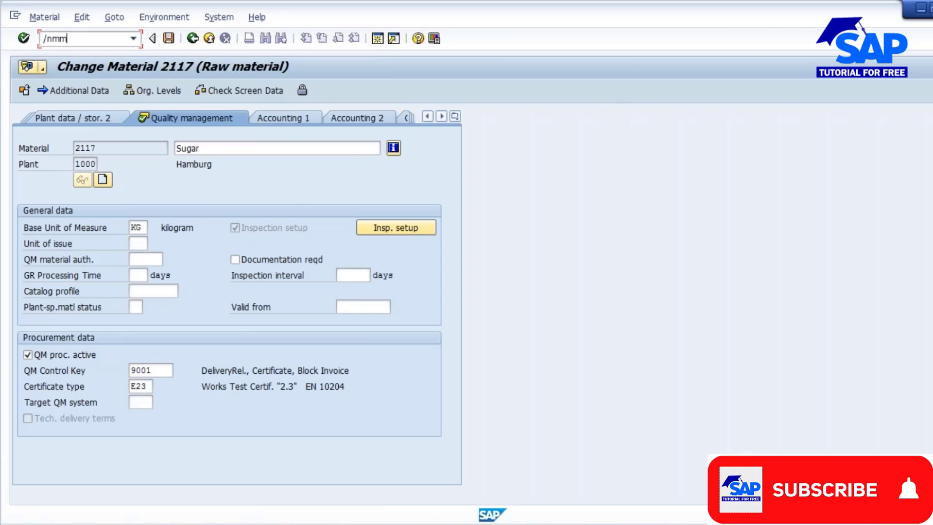
{"action": "key", "text": "BackSpace"}
{"action": "key", "text": "BackSpace"}
{"action": "key", "text": "BackSpace"}
{"action": "key", "text": "BackSpace"}
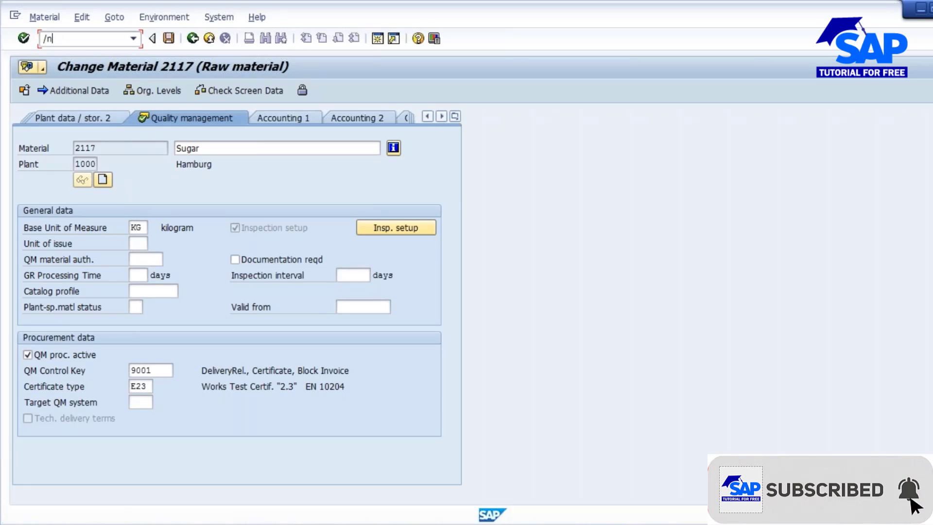
{"action": "type", "text": "spro"}
{"action": "key", "text": "Return"}
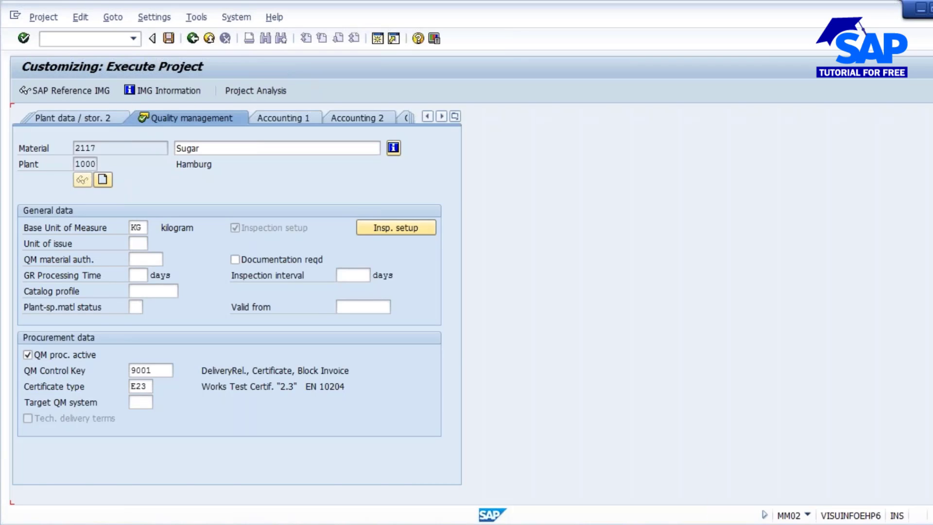
{"action": "left_click", "coordinate": [37, 90]}
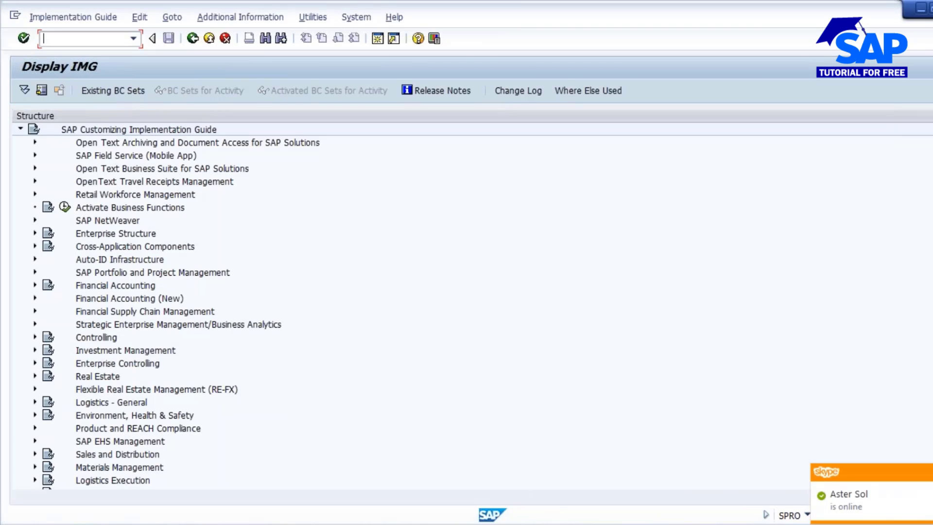
Step: Open Define Control Keys in the IMG under Quality Management, QM in Logistics, QM in Procurement
{"action": "scroll", "coordinate": [466, 304], "scroll_direction": "down", "scroll_amount": 1}
{"action": "scroll", "coordinate": [427, 321], "scroll_direction": "down", "scroll_amount": 6}
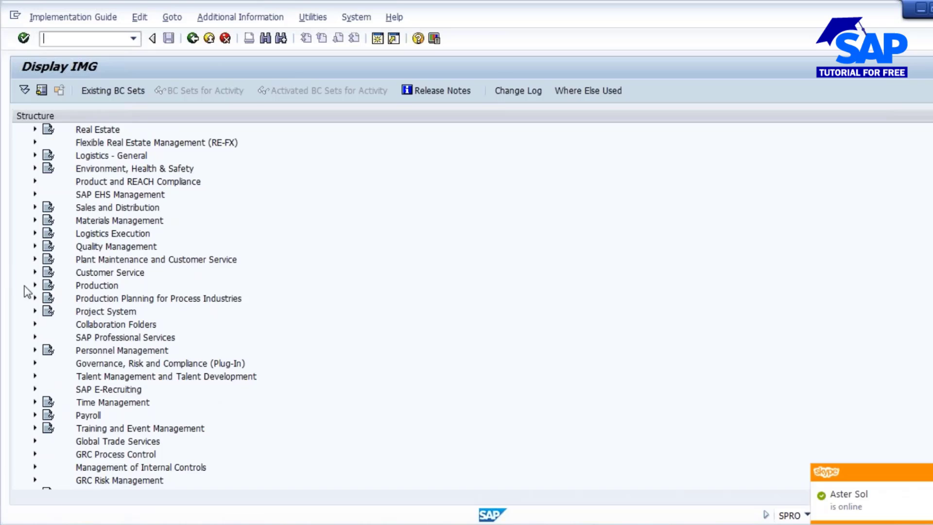
{"action": "left_click", "coordinate": [35, 245]}
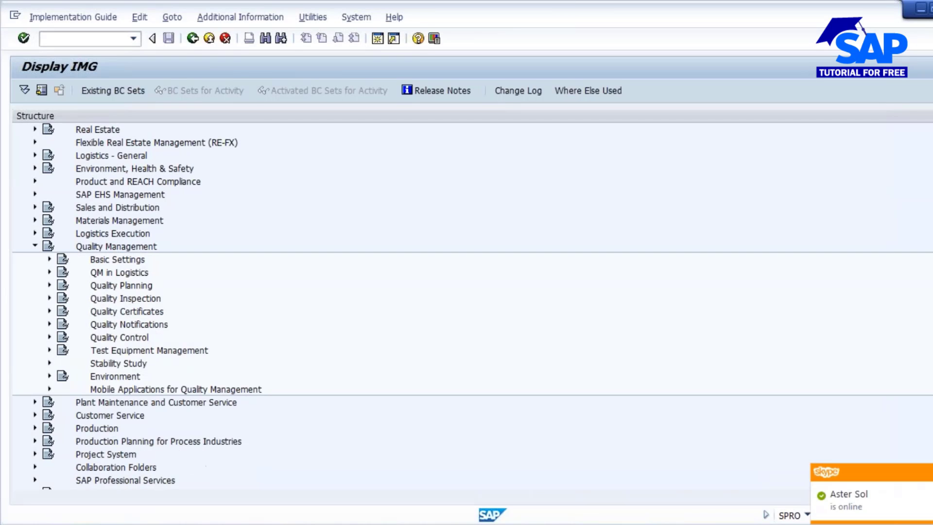
{"action": "left_click", "coordinate": [50, 273]}
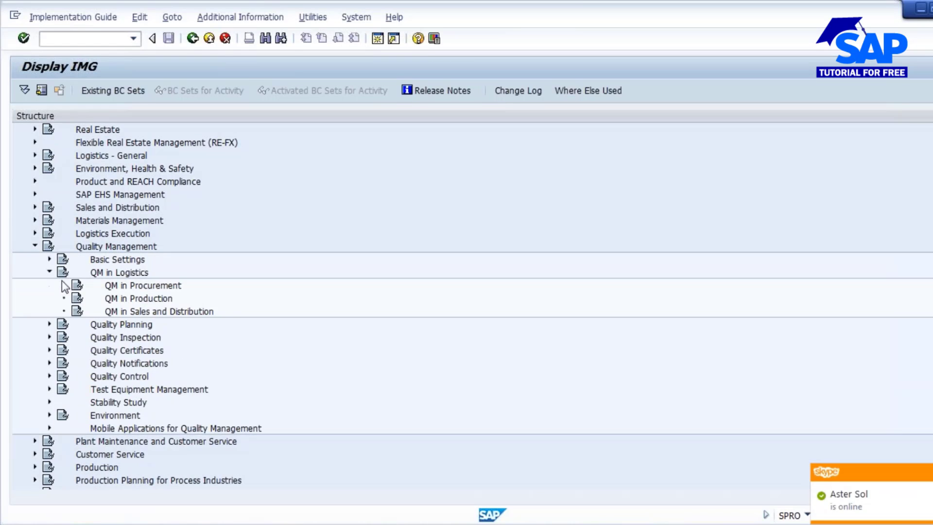
{"action": "left_click", "coordinate": [64, 285]}
{"action": "left_click", "coordinate": [108, 299]}
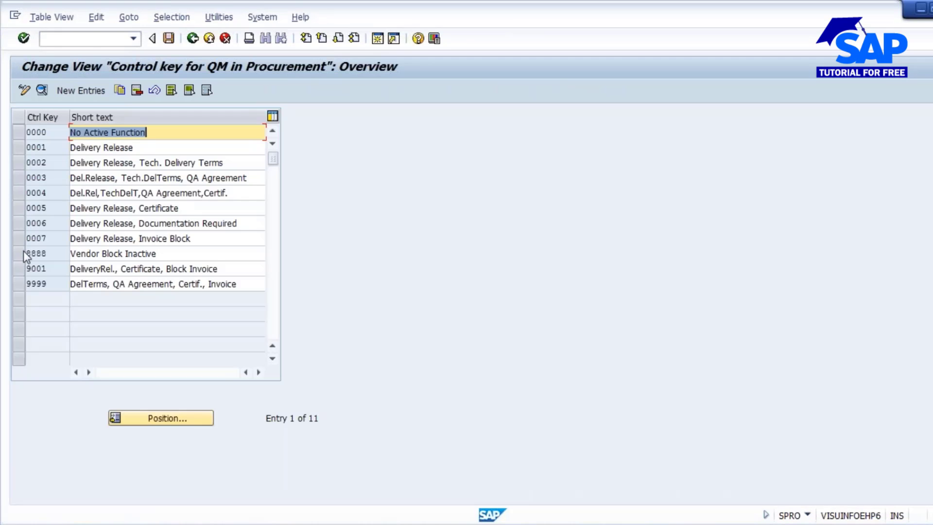
Step: Open the details of QM control key 9001 and save the entry to the proposed customizing request
{"action": "left_click", "coordinate": [18, 270]}
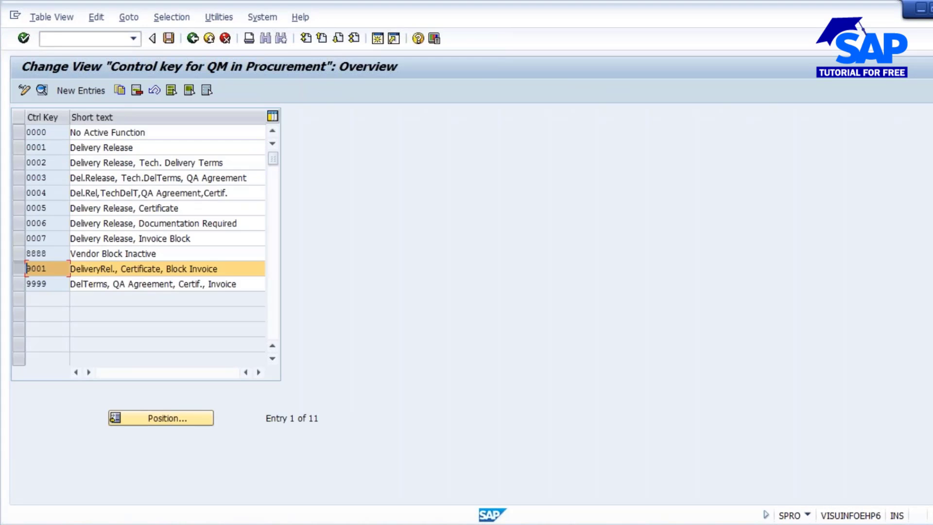
{"action": "left_click", "coordinate": [42, 90]}
{"action": "left_click", "coordinate": [169, 38]}
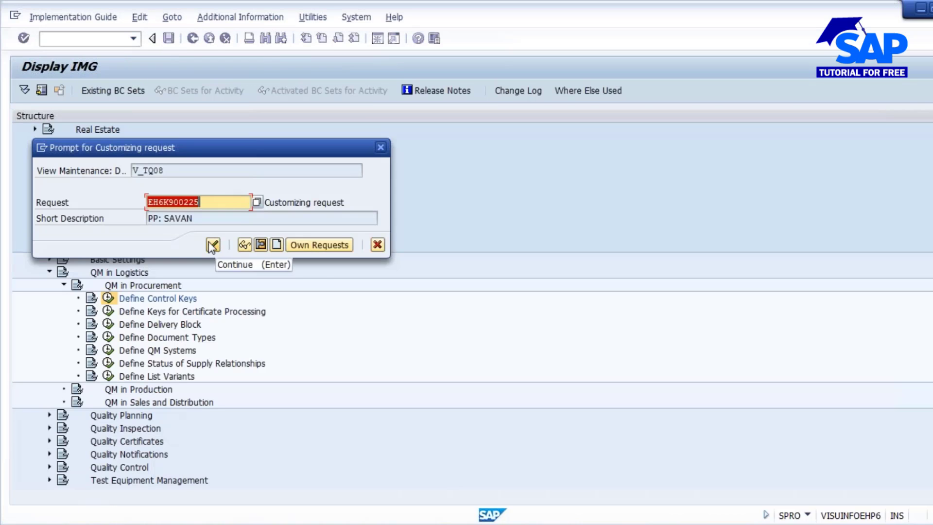
{"action": "left_click", "coordinate": [209, 243]}
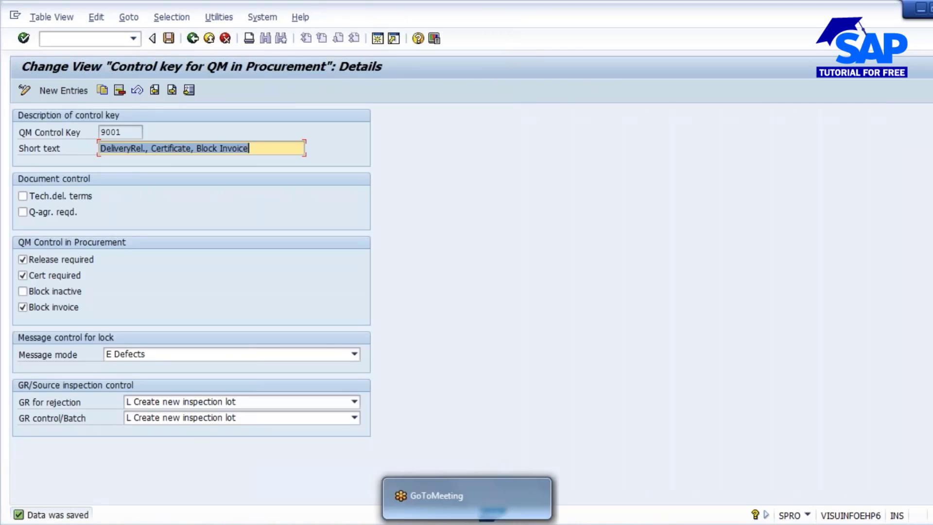
Step: Switch to the purchase order session, run MM02 and open the Quality Management view of material 2117
{"action": "mouse_move", "coordinate": [486, 521]}
{"action": "left_click", "coordinate": [666, 456]}
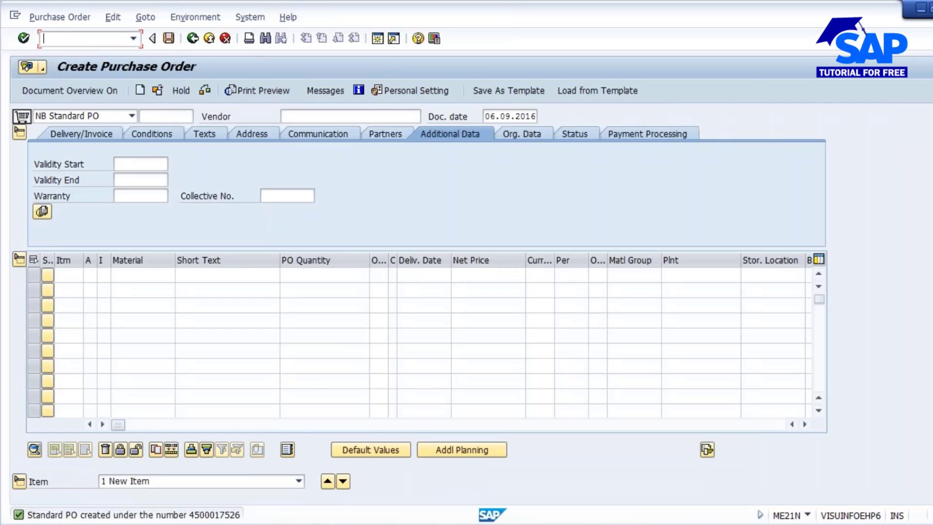
{"action": "type", "text": "/nmm02"}
{"action": "key", "text": "Return"}
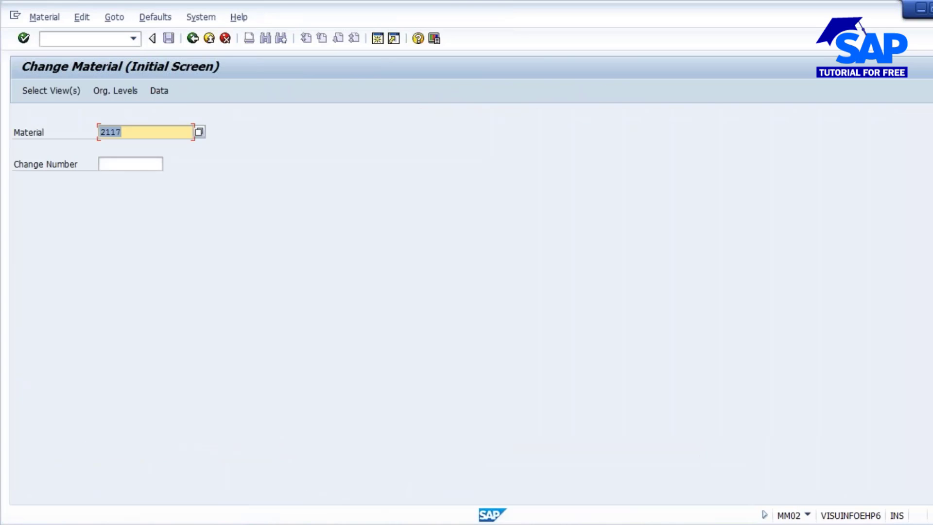
{"action": "key", "text": "Return"}
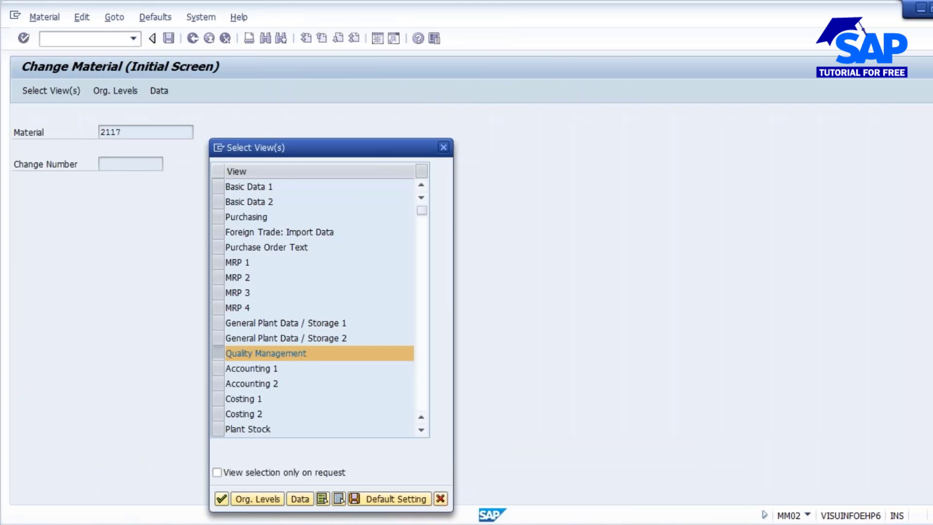
{"action": "key", "text": "Return"}
{"action": "key", "text": "Return"}
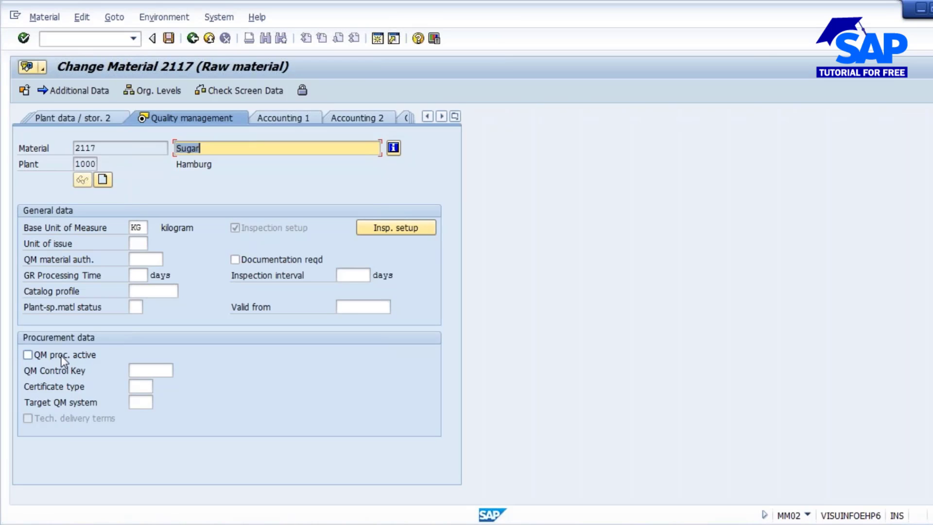
Step: Activate QM in procurement for material 2117 and assign QM control key 9001 (DeliveryRel., Certificate, Block Invoice)
{"action": "left_click", "coordinate": [60, 355]}
{"action": "left_click", "coordinate": [168, 370]}
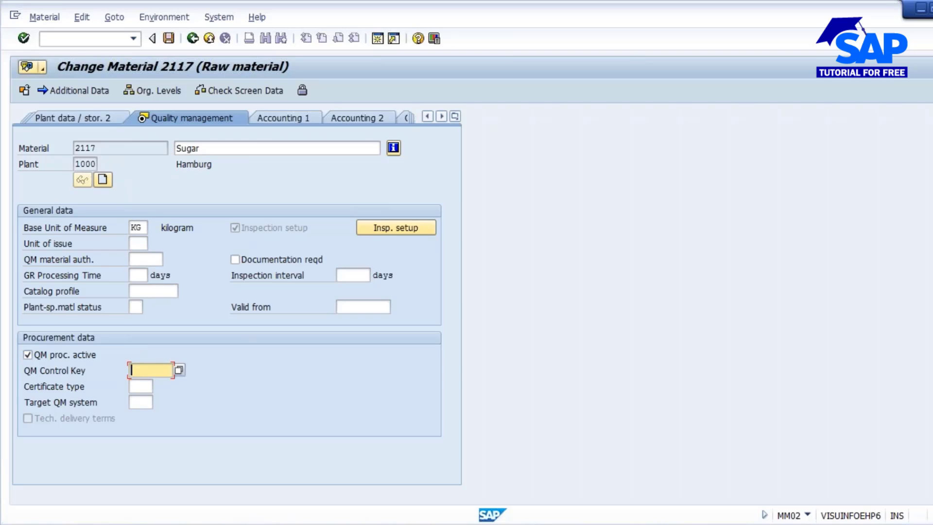
{"action": "left_click", "coordinate": [179, 370]}
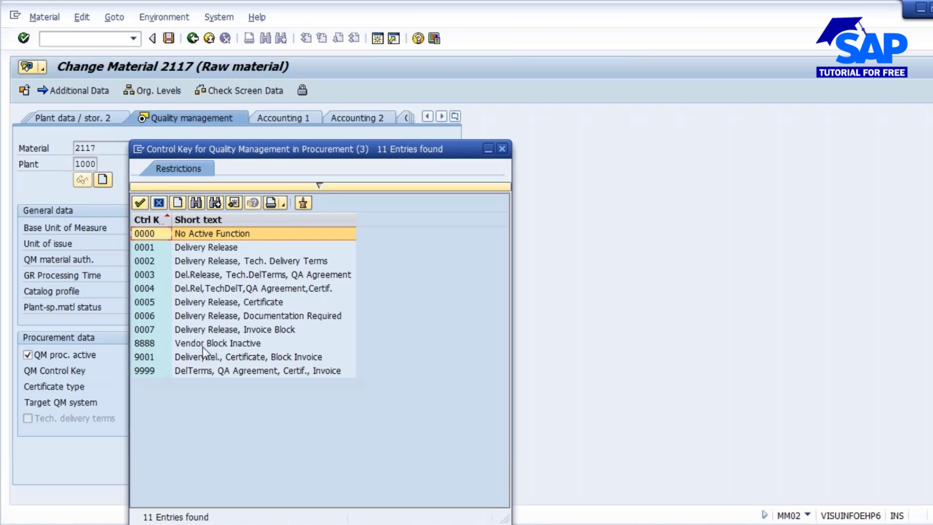
{"action": "left_click", "coordinate": [265, 358]}
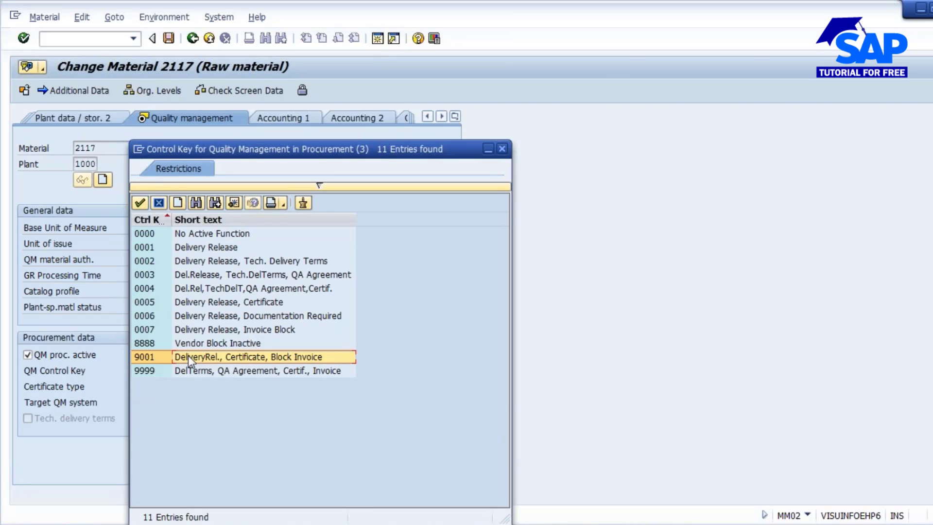
{"action": "double_click", "coordinate": [218, 357]}
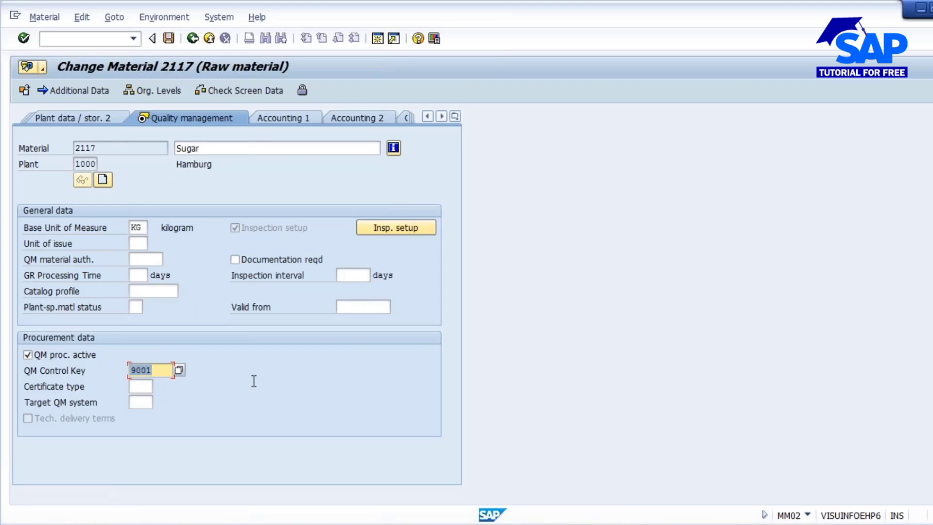
{"action": "key", "text": "Return"}
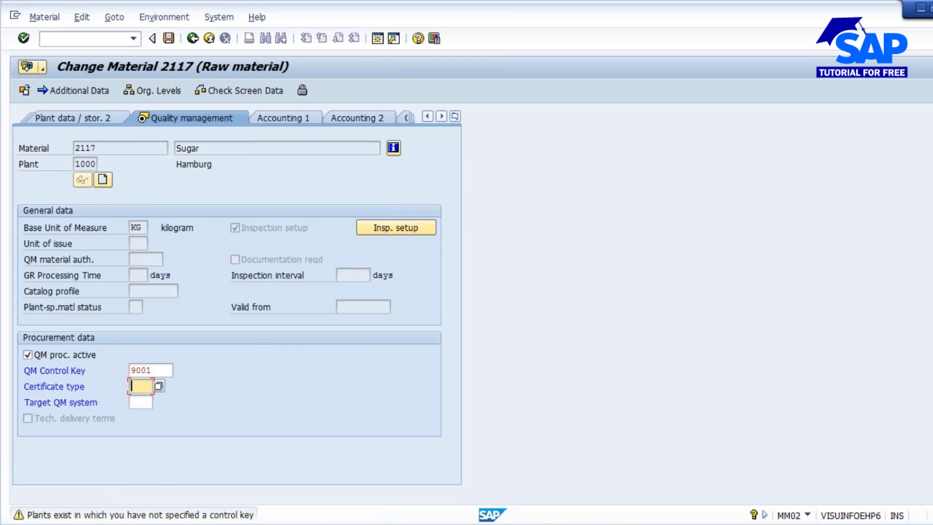
Step: Set the certificate type to E21 in the procurement data and save the changes to material 2117
{"action": "left_click", "coordinate": [158, 386]}
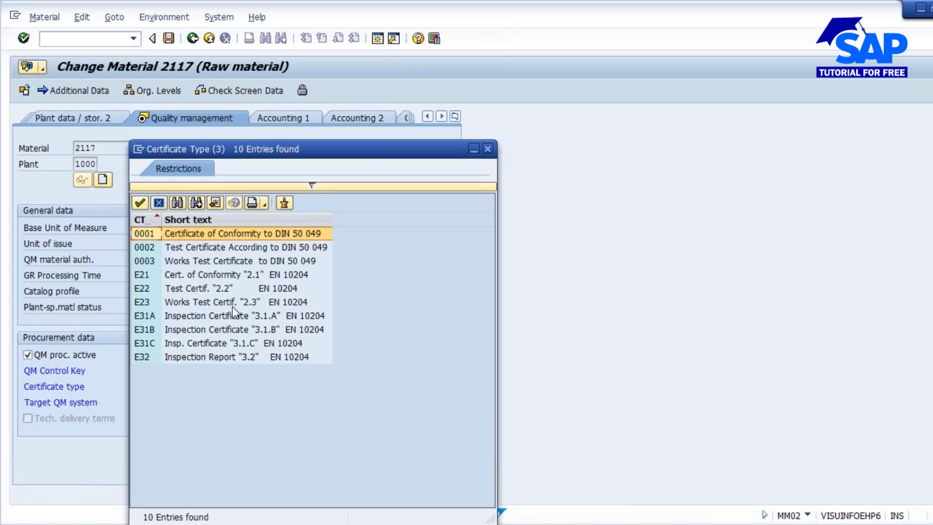
{"action": "double_click", "coordinate": [241, 273]}
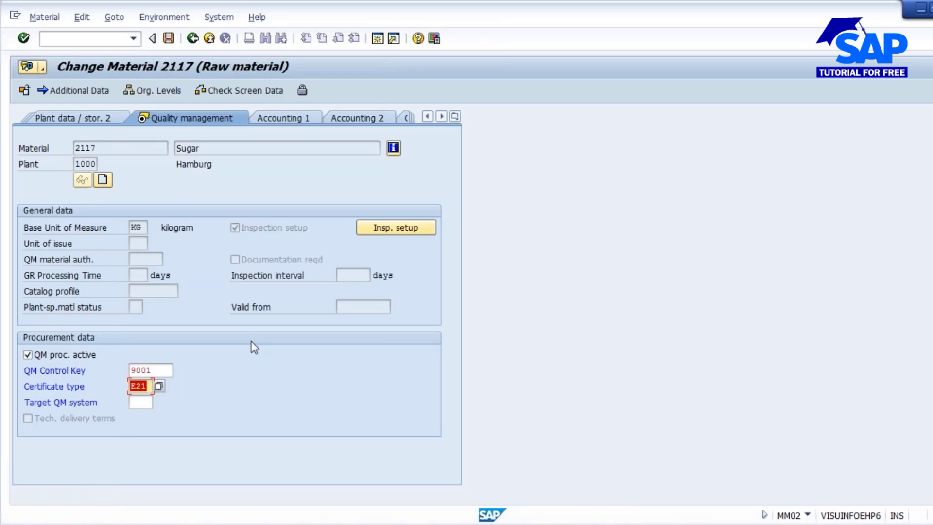
{"action": "key", "text": "Return"}
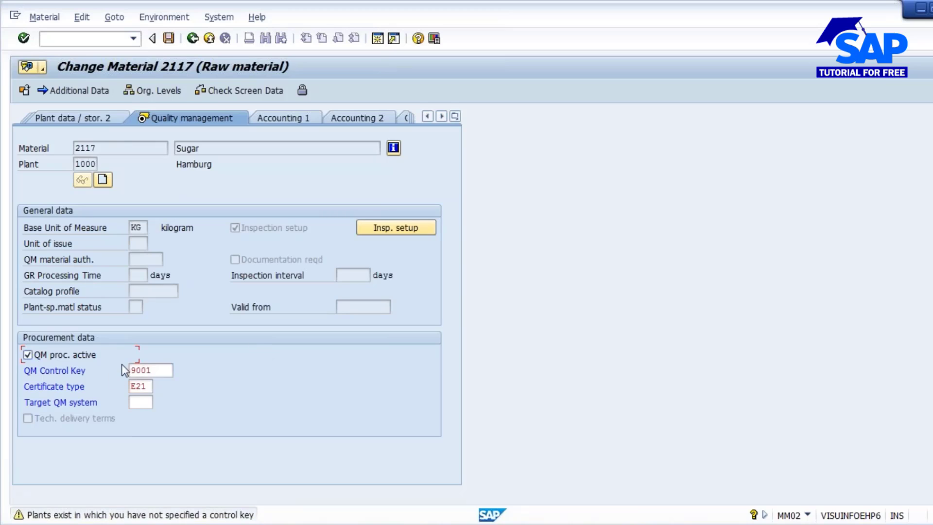
{"action": "left_click", "coordinate": [168, 39]}
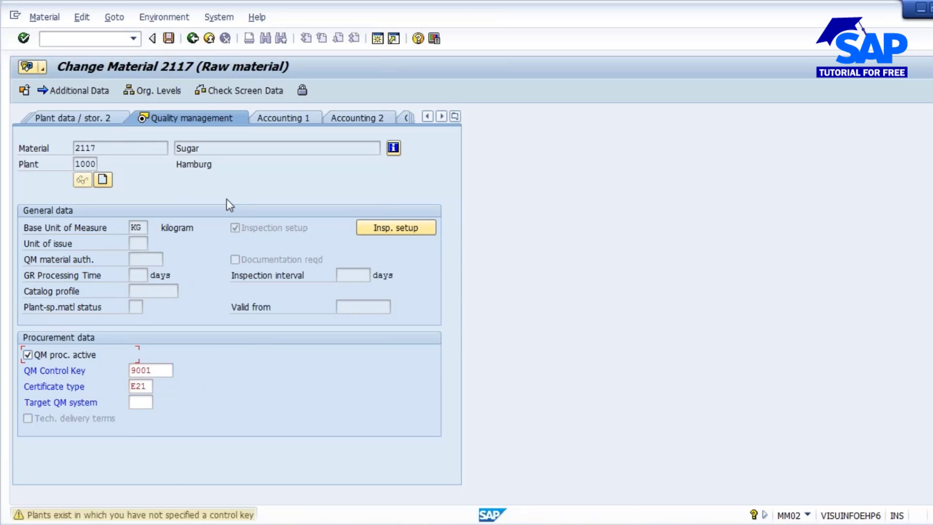
{"action": "key", "text": "Return"}
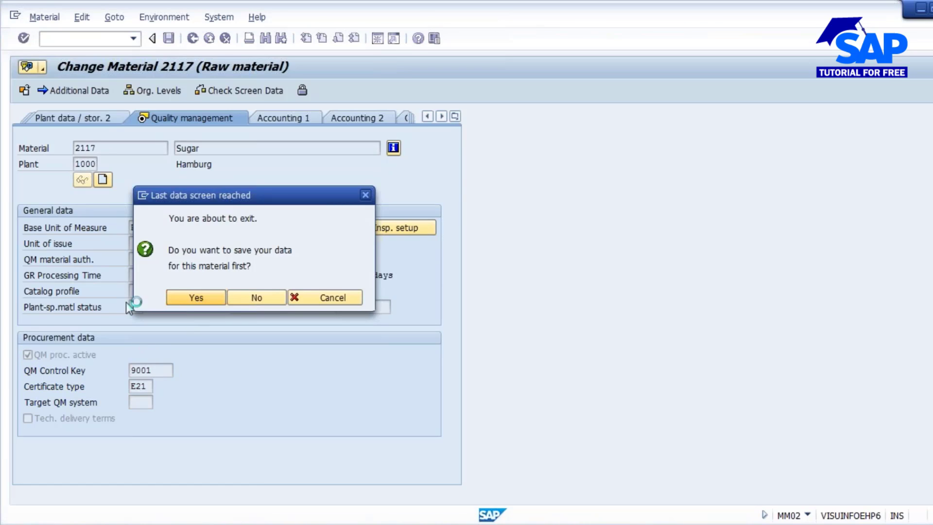
{"action": "key", "text": "Return"}
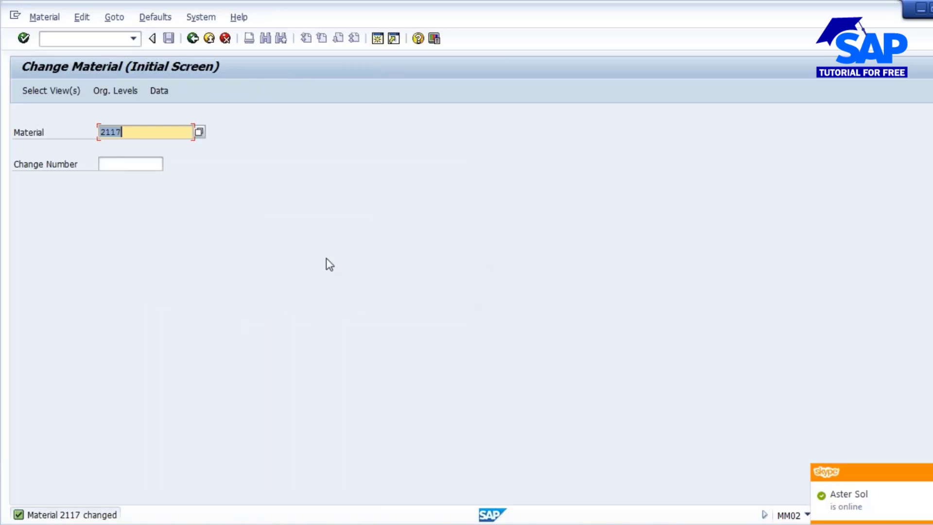
Step: Copy the material number 2117 and run ME21N to start a new purchase order
{"action": "left_click_drag", "start_coordinate": [139, 135], "coordinate": [40, 136]}
{"action": "key", "text": "ctrl+c"}
{"action": "left_click", "coordinate": [83, 37]}
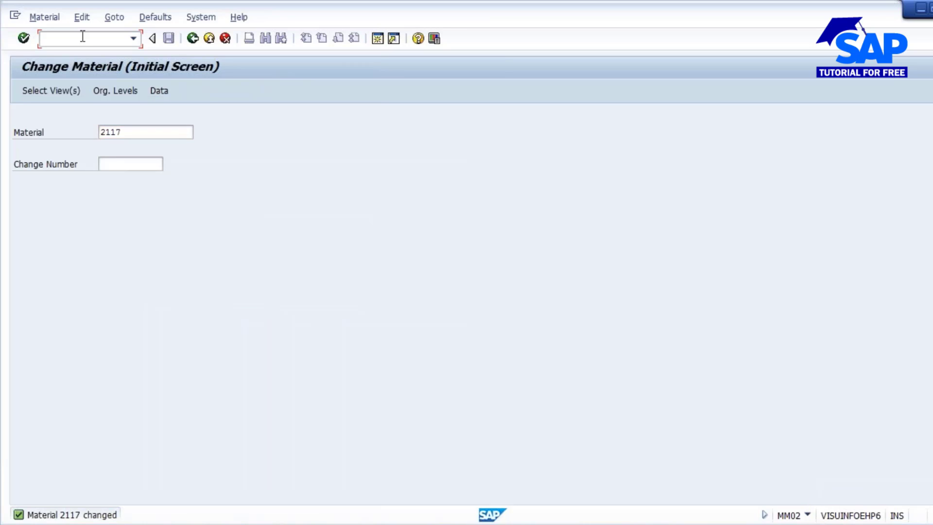
{"action": "type", "text": "/nme21n"}
{"action": "key", "text": "Return"}
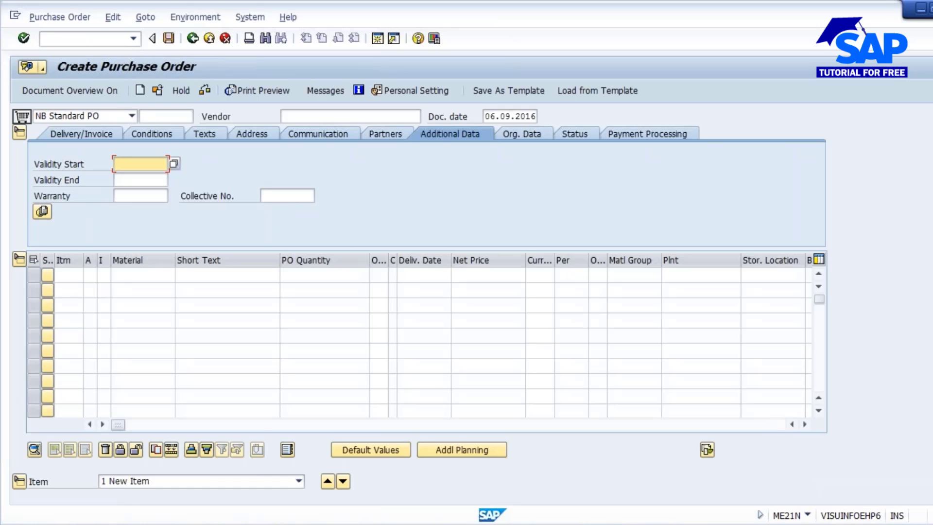
Step: Enter vendor 20002 and add an item for material 2117 with plant 1000 and PO quantity 50
{"action": "left_click", "coordinate": [313, 118]}
{"action": "type", "text": "20002"}
{"action": "left_click", "coordinate": [139, 275]}
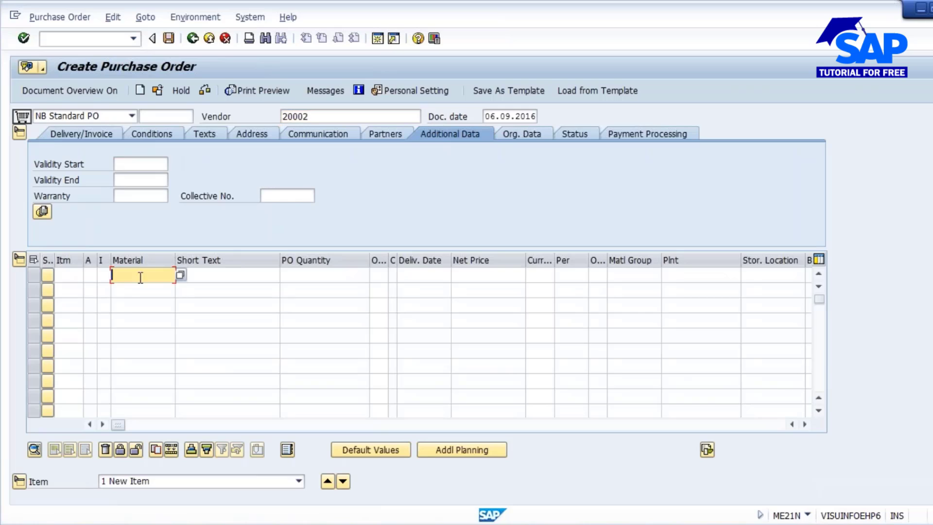
{"action": "left_click", "coordinate": [135, 287]}
{"action": "left_click", "coordinate": [689, 276]}
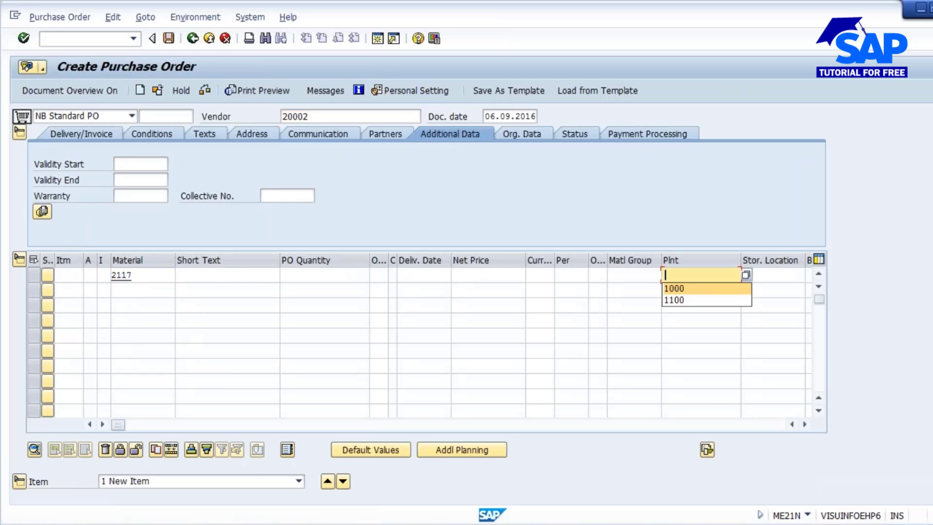
{"action": "left_click", "coordinate": [670, 287]}
{"action": "left_click", "coordinate": [342, 273]}
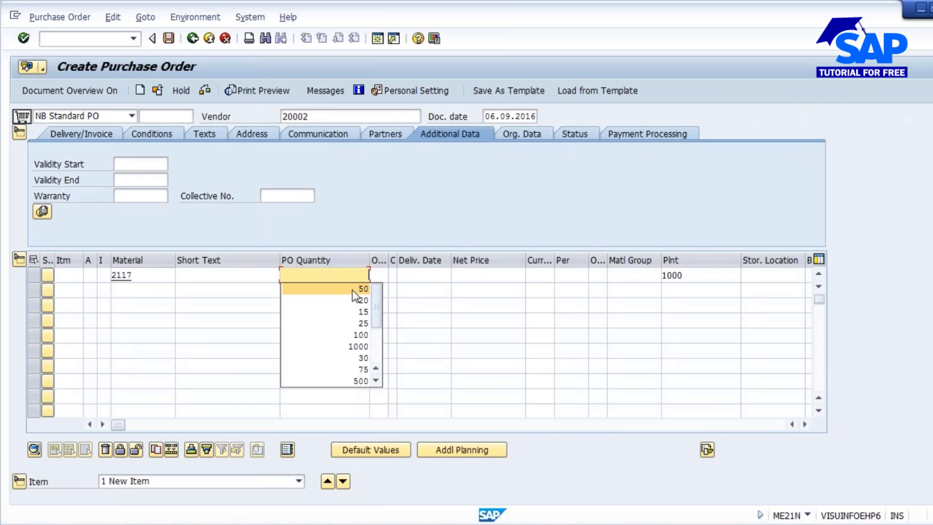
{"action": "left_click", "coordinate": [352, 290]}
{"action": "key", "text": "Return"}
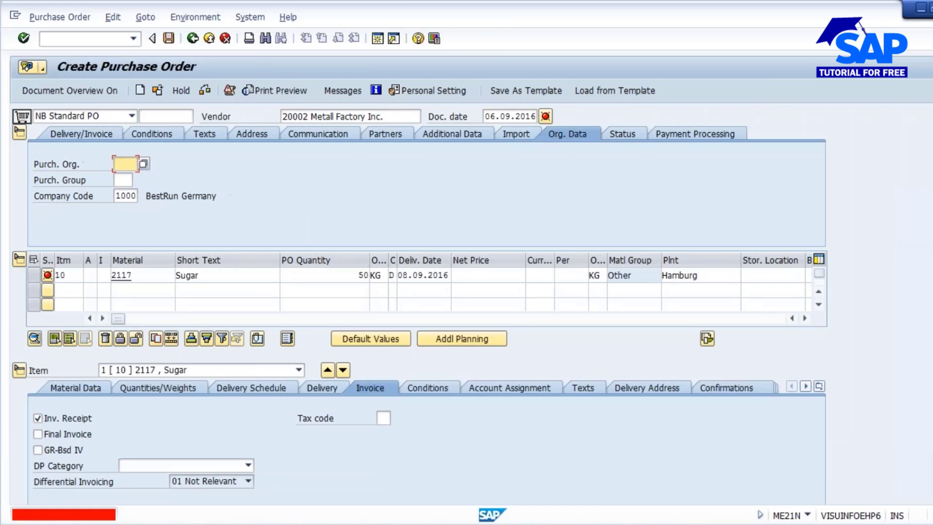
Step: Set purchasing organization 1000 and purchasing group 000, and give the item a gross price of 10 EUR
{"action": "left_click", "coordinate": [121, 164]}
{"action": "left_click", "coordinate": [126, 179]}
{"action": "left_click", "coordinate": [123, 181]}
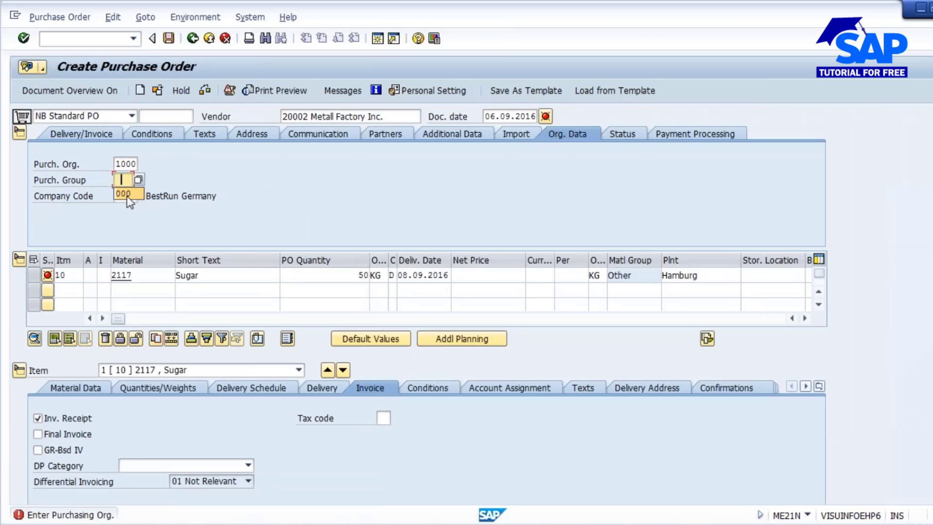
{"action": "left_click", "coordinate": [126, 196]}
{"action": "key", "text": "Return"}
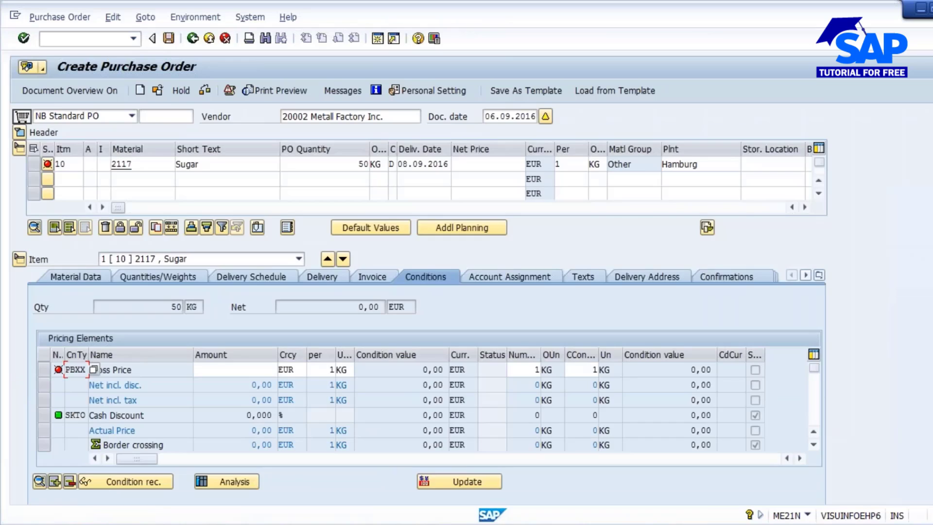
{"action": "left_click", "coordinate": [267, 369]}
{"action": "key", "text": "Return"}
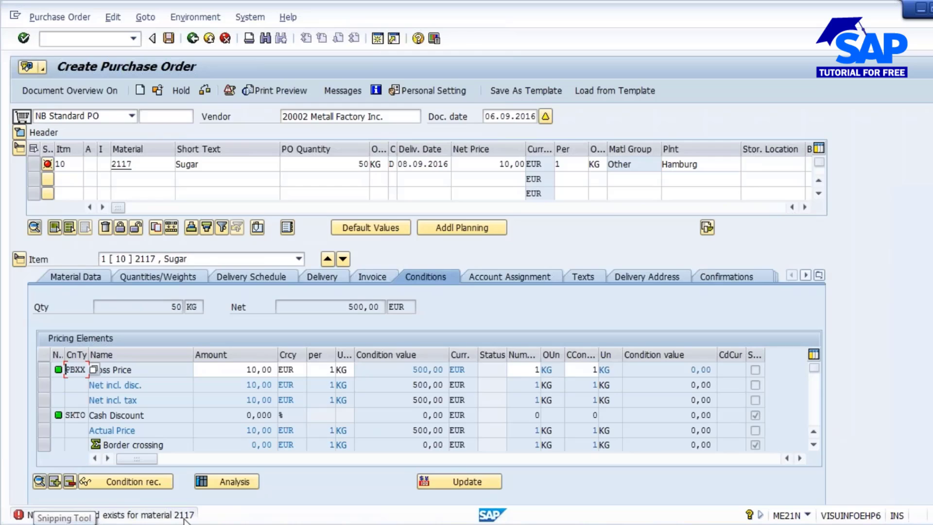
Step: Examine the vendor and material combination entered in the purchase order
{"action": "double_click", "coordinate": [309, 117]}
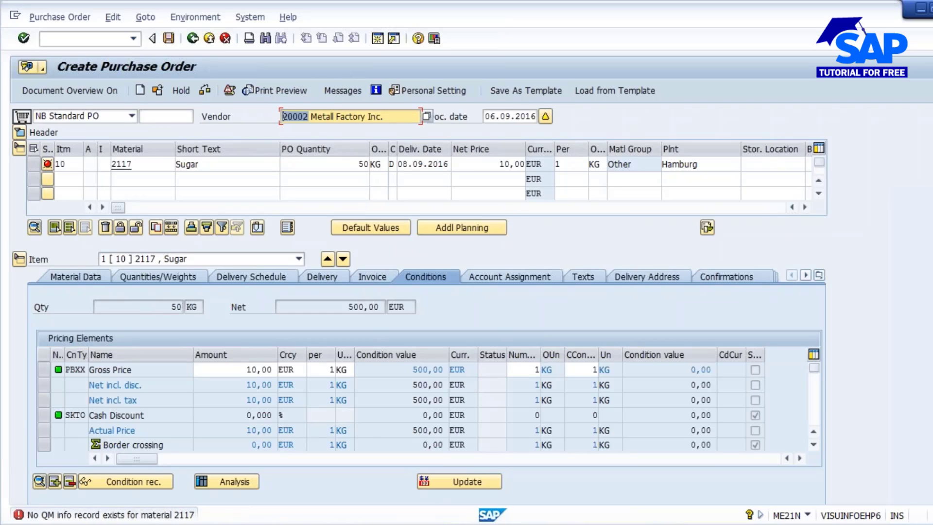
{"action": "left_click", "coordinate": [298, 117]}
{"action": "double_click", "coordinate": [121, 164]}
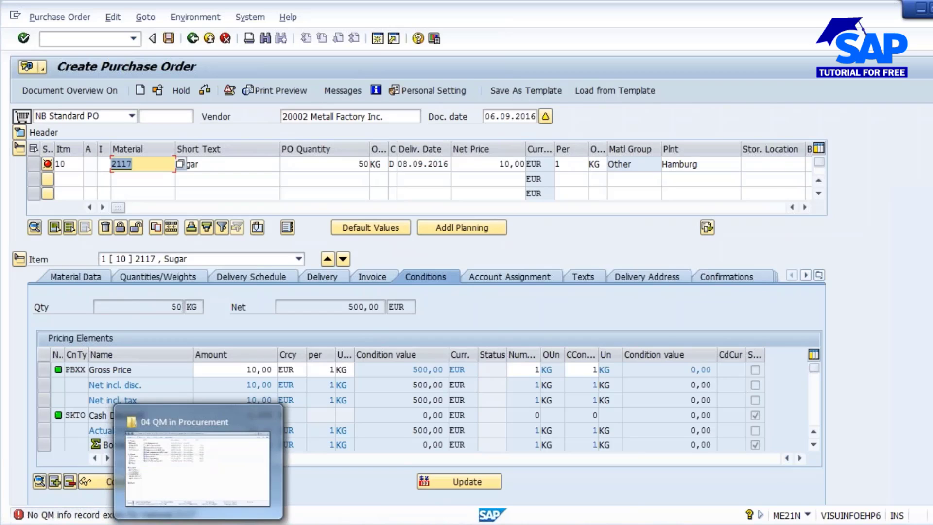
Step: Switch to Notepad and add the line "QM info Record" two lines below "Invoice Block"
{"action": "left_click", "coordinate": [315, 524]}
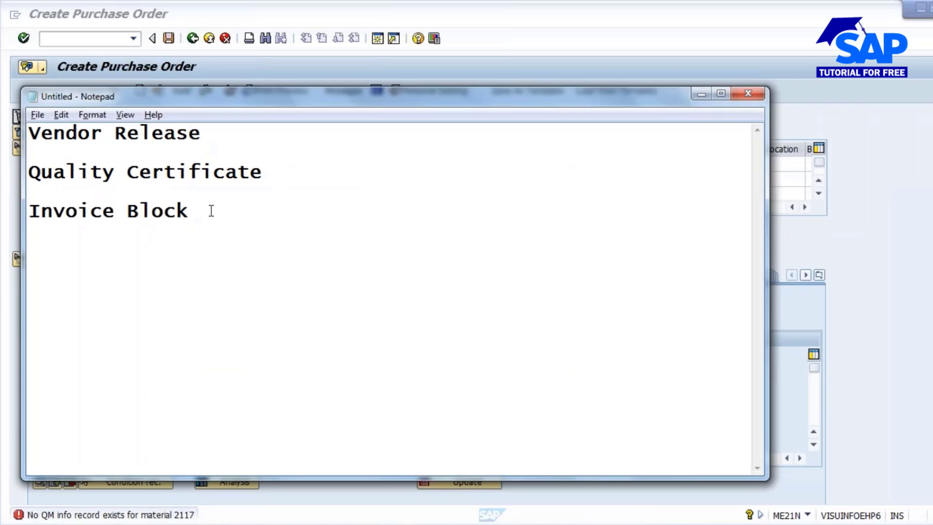
{"action": "key", "text": "Return"}
{"action": "key", "text": "Return"}
{"action": "type", "text": "q"}
{"action": "key", "text": "BackSpace"}
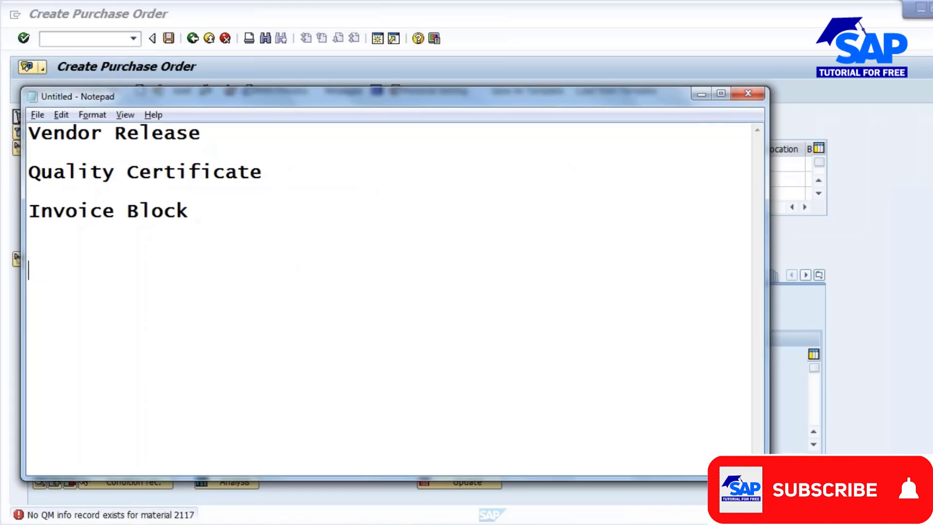
{"action": "type", "text": "QM inf"}
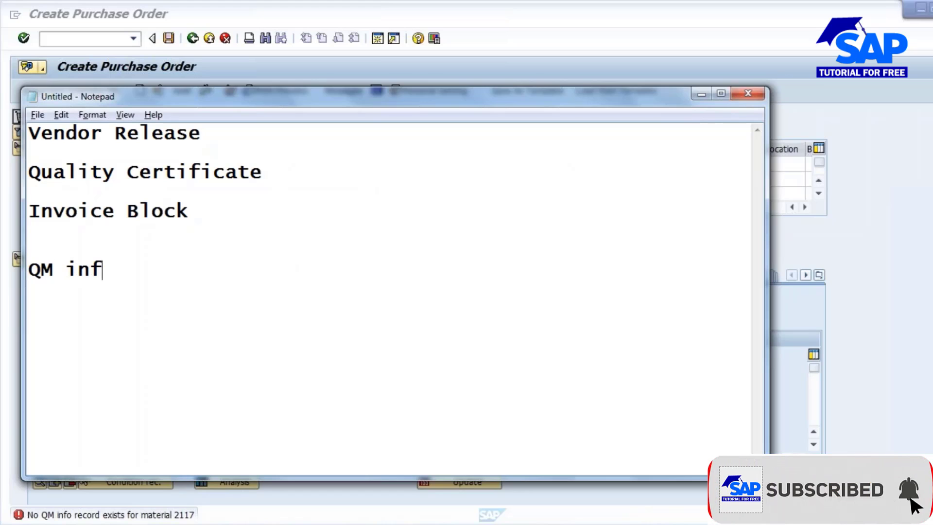
{"action": "type", "text": "o Record"}
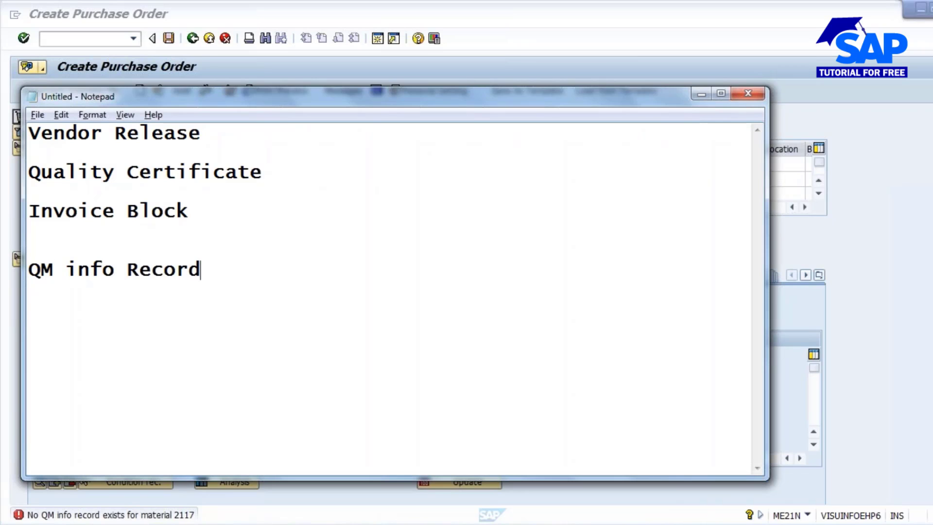
Step: Extend the QM info Record note with "- Material/Vendor/Plant"
{"action": "type", "text": " - Material/"}
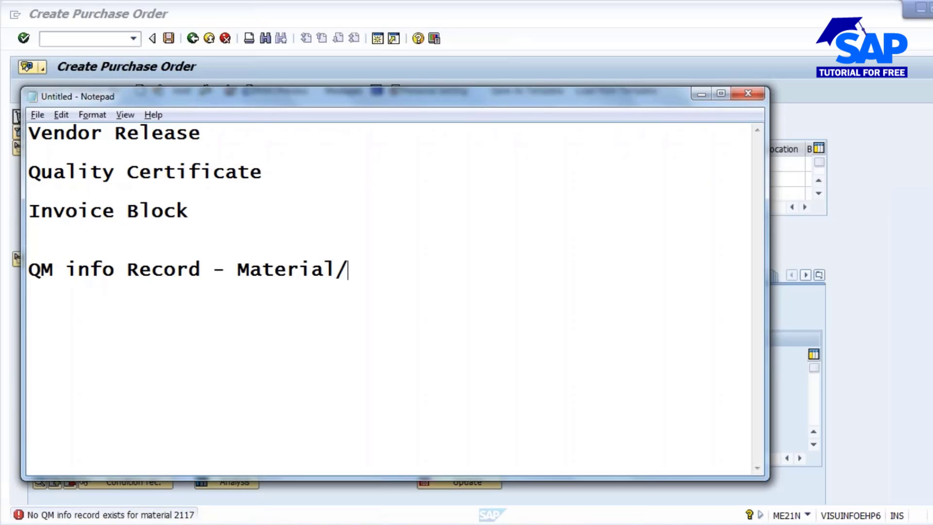
{"action": "type", "text": "Plant"}
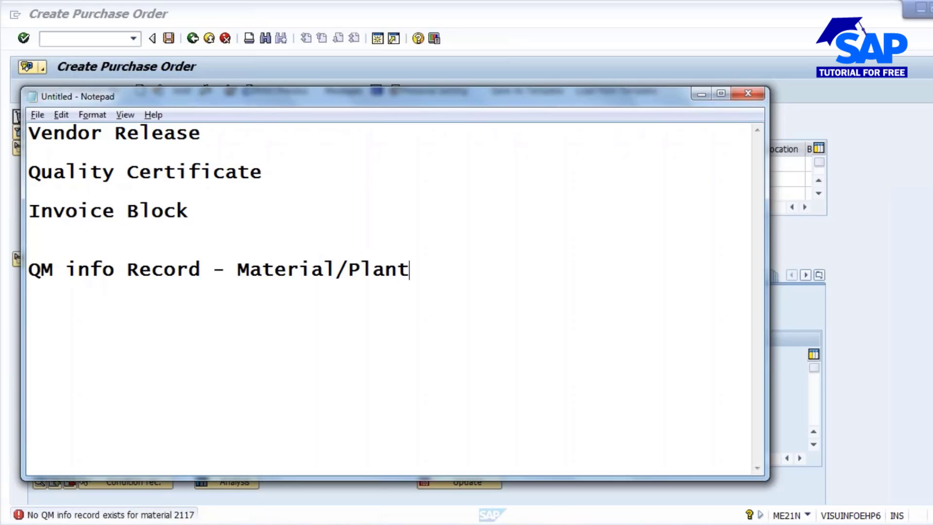
{"action": "key", "text": "BackSpace"}
{"action": "key", "text": "BackSpace"}
{"action": "key", "text": "BackSpace"}
{"action": "key", "text": "BackSpace"}
{"action": "key", "text": "BackSpace"}
{"action": "type", "text": "V"}
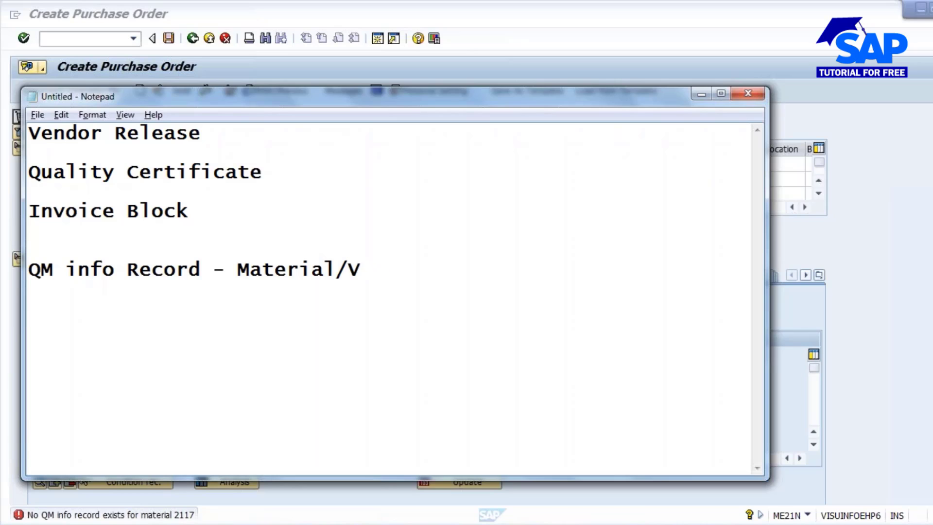
{"action": "type", "text": "en"}
{"action": "key", "text": "BackSpace"}
{"action": "type", "text": "endor/"}
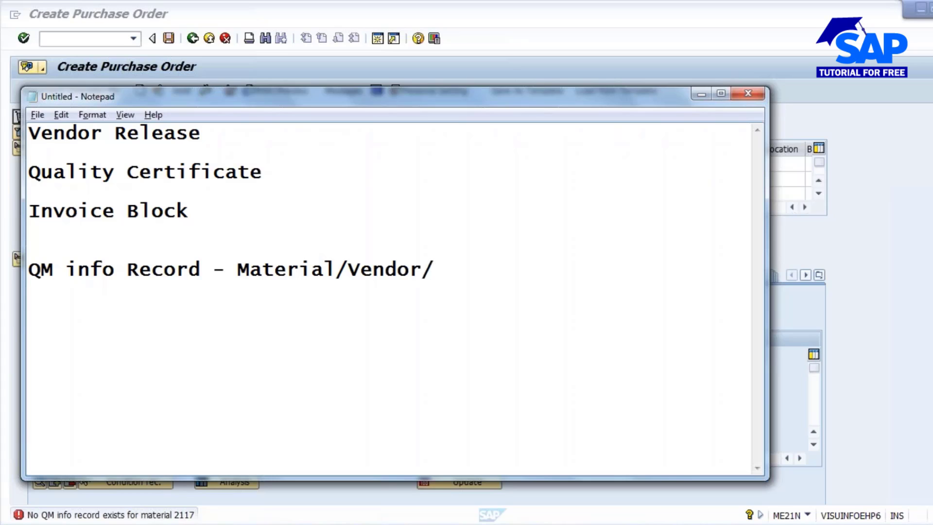
{"action": "type", "text": "Plant"}
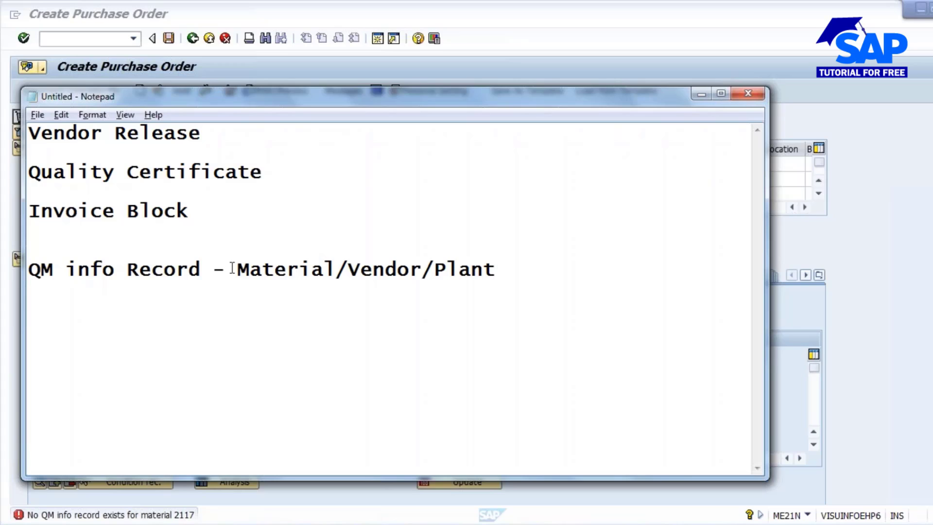
{"action": "left_click_drag", "start_coordinate": [236, 270], "coordinate": [397, 269]}
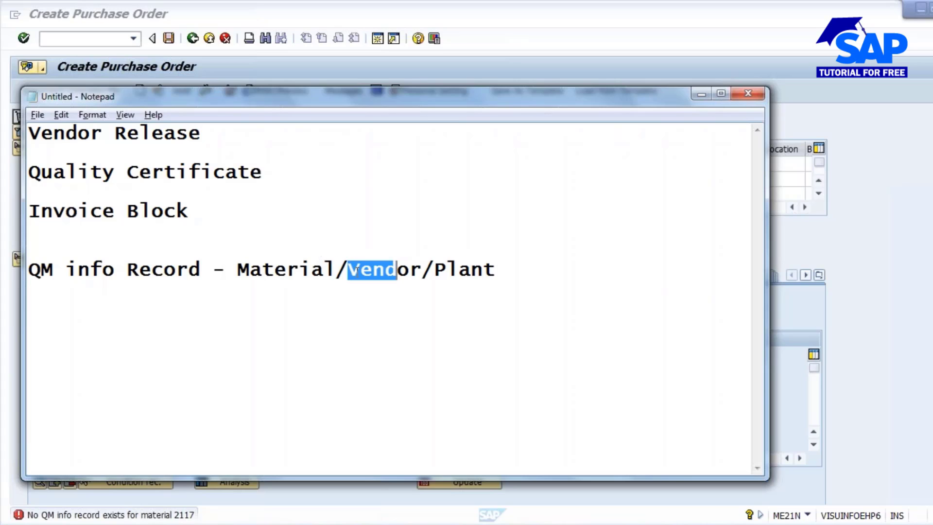
{"action": "left_click", "coordinate": [374, 270]}
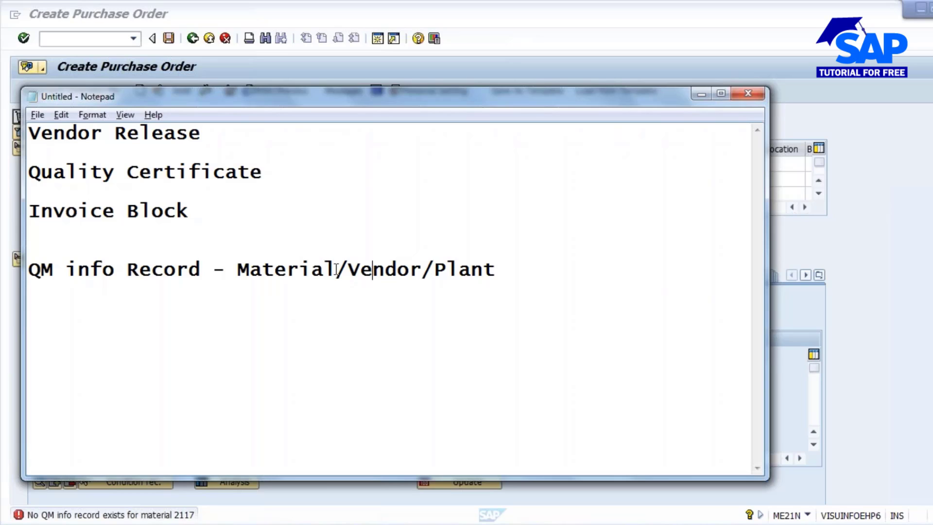
{"action": "left_click_drag", "start_coordinate": [335, 270], "coordinate": [236, 270]}
{"action": "left_click_drag", "start_coordinate": [493, 268], "coordinate": [443, 269]}
{"action": "left_click_drag", "start_coordinate": [241, 269], "coordinate": [511, 269]}
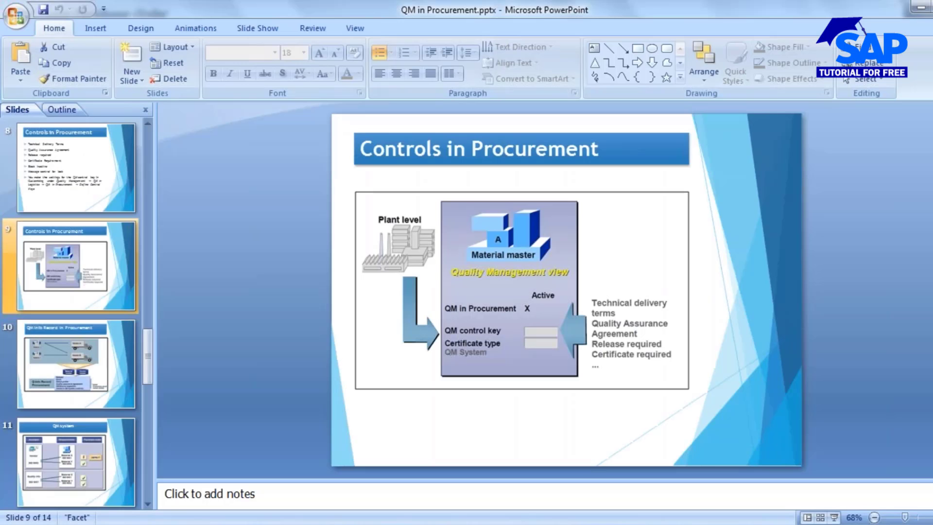
Step: Present the "QM Info Record in Procurement" slide full screen and examine its diagram
{"action": "key", "text": "Down"}
{"action": "key", "text": "Down"}
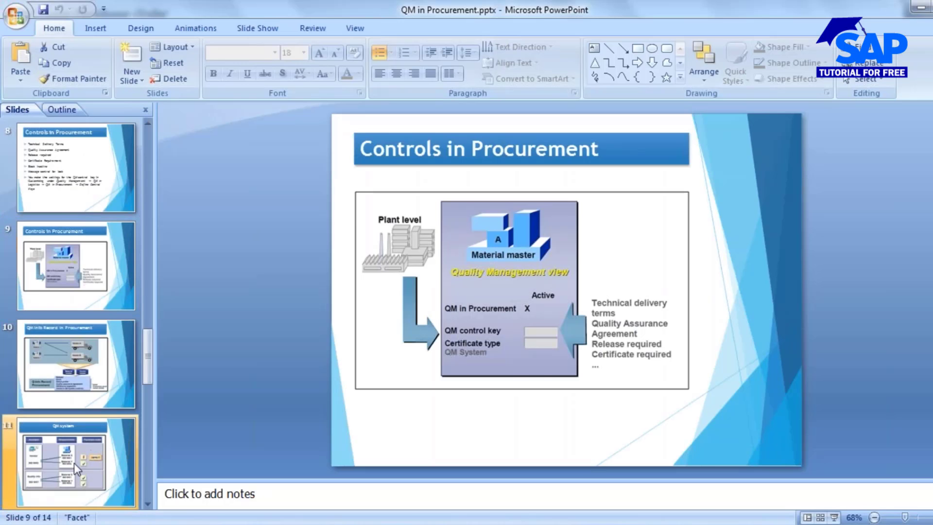
{"action": "key", "text": "shift+F5"}
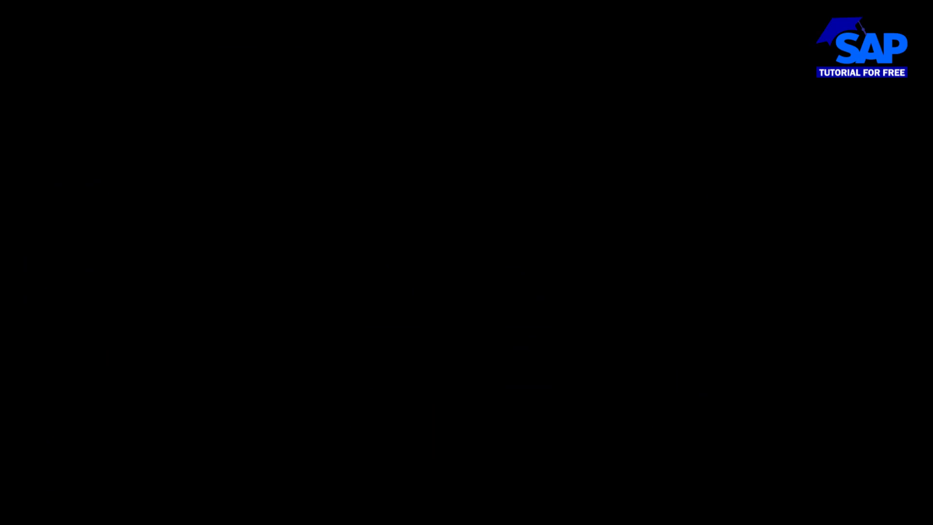
{"action": "key", "text": "Down"}
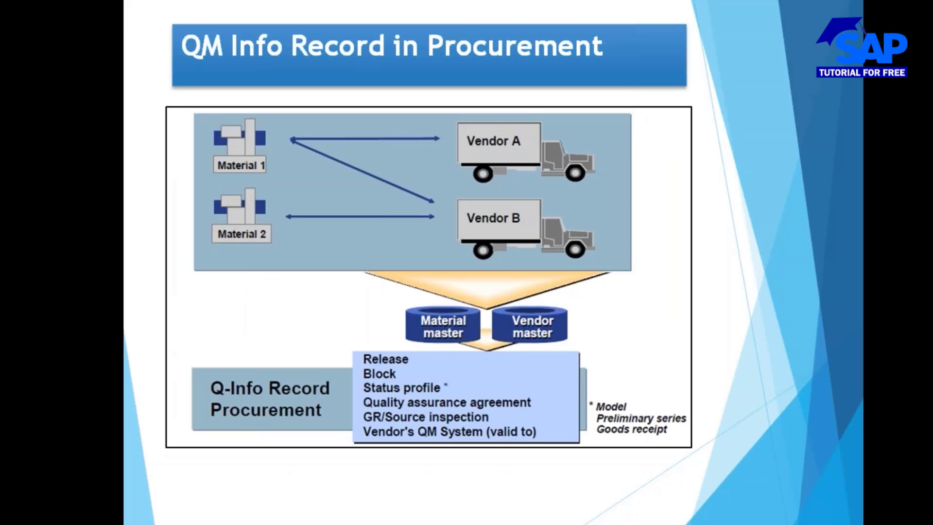
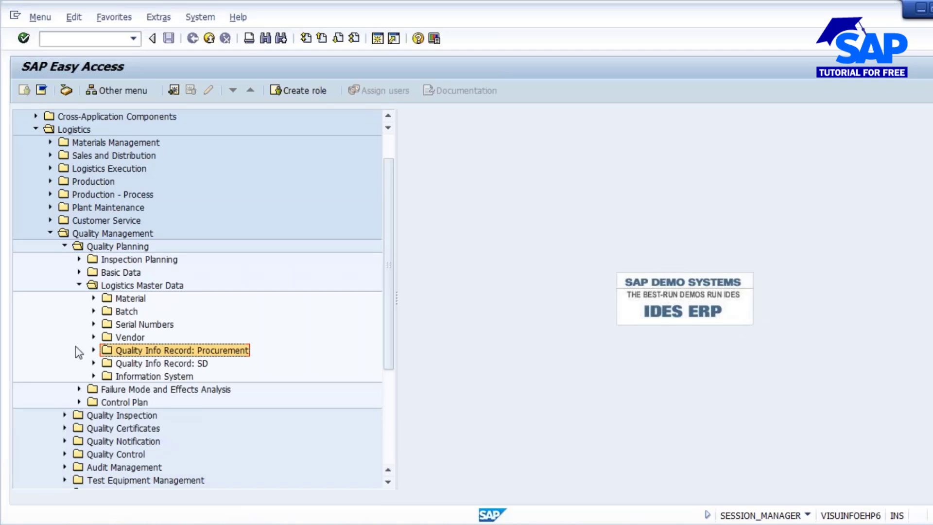
Step: Start creating a procurement quality info record (QI01) for material 2117, vendor 20002 and plant 1000
{"action": "left_click", "coordinate": [93, 350]}
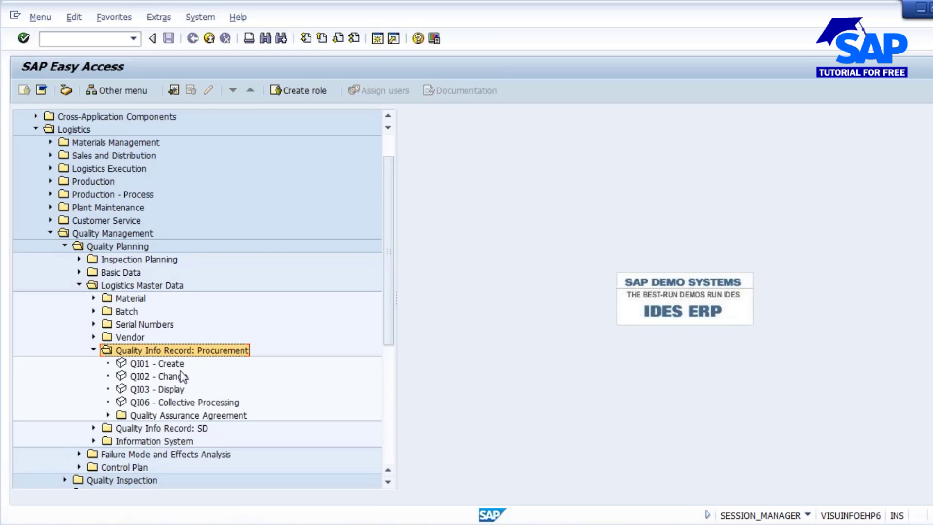
{"action": "double_click", "coordinate": [142, 363]}
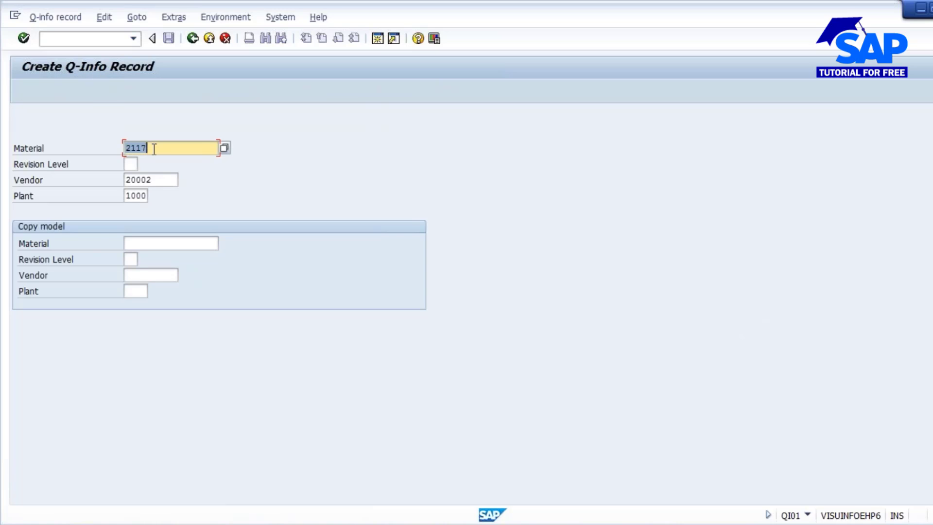
{"action": "left_click", "coordinate": [163, 179]}
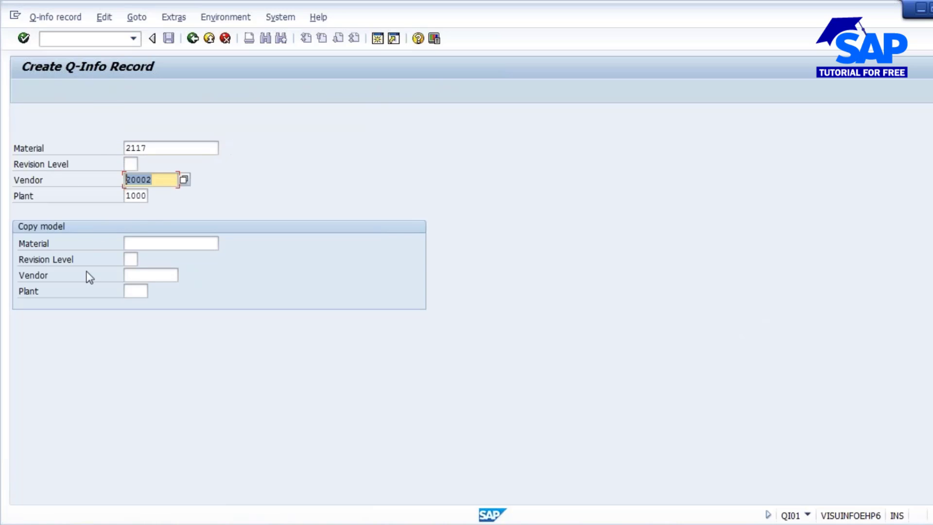
{"action": "left_click", "coordinate": [133, 196]}
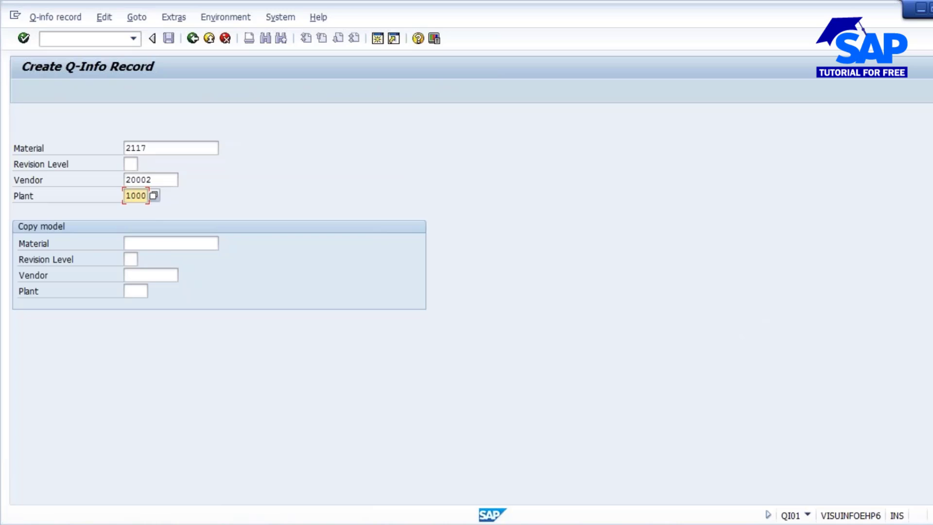
{"action": "key", "text": "Return"}
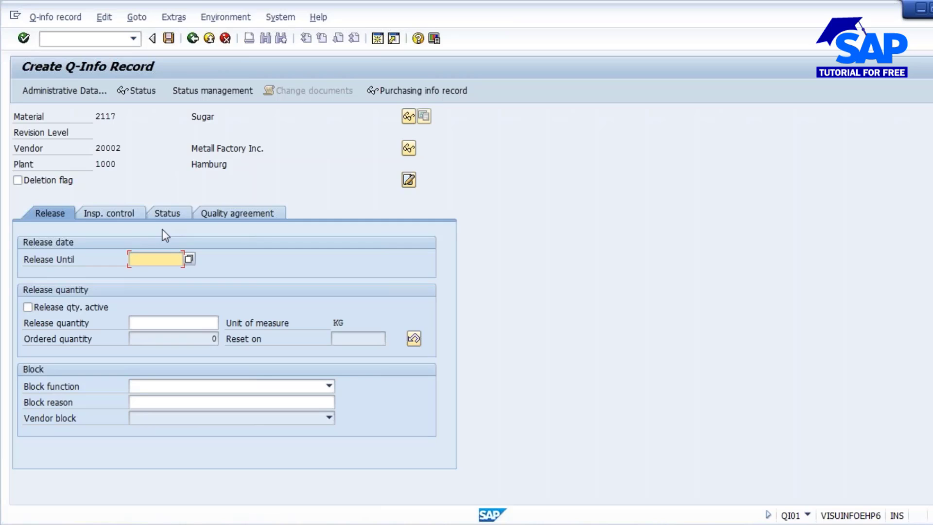
Step: Set the info record's Release Until date to 31.12.2016 and save the record
{"action": "type", "text": "31.12.2"}
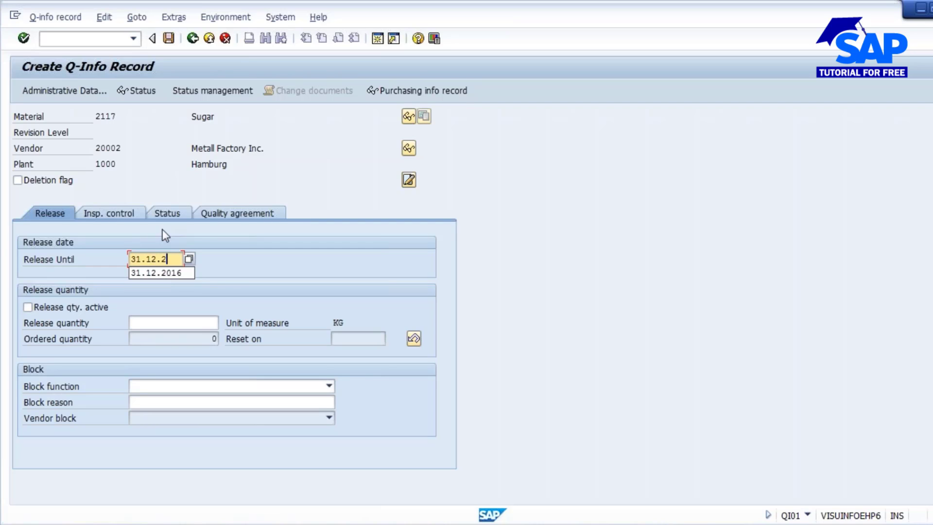
{"action": "type", "text": "016"}
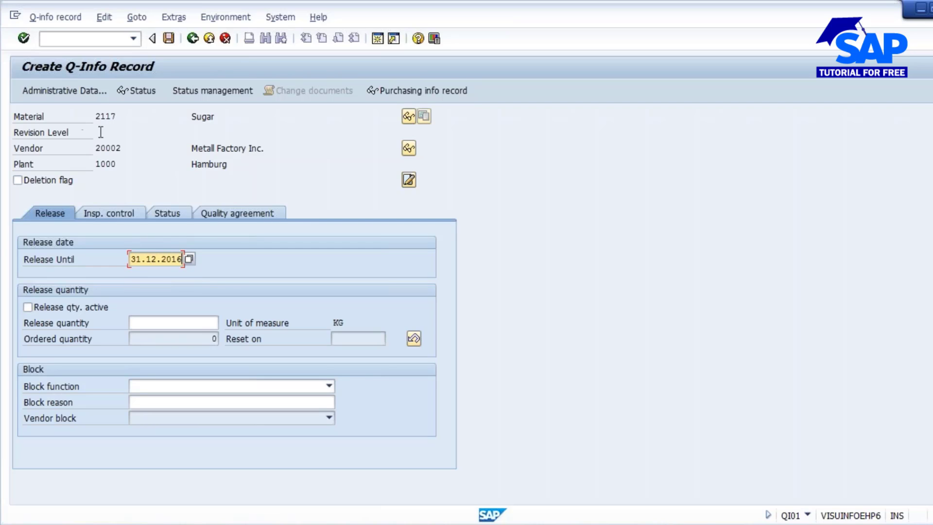
{"action": "left_click_drag", "start_coordinate": [95, 116], "coordinate": [111, 116]}
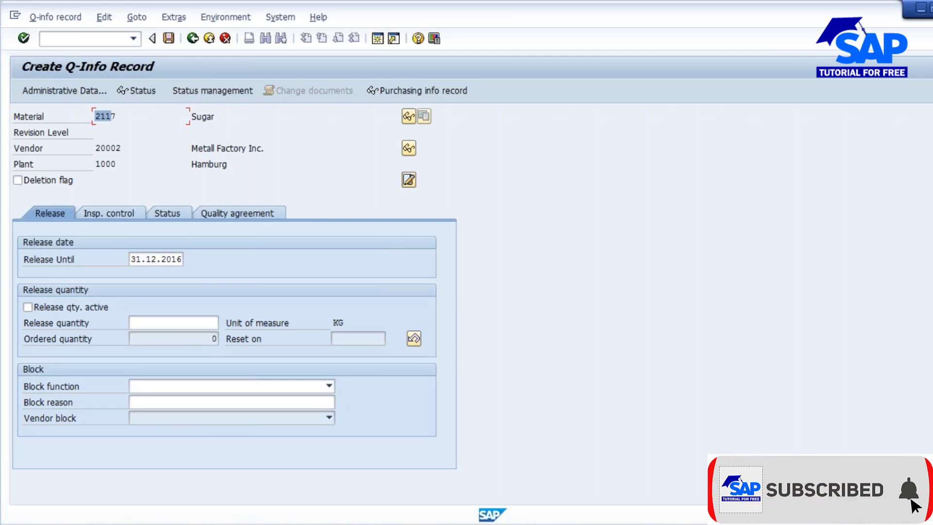
{"action": "left_click_drag", "start_coordinate": [96, 148], "coordinate": [117, 164]}
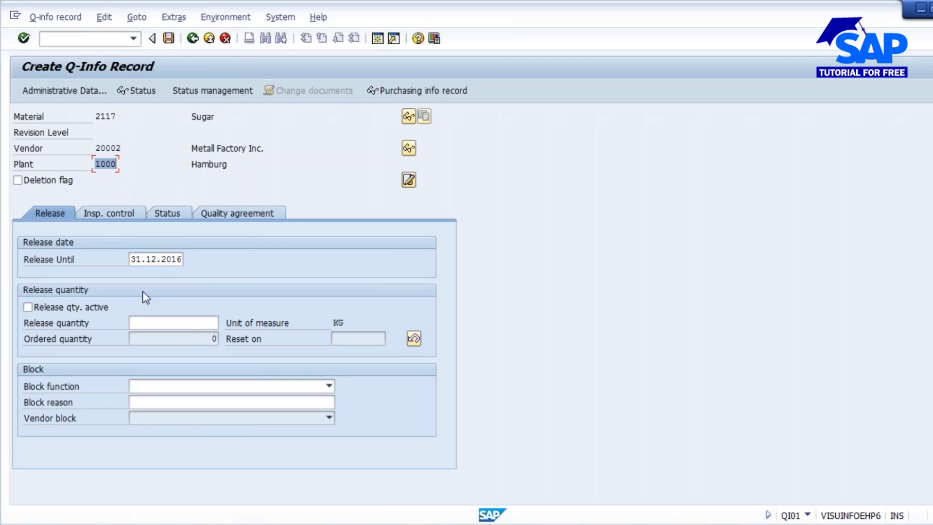
{"action": "left_click_drag", "start_coordinate": [130, 258], "coordinate": [181, 259]}
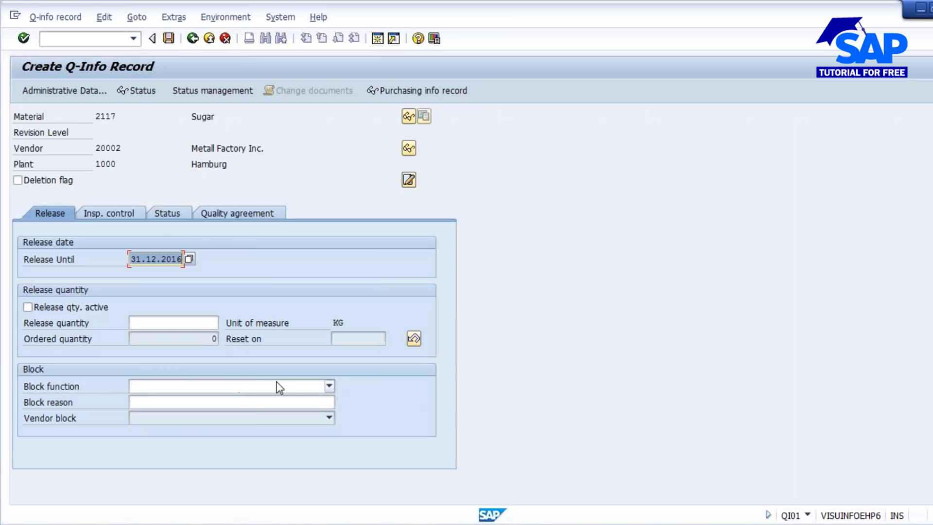
{"action": "left_click", "coordinate": [169, 38]}
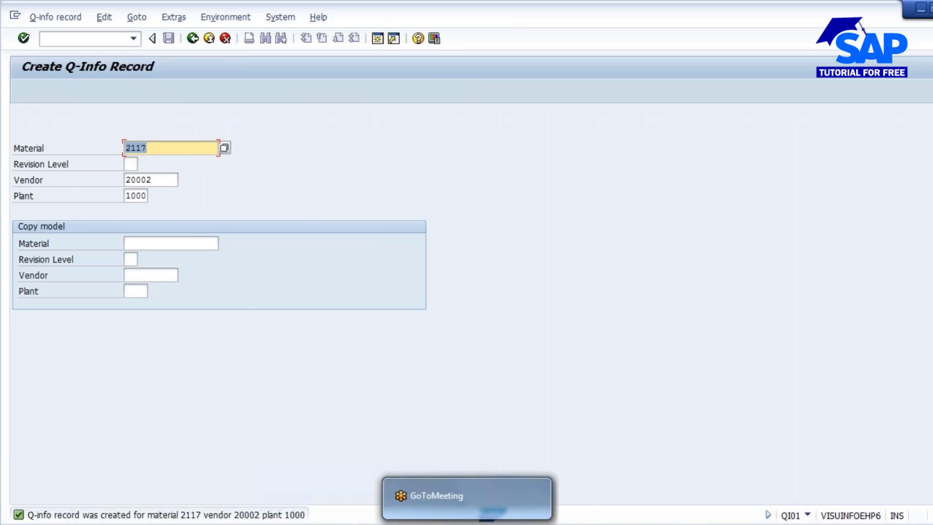
Step: Open a new SAP session and start a purchase order with transaction ME21N
{"action": "left_click", "coordinate": [423, 524]}
{"action": "left_click", "coordinate": [468, 450]}
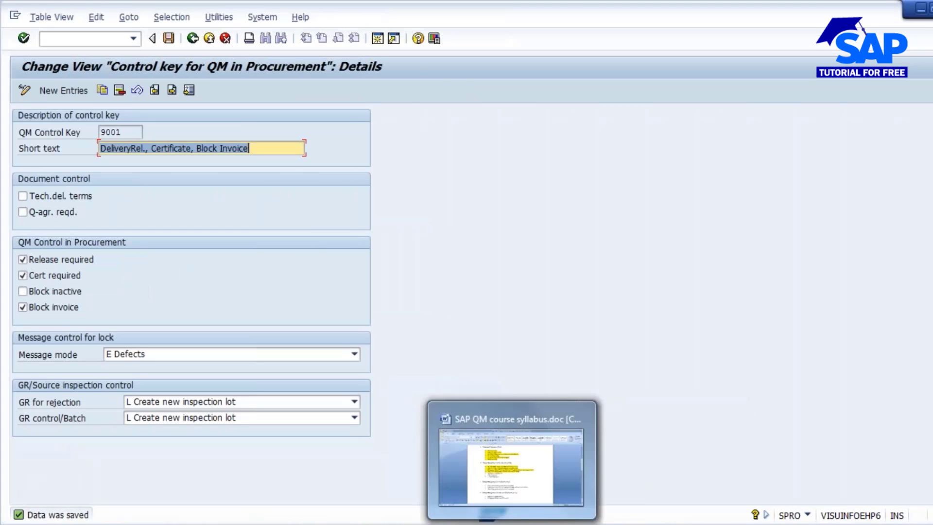
{"action": "mouse_move", "coordinate": [423, 524]}
{"action": "left_click", "coordinate": [651, 444]}
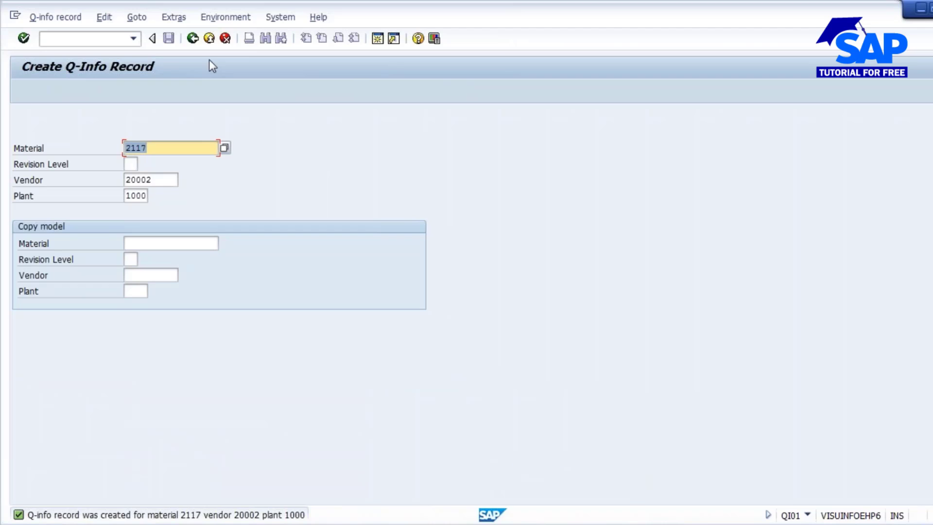
{"action": "left_click", "coordinate": [376, 38]}
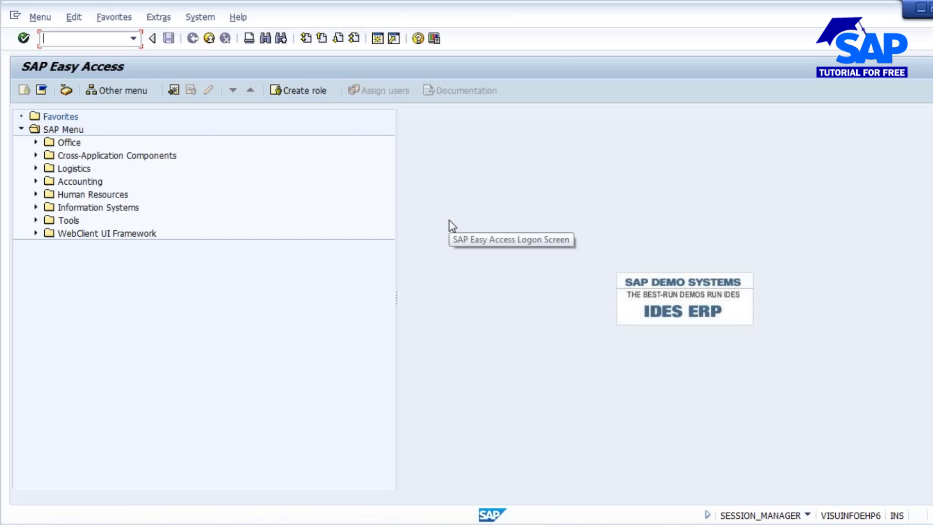
{"action": "type", "text": "me21n"}
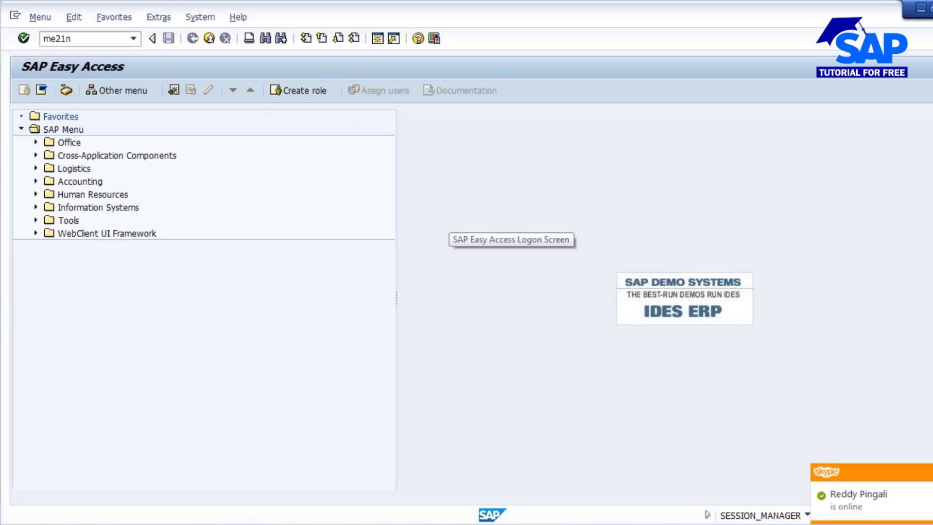
{"action": "key", "text": "Return"}
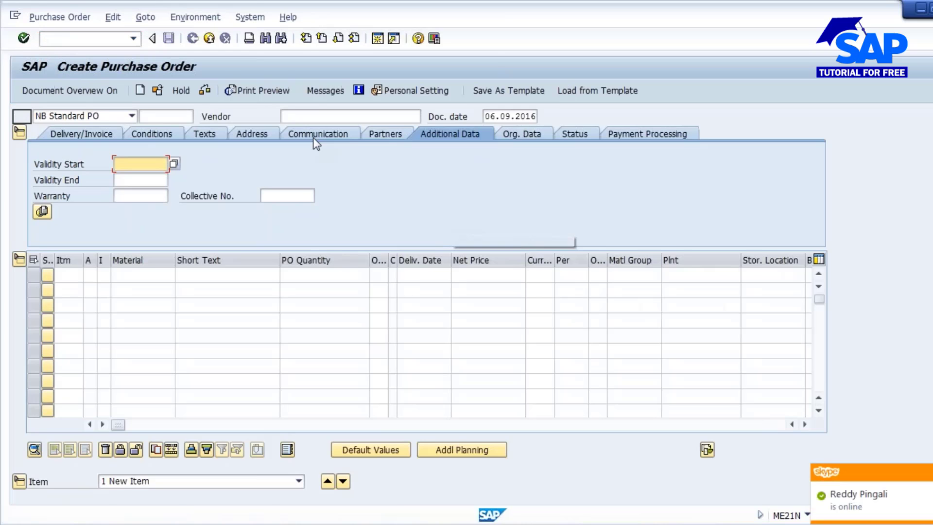
Step: Enter vendor 2002 and add material 2117 with a PO quantity of 100 as the first item
{"action": "left_click", "coordinate": [317, 115]}
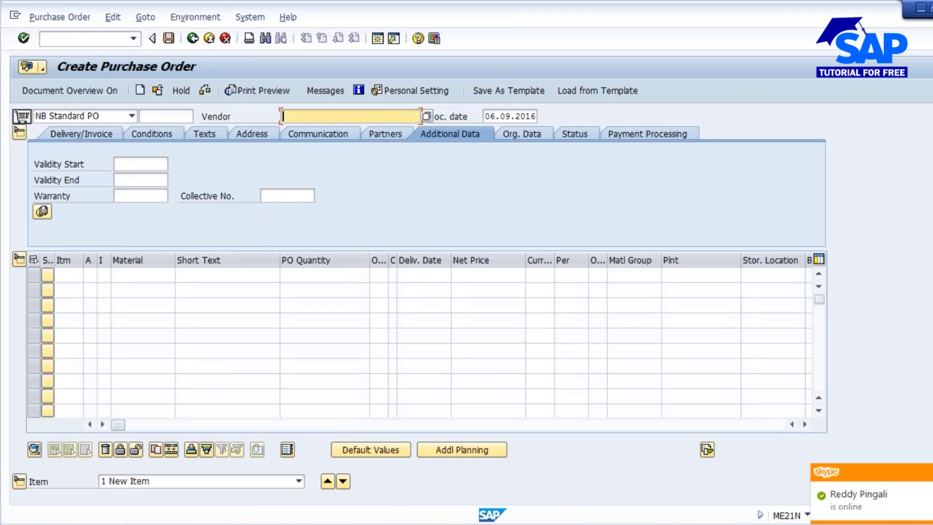
{"action": "type", "text": "2002"}
{"action": "left_click", "coordinate": [150, 273]}
{"action": "type", "text": "2117"}
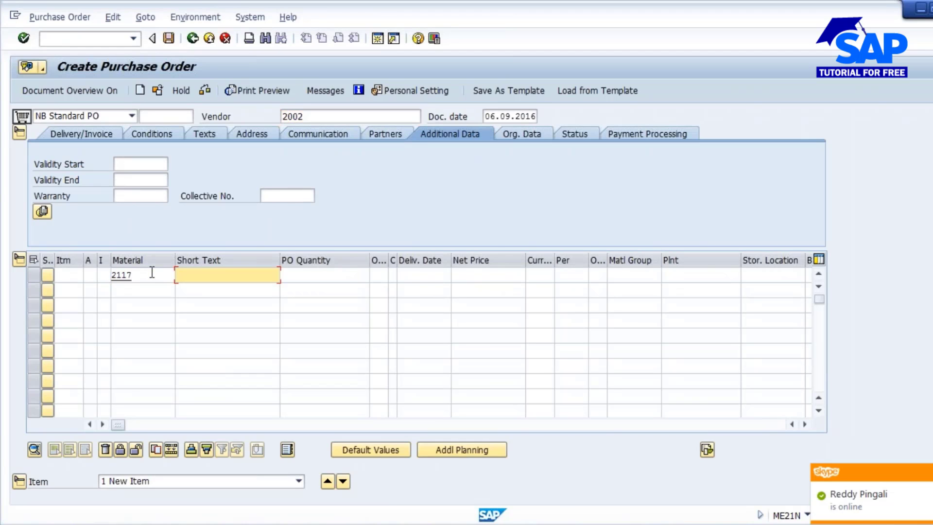
{"action": "left_click", "coordinate": [282, 275]}
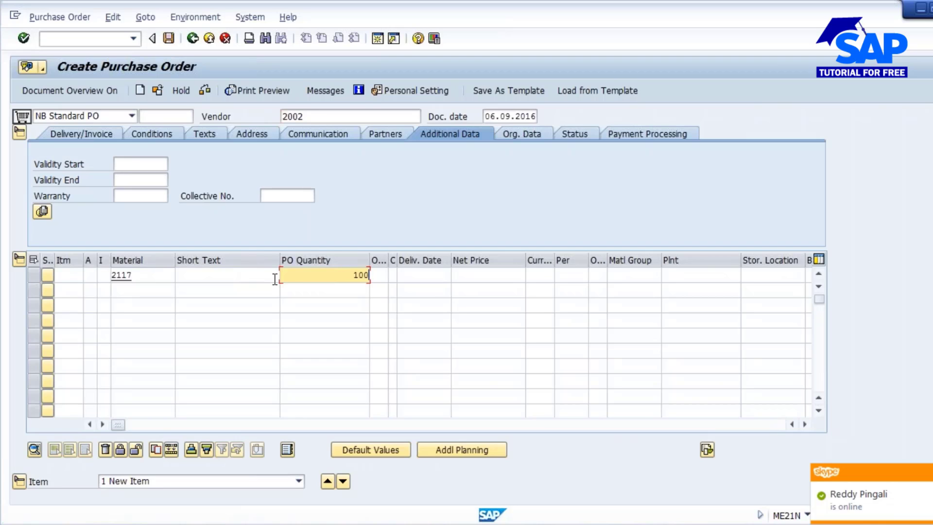
Step: Set the item's plant to 1000
{"action": "key", "text": "Tab"}
{"action": "key", "text": "Tab"}
{"action": "key", "text": "Tab"}
{"action": "key", "text": "Tab"}
{"action": "key", "text": "Tab"}
{"action": "key", "text": "Tab"}
{"action": "key", "text": "Tab"}
{"action": "key", "text": "Tab"}
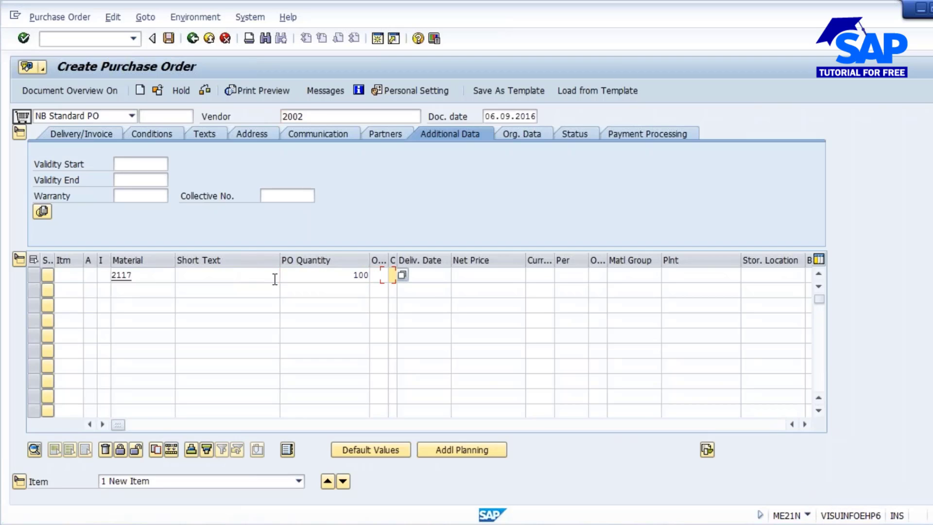
{"action": "type", "text": "1000"}
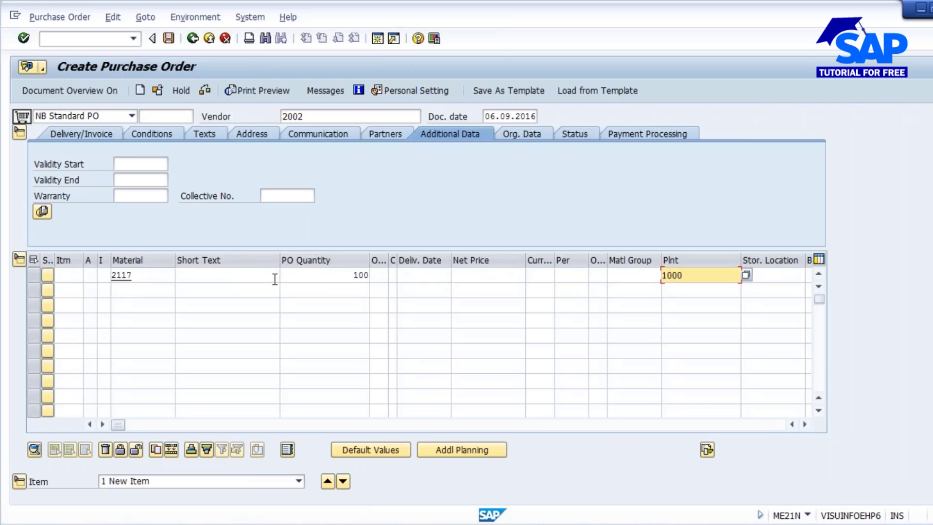
{"action": "key", "text": "Return"}
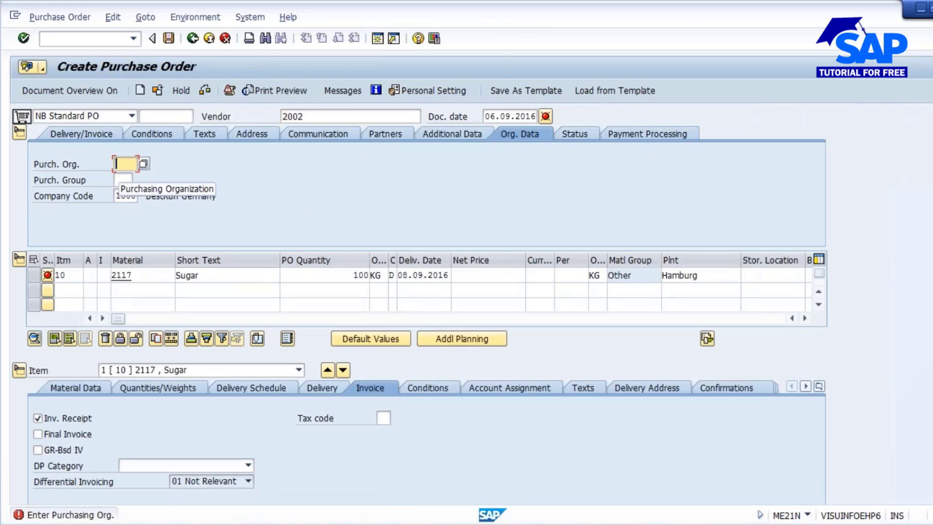
Step: Set the order's purchasing organization to 1000 and its purchasing group to 000
{"action": "type", "text": "1000"}
{"action": "key", "text": "Tab"}
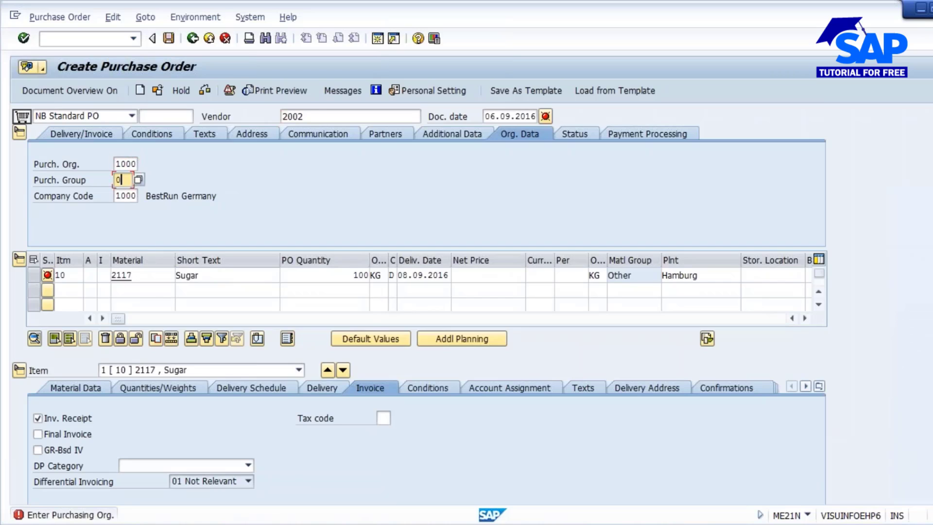
{"action": "type", "text": "000"}
{"action": "key", "text": "Return"}
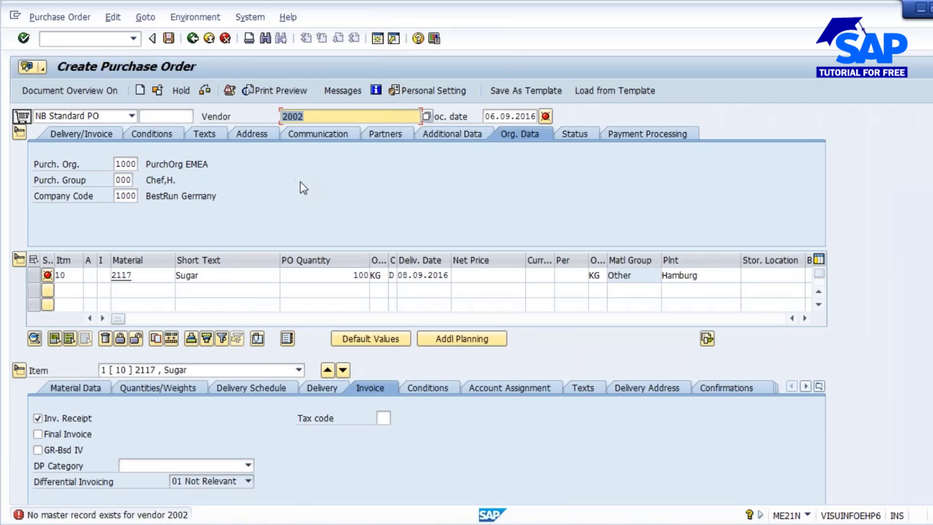
Step: Correct the purchase order's vendor number to 20002
{"action": "key", "text": "alt+Tab"}
{"action": "key", "text": "alt+Tab"}
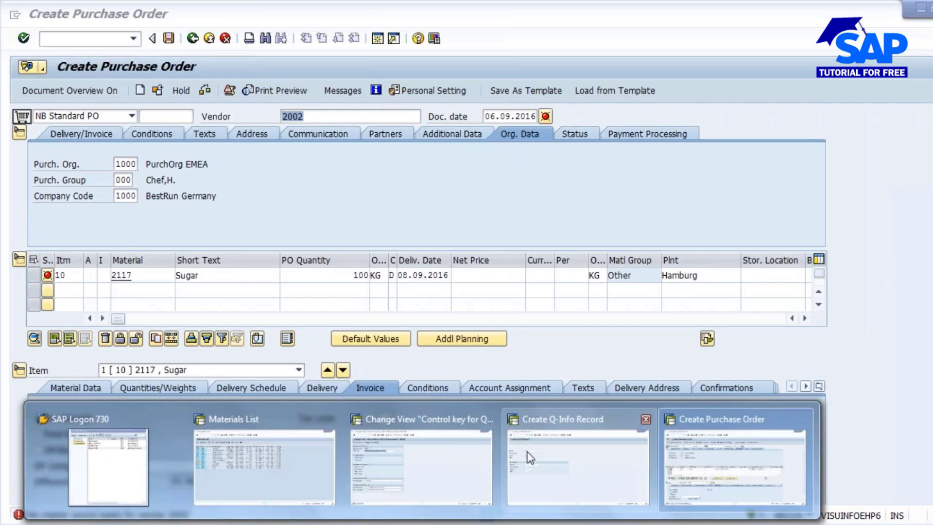
{"action": "key", "text": "alt+Tab"}
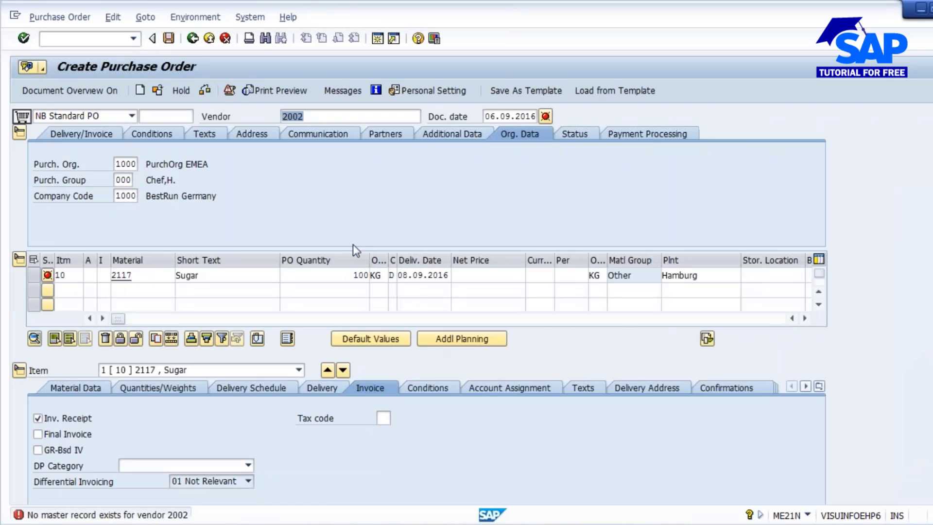
{"action": "type", "text": "0"}
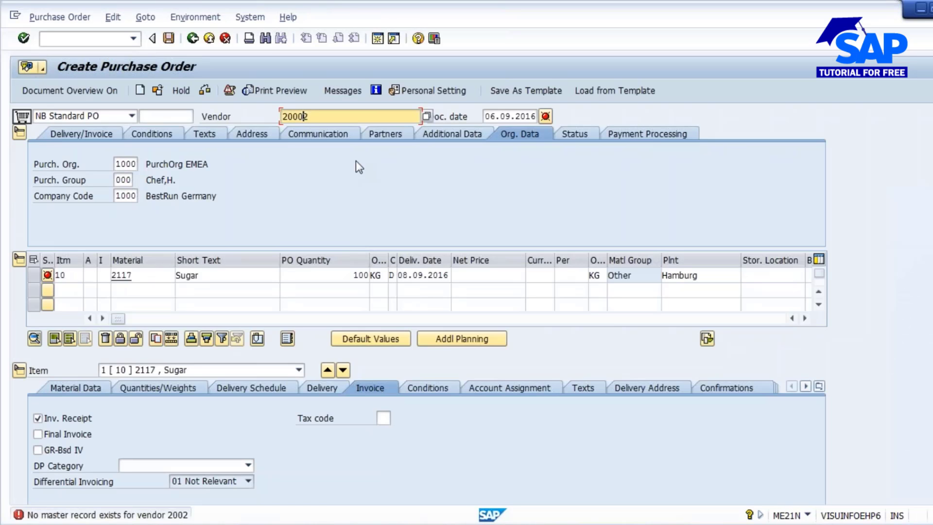
{"action": "key", "text": "Return"}
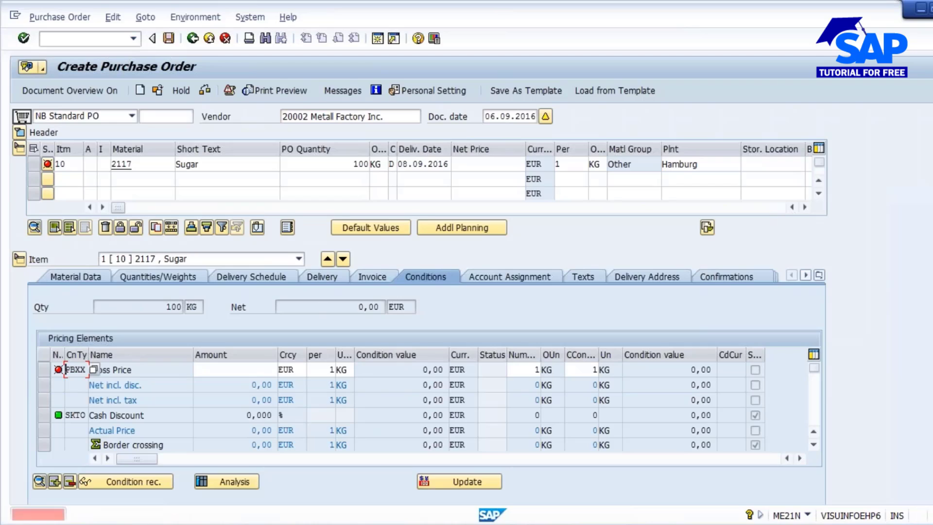
Step: Give the Sugar item a gross price of 10 EUR, and check and save the purchase order
{"action": "type", "text": "10"}
{"action": "key", "text": "Return"}
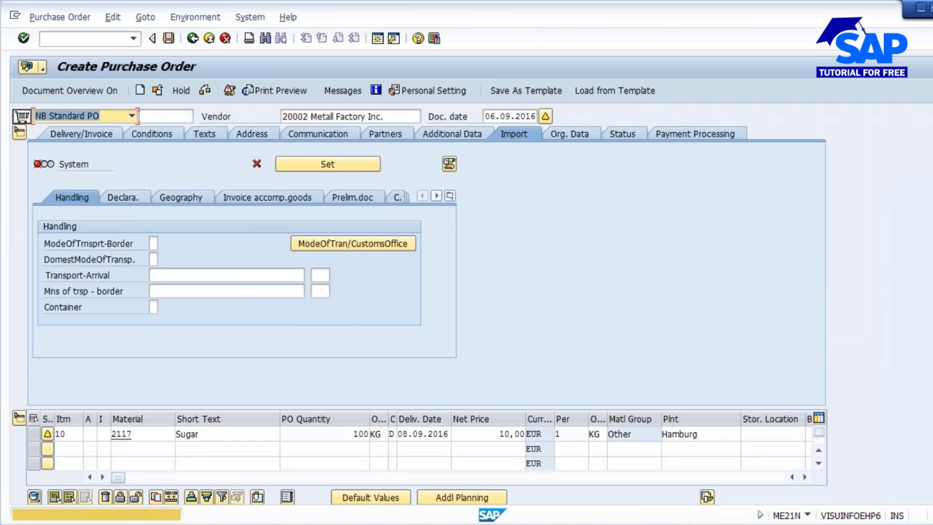
{"action": "left_click", "coordinate": [207, 91]}
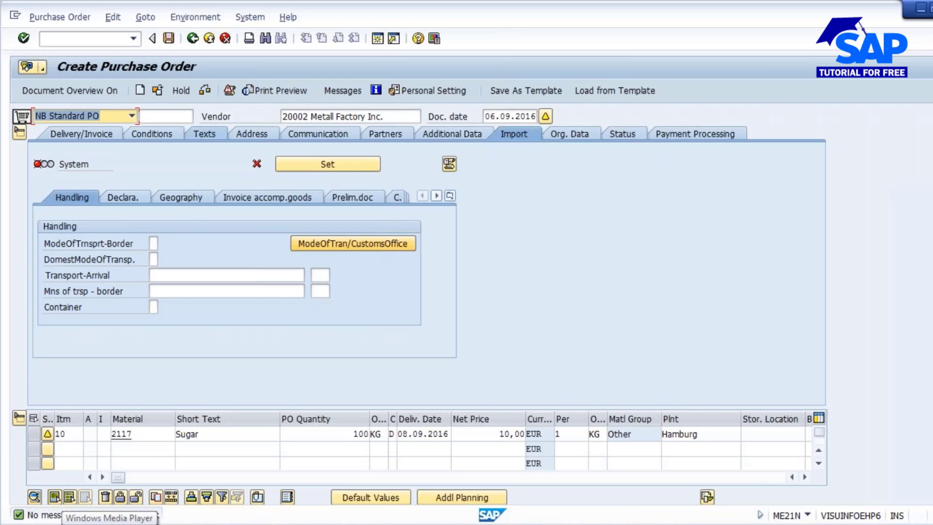
{"action": "left_click", "coordinate": [169, 38]}
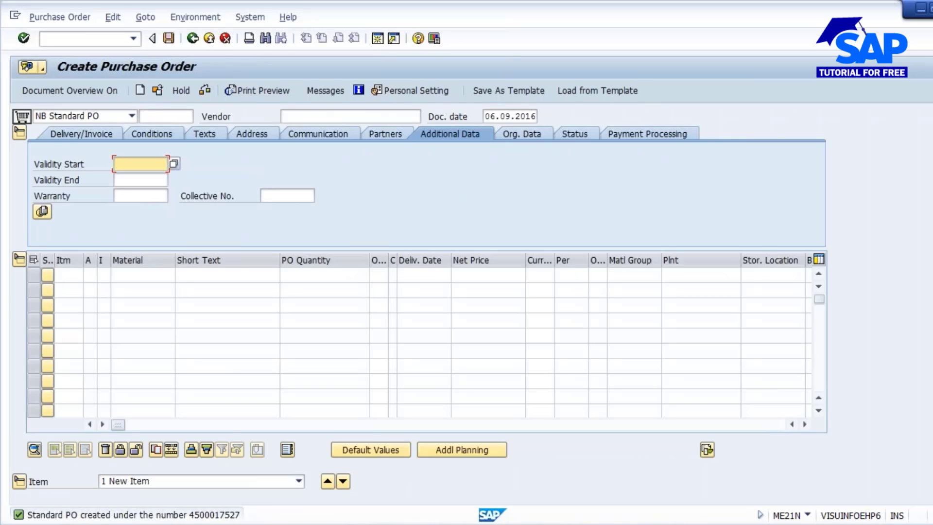
Step: Add an item for material 2117 in plant 1000 with a quantity of 100 to the new purchase order
{"action": "left_click", "coordinate": [117, 275]}
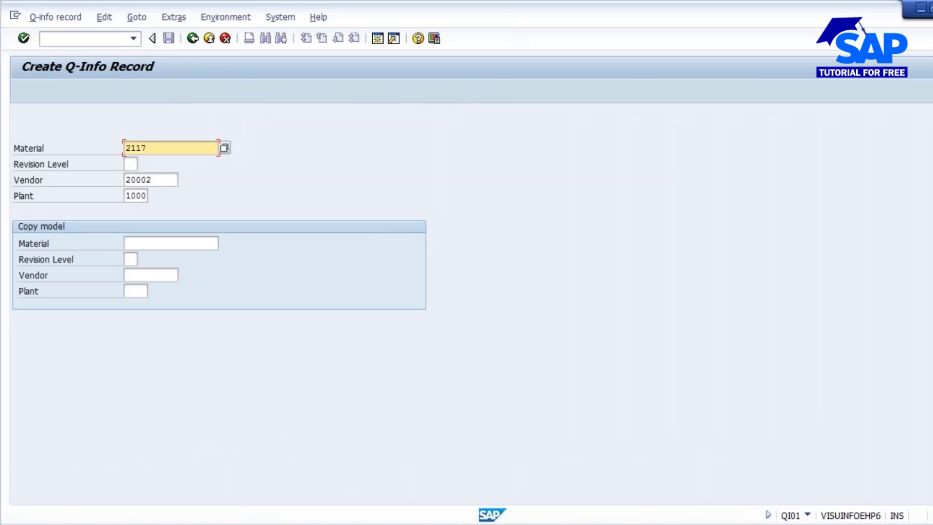
{"action": "key", "text": "alt+Tab"}
{"action": "type", "text": "2117"}
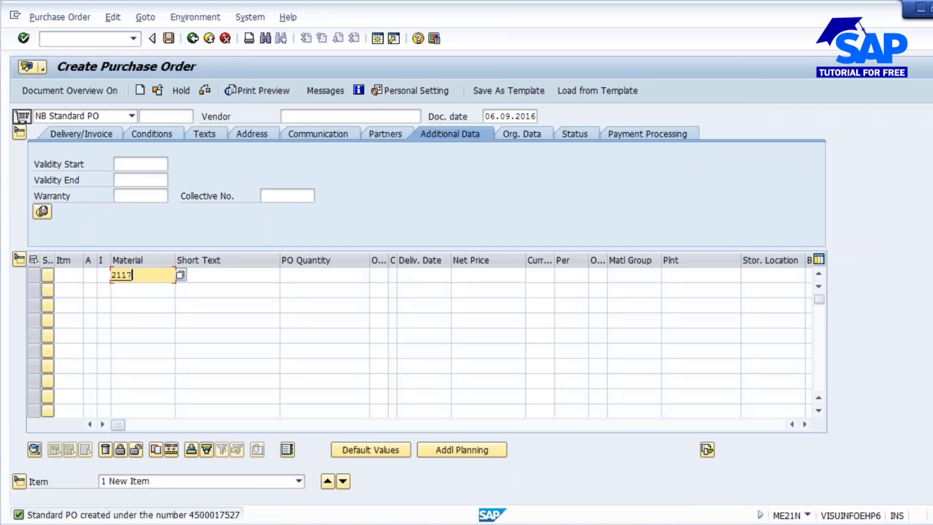
{"action": "left_click", "coordinate": [688, 273]}
{"action": "type", "text": "1000"}
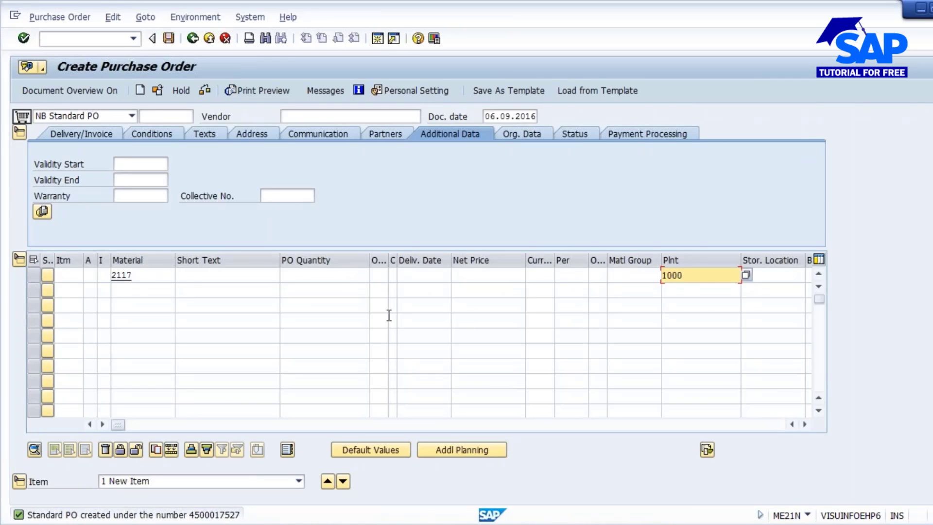
{"action": "left_click", "coordinate": [345, 281]}
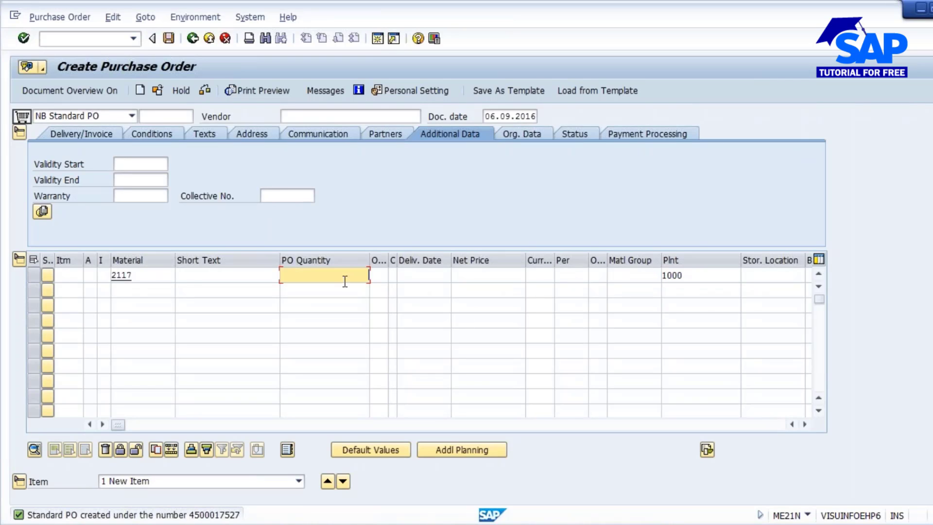
Step: Set the purchase order's vendor to 20003
{"action": "left_click", "coordinate": [322, 116]}
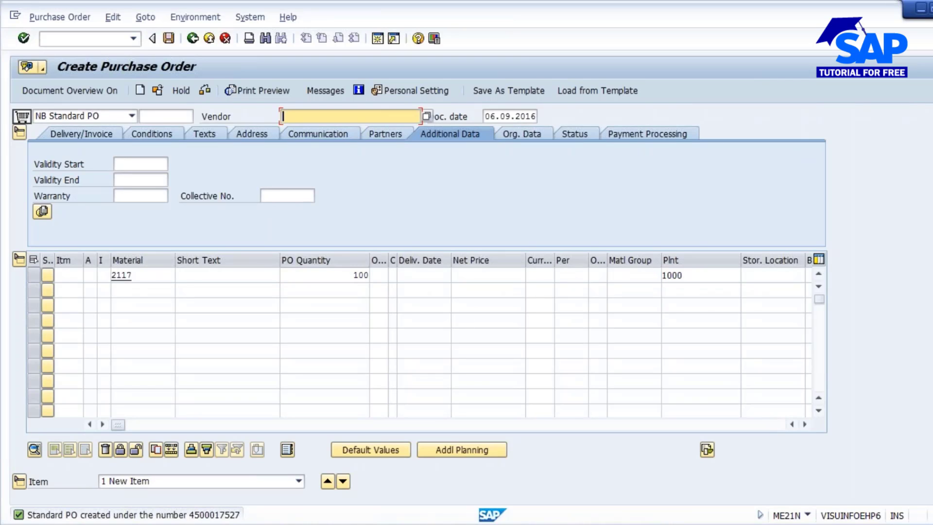
{"action": "type", "text": "20003"}
{"action": "key", "text": "Return"}
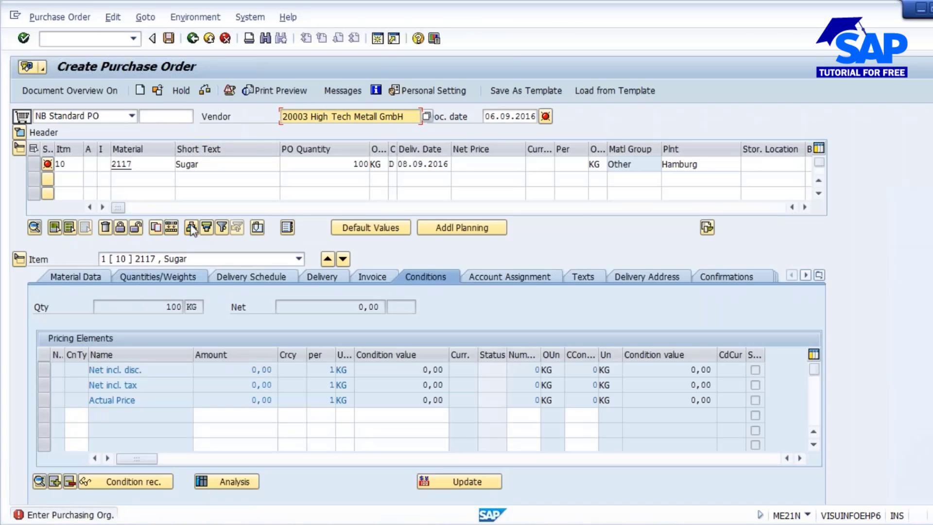
Step: Enter purchasing organization 1000 and purchasing group 000 for the order with vendor 20003
{"action": "left_click", "coordinate": [19, 133]}
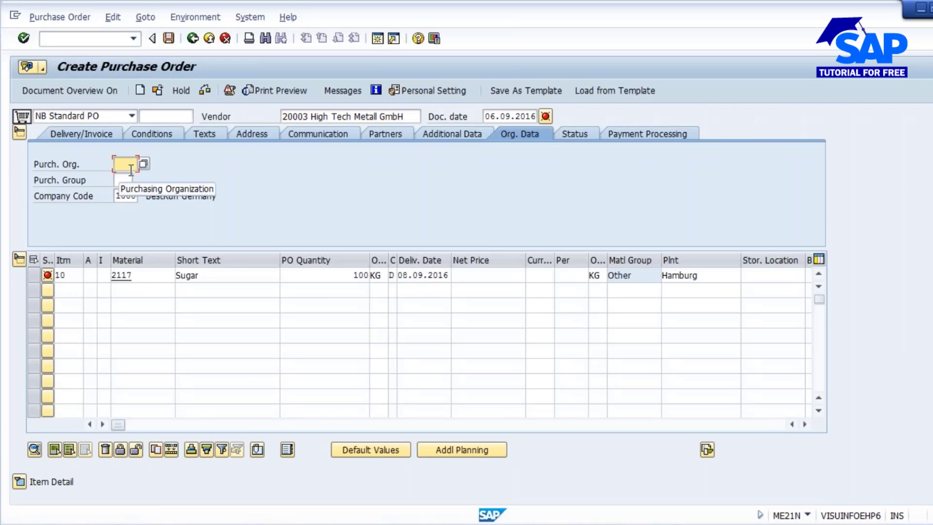
{"action": "left_click", "coordinate": [127, 164]}
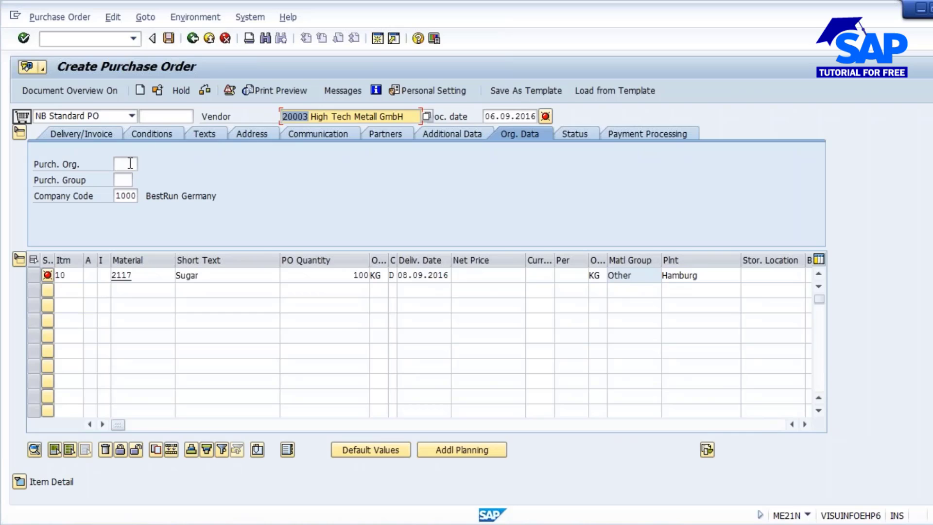
{"action": "type", "text": "1000"}
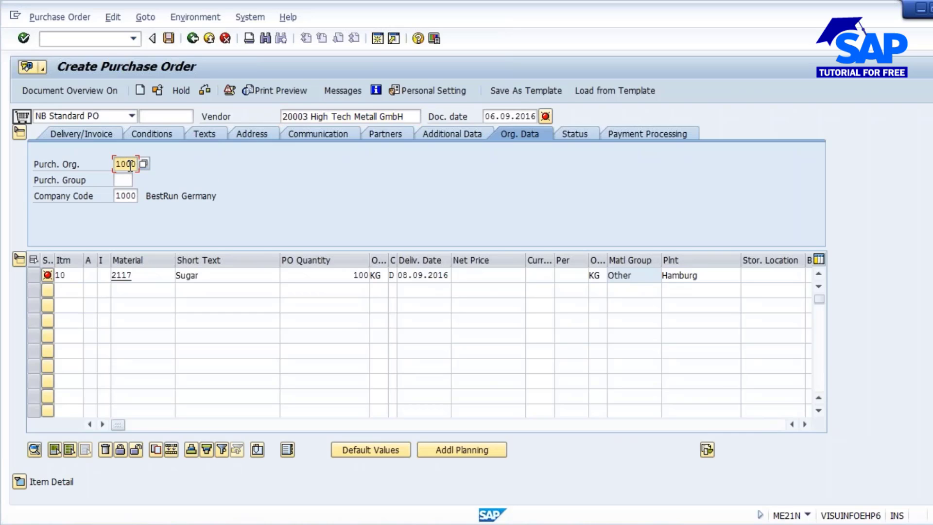
{"action": "key", "text": "Tab"}
{"action": "type", "text": "000"}
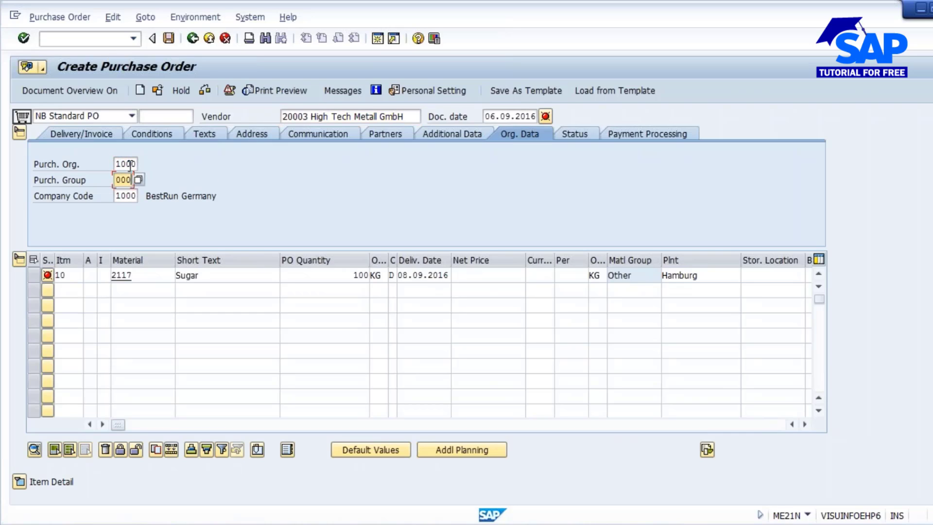
{"action": "key", "text": "Return"}
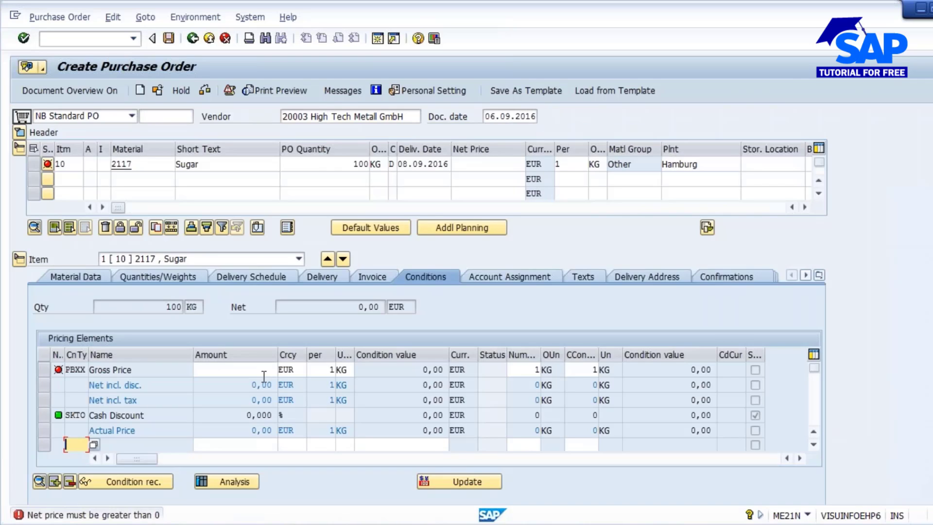
Step: Set the Sugar item's gross price to 10 EUR and check the order's combination of vendor, material and plant
{"action": "type", "text": "10"}
{"action": "key", "text": "Return"}
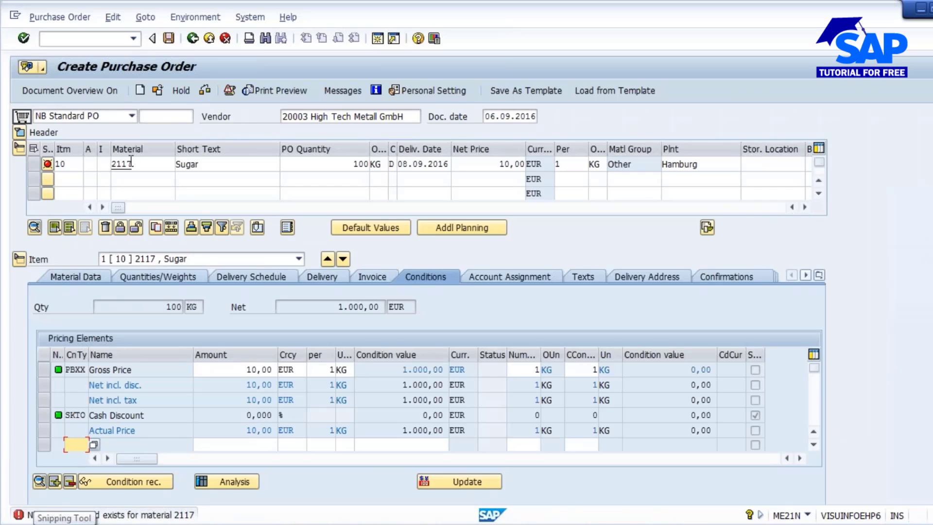
{"action": "left_click", "coordinate": [297, 117]}
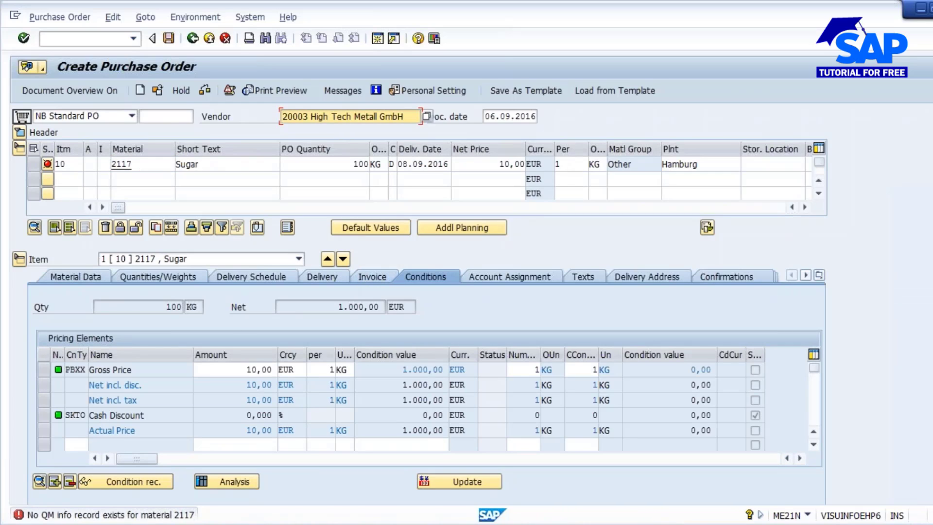
{"action": "double_click", "coordinate": [298, 116]}
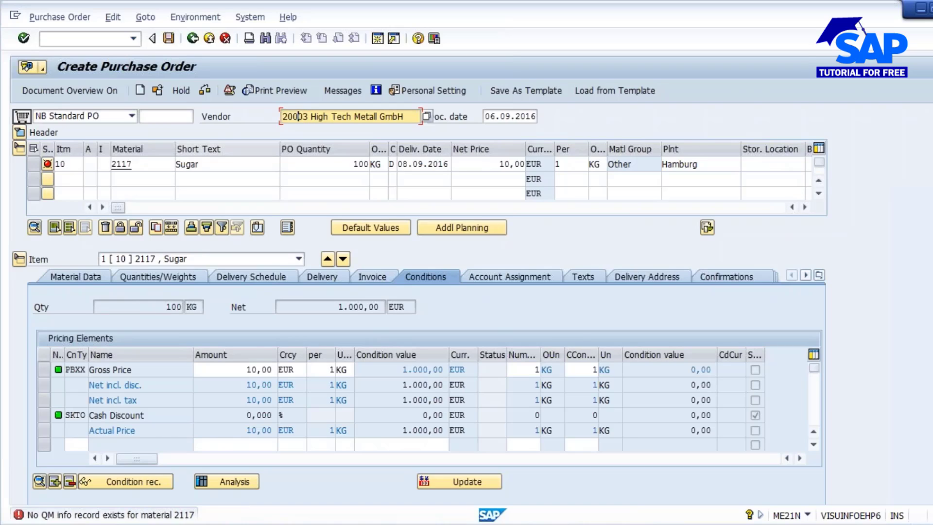
{"action": "left_click", "coordinate": [144, 164]}
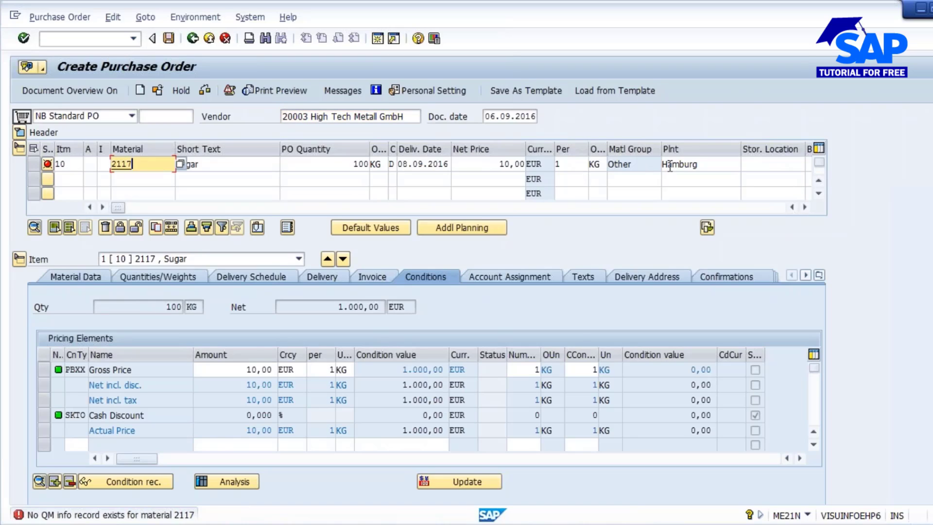
{"action": "left_click", "coordinate": [668, 165]}
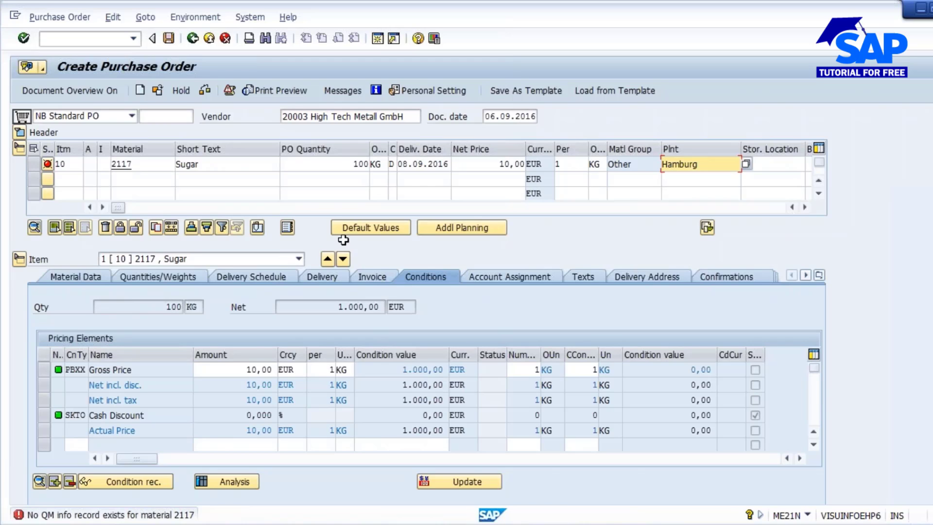
Step: Switch to the Q-info record session and try to open the record for material 2117, vendor 20003 and plant 1000 for changing
{"action": "left_click", "coordinate": [550, 523]}
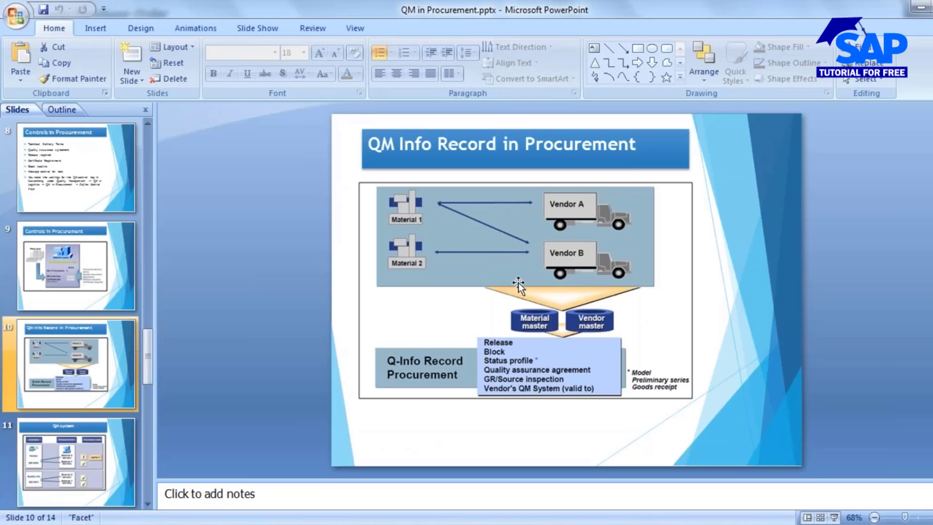
{"action": "mouse_move", "coordinate": [466, 517]}
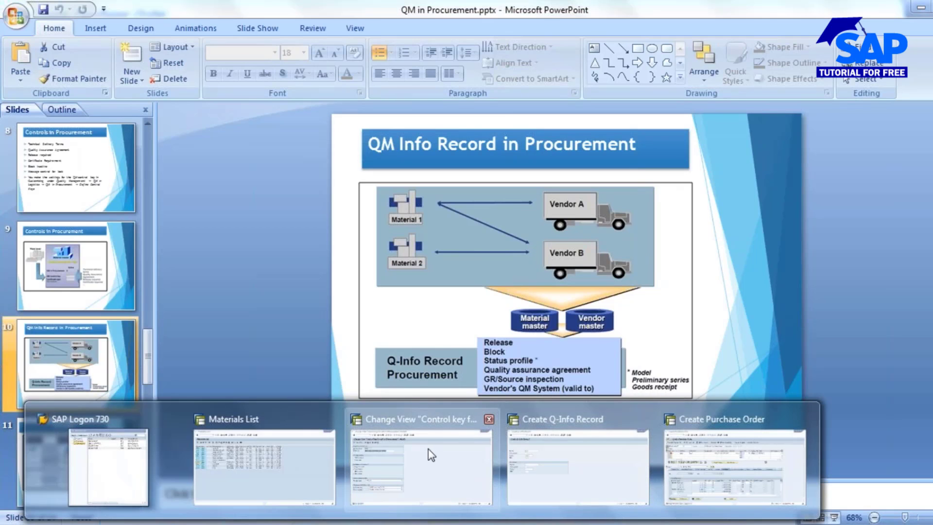
{"action": "left_click", "coordinate": [534, 449]}
{"action": "left_click", "coordinate": [43, 18]}
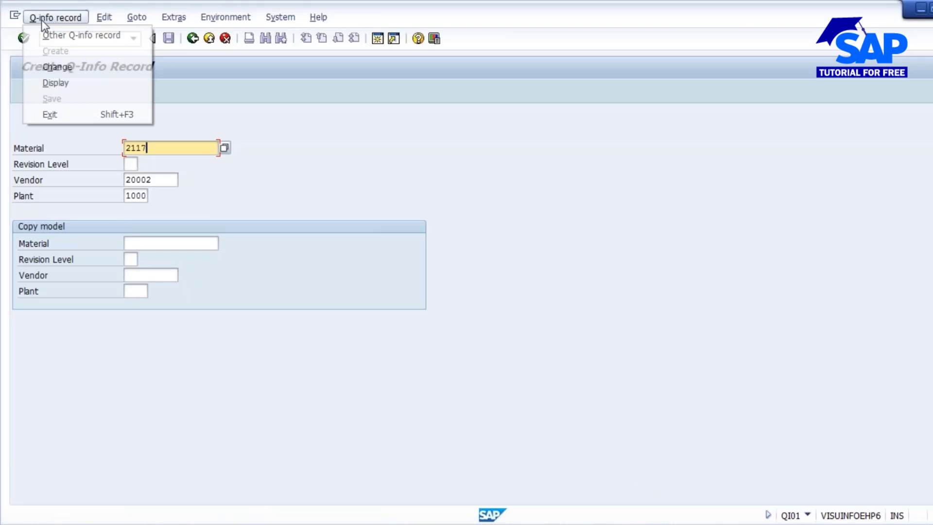
{"action": "left_click", "coordinate": [58, 67]}
{"action": "key", "text": "Return"}
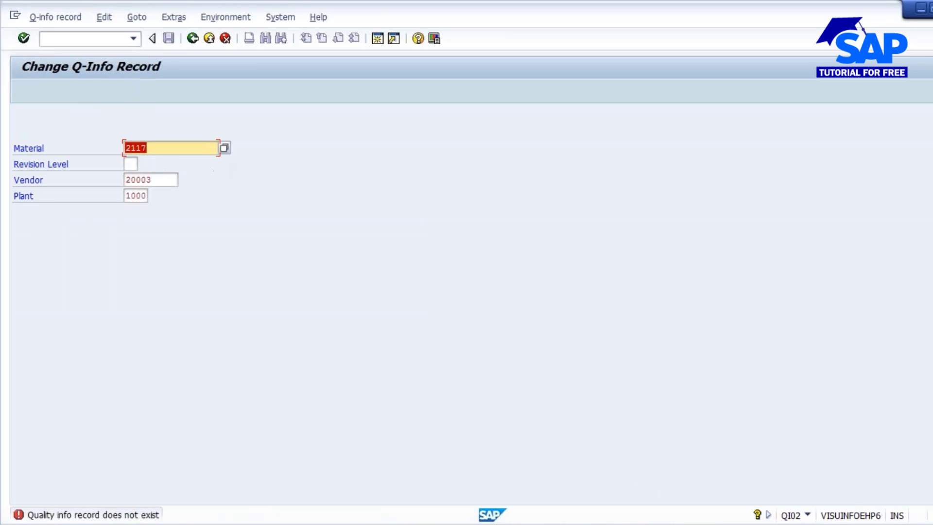
Step: Open the Q-info record of material 2117, plant 1000 for vendor 20002 in change mode
{"action": "left_click", "coordinate": [163, 180]}
{"action": "type", "text": "2"}
{"action": "key", "text": "Return"}
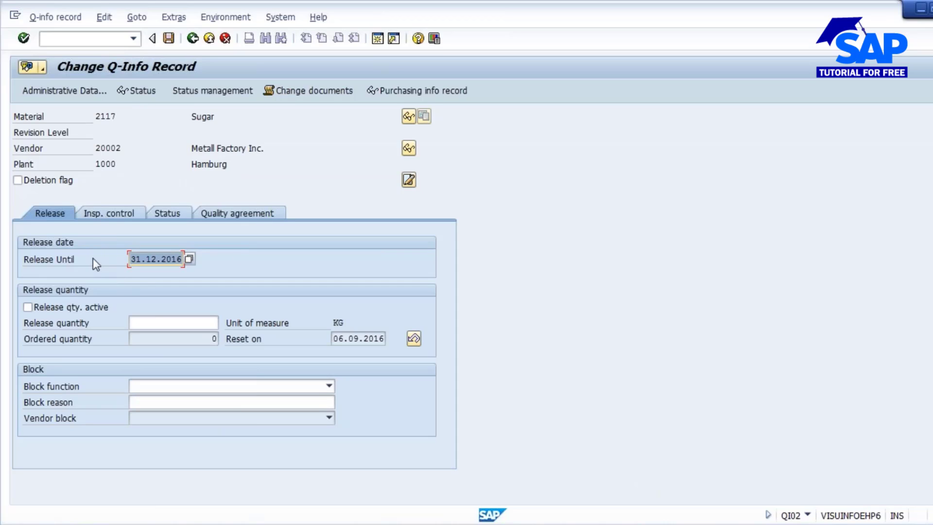
Step: Set the Q-info record's Release Until date to 05.09.2016
{"action": "left_click_drag", "start_coordinate": [131, 260], "coordinate": [190, 297]}
{"action": "left_click", "coordinate": [131, 259]}
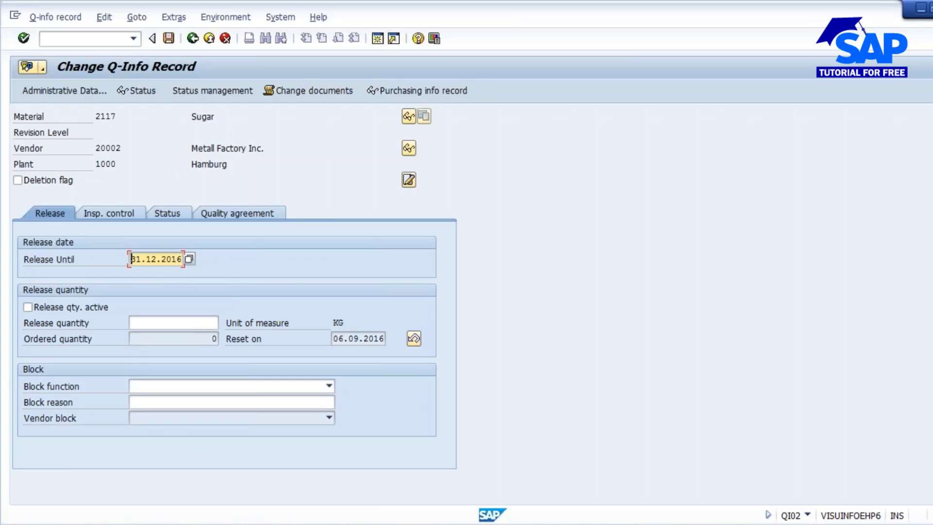
{"action": "key", "text": "Delete"}
{"action": "key", "text": "Delete"}
{"action": "key", "text": "Delete"}
{"action": "key", "text": "Delete"}
{"action": "key", "text": "Delete"}
{"action": "key", "text": "Delete"}
{"action": "key", "text": "Delete"}
{"action": "key", "text": "Delete"}
{"action": "key", "text": "Delete"}
{"action": "key", "text": "Delete"}
{"action": "type", "text": "05.0"}
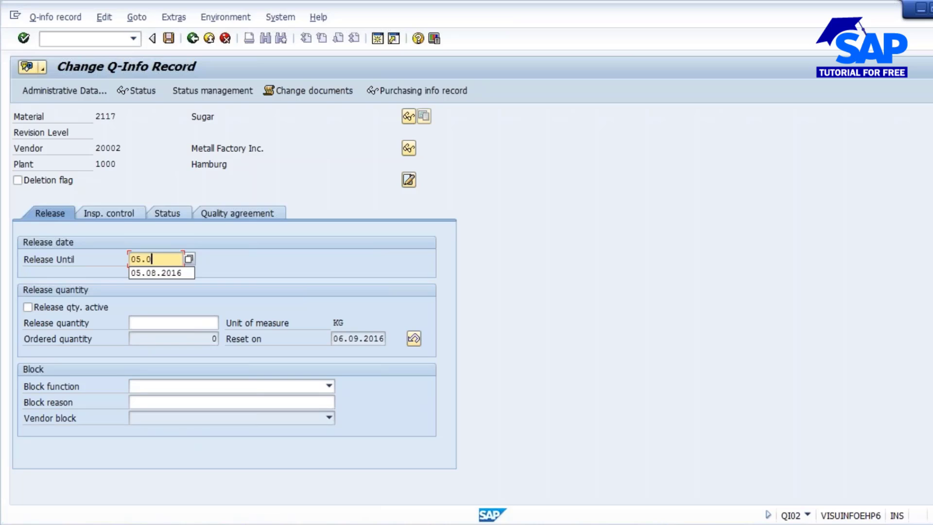
{"action": "type", "text": "9.2016"}
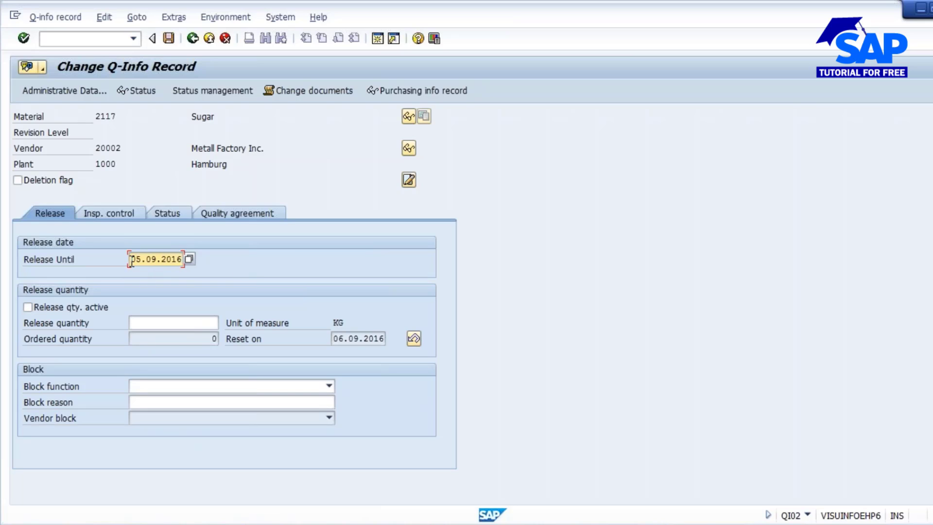
{"action": "left_click_drag", "start_coordinate": [131, 260], "coordinate": [377, 316]}
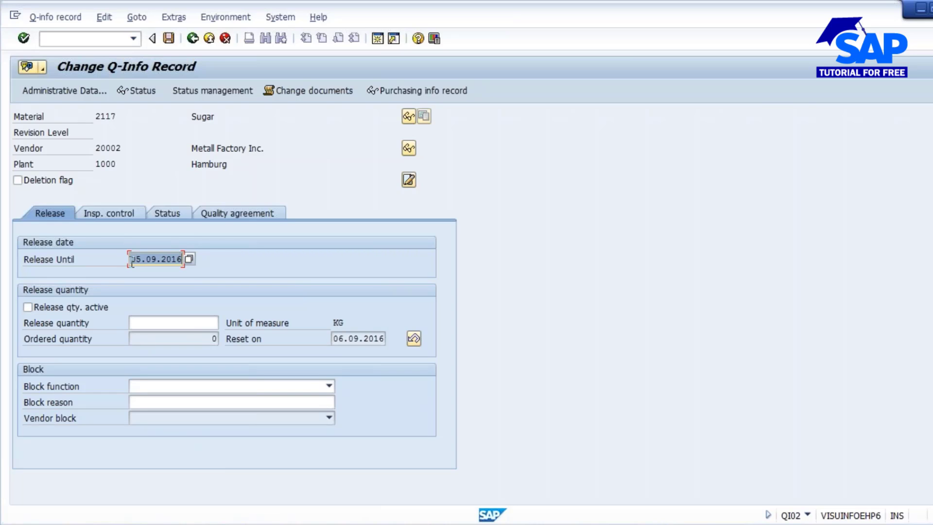
{"action": "left_click_drag", "start_coordinate": [132, 262], "coordinate": [218, 262]}
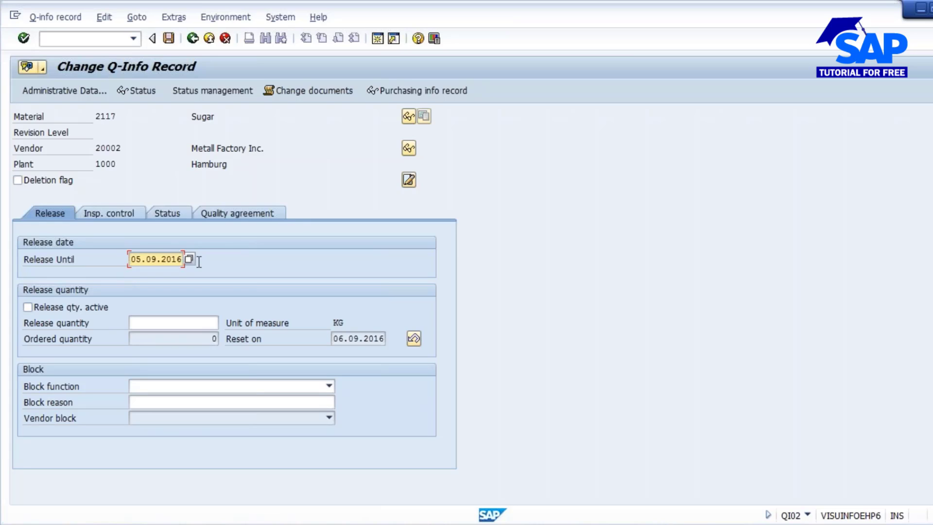
Step: Save the changed Q-info record, accepting the warning about the vendor's release
{"action": "left_click", "coordinate": [168, 38]}
{"action": "key", "text": "Return"}
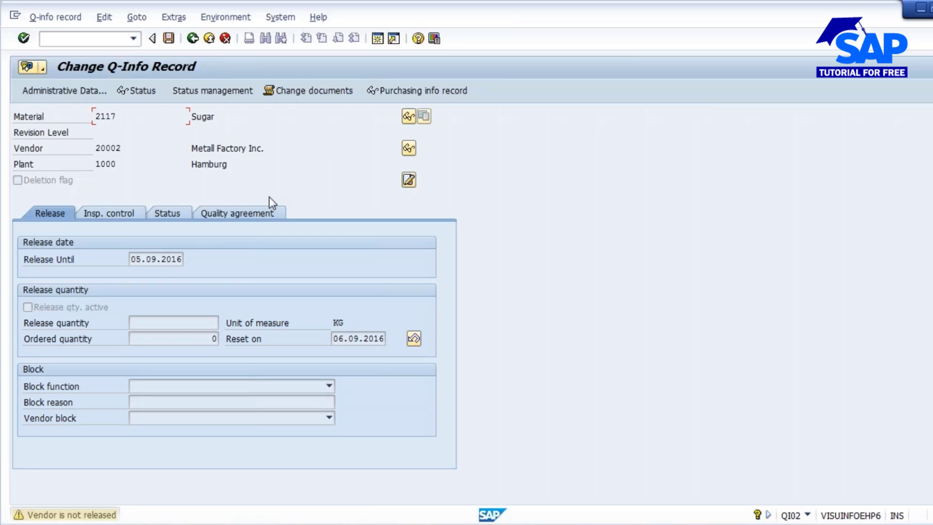
{"action": "key", "text": "Return"}
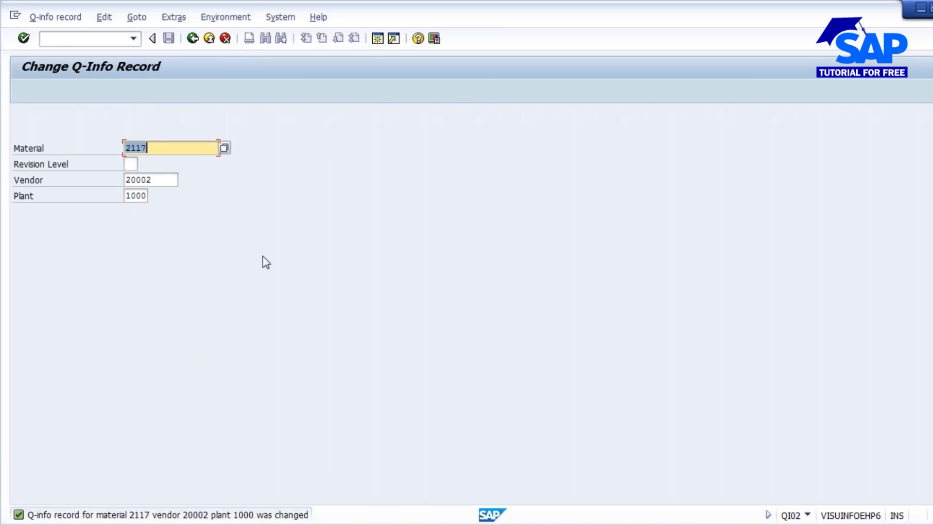
Step: Return to the purchase order session, discard the unsaved order and start a new one with transaction ME21N
{"action": "left_click", "coordinate": [697, 441]}
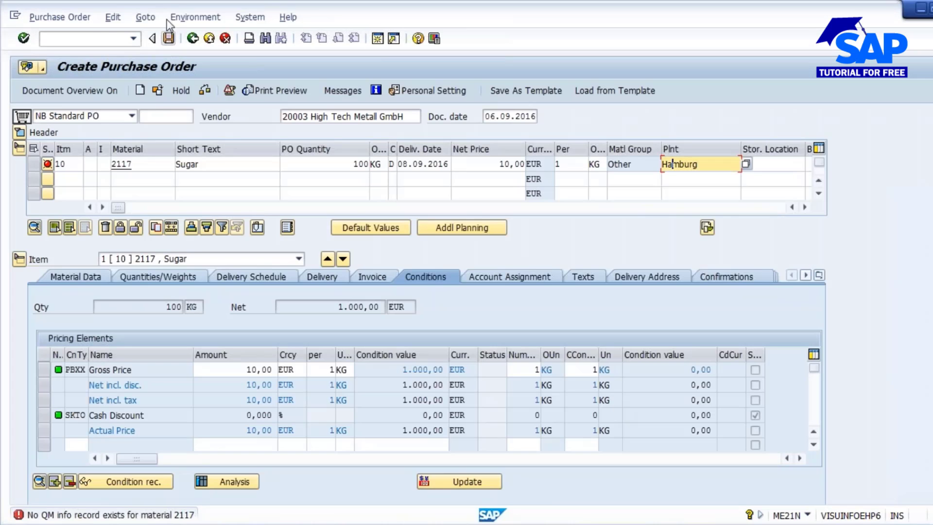
{"action": "left_click", "coordinate": [98, 39]}
{"action": "type", "text": "/n"}
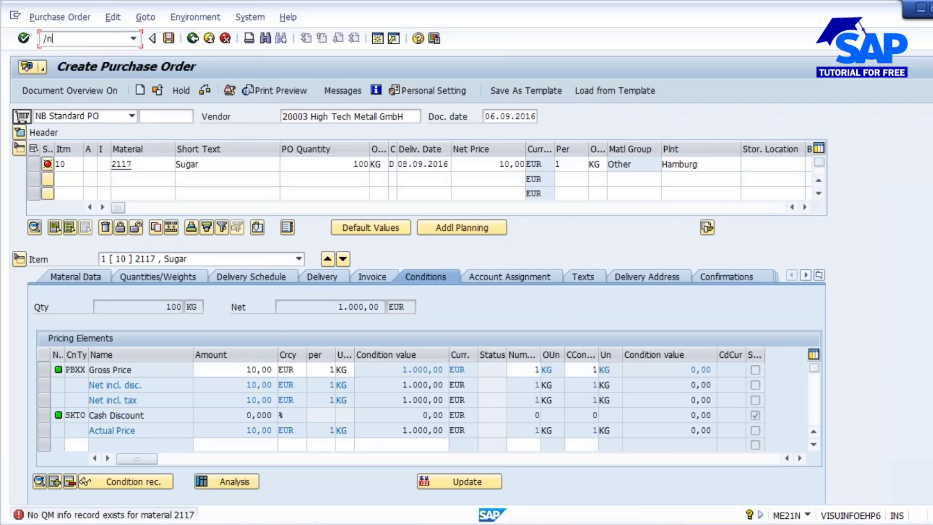
{"action": "key", "text": "Return"}
{"action": "type", "text": "me21n"}
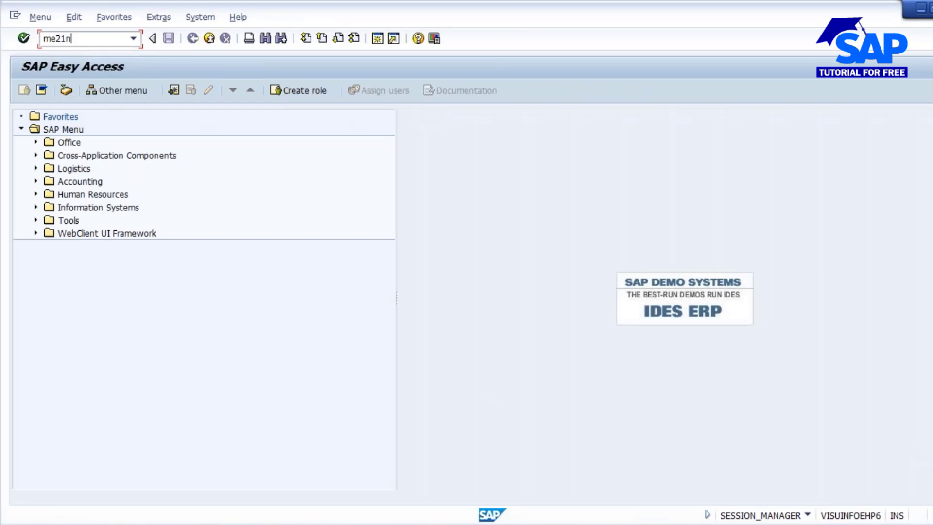
{"action": "key", "text": "Return"}
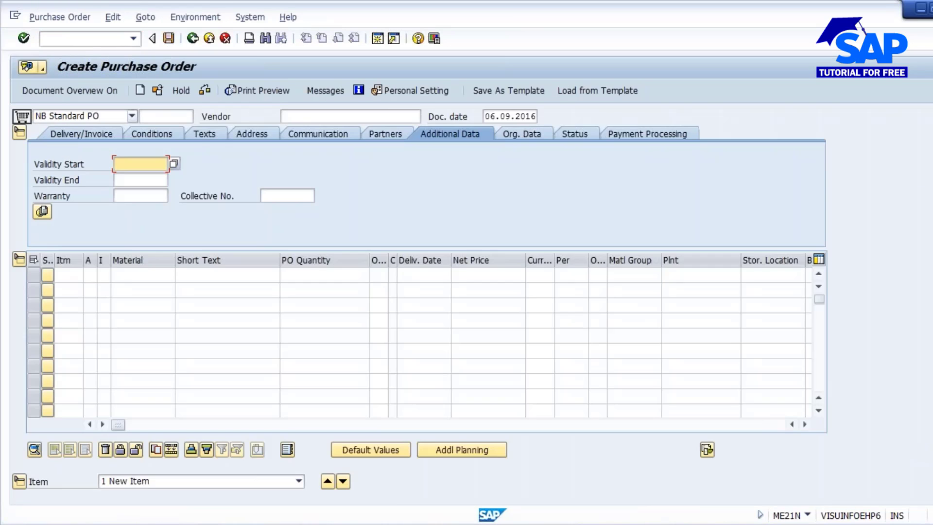
Step: Enter vendor 20002 and material 2117 in the new purchase order, checking the material against the Materials List session
{"action": "left_click", "coordinate": [319, 119]}
{"action": "type", "text": "2"}
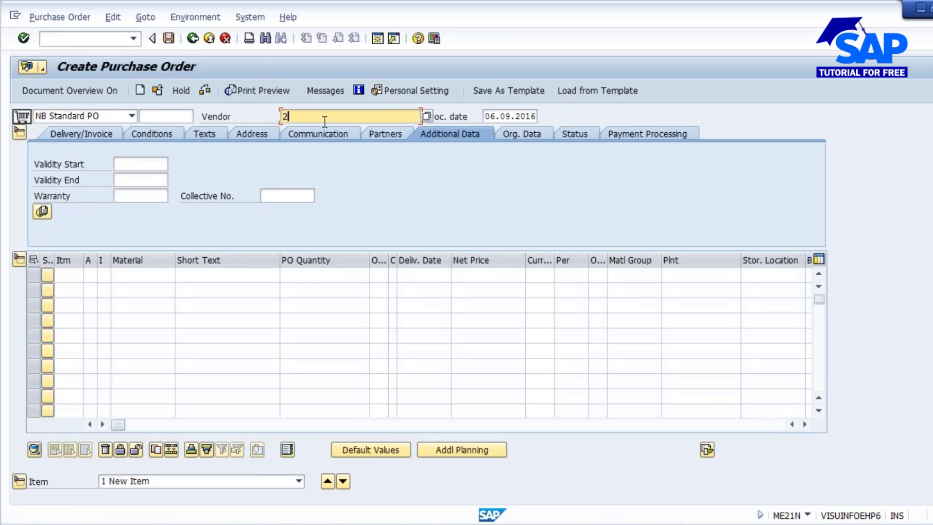
{"action": "type", "text": "0002"}
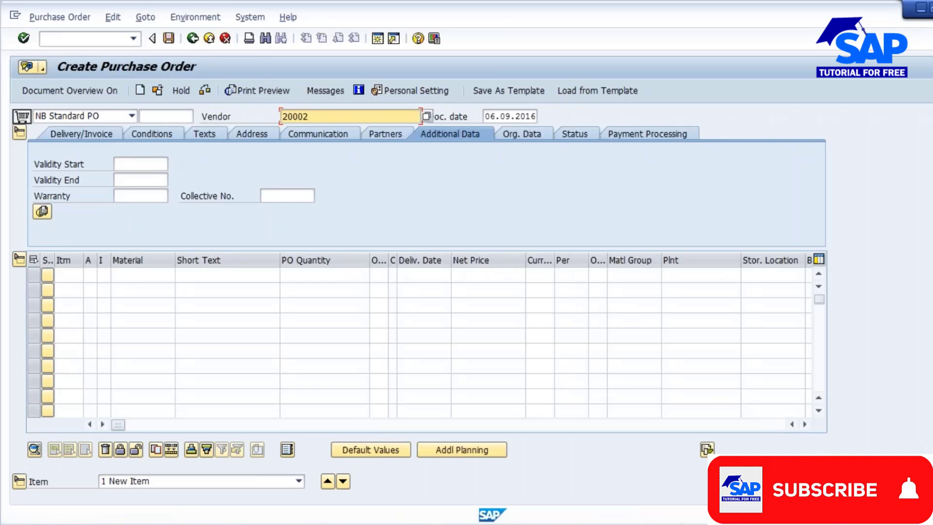
{"action": "left_click", "coordinate": [132, 274]}
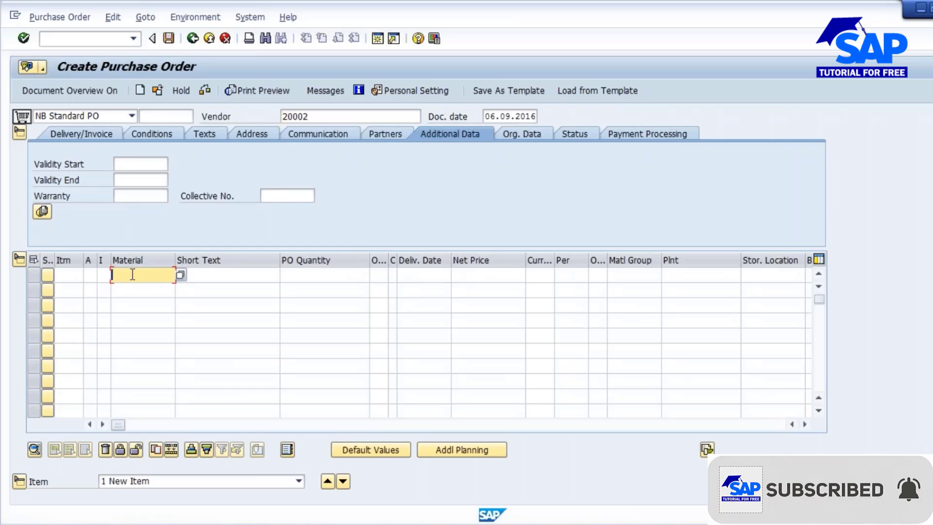
{"action": "type", "text": "2117"}
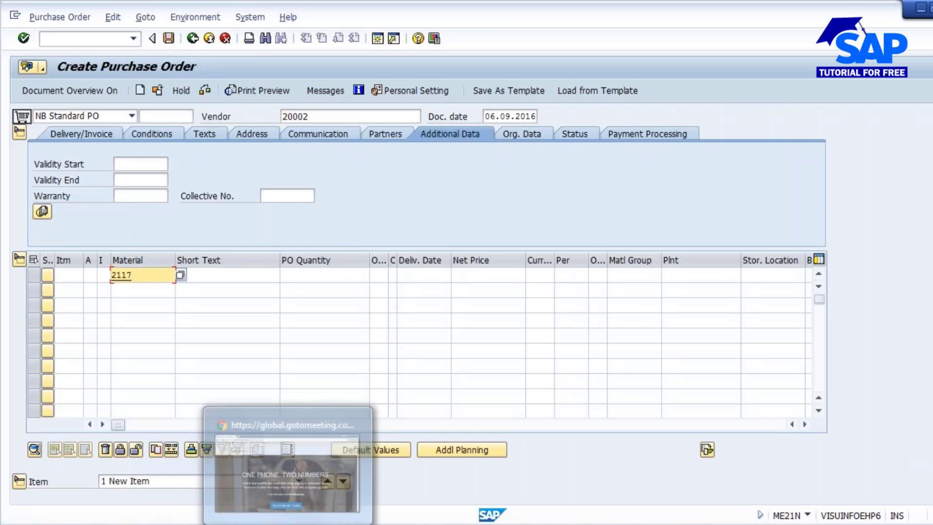
{"action": "left_click", "coordinate": [425, 523]}
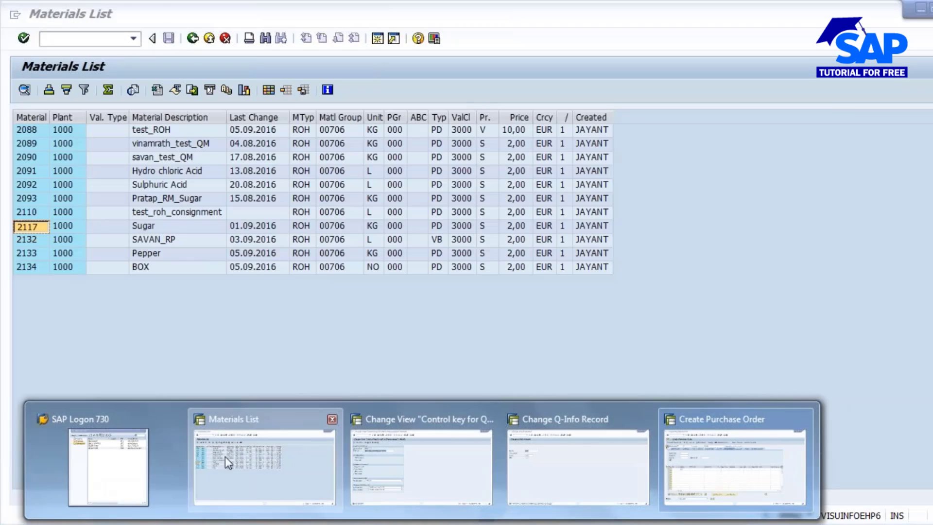
{"action": "left_click", "coordinate": [226, 457]}
{"action": "key", "text": "alt+Tab"}
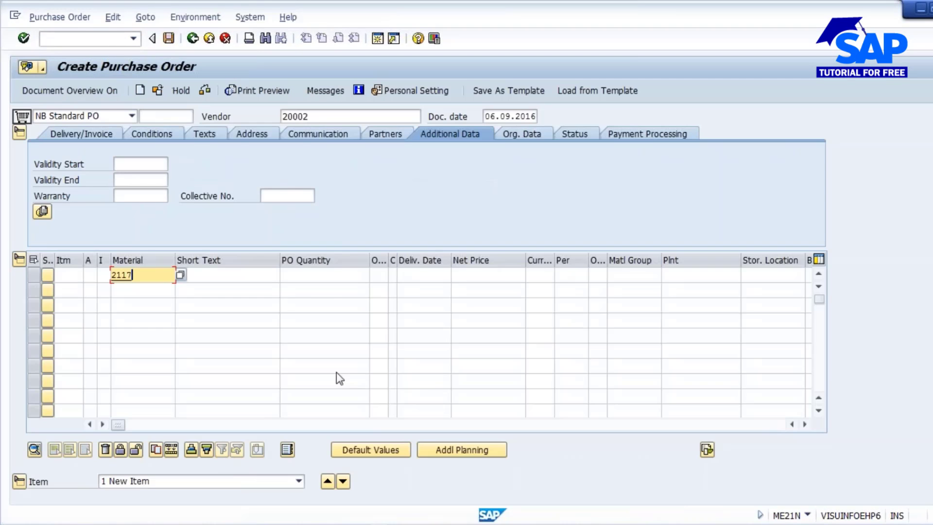
Step: Set the purchase order item's quantity to 50 and its plant to 1000
{"action": "left_click", "coordinate": [311, 275]}
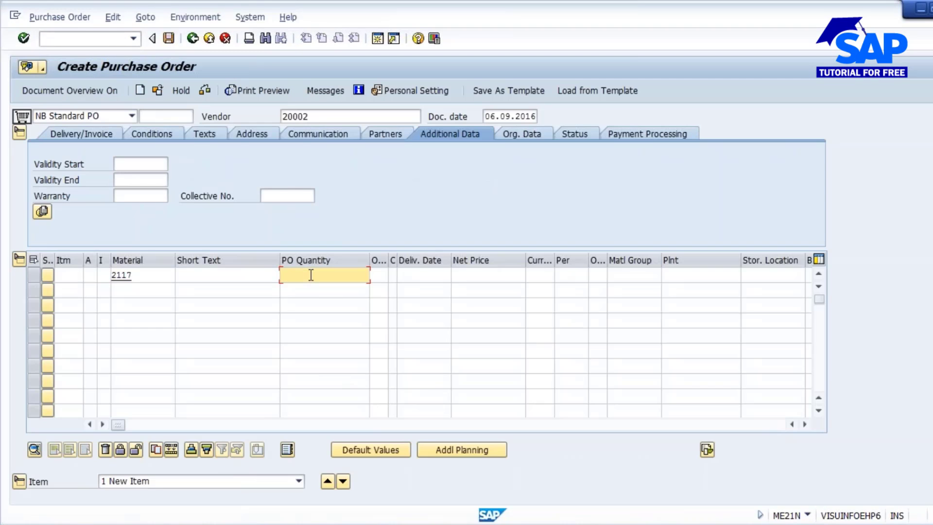
{"action": "type", "text": "50"}
{"action": "left_click", "coordinate": [699, 274]}
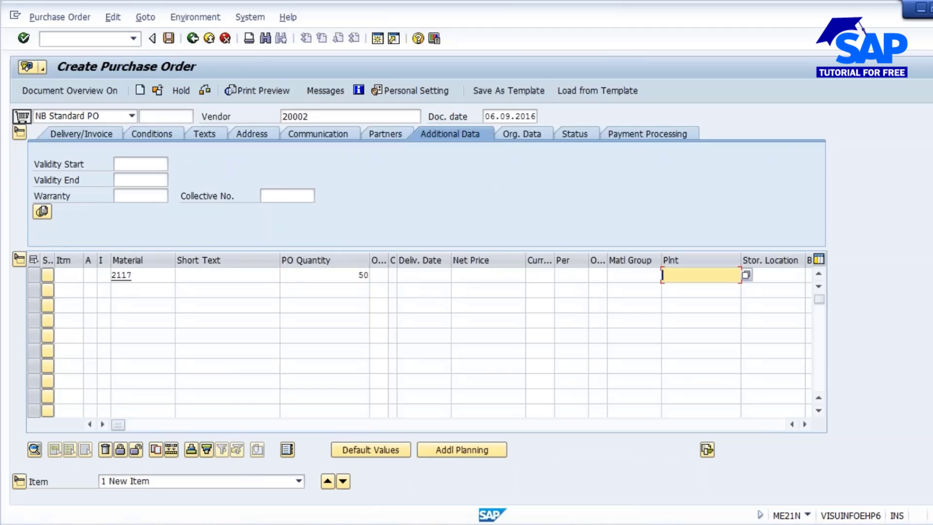
{"action": "type", "text": "1000"}
{"action": "key", "text": "Return"}
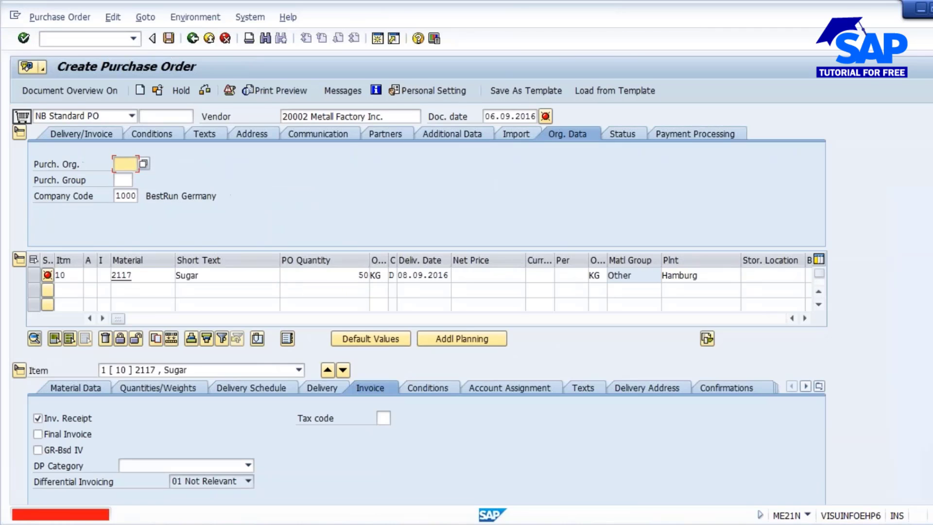
Step: Assign purchasing organization 1000 and purchasing group 000 to the order for 50 KG of Sugar
{"action": "type", "text": "100"}
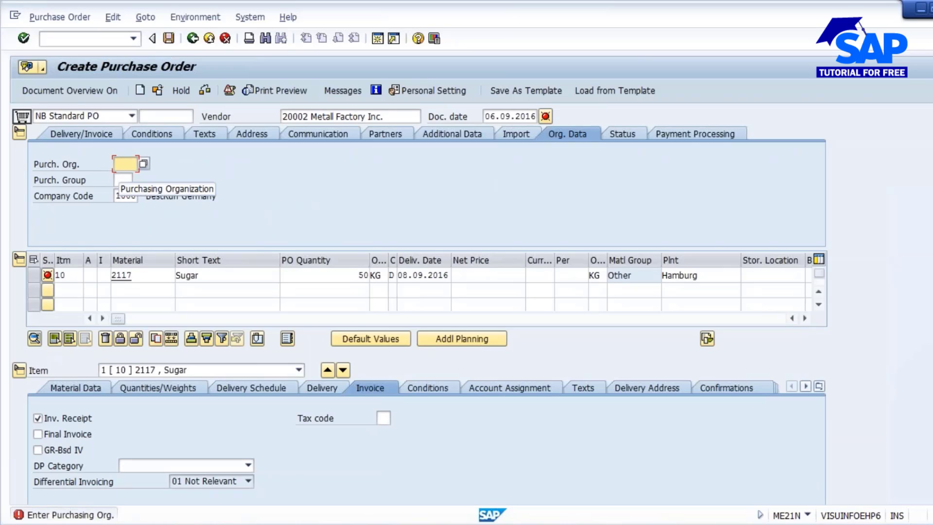
{"action": "type", "text": "0"}
{"action": "left_click", "coordinate": [125, 179]}
{"action": "type", "text": "001"}
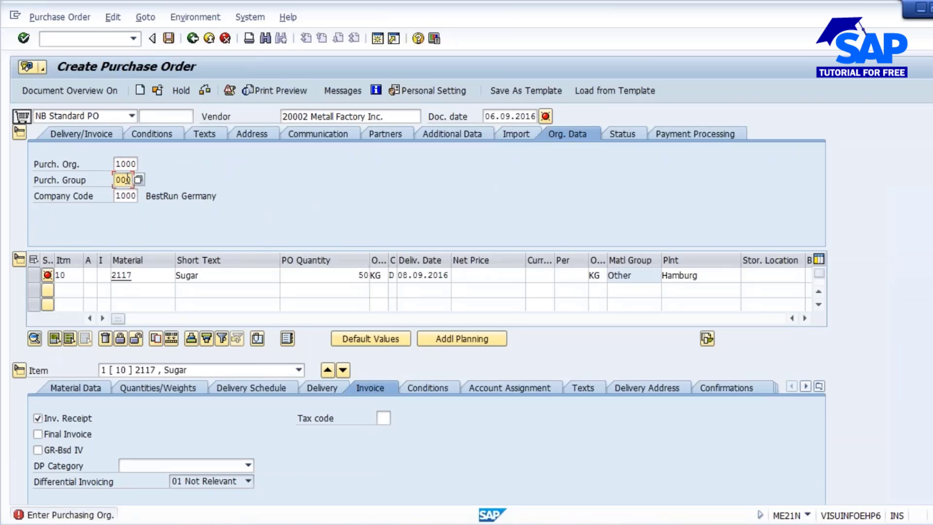
{"action": "key", "text": "Return"}
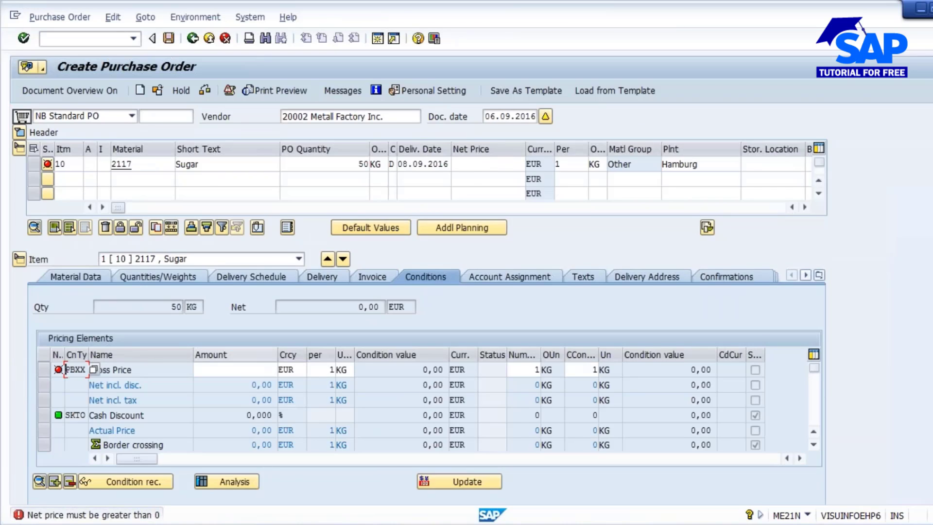
Step: Set the Sugar item's gross price to 10 EUR and run the order's check against the expired quality release
{"action": "left_click", "coordinate": [259, 370]}
{"action": "type", "text": "10"}
{"action": "key", "text": "Return"}
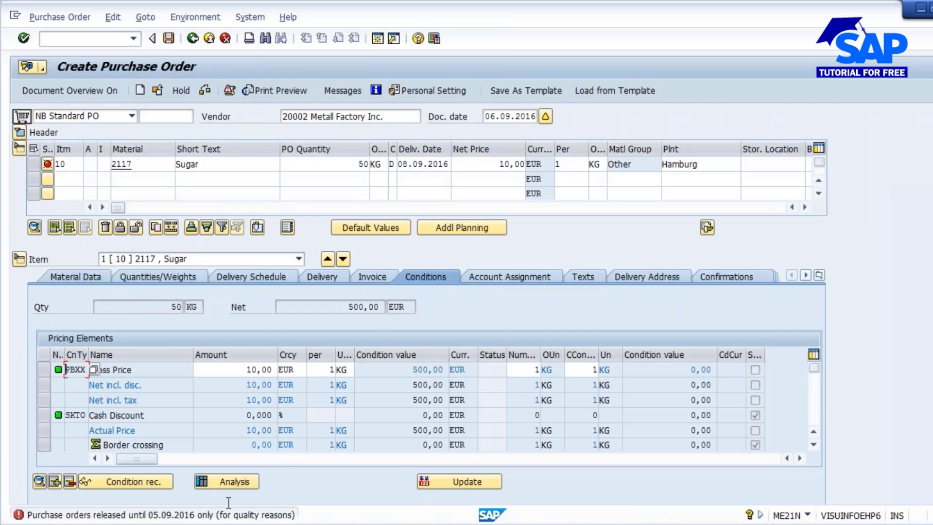
{"action": "mouse_move", "coordinate": [199, 524]}
{"action": "left_click", "coordinate": [299, 117]}
{"action": "key", "text": "Return"}
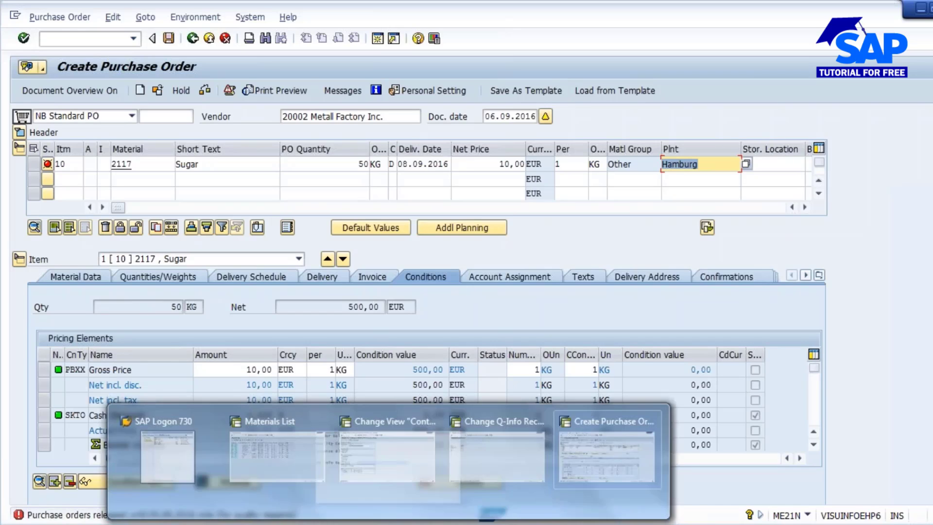
Step: Switch to the Q-info record session and reopen the record for material 2117, vendor 20002, plant 1000
{"action": "left_click", "coordinate": [423, 523]}
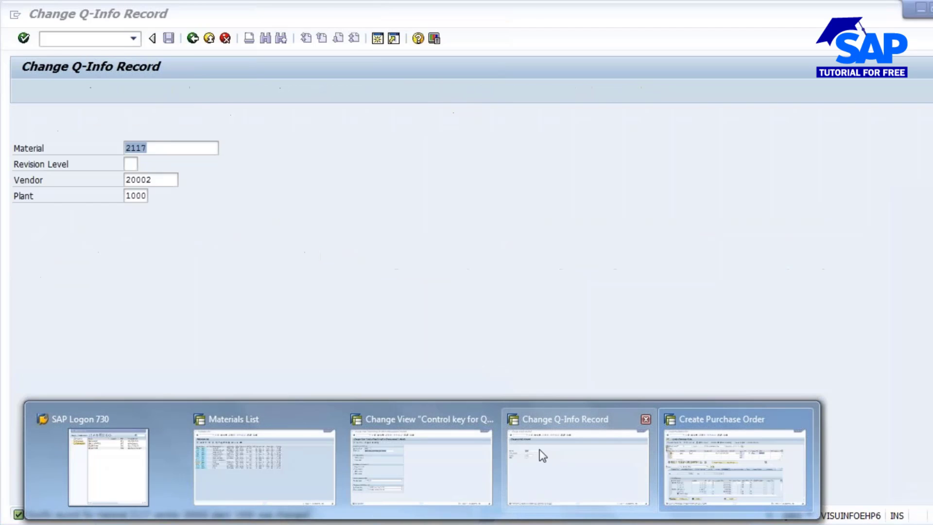
{"action": "left_click", "coordinate": [539, 449]}
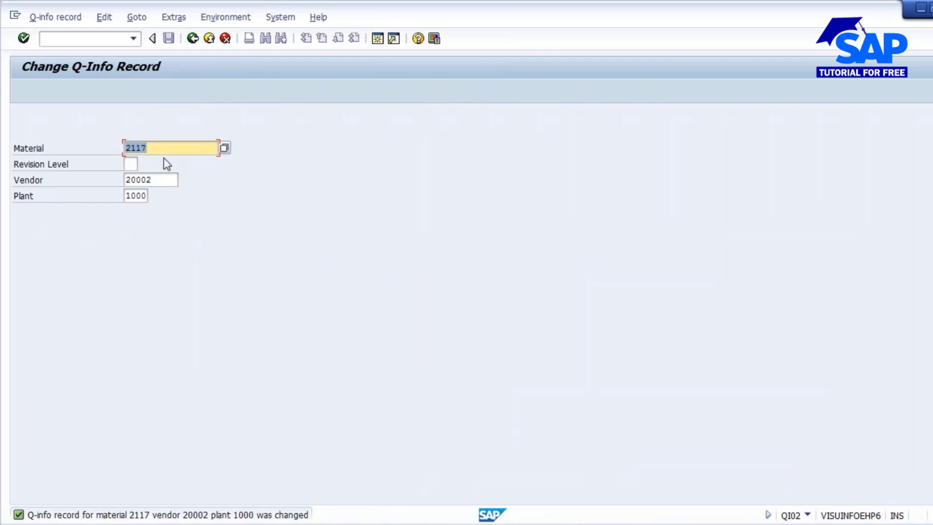
{"action": "key", "text": "Return"}
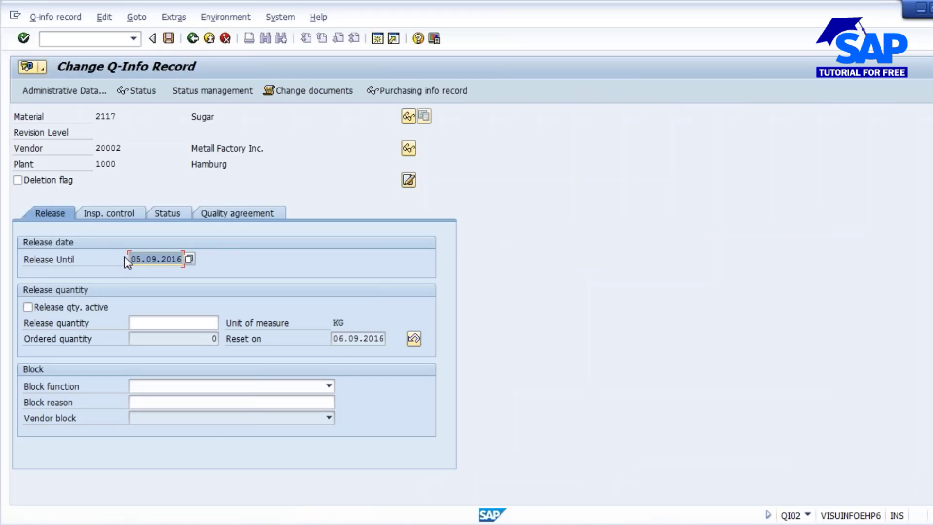
Step: Set the Q-info record's Release Until date to 31.12.2016
{"action": "key", "text": "Home"}
{"action": "key", "text": "Delete"}
{"action": "key", "text": "Delete"}
{"action": "key", "text": "Delete"}
{"action": "key", "text": "Delete"}
{"action": "key", "text": "Delete"}
{"action": "key", "text": "Delete"}
{"action": "key", "text": "Delete"}
{"action": "key", "text": "Delete"}
{"action": "key", "text": "Delete"}
{"action": "key", "text": "Delete"}
{"action": "type", "text": "31.1"}
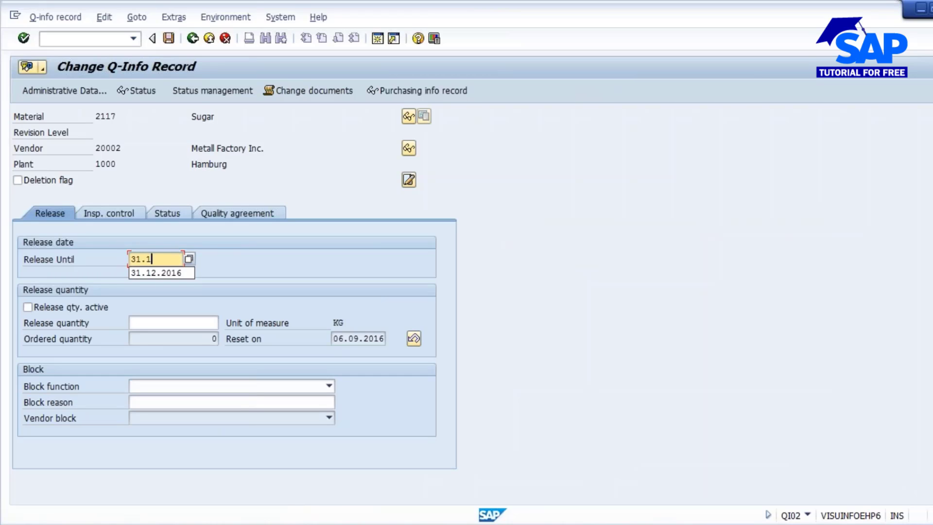
{"action": "type", "text": "2.2016"}
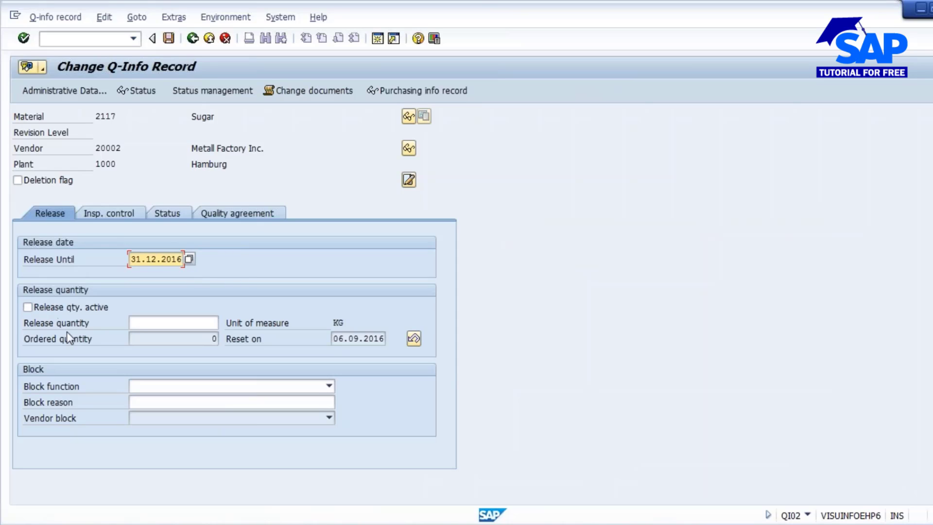
Step: Activate the release quantity in the Q-info record with 500 KG and save the record
{"action": "left_click", "coordinate": [51, 308]}
{"action": "left_click", "coordinate": [156, 323]}
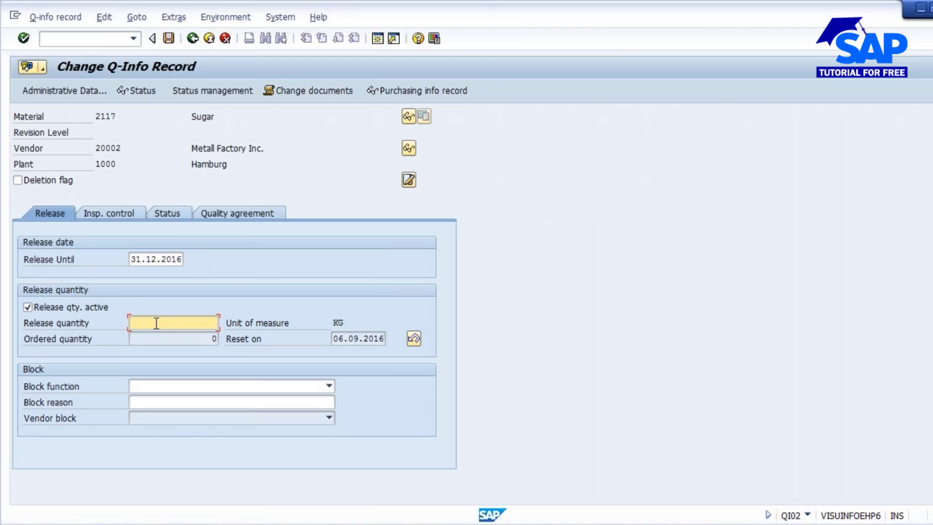
{"action": "type", "text": "500"}
{"action": "left_click_drag", "start_coordinate": [96, 120], "coordinate": [135, 119]}
{"action": "left_click_drag", "start_coordinate": [97, 149], "coordinate": [117, 164]}
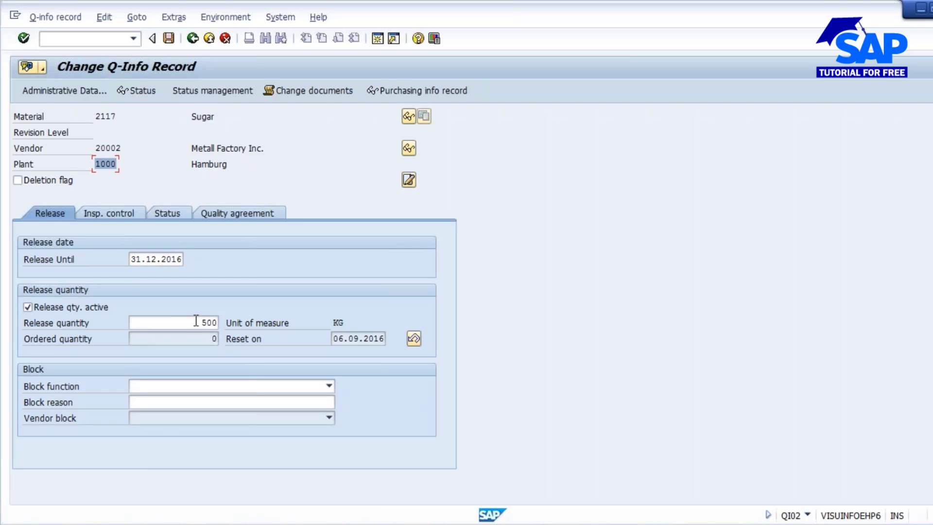
{"action": "left_click_drag", "start_coordinate": [131, 322], "coordinate": [217, 323]}
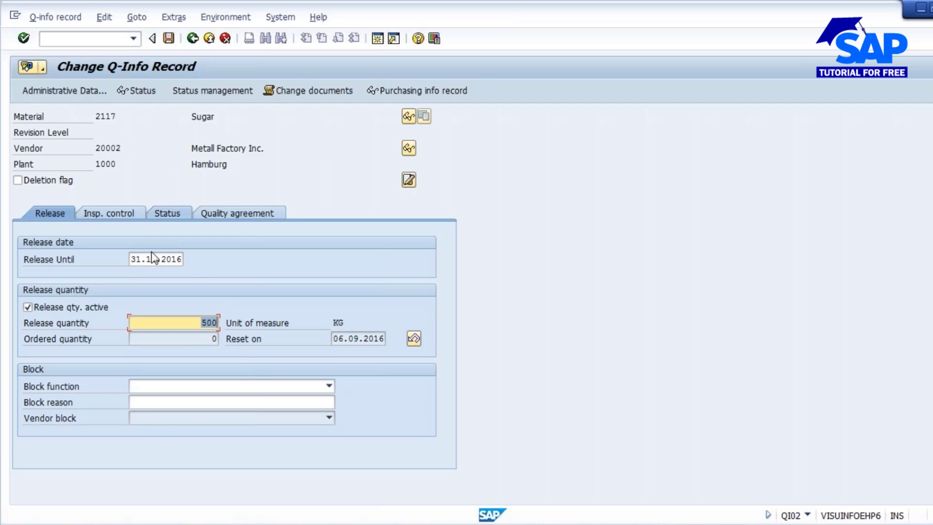
{"action": "left_click", "coordinate": [169, 38]}
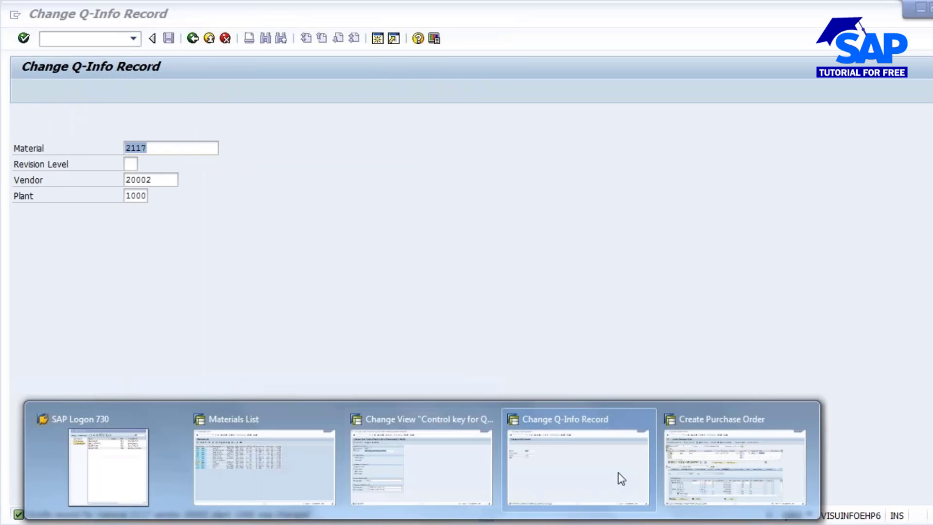
Step: Go back to the purchase order session, abandon the unsaved order and open a blank one with transaction ME21N
{"action": "left_click", "coordinate": [730, 469]}
{"action": "left_click", "coordinate": [73, 38]}
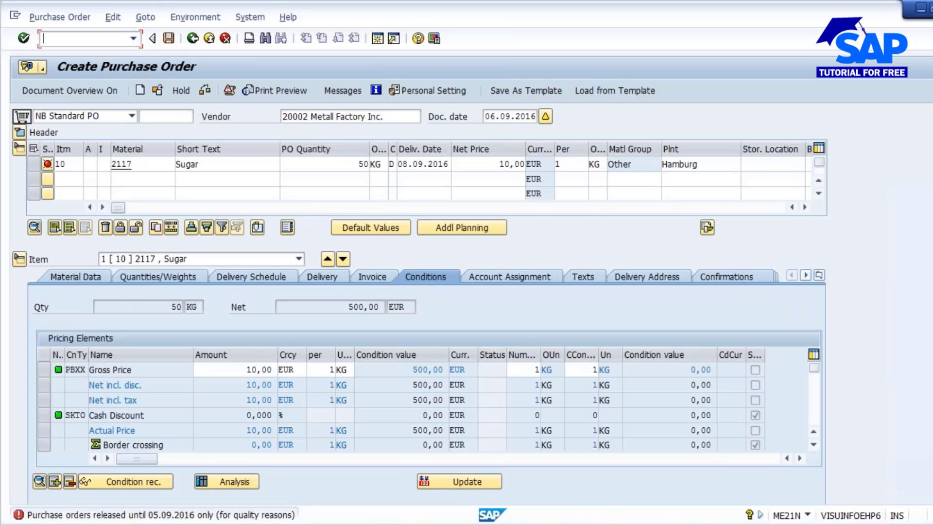
{"action": "type", "text": "/n"}
{"action": "key", "text": "Return"}
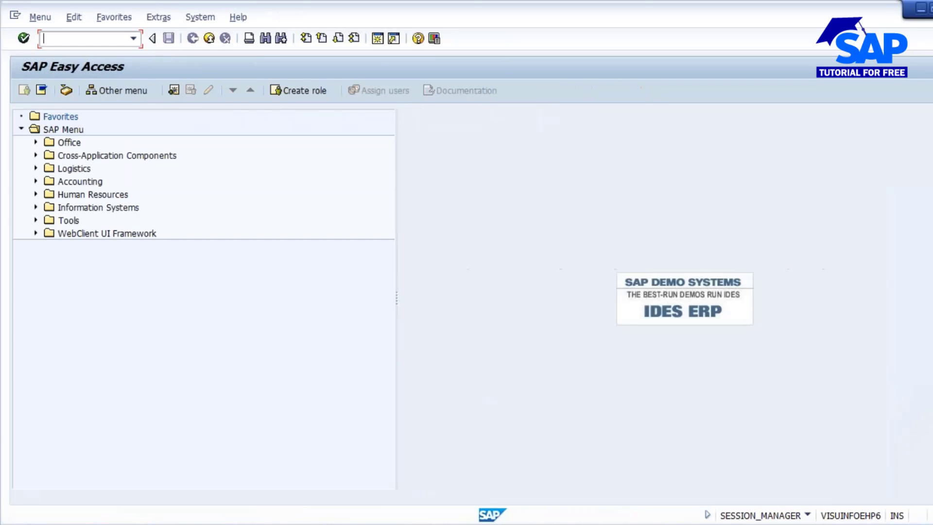
{"action": "type", "text": "/nme21n"}
{"action": "key", "text": "Return"}
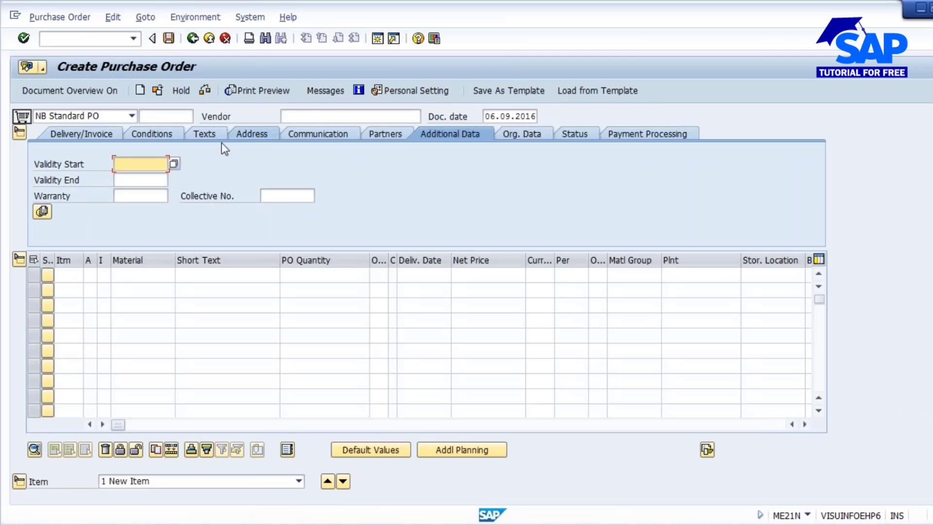
Step: Enter vendor 20002 and an item for material 2117 with quantity 500 and plant 1000 in the purchase order
{"action": "left_click", "coordinate": [312, 120]}
{"action": "type", "text": "2"}
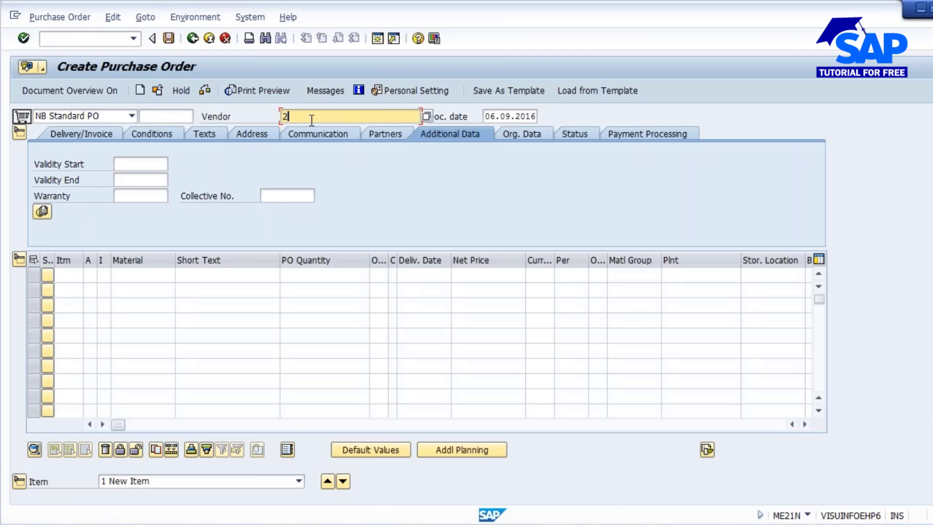
{"action": "type", "text": "0002"}
{"action": "left_click", "coordinate": [140, 275]}
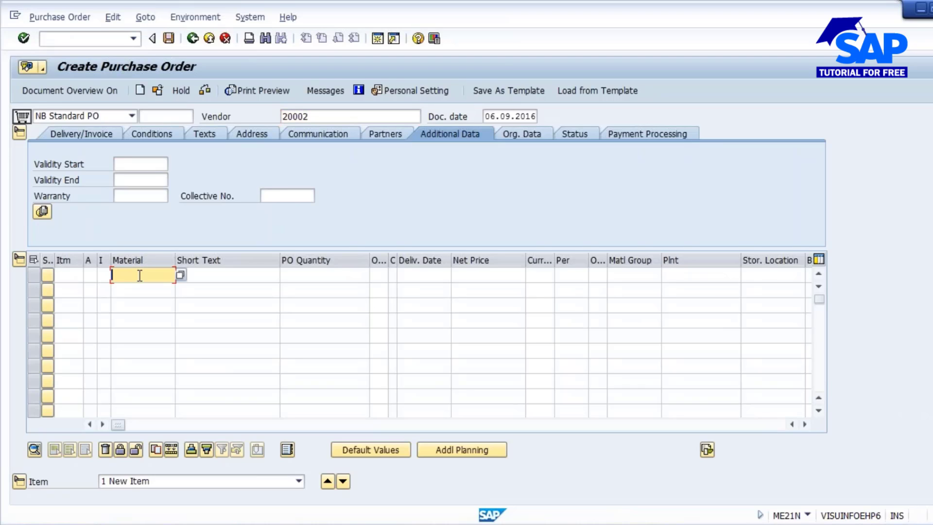
{"action": "type", "text": "2117"}
{"action": "left_click", "coordinate": [317, 281]}
{"action": "type", "text": "500"}
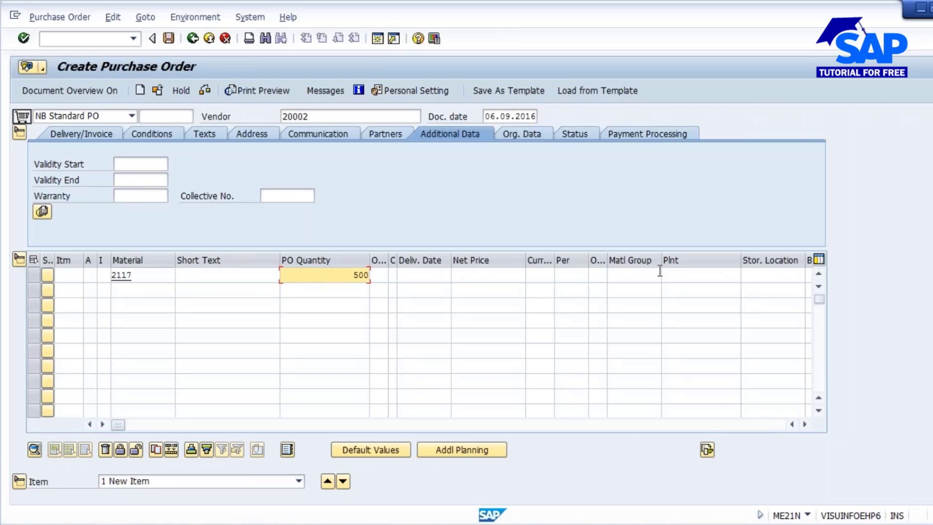
{"action": "left_click", "coordinate": [678, 276]}
{"action": "type", "text": "1000"}
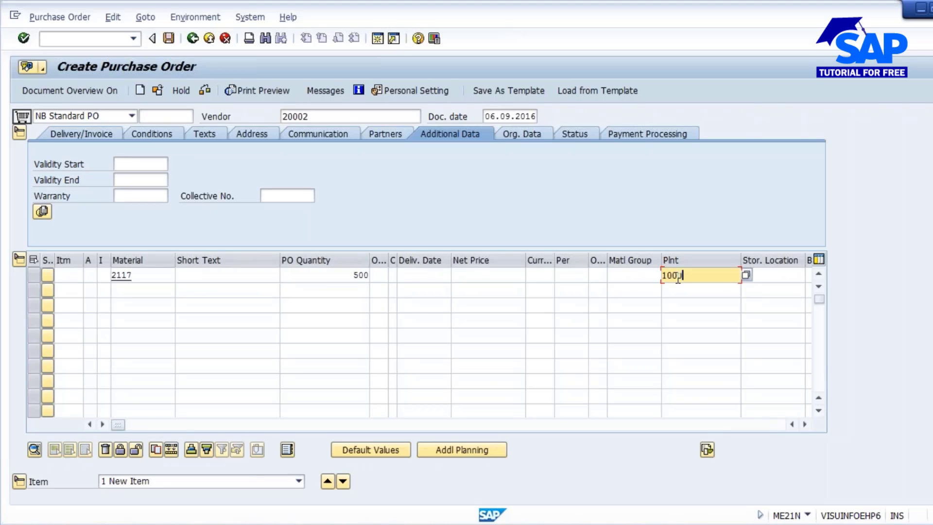
{"action": "key", "text": "Return"}
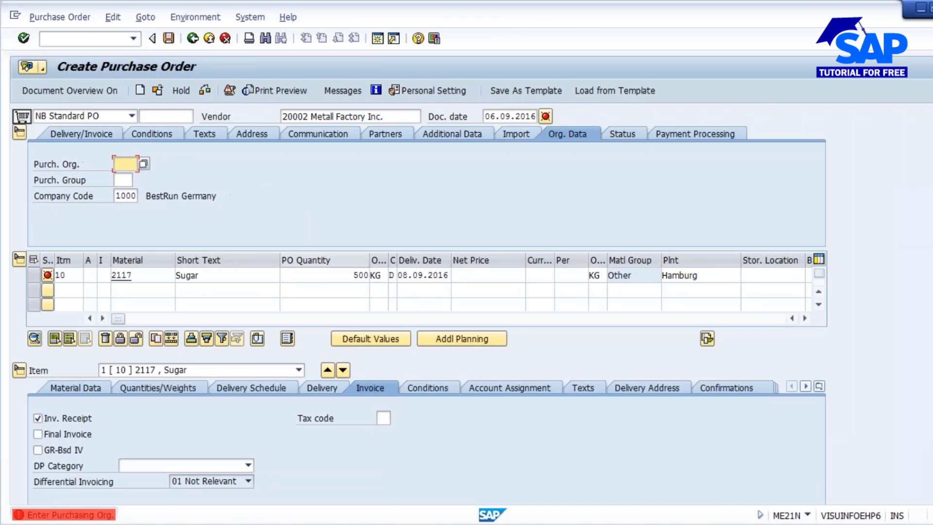
Step: Assign purchasing organization 1000 and purchasing group 000 to the order for 500 KG of Sugar
{"action": "type", "text": "1000"}
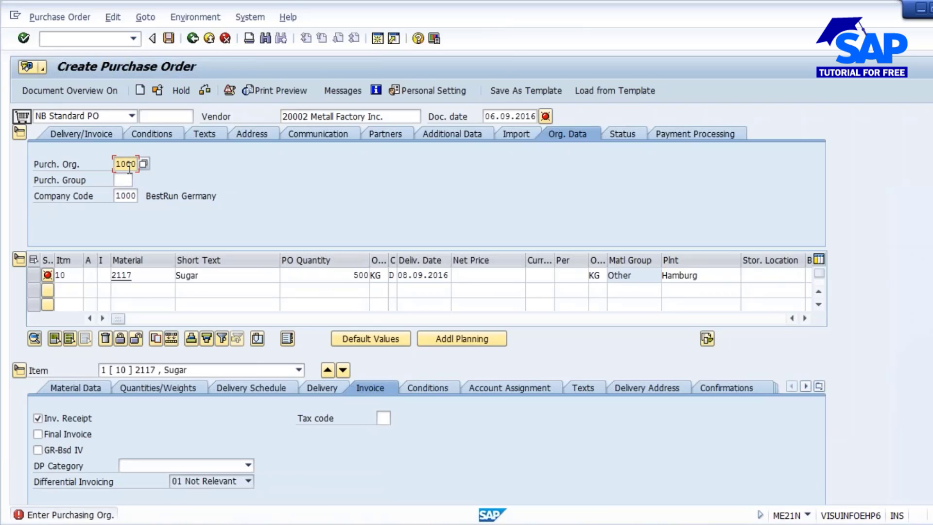
{"action": "key", "text": "Tab"}
{"action": "type", "text": "000"}
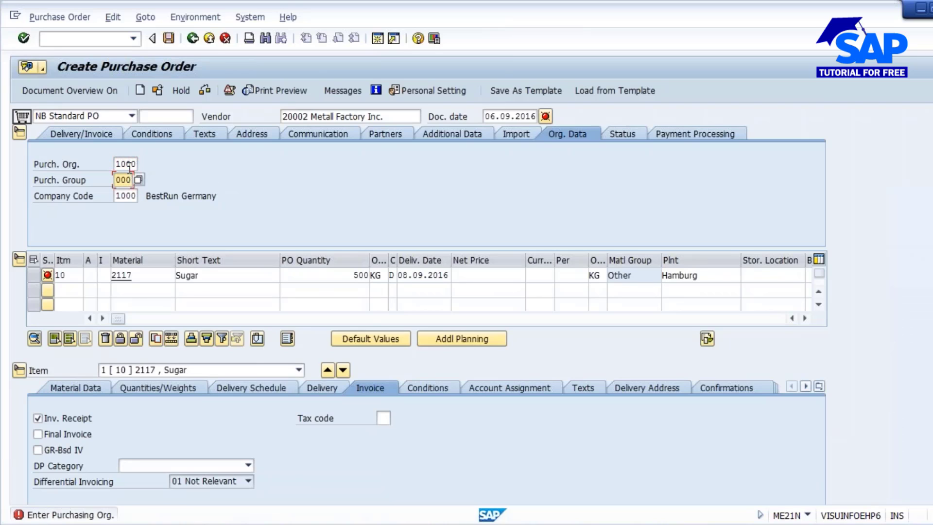
{"action": "key", "text": "Return"}
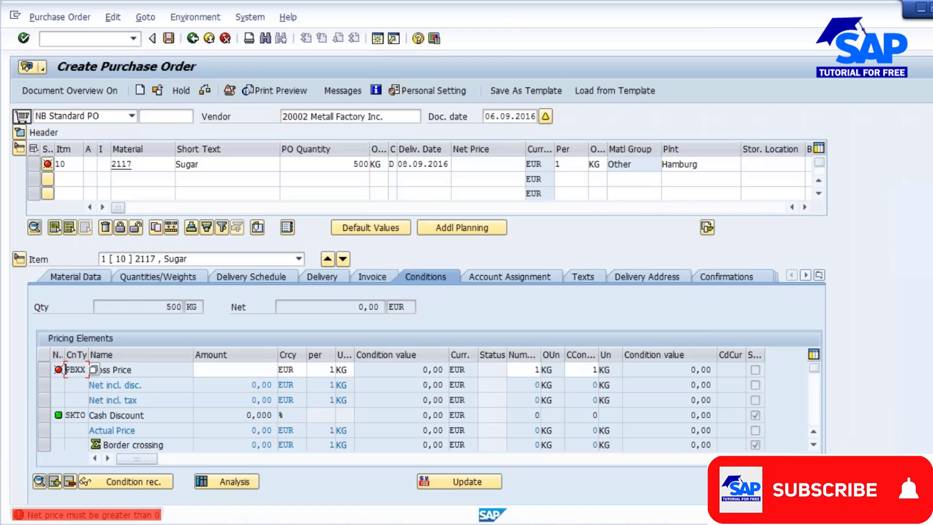
Step: Set the gross price of the 500 KG Sugar item to 10 EUR and save the purchase order
{"action": "left_click", "coordinate": [259, 370]}
{"action": "type", "text": "1"}
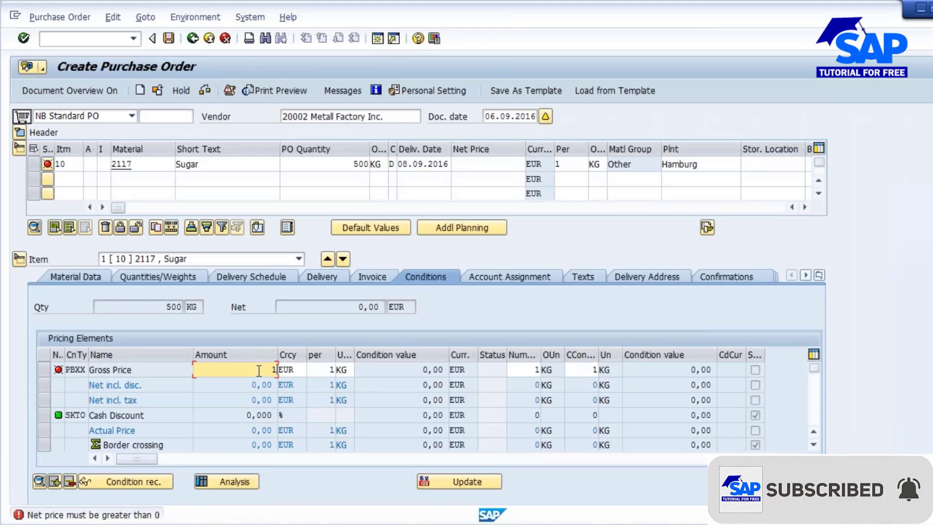
{"action": "type", "text": "0"}
{"action": "key", "text": "Return"}
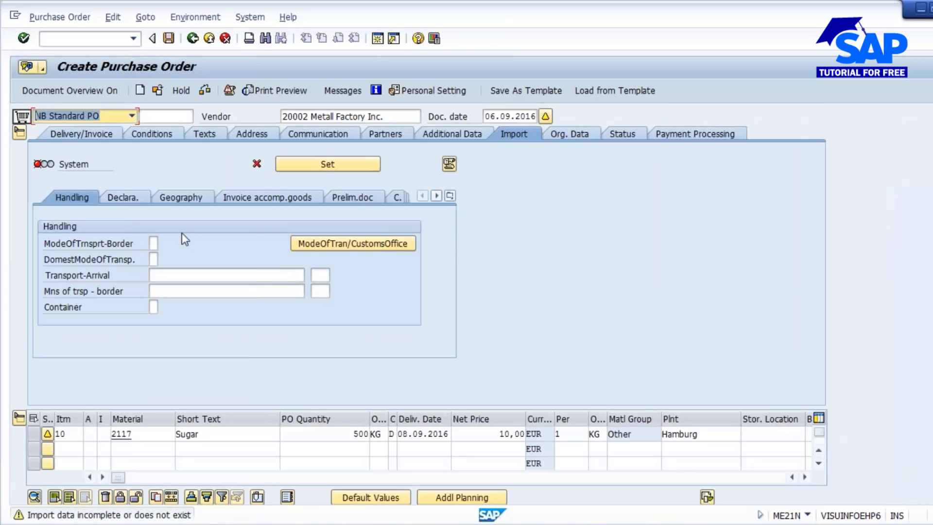
{"action": "double_click", "coordinate": [359, 434]}
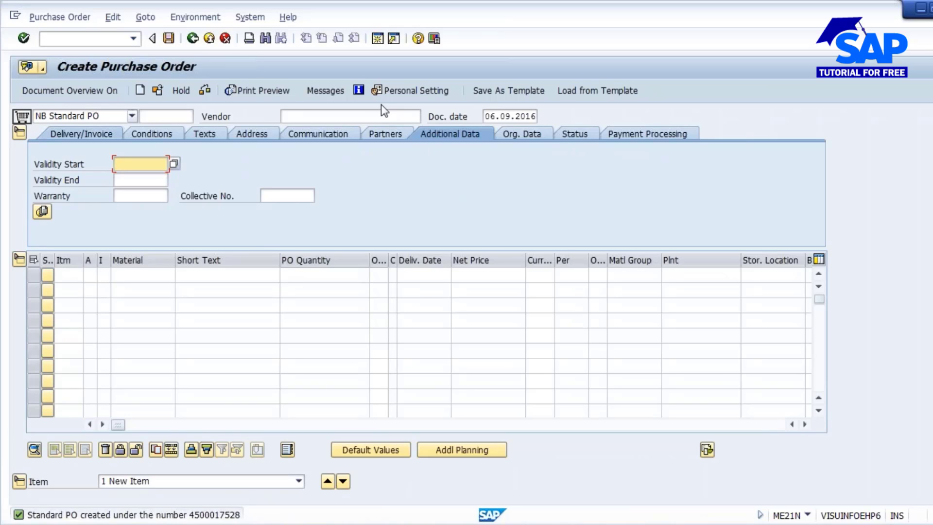
Step: Enter vendor 20002 and an item for material 2117 with quantity 100 and plant 1000 in the blank purchase order
{"action": "left_click", "coordinate": [343, 113]}
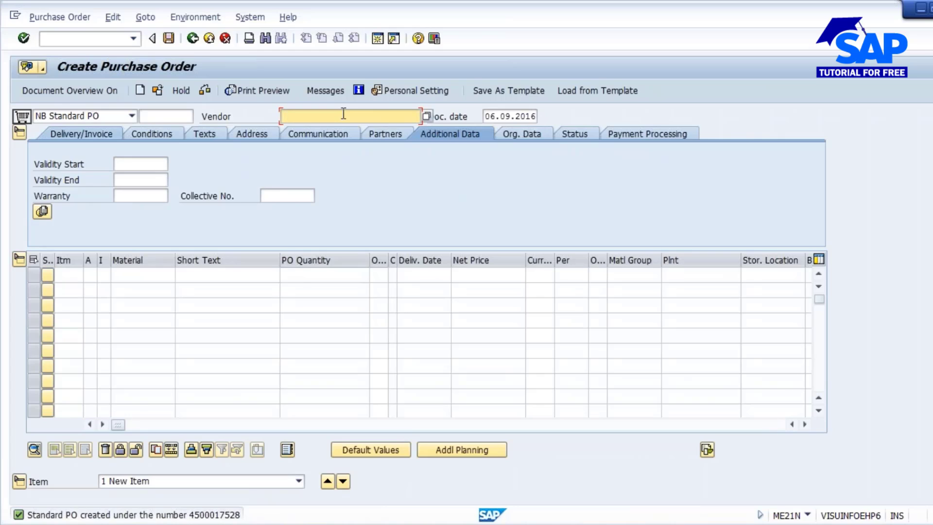
{"action": "type", "text": "20002"}
{"action": "left_click", "coordinate": [140, 275]}
{"action": "type", "text": "2117"}
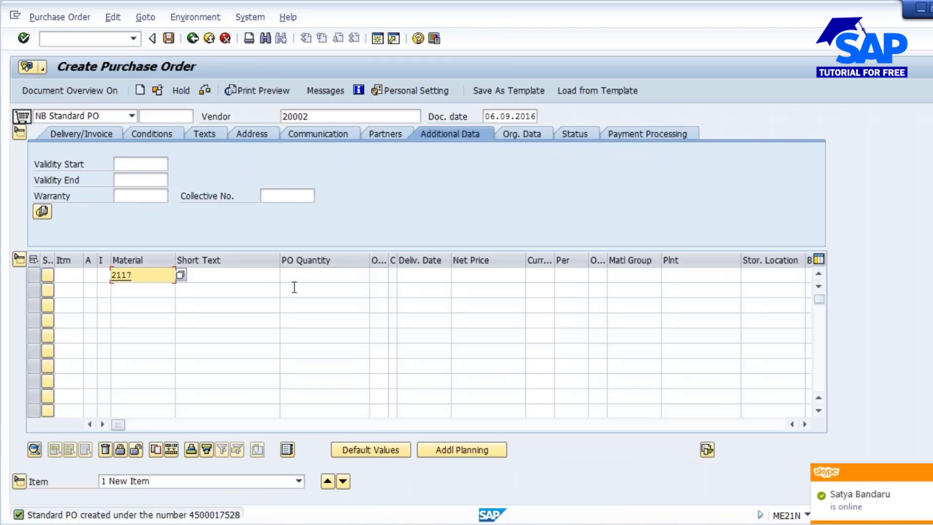
{"action": "left_click", "coordinate": [322, 271]}
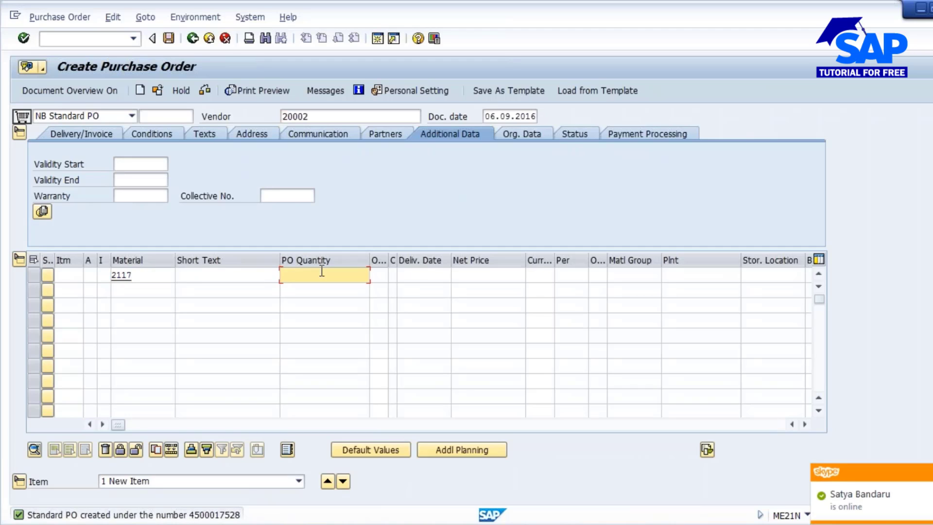
{"action": "type", "text": "100"}
{"action": "left_click", "coordinate": [669, 272]}
{"action": "type", "text": "1000"}
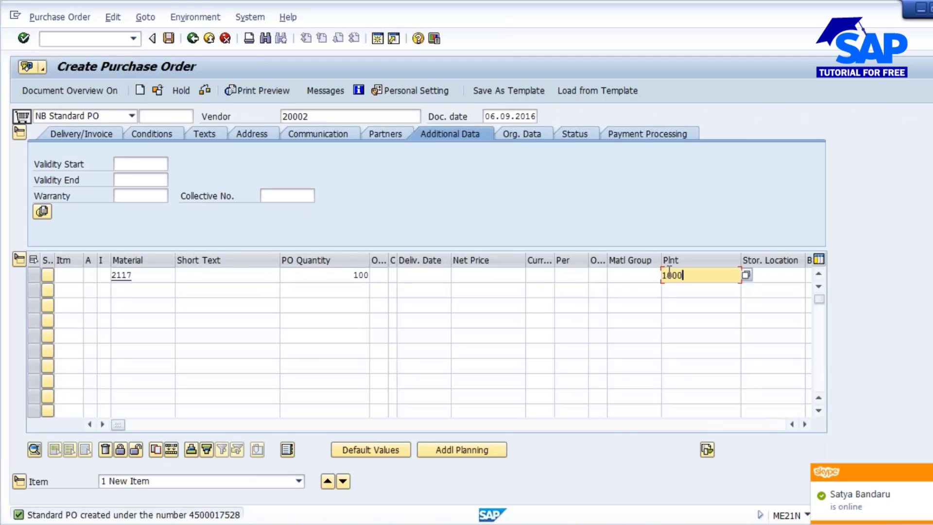
{"action": "key", "text": "Return"}
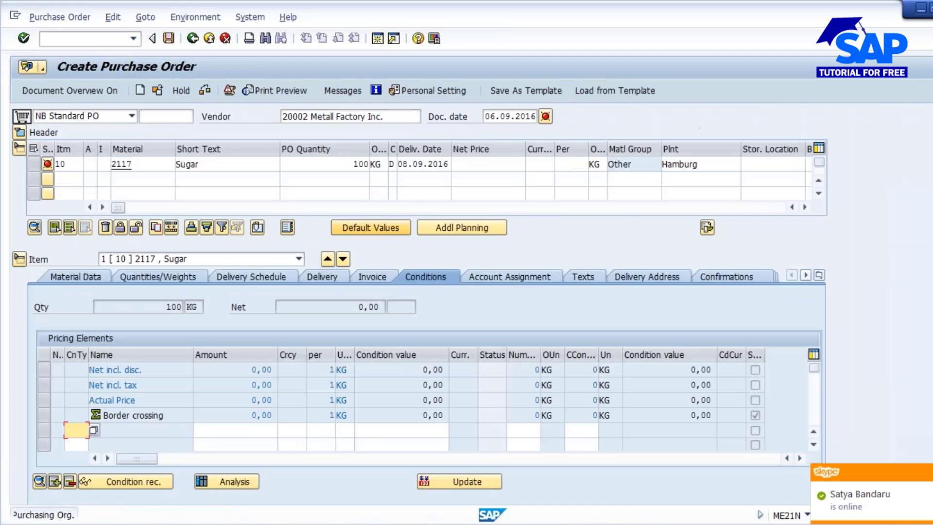
Step: Assign purchasing organization 1000 and purchasing group 000 to the order and set the Sugar item's gross price to 10 EUR
{"action": "left_click", "coordinate": [21, 132]}
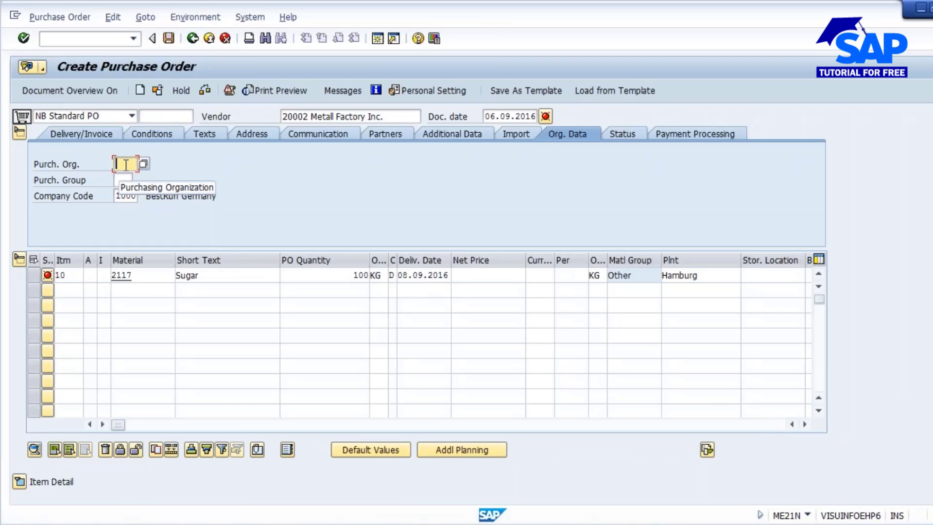
{"action": "type", "text": "1000"}
{"action": "key", "text": "Tab"}
{"action": "type", "text": "000"}
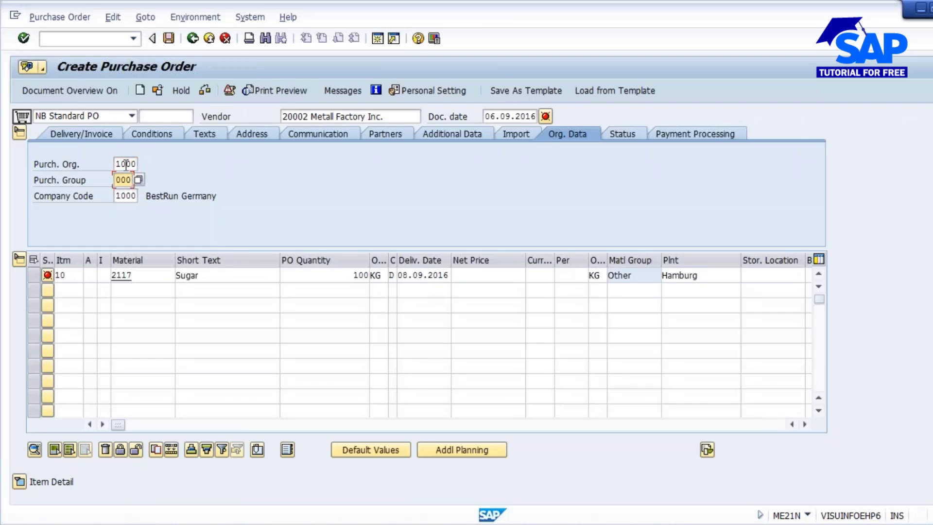
{"action": "key", "text": "Return"}
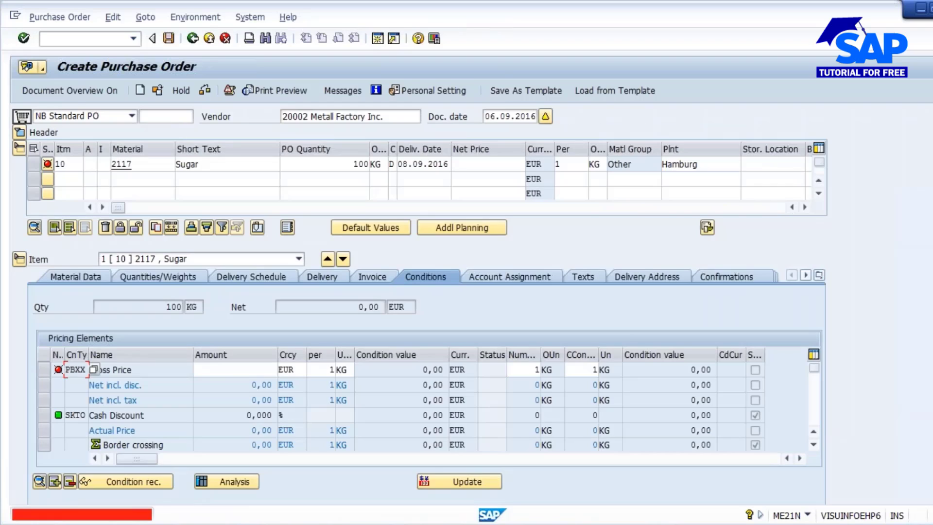
{"action": "type", "text": "10"}
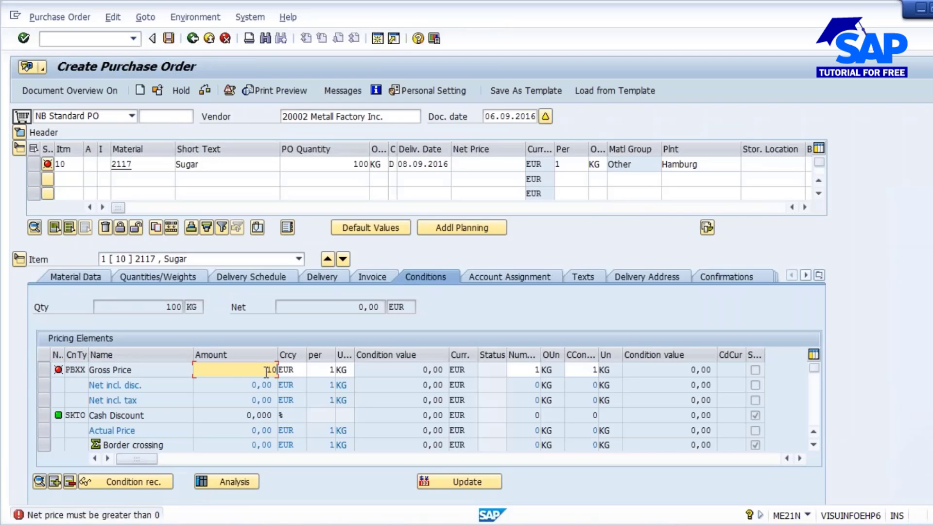
{"action": "key", "text": "Return"}
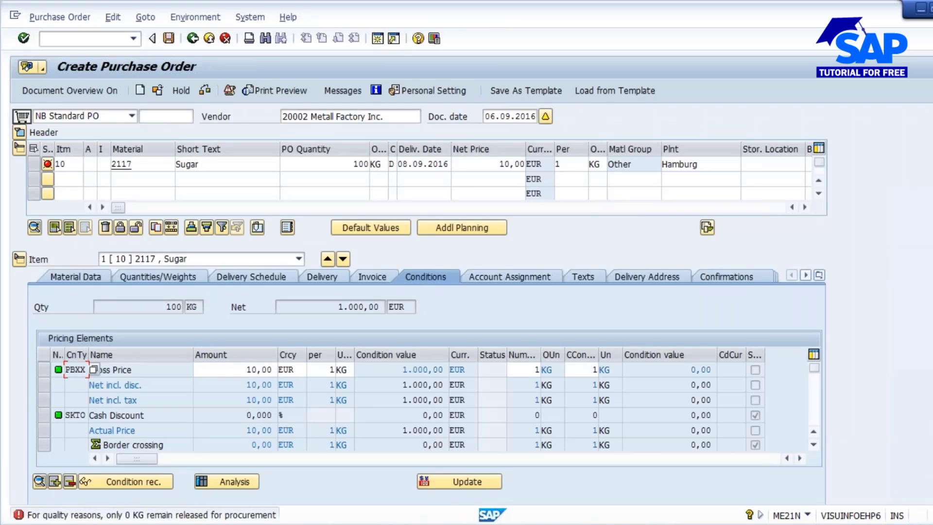
{"action": "mouse_move", "coordinate": [199, 524]}
Step: Switch to the Q-info record session and open the record for material 2117, vendor 20002 and plant 1000
{"action": "left_click", "coordinate": [422, 523]}
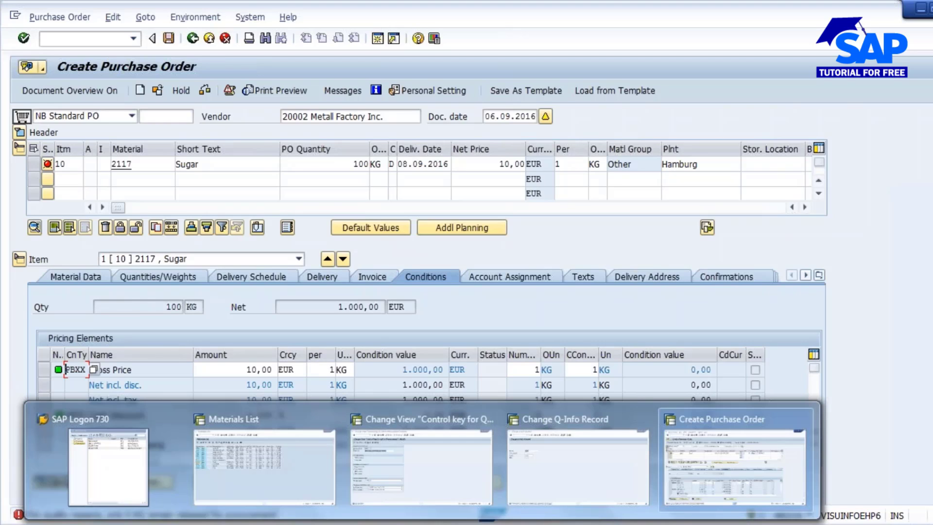
{"action": "left_click", "coordinate": [380, 459]}
{"action": "left_click", "coordinate": [403, 524]}
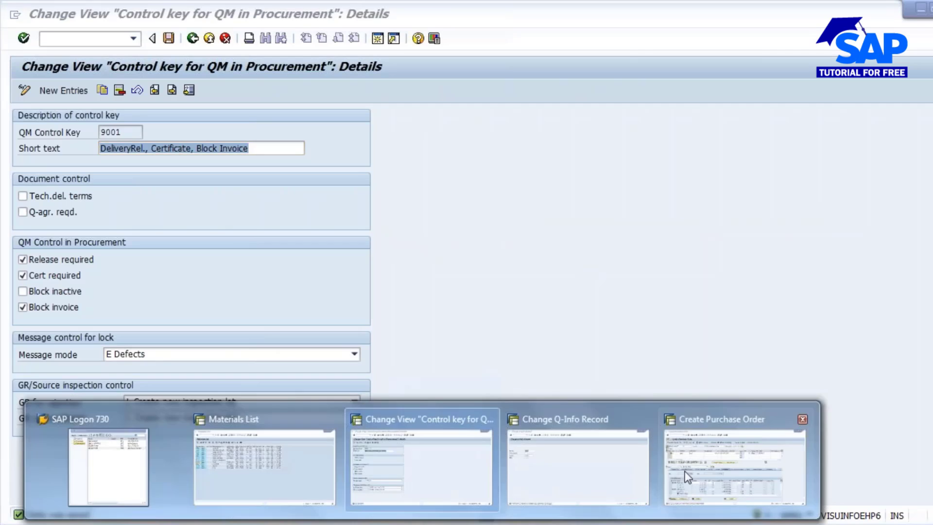
{"action": "left_click", "coordinate": [578, 460]}
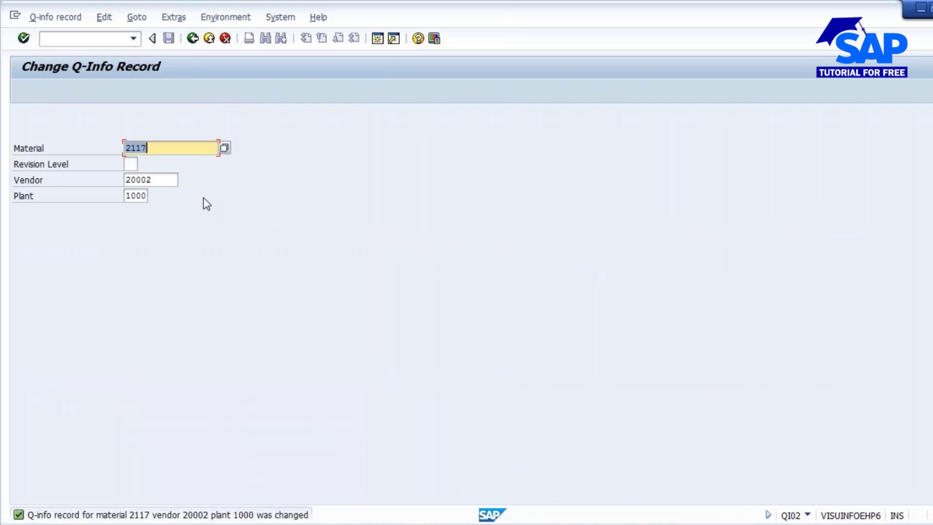
{"action": "key", "text": "Return"}
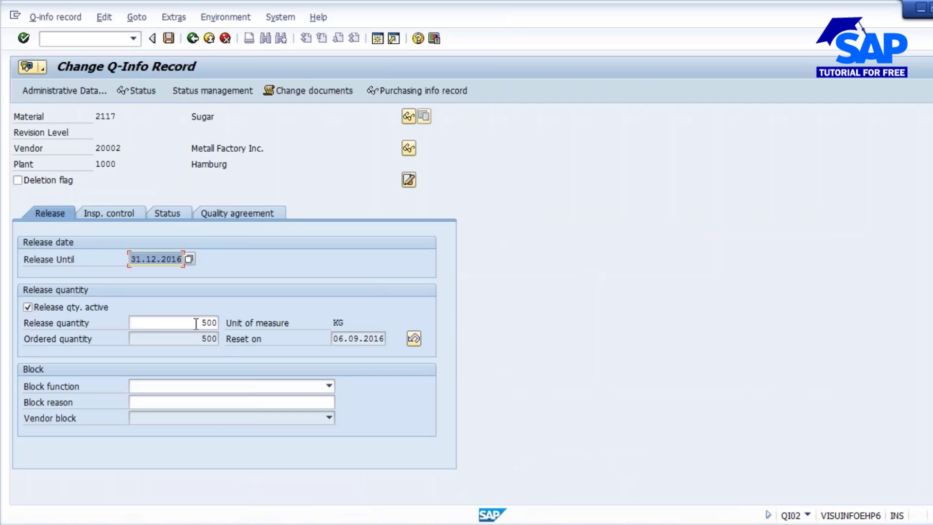
Step: Deactivate the release quantity in the Q-info record, clear its value and save the record
{"action": "left_click", "coordinate": [47, 305]}
{"action": "left_click", "coordinate": [202, 322]}
{"action": "key", "text": "Delete"}
{"action": "key", "text": "Delete"}
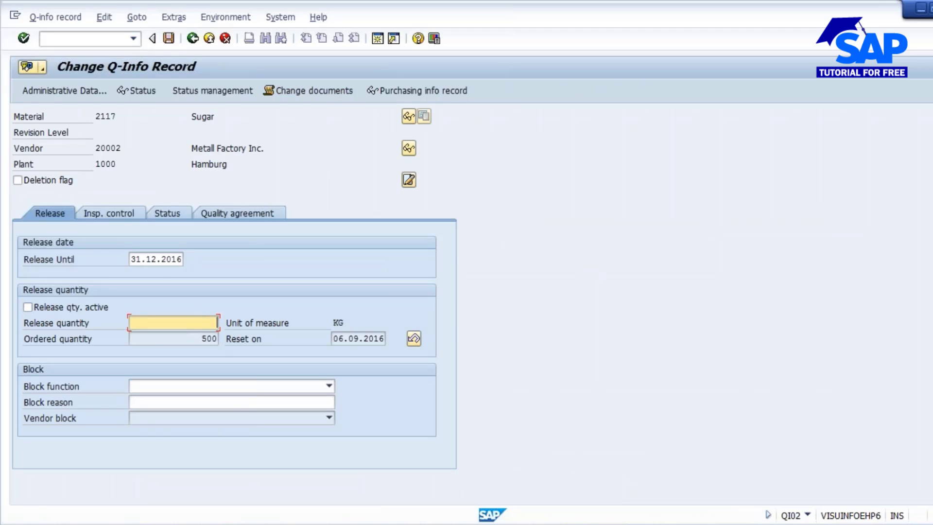
{"action": "key", "text": "Return"}
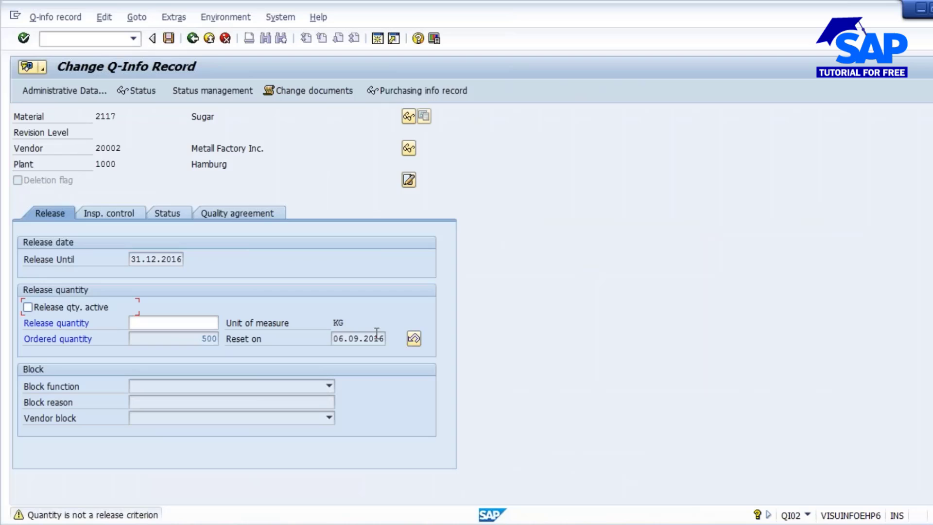
{"action": "left_click", "coordinate": [413, 338]}
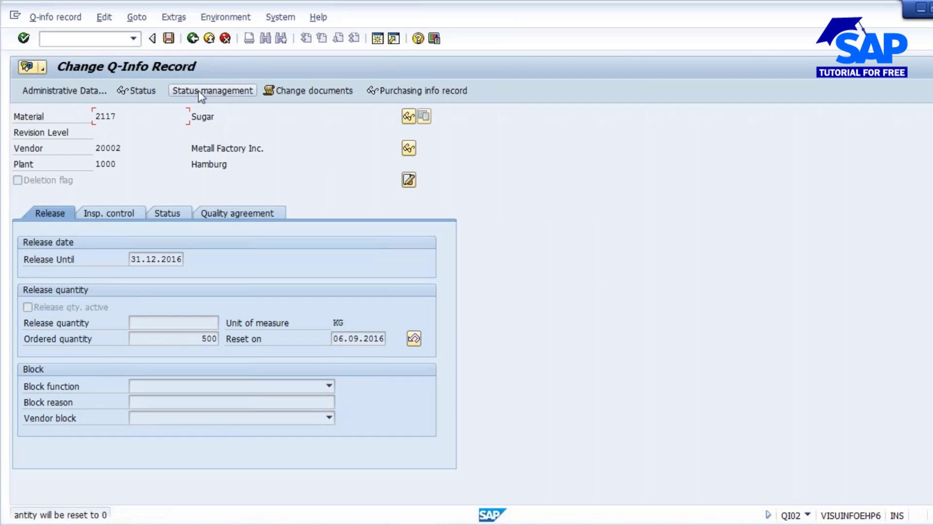
{"action": "left_click", "coordinate": [168, 38]}
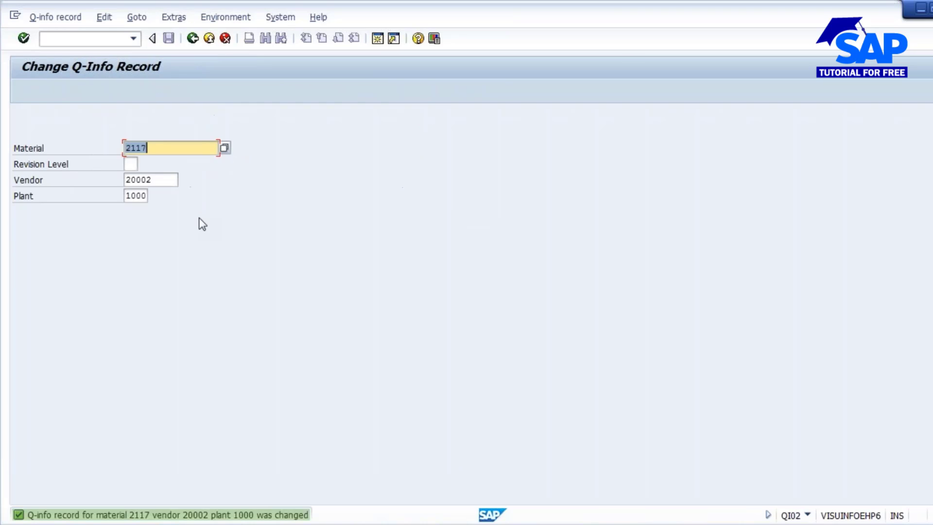
Step: Reopen the same Q-info record and display the available block functions
{"action": "key", "text": "Return"}
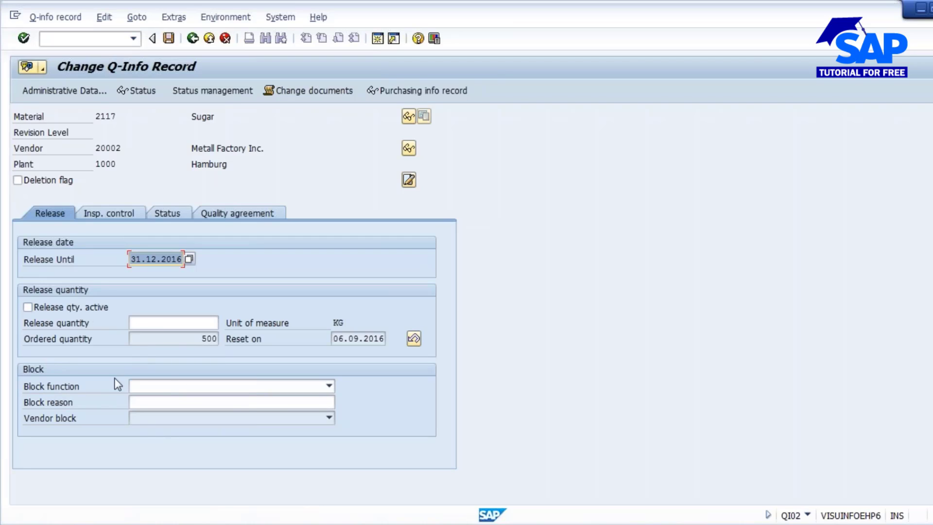
{"action": "left_click", "coordinate": [329, 386]}
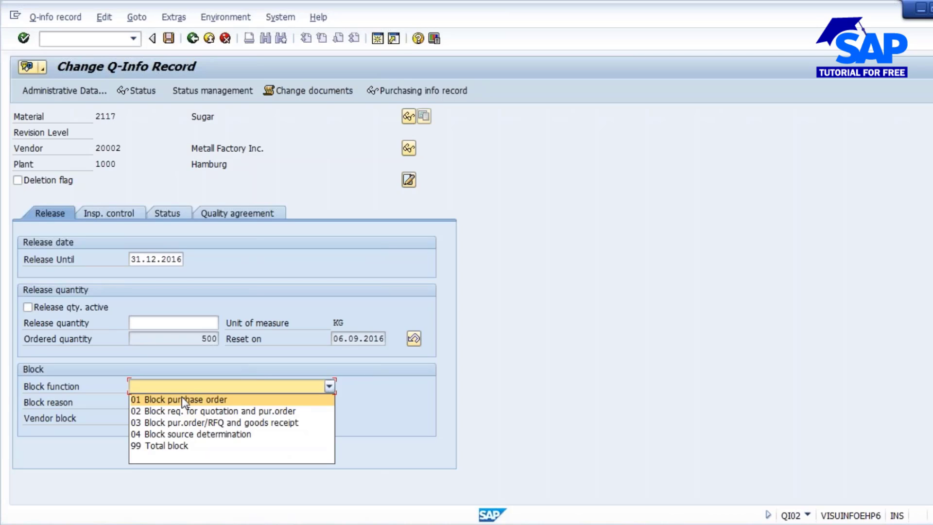
Step: Switch to Notepad and add the line "06.09.2016 - PO - 100" below the QM info Record note
{"action": "left_click", "coordinate": [316, 524]}
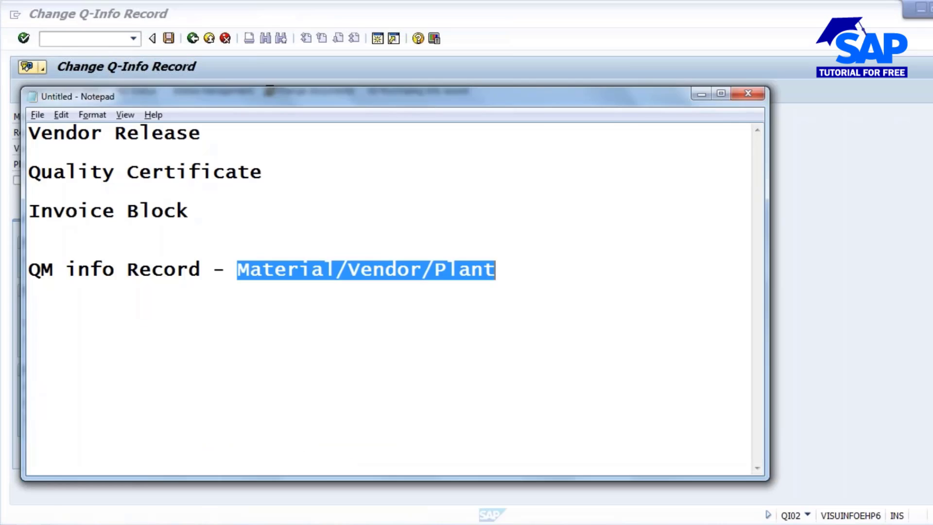
{"action": "left_click", "coordinate": [526, 267]}
{"action": "key", "text": "Return"}
{"action": "key", "text": "Return"}
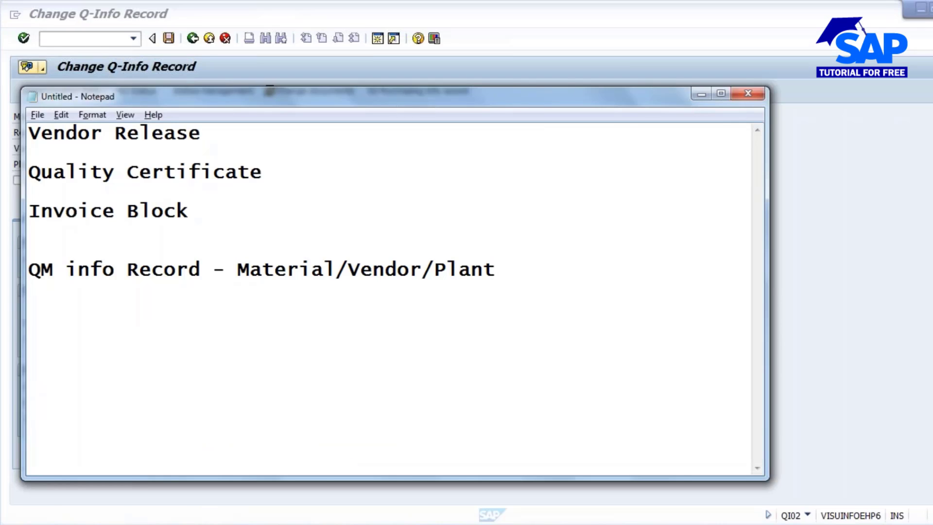
{"action": "type", "text": "06.09.2016 "}
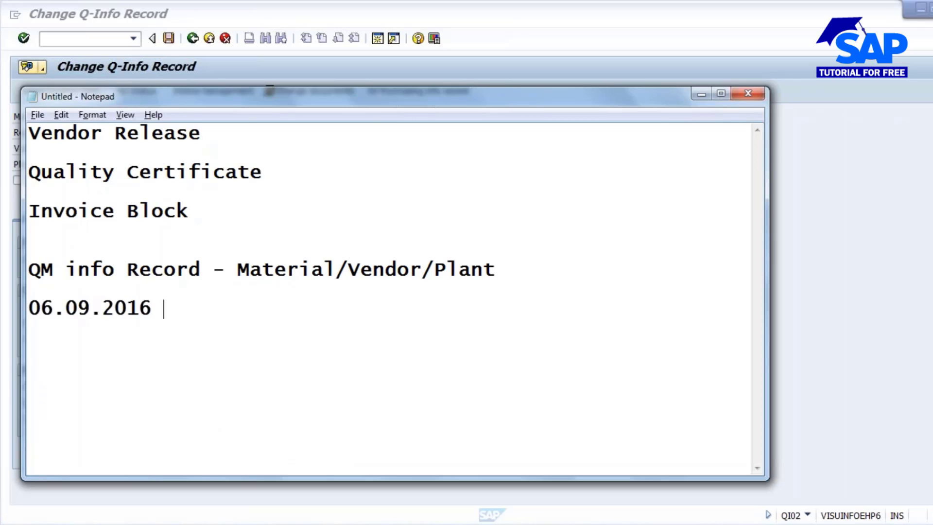
{"action": "type", "text": "- PO - 100"}
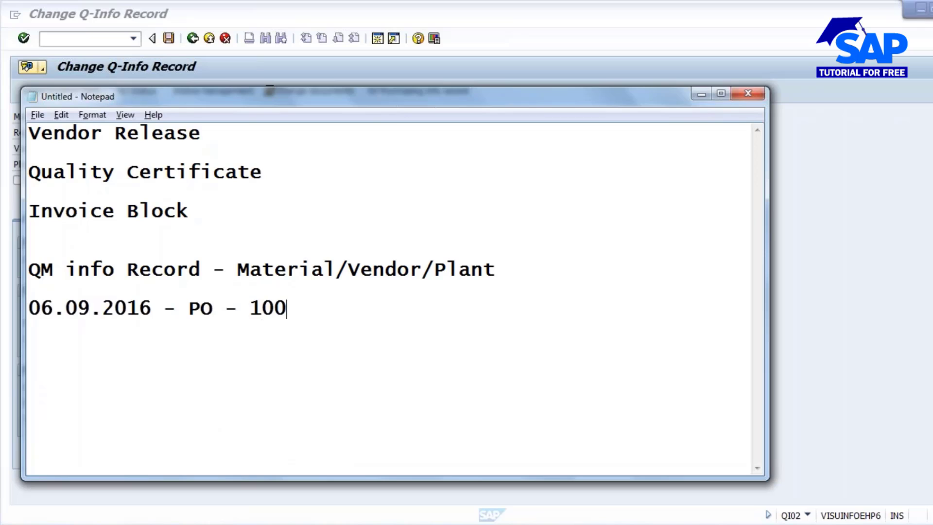
Step: Add the line "07.09.2016 - NO Procurement" beneath the purchase order note
{"action": "key", "text": "Return"}
{"action": "type", "text": "07.09.20"}
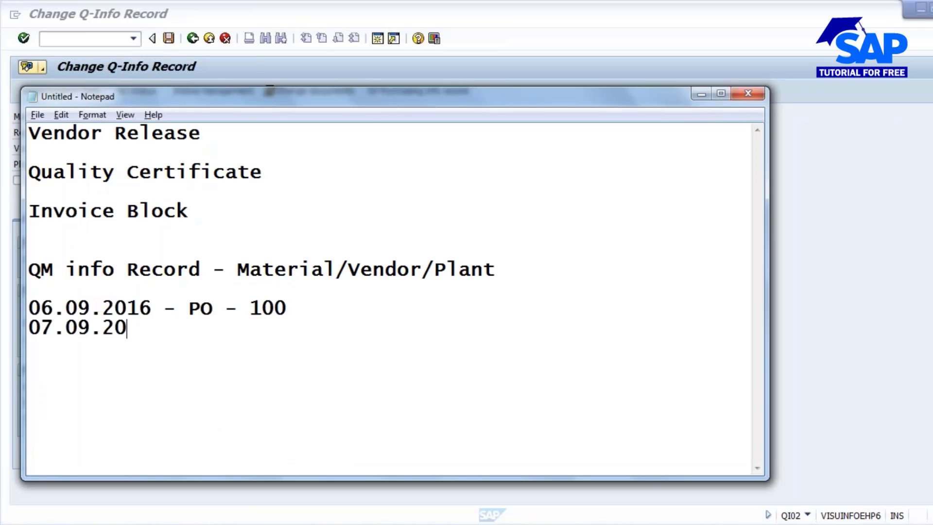
{"action": "type", "text": "16 - N"}
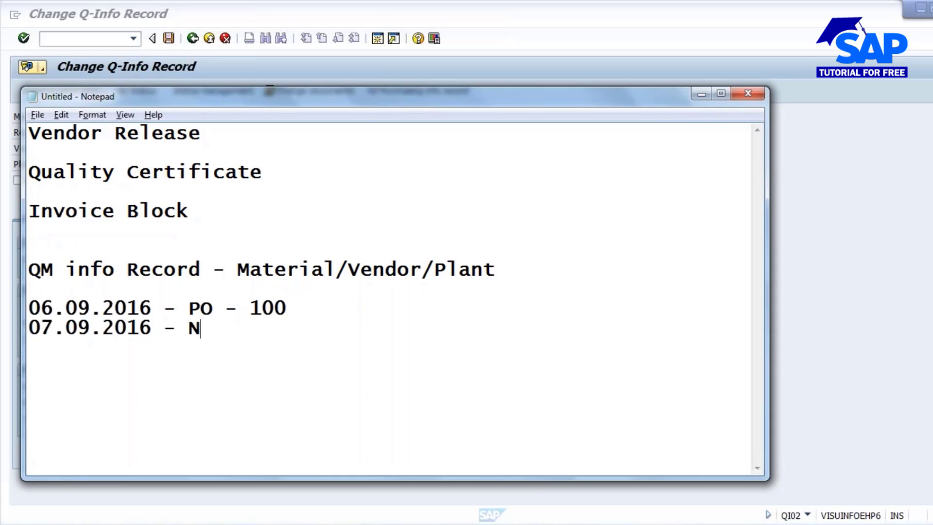
{"action": "type", "text": "O Porc"}
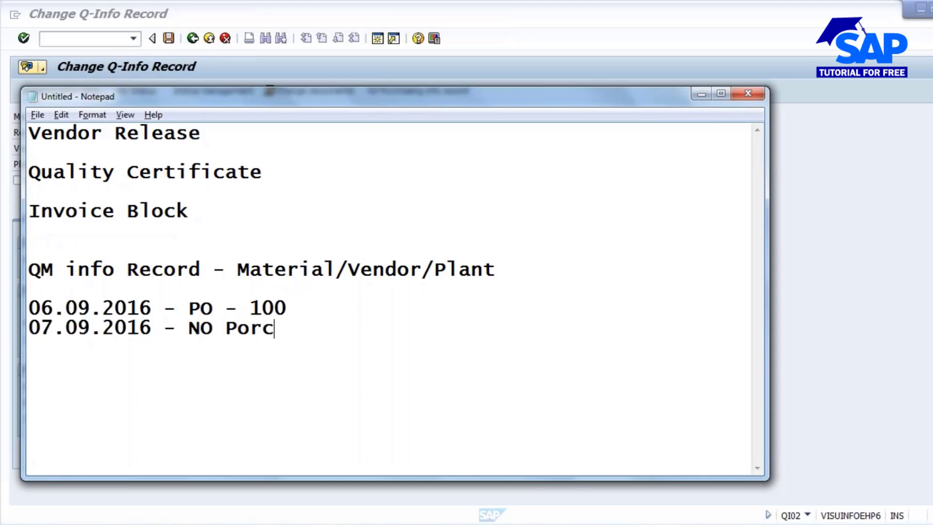
{"action": "type", "text": "urement"}
{"action": "key", "text": "BackSpace"}
{"action": "key", "text": "BackSpace"}
{"action": "key", "text": "BackSpace"}
{"action": "key", "text": "BackSpace"}
{"action": "key", "text": "BackSpace"}
{"action": "key", "text": "BackSpace"}
{"action": "key", "text": "BackSpace"}
{"action": "key", "text": "BackSpace"}
{"action": "key", "text": "BackSpace"}
{"action": "key", "text": "BackSpace"}
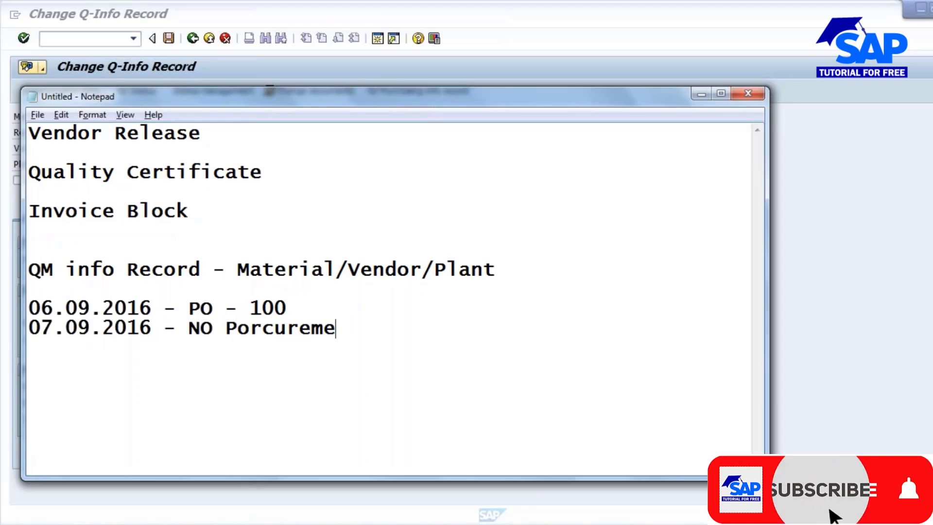
{"action": "type", "text": "ro"}
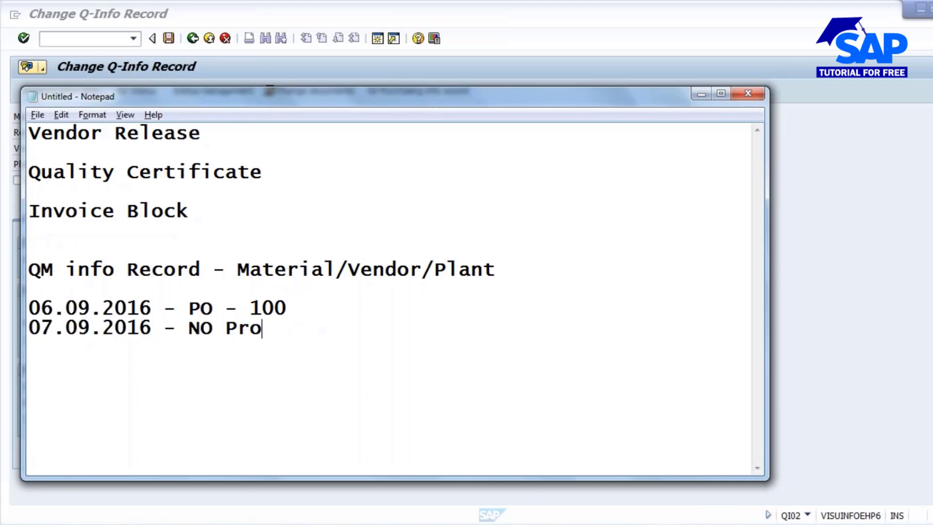
{"action": "type", "text": "curement"}
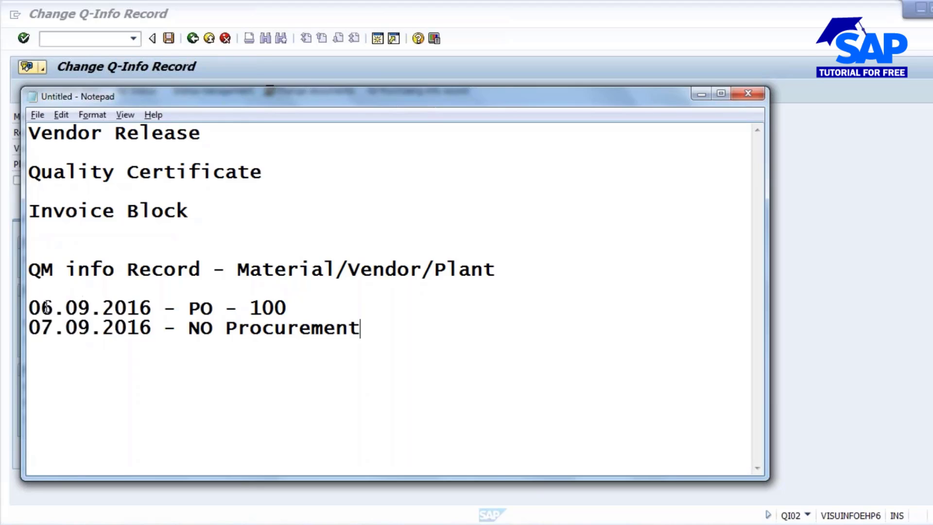
Step: Switch from Notepad to the Q-info record in SAP and set the block function to 01 Block purchase order
{"action": "left_click_drag", "start_coordinate": [29, 307], "coordinate": [289, 308]}
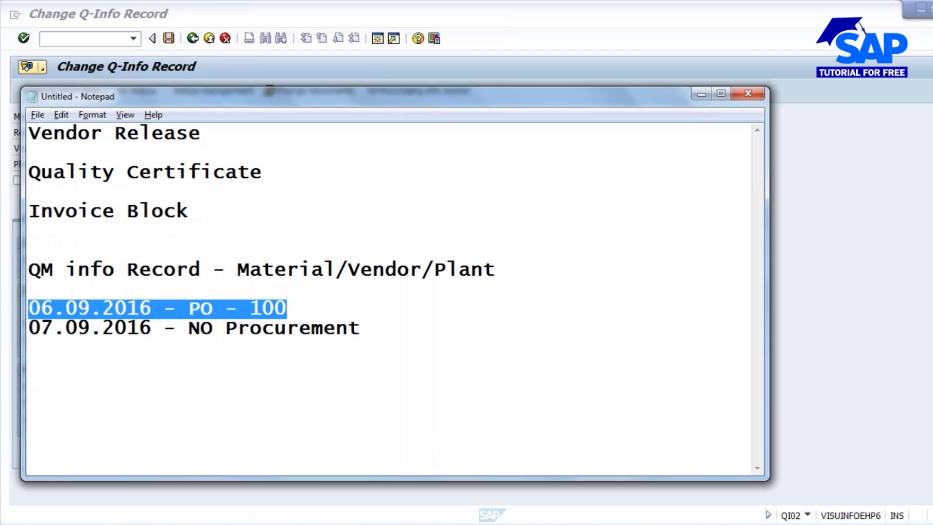
{"action": "left_click", "coordinate": [422, 524]}
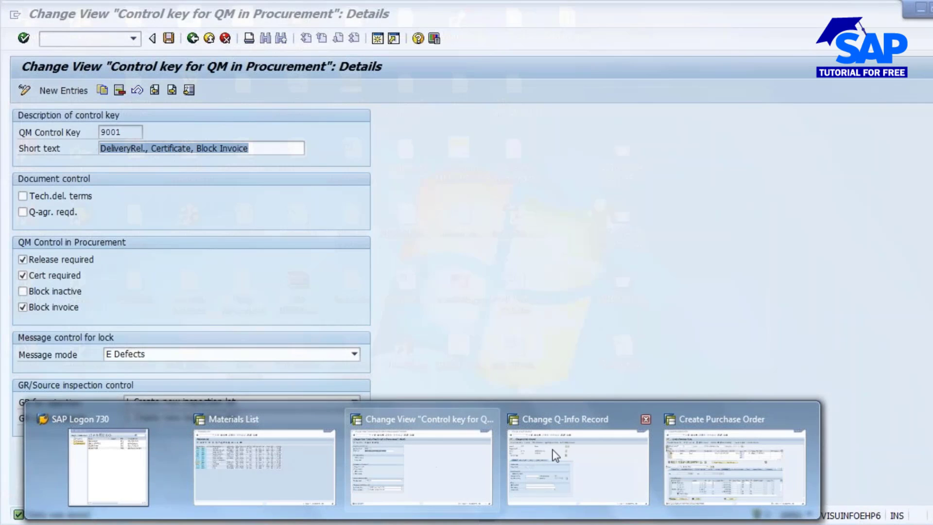
{"action": "left_click", "coordinate": [555, 455]}
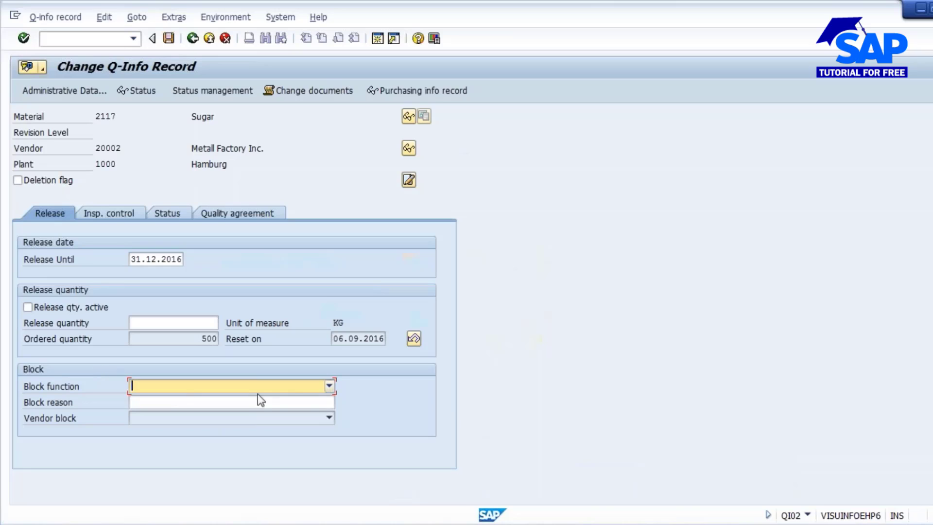
{"action": "left_click", "coordinate": [328, 385]}
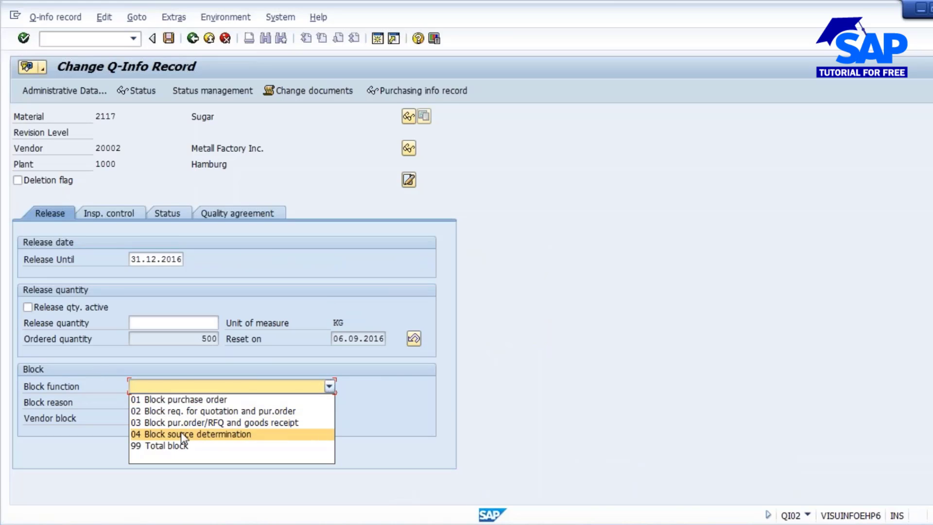
{"action": "left_click", "coordinate": [190, 400]}
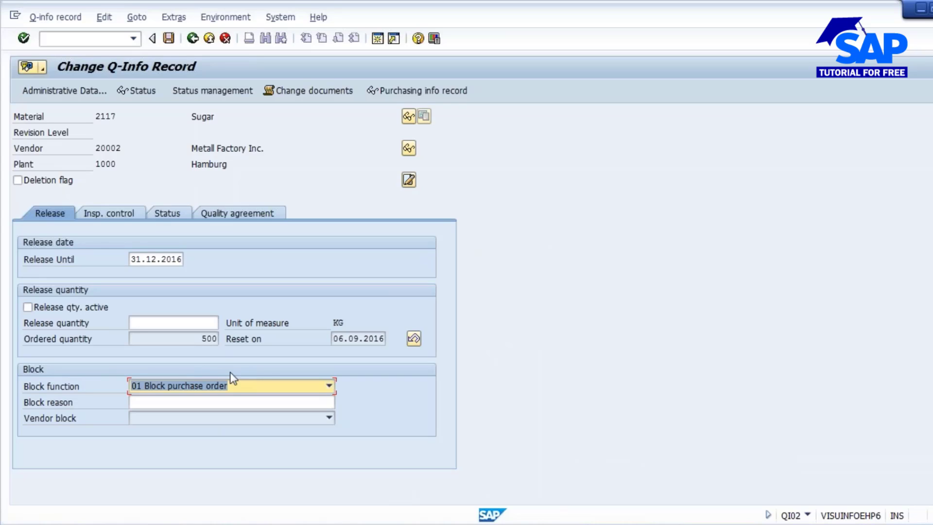
Step: Try block function 99 Total block in the Q-info record and reset the block function to blank
{"action": "left_click", "coordinate": [329, 386]}
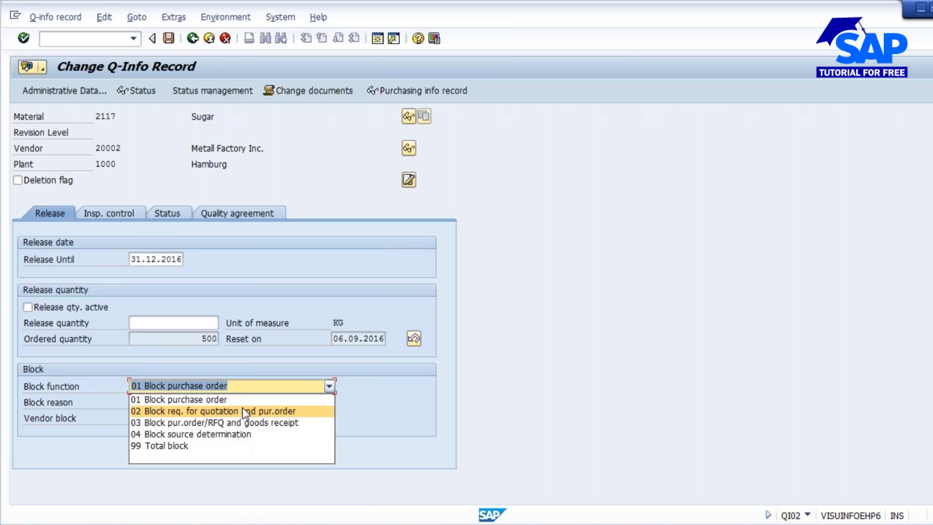
{"action": "left_click", "coordinate": [185, 451]}
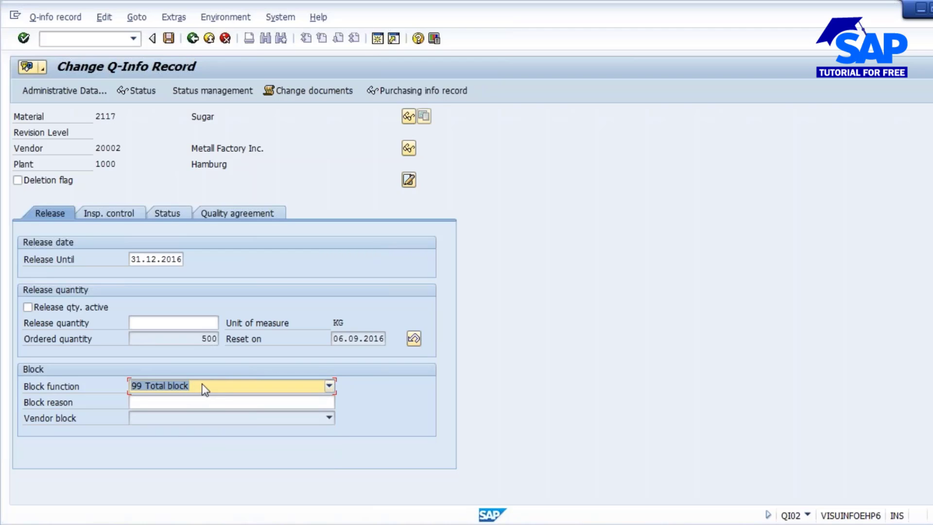
{"action": "key", "text": "Return"}
{"action": "left_click", "coordinate": [193, 322]}
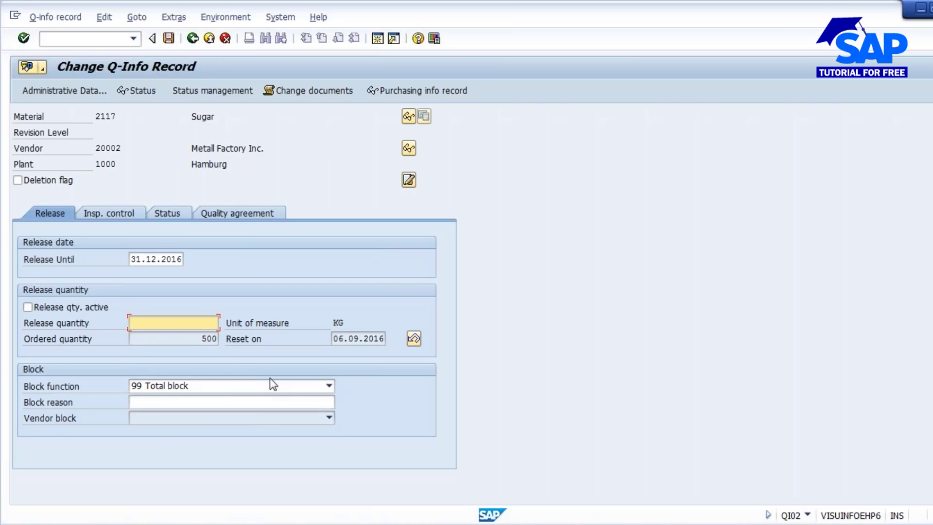
{"action": "left_click", "coordinate": [155, 403]}
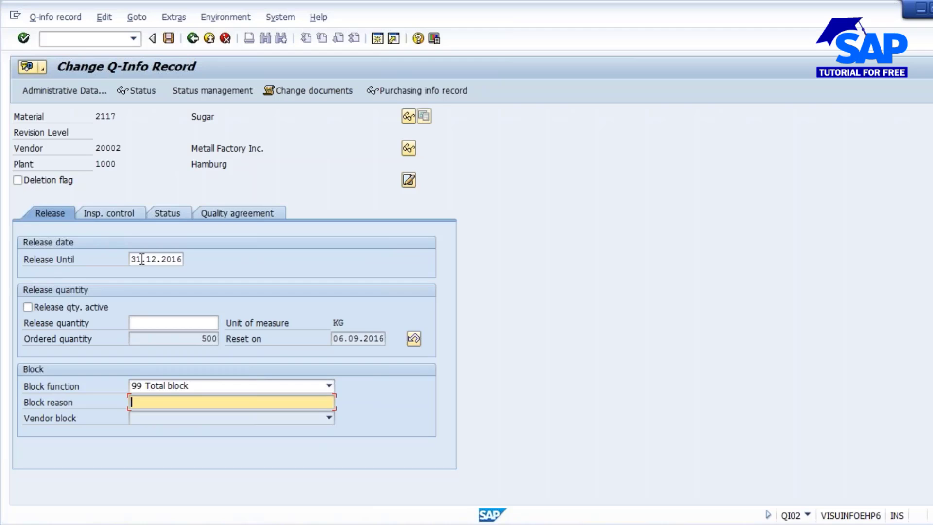
{"action": "left_click_drag", "start_coordinate": [132, 259], "coordinate": [227, 344]}
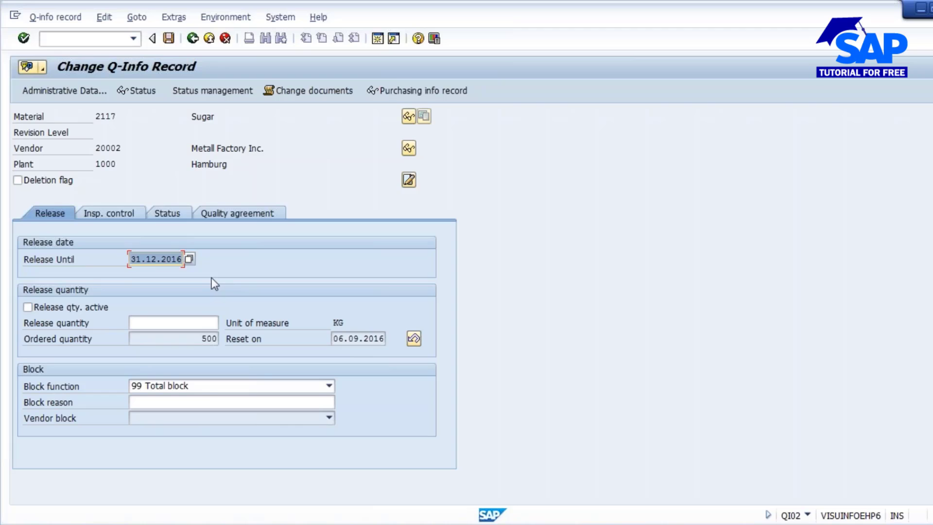
{"action": "left_click", "coordinate": [329, 385]}
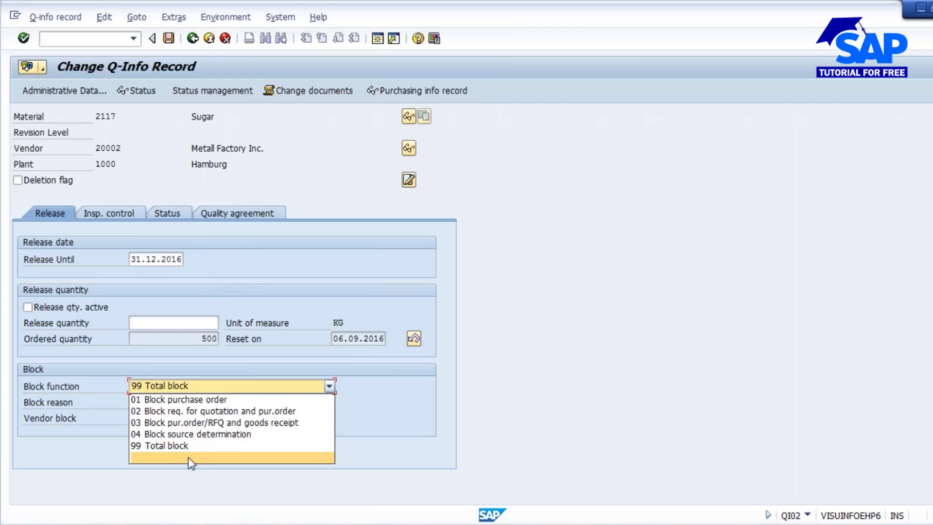
{"action": "left_click", "coordinate": [188, 456]}
Step: Display the Q-info record's inspection control data and switch to PowerPoint to view the QM system slide
{"action": "left_click", "coordinate": [125, 218]}
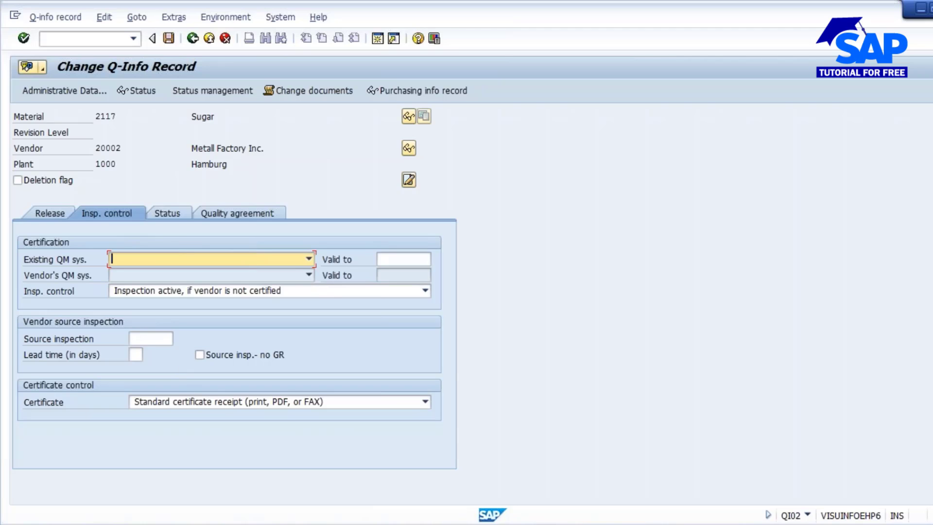
{"action": "mouse_move", "coordinate": [557, 523]}
{"action": "left_click", "coordinate": [557, 467]}
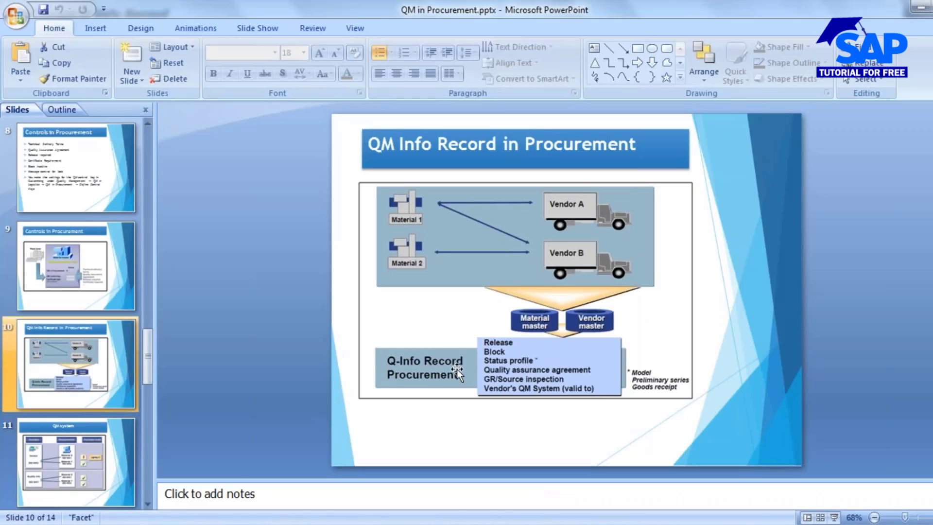
{"action": "scroll", "coordinate": [75, 405], "scroll_direction": "down", "scroll_amount": 2}
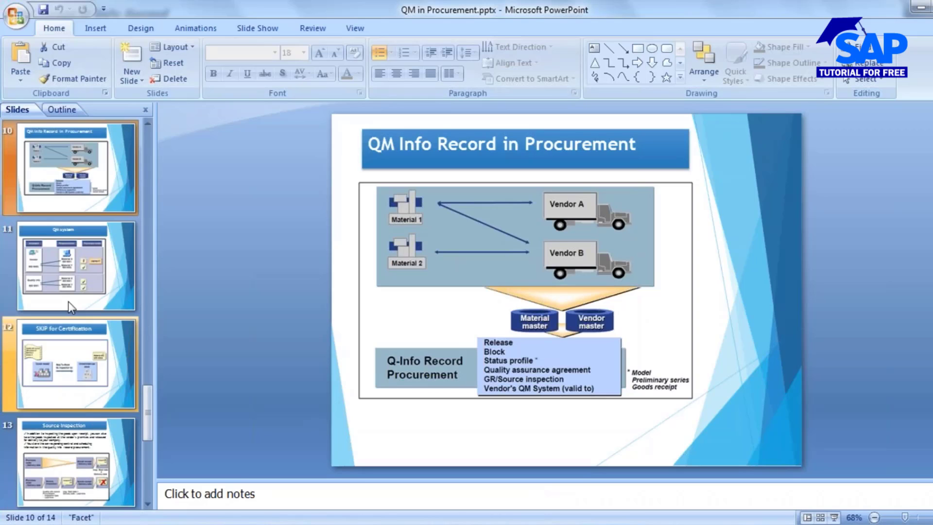
{"action": "left_click", "coordinate": [50, 267]}
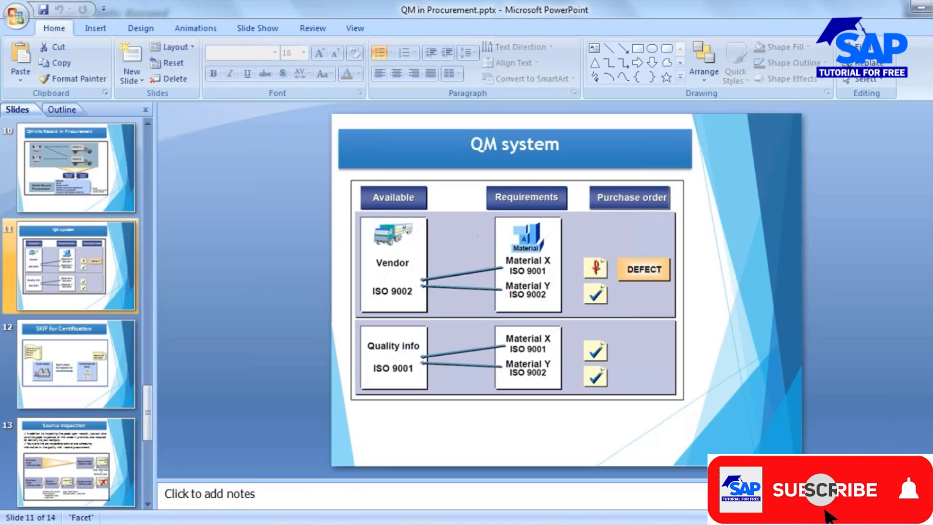
Step: Return to the Q-info record in SAP, save it and exit to the SAP Easy Access screen
{"action": "mouse_move", "coordinate": [426, 521]}
{"action": "left_click", "coordinate": [548, 453]}
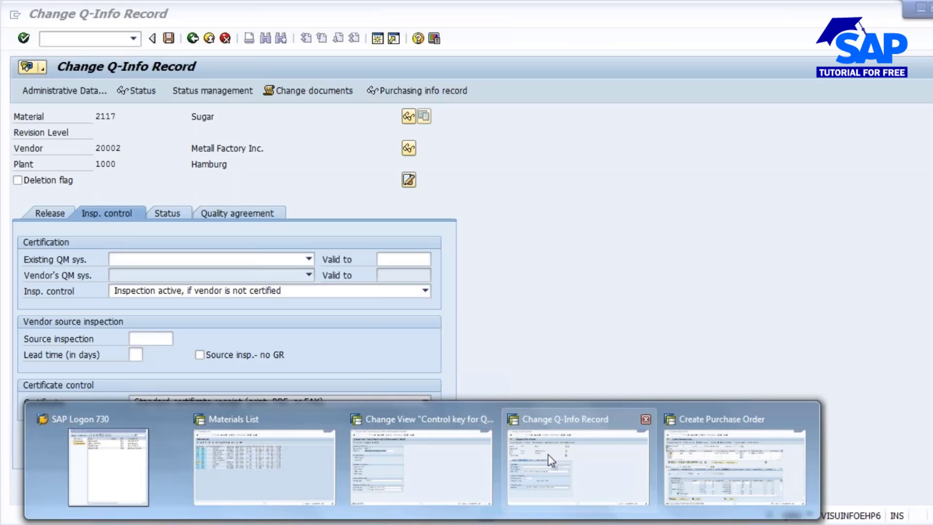
{"action": "left_click", "coordinate": [169, 39]}
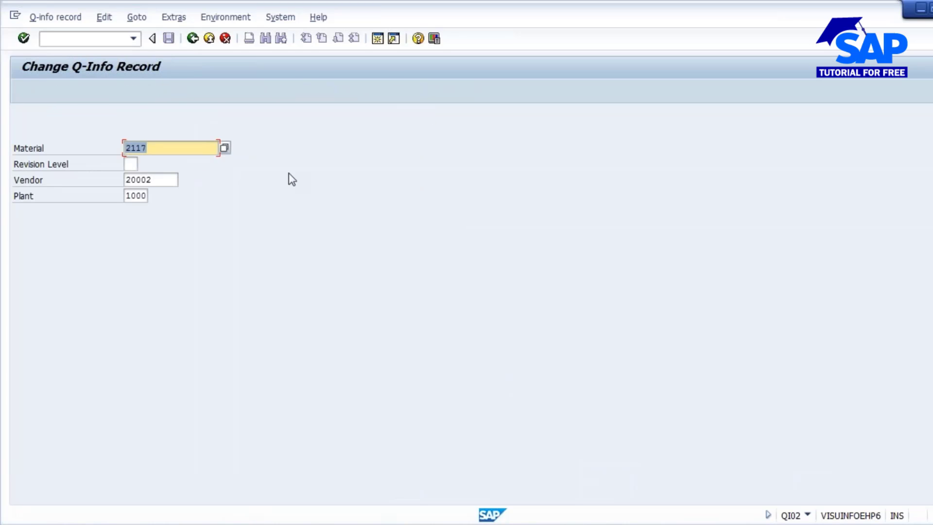
{"action": "left_click", "coordinate": [193, 37]}
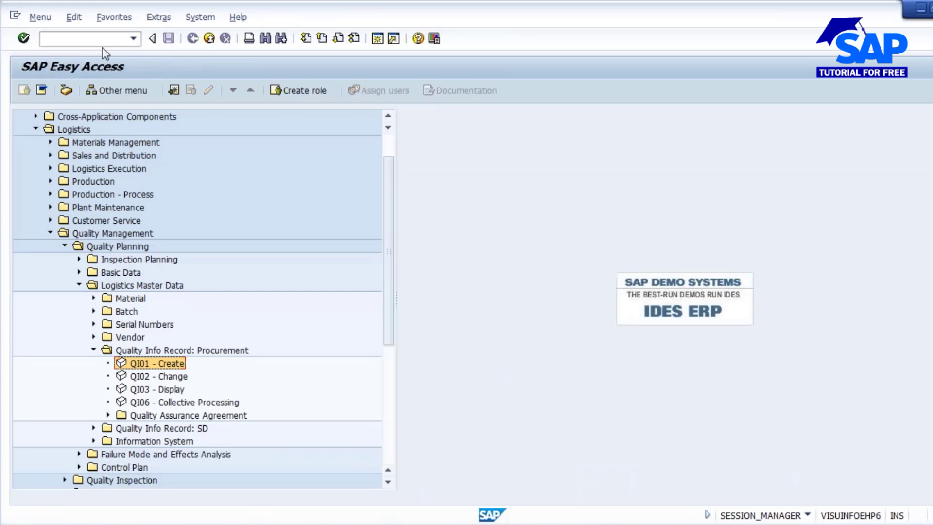
Step: Open material 2117 for change with transaction MM02 in its Quality management view for plant 1000
{"action": "type", "text": "mm"}
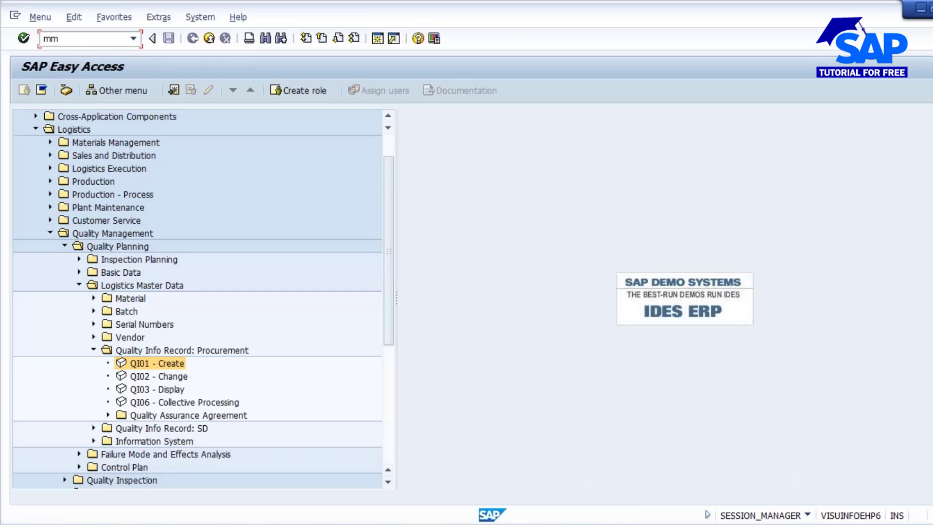
{"action": "type", "text": "02"}
{"action": "key", "text": "Return"}
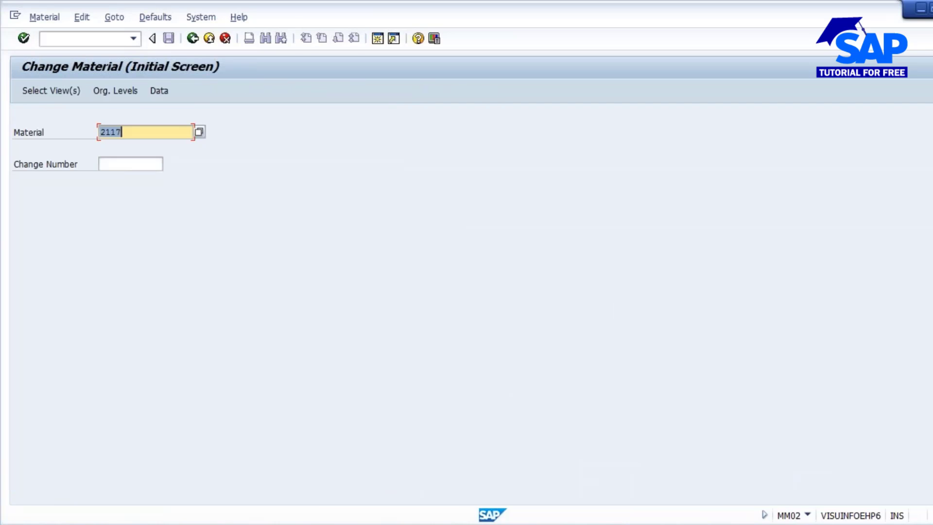
{"action": "key", "text": "Return"}
{"action": "key", "text": "Return"}
{"action": "key", "text": "Return"}
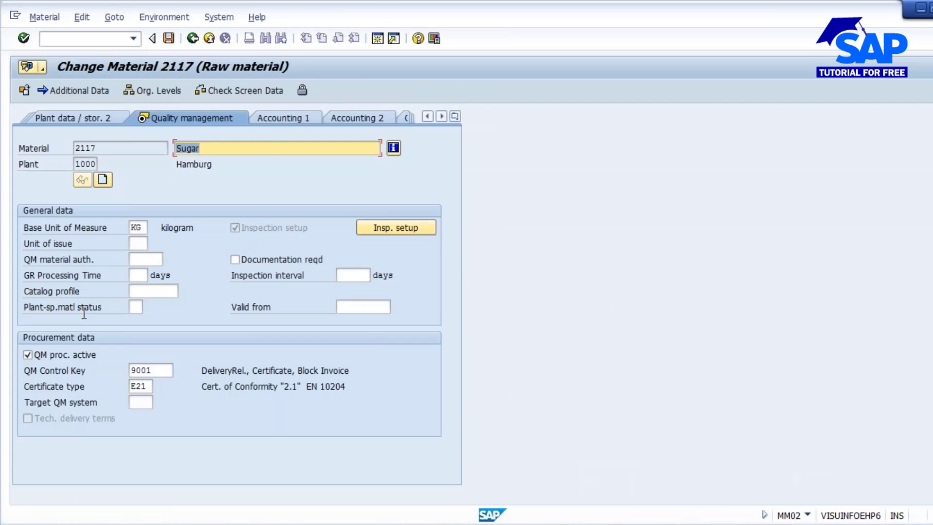
Step: Set the material's target QM system to 9002 and save the material
{"action": "left_click", "coordinate": [137, 402]}
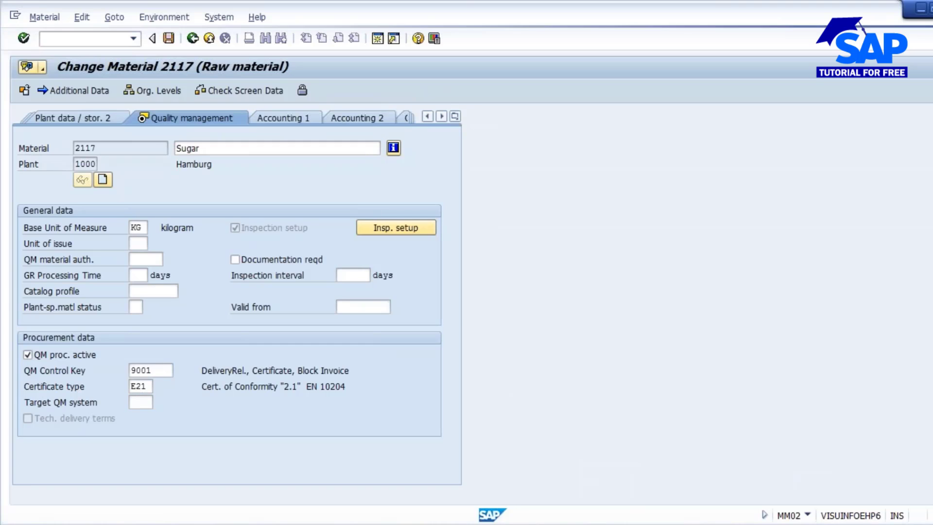
{"action": "key", "text": "F4"}
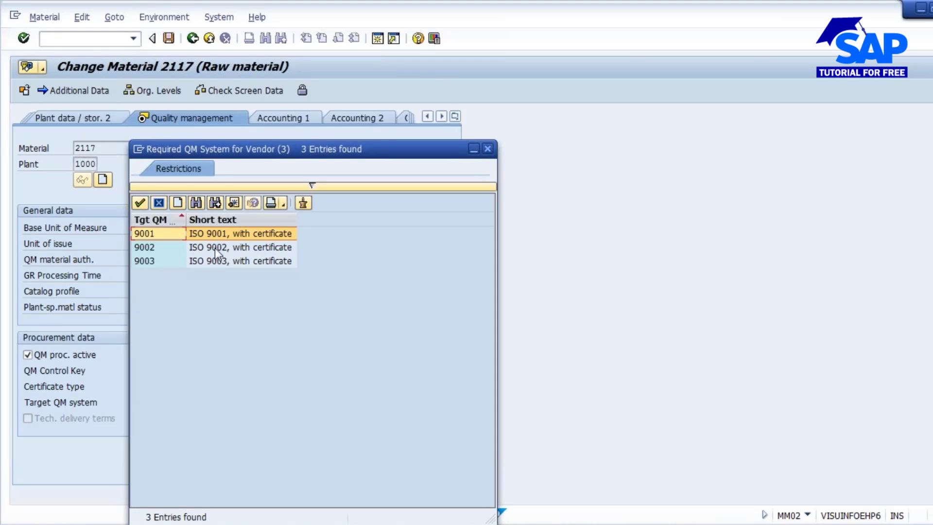
{"action": "double_click", "coordinate": [217, 248]}
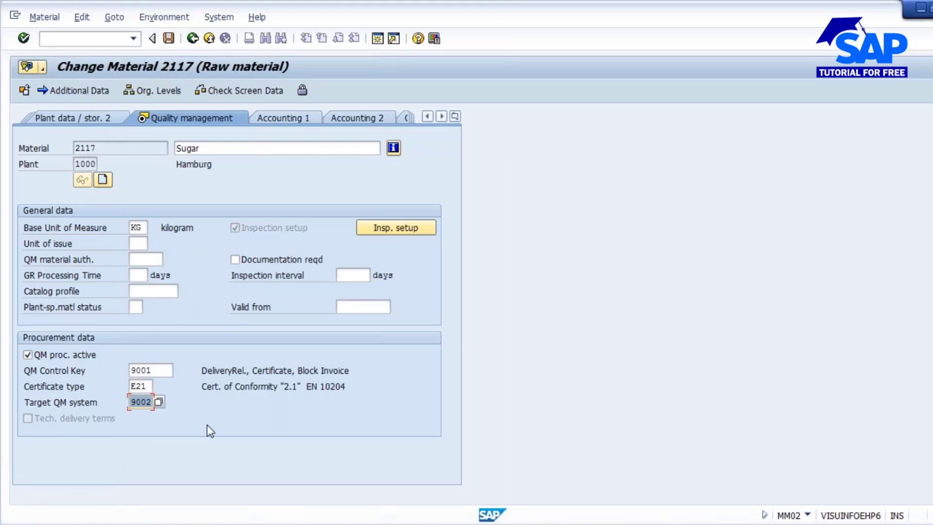
{"action": "key", "text": "Return"}
{"action": "key", "text": "Return"}
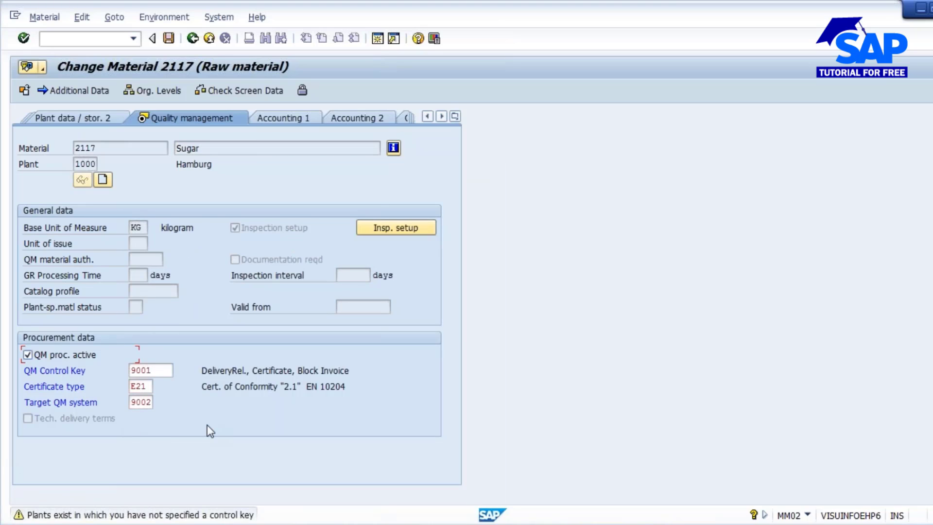
{"action": "left_click", "coordinate": [186, 297]}
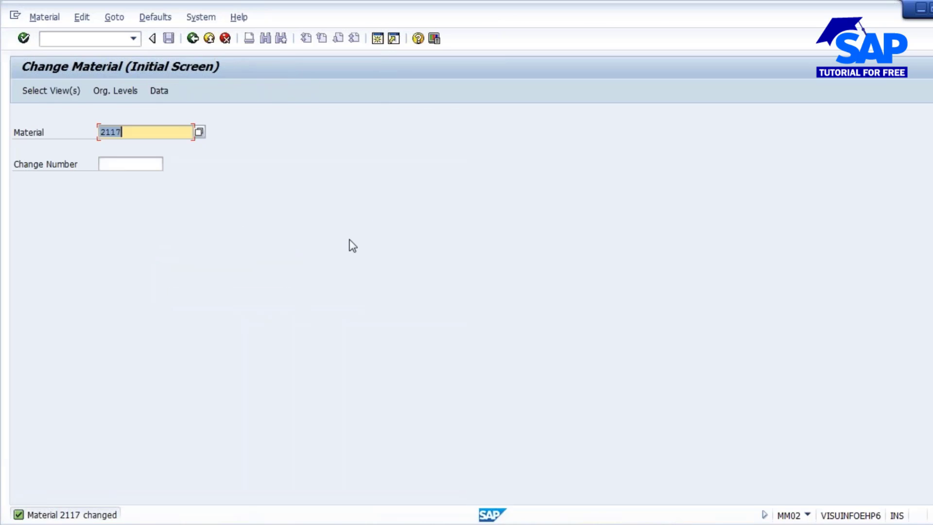
Step: Switch to Notepad and add the line "Target QM system" below the NO Procurement note, leaving a blank line between
{"action": "left_click", "coordinate": [333, 514]}
{"action": "left_click", "coordinate": [411, 330]}
{"action": "key", "text": "Return"}
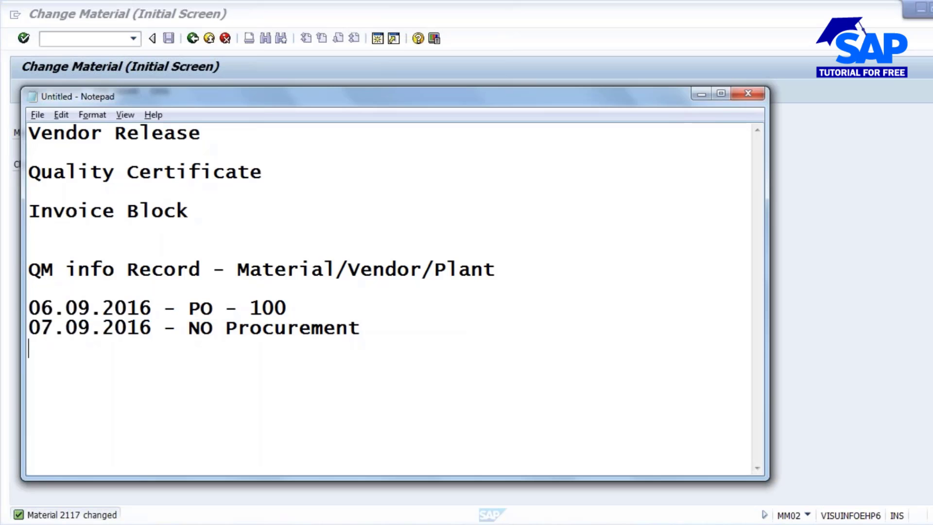
{"action": "key", "text": "Return"}
{"action": "type", "text": "Taregt"}
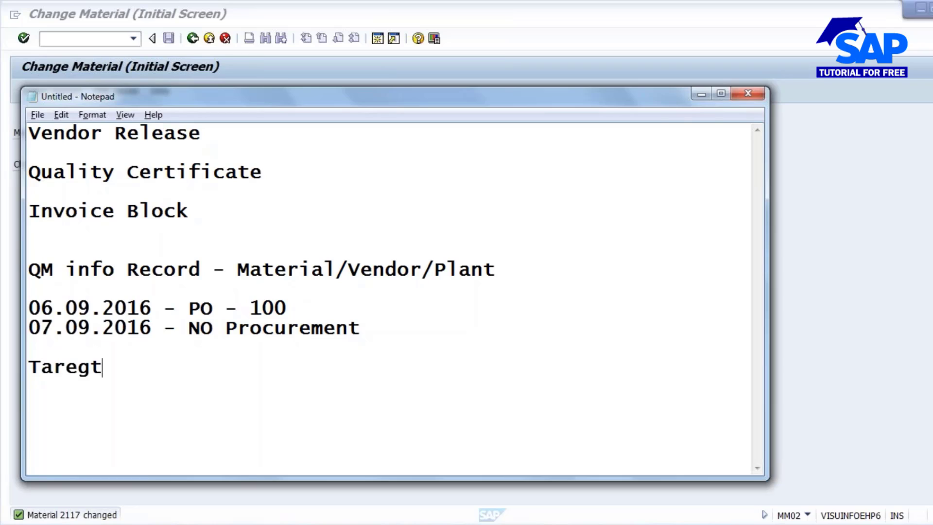
{"action": "key", "text": "BackSpace"}
{"action": "key", "text": "BackSpace"}
{"action": "key", "text": "BackSpace"}
{"action": "key", "text": "BackSpace"}
{"action": "type", "text": "get QM system"}
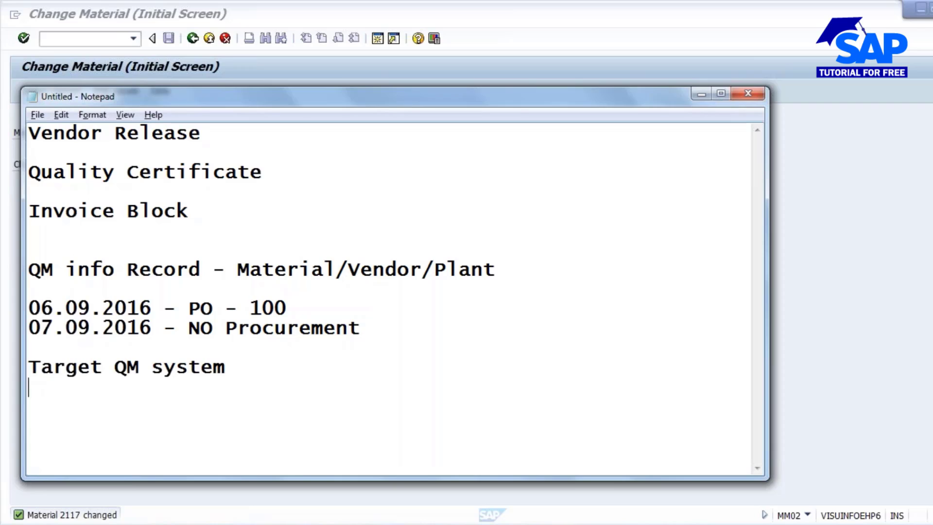
Step: Add the line "Vendor existing system" beneath the target QM system note, separated by a blank line
{"action": "key", "text": "Return"}
{"action": "type", "text": "Vendor "}
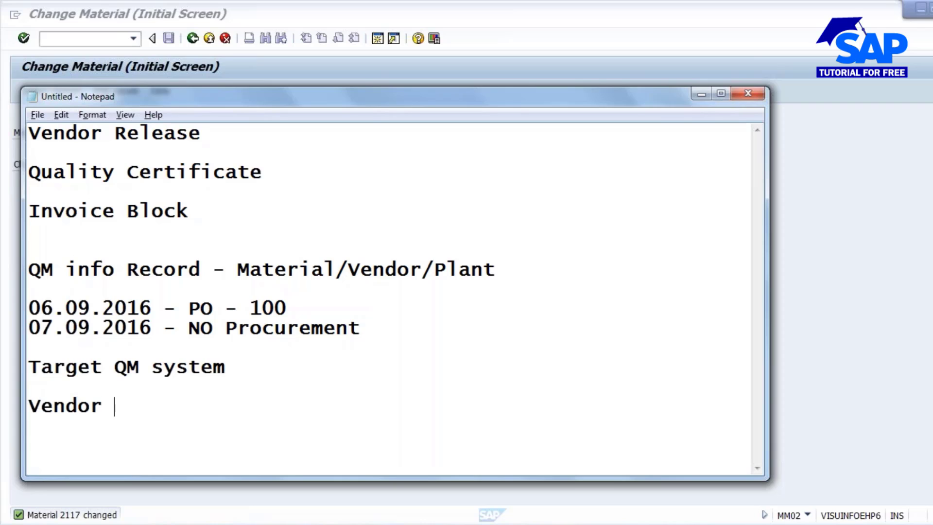
{"action": "type", "text": "existing s"}
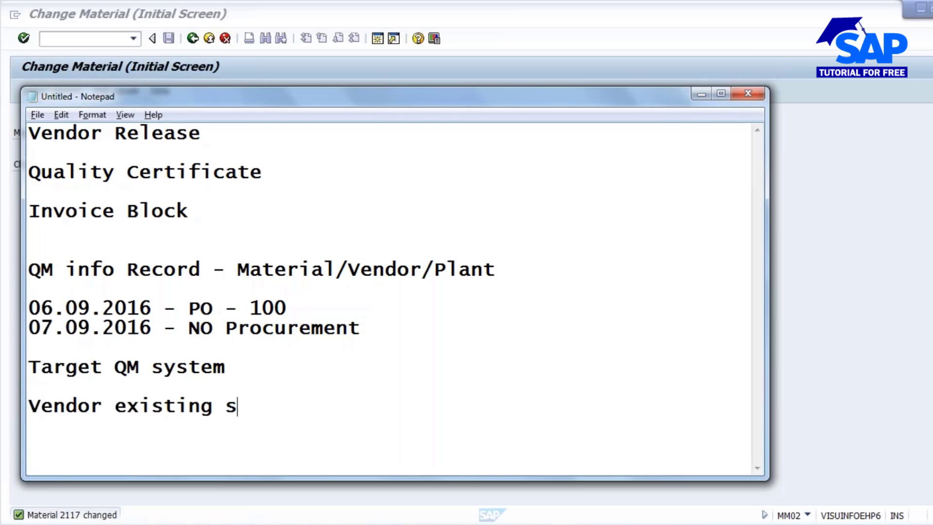
{"action": "type", "text": "ystem"}
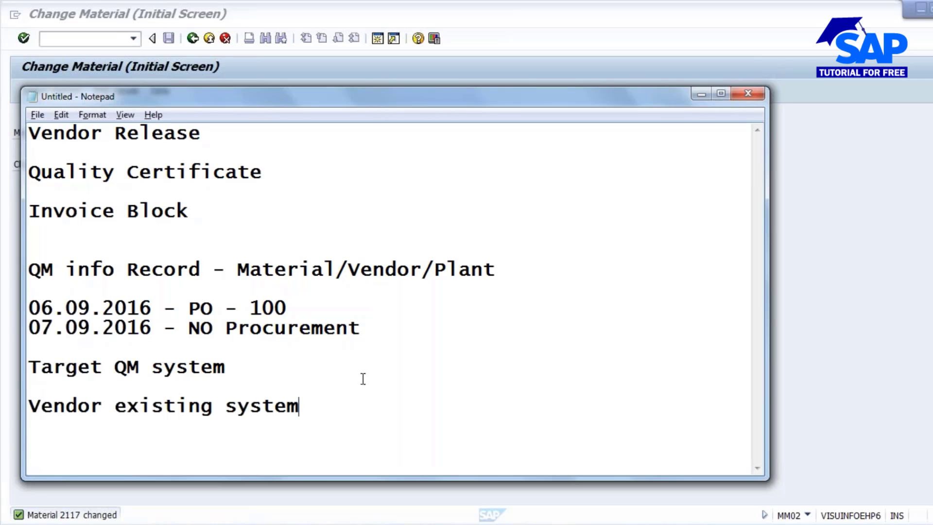
Step: Switch to the purchase order session in SAP and open vendor change transaction XK02 there
{"action": "left_click", "coordinate": [422, 524]}
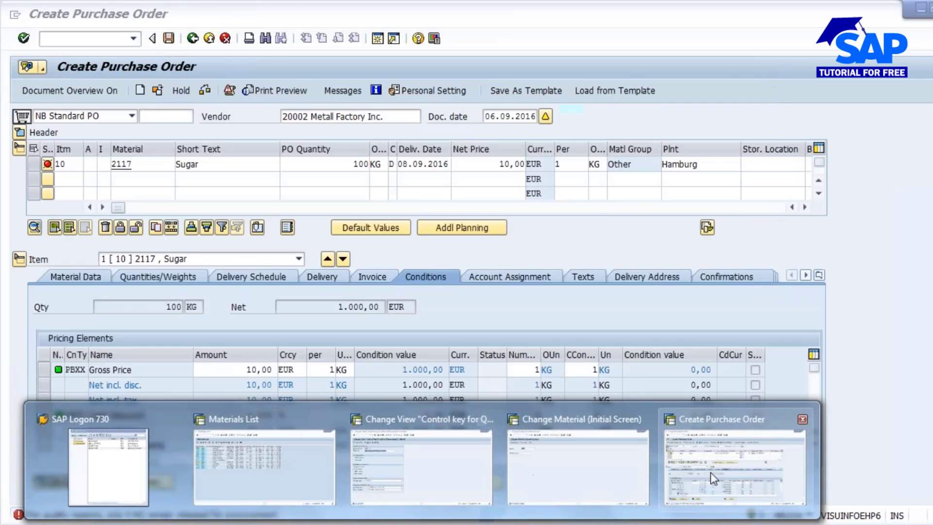
{"action": "left_click", "coordinate": [711, 472]}
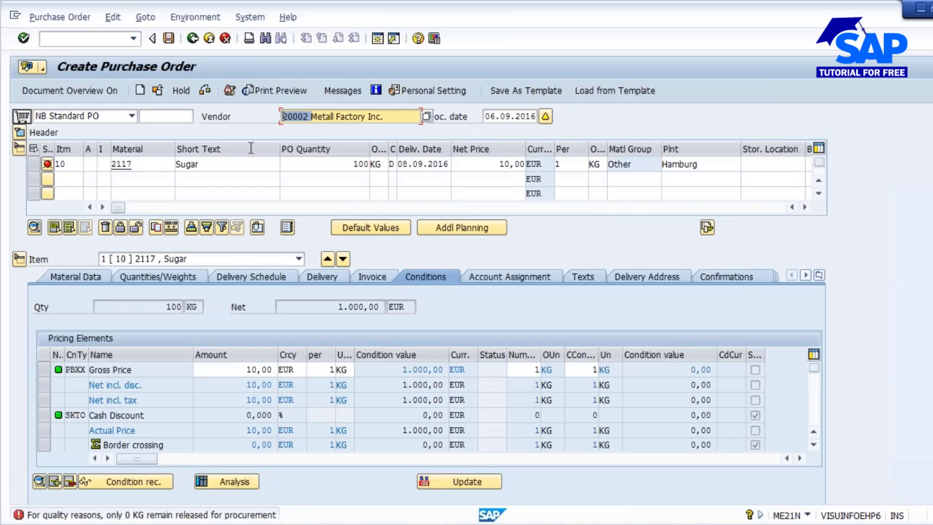
{"action": "left_click", "coordinate": [73, 40]}
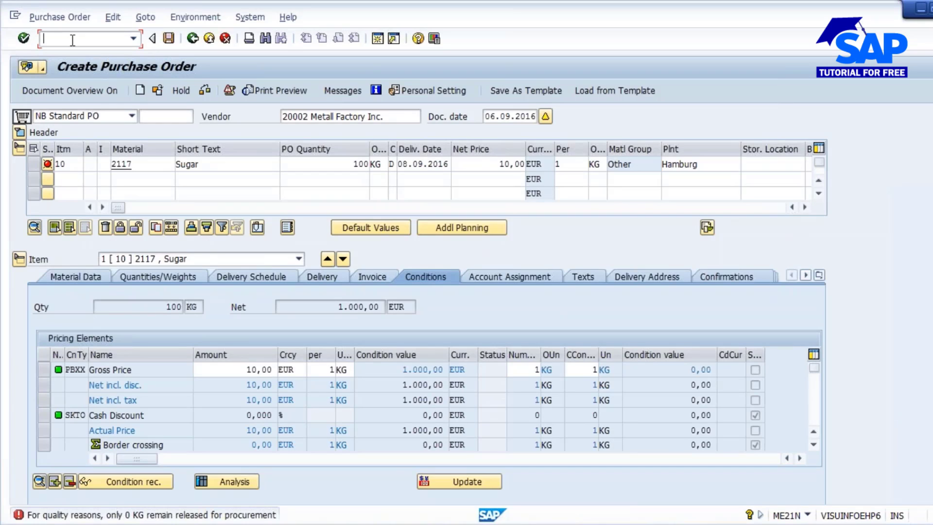
{"action": "type", "text": "/nxk02"}
{"action": "key", "text": "Return"}
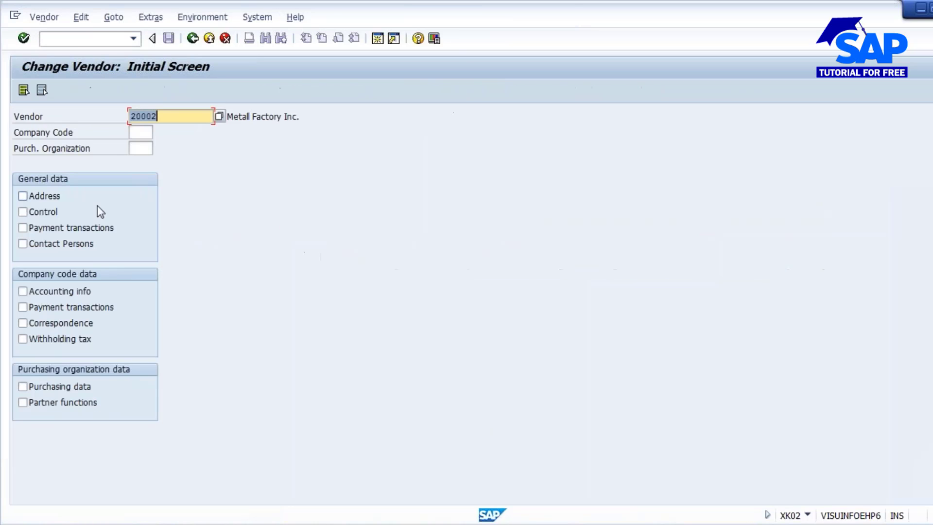
Step: Open the Metall Factory Inc. vendor for company code 1000 and purchasing organization 1000, selecting all the data views
{"action": "left_click", "coordinate": [145, 136]}
{"action": "type", "text": "1000"}
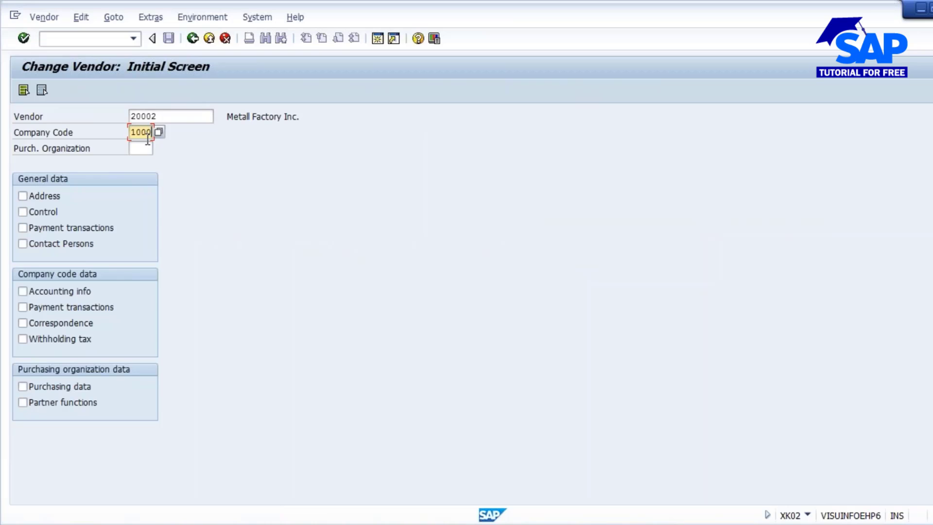
{"action": "key", "text": "Tab"}
{"action": "type", "text": "1000"}
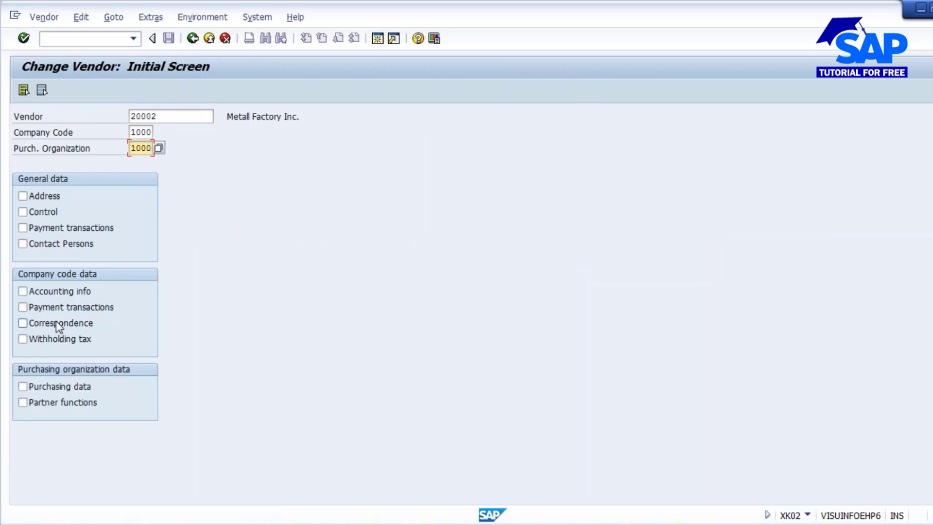
{"action": "left_click", "coordinate": [24, 89]}
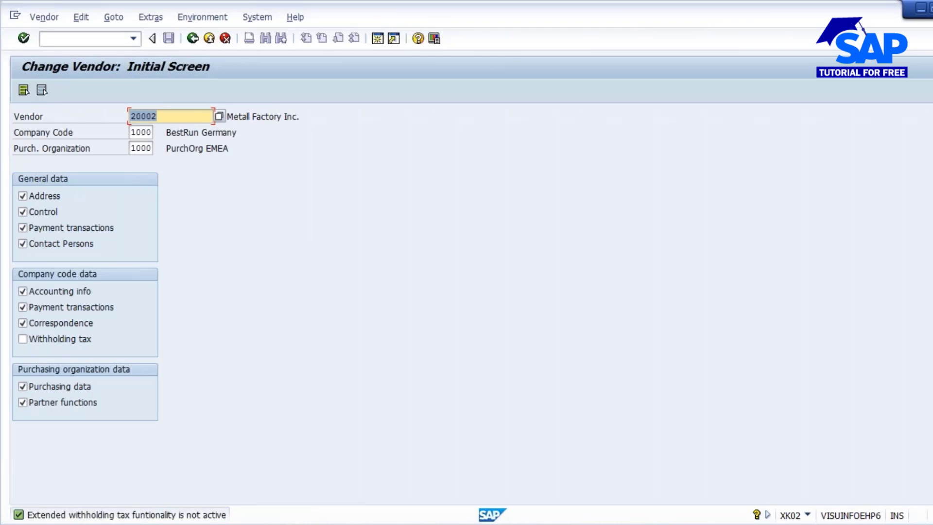
{"action": "key", "text": "Return"}
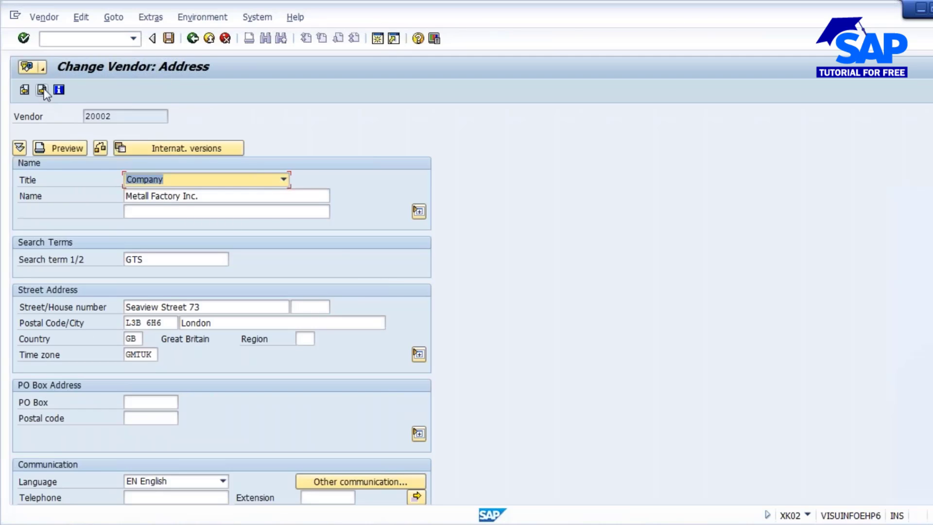
Step: Go to the vendor's Control data and activate the Actual QM system field in the reference data
{"action": "left_click", "coordinate": [43, 89]}
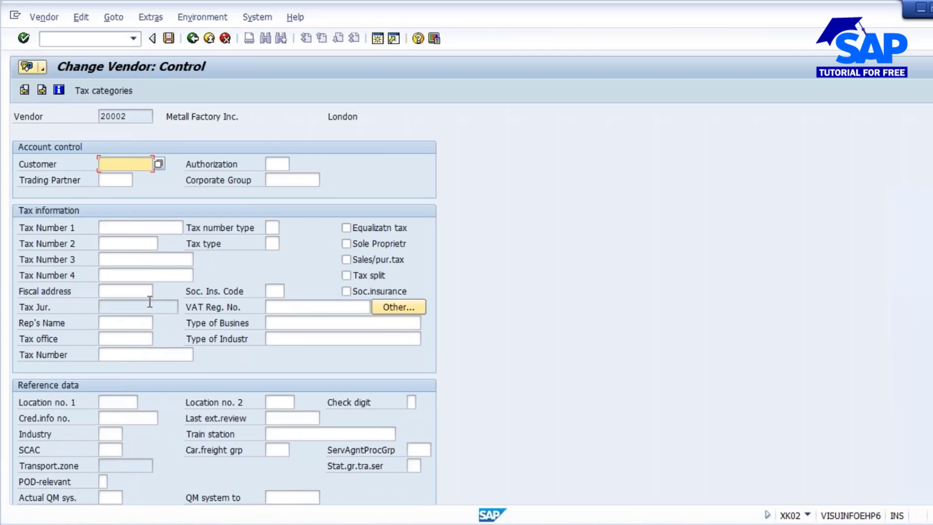
{"action": "scroll", "coordinate": [149, 301], "scroll_direction": "down", "scroll_amount": 2}
{"action": "left_click", "coordinate": [113, 467]}
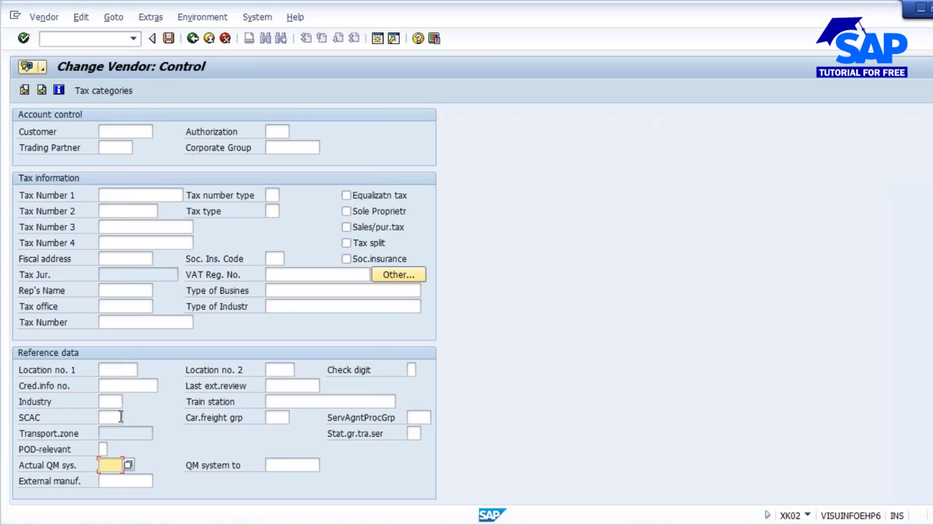
Step: Switch to Notepad and join the "Vendor existing system" line onto the "Target QM system" line
{"action": "left_click", "coordinate": [376, 524]}
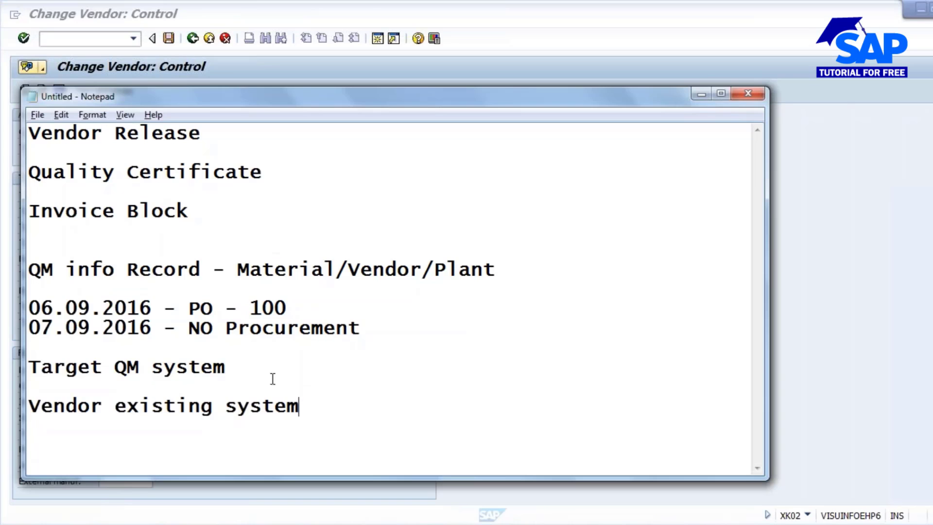
{"action": "left_click", "coordinate": [235, 369]}
{"action": "type", "text": "="}
{"action": "key", "text": "Delete"}
{"action": "key", "text": "Delete"}
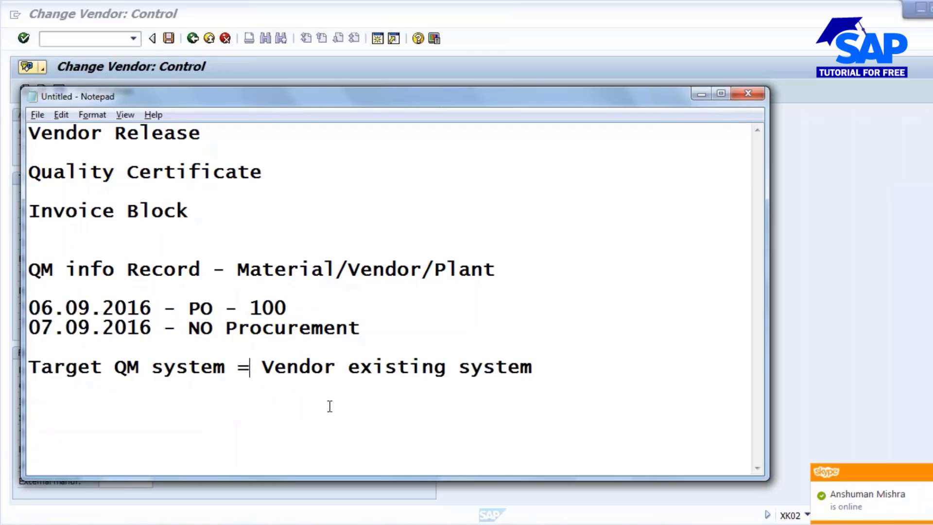
{"action": "key", "text": "BackSpace"}
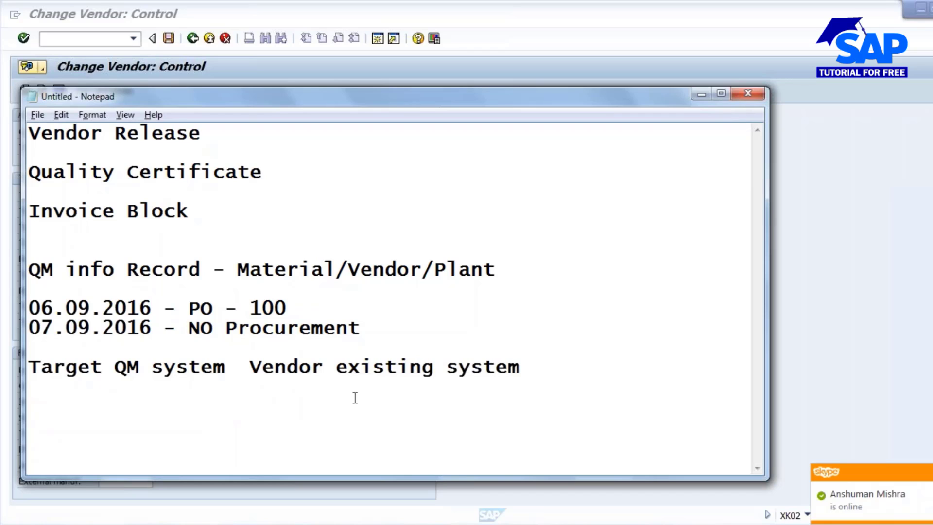
Step: Compose a line below reading "Vendor existing system > Target QM system" by copying the two existing phrases
{"action": "left_click_drag", "start_coordinate": [250, 368], "coordinate": [516, 368]}
{"action": "key", "text": "ctrl+c"}
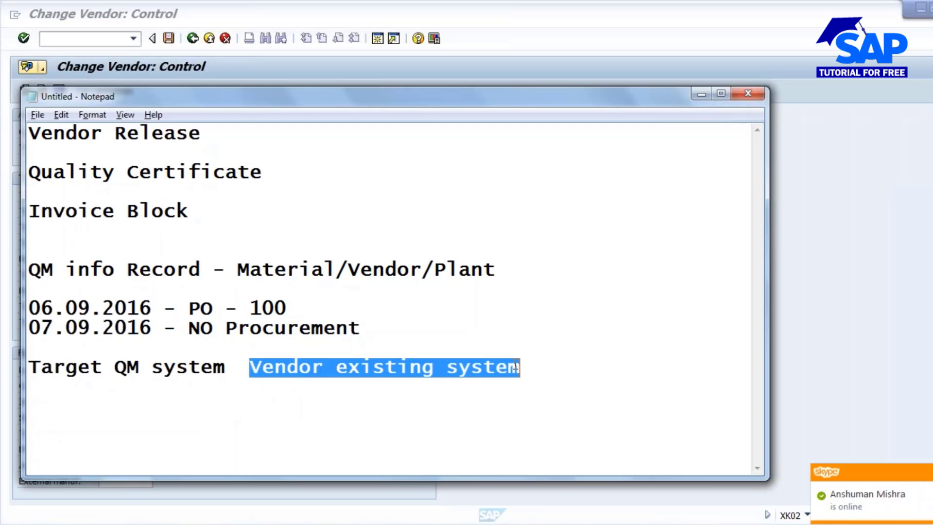
{"action": "left_click", "coordinate": [71, 391]}
{"action": "key", "text": "ctrl+v"}
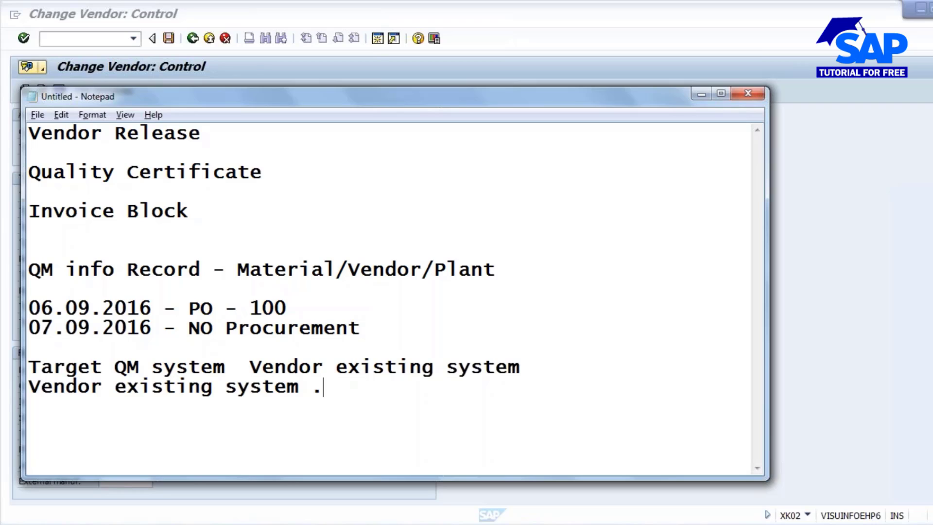
{"action": "type", "text": ">"}
{"action": "left_click_drag", "start_coordinate": [29, 367], "coordinate": [230, 369]}
{"action": "key", "text": "ctrl+c"}
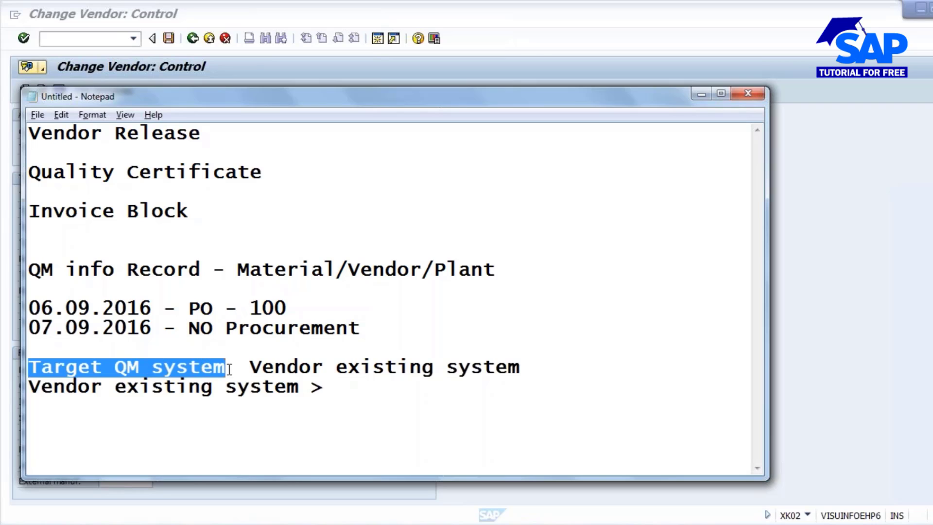
{"action": "left_click", "coordinate": [348, 391]}
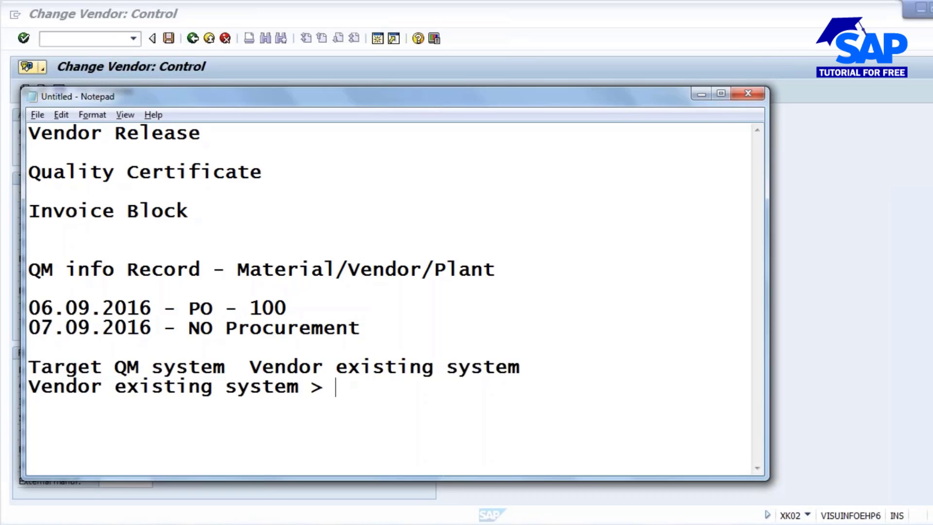
{"action": "key", "text": "ctrl+v"}
Step: Delete the joined target QM system and vendor existing system line above the comparison note
{"action": "left_click_drag", "start_coordinate": [249, 367], "coordinate": [510, 367]}
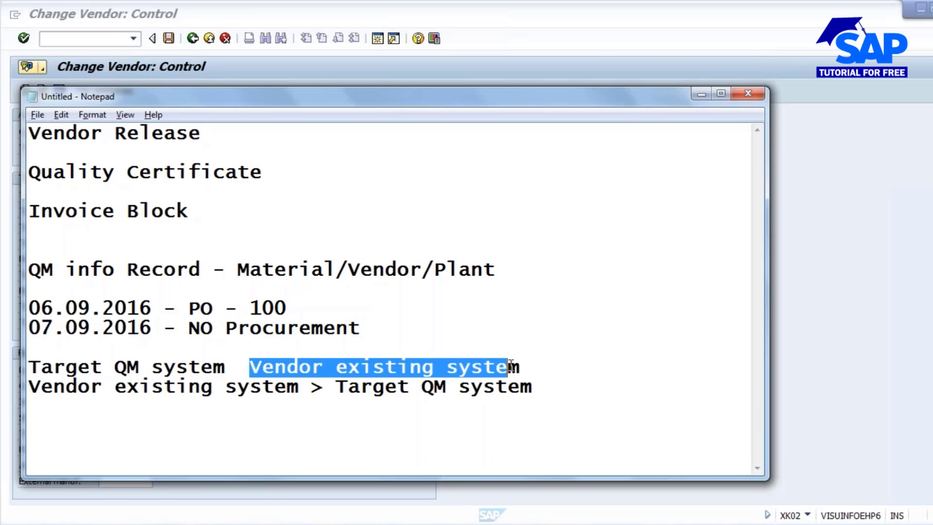
{"action": "key", "text": "Delete"}
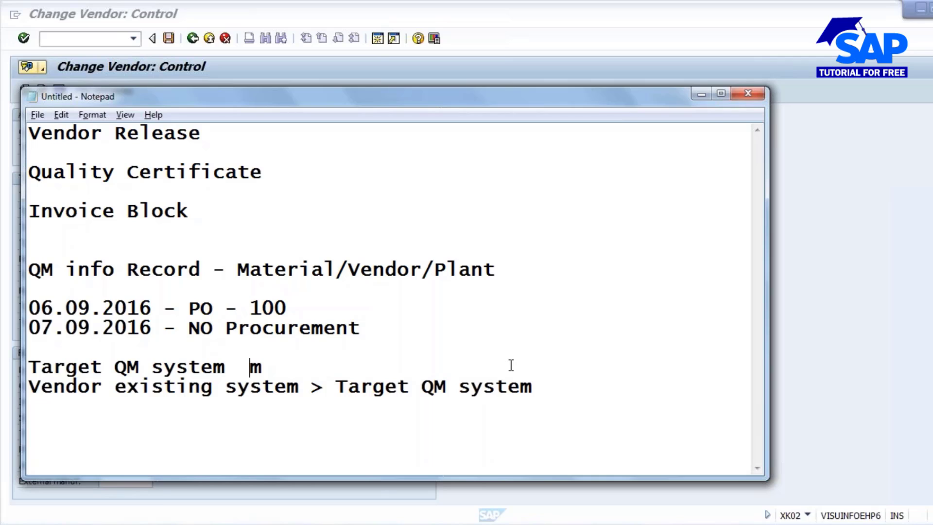
{"action": "key", "text": "Left"}
{"action": "key", "text": "Left"}
{"action": "key", "text": "Left"}
{"action": "key", "text": "Left"}
{"action": "key", "text": "Left"}
{"action": "key", "text": "Left"}
{"action": "key", "text": "Left"}
{"action": "key", "text": "Left"}
{"action": "key", "text": "Left"}
{"action": "key", "text": "Left"}
{"action": "key", "text": "Left"}
{"action": "key", "text": "Left"}
{"action": "key", "text": "Left"}
{"action": "key", "text": "Left"}
{"action": "key", "text": "Left"}
{"action": "key", "text": "Left"}
{"action": "key", "text": "Left"}
{"action": "key", "text": "Left"}
{"action": "key", "text": "Left"}
{"action": "key", "text": "Left"}
{"action": "key", "text": "Delete"}
{"action": "key", "text": "Delete"}
{"action": "key", "text": "Delete"}
{"action": "key", "text": "Delete"}
{"action": "key", "text": "Delete"}
{"action": "key", "text": "Delete"}
{"action": "key", "text": "Delete"}
{"action": "key", "text": "Delete"}
{"action": "key", "text": "Delete"}
{"action": "key", "text": "Delete"}
{"action": "key", "text": "Delete"}
{"action": "key", "text": "Delete"}
{"action": "key", "text": "Delete"}
{"action": "key", "text": "Delete"}
{"action": "key", "text": "Delete"}
{"action": "key", "text": "Delete"}
{"action": "key", "text": "Delete"}
{"action": "key", "text": "Delete"}
{"action": "key", "text": "Delete"}
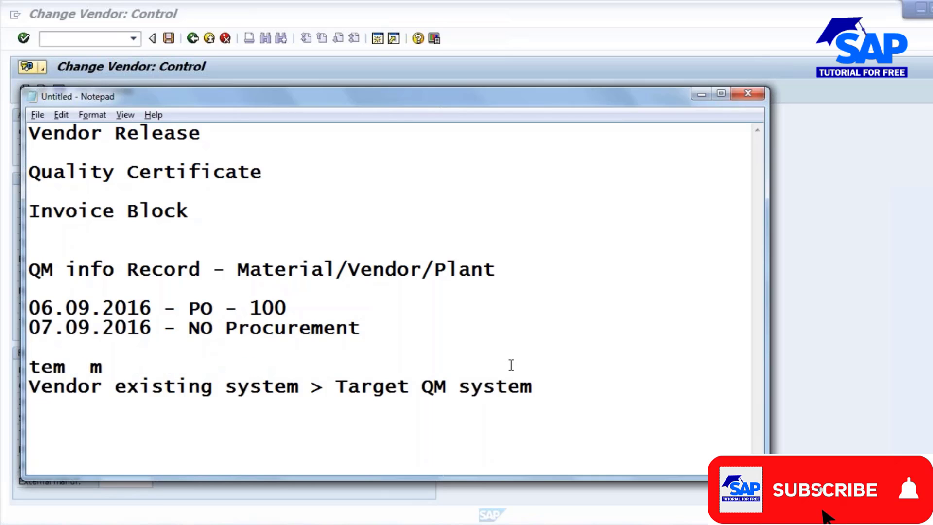
{"action": "key", "text": "Delete"}
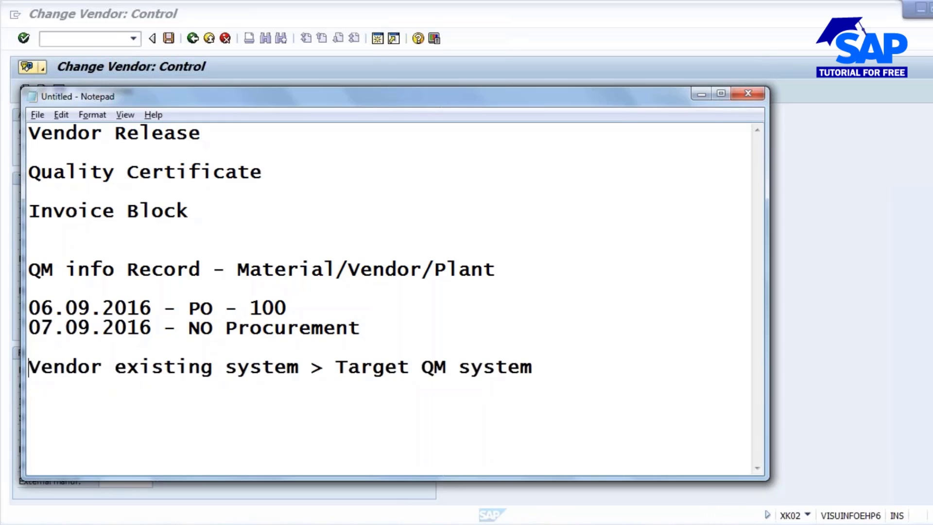
Step: Return to the vendor change session in SAP and save the vendor record
{"action": "left_click", "coordinate": [422, 523]}
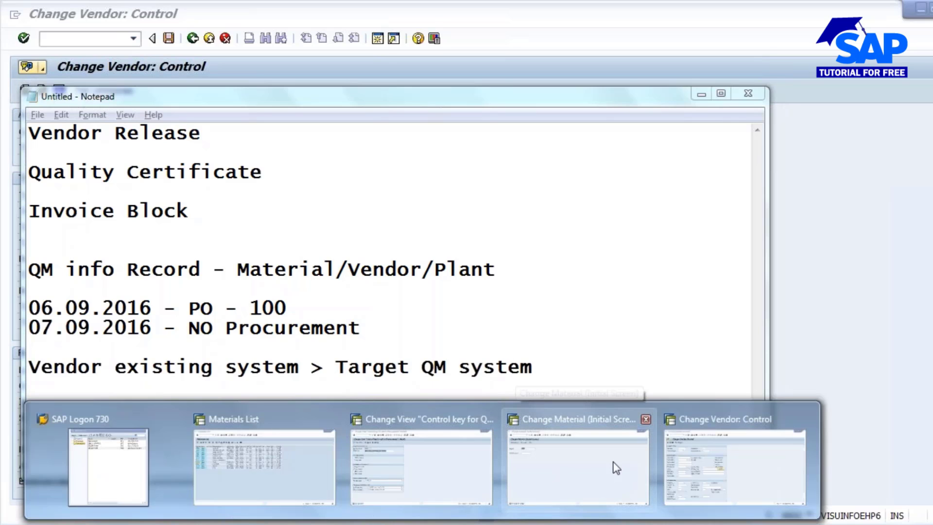
{"action": "left_click", "coordinate": [418, 462]}
{"action": "left_click", "coordinate": [422, 523]}
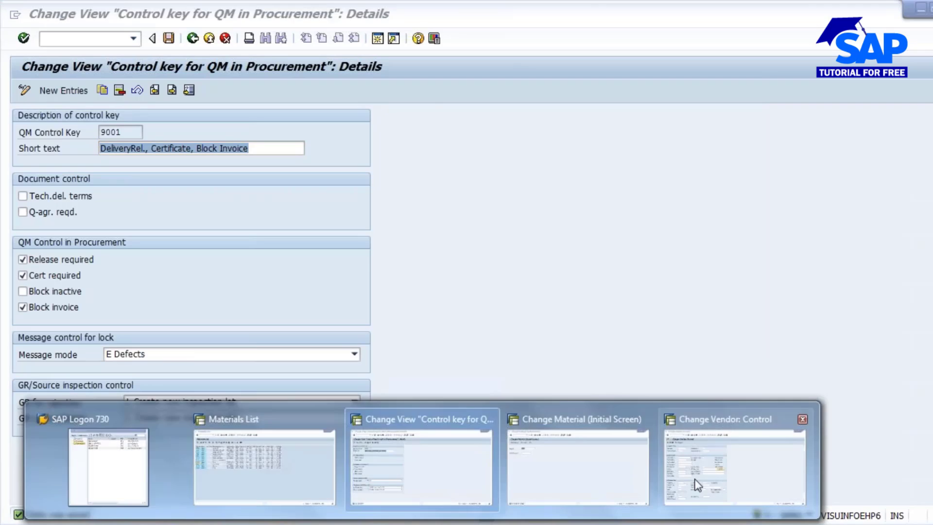
{"action": "left_click", "coordinate": [635, 462]}
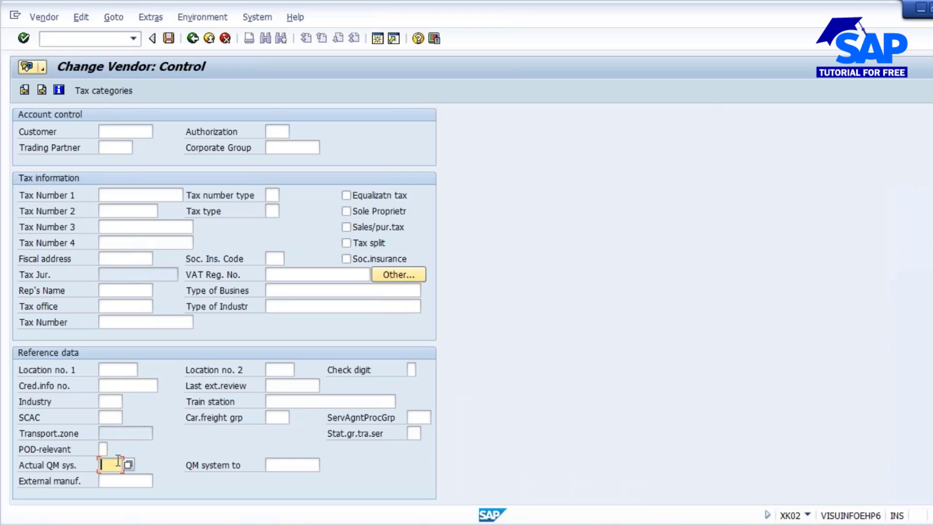
{"action": "left_click", "coordinate": [169, 38]}
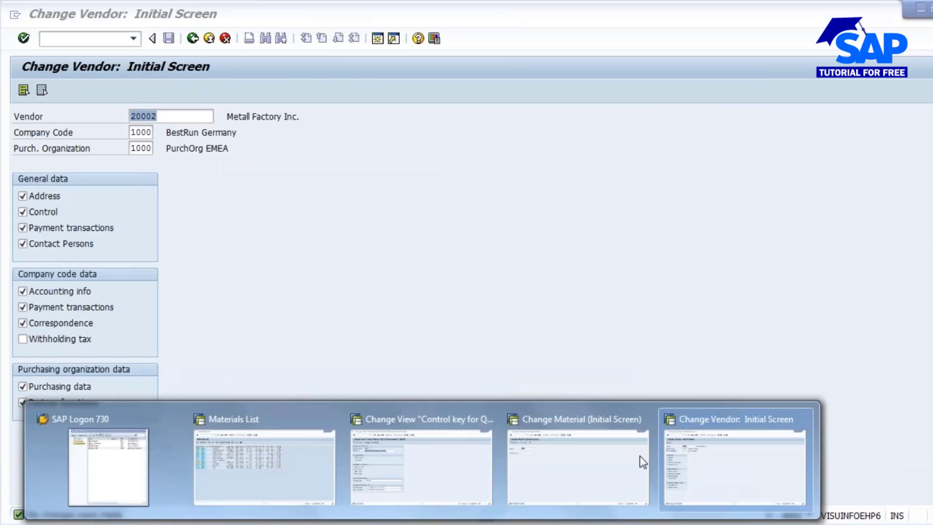
Step: Switch to the material change session and open purchase order creation with transaction ME21N
{"action": "left_click", "coordinate": [412, 458]}
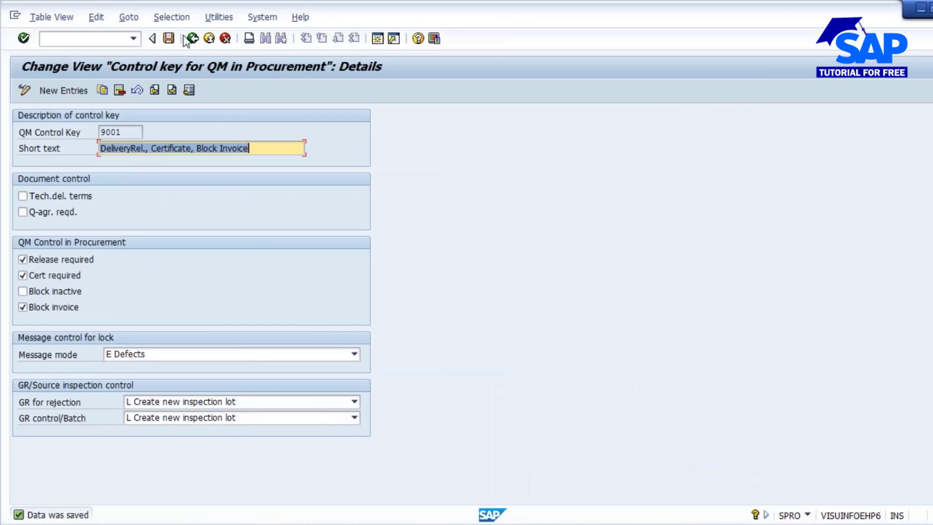
{"action": "left_click", "coordinate": [600, 453]}
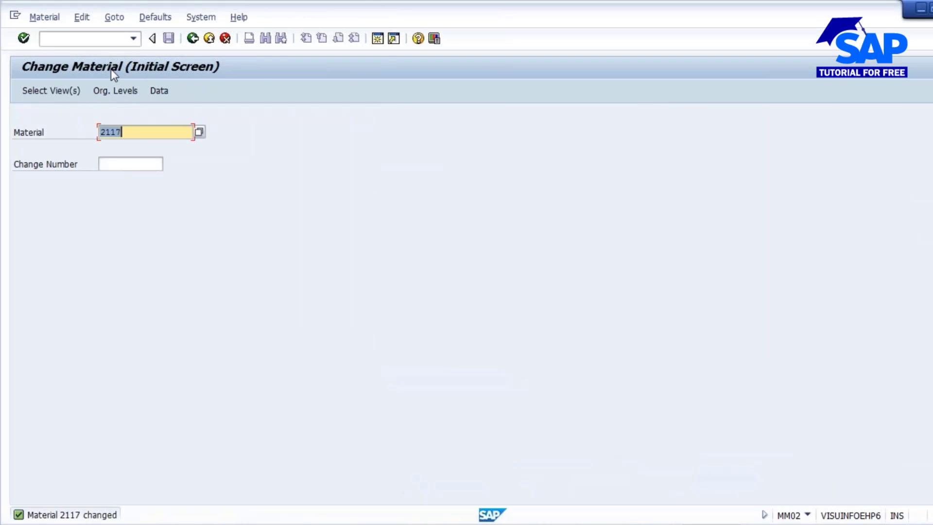
{"action": "left_click", "coordinate": [71, 38]}
{"action": "type", "text": "/nme21n"}
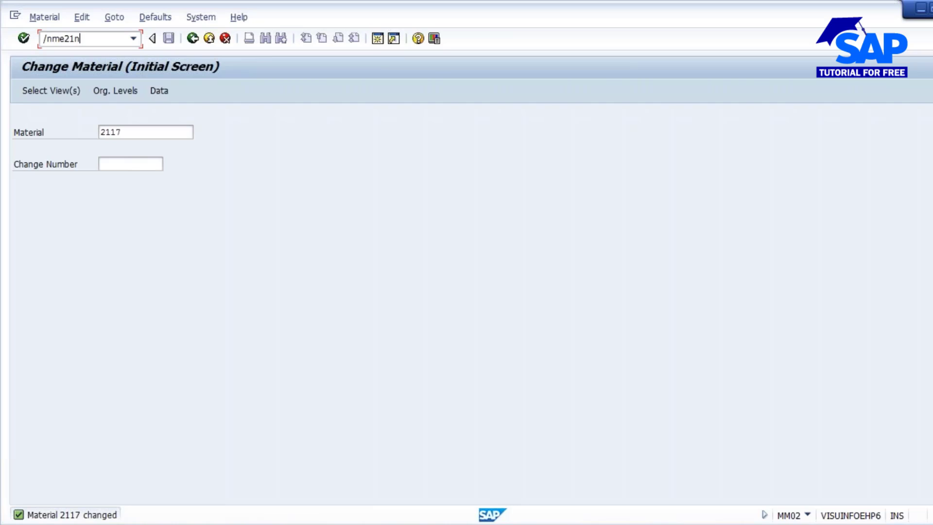
{"action": "key", "text": "Return"}
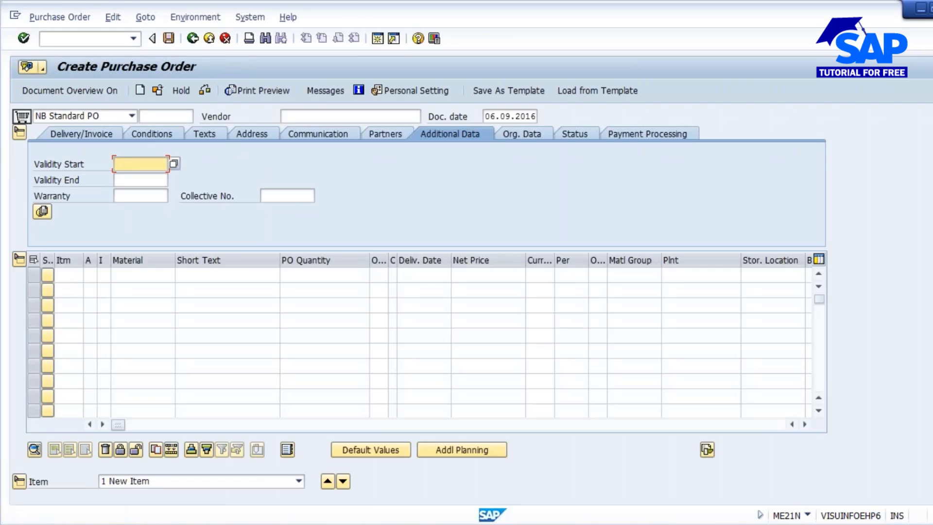
Step: Enter Metall Factory Inc. as the purchase order's vendor by its vendor number
{"action": "left_click", "coordinate": [319, 115]}
{"action": "type", "text": "2000"}
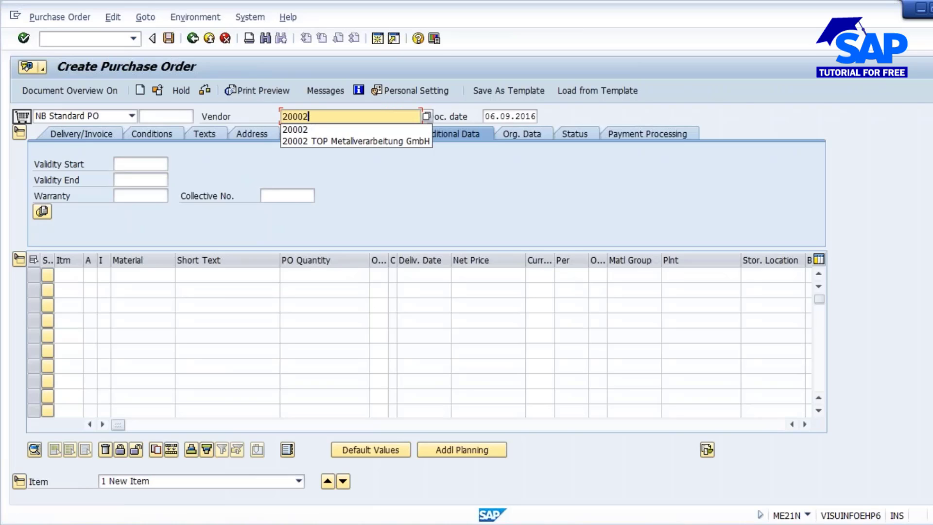
{"action": "type", "text": "2"}
{"action": "left_click", "coordinate": [293, 129]}
Step: Enter the order item with material 2117, PO quantity 50 and plant 1000
{"action": "left_click", "coordinate": [129, 273]}
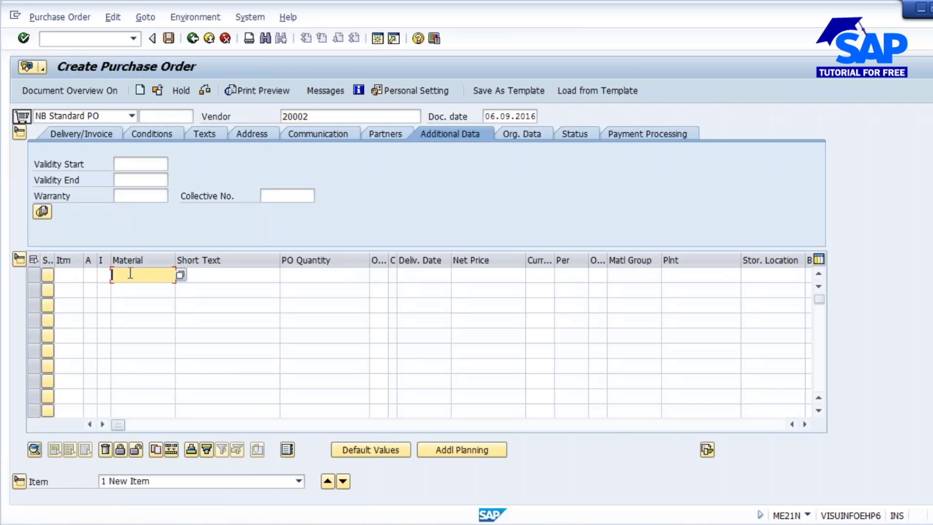
{"action": "left_click", "coordinate": [141, 289]}
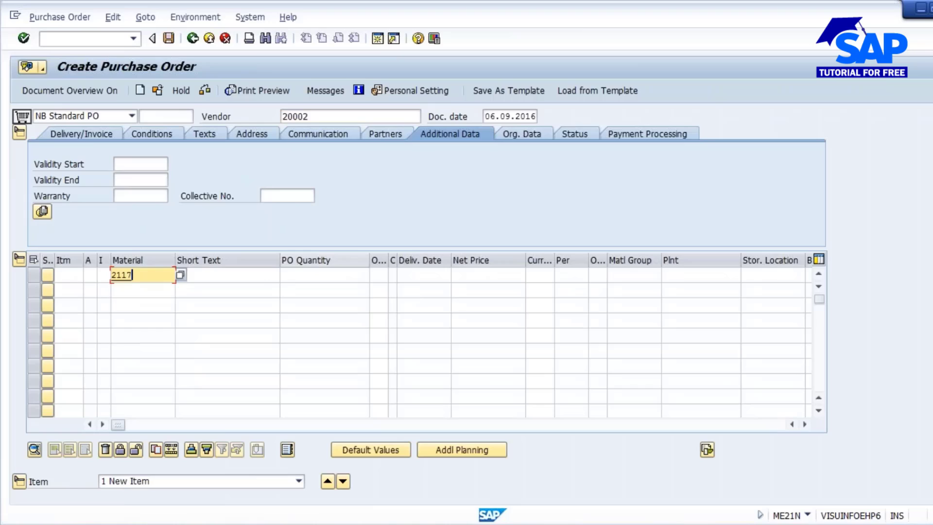
{"action": "left_click", "coordinate": [314, 273]}
{"action": "key", "text": "Down"}
{"action": "key", "text": "Return"}
{"action": "left_click", "coordinate": [673, 278]}
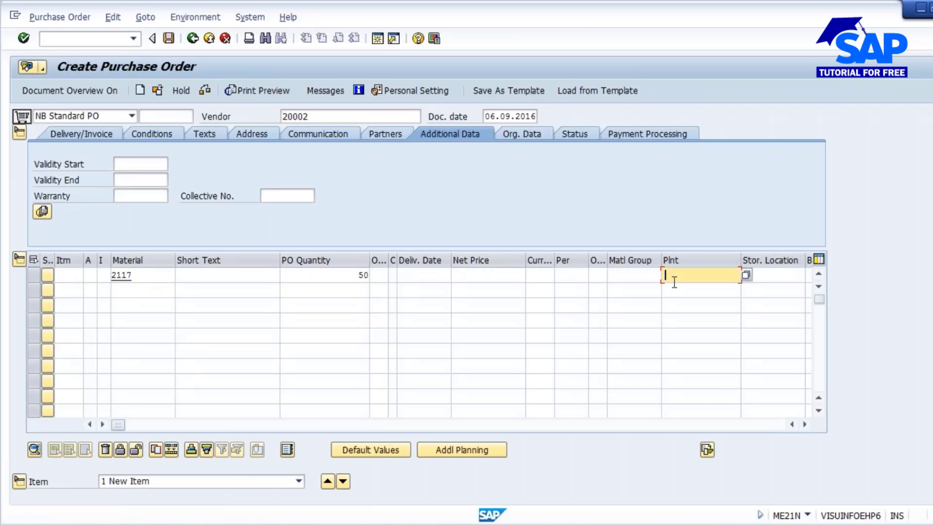
{"action": "left_click", "coordinate": [674, 291]}
{"action": "key", "text": "Return"}
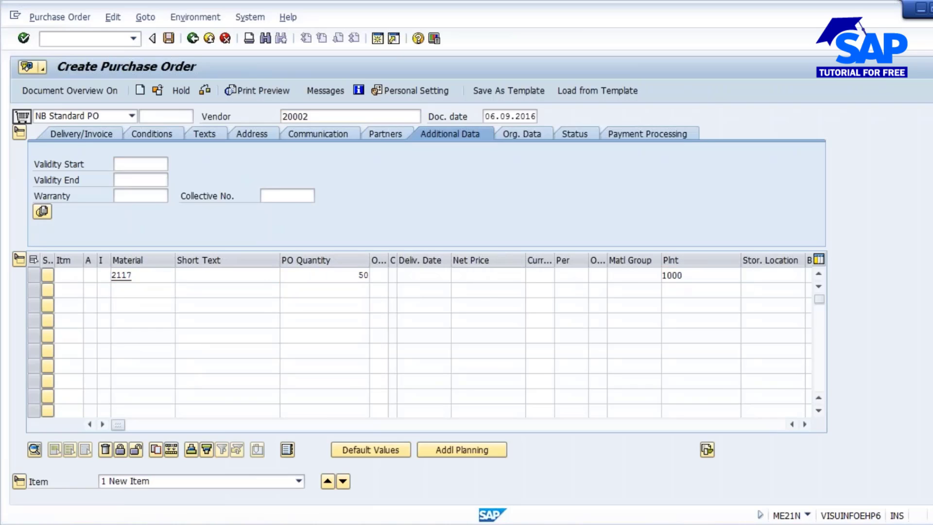
Step: Enter 000 as the purchasing group in the purchase order's organizational data
{"action": "left_click", "coordinate": [125, 178]}
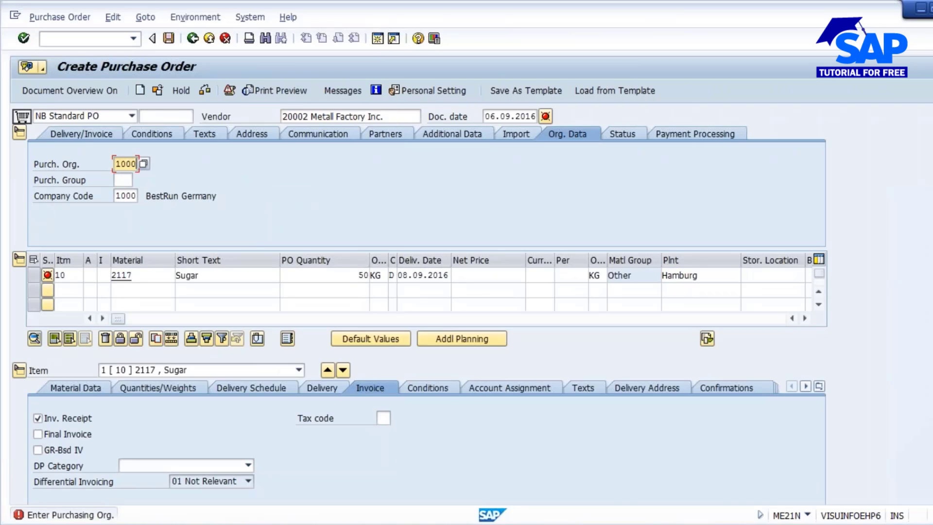
{"action": "left_click", "coordinate": [126, 179]}
{"action": "left_click", "coordinate": [129, 193]}
{"action": "key", "text": "Return"}
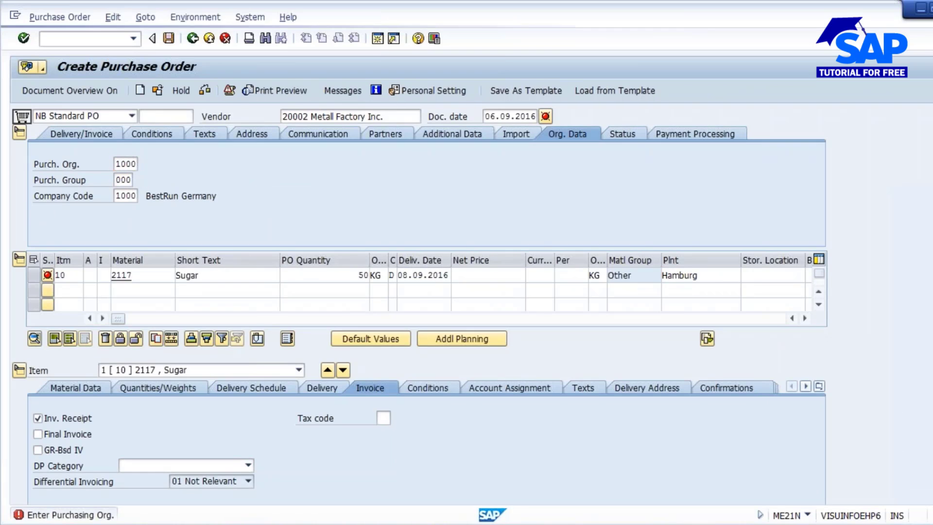
Step: Set the PBXX gross price of the Sugar item to 10 EUR per KG
{"action": "left_click", "coordinate": [260, 370]}
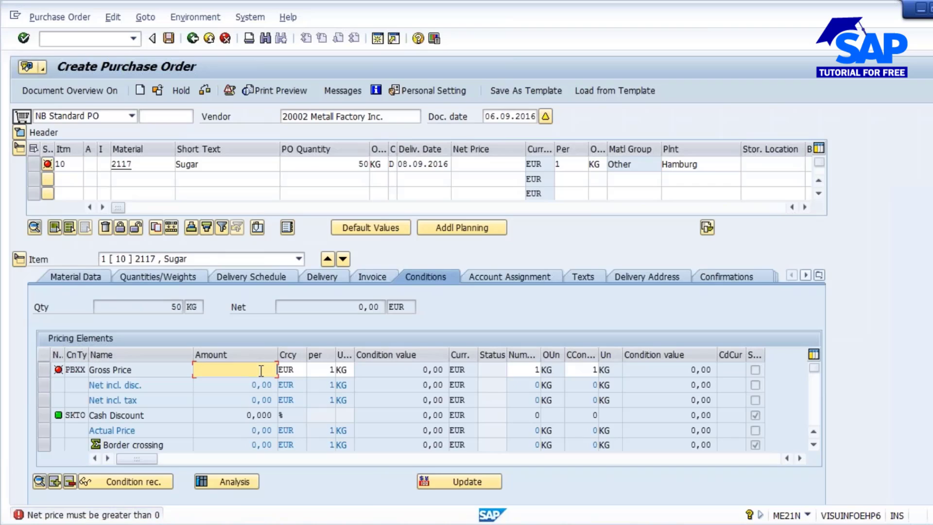
{"action": "type", "text": "10"}
{"action": "key", "text": "Return"}
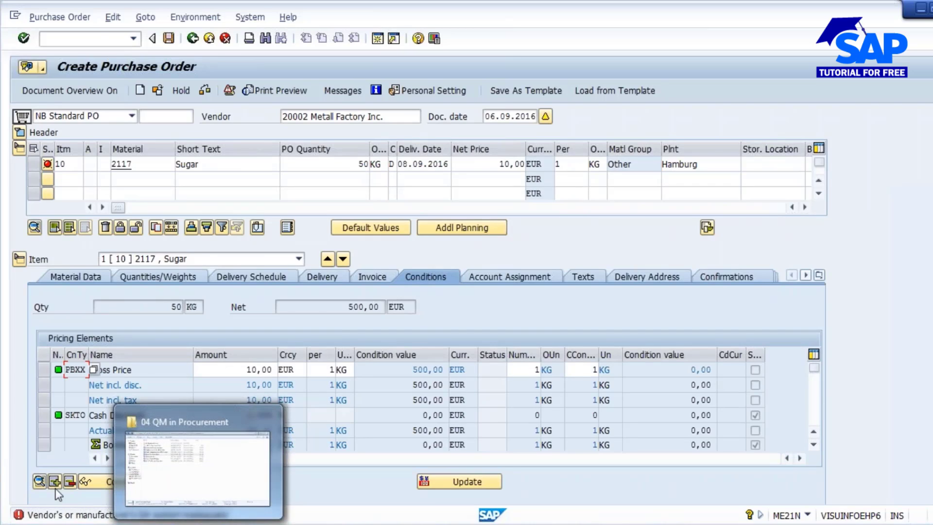
{"action": "left_click", "coordinate": [466, 165]}
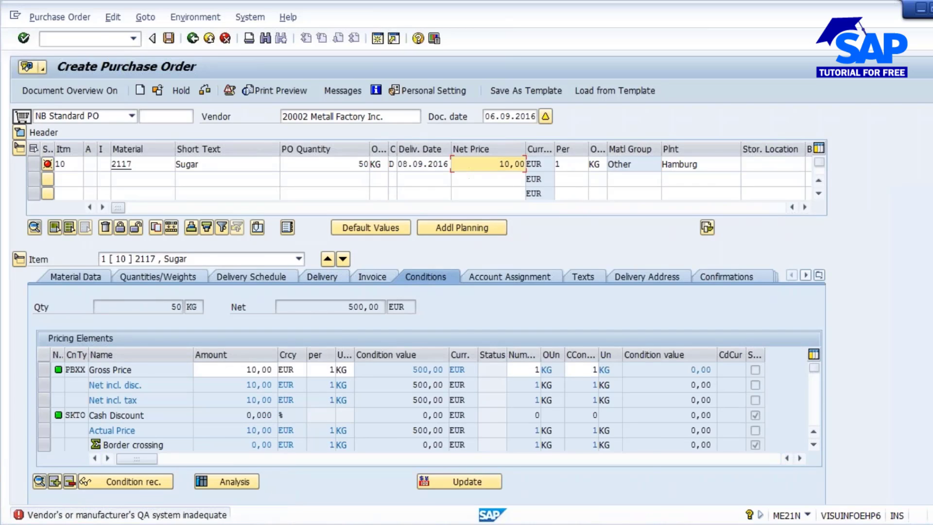
Step: Switch to the QM in Procurement presentation in PowerPoint and show slide 12, SKIP for Certification
{"action": "mouse_move", "coordinate": [556, 524]}
{"action": "left_click", "coordinate": [549, 420]}
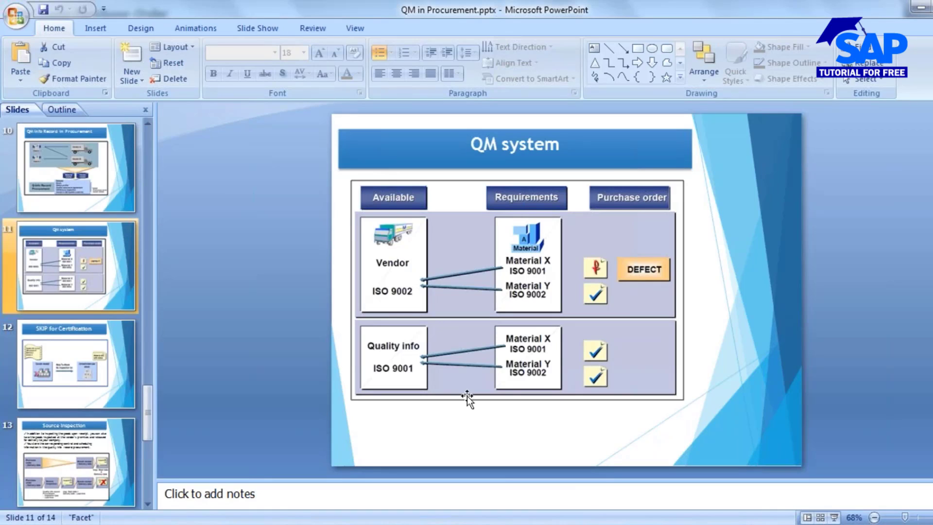
{"action": "left_click", "coordinate": [76, 365]}
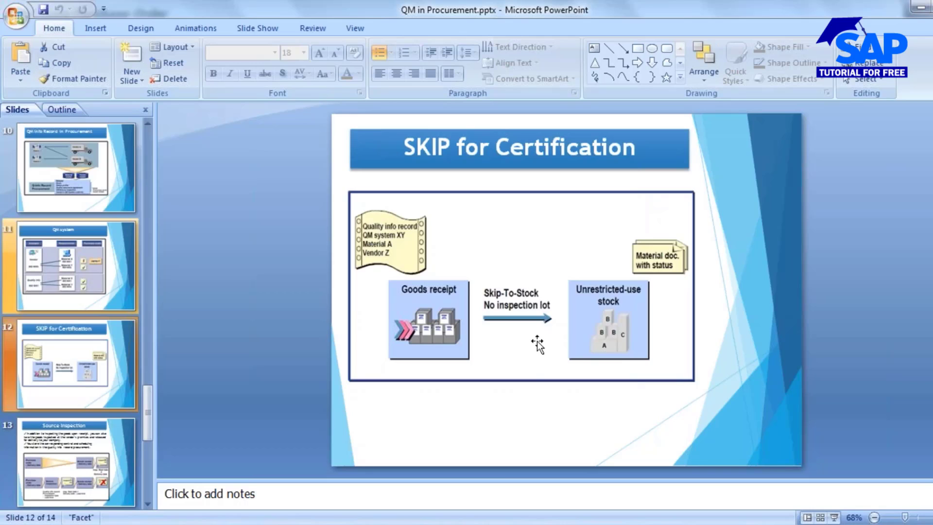
Step: Switch to Notepad and delete all notes below Invoice Block, from the QM info Record line to the QM system comparison
{"action": "key", "text": "alt+Tab"}
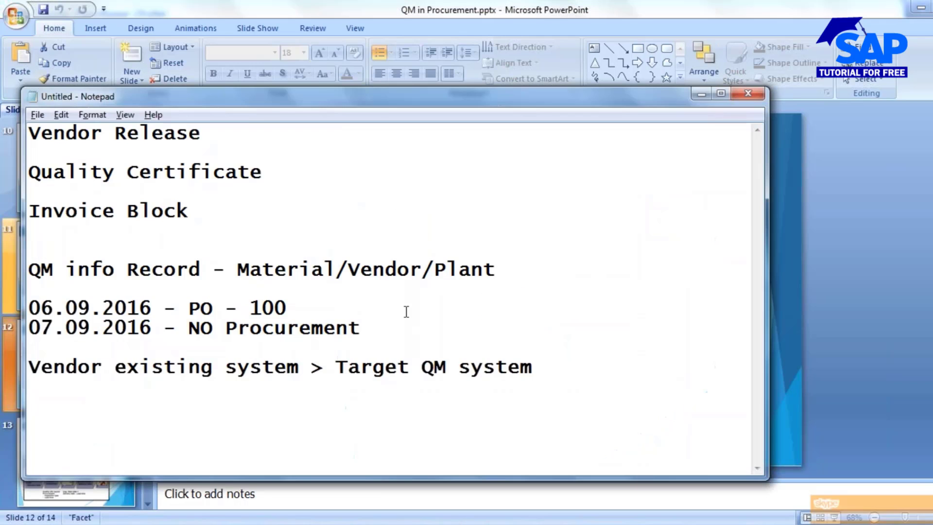
{"action": "left_click_drag", "start_coordinate": [562, 366], "coordinate": [17, 134]}
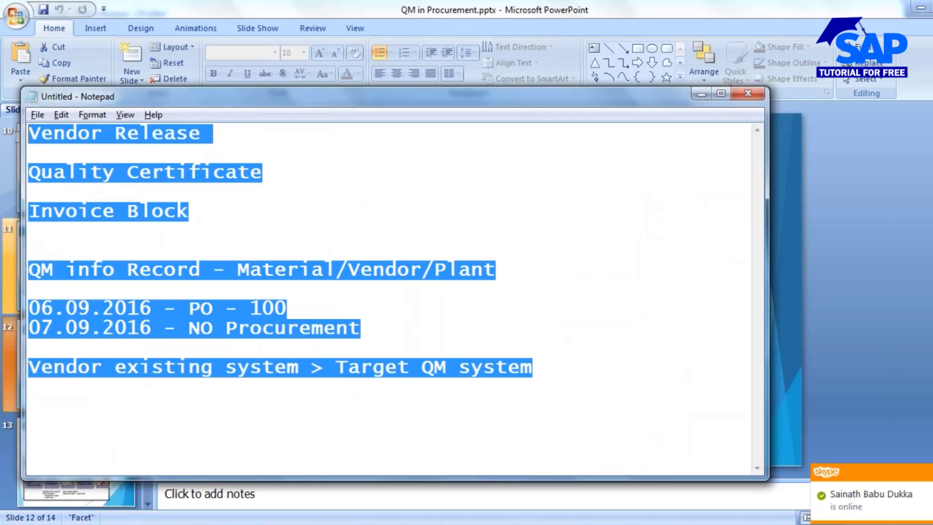
{"action": "left_click", "coordinate": [182, 231]}
{"action": "left_click_drag", "start_coordinate": [29, 270], "coordinate": [574, 392]}
{"action": "key", "text": "Delete"}
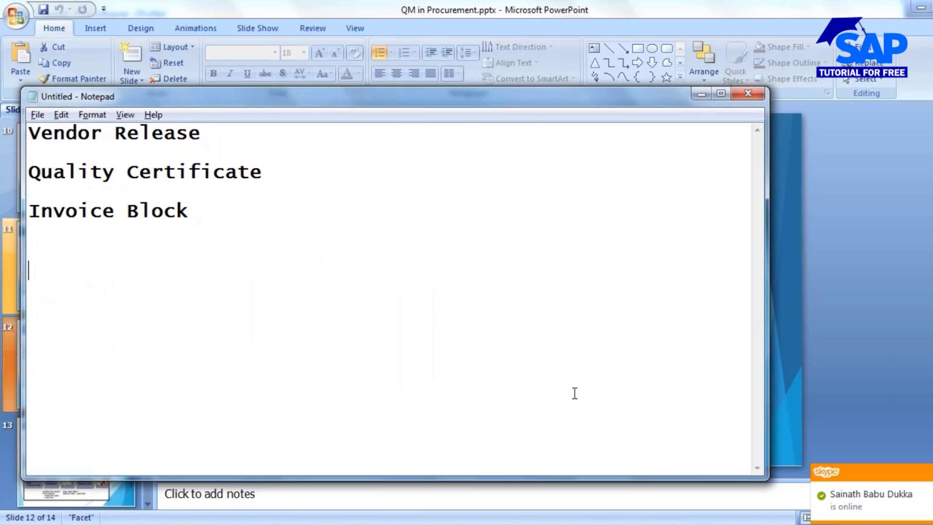
Step: Add the note lines "Material - A", "Vendor - X" and "Vendor - Y" below Invoice Block
{"action": "type", "text": "Material"}
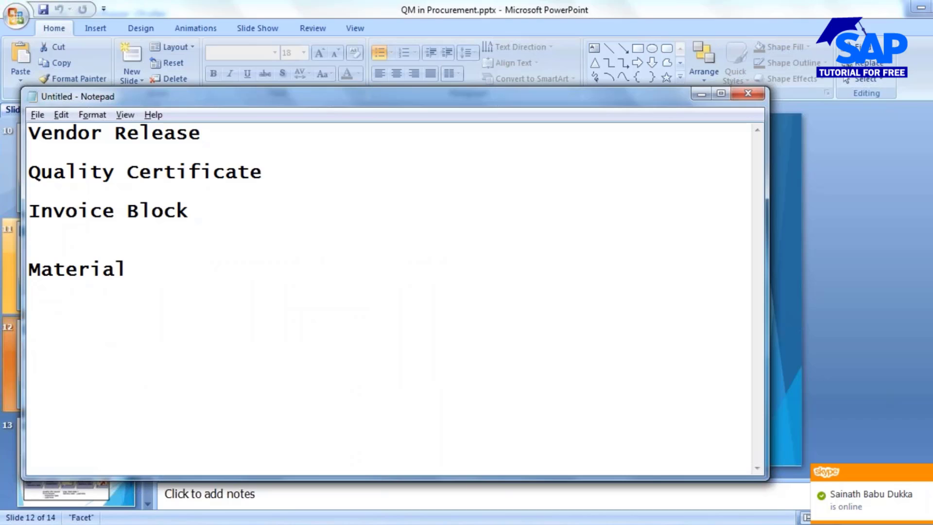
{"action": "type", "text": " - A"}
{"action": "key", "text": "Return"}
{"action": "key", "text": "Return"}
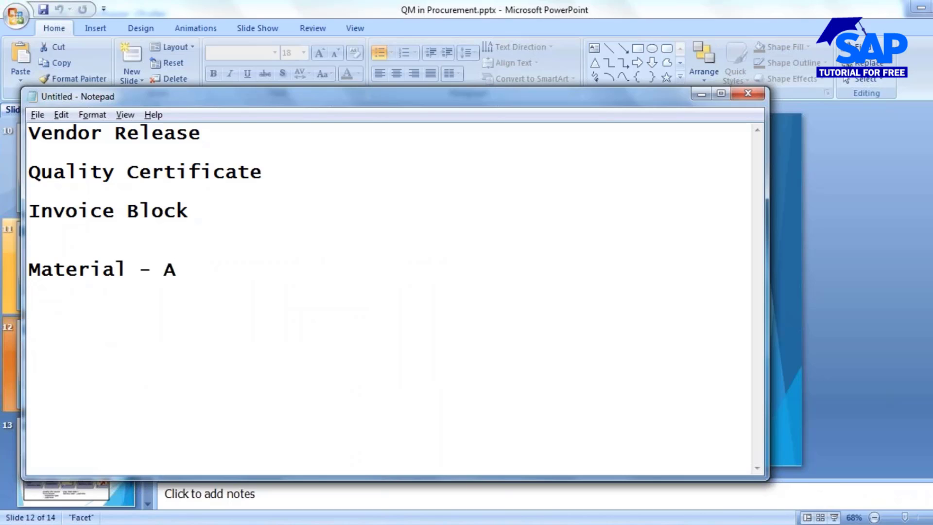
{"action": "type", "text": "Vendor "}
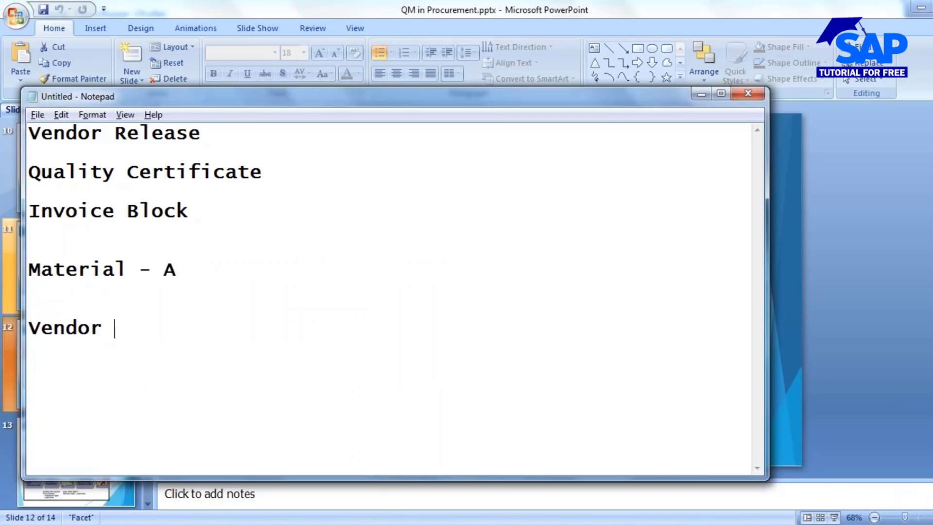
{"action": "type", "text": "- X"}
{"action": "key", "text": "Return"}
{"action": "type", "text": "Vendor -"}
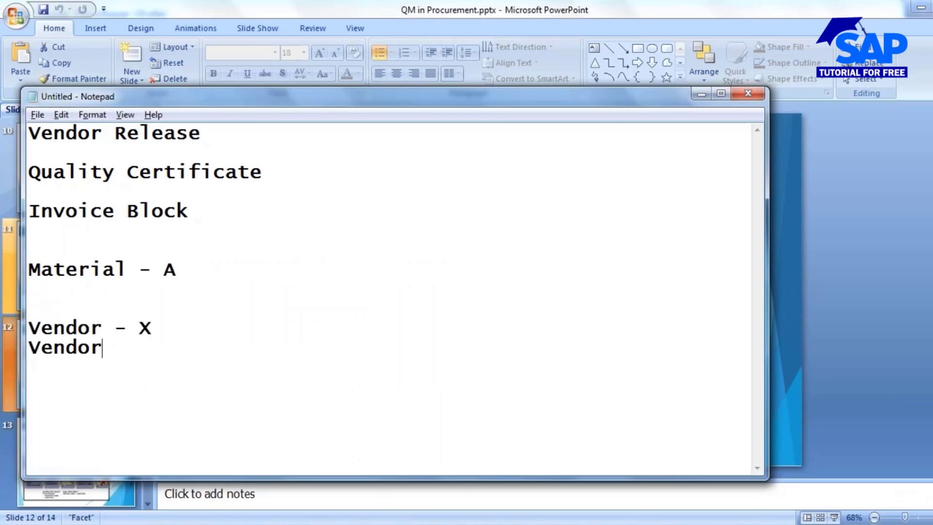
{"action": "type", "text": " Y"}
Step: Extend the Vendor - X line with "- QS - no Inspection"
{"action": "left_click", "coordinate": [175, 328]}
{"action": "type", "text": "- QS -"}
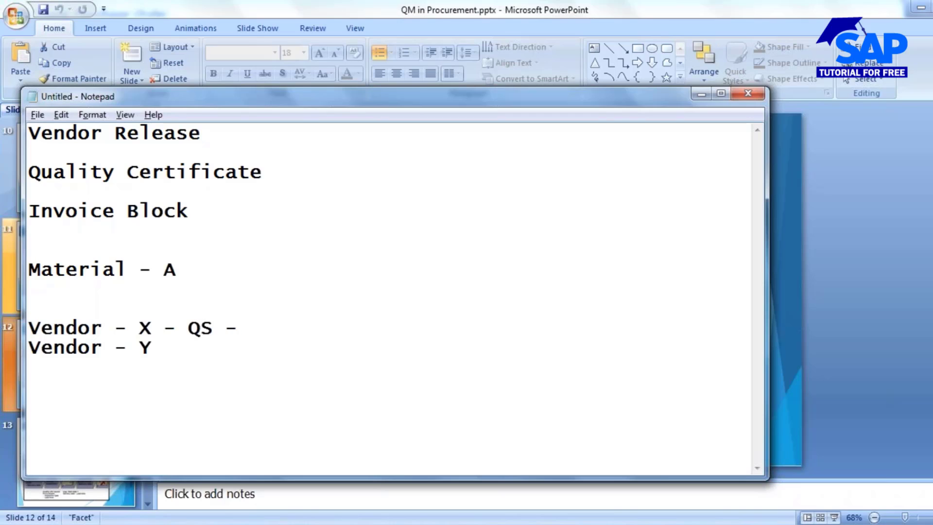
{"action": "double_click", "coordinate": [187, 327]}
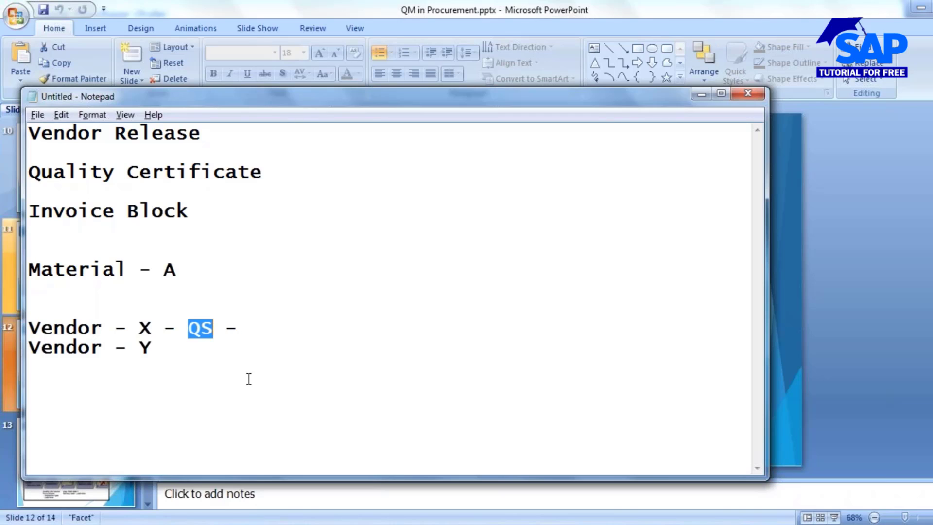
{"action": "left_click", "coordinate": [254, 335]}
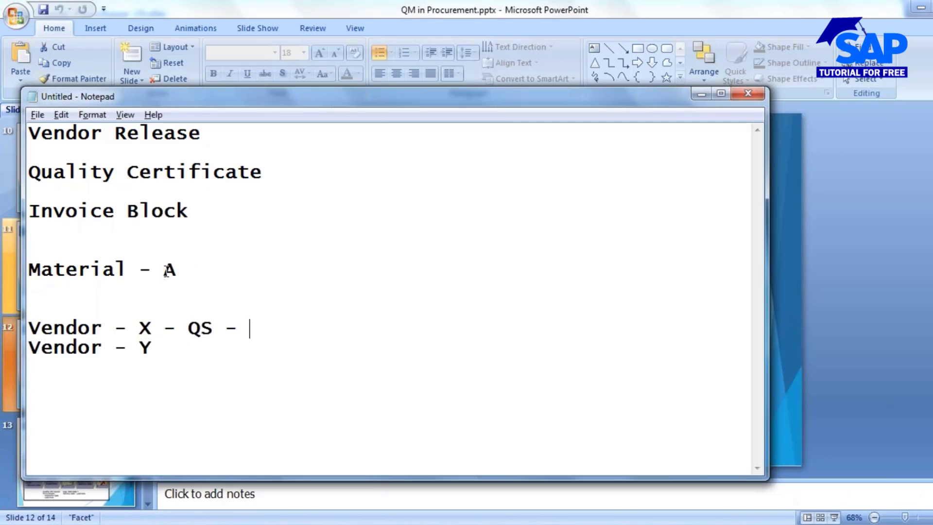
{"action": "left_click", "coordinate": [153, 333]}
{"action": "left_click_drag", "start_coordinate": [153, 333], "coordinate": [114, 333]}
{"action": "left_click", "coordinate": [267, 331]}
{"action": "type", "text": "no I"}
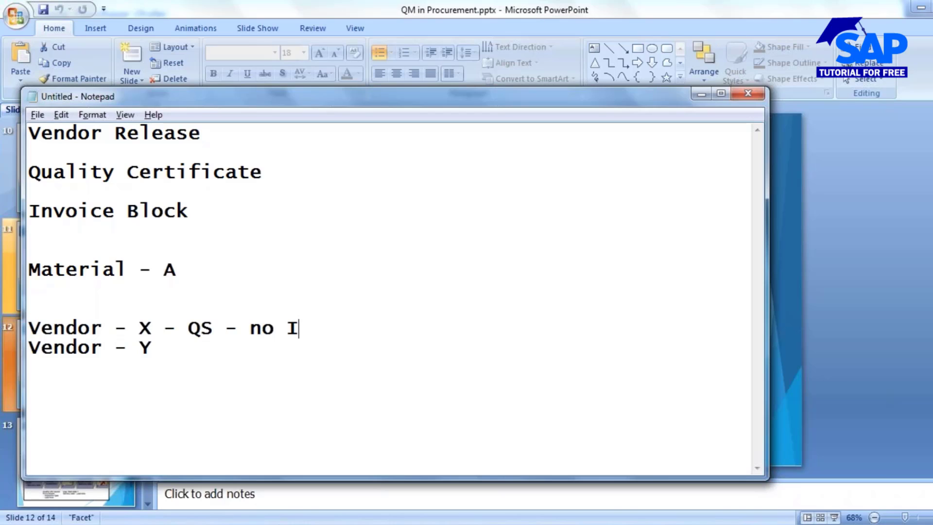
{"action": "type", "text": "nspection"}
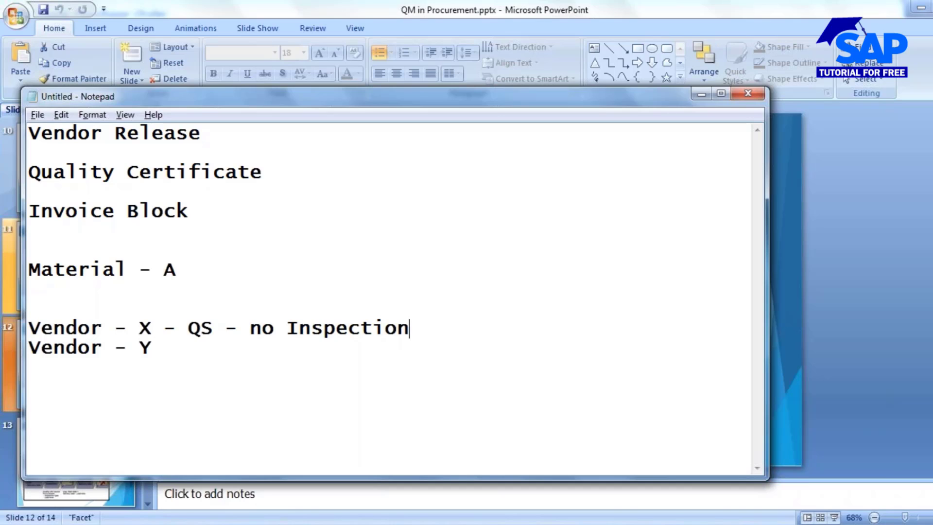
Step: Extend the Vendor - Y line with "- no QS - Inspection"
{"action": "left_click_drag", "start_coordinate": [163, 270], "coordinate": [188, 270]}
{"action": "left_click_drag", "start_coordinate": [139, 347], "coordinate": [170, 347]}
{"action": "left_click", "coordinate": [170, 348]}
{"action": "type", "text": "- no QS - "}
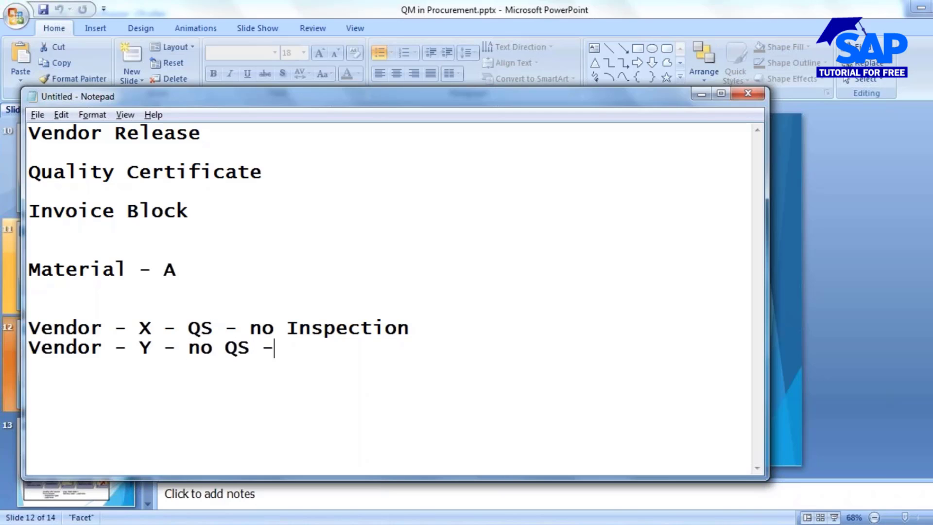
{"action": "type", "text": "Inspection"}
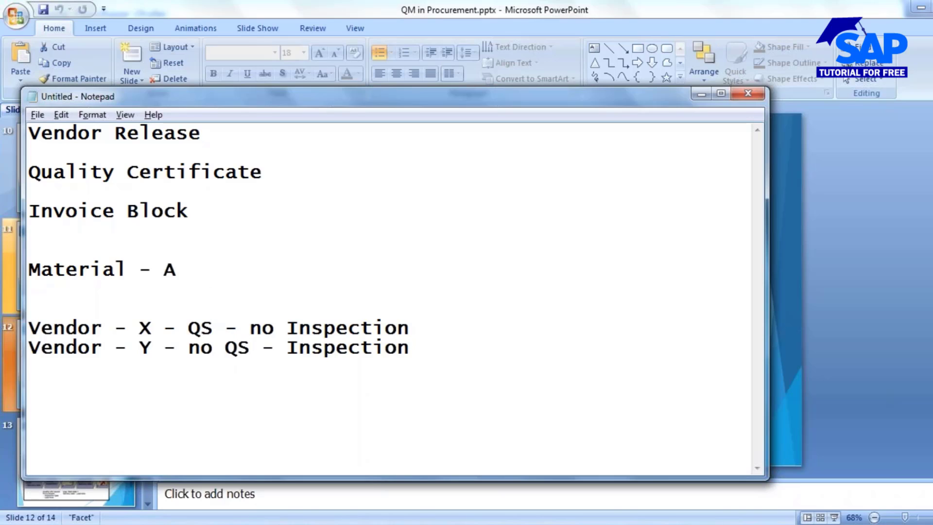
Step: Switch to PowerPoint and align the SKIP for Certification title text vertically to the middle
{"action": "key", "text": "alt+Tab"}
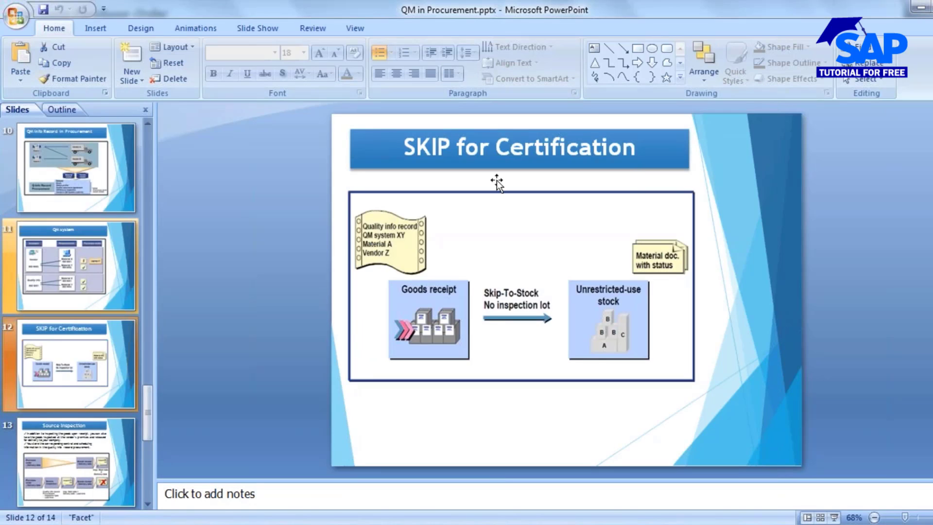
{"action": "left_click_drag", "start_coordinate": [405, 148], "coordinate": [641, 153]}
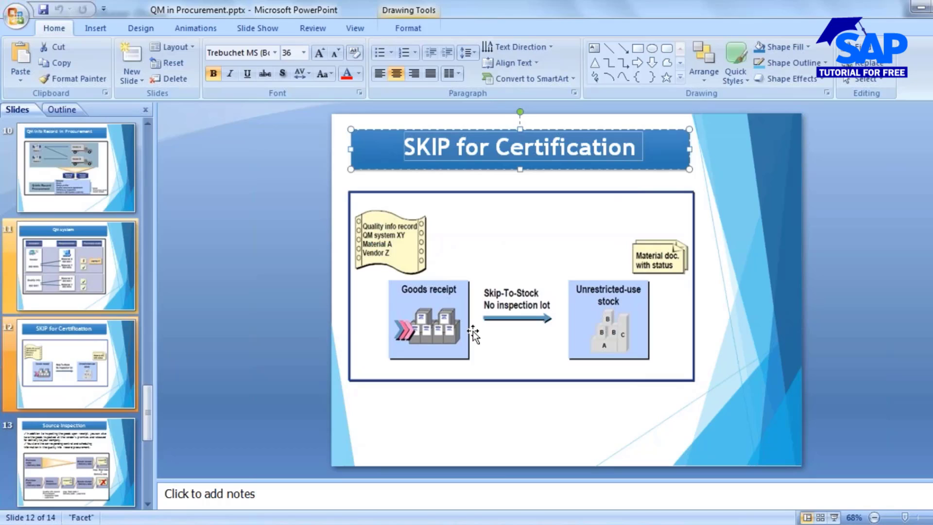
{"action": "left_click", "coordinate": [514, 62]}
{"action": "left_click", "coordinate": [543, 137]}
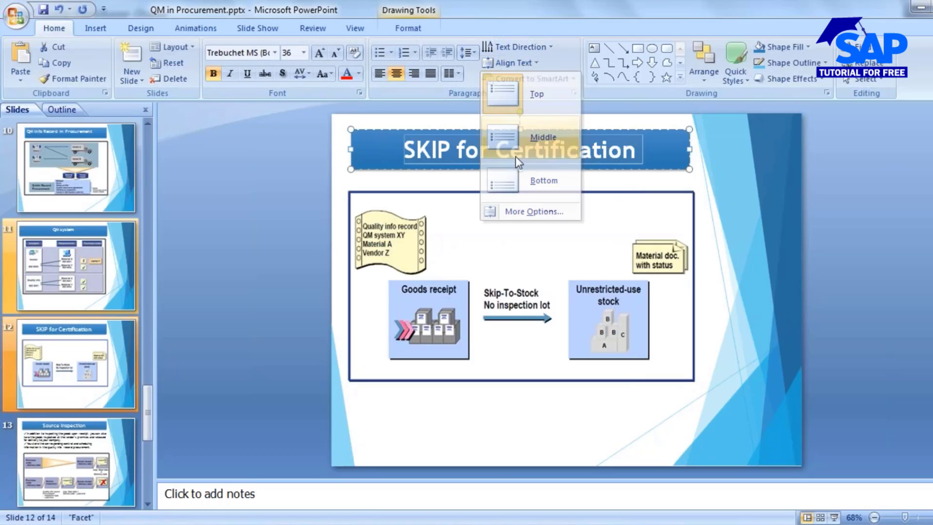
{"action": "left_click", "coordinate": [468, 281]}
Step: Leave the presentation and notes and switch to the vendor change session in SAP
{"action": "key", "text": "alt+Tab"}
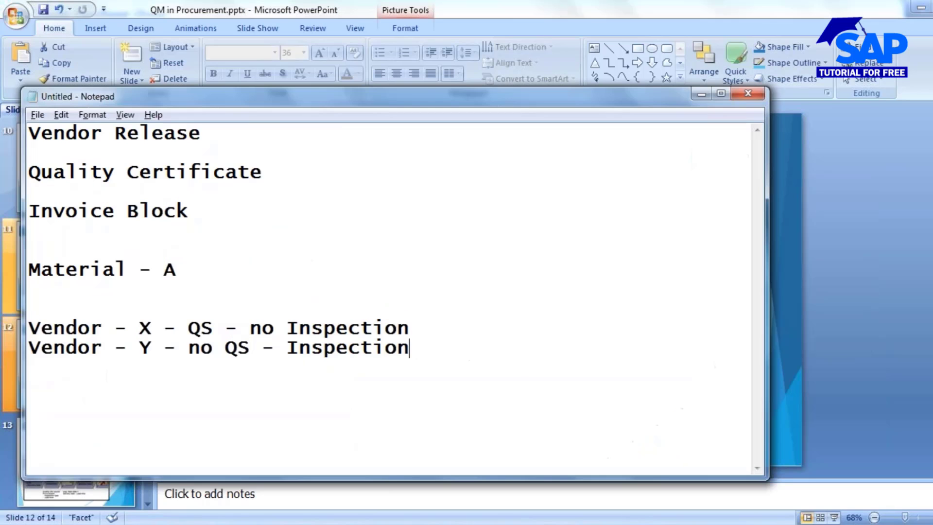
{"action": "left_click", "coordinate": [421, 524]}
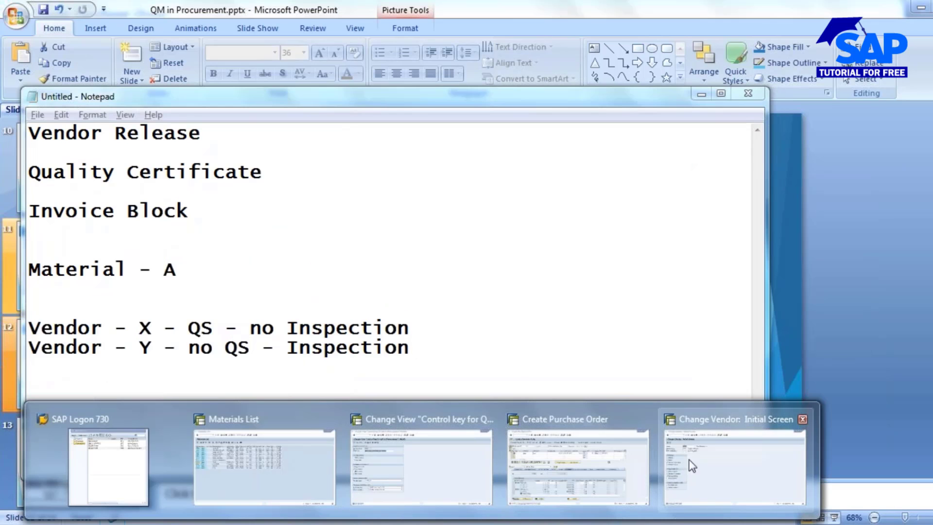
{"action": "left_click", "coordinate": [440, 445]}
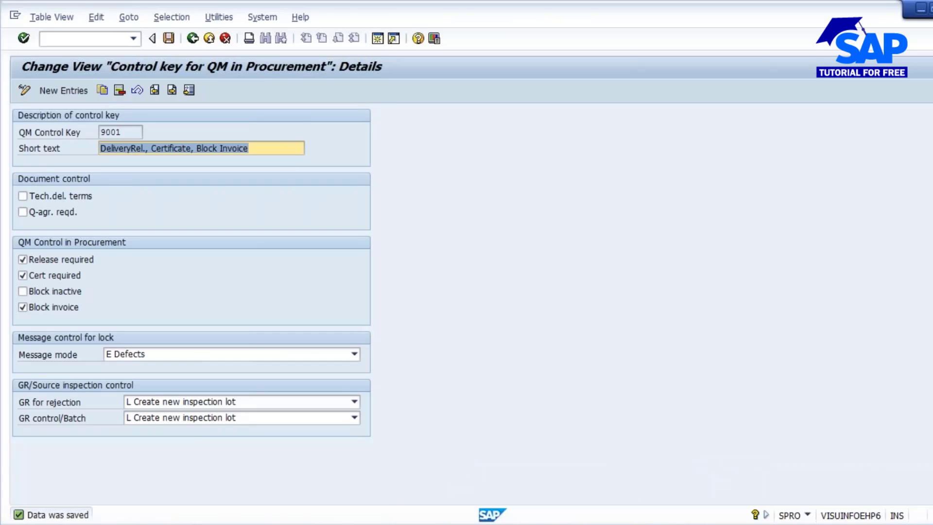
{"action": "left_click", "coordinate": [421, 524]}
{"action": "left_click", "coordinate": [700, 454]}
Step: Start transaction QI02 and open the inspection control data for material 2117, vendor Metall Factory Inc. and plant 1000
{"action": "left_click", "coordinate": [98, 43]}
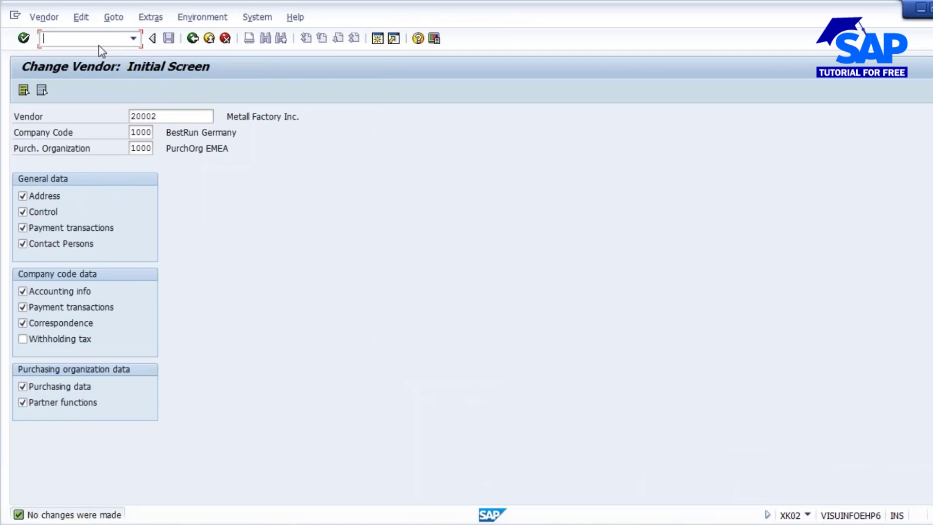
{"action": "type", "text": "/nqi02"}
{"action": "key", "text": "Return"}
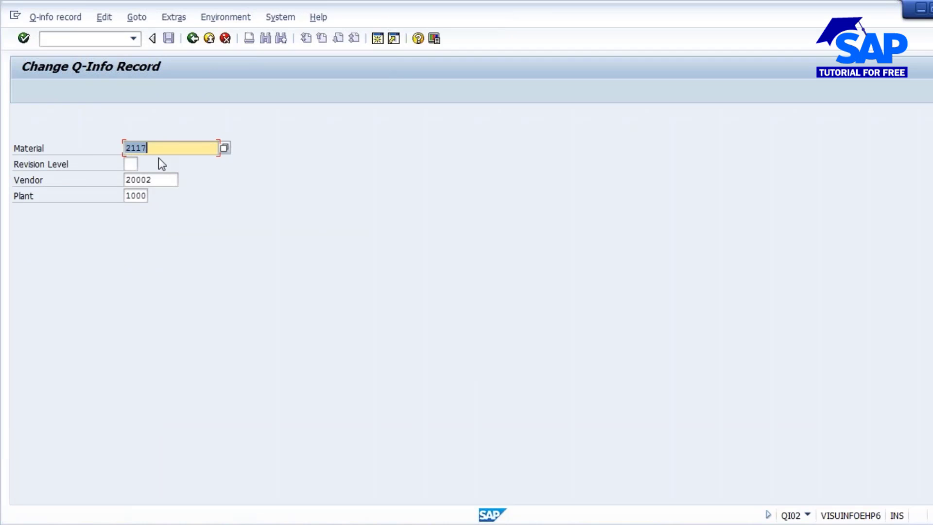
{"action": "key", "text": "Return"}
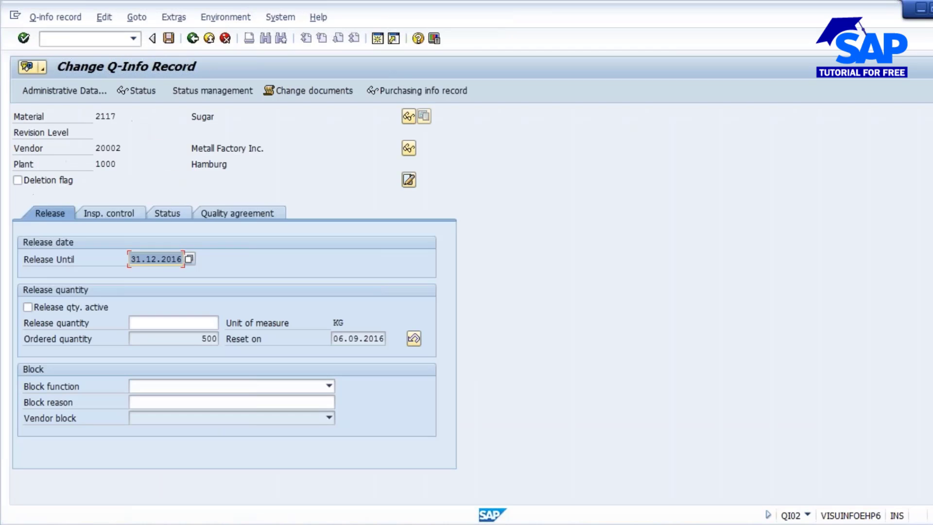
{"action": "left_click", "coordinate": [113, 215]}
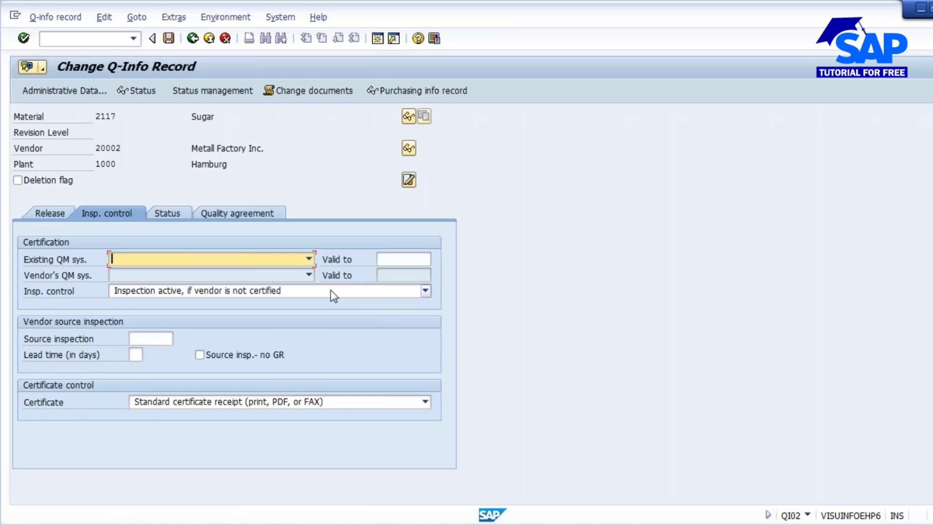
Step: Set the inspection control in the Q-info record for material 2117 to "No inspection" and save the record
{"action": "left_click", "coordinate": [223, 291]}
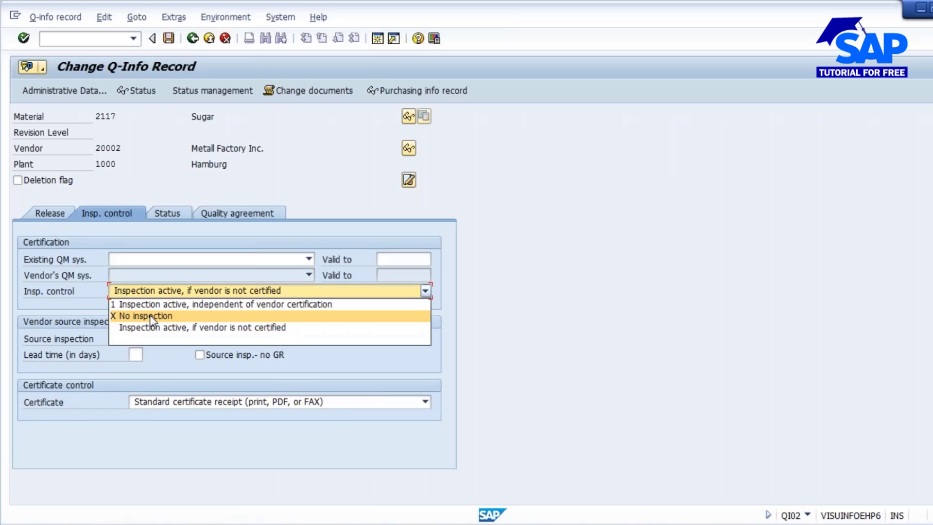
{"action": "left_click", "coordinate": [150, 314]}
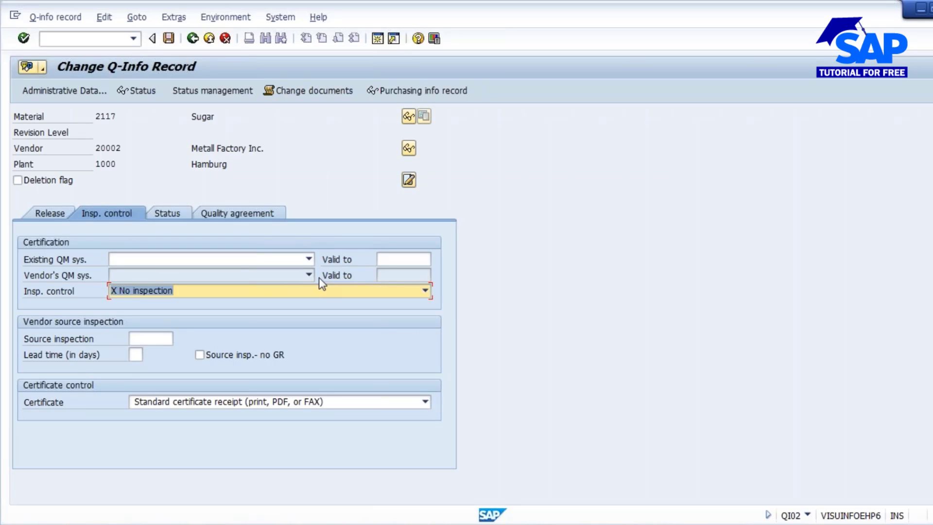
{"action": "double_click", "coordinate": [103, 117]}
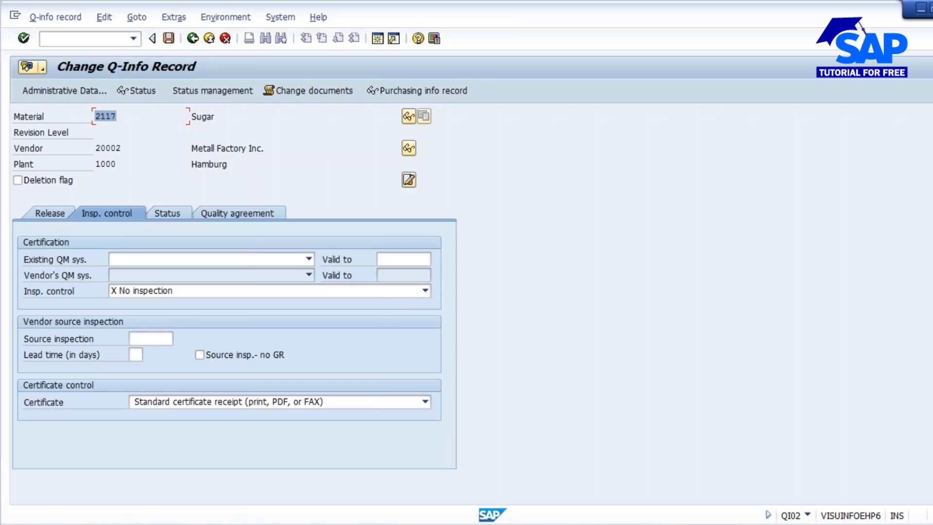
{"action": "double_click", "coordinate": [99, 149]}
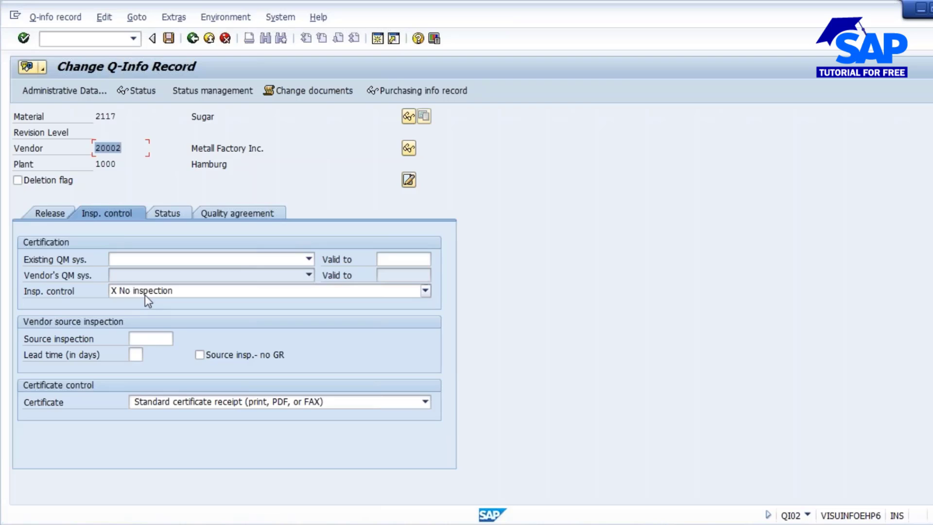
{"action": "left_click", "coordinate": [168, 38]}
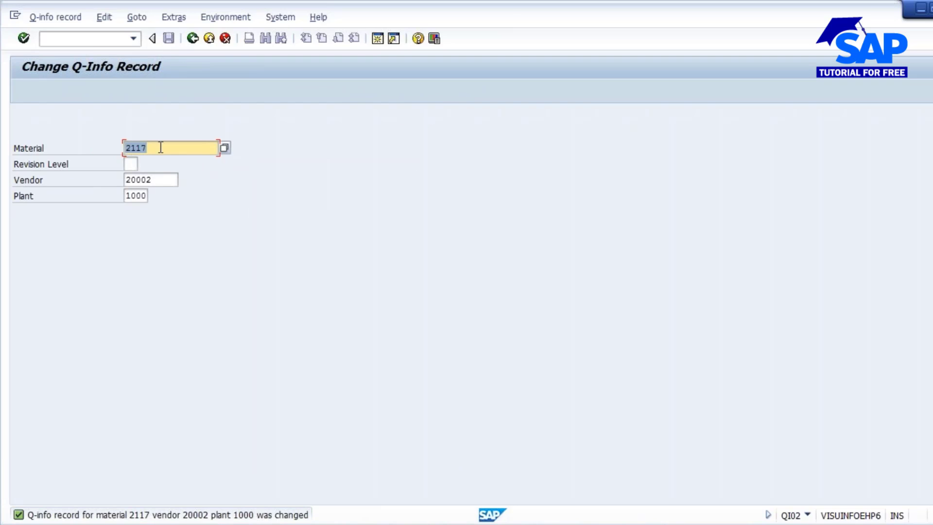
Step: Start transaction MM02 and open the quality management view of material 2117 for plant 1000
{"action": "left_click_drag", "start_coordinate": [166, 150], "coordinate": [76, 150]}
{"action": "key", "text": "ctrl+c"}
{"action": "left_click", "coordinate": [73, 36]}
{"action": "type", "text": "/nm"}
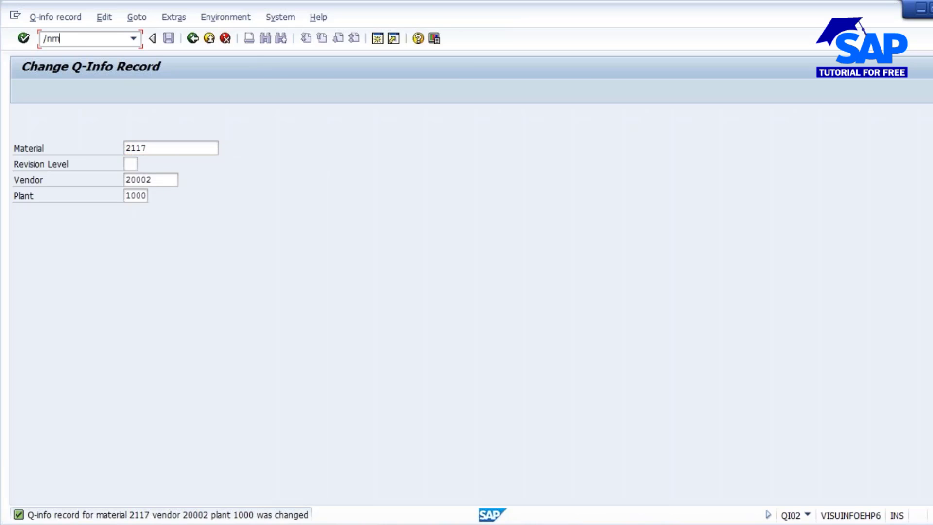
{"action": "type", "text": "m02"}
{"action": "key", "text": "Return"}
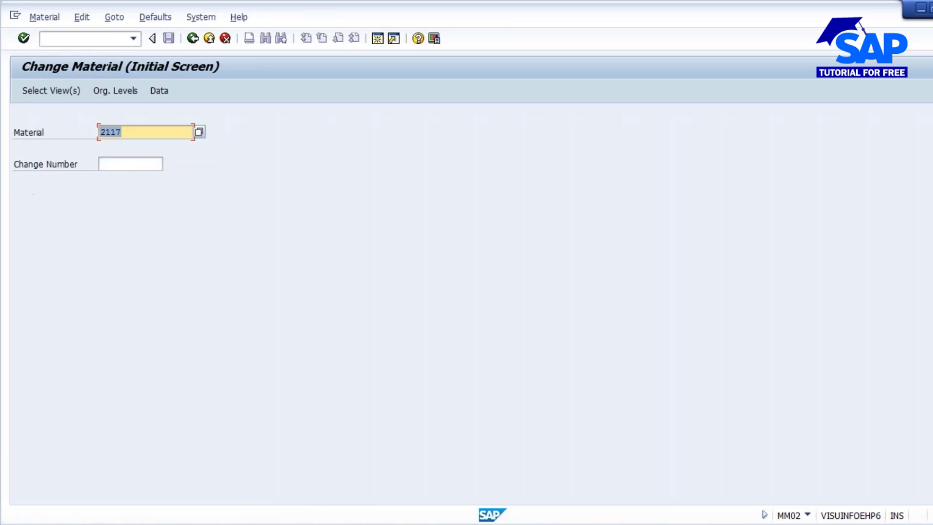
{"action": "key", "text": "Return"}
{"action": "key", "text": "Return"}
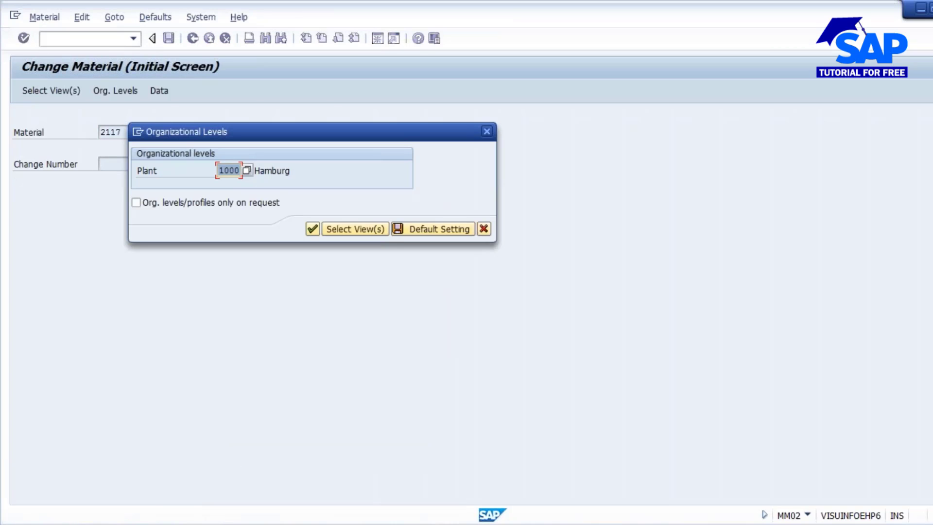
{"action": "key", "text": "Return"}
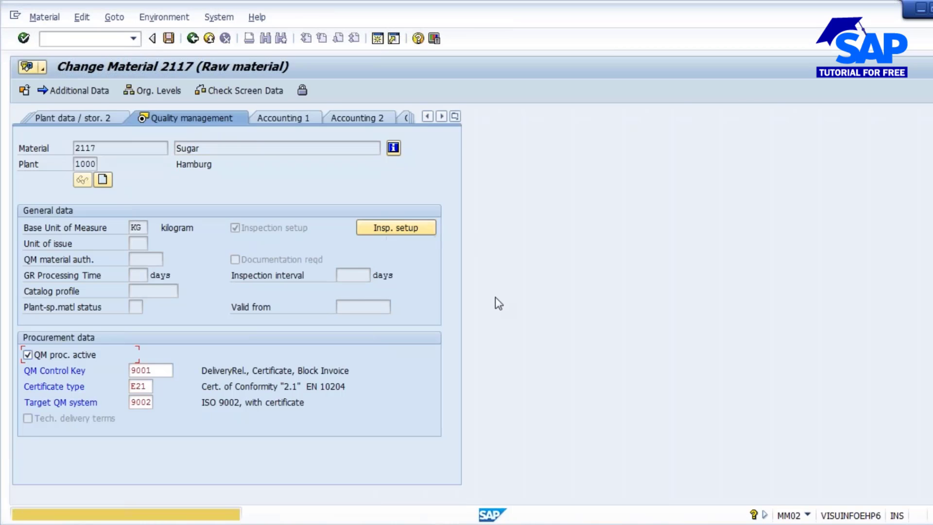
Step: Check inspection type 01, Goods Receipt Inspection for Order, in the material's inspection setup and close the setup
{"action": "key", "text": "Return"}
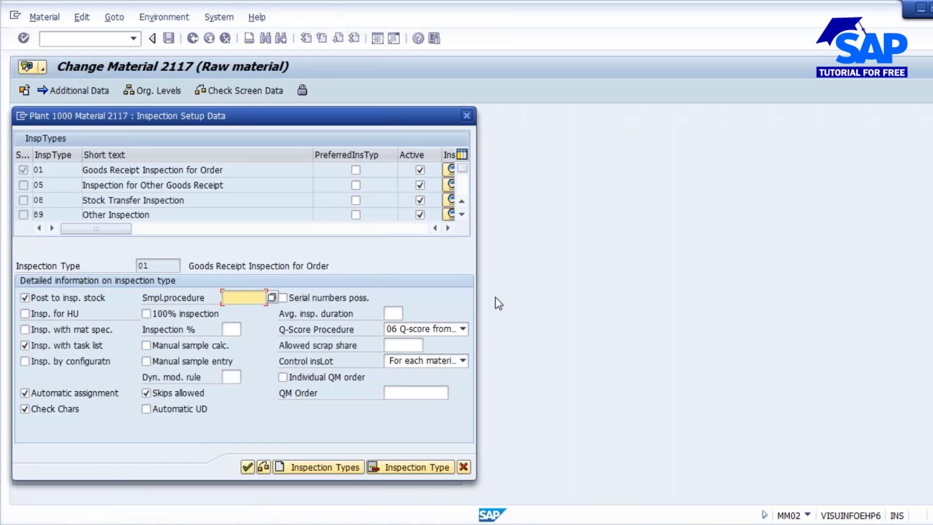
{"action": "left_click_drag", "start_coordinate": [224, 170], "coordinate": [93, 176]}
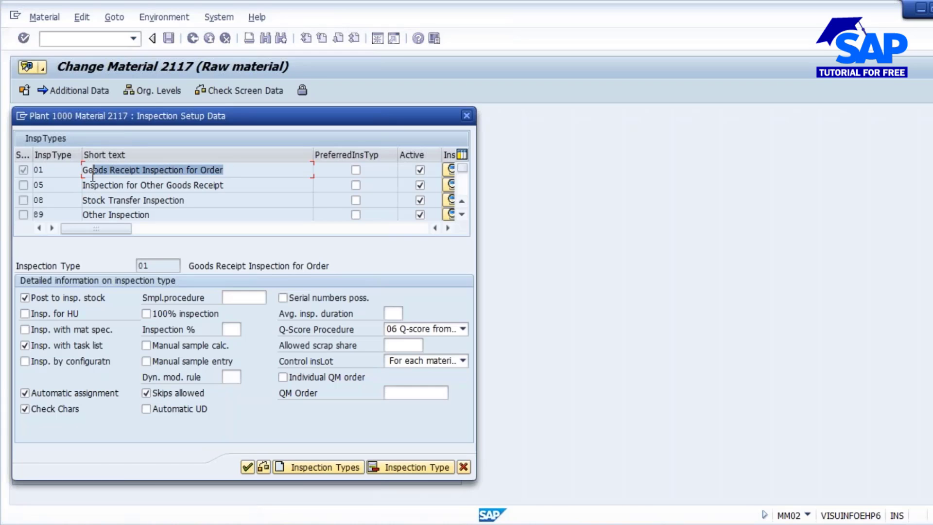
{"action": "left_click", "coordinate": [463, 466]}
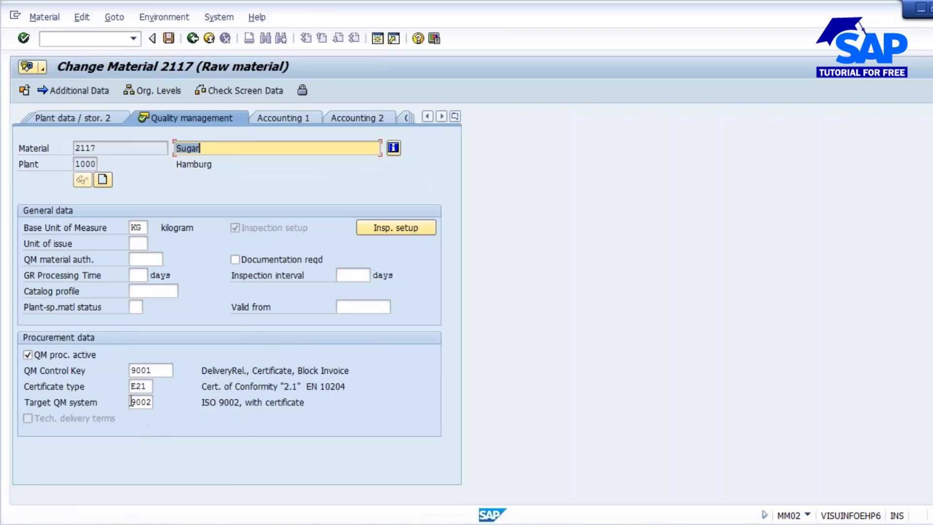
Step: Clear the target QM system in the procurement data of material 2117 and save the material
{"action": "left_click", "coordinate": [130, 401]}
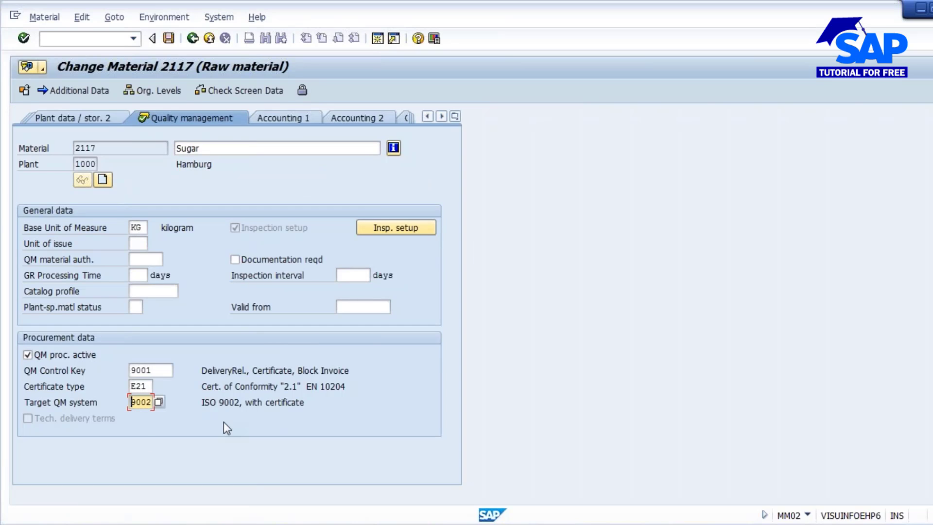
{"action": "key", "text": "Delete"}
{"action": "key", "text": "Delete"}
{"action": "key", "text": "Delete"}
{"action": "key", "text": "Delete"}
{"action": "key", "text": "Return"}
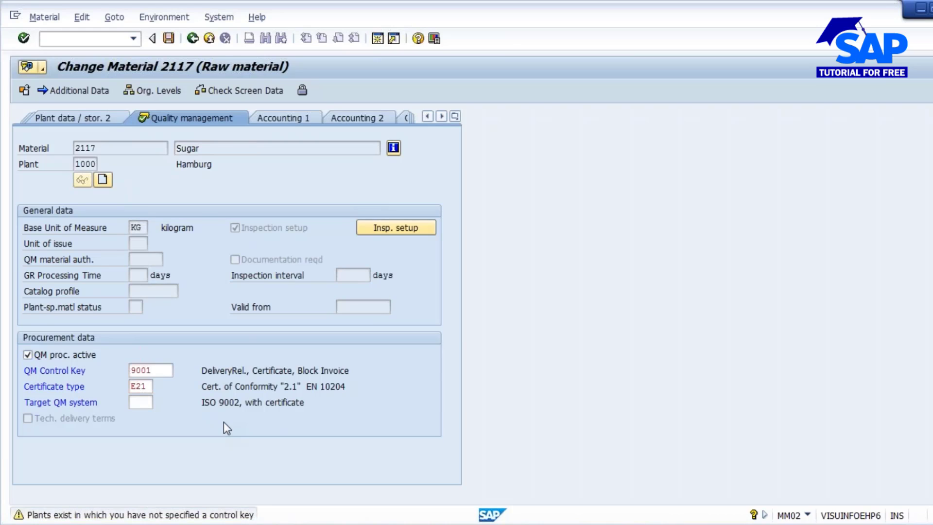
{"action": "key", "text": "Return"}
{"action": "left_click", "coordinate": [197, 297]}
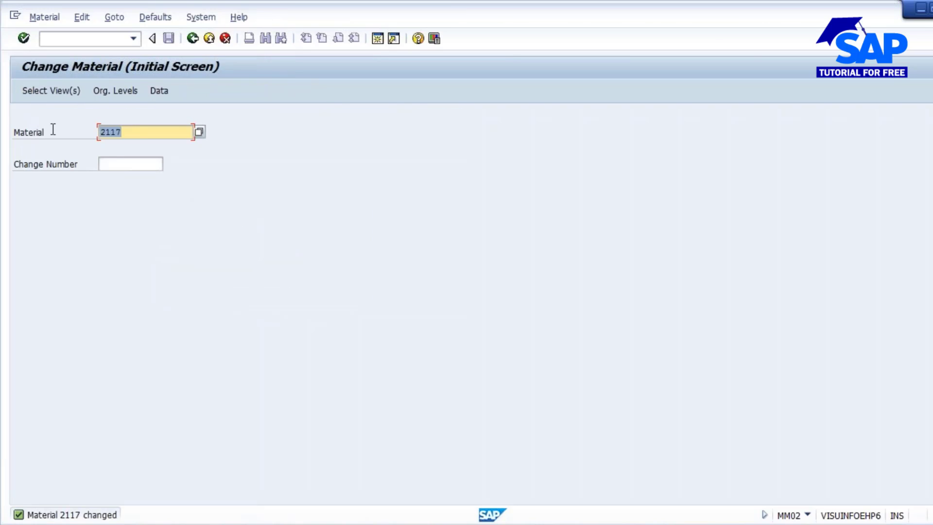
Step: Start transaction ME21N and enter vendor Metall Factory Inc. and material 2117 in a new standard purchase order
{"action": "left_click", "coordinate": [69, 40]}
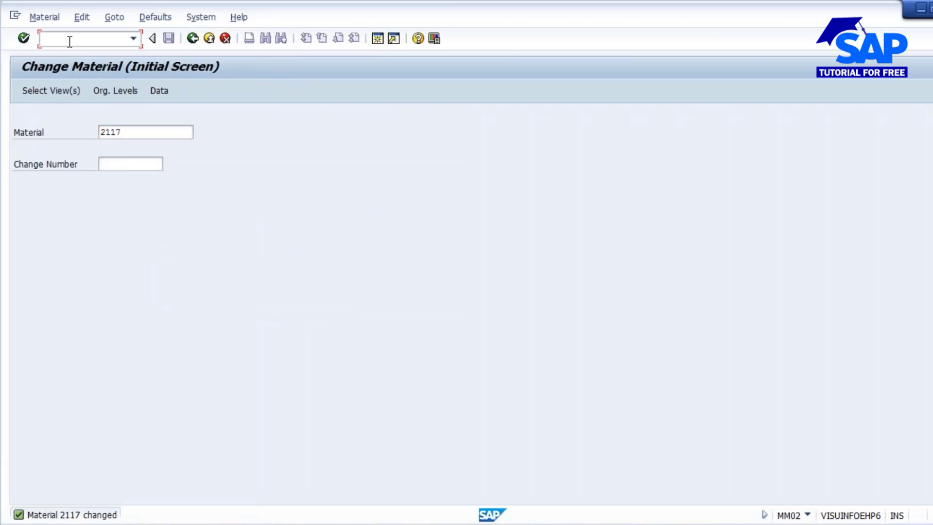
{"action": "type", "text": "/nmm"}
{"action": "type", "text": "21n"}
{"action": "key", "text": "Return"}
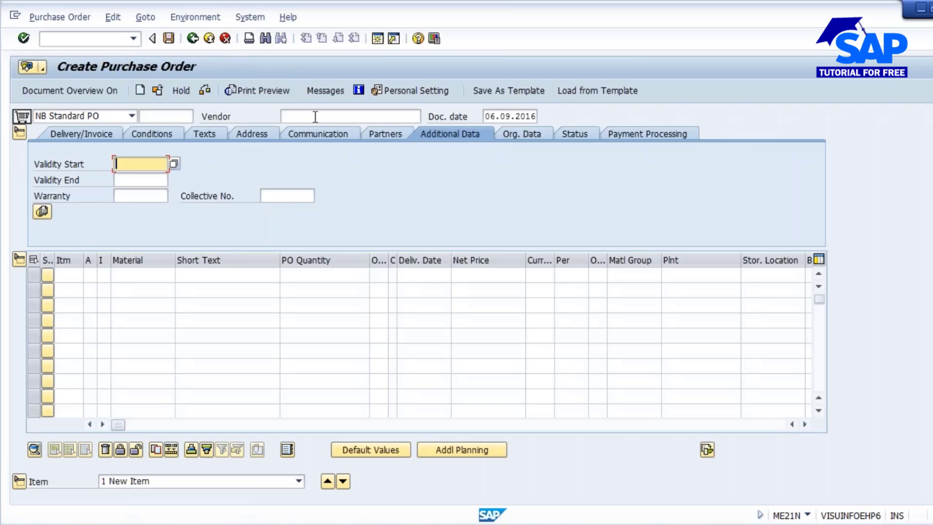
{"action": "left_click", "coordinate": [316, 117]}
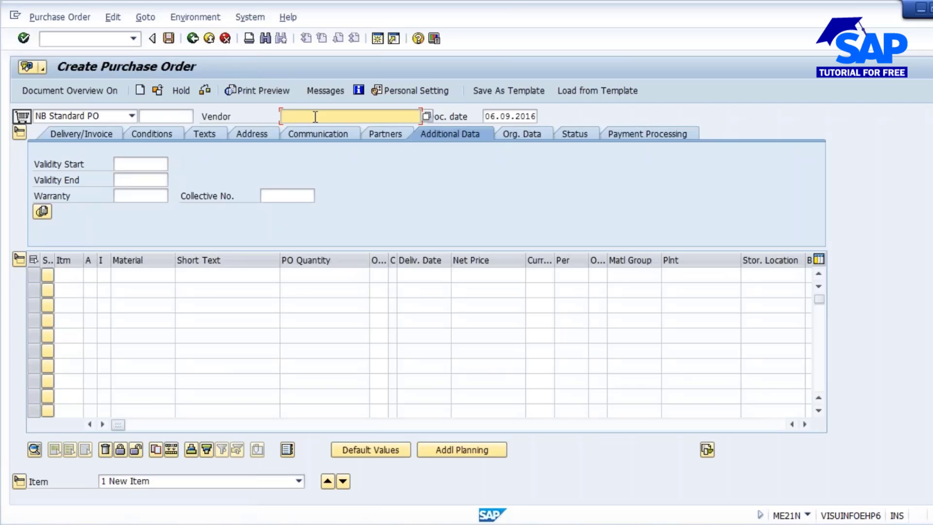
{"action": "type", "text": "20002"}
{"action": "left_click", "coordinate": [126, 275]}
{"action": "type", "text": "2117"}
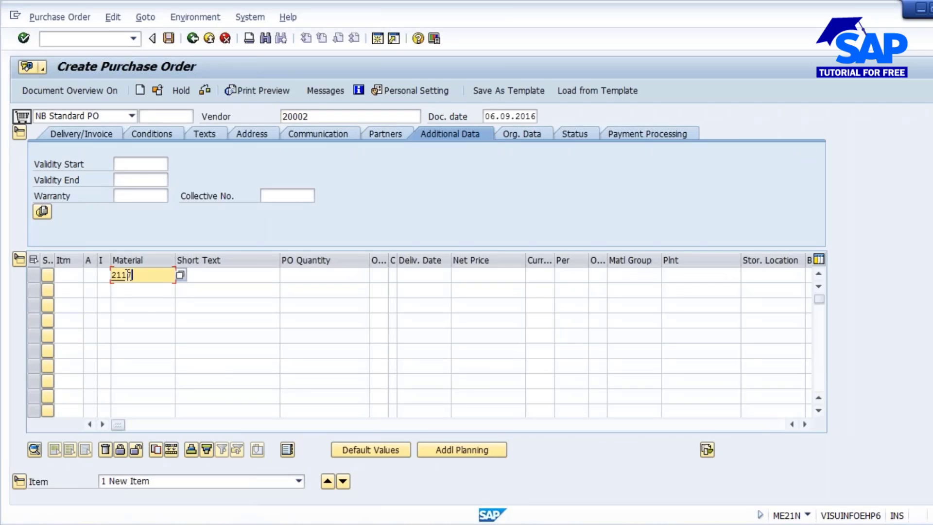
Step: Set the order item's quantity to 80 and its plant to 1000
{"action": "left_click", "coordinate": [309, 278]}
{"action": "type", "text": "100"}
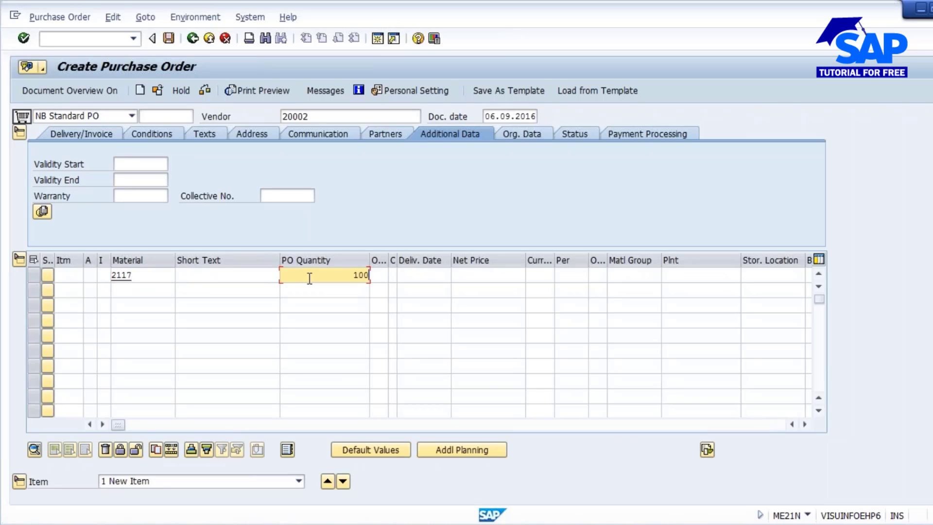
{"action": "key", "text": "BackSpace"}
{"action": "key", "text": "BackSpace"}
{"action": "key", "text": "BackSpace"}
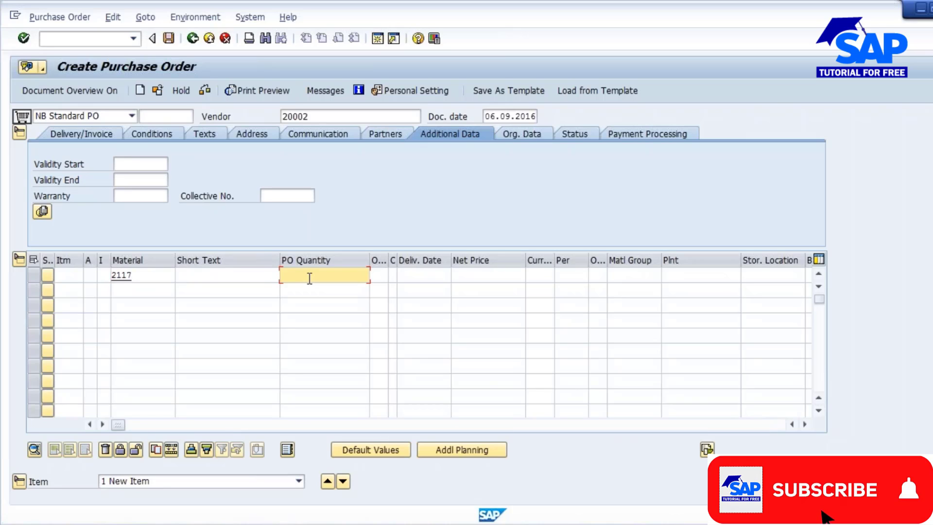
{"action": "type", "text": "80"}
{"action": "left_click", "coordinate": [683, 278]}
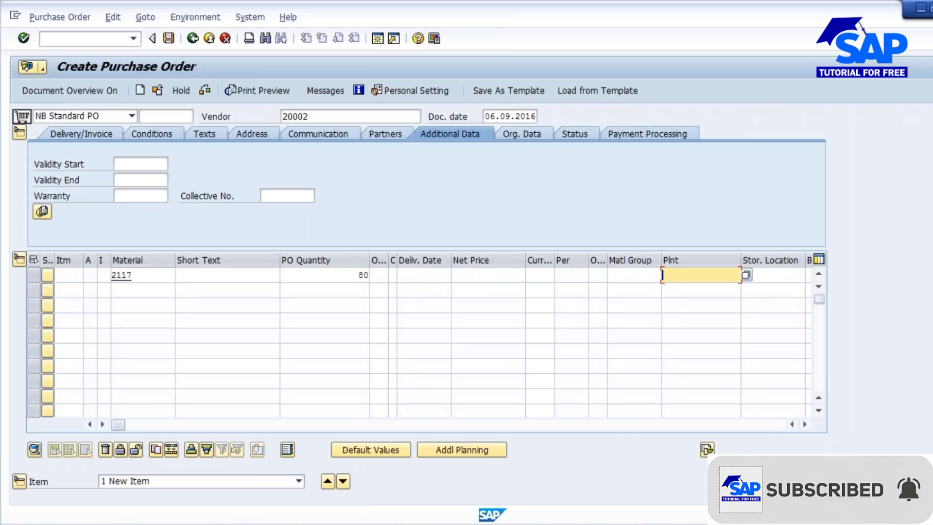
{"action": "type", "text": "1000"}
{"action": "key", "text": "Return"}
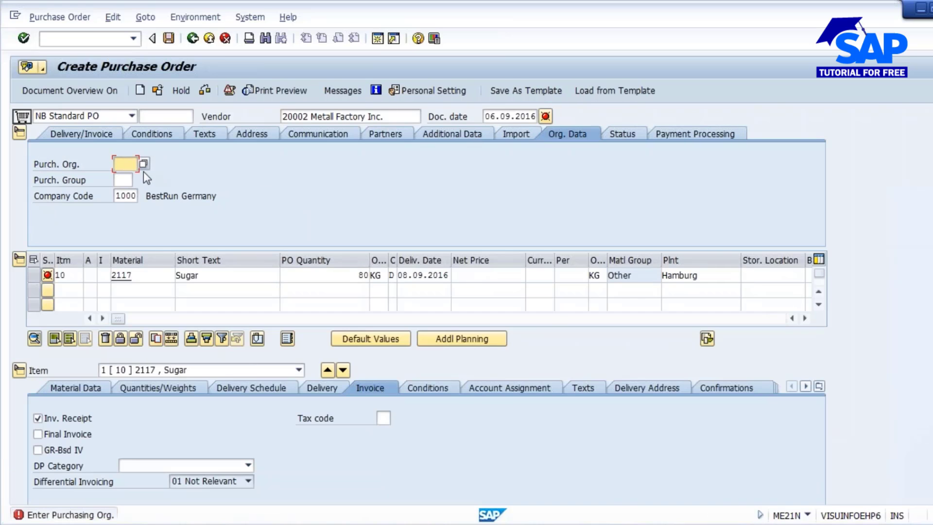
Step: Assign purchasing organization 1000 and purchasing group 000 to the purchase order
{"action": "type", "text": "1000"}
{"action": "key", "text": "Tab"}
{"action": "type", "text": "000"}
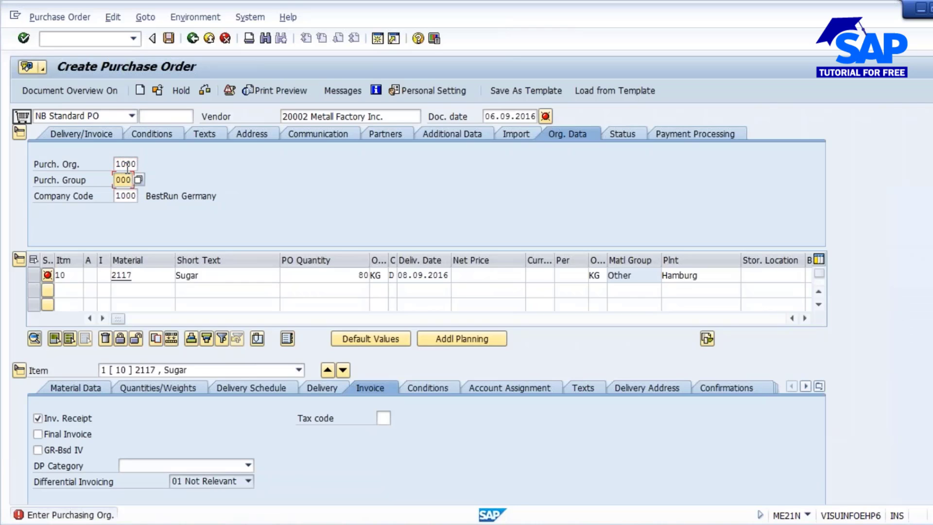
{"action": "key", "text": "Return"}
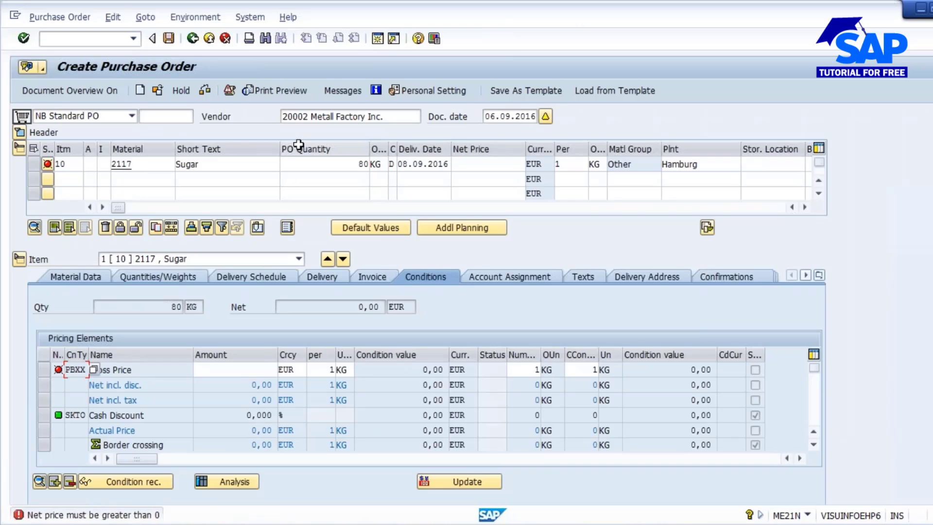
Step: Set the gross price of the Sugar item to 10 EUR per KG
{"action": "left_click", "coordinate": [251, 370]}
{"action": "type", "text": "1"}
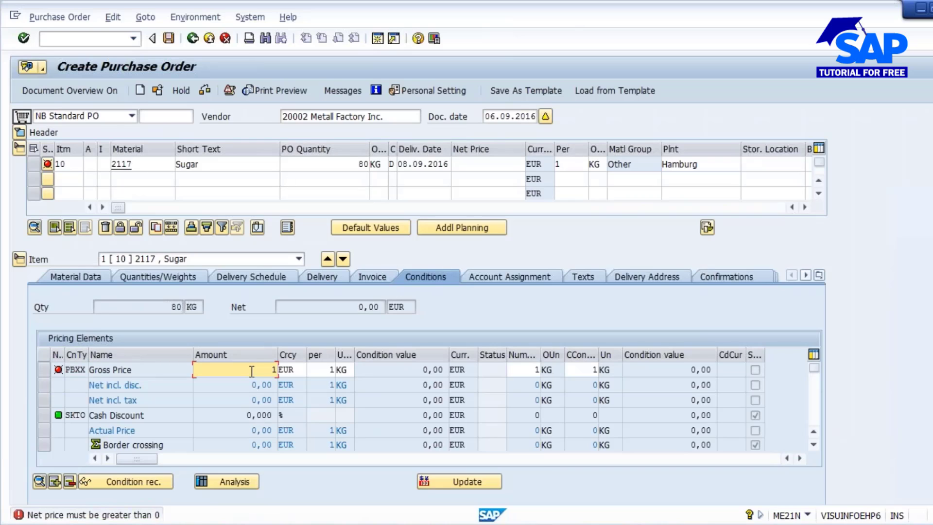
{"action": "type", "text": "0"}
{"action": "key", "text": "Return"}
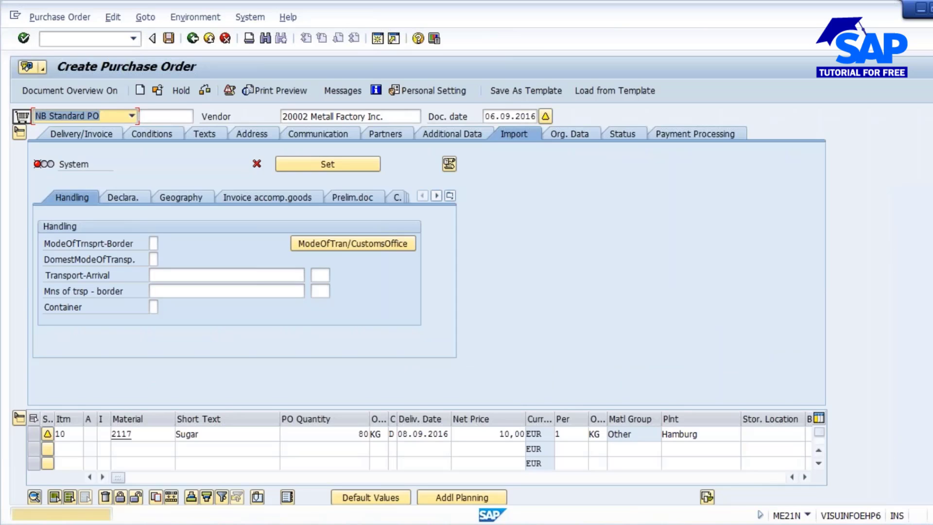
Step: Check the material, vendor, plant and quantity entered in the purchase order
{"action": "double_click", "coordinate": [136, 437]}
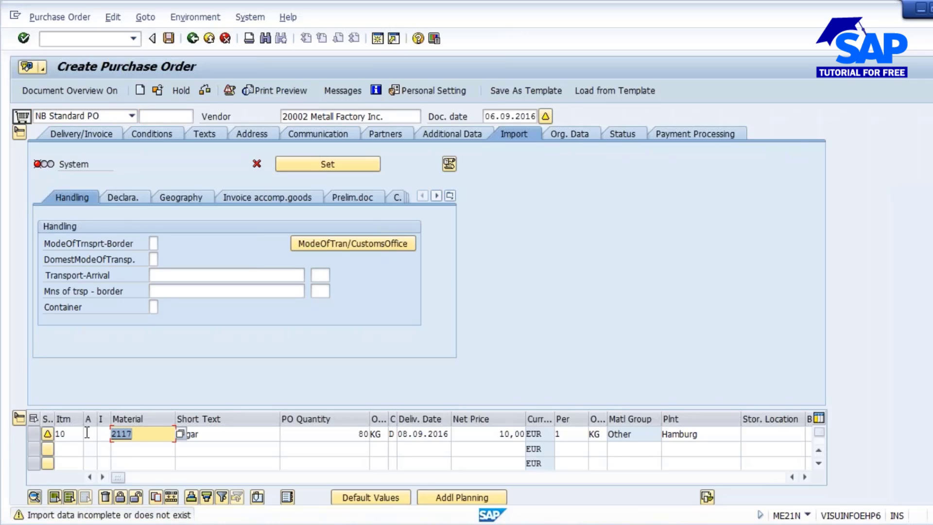
{"action": "double_click", "coordinate": [309, 116]}
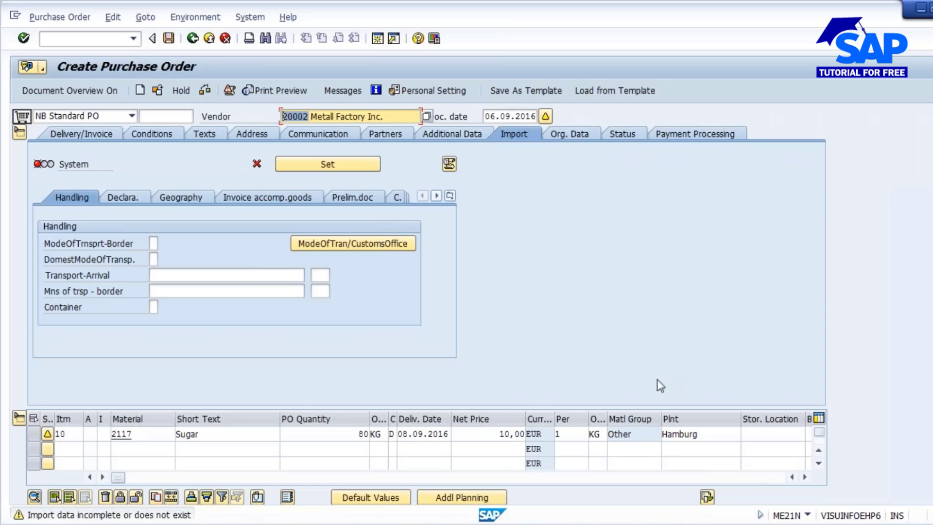
{"action": "left_click_drag", "start_coordinate": [706, 440], "coordinate": [665, 439]}
{"action": "left_click_drag", "start_coordinate": [345, 435], "coordinate": [376, 435]}
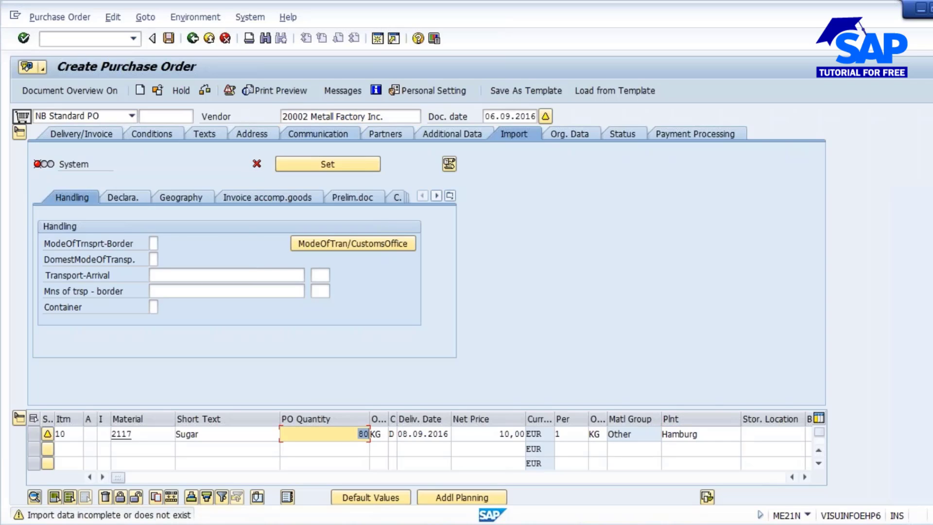
{"action": "left_click", "coordinate": [303, 115]}
{"action": "left_click", "coordinate": [122, 434]}
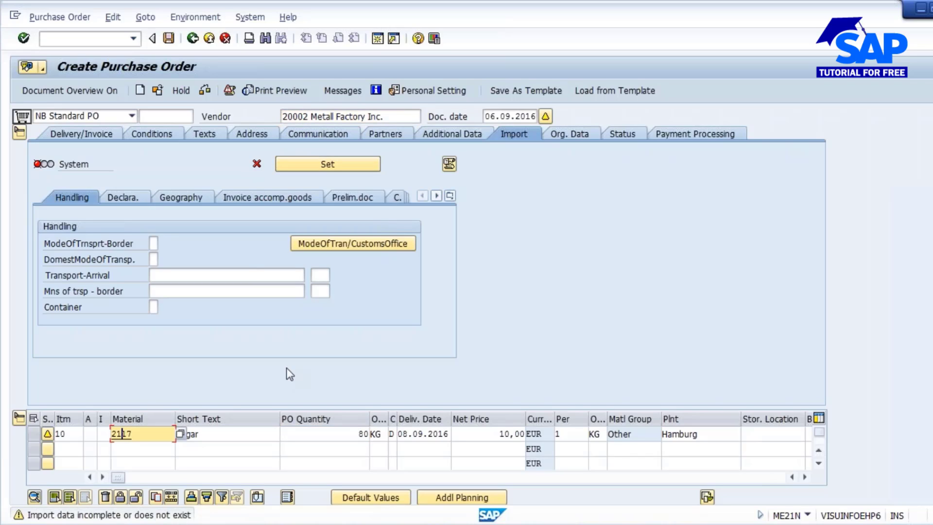
Step: Save the purchase order and open the details of its creation message
{"action": "left_click", "coordinate": [167, 38]}
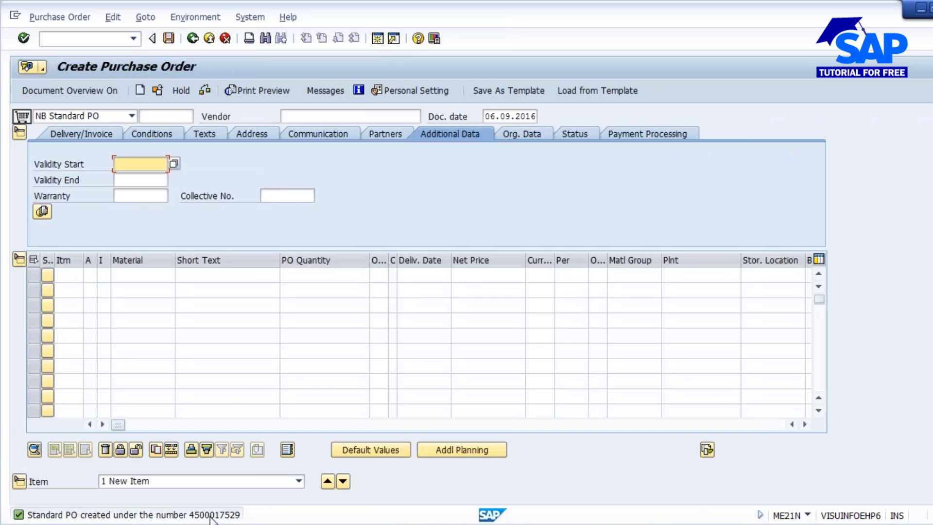
{"action": "double_click", "coordinate": [211, 516]}
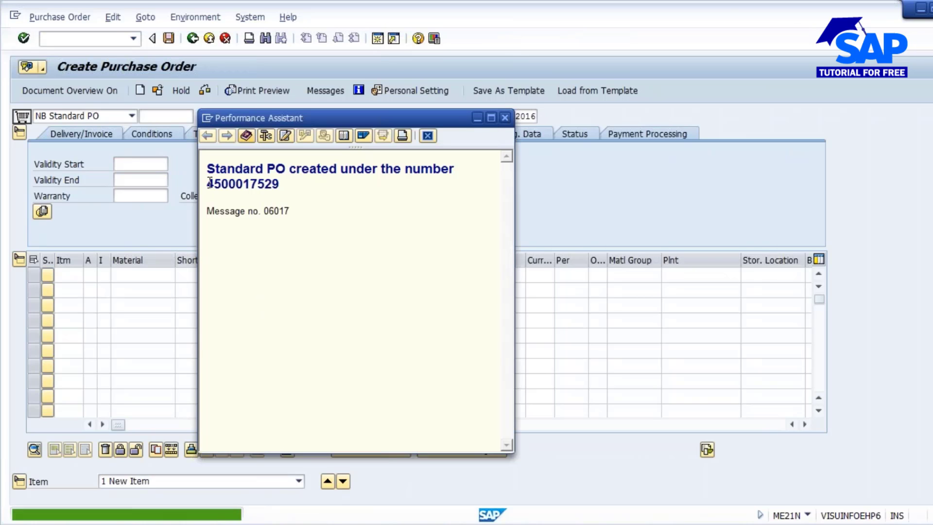
Step: Copy the number of the newly created standard purchase order and open transaction MIGO
{"action": "left_click_drag", "start_coordinate": [208, 184], "coordinate": [279, 183]}
{"action": "key", "text": "ctrl+c"}
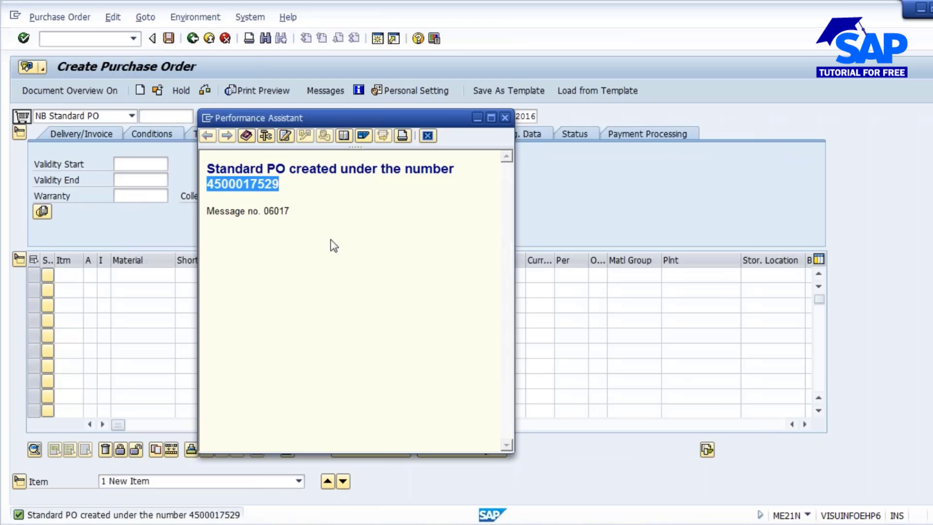
{"action": "left_click", "coordinate": [505, 118]}
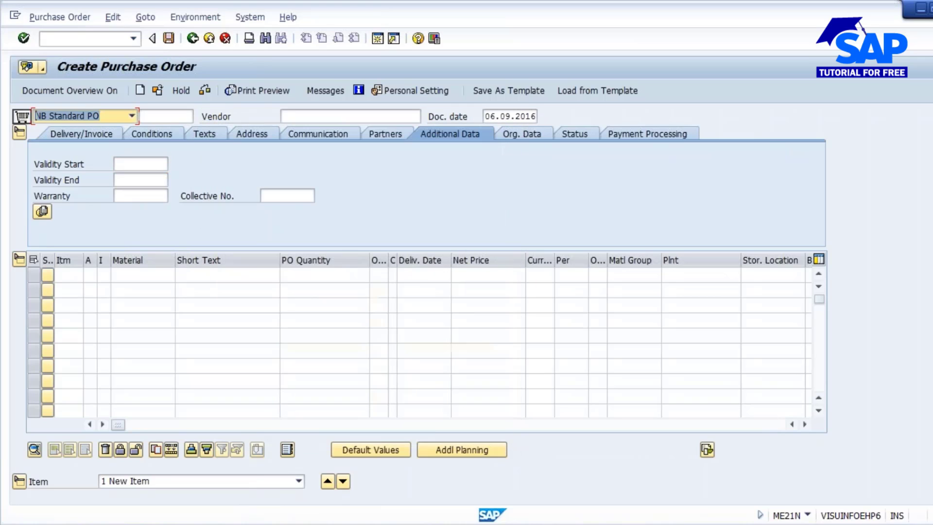
{"action": "left_click", "coordinate": [68, 39]}
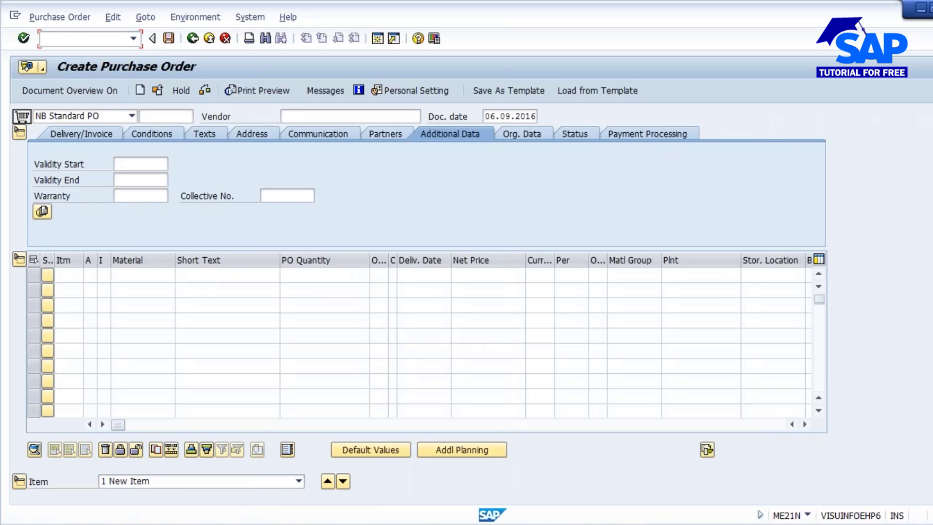
{"action": "type", "text": "/nmigo"}
{"action": "key", "text": "Return"}
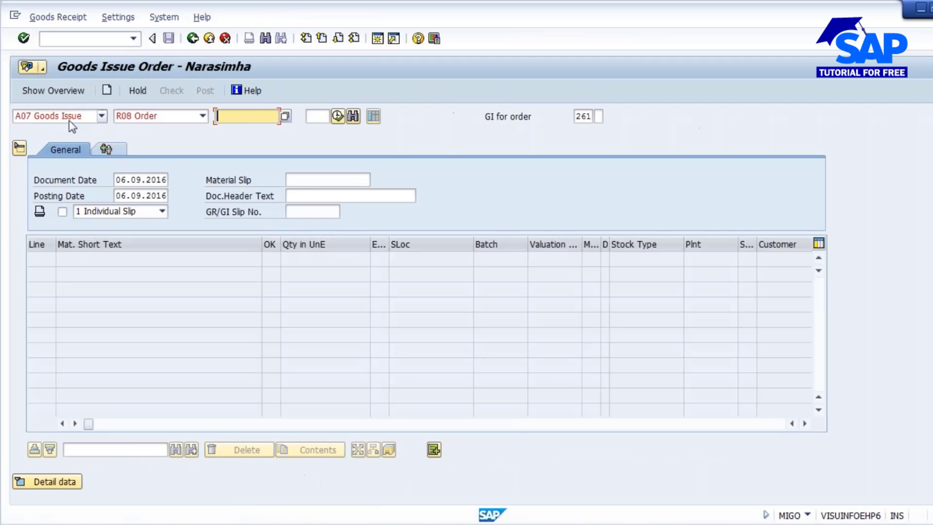
Step: Set the transaction to A01 Goods Receipt against a purchase order and load the copied purchase order number
{"action": "left_click", "coordinate": [71, 119]}
{"action": "left_click_drag", "start_coordinate": [133, 173], "coordinate": [133, 139]}
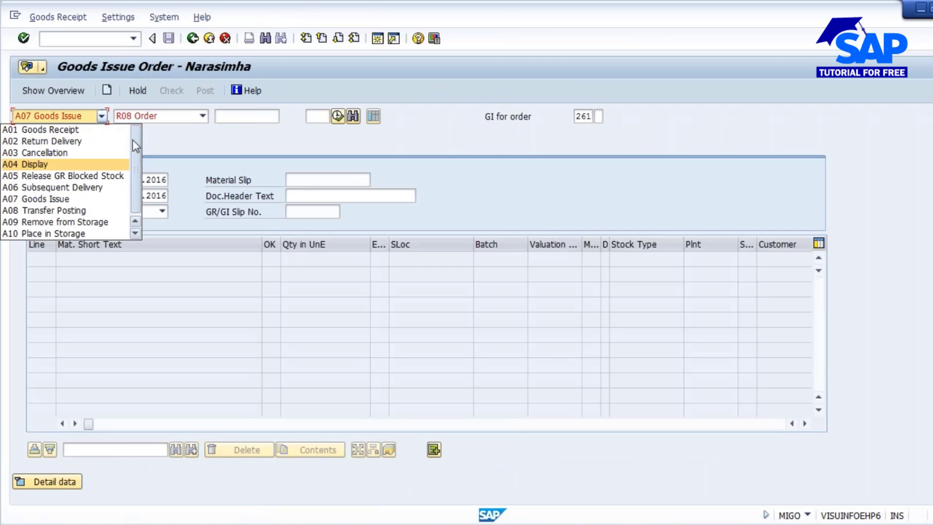
{"action": "left_click", "coordinate": [59, 130]}
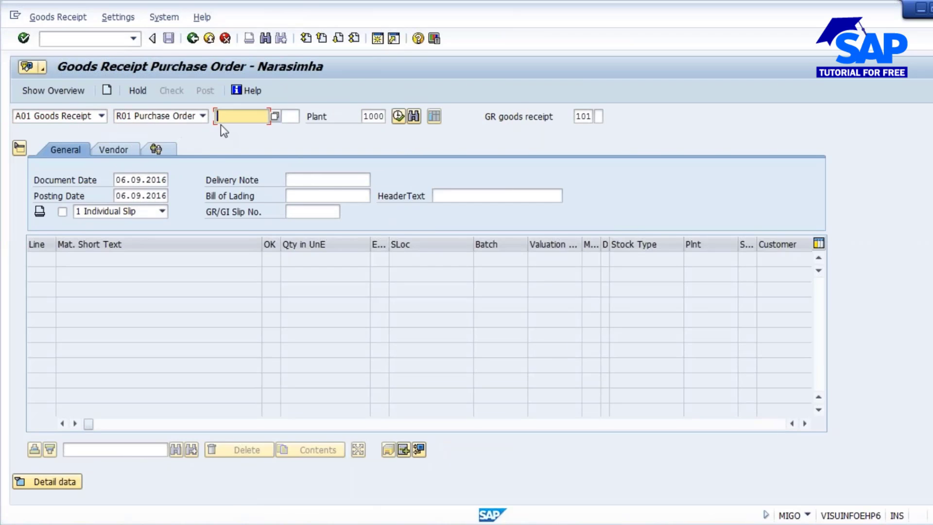
{"action": "key", "text": "ctrl+v"}
{"action": "key", "text": "Return"}
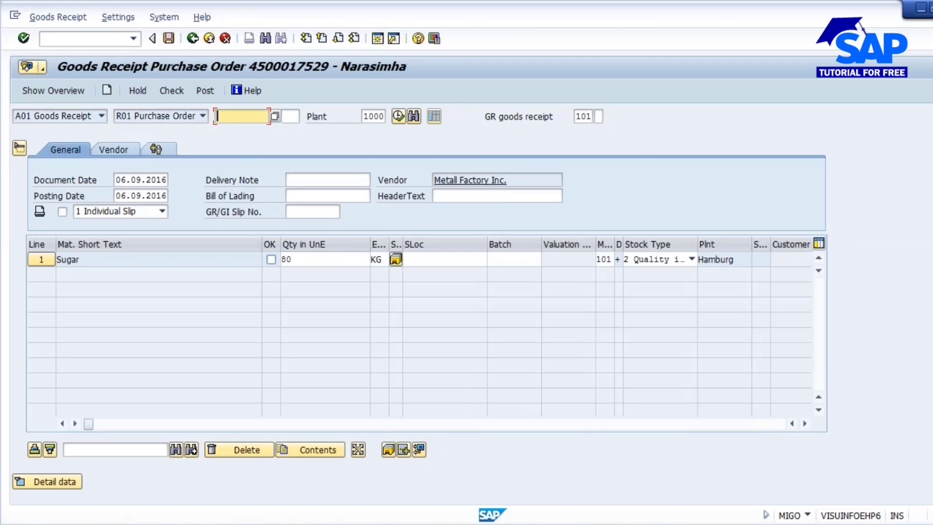
Step: Set the Sugar item's storage location to L000 (Lagerort 000) and open its detail data
{"action": "left_click", "coordinate": [429, 261]}
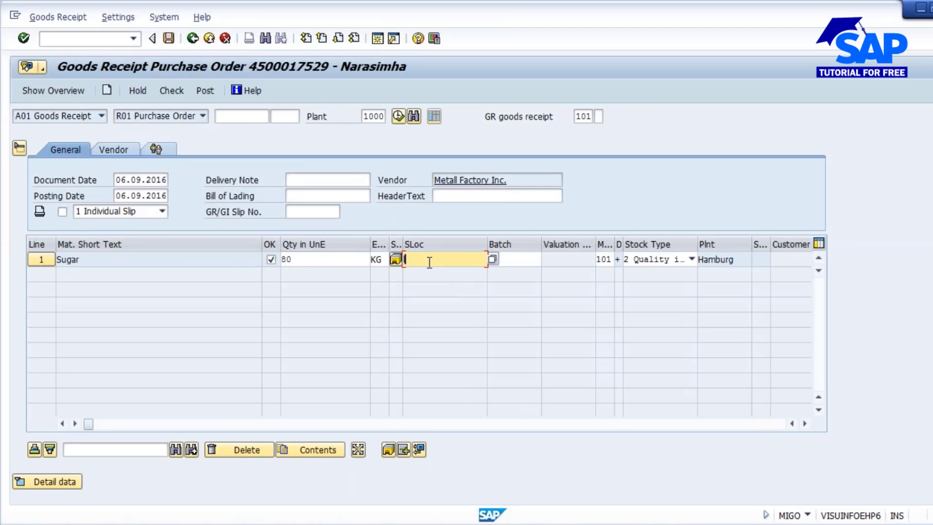
{"action": "type", "text": "1000"}
{"action": "key", "text": "Return"}
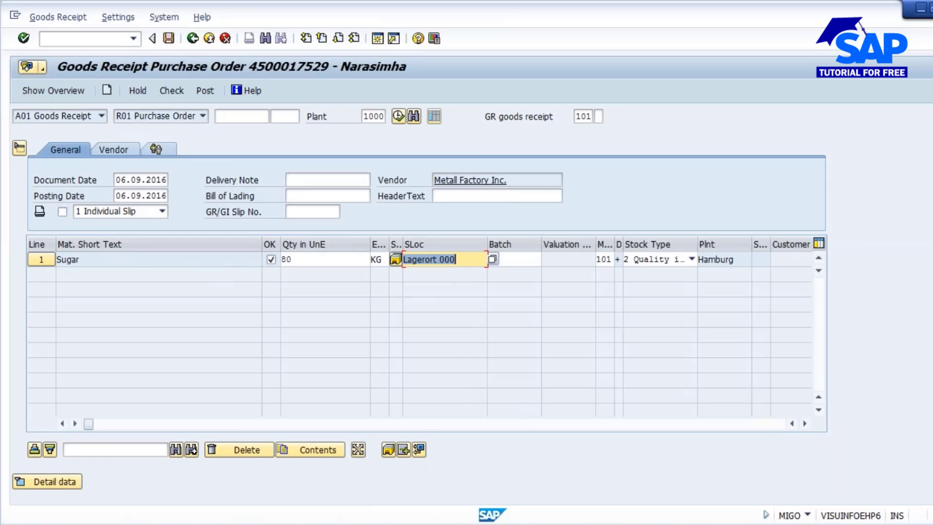
{"action": "left_click", "coordinate": [41, 481]}
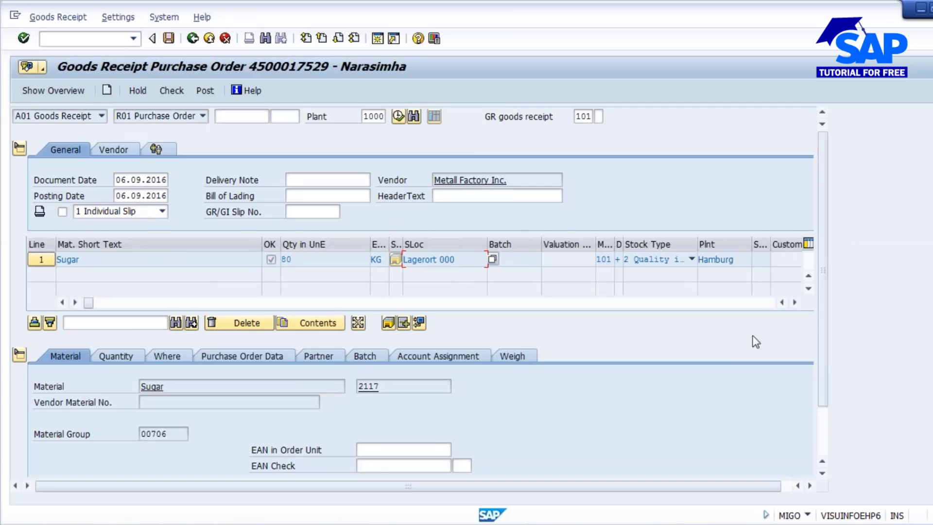
{"action": "scroll", "coordinate": [823, 371], "scroll_direction": "down", "scroll_amount": 1}
{"action": "scroll", "coordinate": [823, 371], "scroll_direction": "down", "scroll_amount": 3}
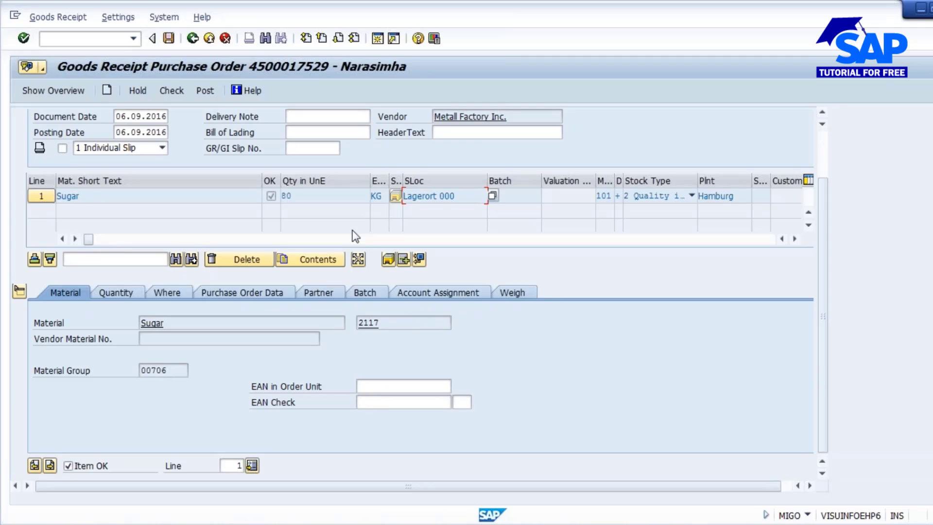
Step: Try to post the goods receipt, and set the certificate enclosed indicator to Yes in the item's purchase order data
{"action": "left_click", "coordinate": [168, 38]}
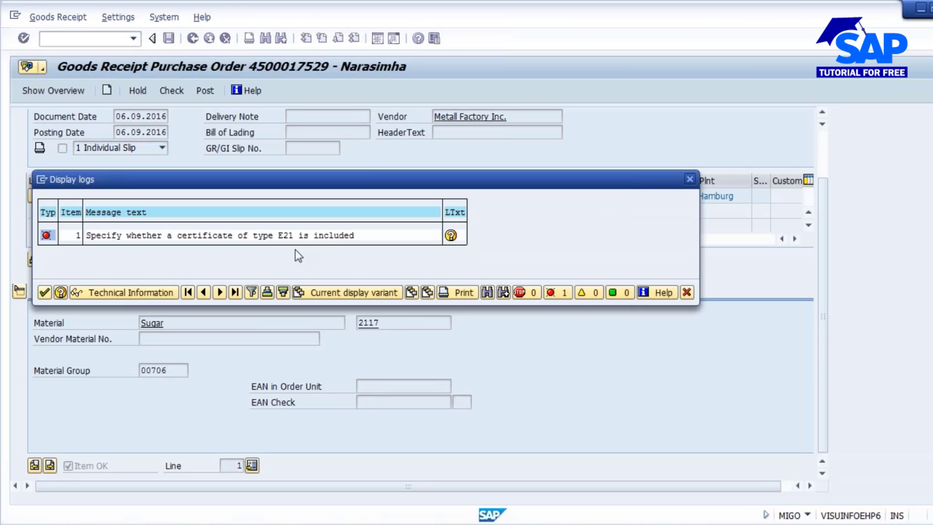
{"action": "left_click", "coordinate": [689, 291]}
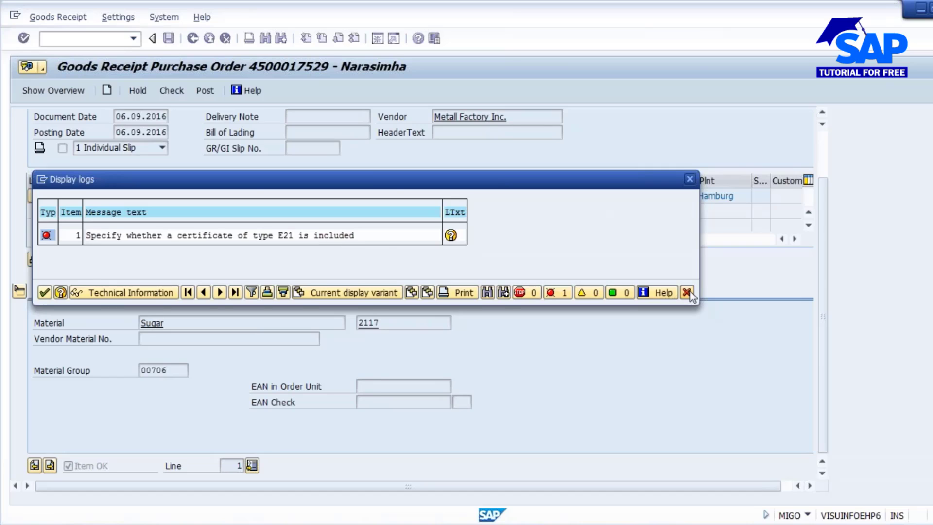
{"action": "left_click", "coordinate": [123, 293]}
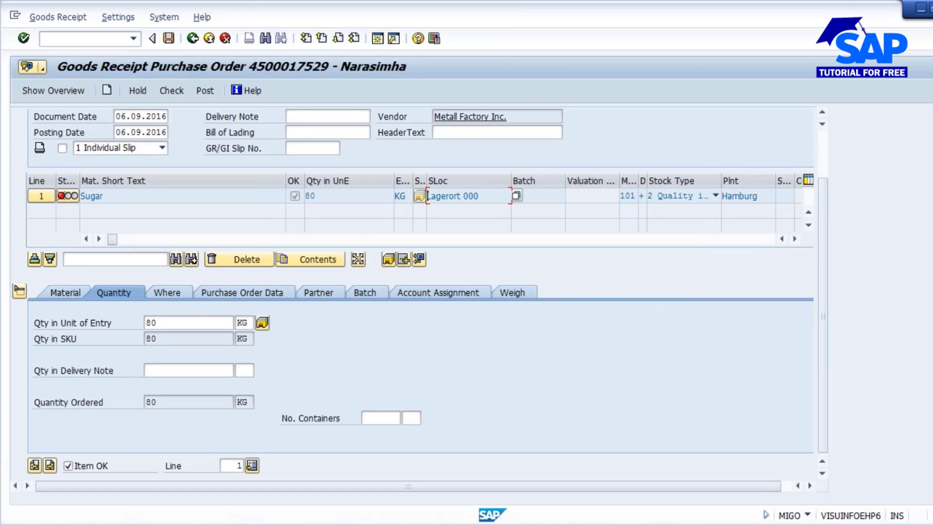
{"action": "left_click", "coordinate": [240, 290]}
{"action": "left_click", "coordinate": [173, 433]}
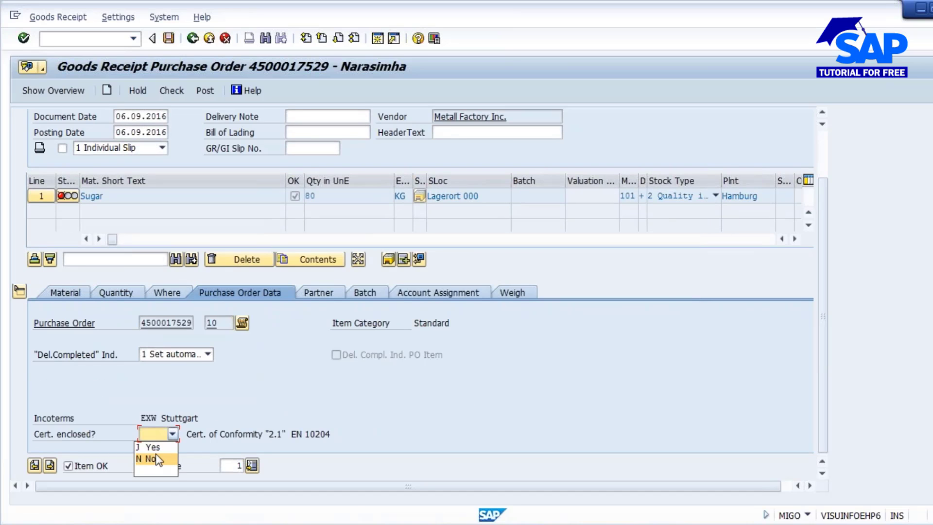
{"action": "left_click", "coordinate": [152, 447]}
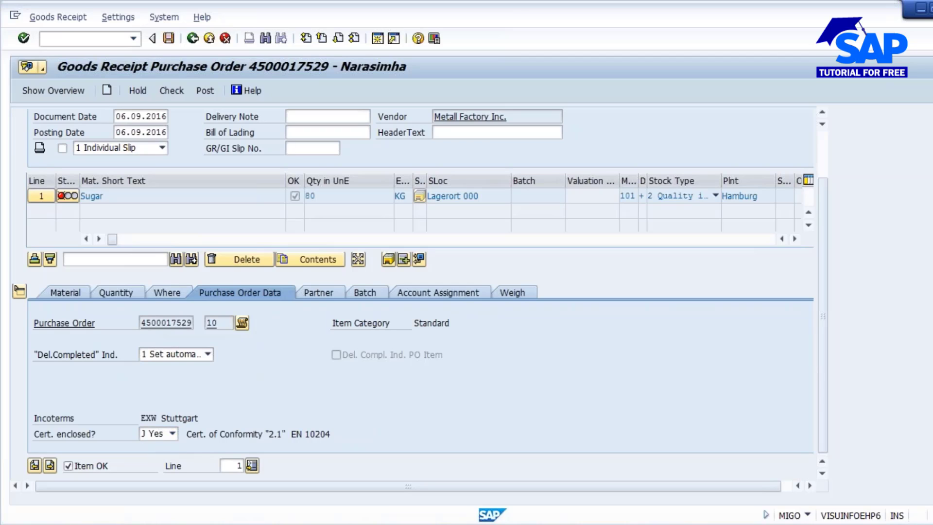
Step: Check the goods receipt entries, accept the log and post the document
{"action": "left_click", "coordinate": [167, 90]}
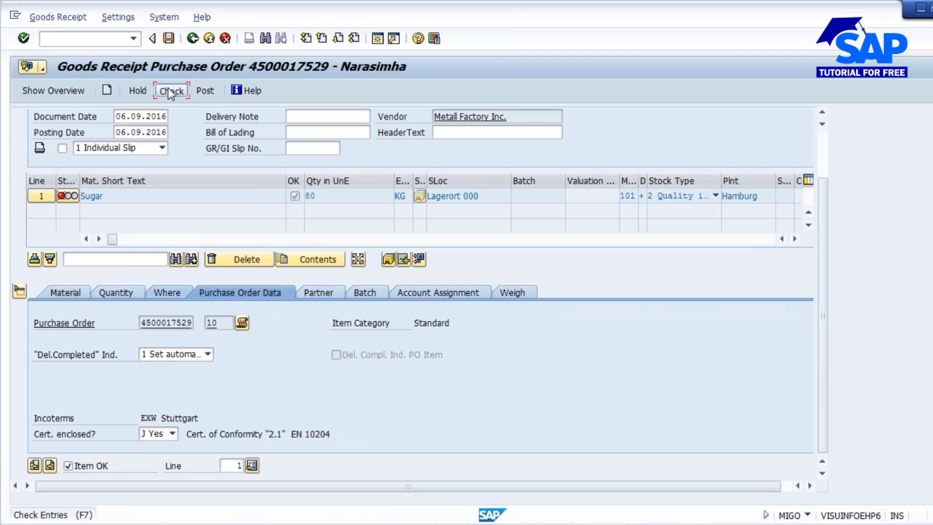
{"action": "left_click", "coordinate": [45, 292]}
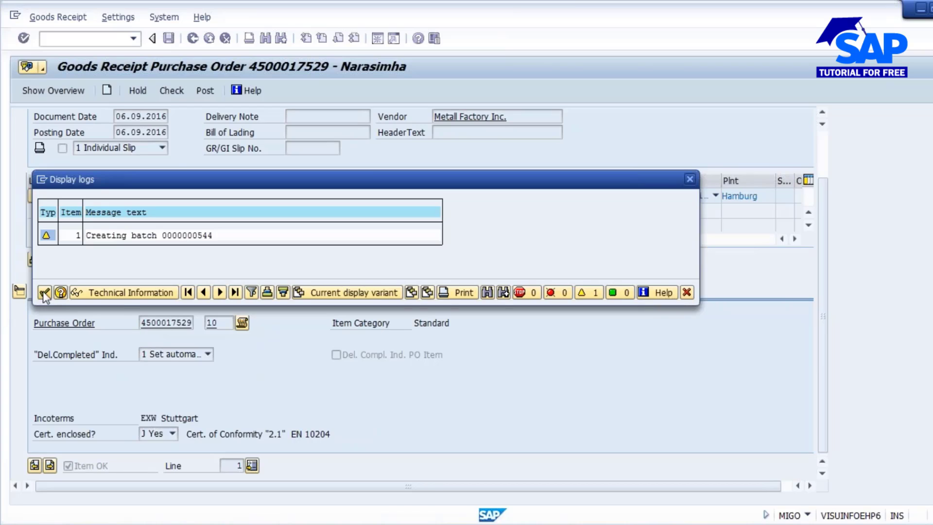
{"action": "left_click", "coordinate": [168, 39]}
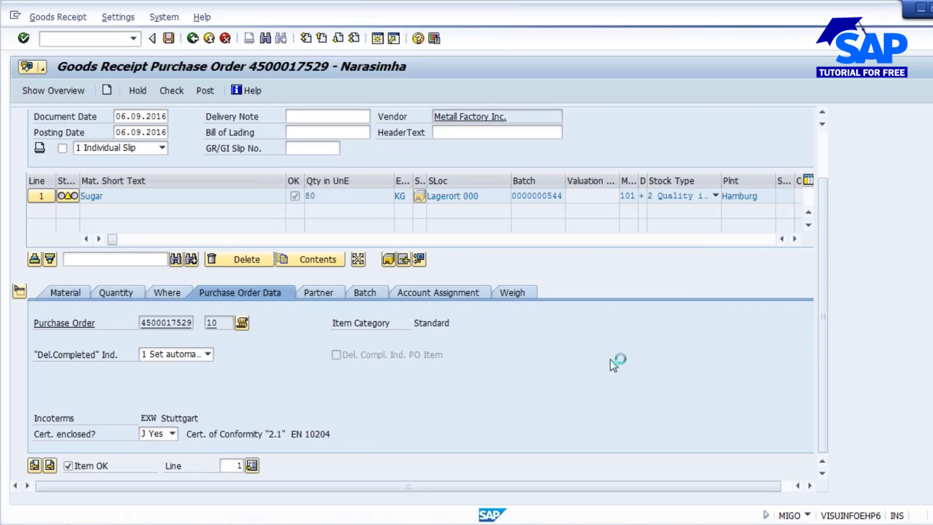
{"action": "left_click", "coordinate": [60, 39]}
{"action": "type", "text": "/nmmbe"}
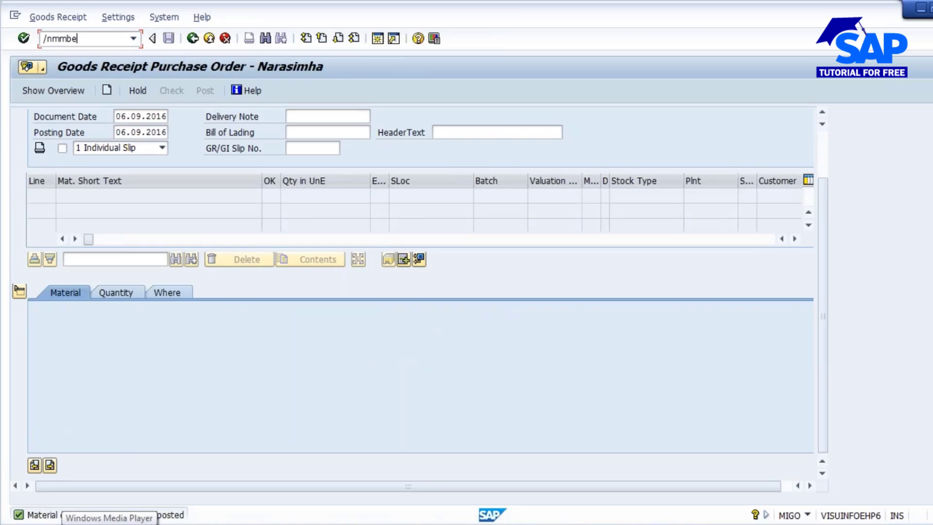
{"action": "key", "text": "Return"}
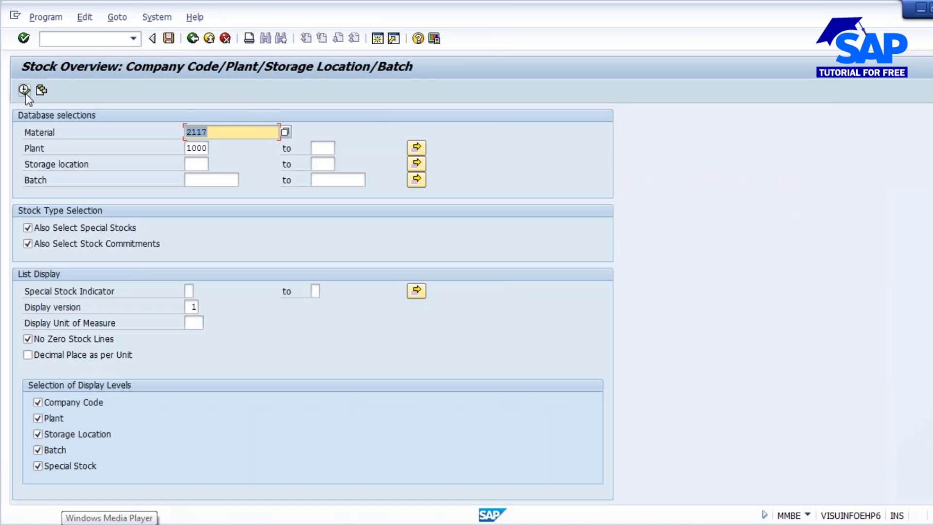
{"action": "left_click", "coordinate": [24, 90]}
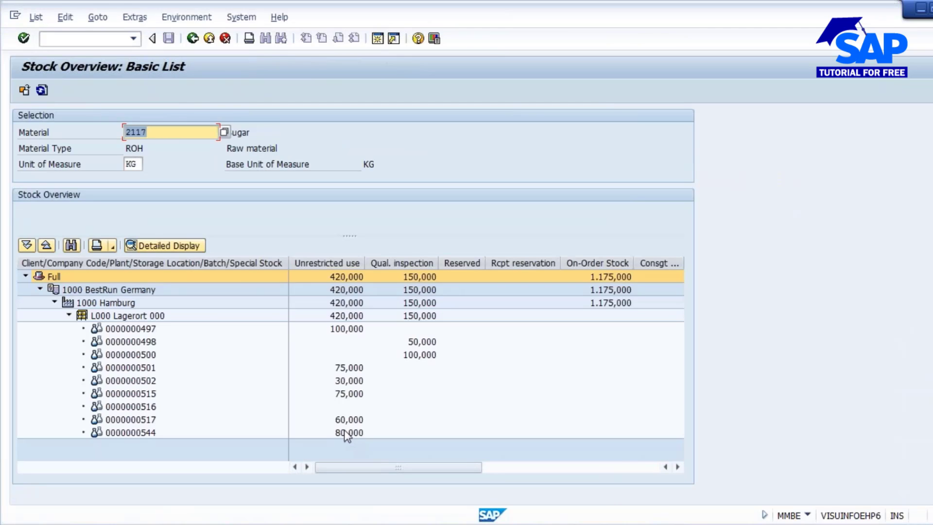
{"action": "left_click", "coordinate": [344, 430]}
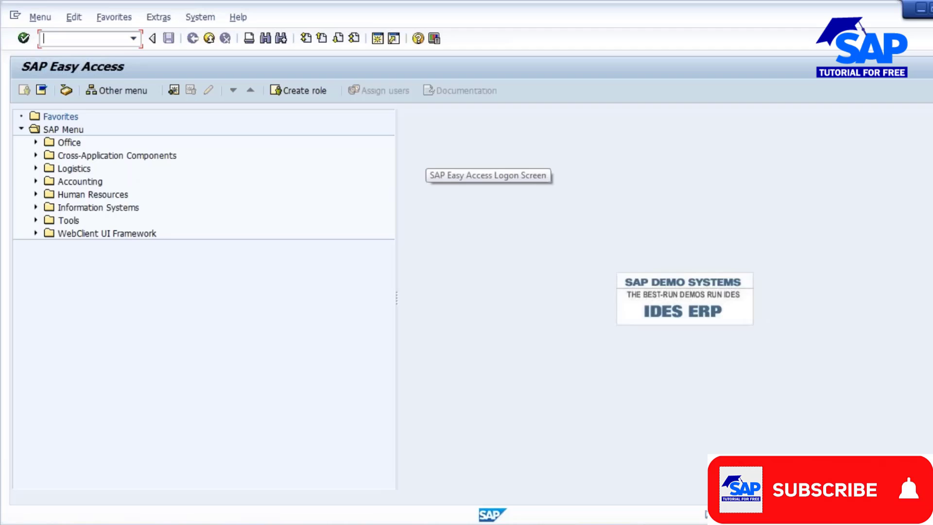
Step: Open transaction QA32 in another session and set the start of the lot creation date range to 06.09.2016
{"action": "type", "text": "qa32"}
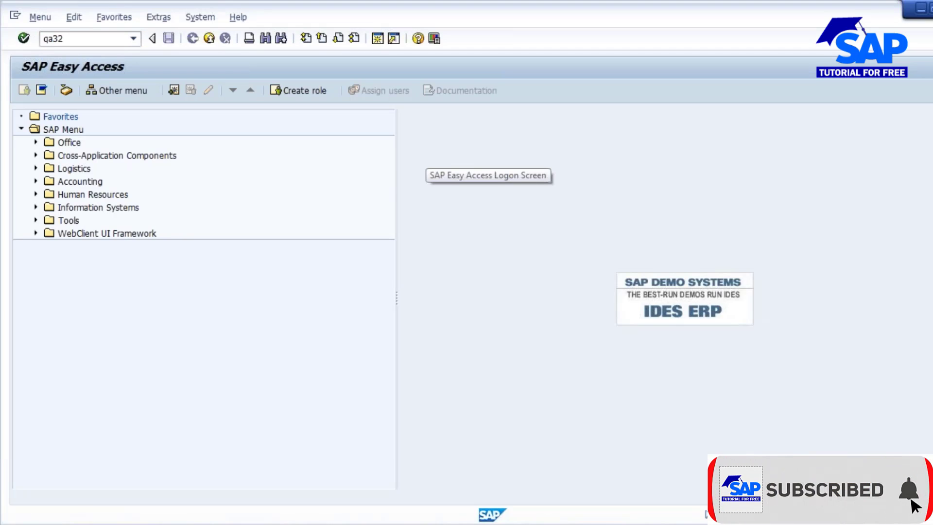
{"action": "key", "text": "Return"}
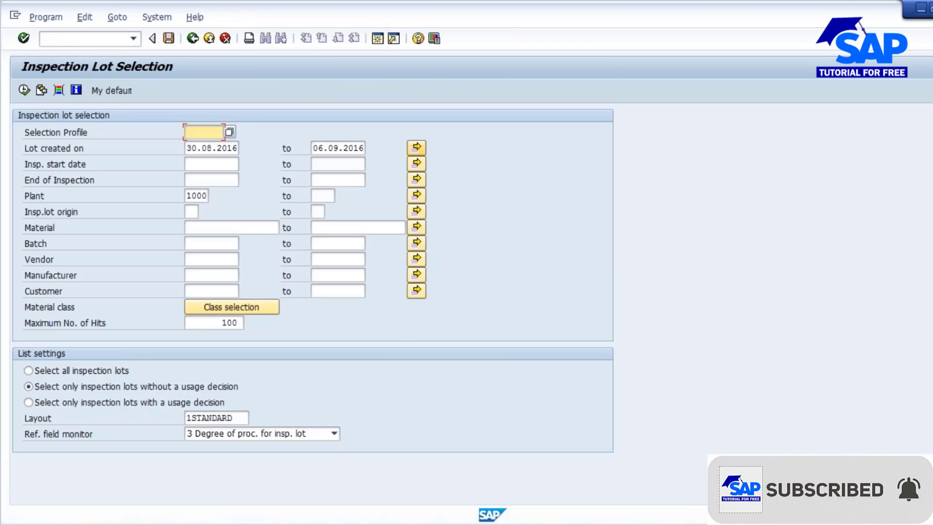
{"action": "left_click", "coordinate": [188, 148]}
{"action": "key", "text": "Delete"}
{"action": "key", "text": "Delete"}
{"action": "key", "text": "Delete"}
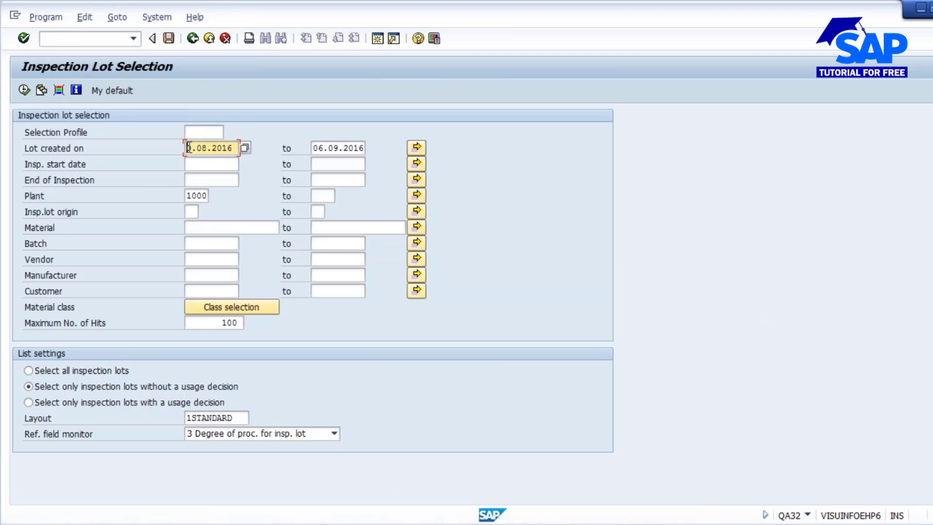
{"action": "key", "text": "Delete"}
{"action": "key", "text": "Delete"}
{"action": "key", "text": "Delete"}
{"action": "key", "text": "Delete"}
{"action": "key", "text": "Delete"}
{"action": "key", "text": "Delete"}
{"action": "key", "text": "Delete"}
{"action": "type", "text": "06.09.2016"}
Step: Restrict the selection to material 2117, include all inspection lots and run the inspection lot list
{"action": "left_click", "coordinate": [196, 228]}
{"action": "type", "text": "2117"}
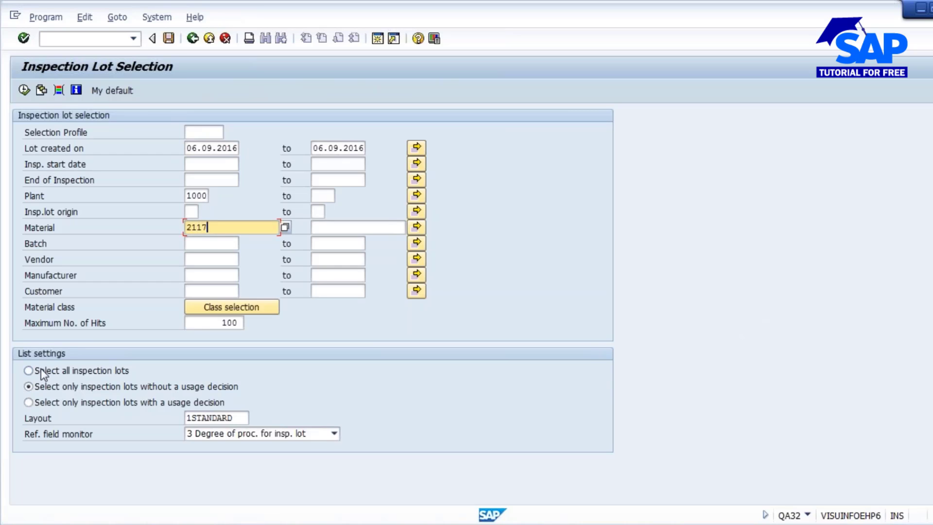
{"action": "left_click", "coordinate": [41, 370]}
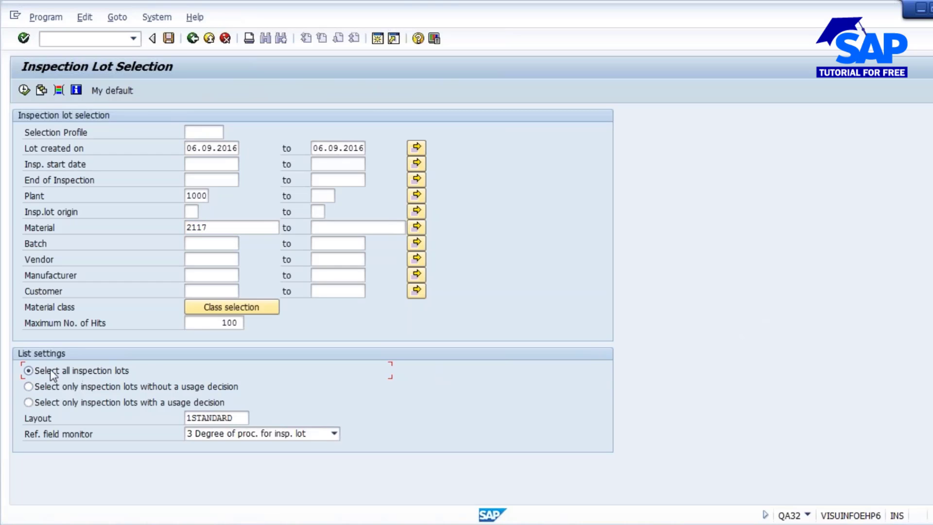
{"action": "left_click", "coordinate": [183, 151]}
{"action": "key", "text": "Tab"}
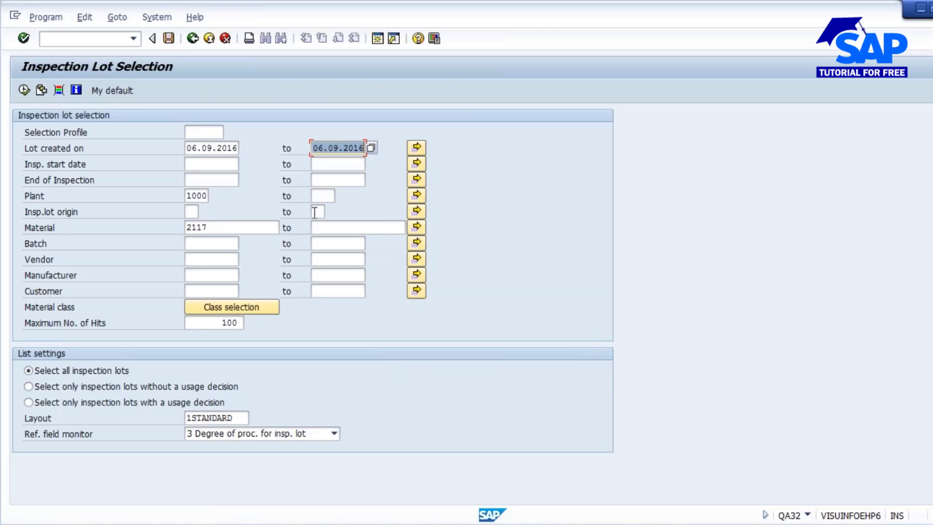
{"action": "left_click", "coordinate": [213, 227]}
{"action": "left_click", "coordinate": [24, 90]}
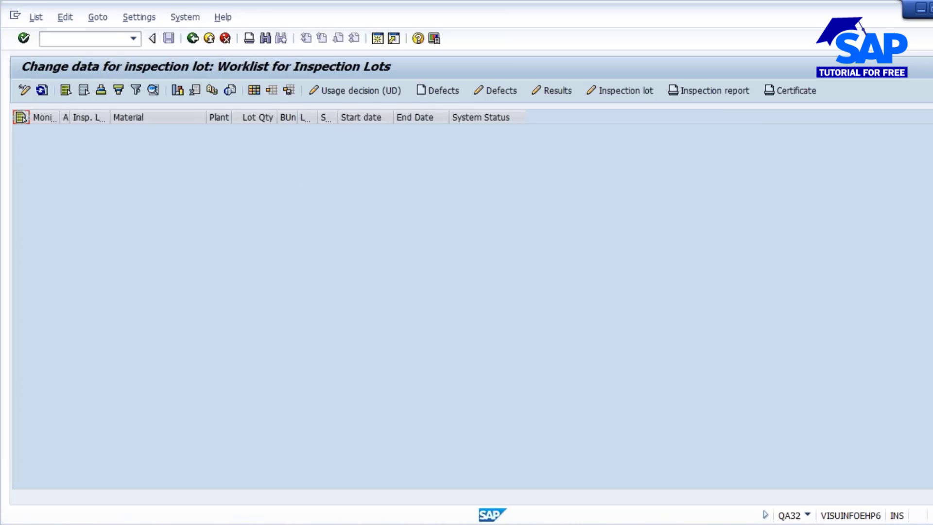
Step: Switch to the Notepad notes and highlight the Vendor Release line, then the Quality Certificate line
{"action": "left_click", "coordinate": [481, 523]}
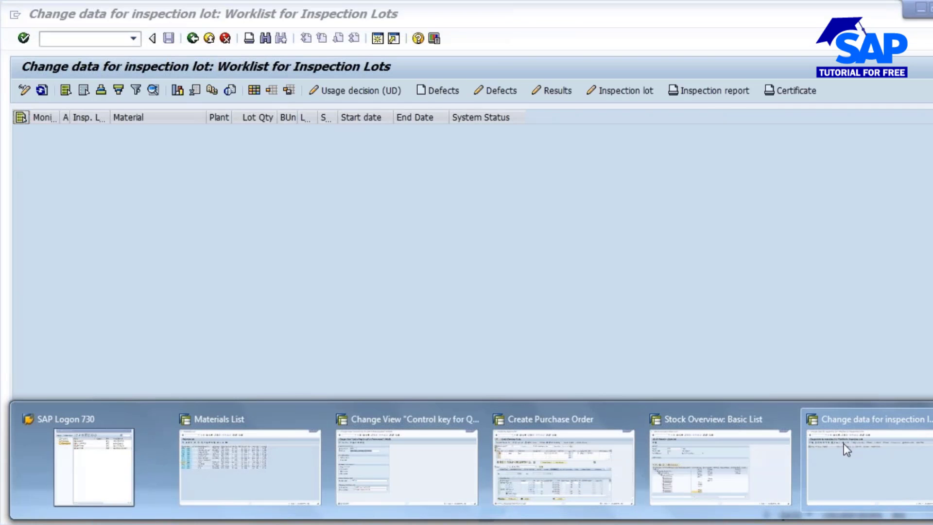
{"action": "left_click", "coordinate": [843, 443]}
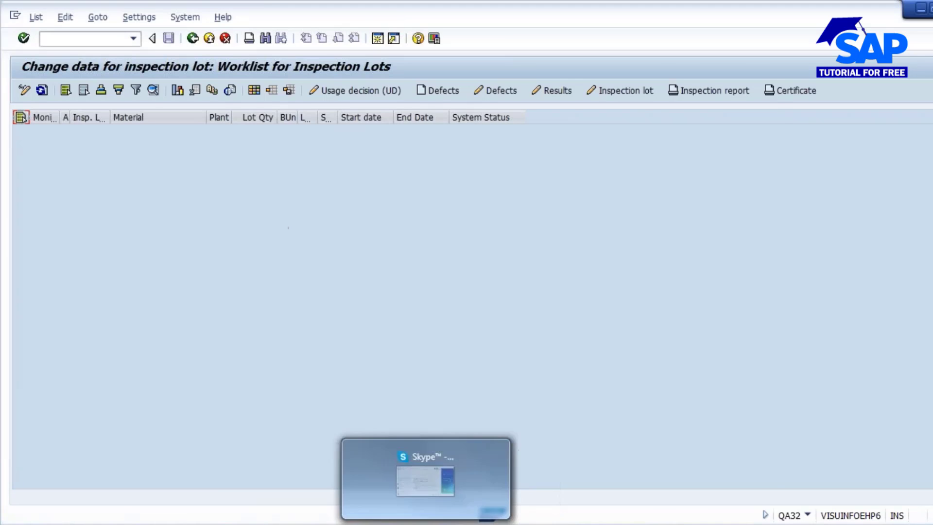
{"action": "left_click", "coordinate": [384, 523]}
{"action": "left_click_drag", "start_coordinate": [212, 132], "coordinate": [23, 134]}
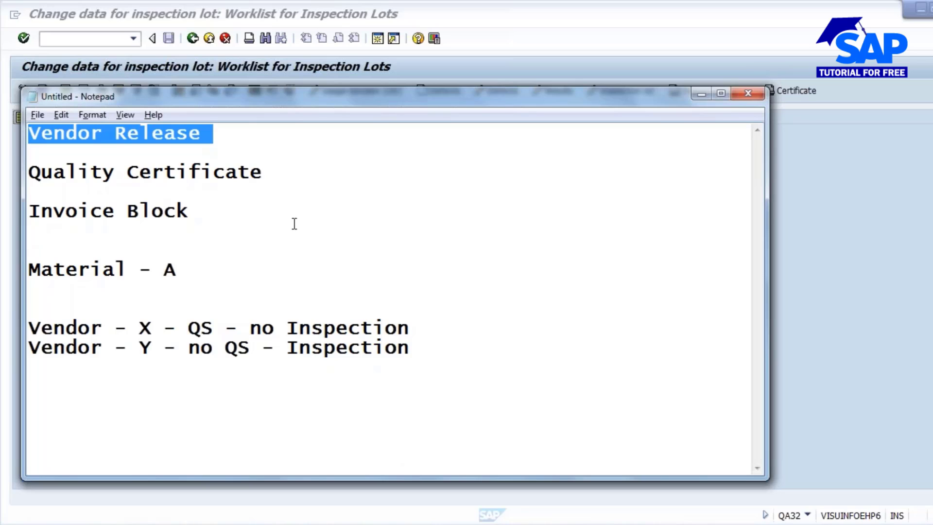
{"action": "left_click", "coordinate": [207, 134]}
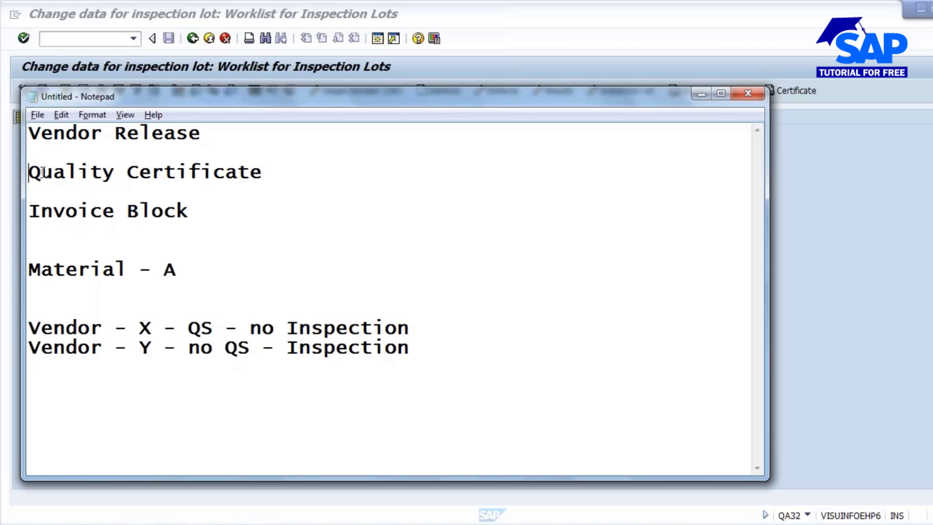
{"action": "left_click_drag", "start_coordinate": [29, 172], "coordinate": [262, 172]}
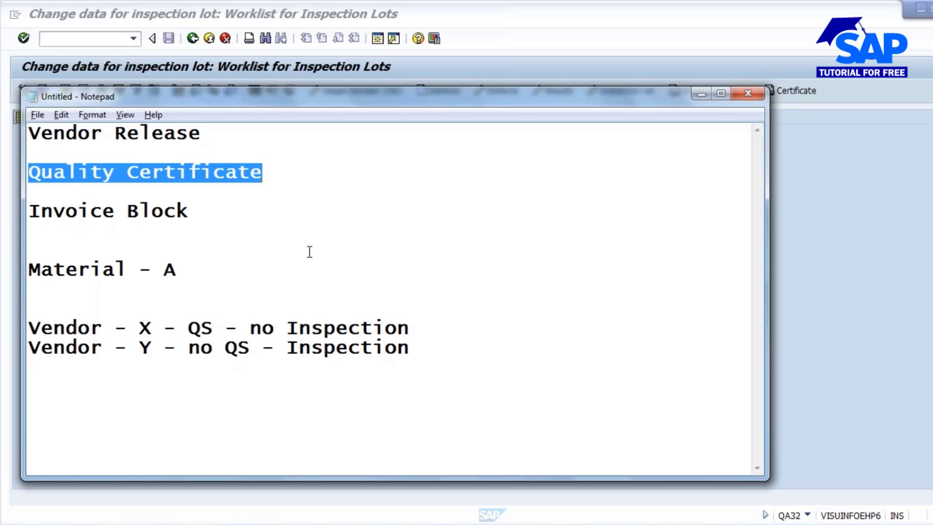
Step: Append "- COA" to the Quality Certificate line of the notes and switch to the Create Purchase Order session in SAP
{"action": "left_click", "coordinate": [282, 175]}
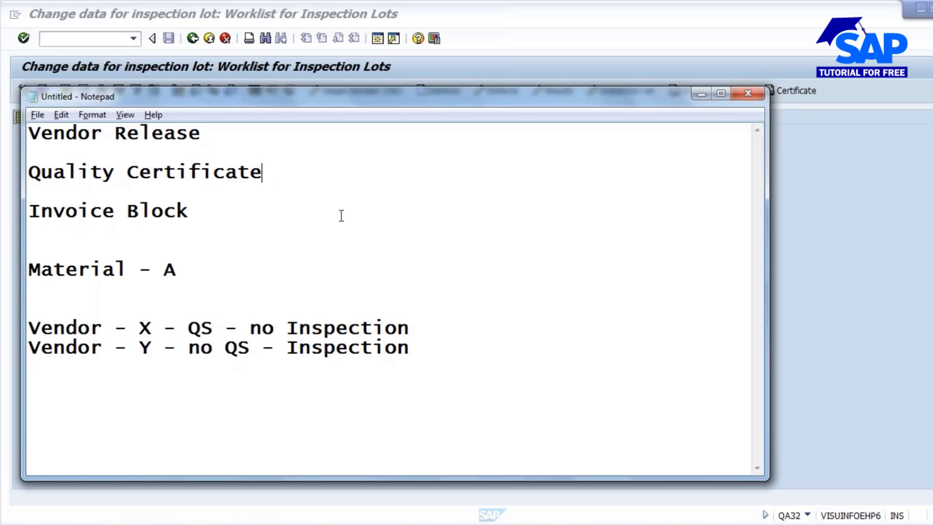
{"action": "type", "text": "- COA"}
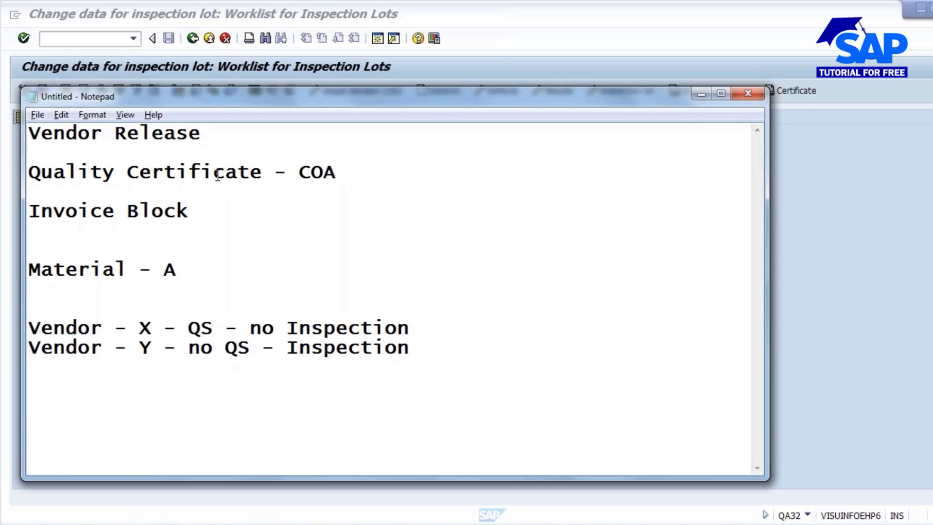
{"action": "left_click", "coordinate": [486, 524]}
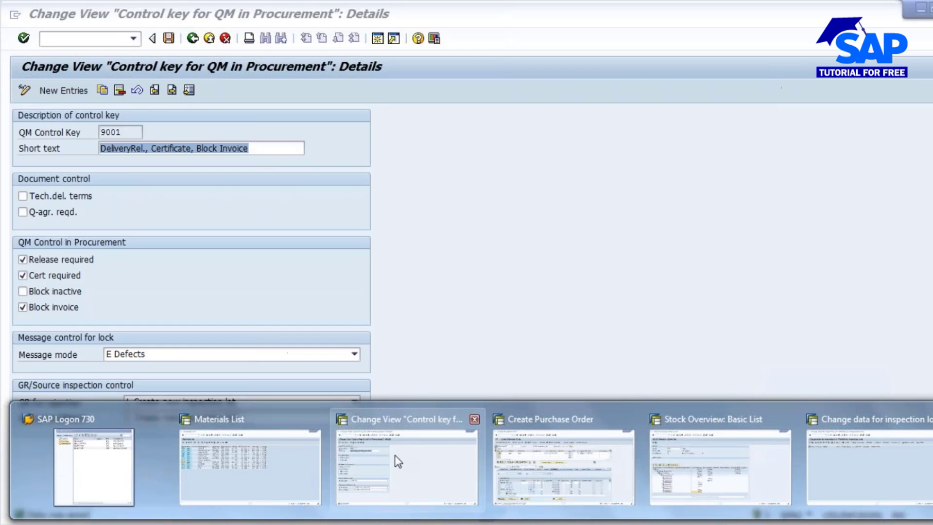
{"action": "left_click", "coordinate": [396, 461]}
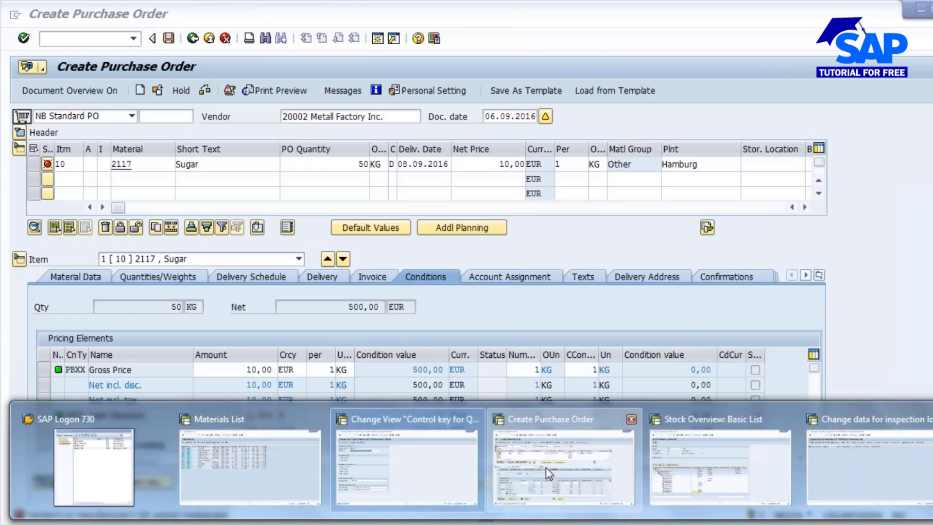
{"action": "left_click", "coordinate": [546, 467]}
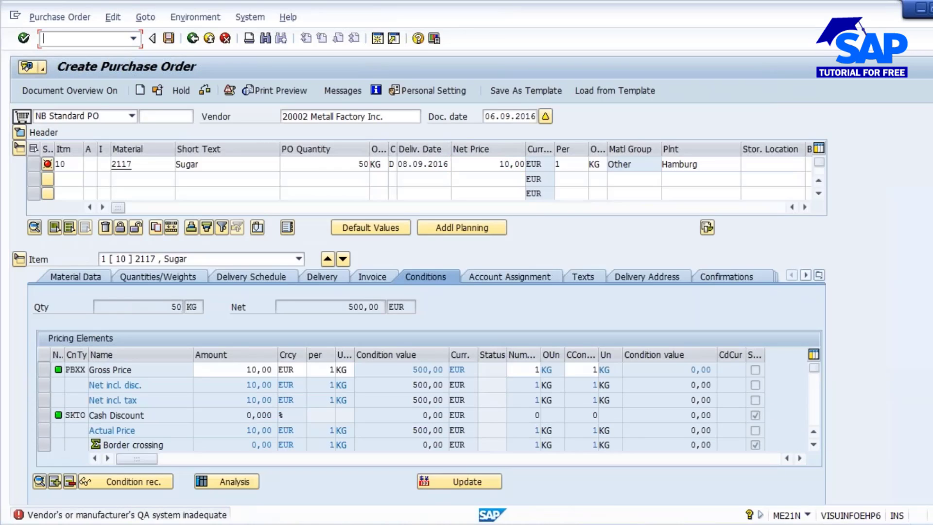
Step: Display the quality management view of material 2117 in MM02 and highlight Certificate in the QM control key's description
{"action": "type", "text": "/NMM02"}
{"action": "key", "text": "Return"}
{"action": "key", "text": "Return"}
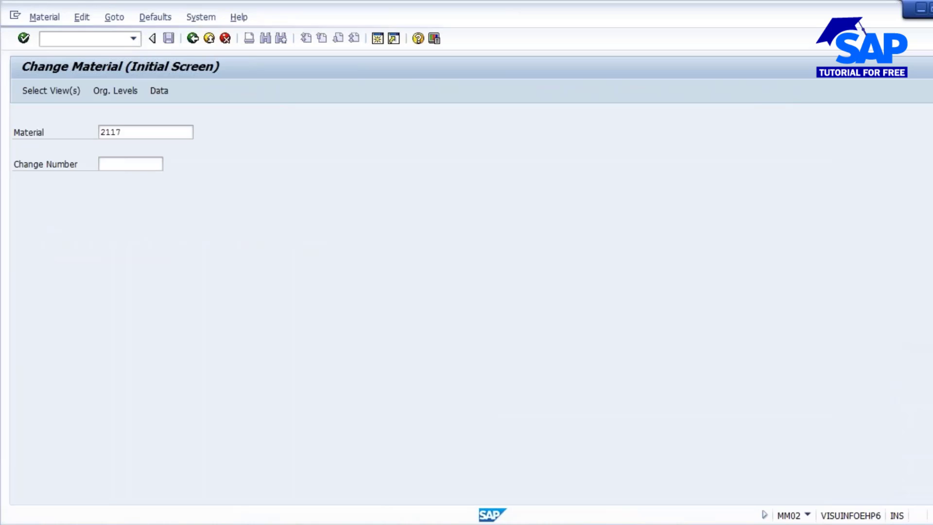
{"action": "key", "text": "Return"}
{"action": "key", "text": "Return"}
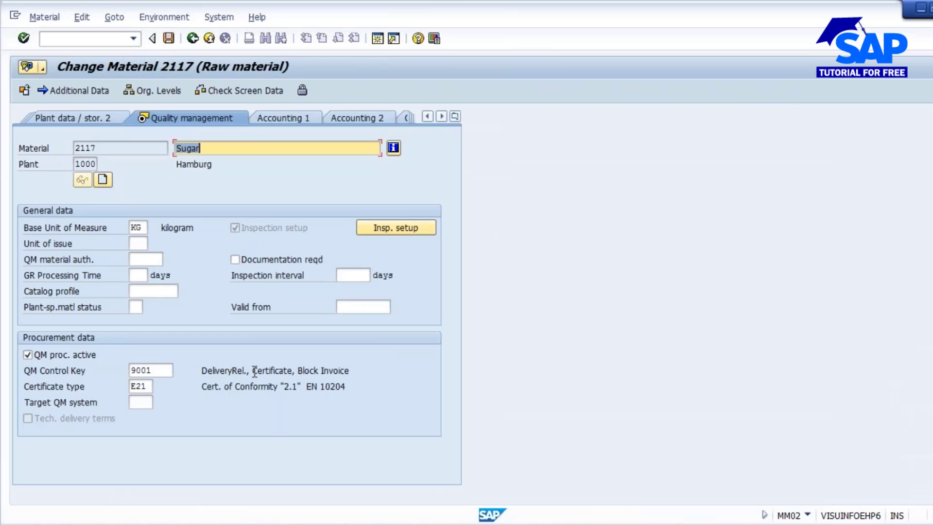
{"action": "left_click_drag", "start_coordinate": [252, 370], "coordinate": [294, 370]}
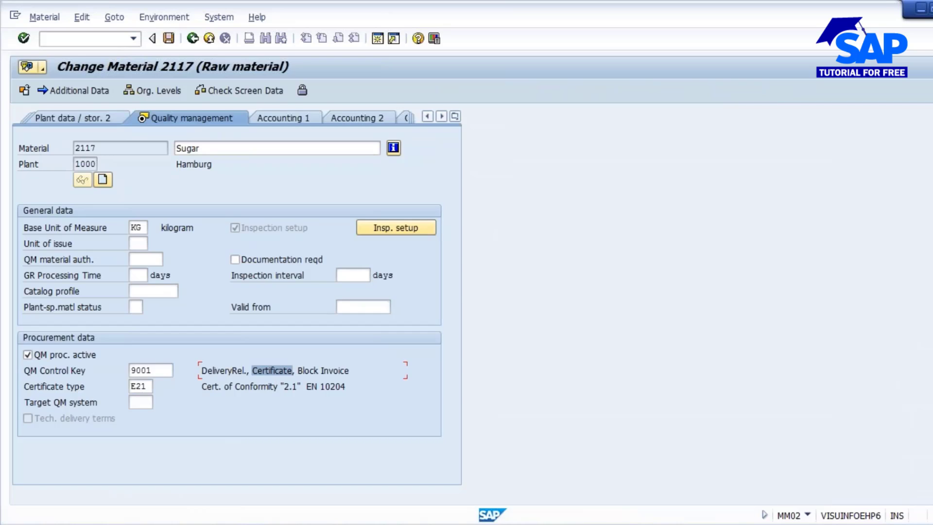
Step: Start purchase order creation with ME21N in the stock overview session and enter vendor 2002 and item material 2117
{"action": "mouse_move", "coordinate": [498, 505]}
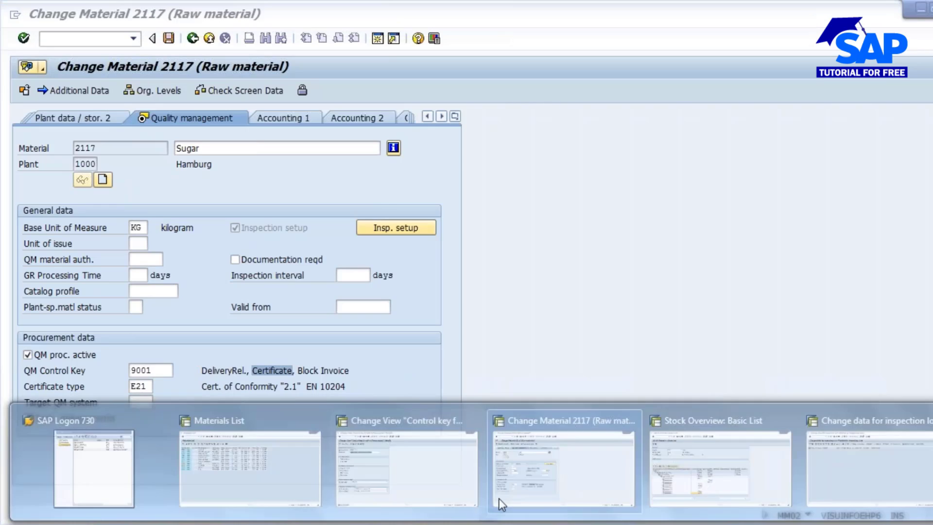
{"action": "left_click", "coordinate": [697, 459]}
{"action": "left_click", "coordinate": [64, 38]}
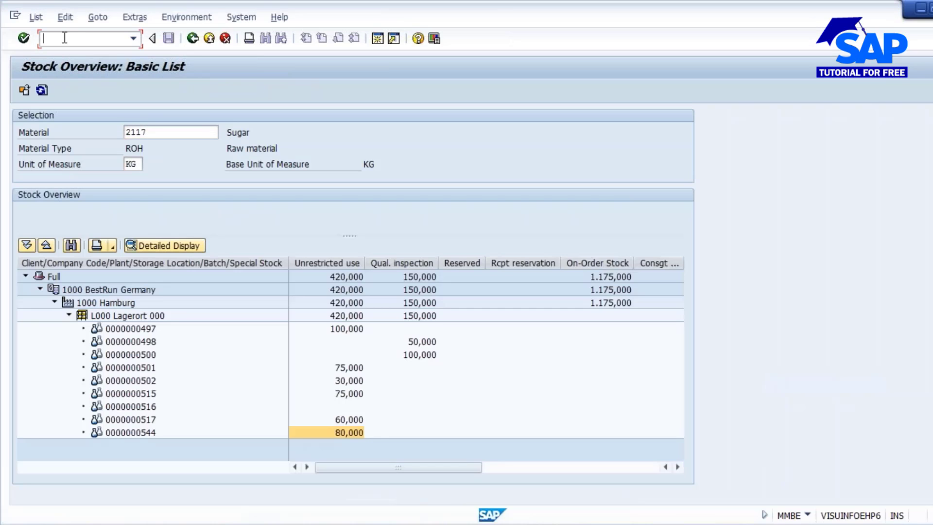
{"action": "type", "text": "/NME21N"}
{"action": "key", "text": "Return"}
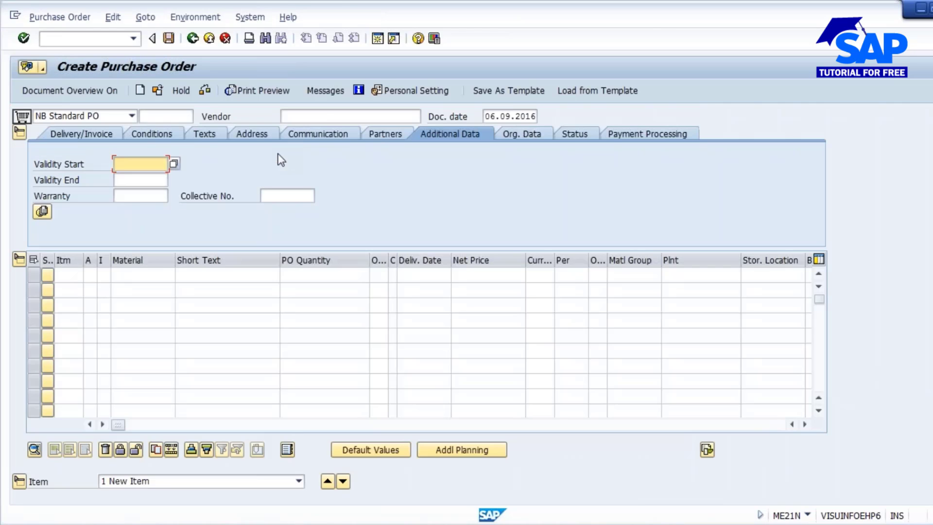
{"action": "left_click", "coordinate": [320, 118]}
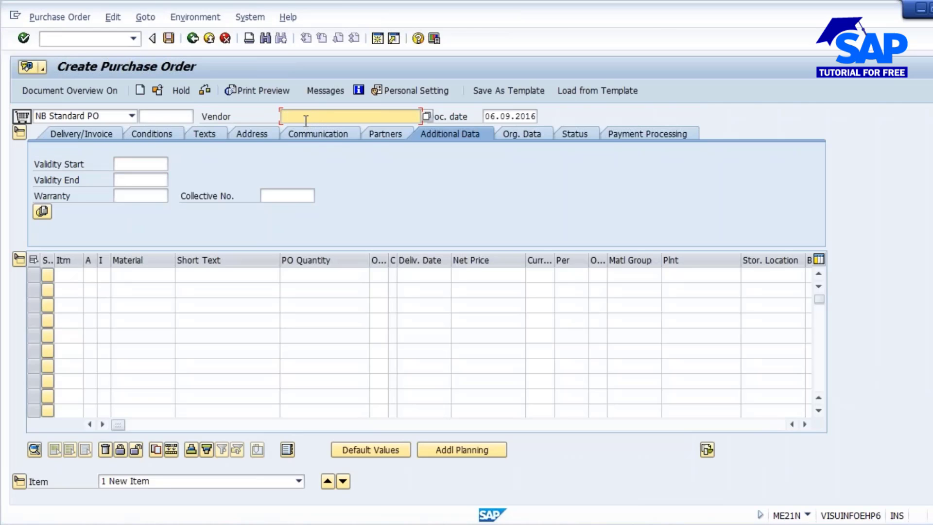
{"action": "type", "text": "2002"}
{"action": "left_click", "coordinate": [128, 275]}
{"action": "type", "text": "211"}
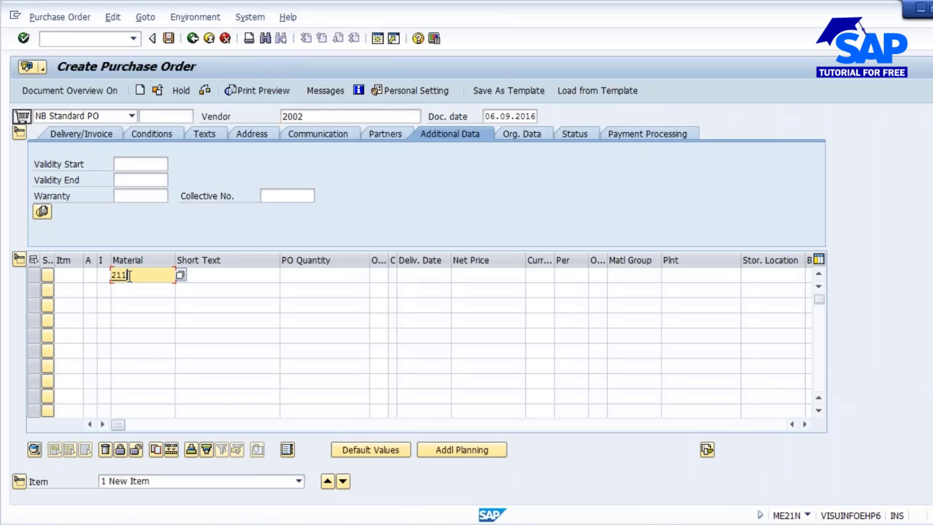
{"action": "type", "text": "7"}
Step: Set the item's PO quantity to 75 and its plant to 1000, and validate the entries
{"action": "left_click", "coordinate": [319, 273]}
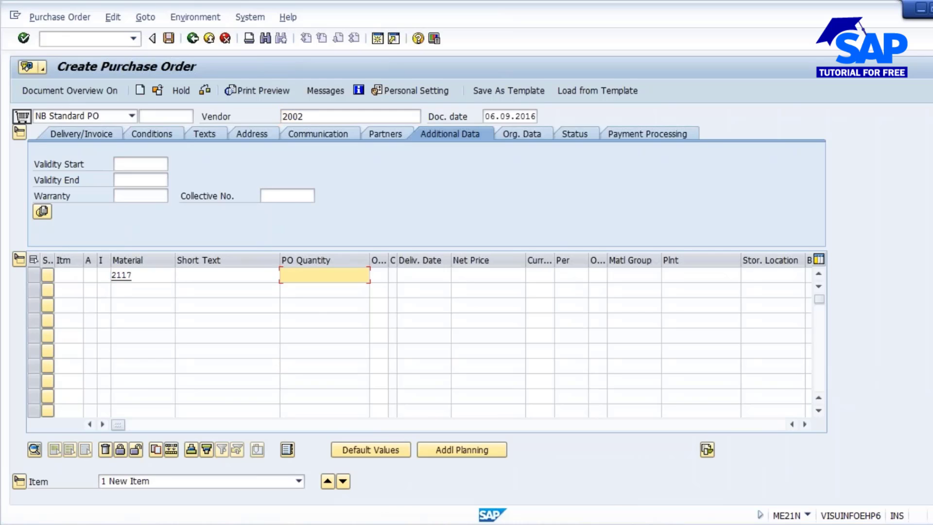
{"action": "key", "text": "BackSpace"}
{"action": "key", "text": "BackSpace"}
{"action": "left_click", "coordinate": [701, 275]}
{"action": "type", "text": "1000"}
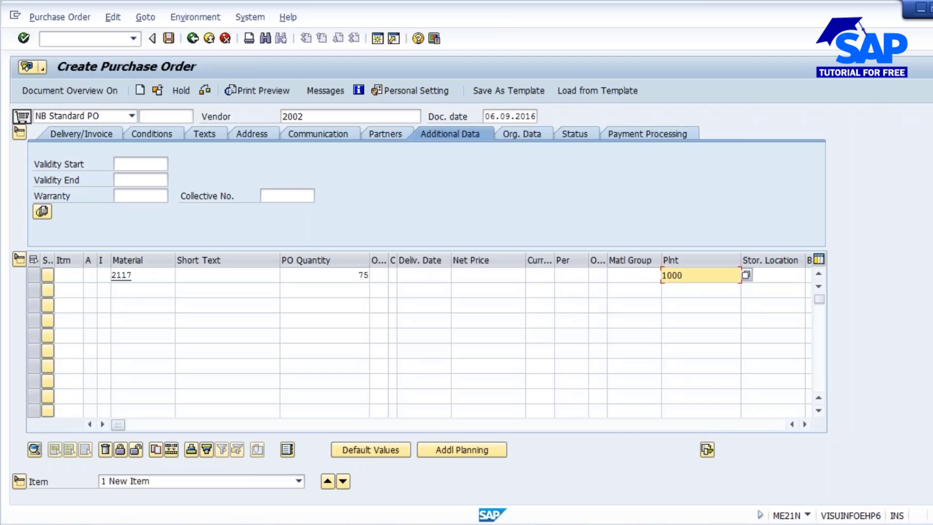
{"action": "key", "text": "Return"}
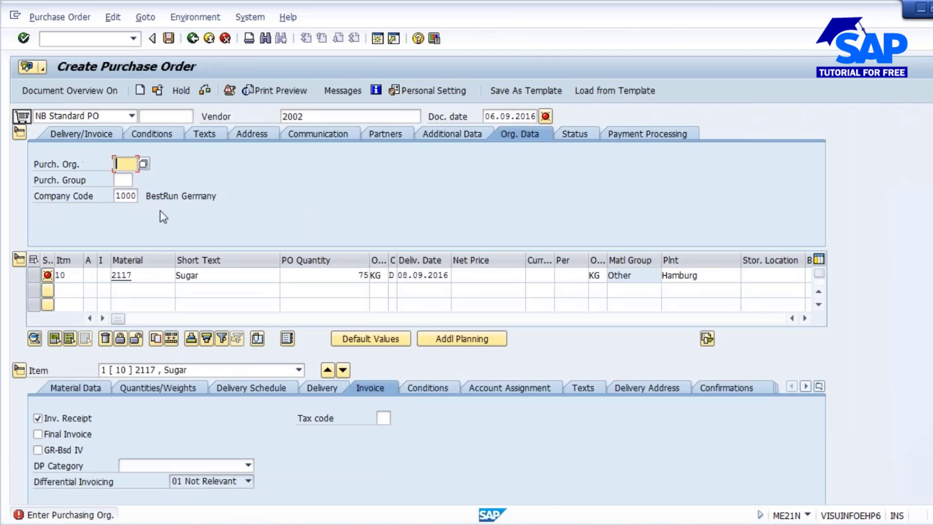
Step: Enter purchasing organization 1000 and purchasing group 000 in the order's organizational data
{"action": "type", "text": "1000"}
{"action": "key", "text": "Tab"}
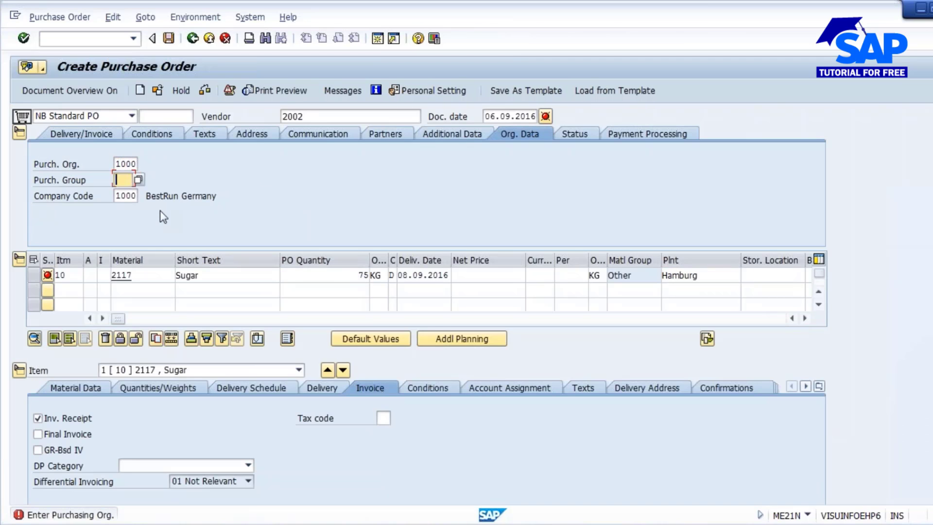
{"action": "type", "text": "000"}
{"action": "key", "text": "Return"}
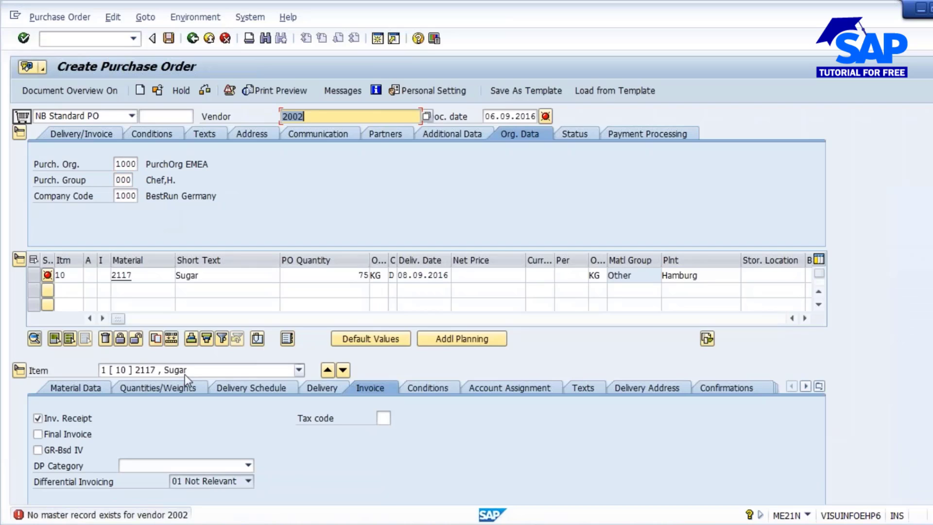
Step: Correct the purchase order's vendor to 20002
{"action": "left_click", "coordinate": [292, 116]}
{"action": "type", "text": "0"}
{"action": "key", "text": "Return"}
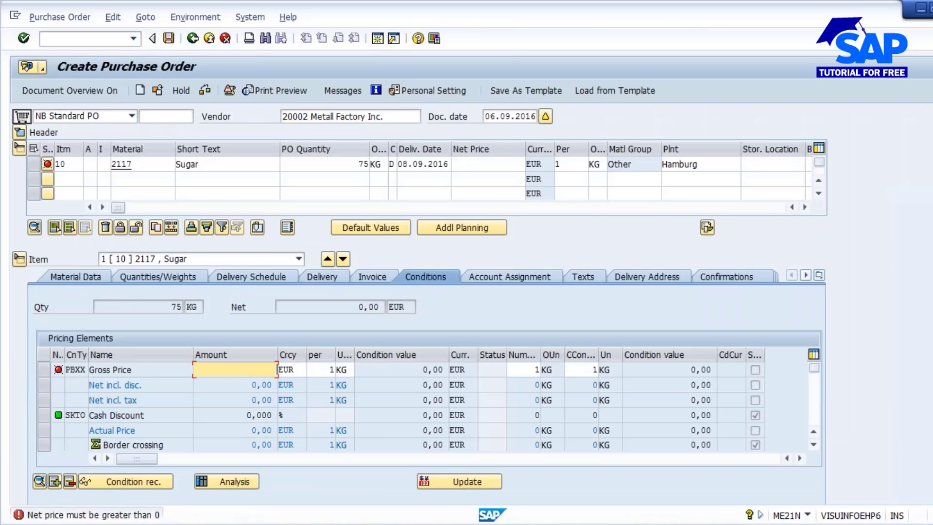
Step: Set the item's gross price to 10 EUR, and check and save the purchase order
{"action": "type", "text": "10"}
{"action": "key", "text": "Return"}
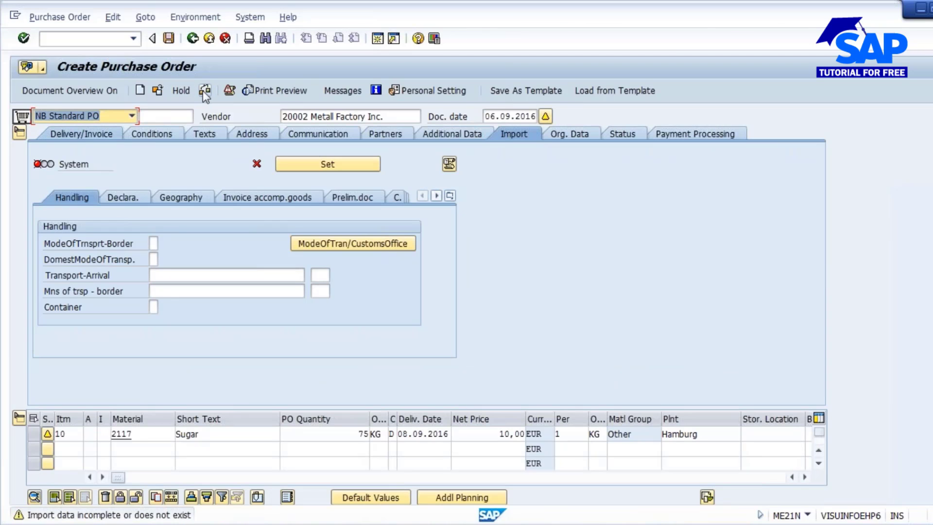
{"action": "left_click", "coordinate": [203, 90]}
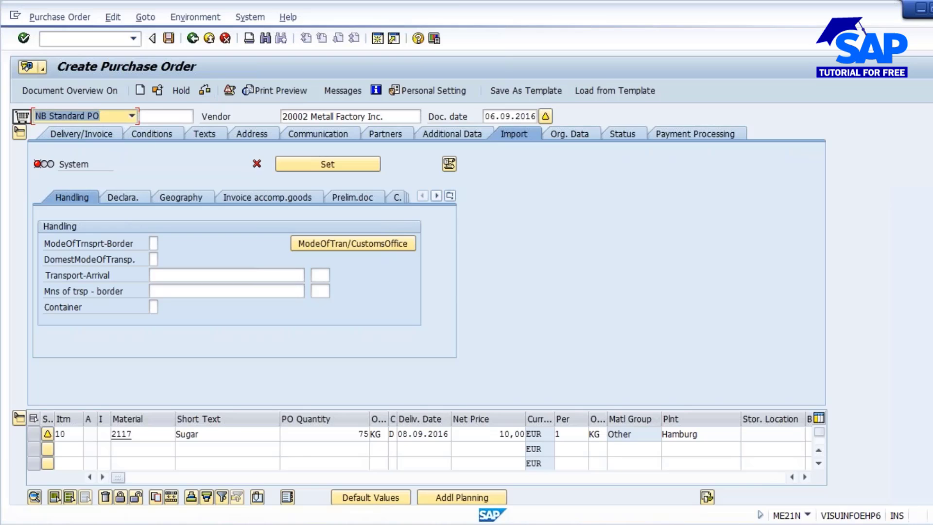
{"action": "left_click", "coordinate": [169, 38]}
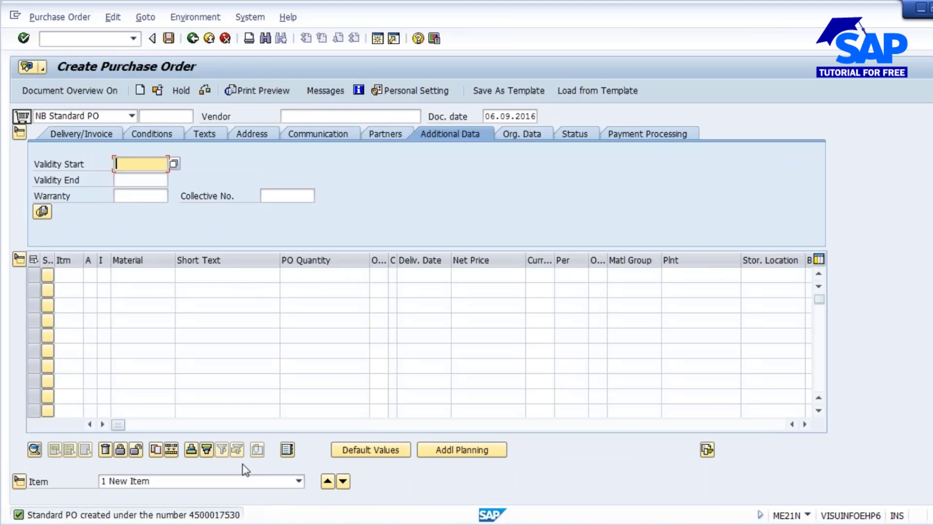
Step: Open the details of the save message, copy the new purchase order number from it and close the details
{"action": "left_click", "coordinate": [211, 513]}
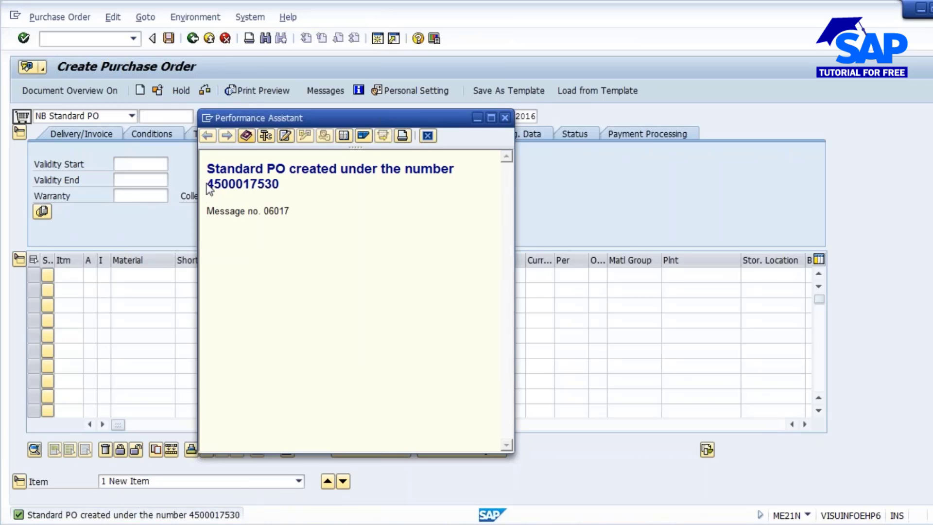
{"action": "left_click_drag", "start_coordinate": [209, 182], "coordinate": [287, 184]}
{"action": "key", "text": "ctrl+c"}
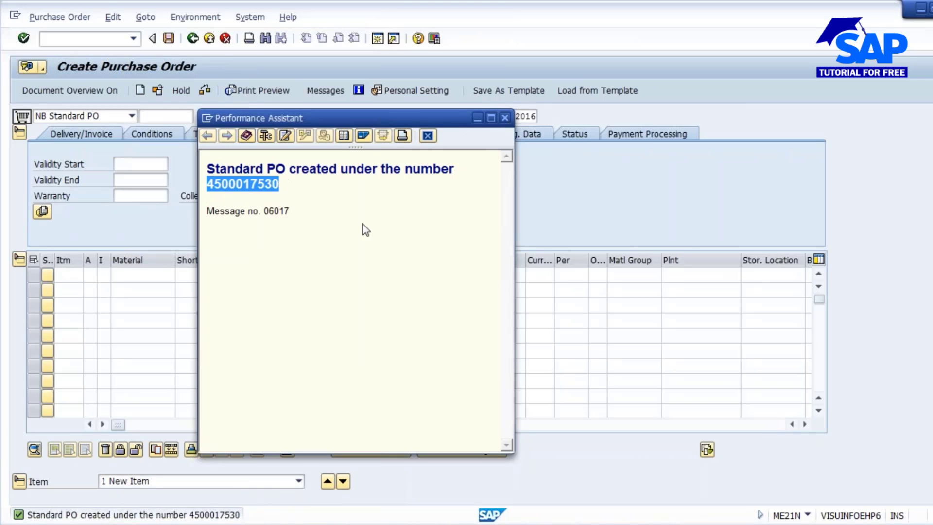
{"action": "left_click", "coordinate": [504, 118]}
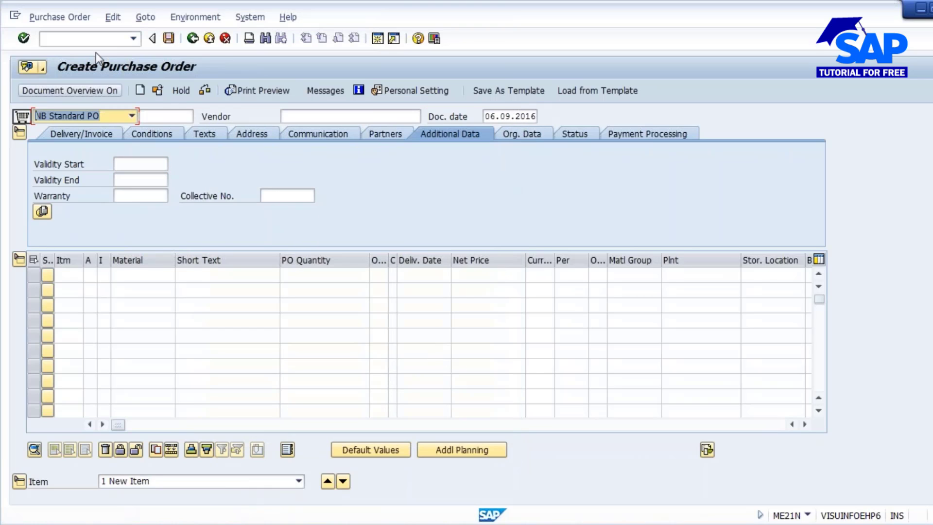
Step: Open the MIGO goods receipt transaction and load the purchase order by pasting the copied order number
{"action": "left_click", "coordinate": [92, 39]}
{"action": "type", "text": "/NM"}
{"action": "type", "text": "E23N"}
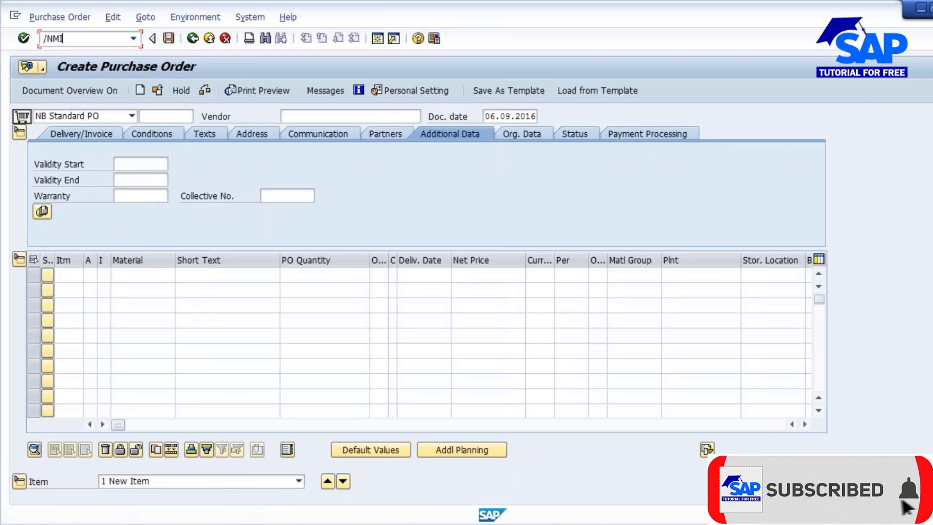
{"action": "key", "text": "Return"}
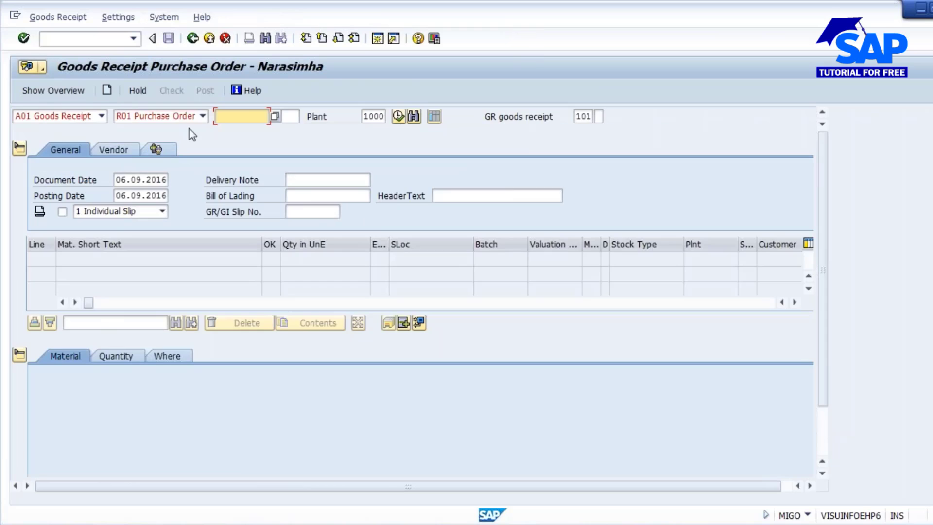
{"action": "key", "text": "ctrl+v"}
{"action": "key", "text": "Return"}
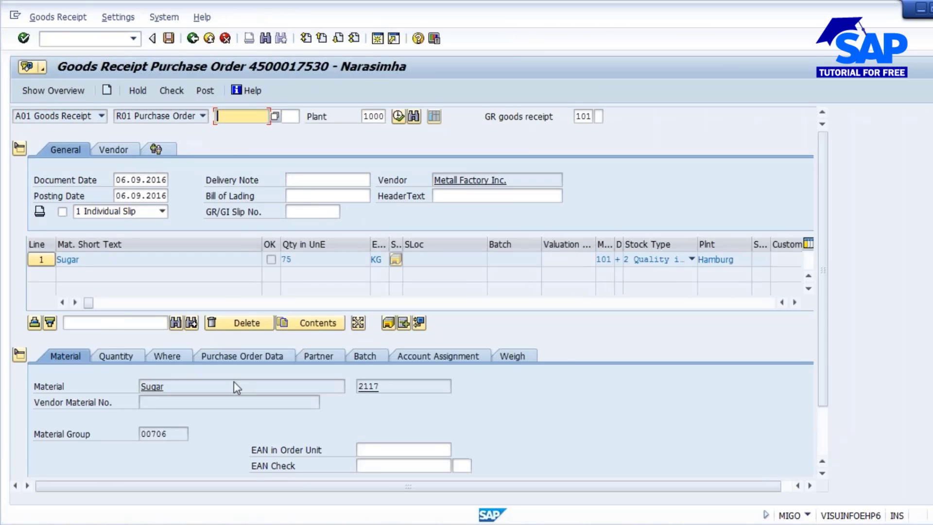
Step: Mark the Sugar item as OK and assign it storage location L000
{"action": "scroll", "coordinate": [356, 415], "scroll_direction": "down", "scroll_amount": 2}
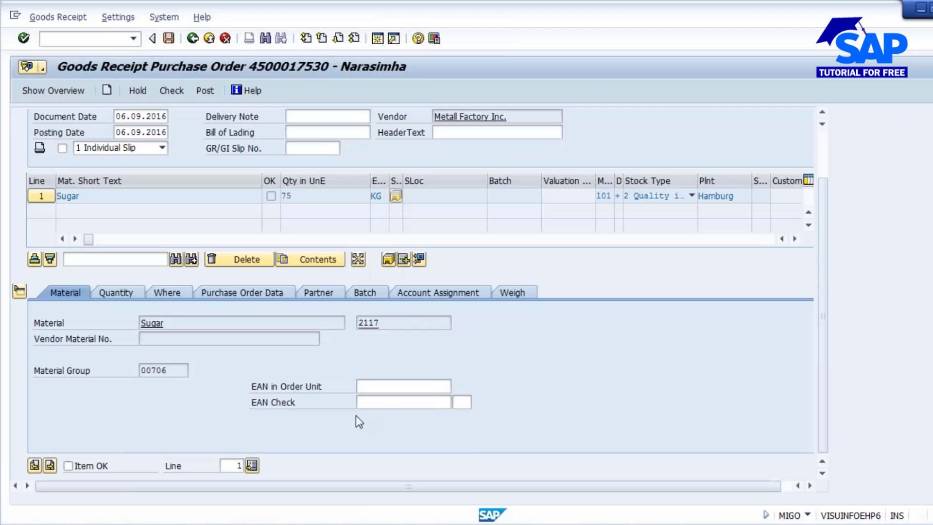
{"action": "left_click", "coordinate": [129, 294]}
{"action": "left_click", "coordinate": [173, 292]}
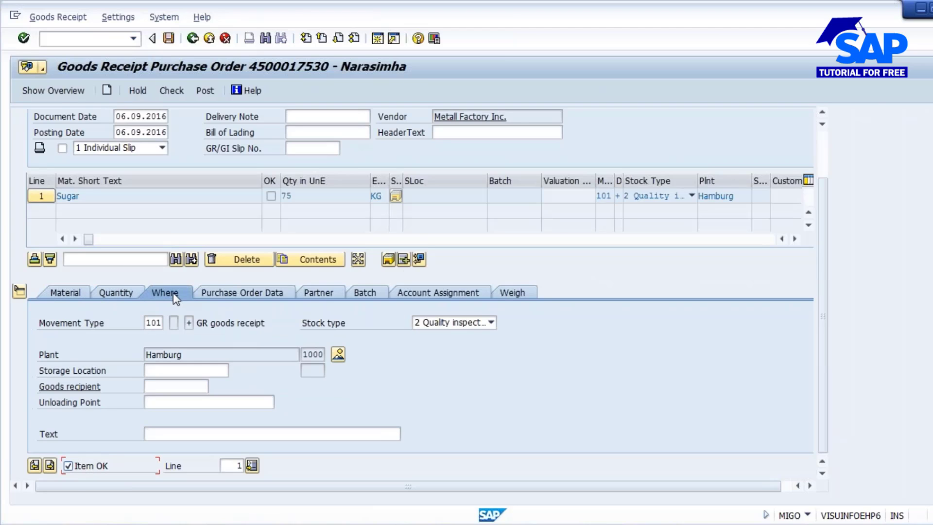
{"action": "left_click", "coordinate": [162, 371]}
{"action": "type", "text": "L"}
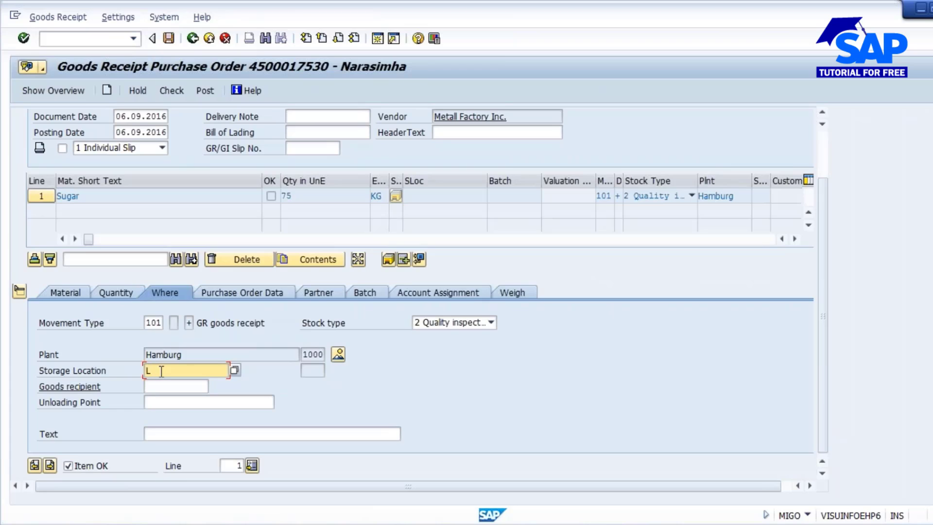
{"action": "type", "text": "000"}
{"action": "key", "text": "Return"}
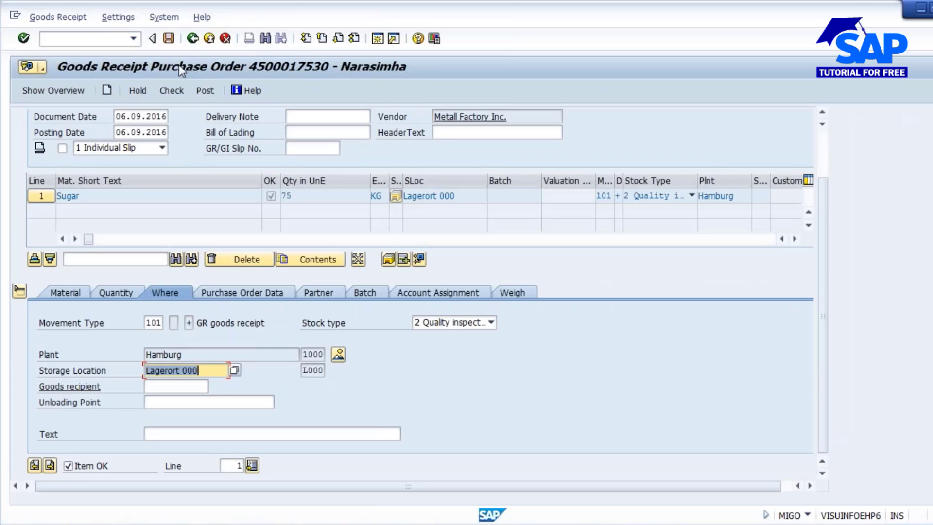
Step: Try to post the goods receipt and close the message log
{"action": "left_click", "coordinate": [168, 38]}
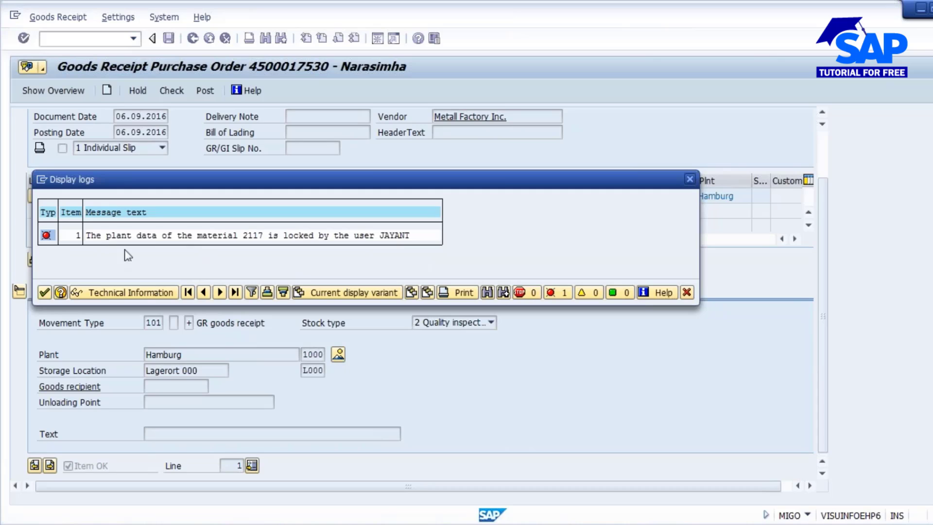
{"action": "left_click", "coordinate": [686, 292]}
Step: Switch to the Change Material session and save material 2117, accepting the warning about plants without a control key
{"action": "mouse_move", "coordinate": [514, 459]}
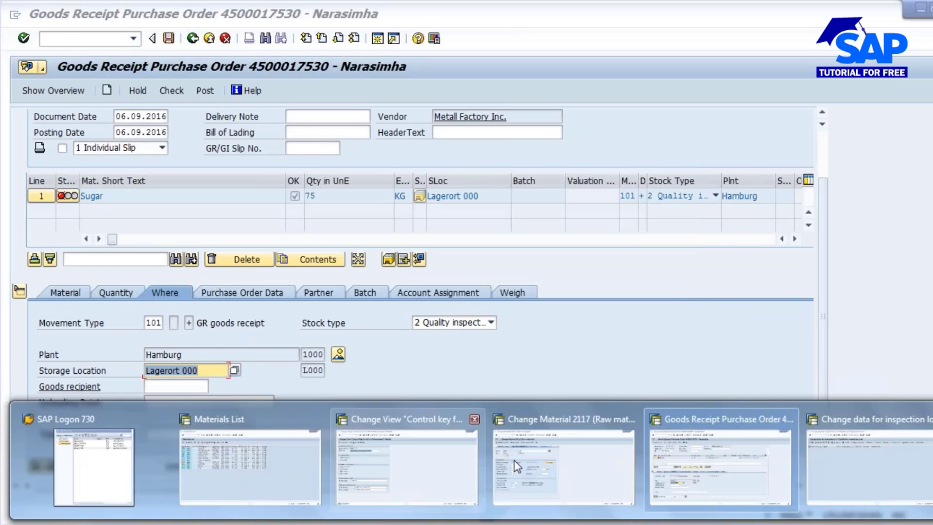
{"action": "left_click", "coordinate": [552, 454]}
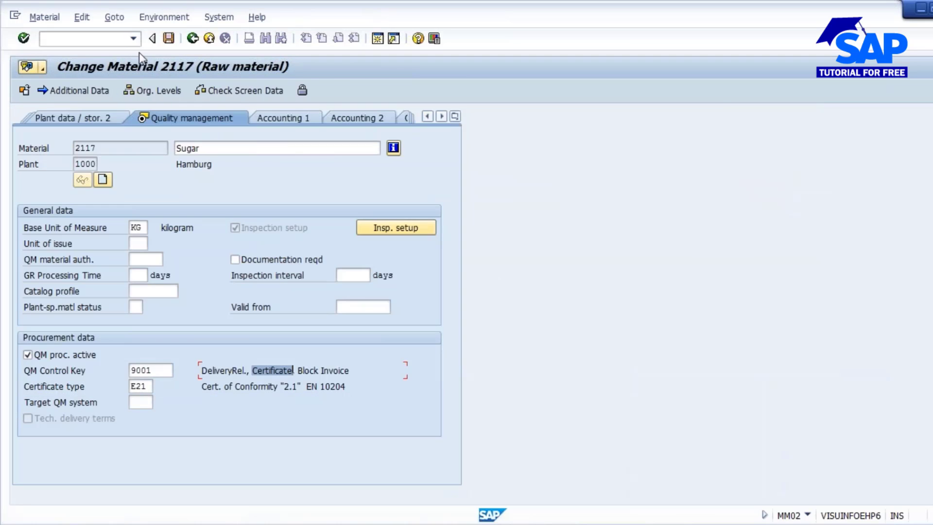
{"action": "left_click", "coordinate": [168, 38]}
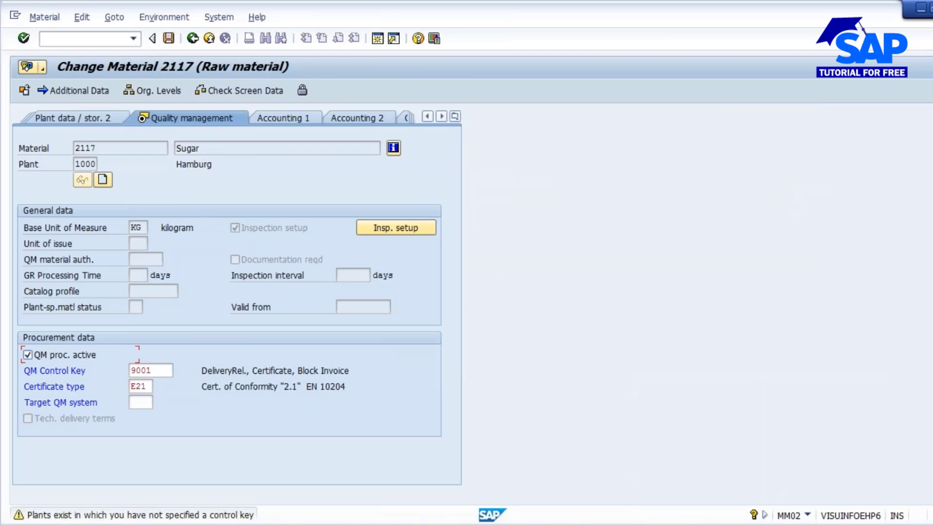
{"action": "key", "text": "Return"}
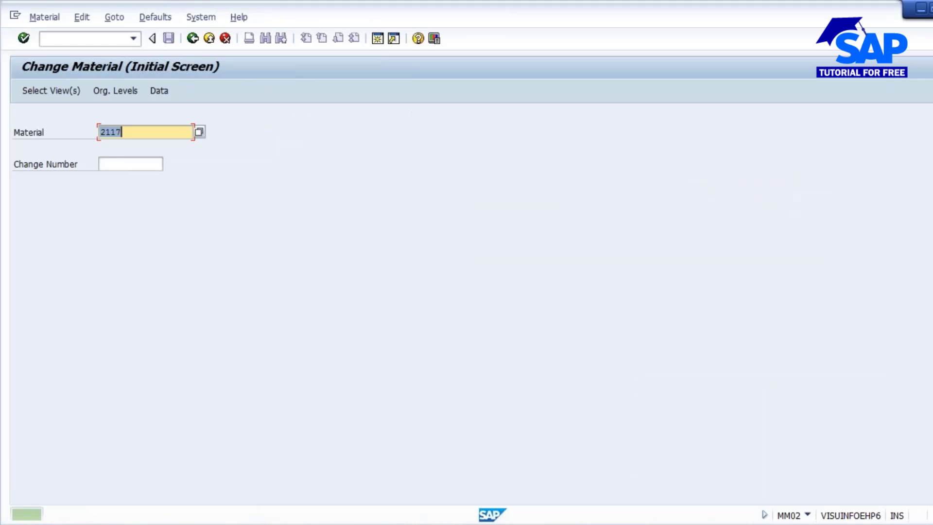
Step: Close the inspection lot worklist and Change Material sessions and check the goods receipt again
{"action": "mouse_move", "coordinate": [807, 523]}
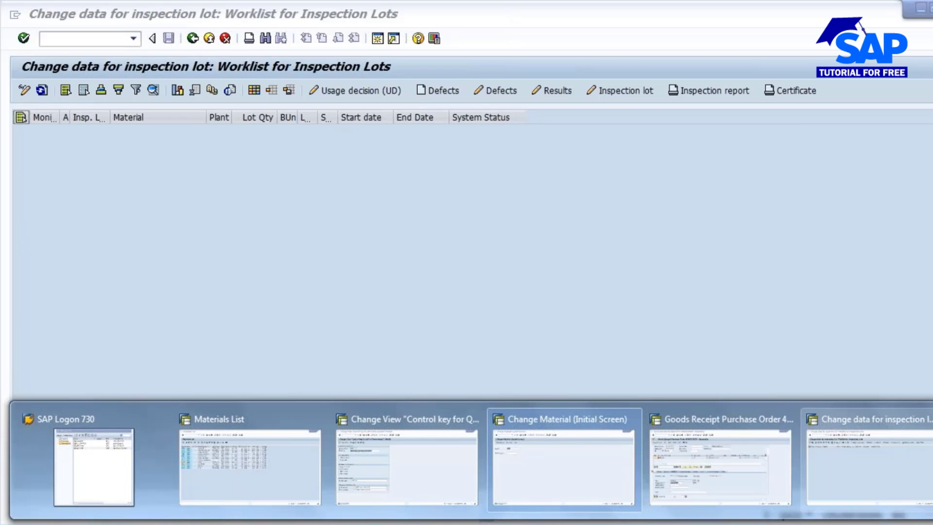
{"action": "left_click", "coordinate": [932, 419]}
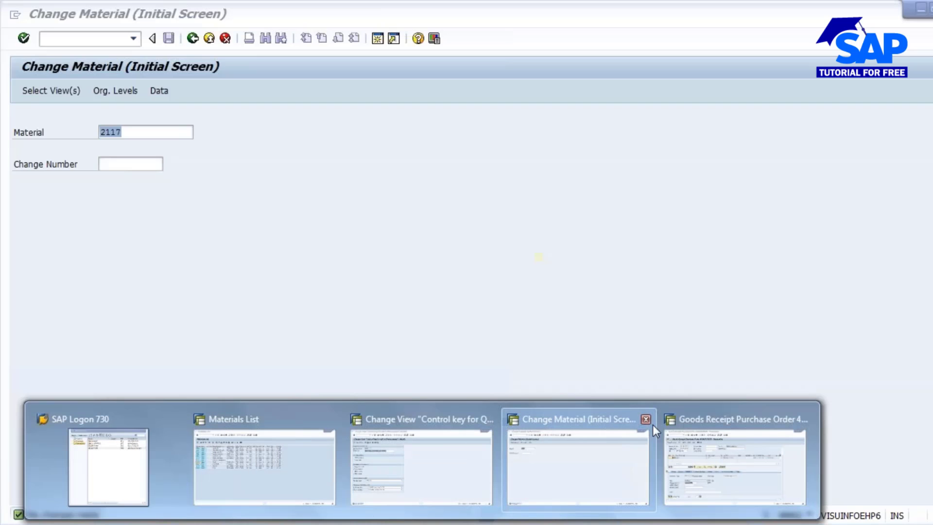
{"action": "left_click", "coordinate": [648, 421]}
{"action": "left_click", "coordinate": [699, 461]}
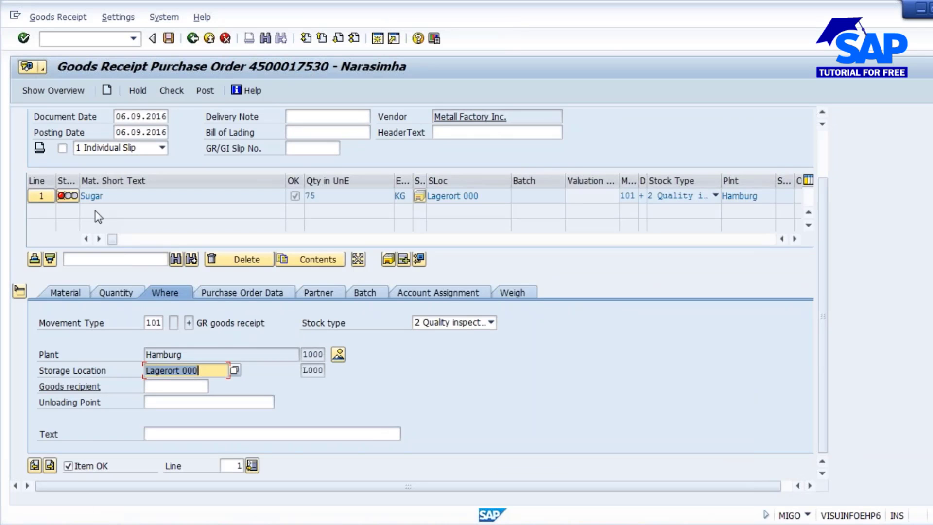
{"action": "left_click", "coordinate": [169, 90]}
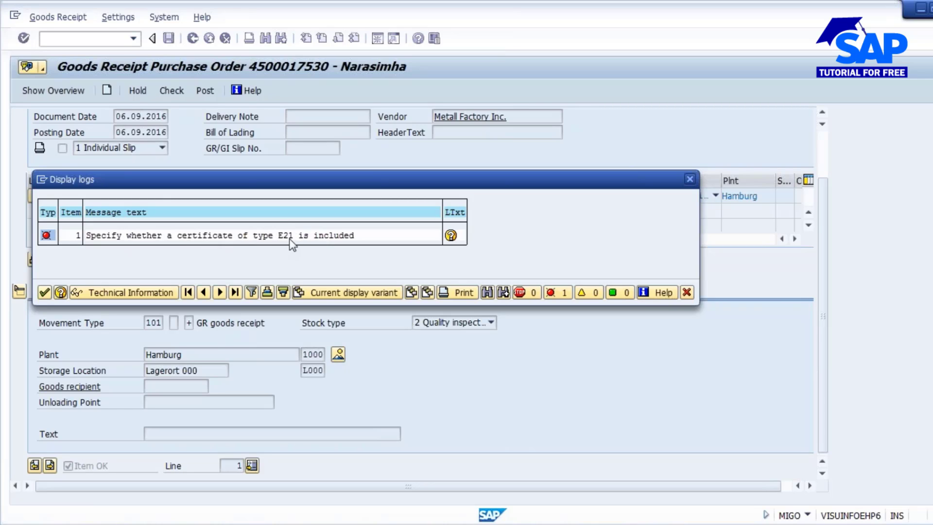
Step: Display material 2117 with MM03 in a new session and examine its QM control key and certificate type
{"action": "left_click", "coordinate": [40, 182]}
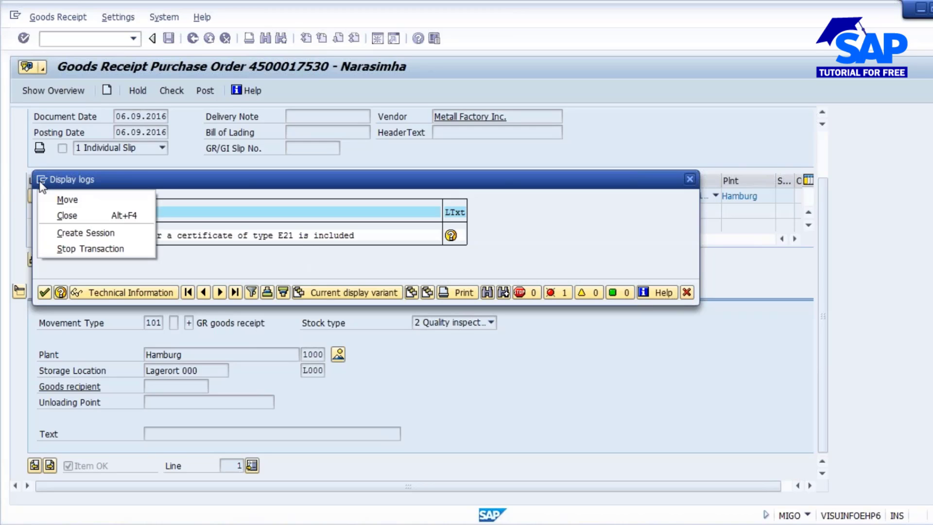
{"action": "left_click", "coordinate": [97, 232]}
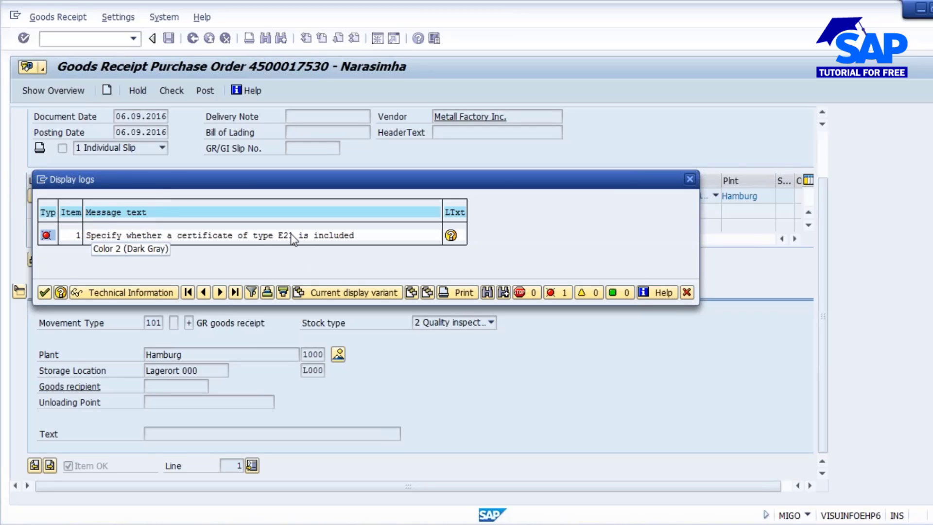
{"action": "type", "text": "MM03"}
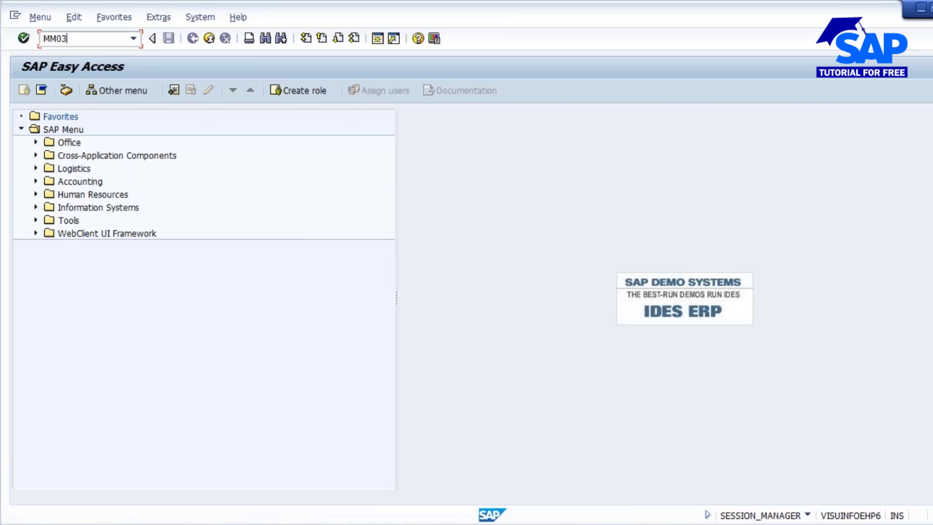
{"action": "key", "text": "Return"}
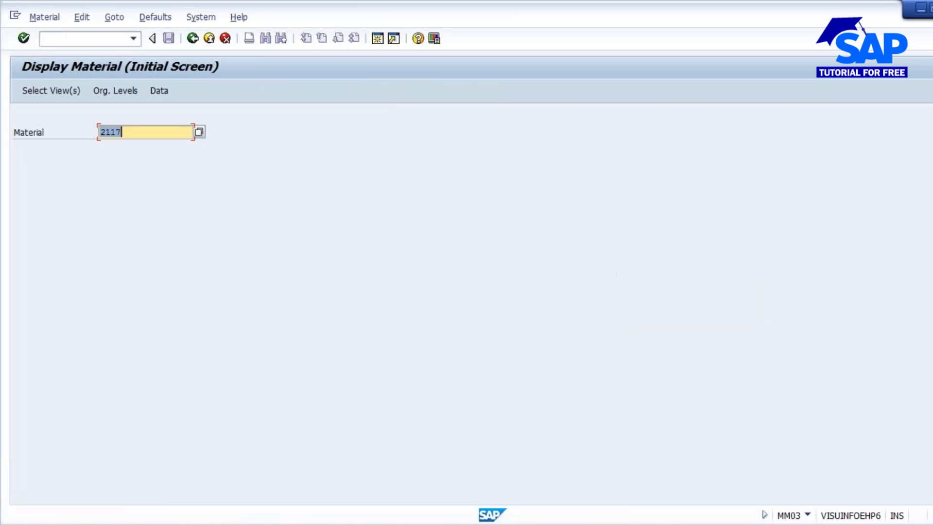
{"action": "key", "text": "Return"}
{"action": "key", "text": "Return"}
{"action": "key", "text": "Return"}
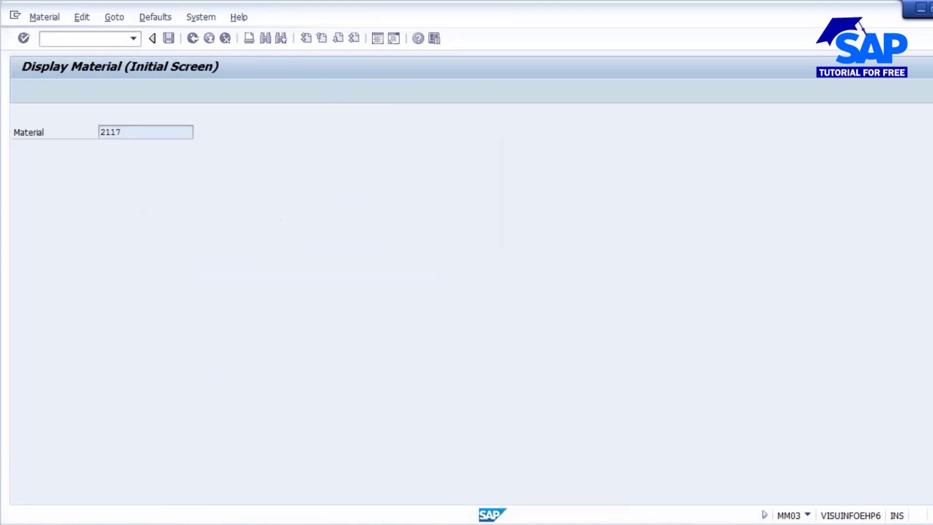
{"action": "left_click_drag", "start_coordinate": [149, 385], "coordinate": [88, 388]}
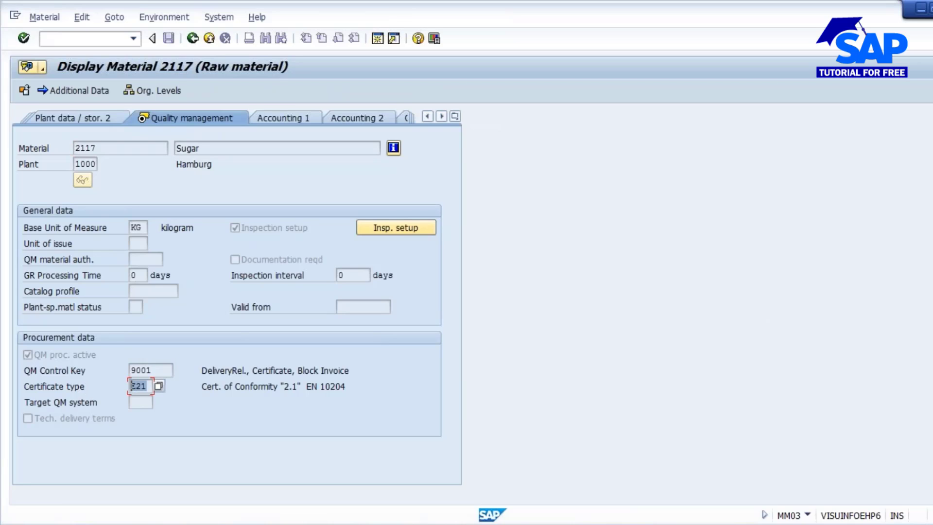
{"action": "left_click_drag", "start_coordinate": [147, 387], "coordinate": [118, 388]}
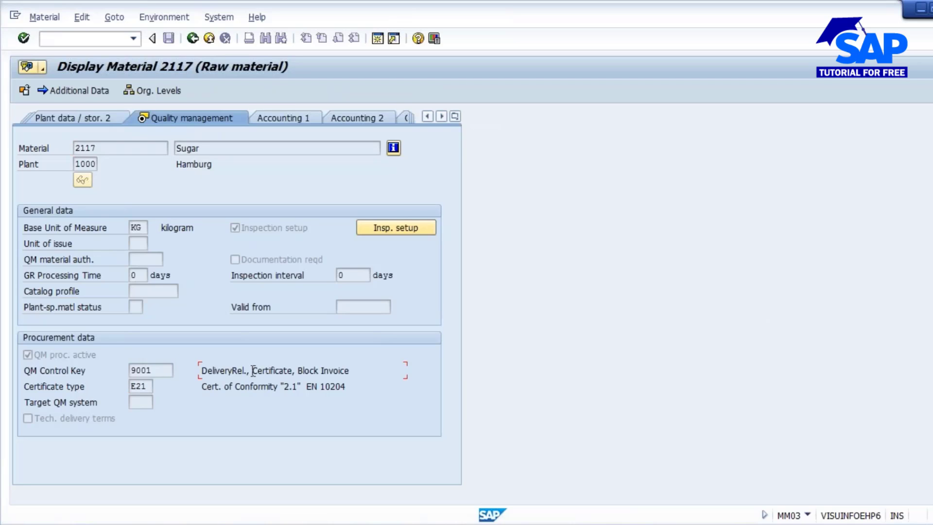
{"action": "left_click_drag", "start_coordinate": [251, 370], "coordinate": [292, 370]}
{"action": "left_click_drag", "start_coordinate": [147, 386], "coordinate": [77, 391]}
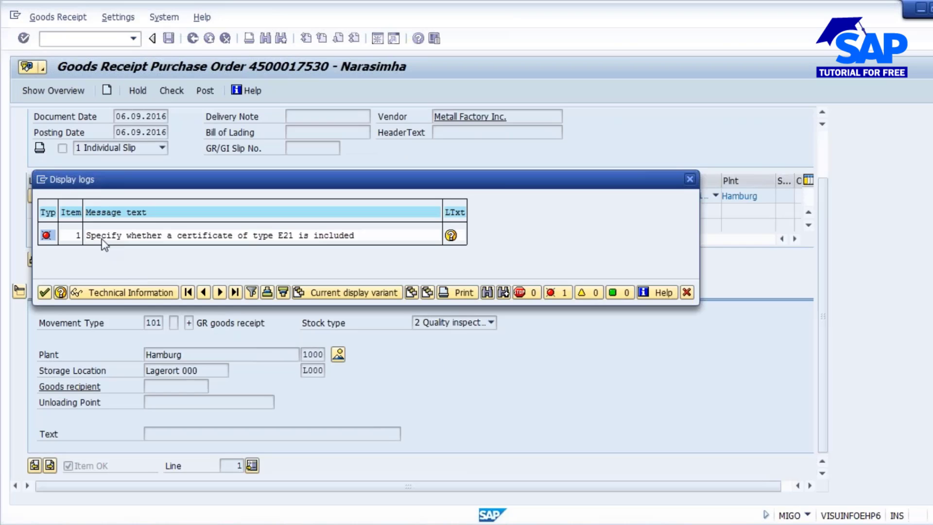
Step: Close the goods receipt's message log and set the certificate enclosed indicator to Yes in the item's purchase order data
{"action": "left_click", "coordinate": [44, 292]}
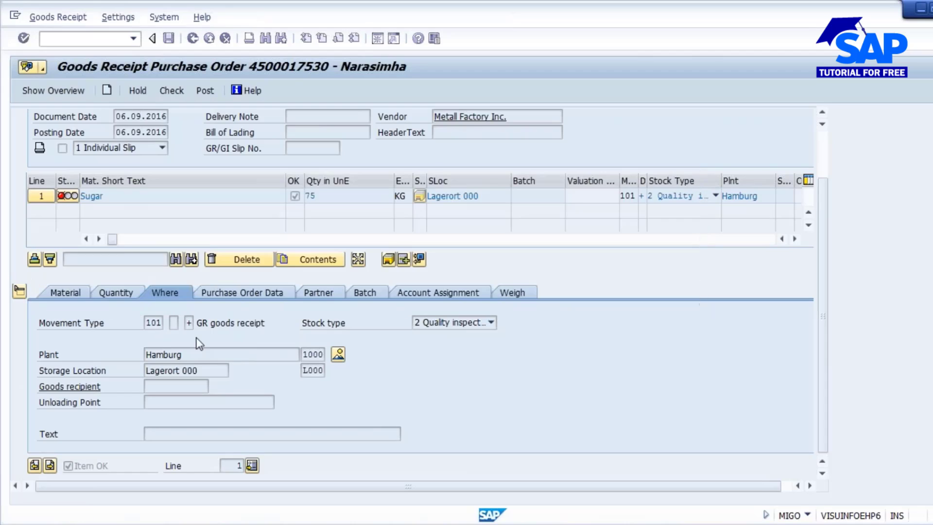
{"action": "left_click", "coordinate": [252, 294]}
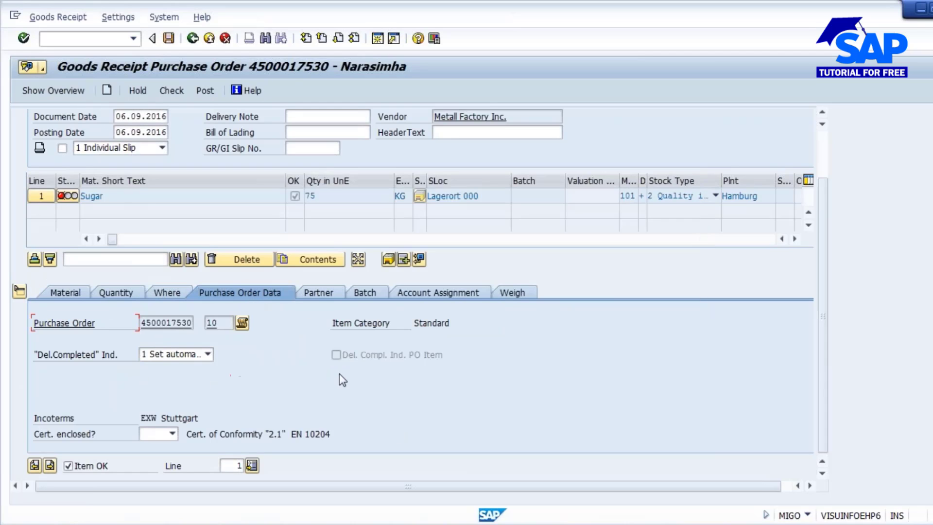
{"action": "left_click", "coordinate": [173, 434]}
{"action": "left_click", "coordinate": [162, 445]}
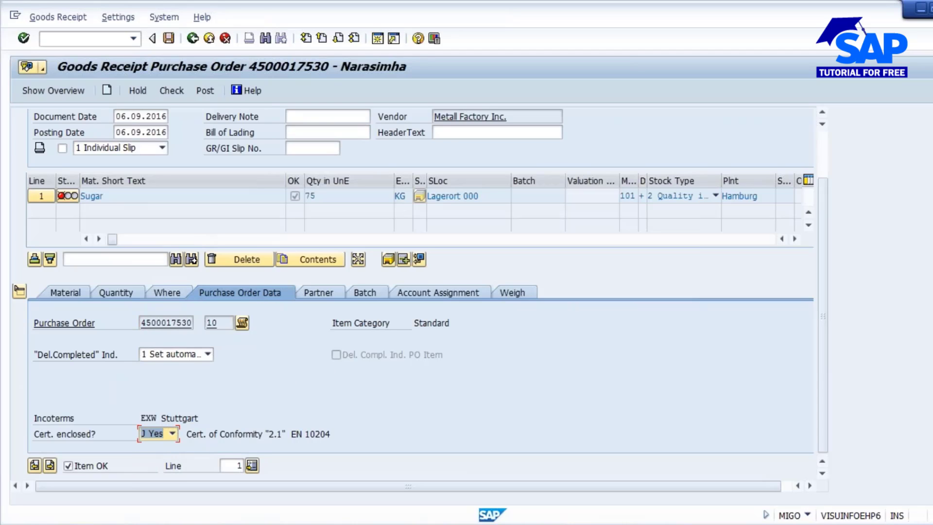
Step: Check the goods receipt, accept the message log and post the receipt
{"action": "left_click", "coordinate": [174, 92]}
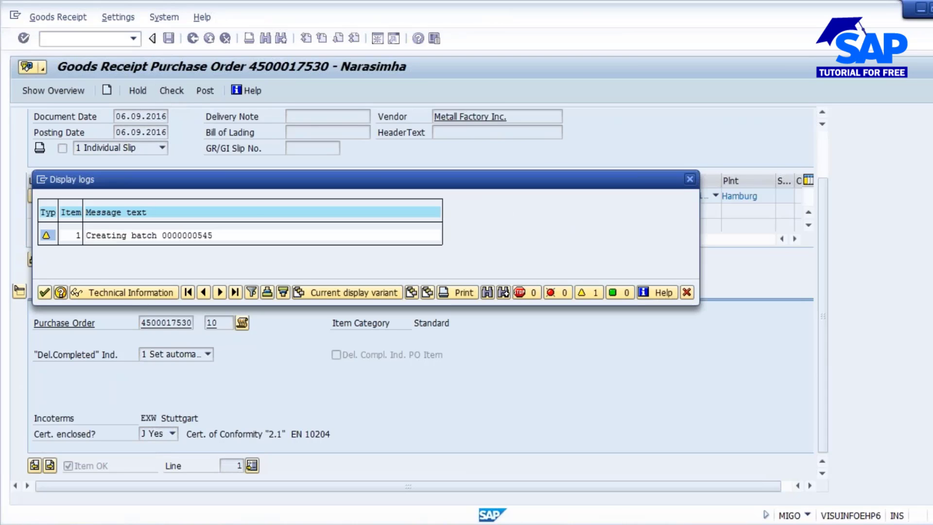
{"action": "left_click", "coordinate": [45, 292]}
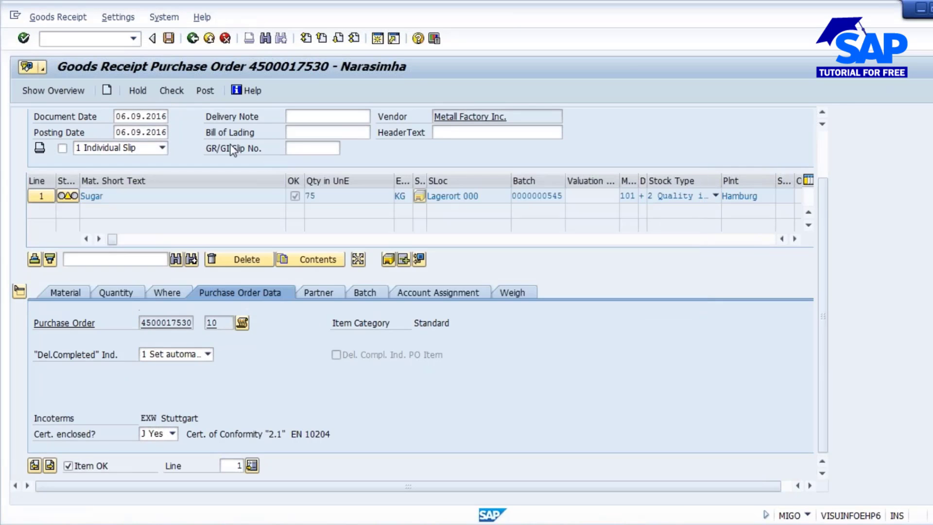
{"action": "left_click", "coordinate": [169, 39]}
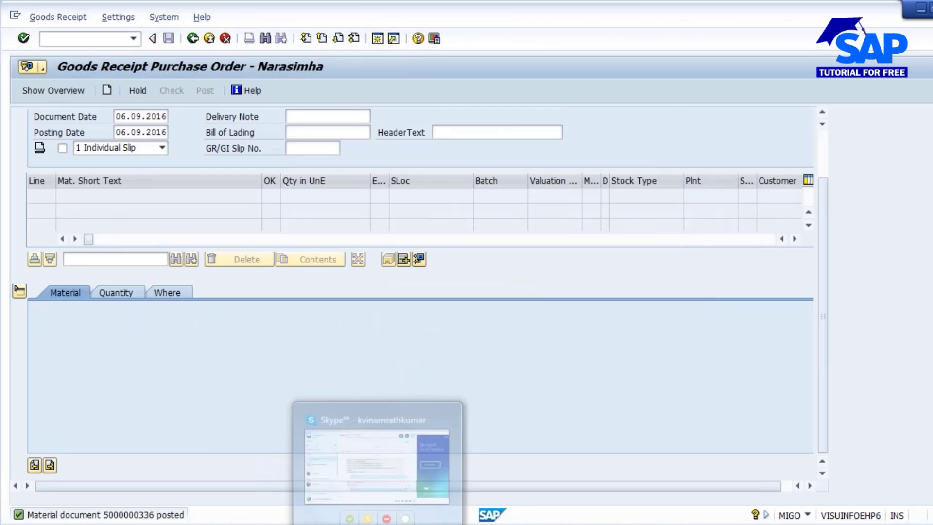
Step: Switch to the Notepad notes, highlight the Quality Certificate line and add a dash after "Invoice Block"
{"action": "left_click", "coordinate": [372, 523]}
{"action": "left_click_drag", "start_coordinate": [40, 172], "coordinate": [336, 174]}
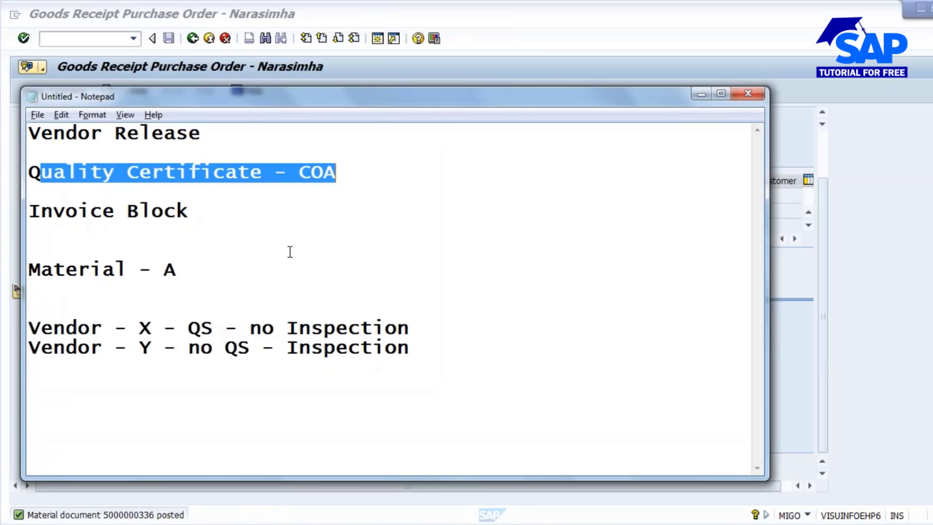
{"action": "left_click", "coordinate": [191, 210]}
{"action": "type", "text": "-"}
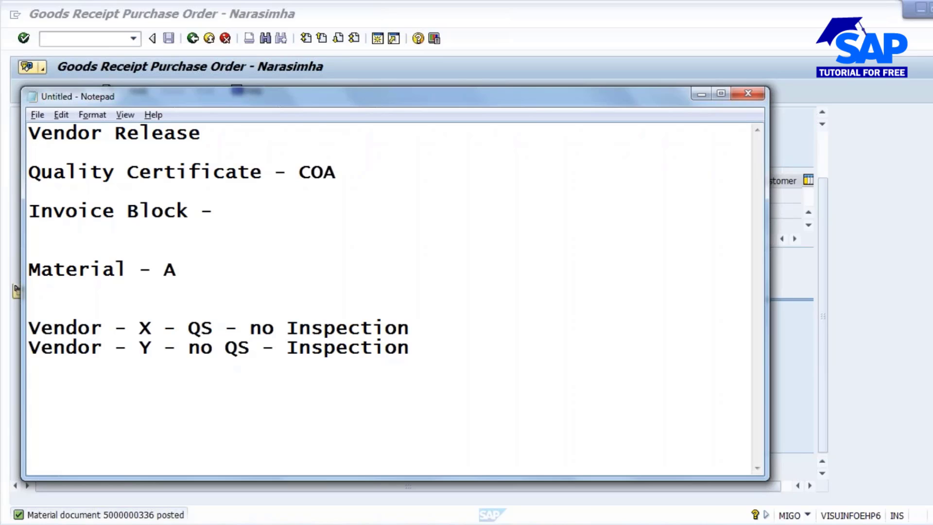
Step: Add the line "QM & MM" below the vendor inspection notes, separated by a blank line
{"action": "left_click_drag", "start_coordinate": [38, 211], "coordinate": [176, 211]}
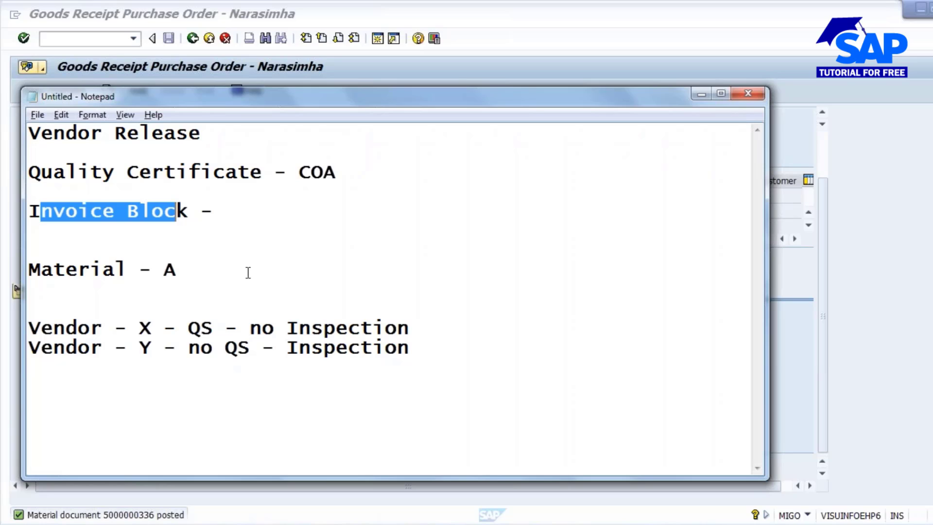
{"action": "left_click", "coordinate": [444, 351]}
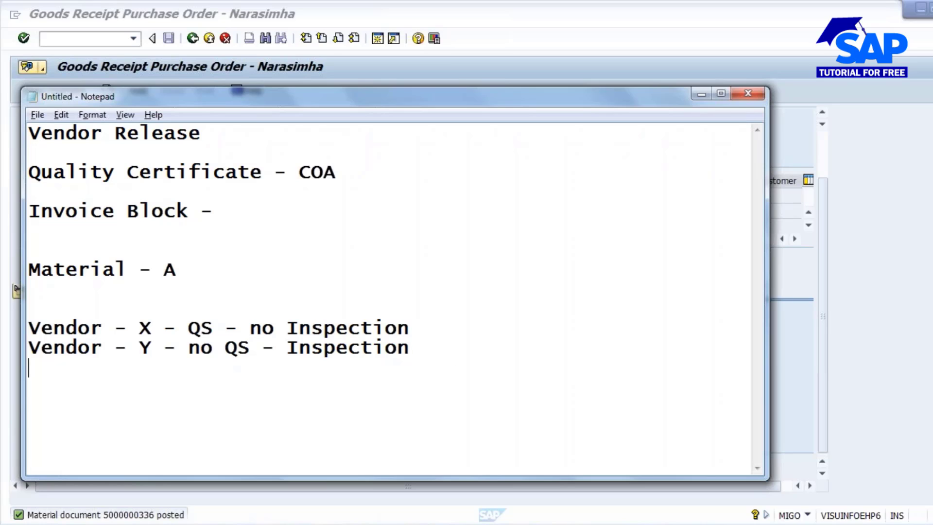
{"action": "key", "text": "Return"}
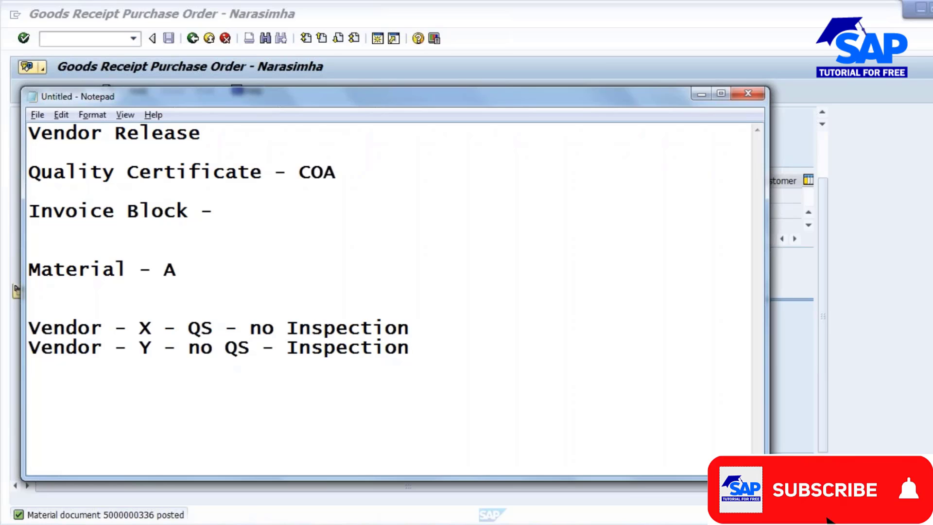
{"action": "type", "text": "QM & "}
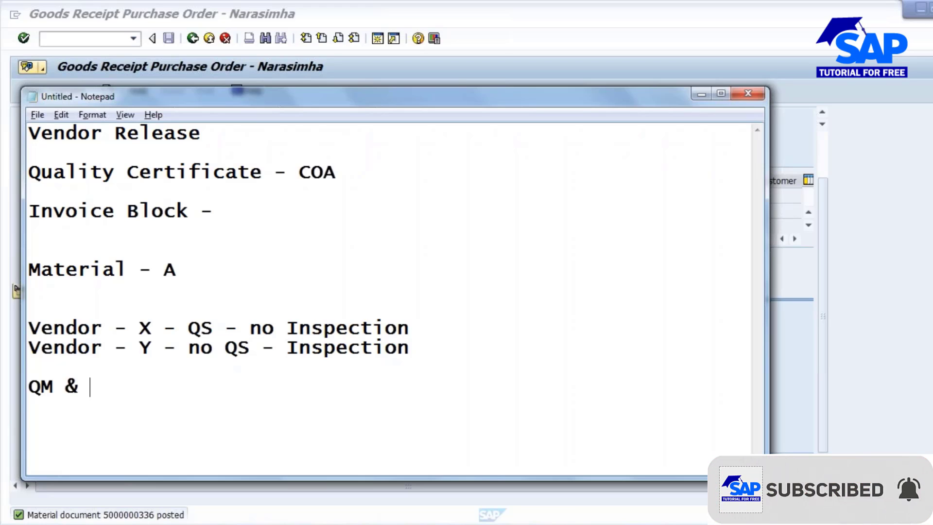
{"action": "type", "text": "MM"}
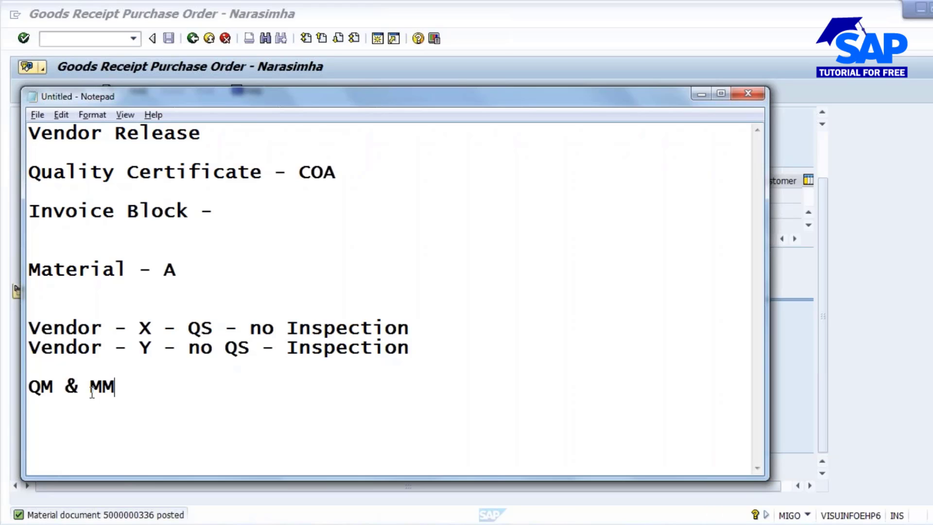
{"action": "left_click_drag", "start_coordinate": [64, 388], "coordinate": [21, 388]}
{"action": "left_click_drag", "start_coordinate": [125, 389], "coordinate": [53, 388]}
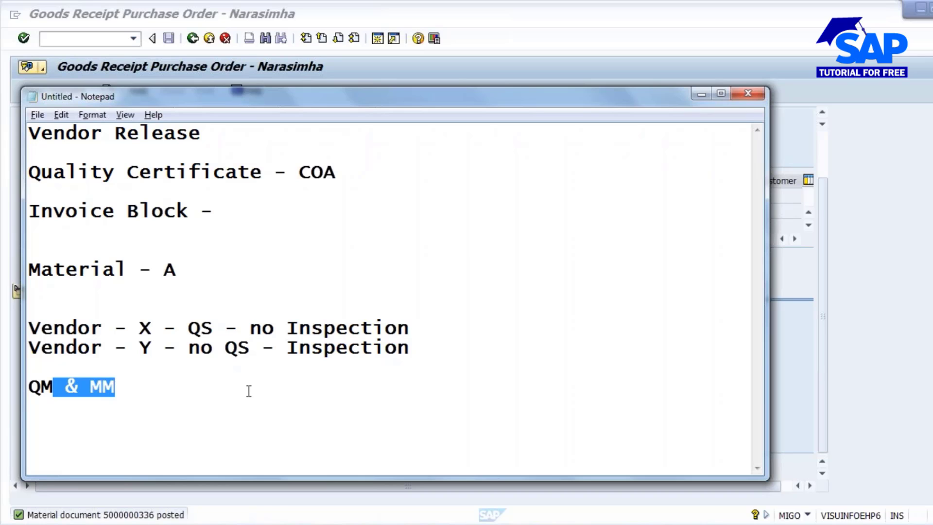
{"action": "left_click", "coordinate": [152, 211]}
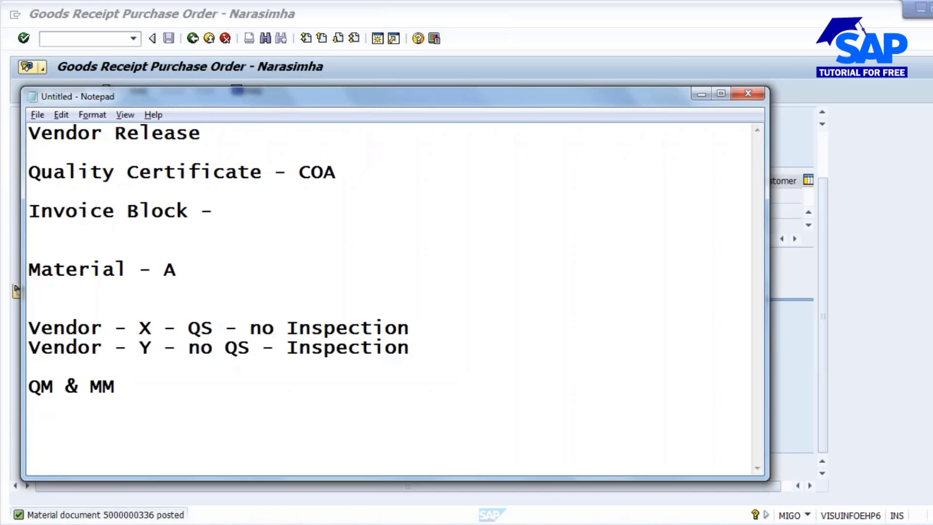
Step: Switch to the Display Material session in SAP, examine the Block Invoice part of the QM control key and return to the goods receipt
{"action": "left_click", "coordinate": [689, 461]}
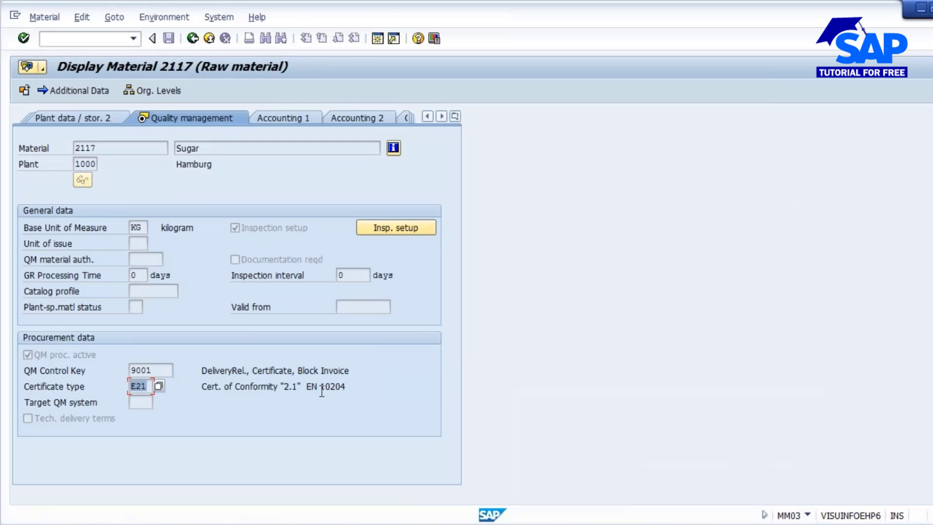
{"action": "left_click_drag", "start_coordinate": [298, 371], "coordinate": [351, 371]}
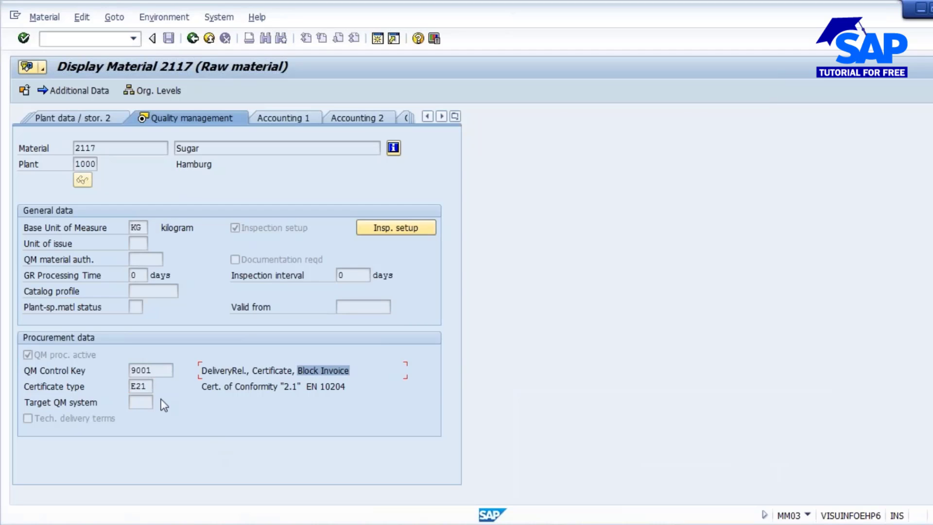
{"action": "left_click", "coordinate": [422, 524]}
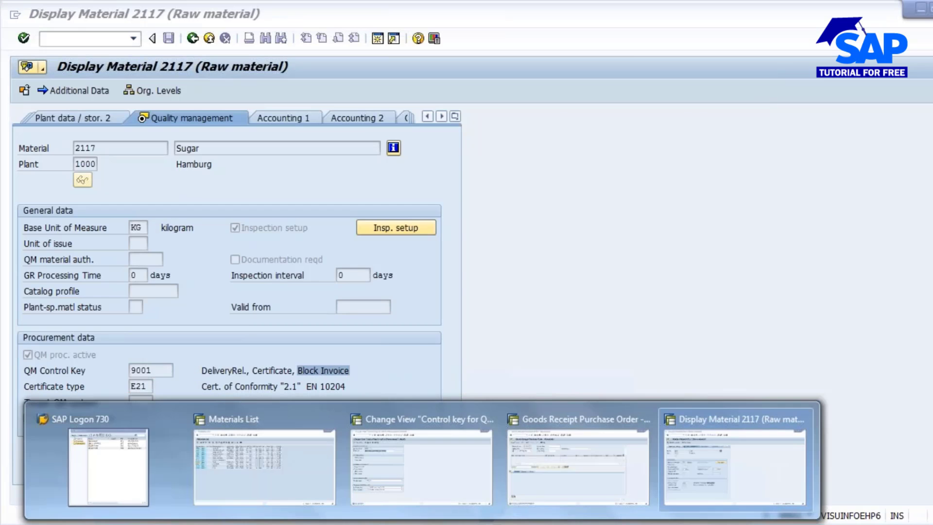
{"action": "left_click", "coordinate": [570, 461]}
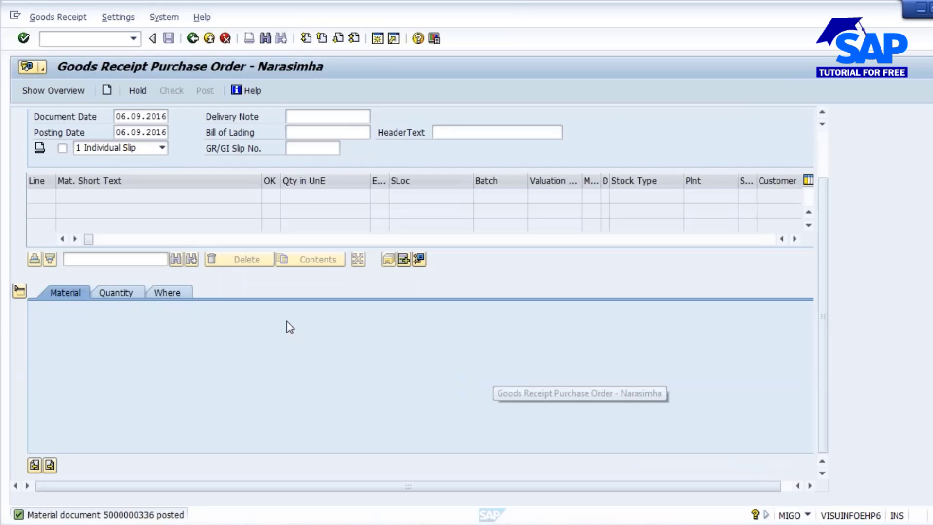
Step: Open the Q-info record of material 2117, vendor 20002 and plant 1000 for change with transaction QI02 and show its inspection control data
{"action": "left_click", "coordinate": [58, 43]}
{"action": "type", "text": "/NQI"}
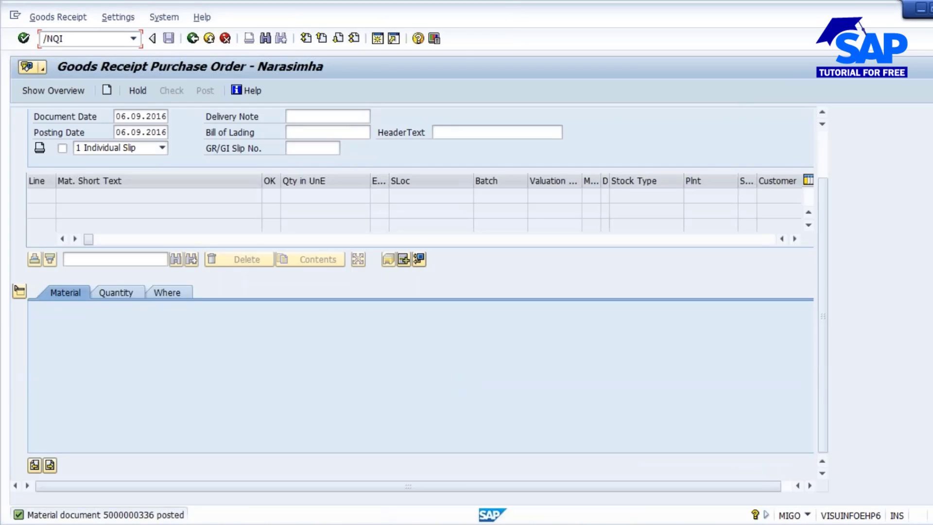
{"action": "type", "text": "02"}
{"action": "key", "text": "Return"}
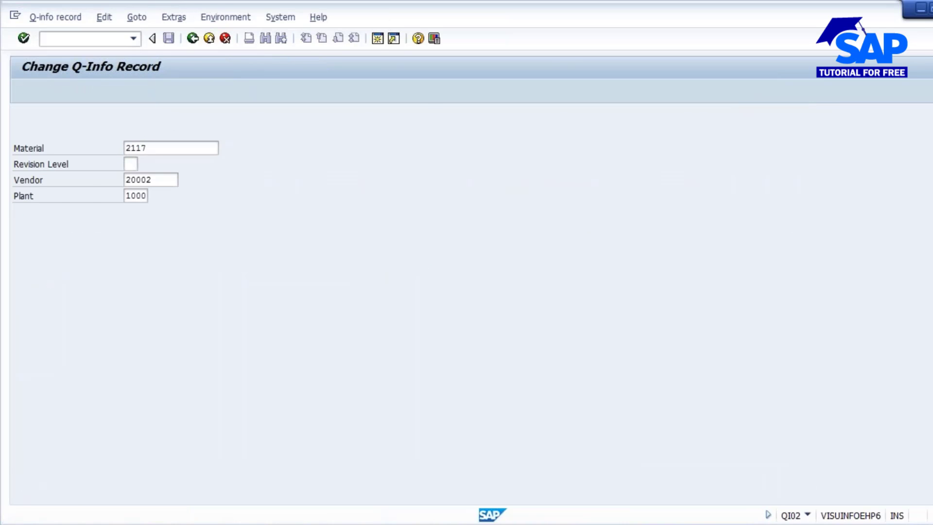
{"action": "key", "text": "Return"}
{"action": "left_click", "coordinate": [118, 216]}
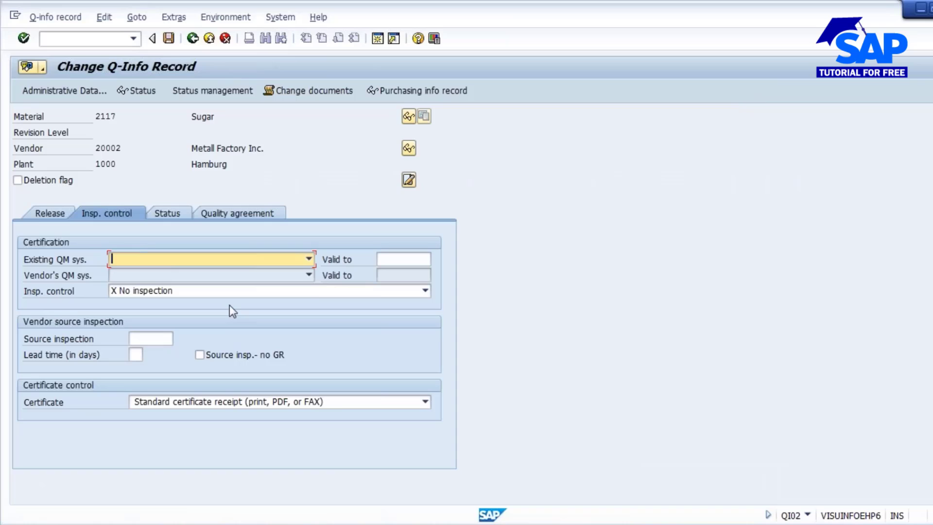
Step: Set the inspection control to "1 Inspection active, independent of vendor certification" and save the Q-info record
{"action": "left_click", "coordinate": [312, 291]}
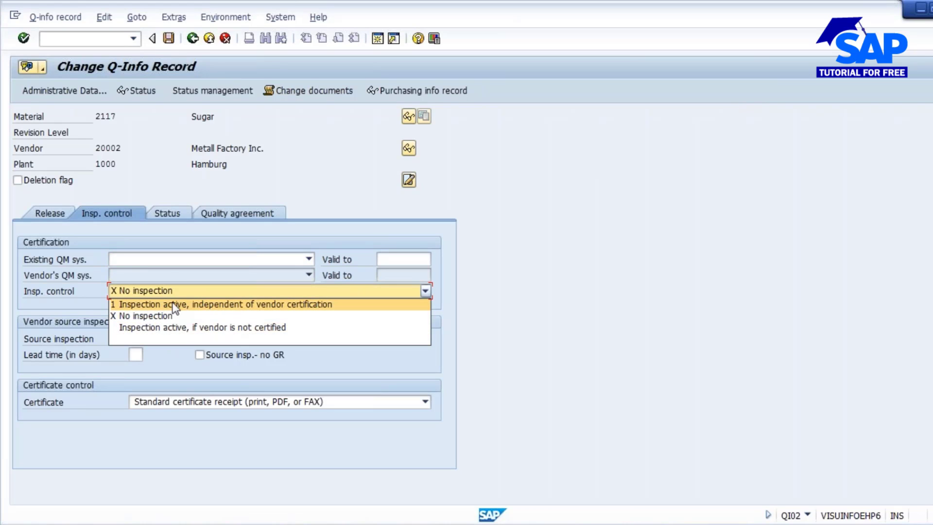
{"action": "left_click", "coordinate": [171, 340]}
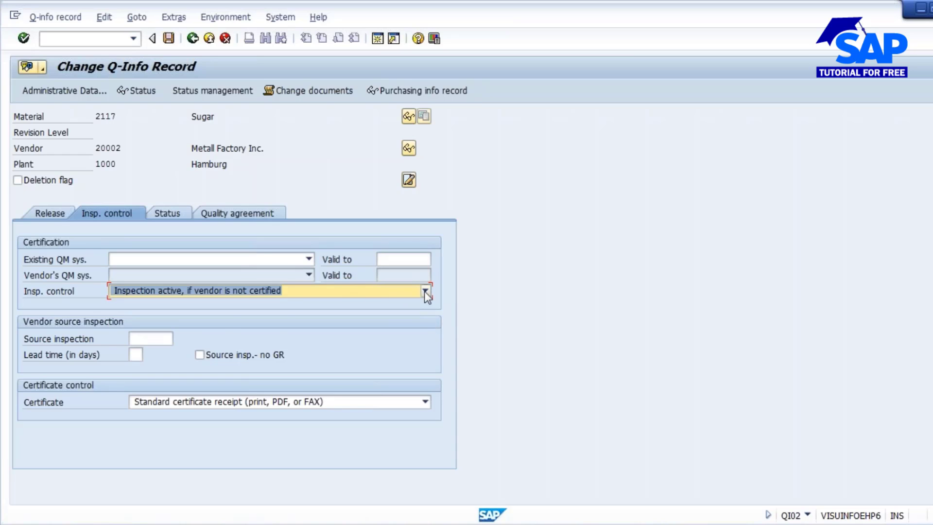
{"action": "left_click", "coordinate": [425, 292]}
{"action": "left_click", "coordinate": [266, 304]}
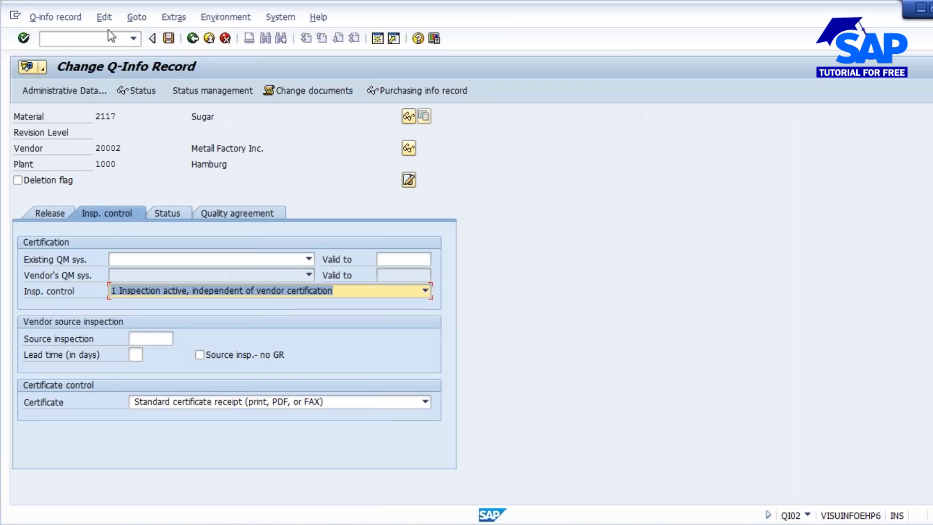
{"action": "left_click", "coordinate": [169, 39]}
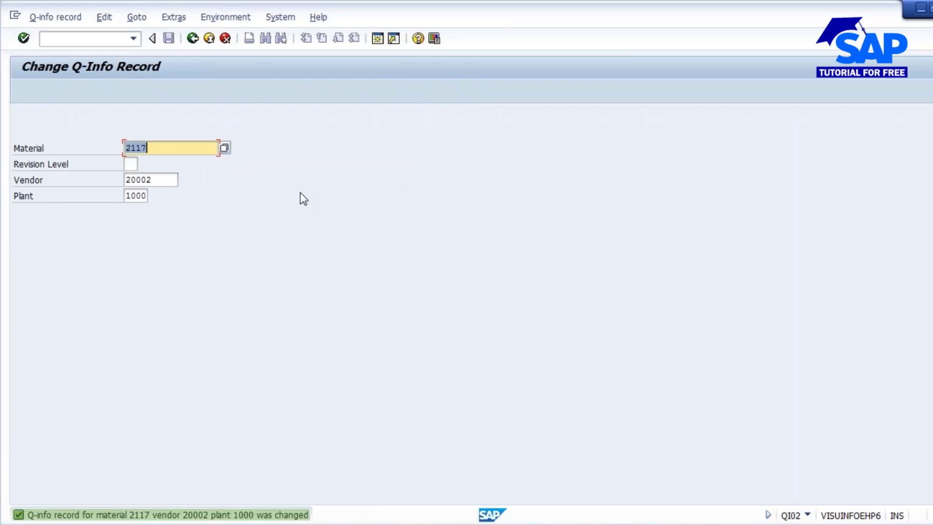
Step: Start a standard purchase order with transaction ME21N and enter vendor 20002
{"action": "left_click", "coordinate": [75, 39]}
{"action": "type", "text": "/"}
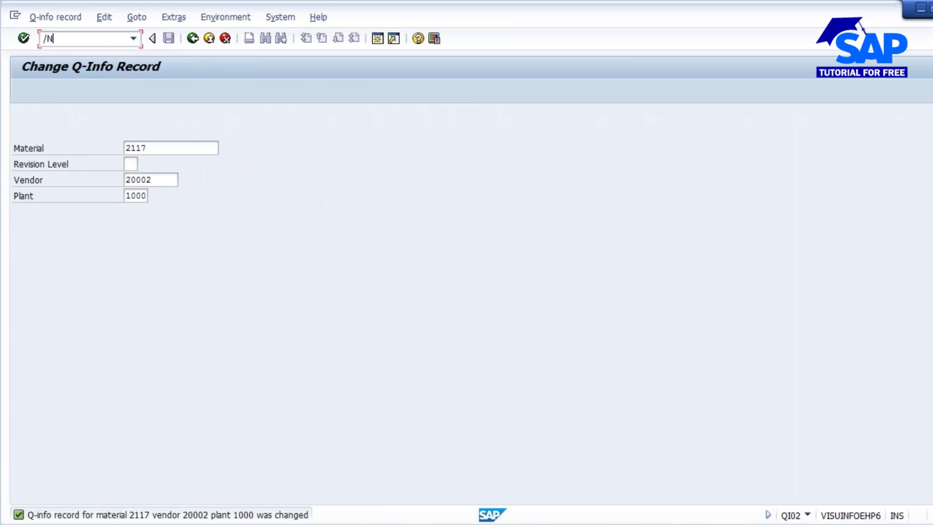
{"action": "type", "text": "NME21N"}
{"action": "key", "text": "Return"}
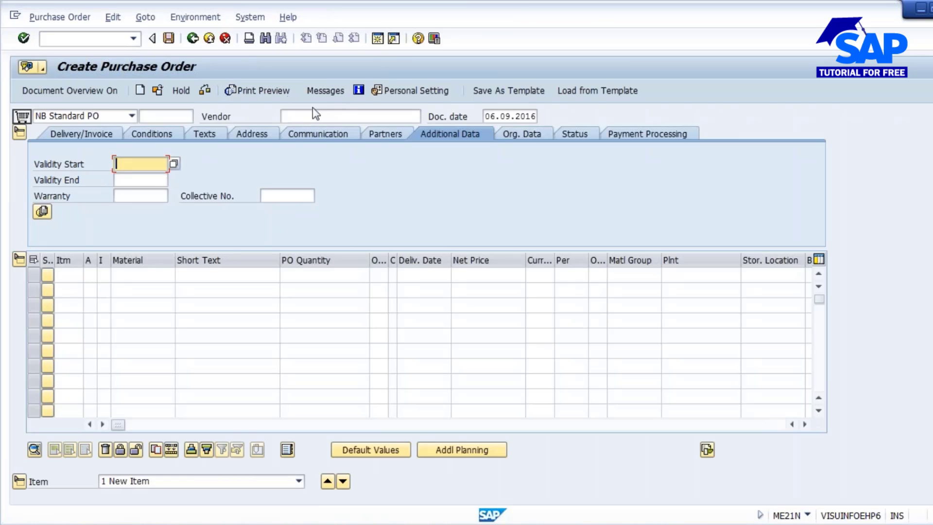
{"action": "left_click", "coordinate": [314, 116]}
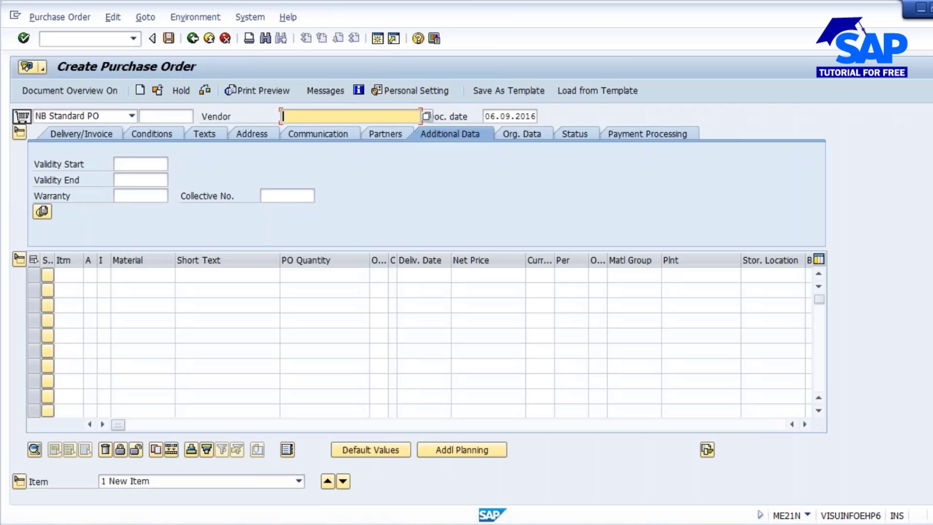
{"action": "type", "text": "20002"}
Step: Add material 2117 as the first order item with a quantity of 60 and plant 1000
{"action": "left_click", "coordinate": [140, 274]}
{"action": "type", "text": "2117"}
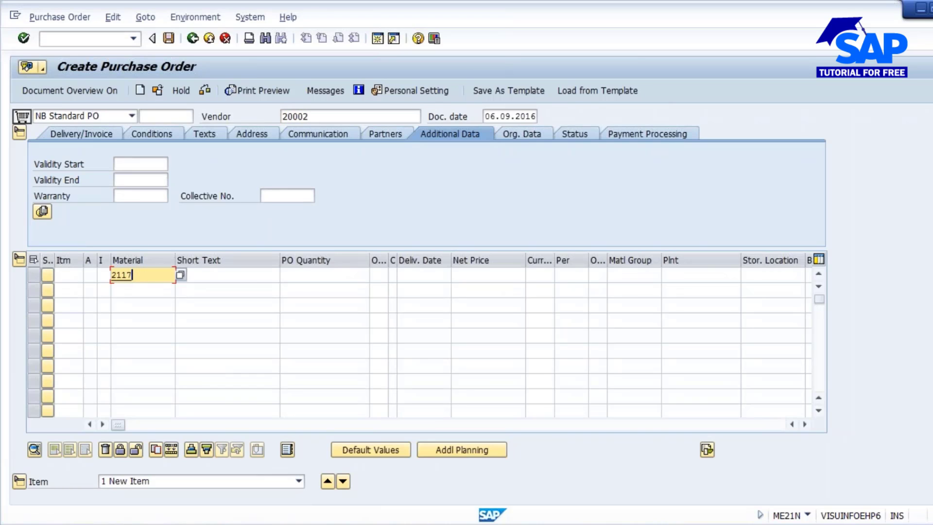
{"action": "left_click", "coordinate": [324, 275]}
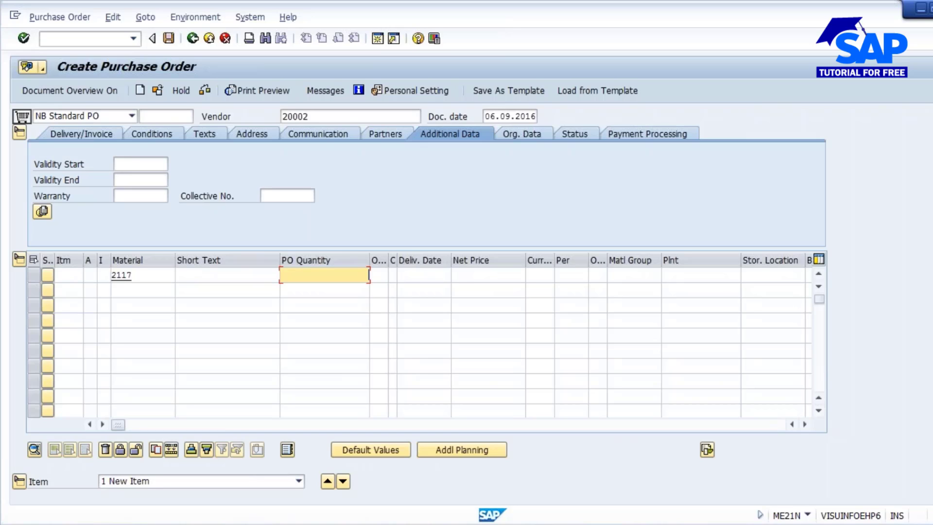
{"action": "left_click", "coordinate": [683, 273]}
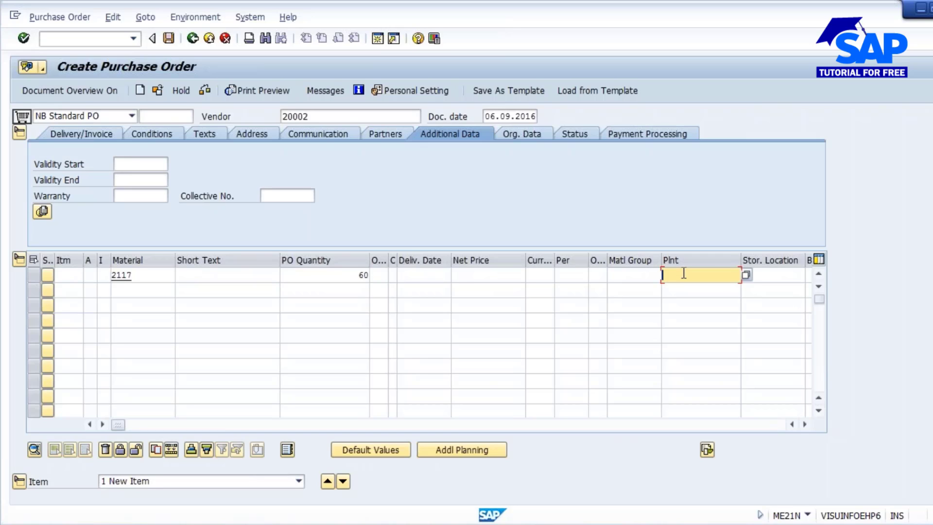
{"action": "type", "text": "1000"}
{"action": "key", "text": "Return"}
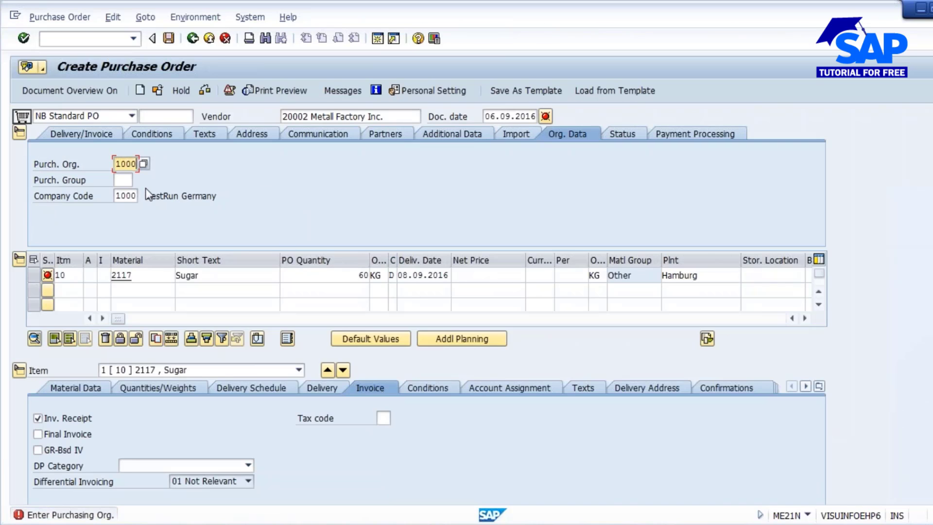
Step: Complete the purchase order with purchasing organization 1000, purchasing group 000 and a gross price of 10 EUR, and save it
{"action": "key", "text": "Tab"}
{"action": "type", "text": "000"}
{"action": "key", "text": "Return"}
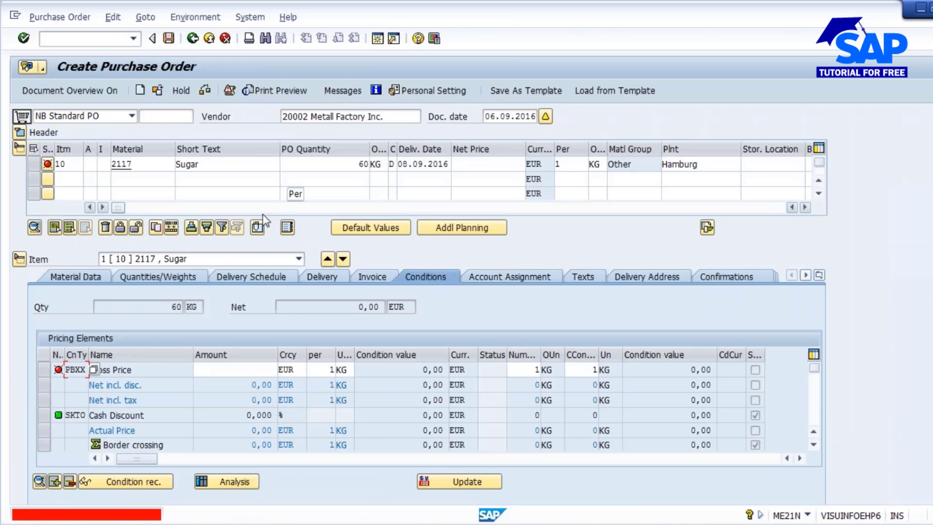
{"action": "left_click", "coordinate": [267, 372]}
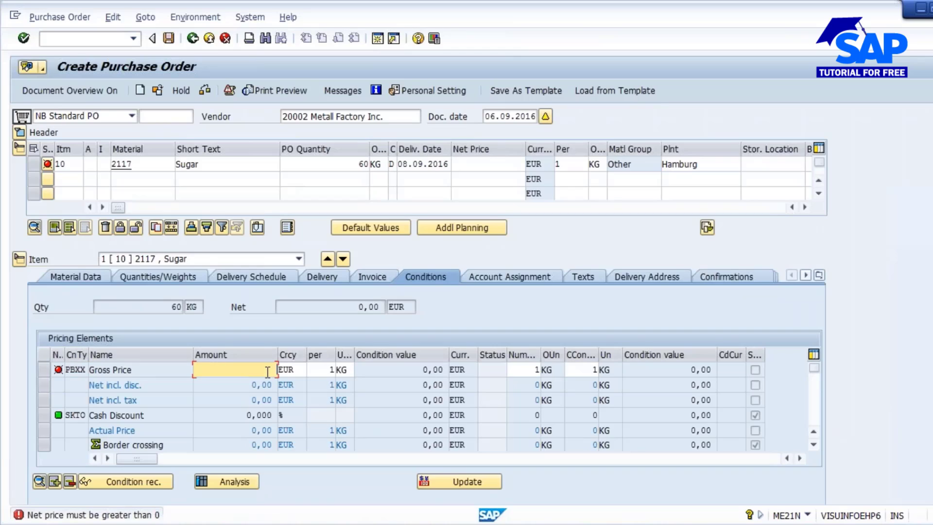
{"action": "type", "text": "10"}
{"action": "key", "text": "Return"}
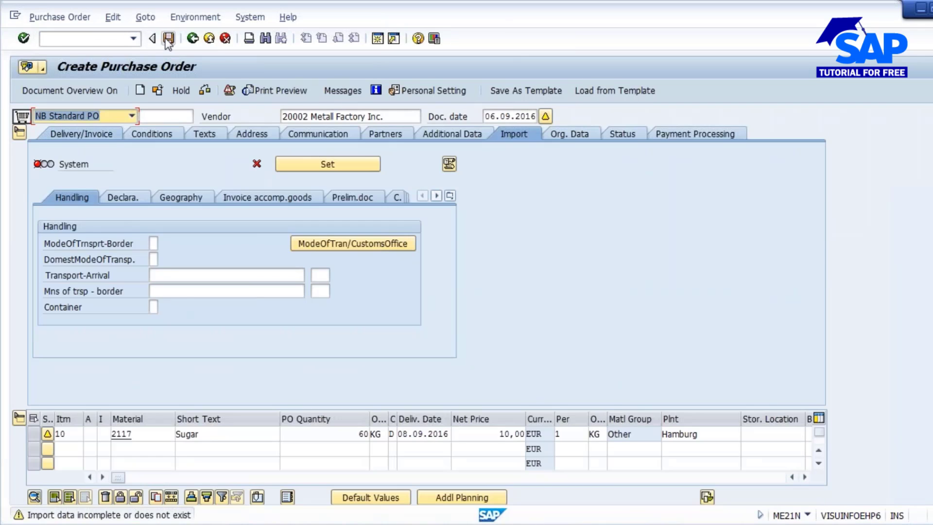
{"action": "left_click", "coordinate": [168, 39]}
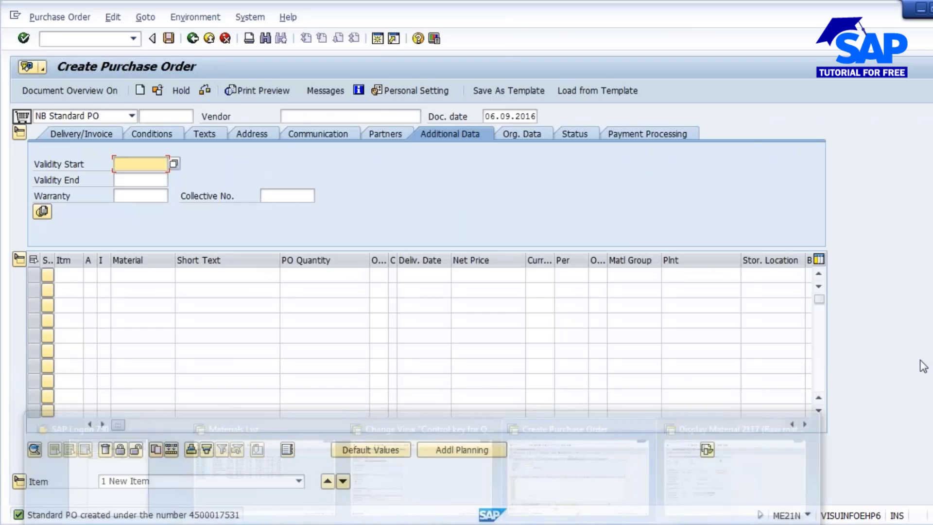
Step: Copy the new purchase order's number from the details of the creation message and close them
{"action": "mouse_move", "coordinate": [216, 522]}
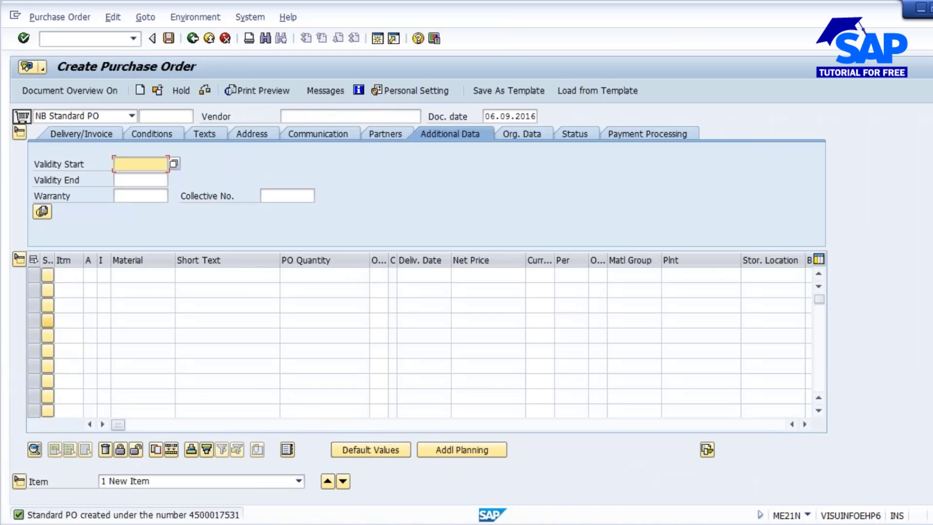
{"action": "left_click", "coordinate": [224, 513]}
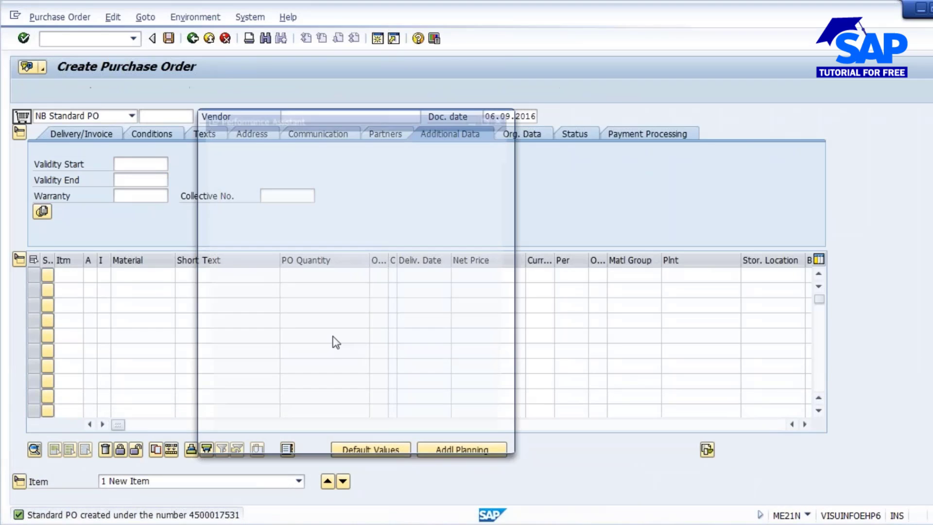
{"action": "left_click_drag", "start_coordinate": [206, 183], "coordinate": [297, 186]}
{"action": "key", "text": "ctrl+c"}
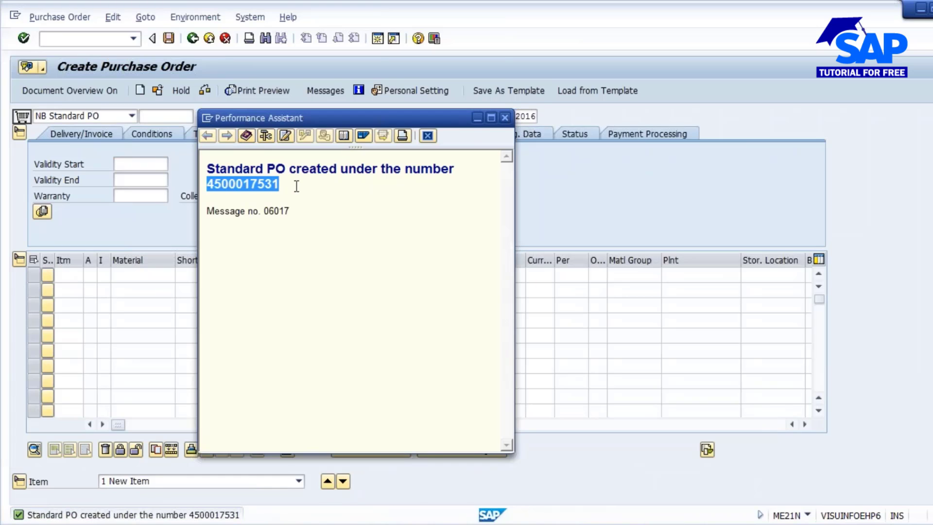
{"action": "left_click", "coordinate": [505, 118]}
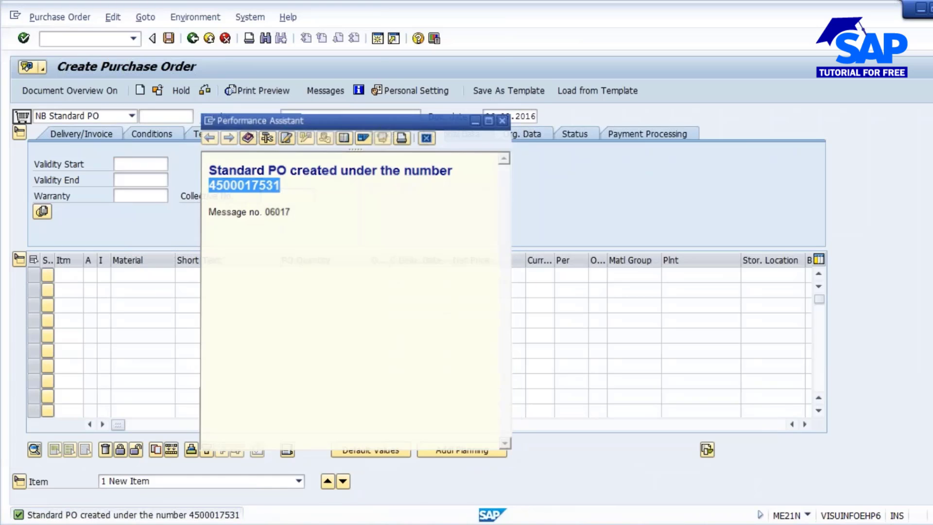
Step: Start a goods receipt with transaction MIGO and load the new purchase order using its copied number
{"action": "left_click", "coordinate": [73, 38]}
{"action": "type", "text": "/NMI"}
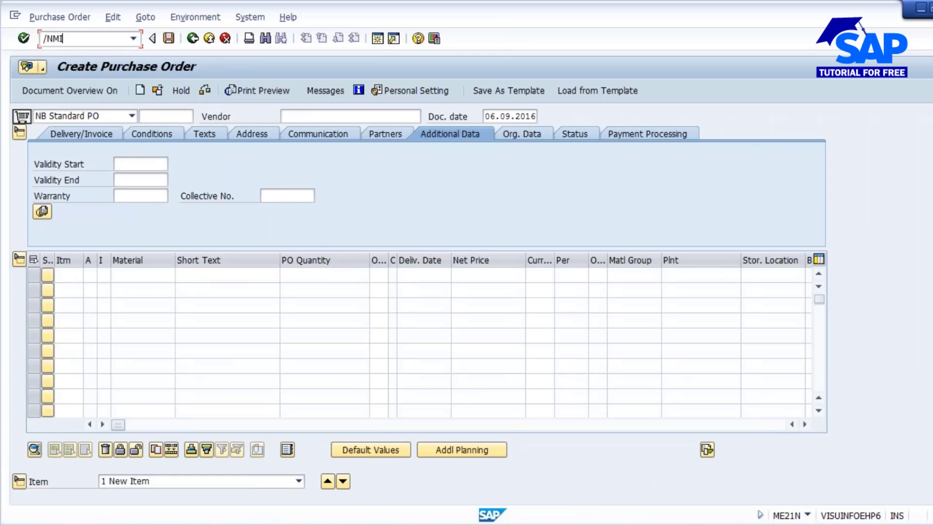
{"action": "type", "text": "GO"}
{"action": "key", "text": "Return"}
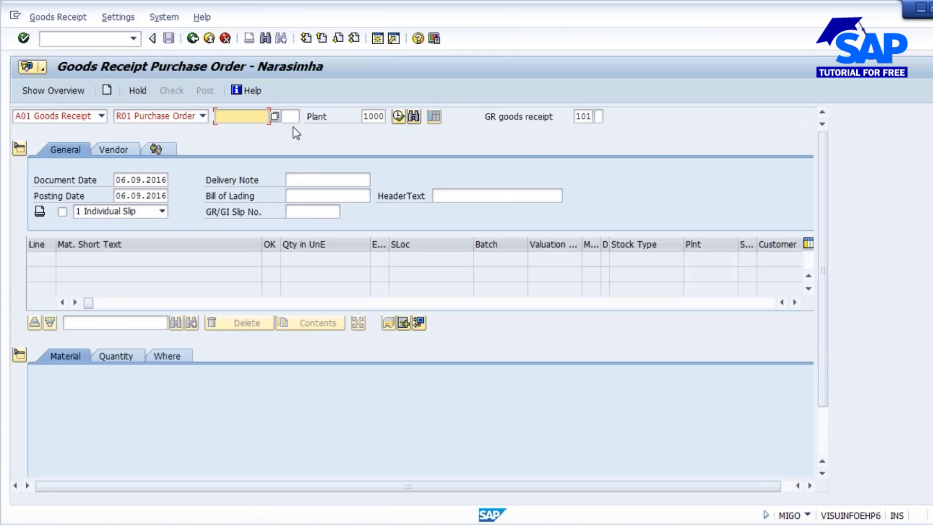
{"action": "key", "text": "ctrl+v"}
{"action": "key", "text": "Return"}
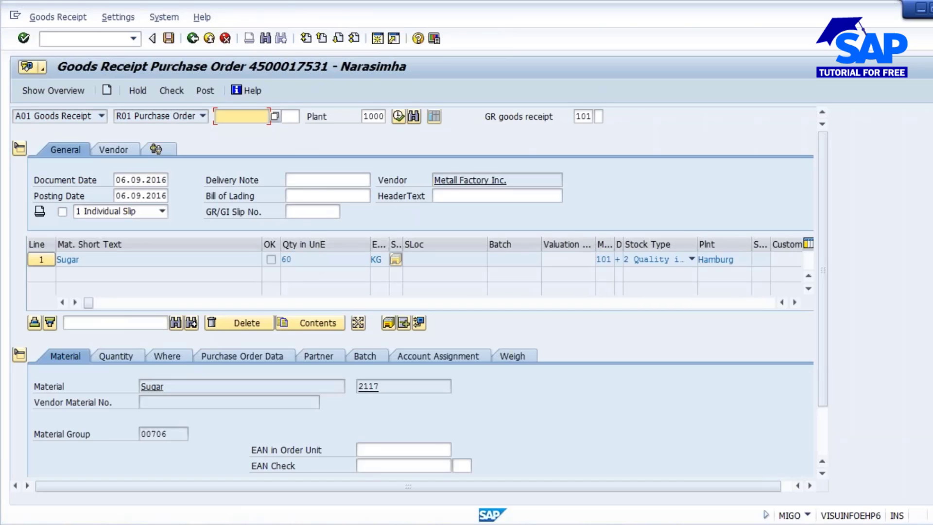
Step: Mark the Sugar item as OK and enter storage location L000 for it
{"action": "scroll", "coordinate": [121, 305], "scroll_direction": "down", "scroll_amount": 2}
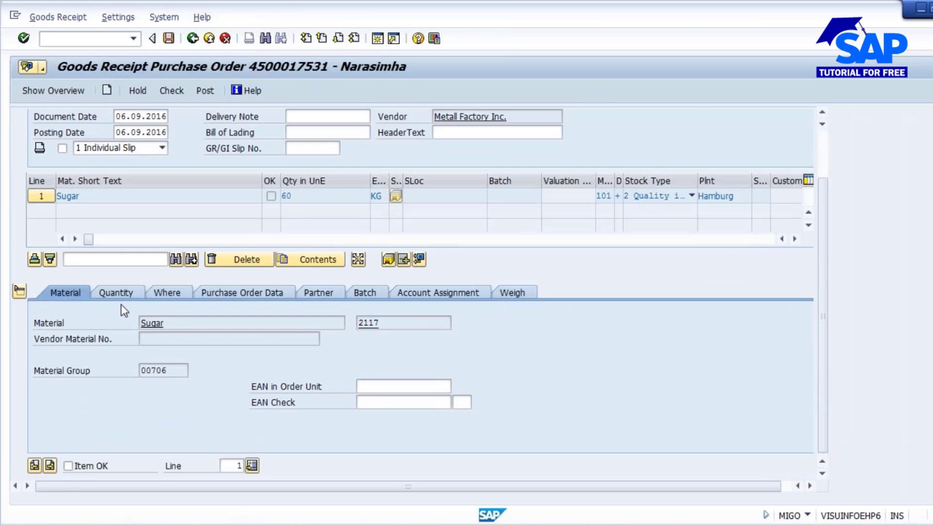
{"action": "left_click", "coordinate": [68, 466]}
{"action": "left_click", "coordinate": [168, 294]}
{"action": "left_click", "coordinate": [170, 371]}
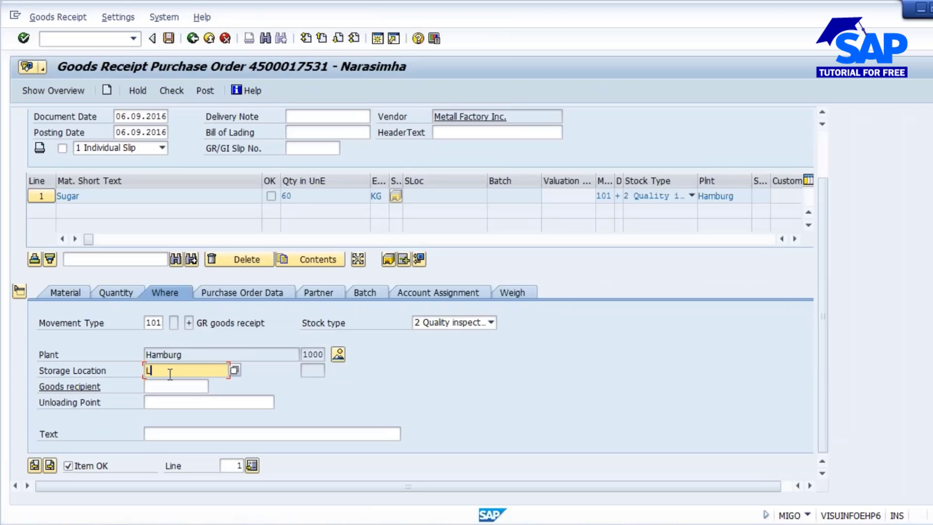
{"action": "key", "text": "Return"}
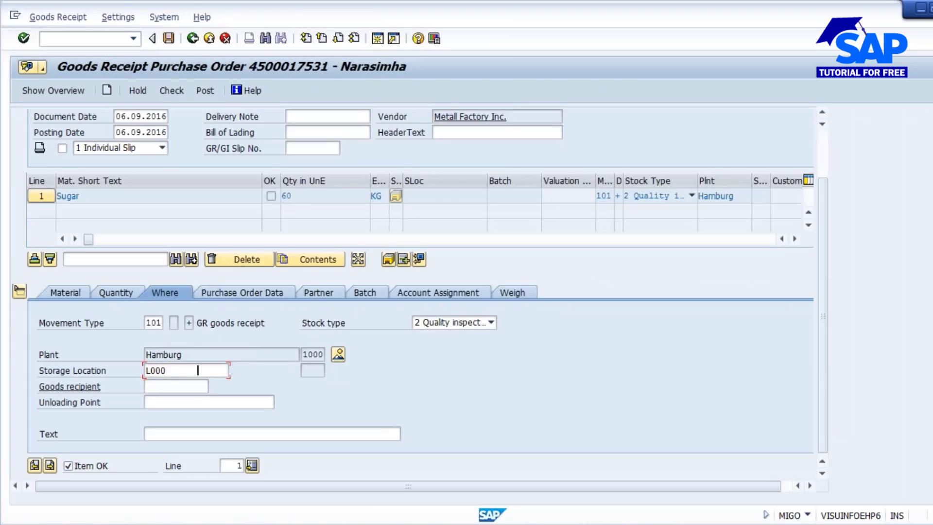
Step: Set the item's "Cert. enclosed?" field to "J Yes", then check and post the goods receipt
{"action": "left_click", "coordinate": [256, 292]}
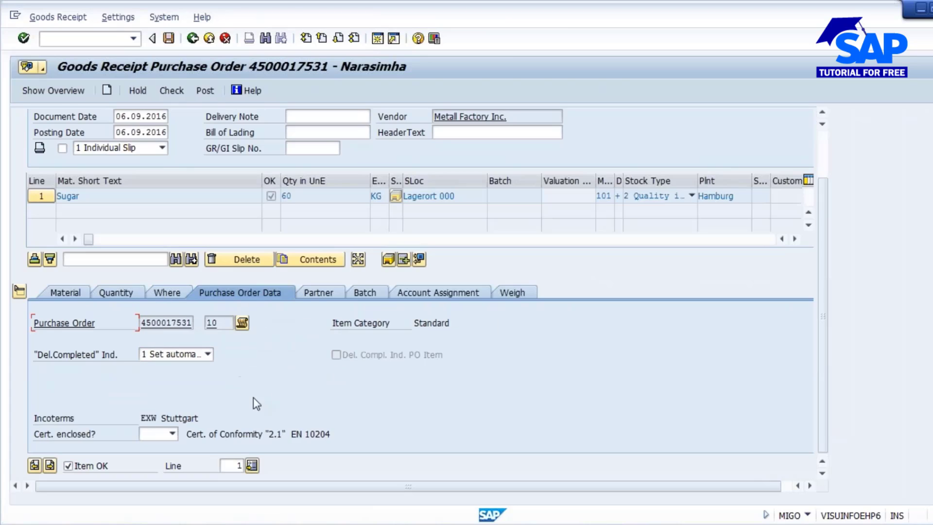
{"action": "left_click", "coordinate": [173, 433]}
{"action": "left_click", "coordinate": [168, 91]}
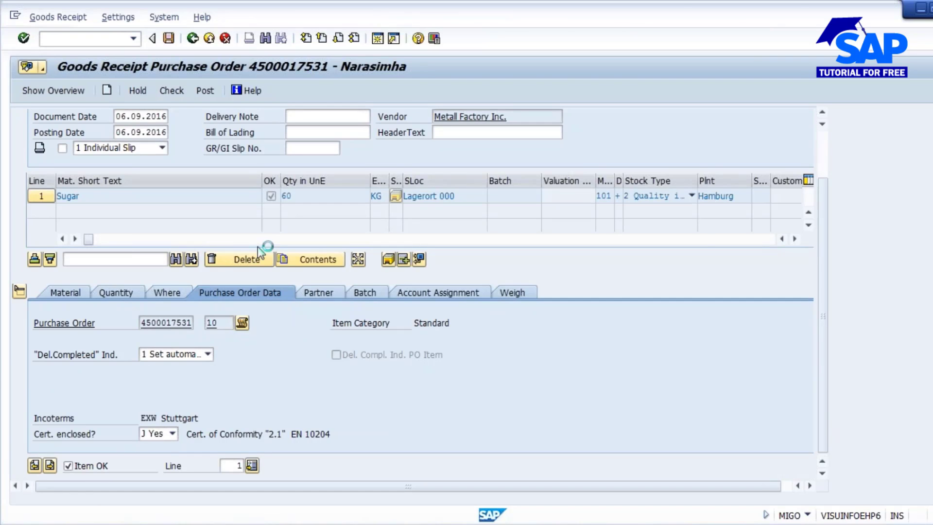
{"action": "left_click", "coordinate": [46, 290]}
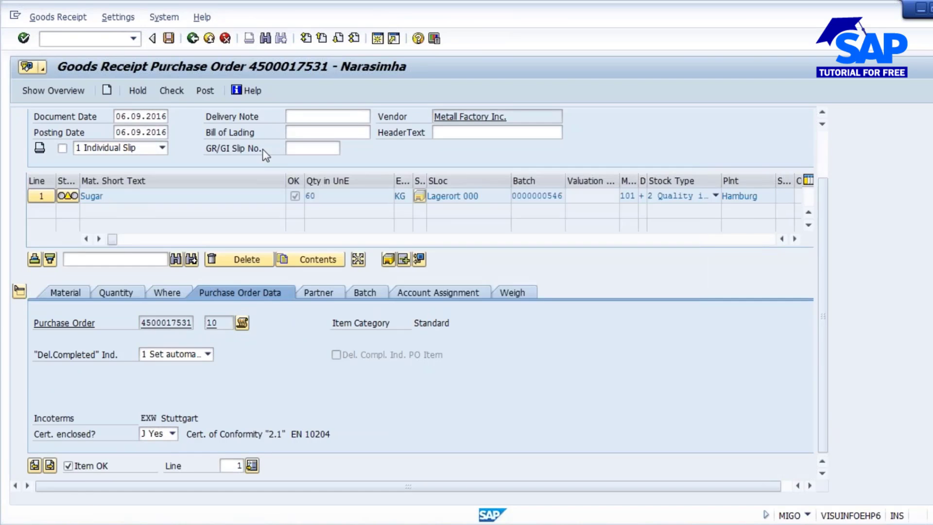
{"action": "left_click", "coordinate": [168, 38]}
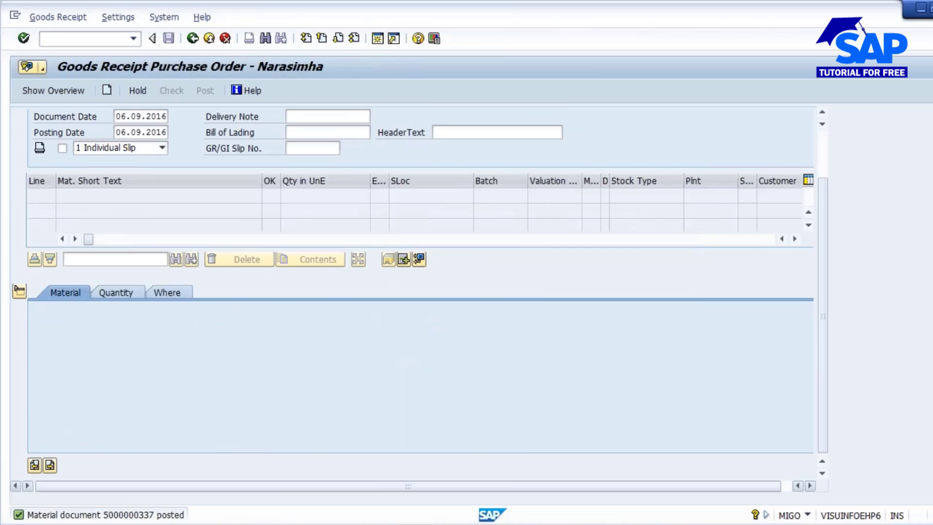
Step: Switch to the Display Material 2117 session and start transaction MMBE there
{"action": "left_click", "coordinate": [423, 523]}
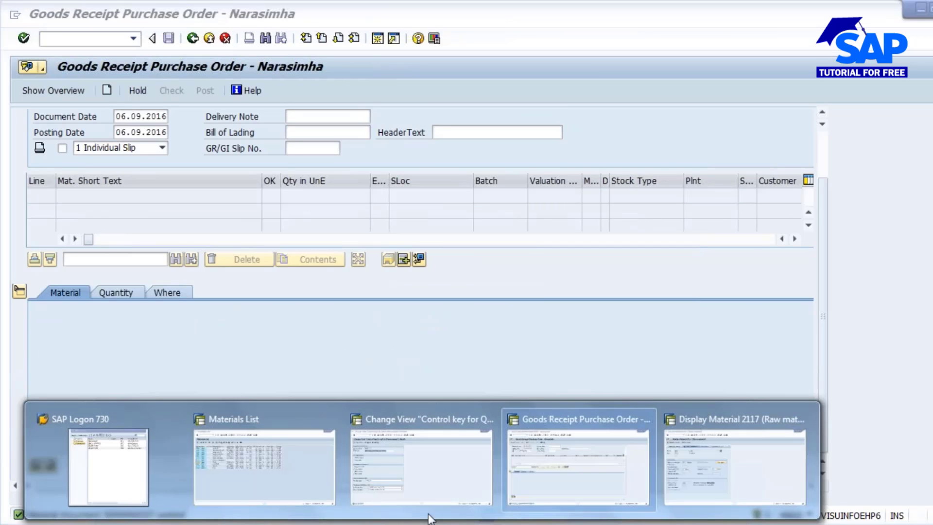
{"action": "left_click", "coordinate": [679, 455]}
{"action": "left_click", "coordinate": [91, 40]}
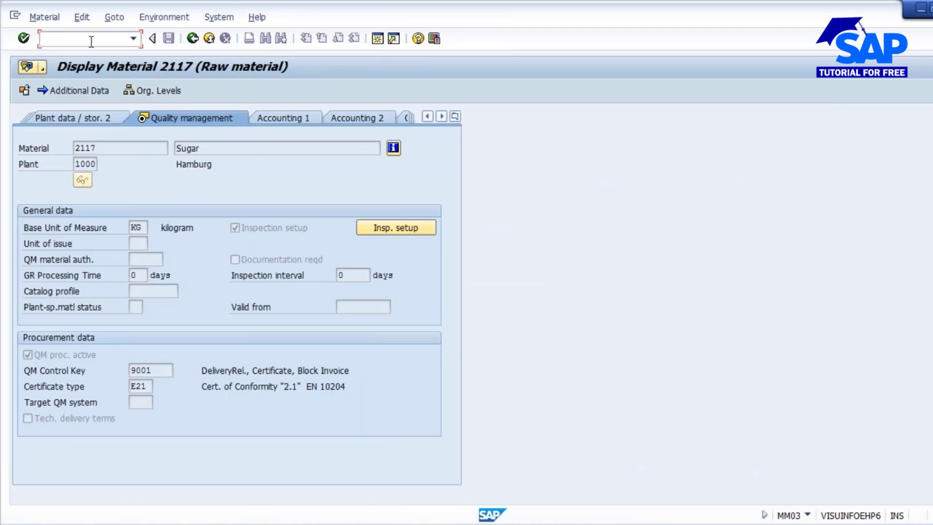
{"action": "type", "text": "/NMMBE"}
{"action": "key", "text": "Return"}
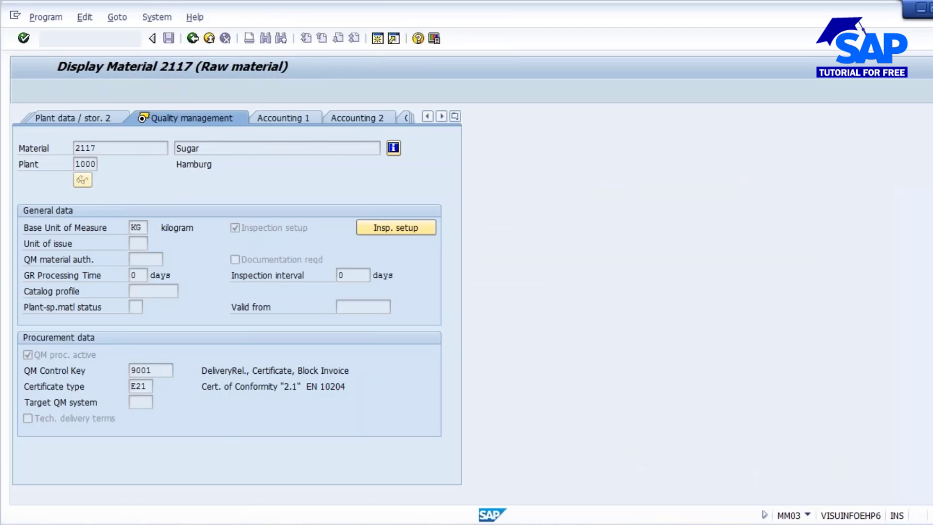
{"action": "left_click", "coordinate": [24, 91]}
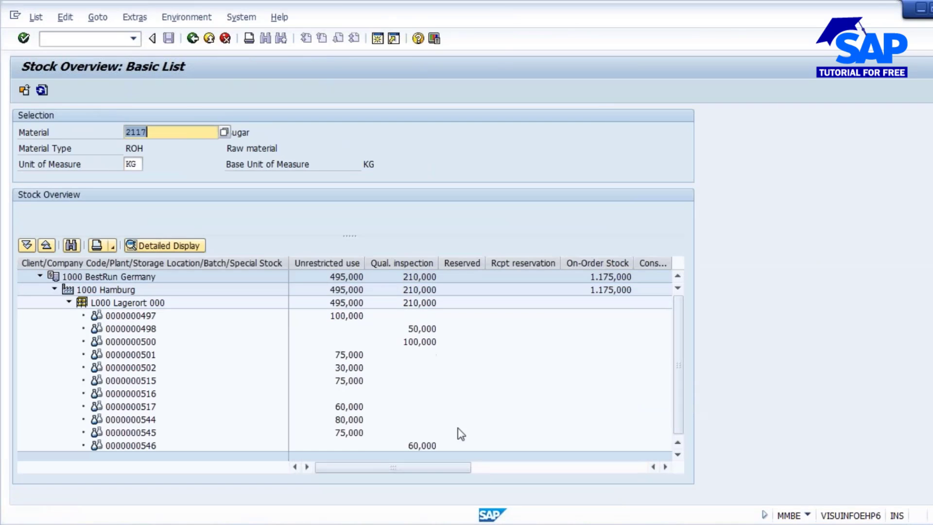
{"action": "left_click", "coordinate": [418, 446]}
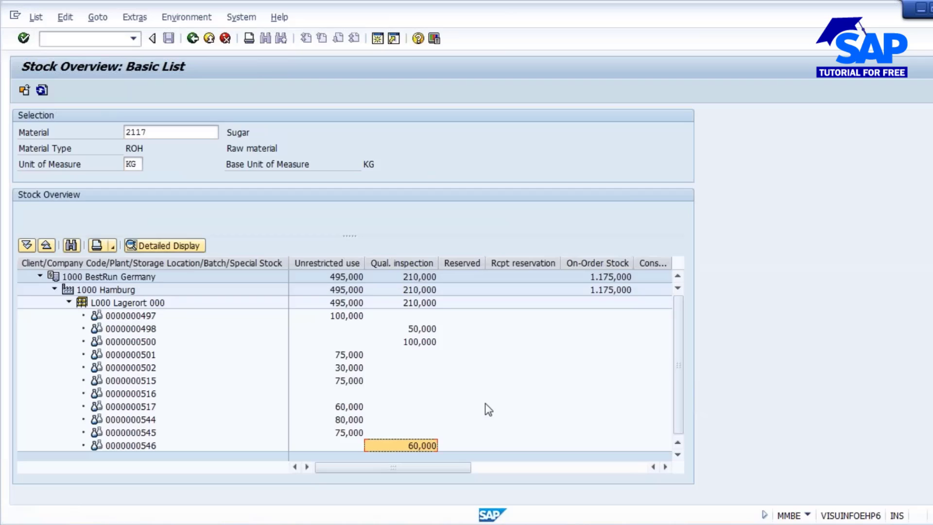
{"action": "right_click", "coordinate": [421, 444]}
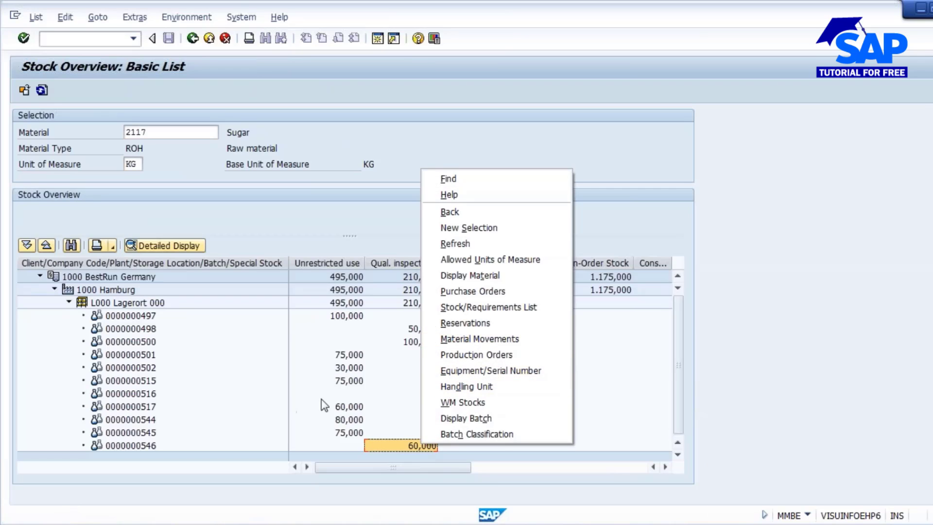
{"action": "left_click", "coordinate": [326, 328]}
Step: Open a new session and start transaction QA32
{"action": "left_click", "coordinate": [378, 39]}
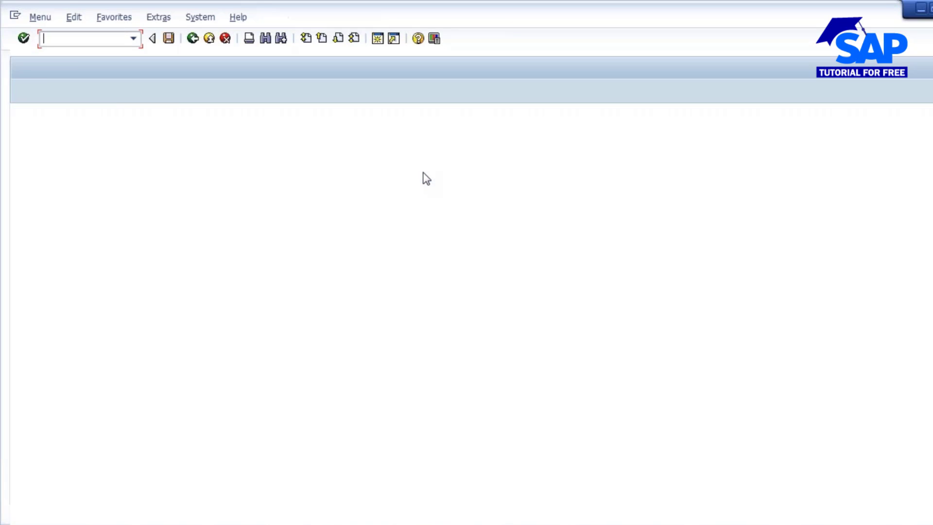
{"action": "type", "text": "QA32"}
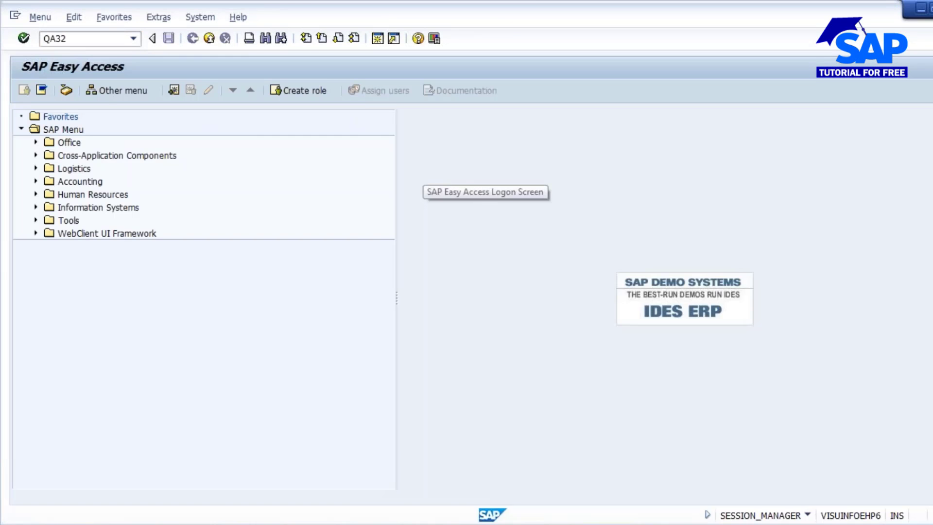
{"action": "key", "text": "Return"}
Step: List all inspection lots created on 06.09.2016 for material 2117, and widen the System Status and Inspection Lot columns
{"action": "left_click_drag", "start_coordinate": [190, 148], "coordinate": [243, 146]}
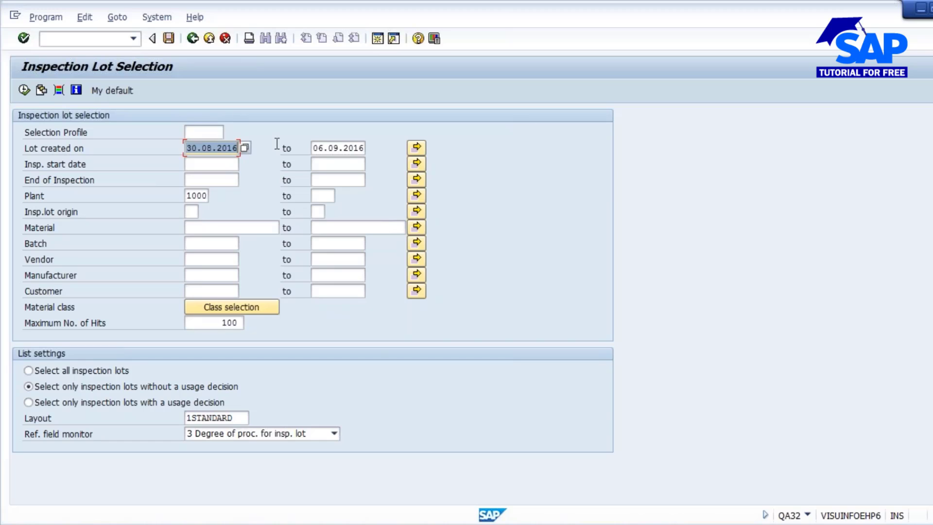
{"action": "key", "text": "Delete"}
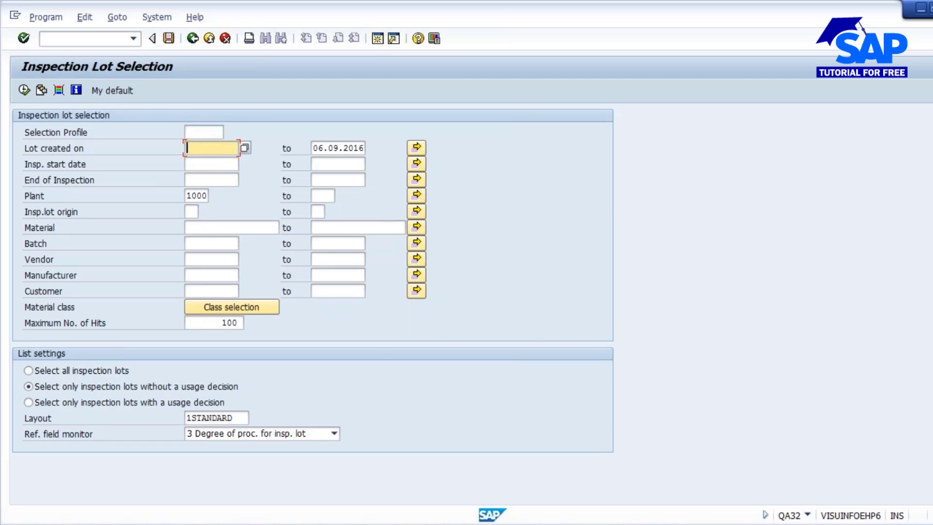
{"action": "type", "text": "06.09.2016"}
{"action": "left_click", "coordinate": [216, 227]}
{"action": "type", "text": "2117"}
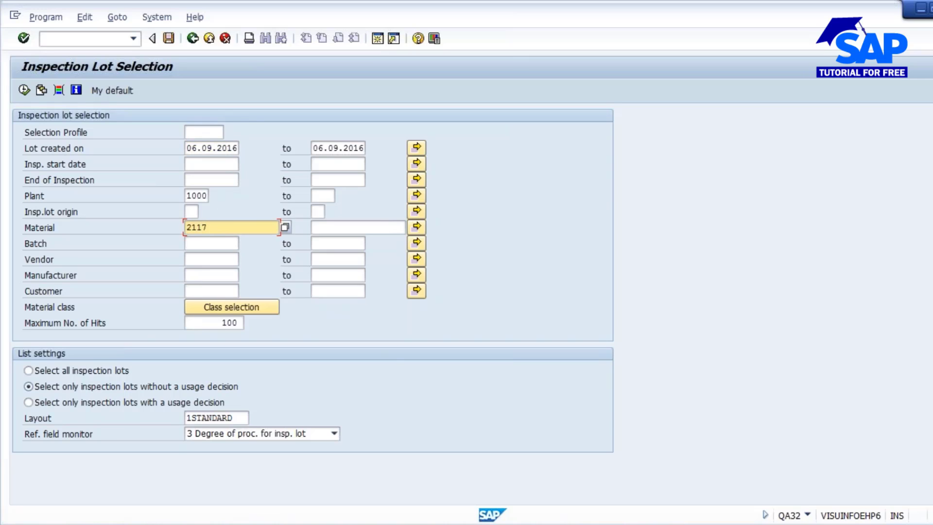
{"action": "left_click", "coordinate": [61, 371]}
{"action": "left_click", "coordinate": [24, 90]}
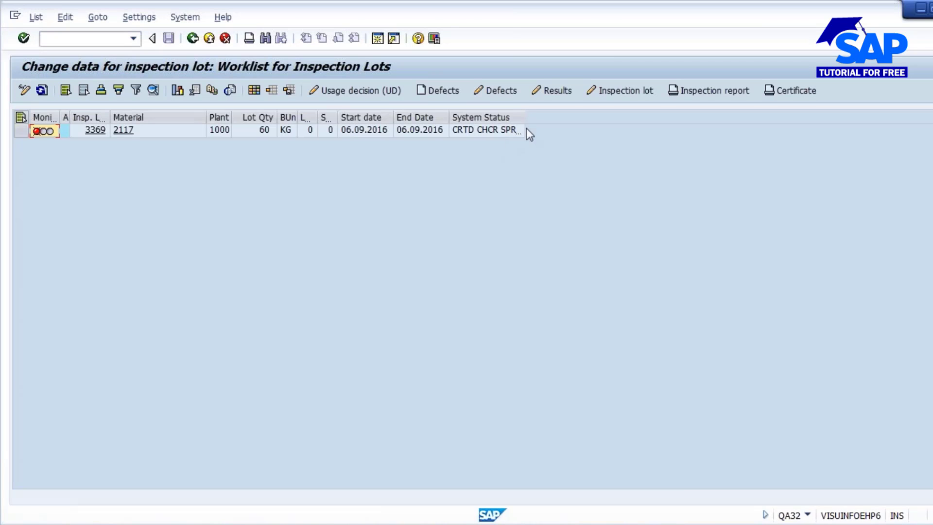
{"action": "left_click_drag", "start_coordinate": [524, 117], "coordinate": [580, 117]}
{"action": "left_click_drag", "start_coordinate": [110, 117], "coordinate": [136, 117]}
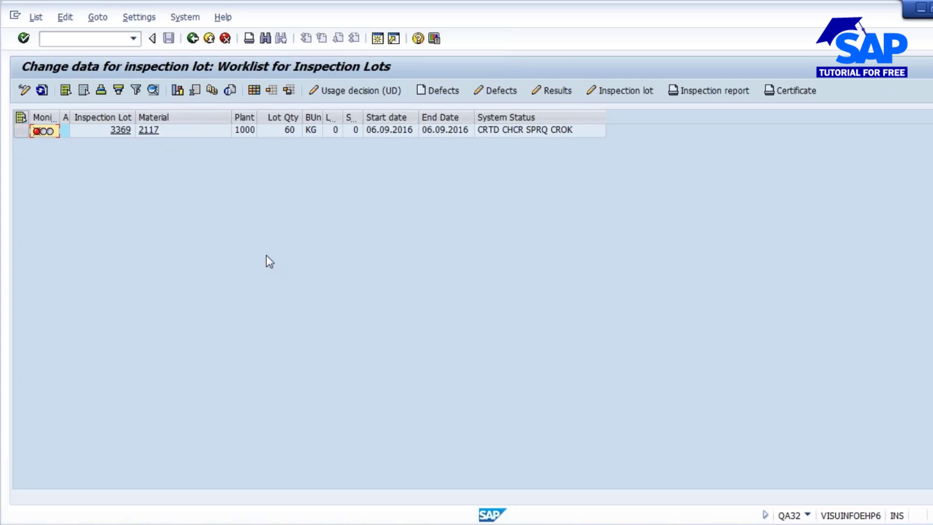
Step: Start transaction MIRO in a new session and set the invoice date to 06.09.2016
{"action": "left_click", "coordinate": [377, 39]}
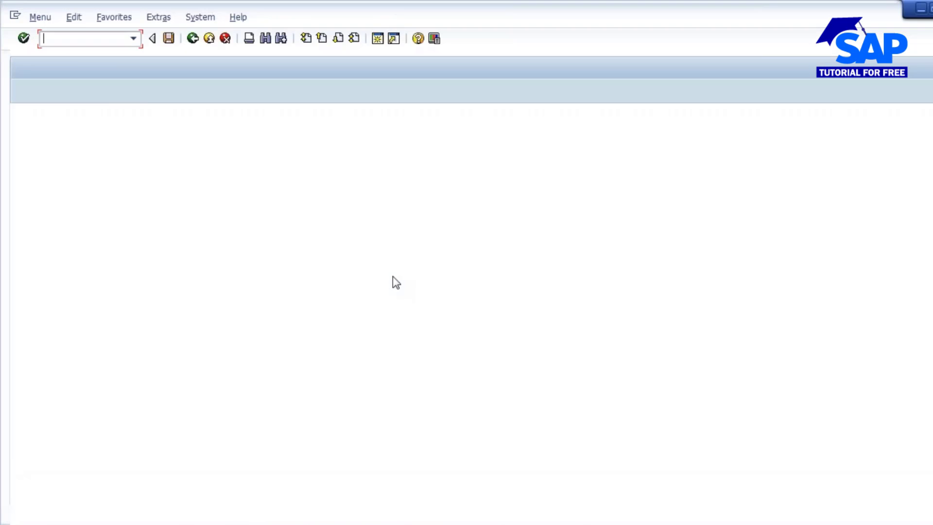
{"action": "type", "text": "MIRO"}
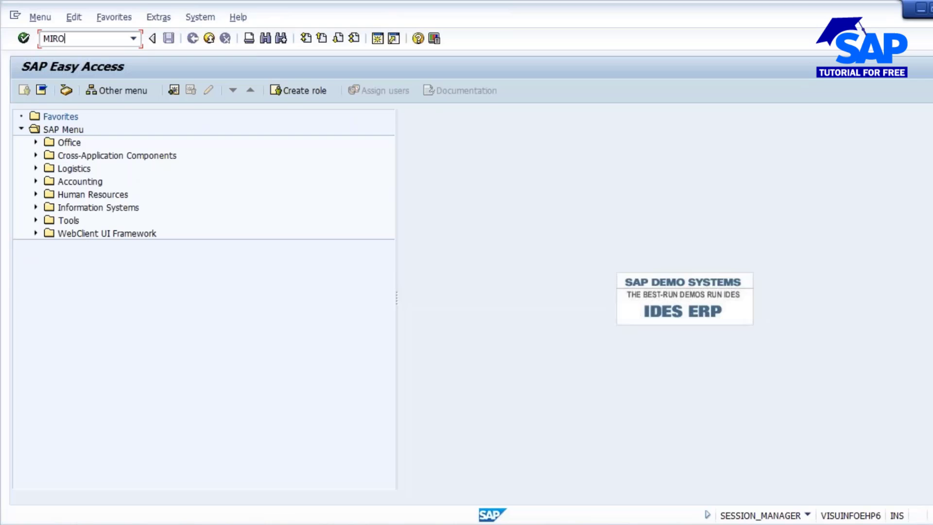
{"action": "key", "text": "Return"}
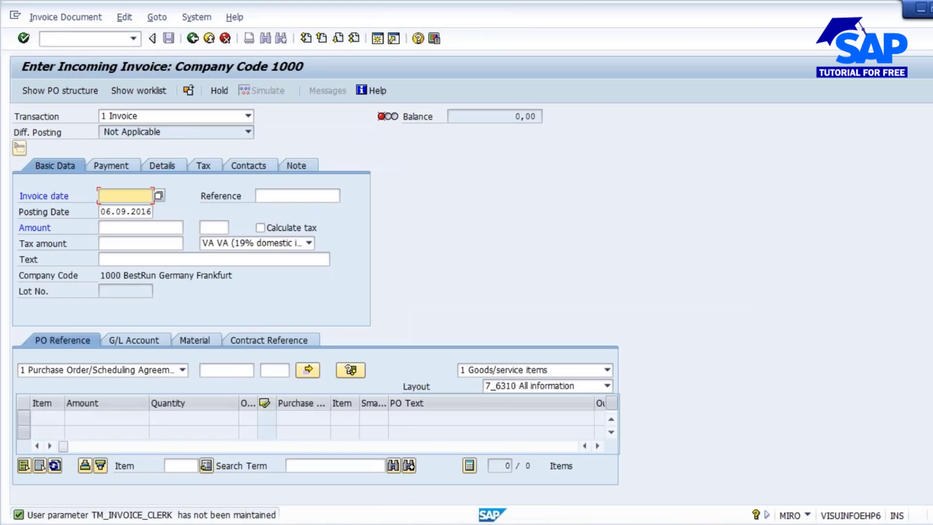
{"action": "type", "text": ".09.2016"}
{"action": "left_click", "coordinate": [227, 371]}
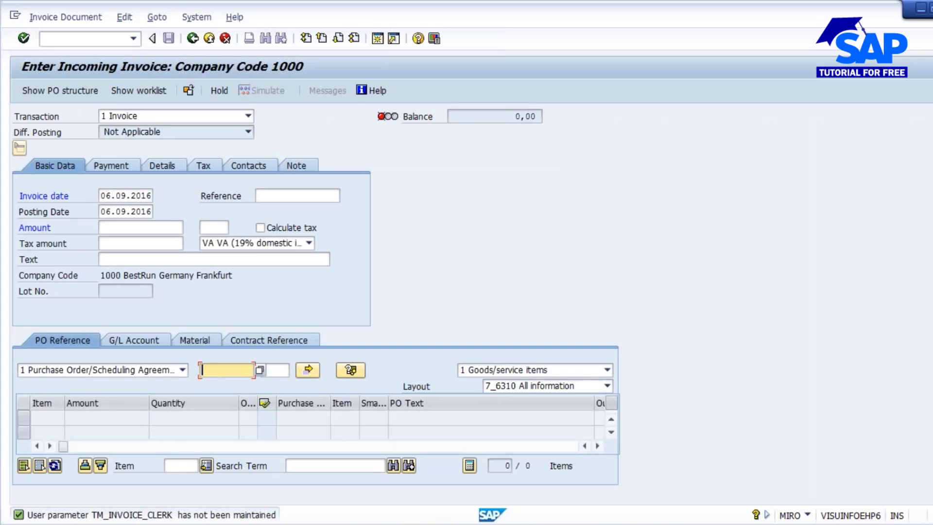
Step: Switch to the inspection lot worklist, view the origin and specification data of material 2117's lot, and return to the worklist
{"action": "mouse_move", "coordinate": [415, 494]}
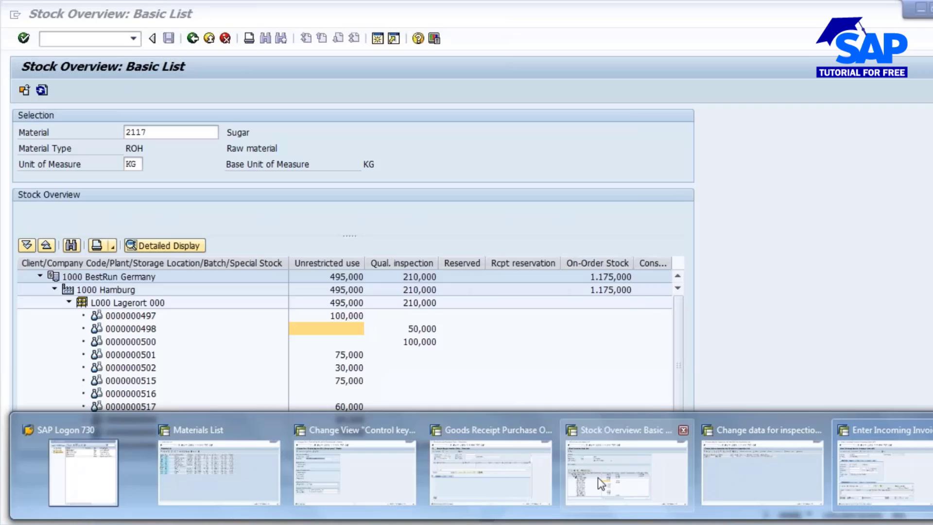
{"action": "left_click", "coordinate": [598, 478]}
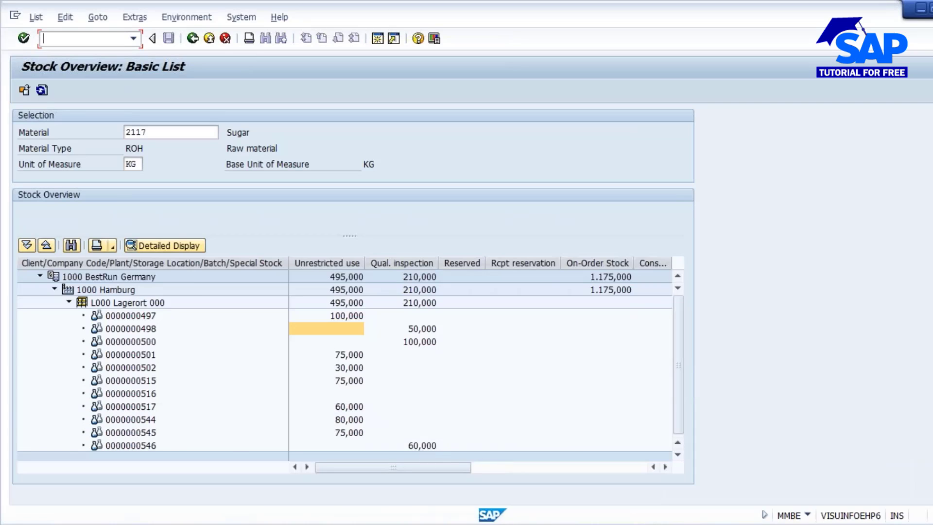
{"action": "mouse_move", "coordinate": [500, 495]}
{"action": "left_click", "coordinate": [709, 455]}
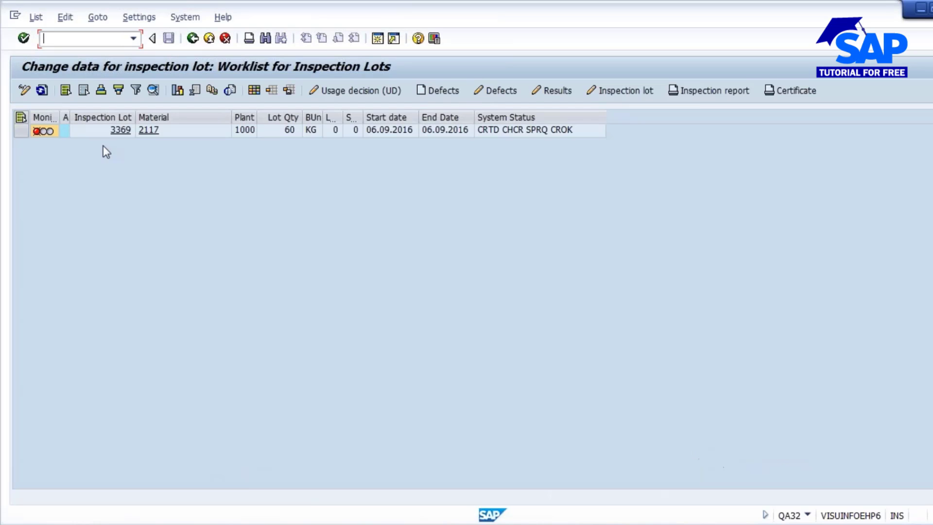
{"action": "left_click", "coordinate": [21, 131]}
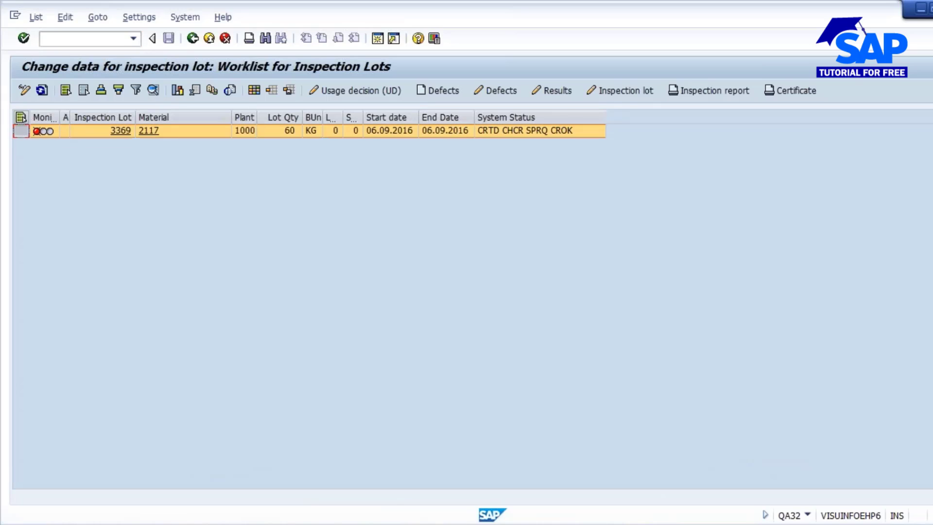
{"action": "left_click", "coordinate": [625, 92]}
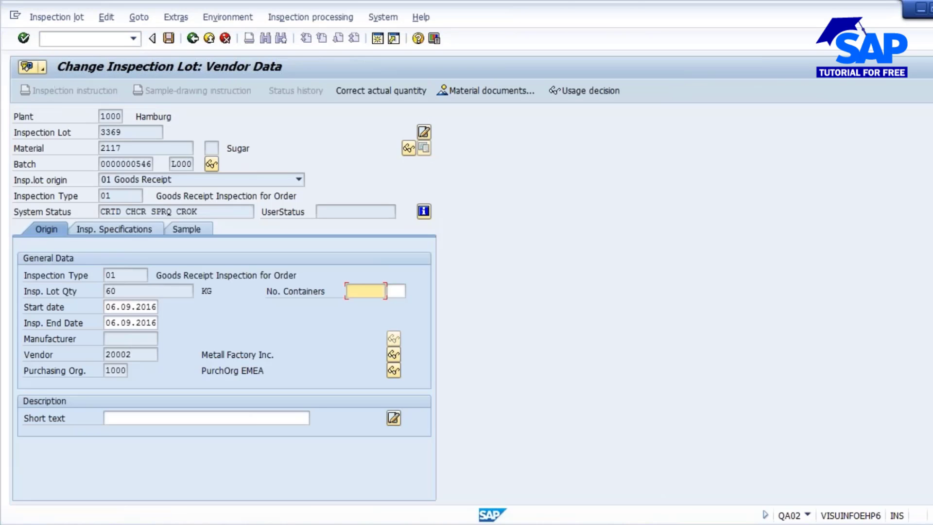
{"action": "left_click", "coordinate": [116, 232]}
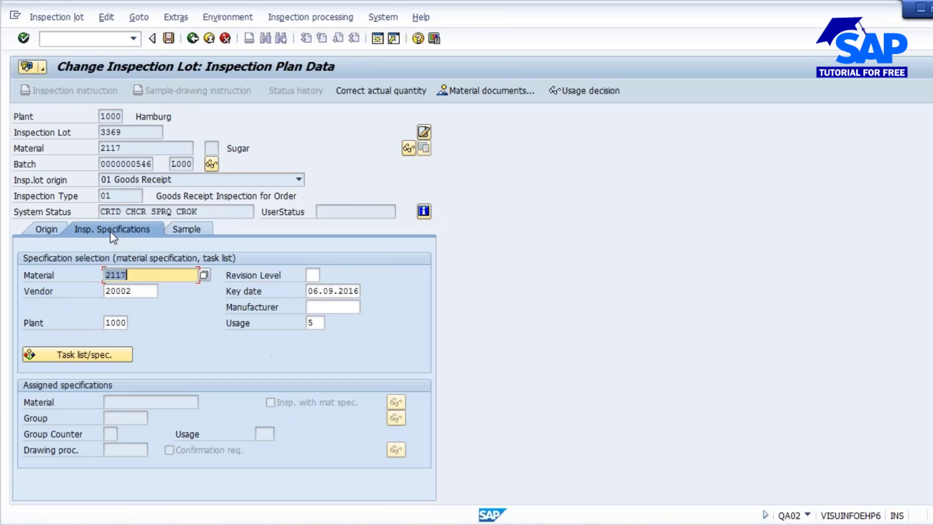
{"action": "left_click", "coordinate": [47, 229]}
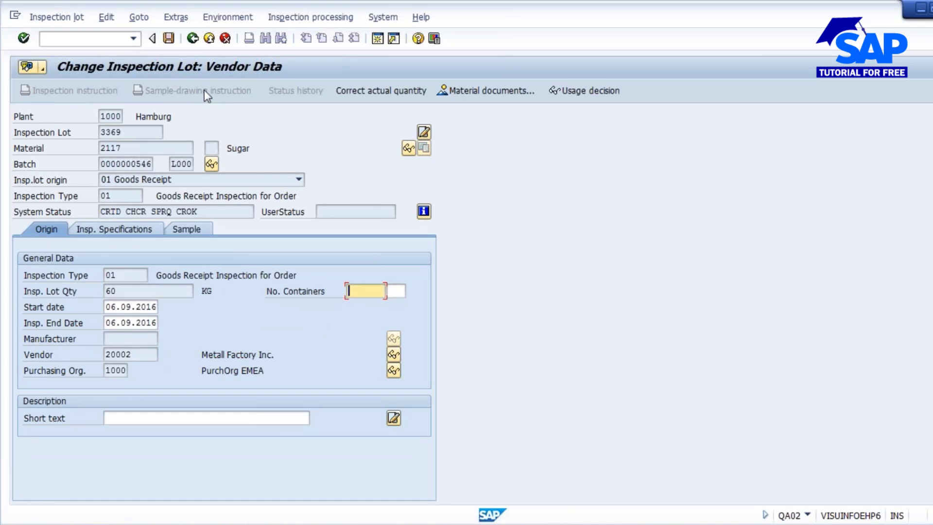
{"action": "left_click", "coordinate": [193, 38]}
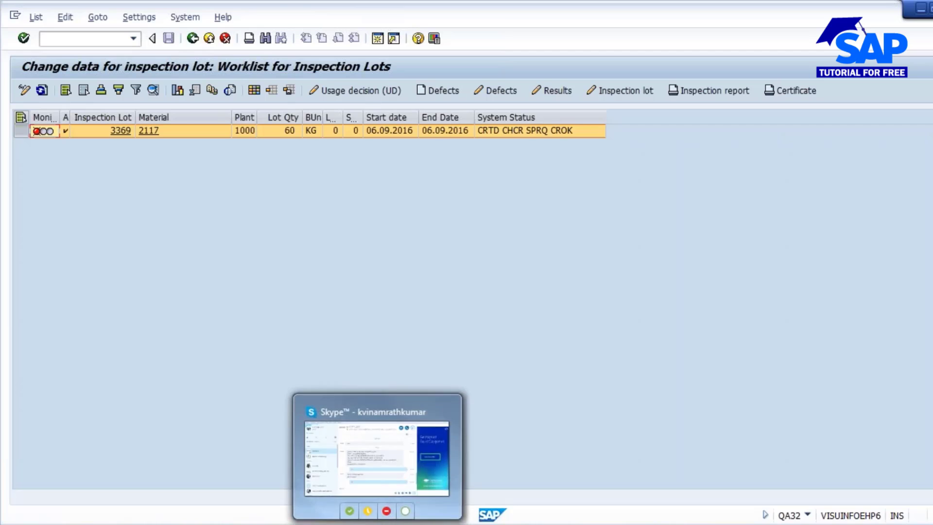
{"action": "mouse_move", "coordinate": [431, 495]}
{"action": "left_click", "coordinate": [515, 465]}
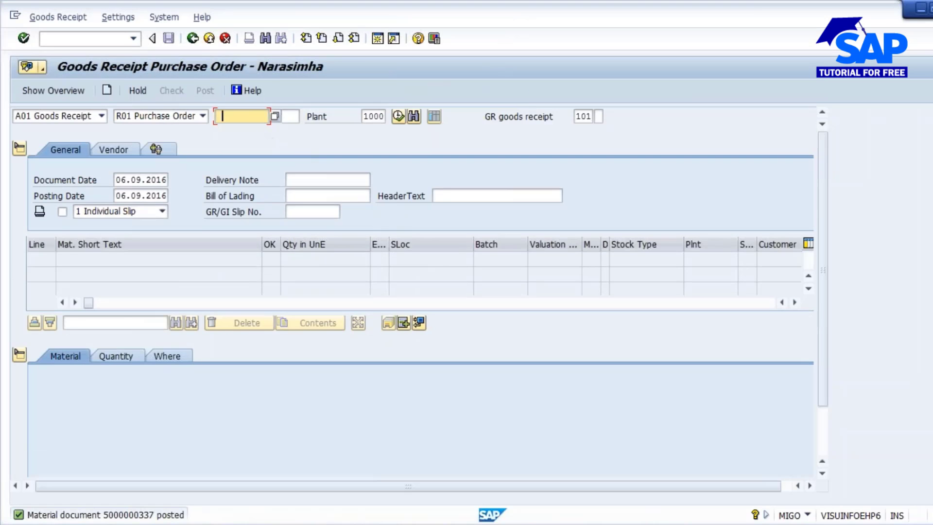
{"action": "mouse_move", "coordinate": [388, 522]}
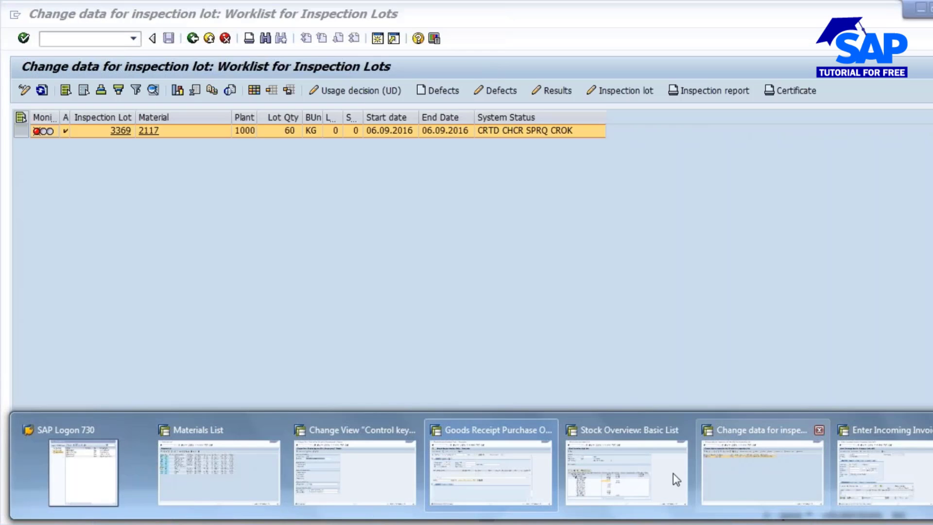
{"action": "left_click", "coordinate": [672, 474]}
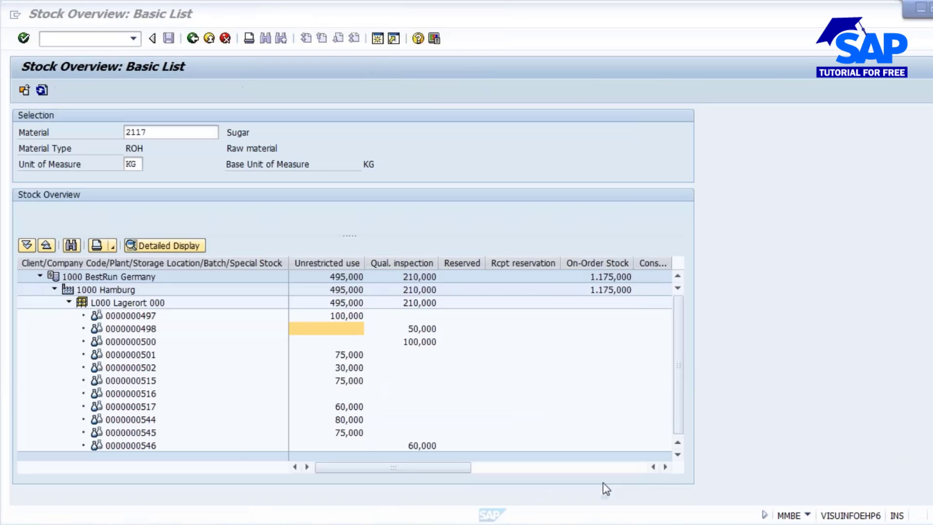
{"action": "left_click", "coordinate": [424, 444]}
{"action": "right_click", "coordinate": [424, 444]}
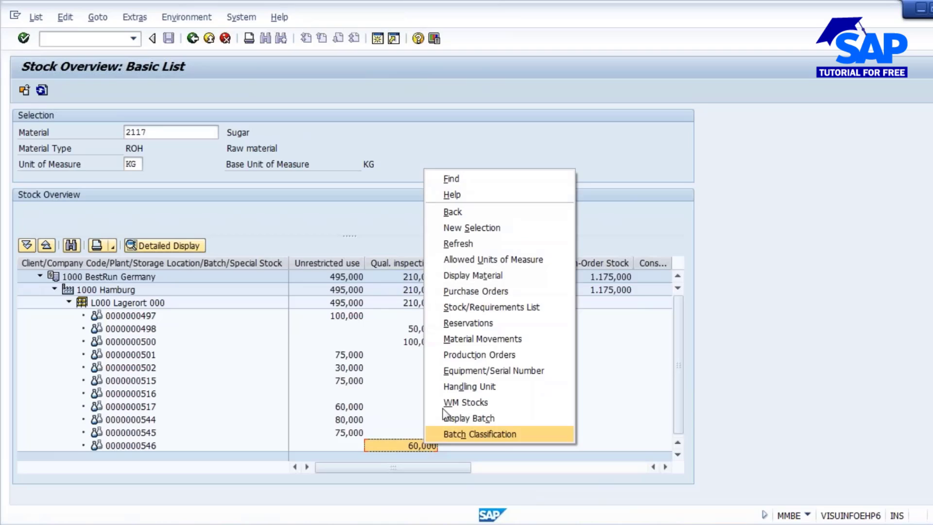
{"action": "left_click", "coordinate": [481, 339]}
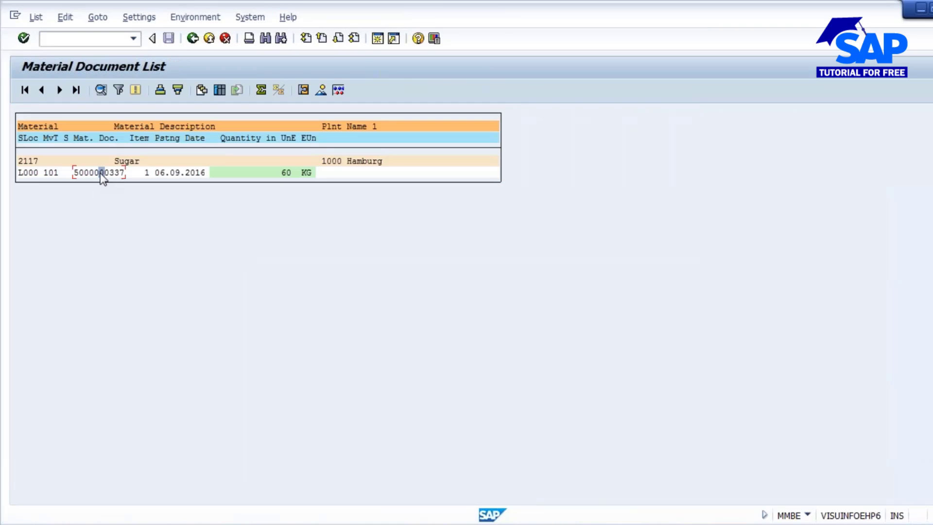
{"action": "double_click", "coordinate": [102, 172]}
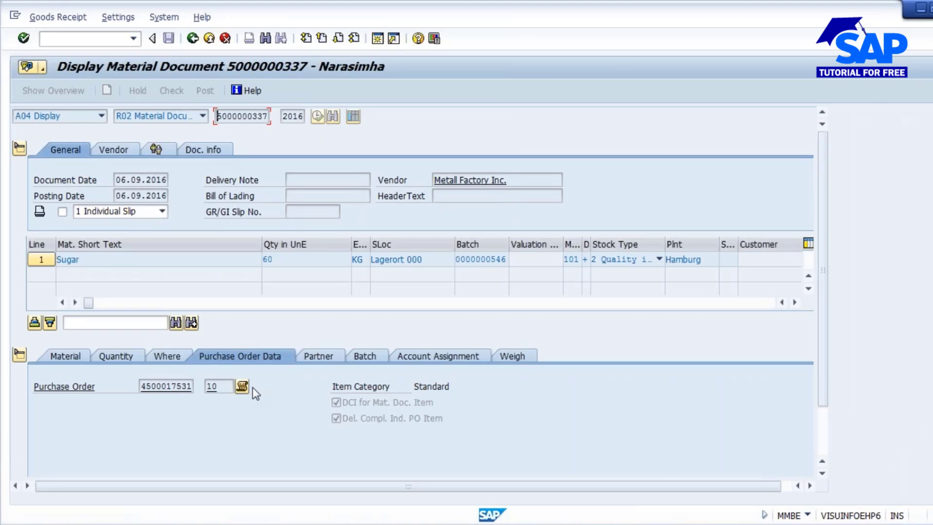
Step: Copy the purchase order number from the material document and load that order's item into the incoming invoice
{"action": "left_click", "coordinate": [142, 386]}
{"action": "left_click_drag", "start_coordinate": [142, 386], "coordinate": [198, 387]}
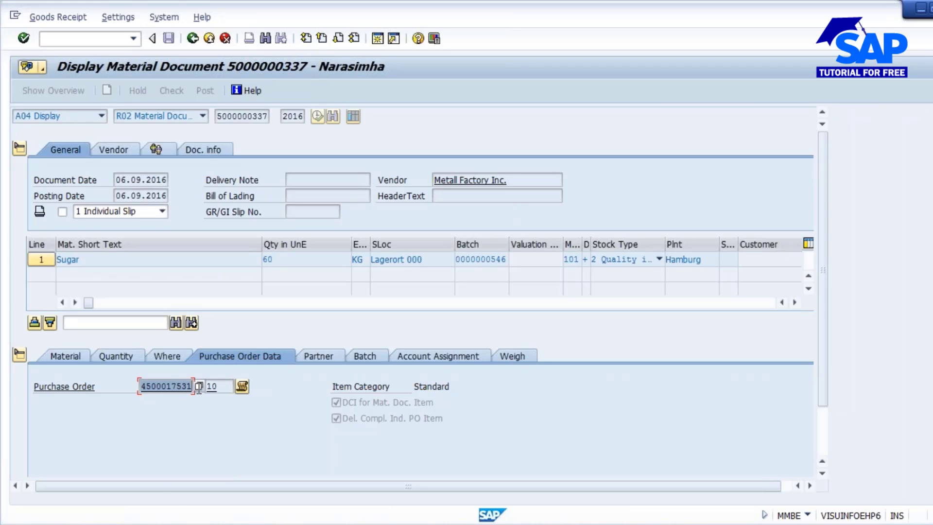
{"action": "key", "text": "ctrl+c"}
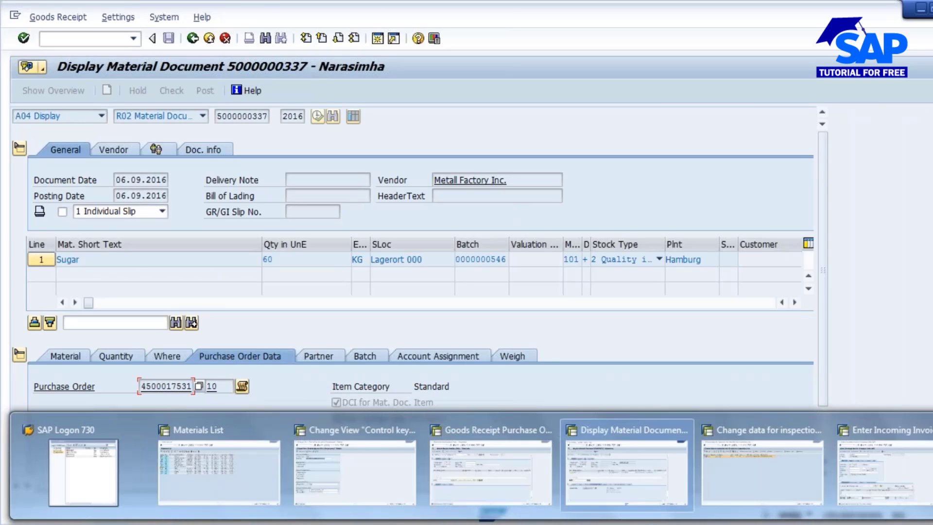
{"action": "left_click", "coordinate": [887, 459]}
{"action": "left_click", "coordinate": [229, 369]}
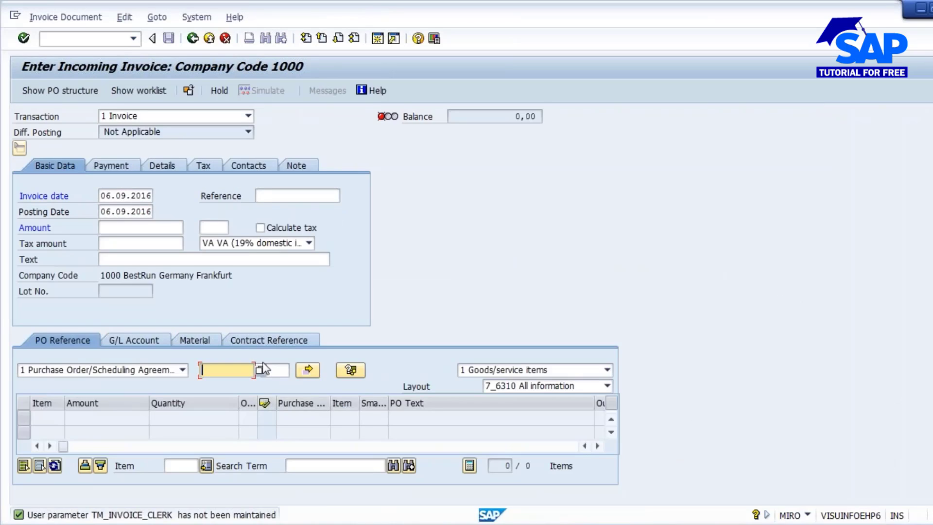
{"action": "key", "text": "ctrl+v"}
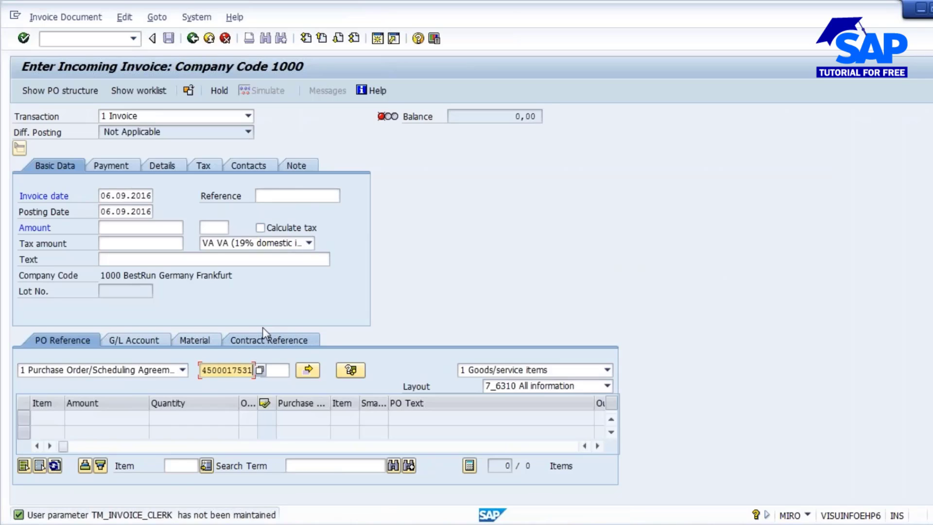
{"action": "key", "text": "Return"}
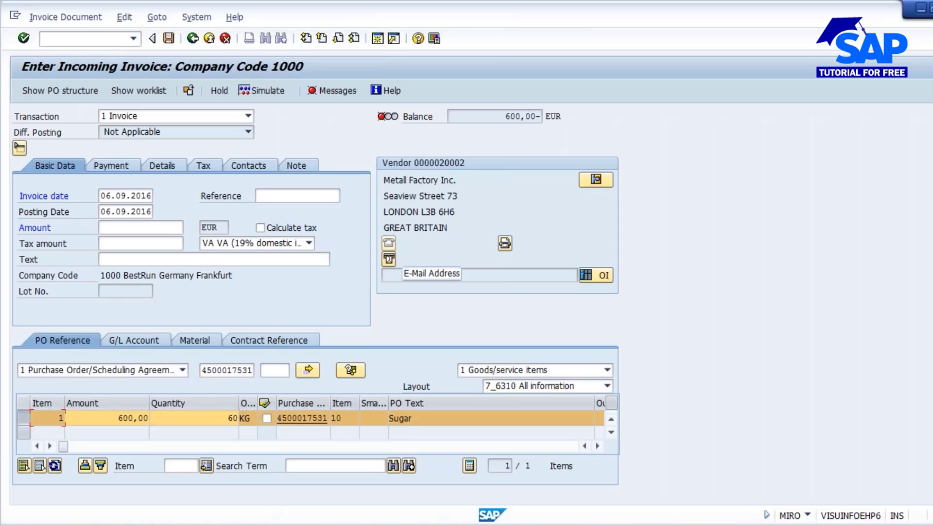
Step: Set the invoice amount to 600 EUR to match the balance
{"action": "left_click_drag", "start_coordinate": [505, 119], "coordinate": [529, 117]}
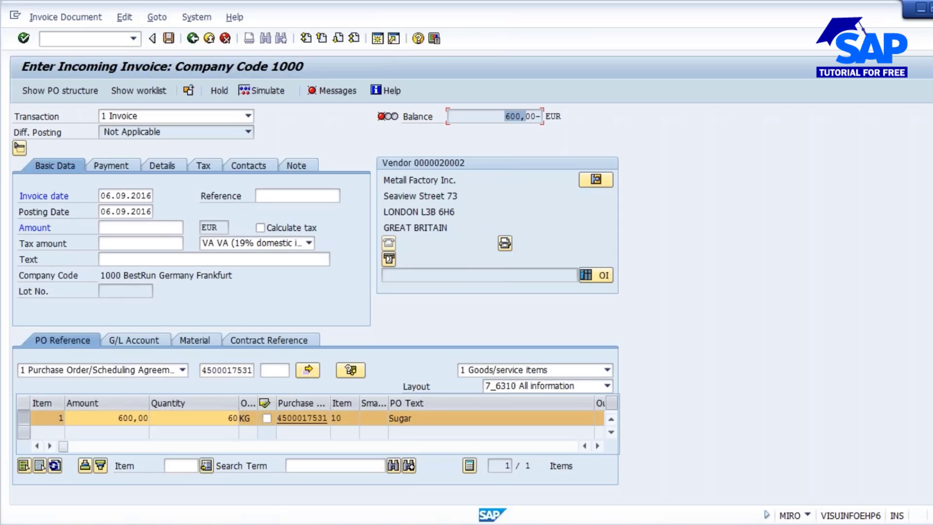
{"action": "left_click", "coordinate": [162, 228]}
{"action": "type", "text": "600"}
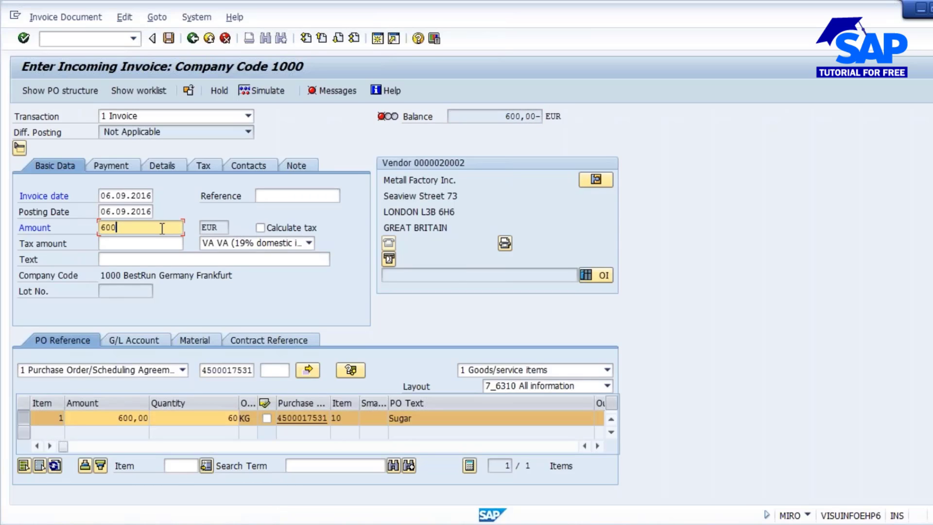
Step: Confirm the invoice amount and turn on automatic tax calculation for the incoming invoice
{"action": "key", "text": "Return"}
{"action": "left_click", "coordinate": [261, 227]}
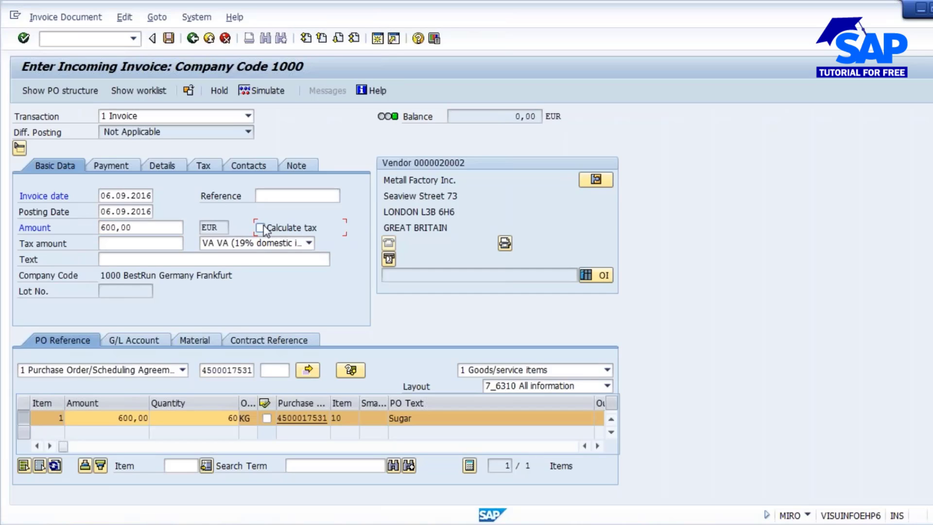
{"action": "key", "text": "Return"}
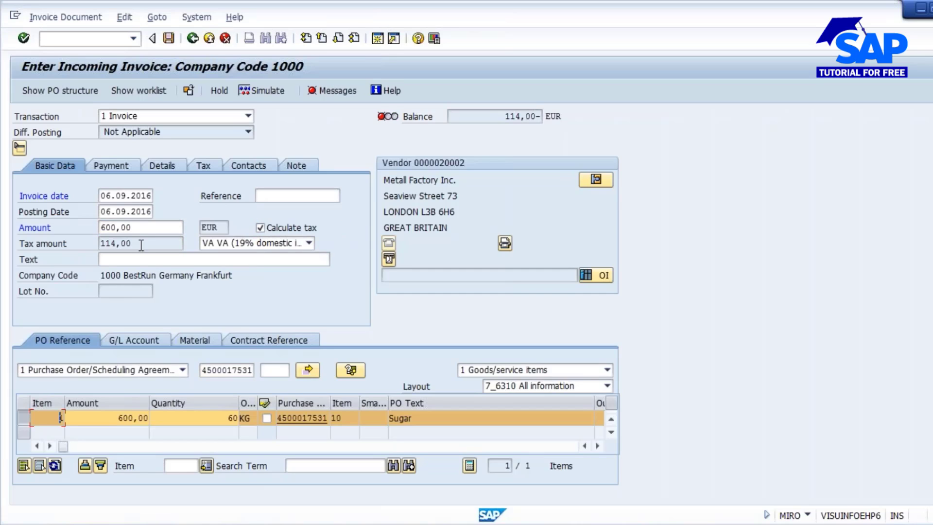
Step: Set the invoice amount to 714 EUR to include the calculated tax and post the invoice
{"action": "left_click", "coordinate": [117, 227]}
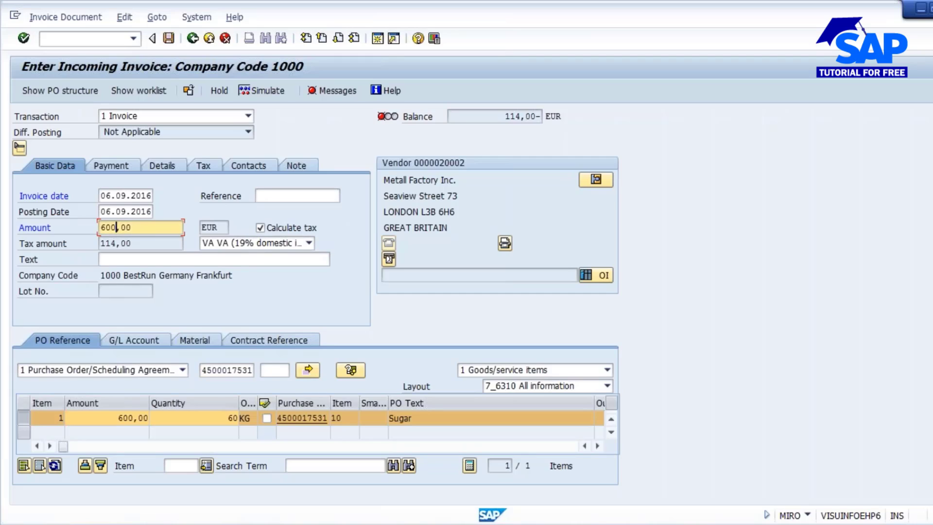
{"action": "key", "text": "BackSpace"}
{"action": "key", "text": "BackSpace"}
{"action": "key", "text": "BackSpace"}
{"action": "type", "text": "714"}
{"action": "key", "text": "Return"}
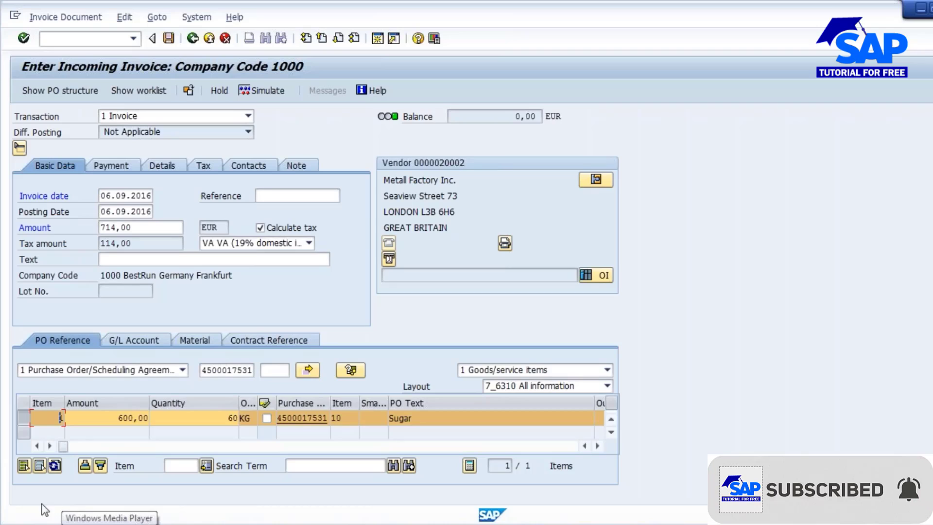
{"action": "left_click", "coordinate": [169, 39]}
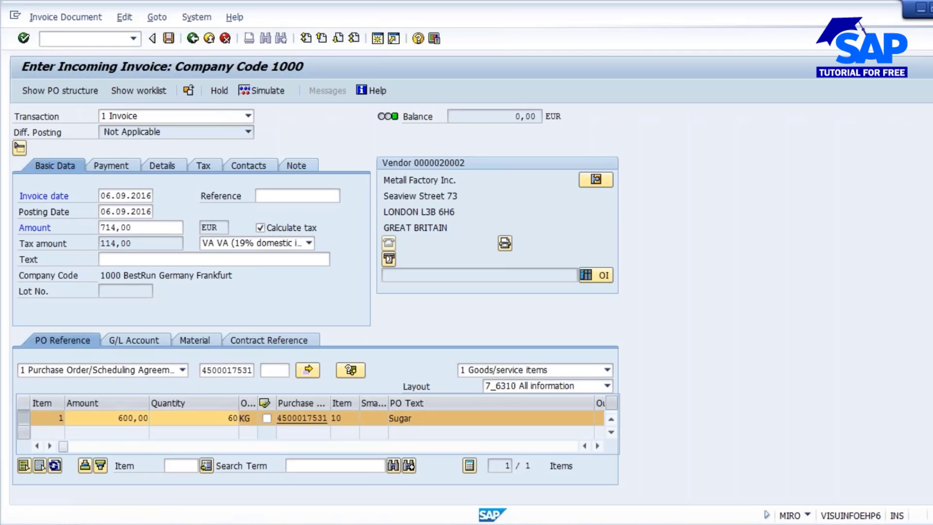
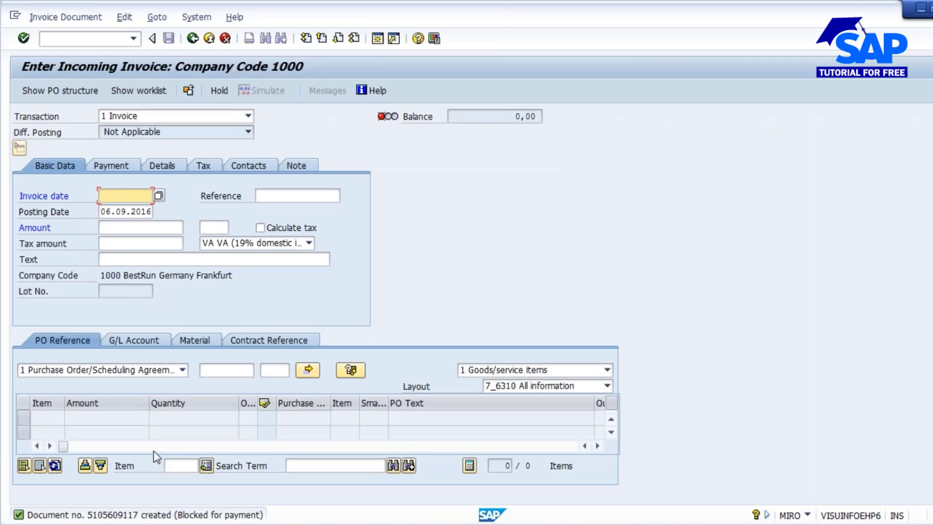
Step: Switch to the QM in Procurement presentation in PowerPoint and show the Source Inspection slide with the inspection lot diagram
{"action": "mouse_move", "coordinate": [211, 518]}
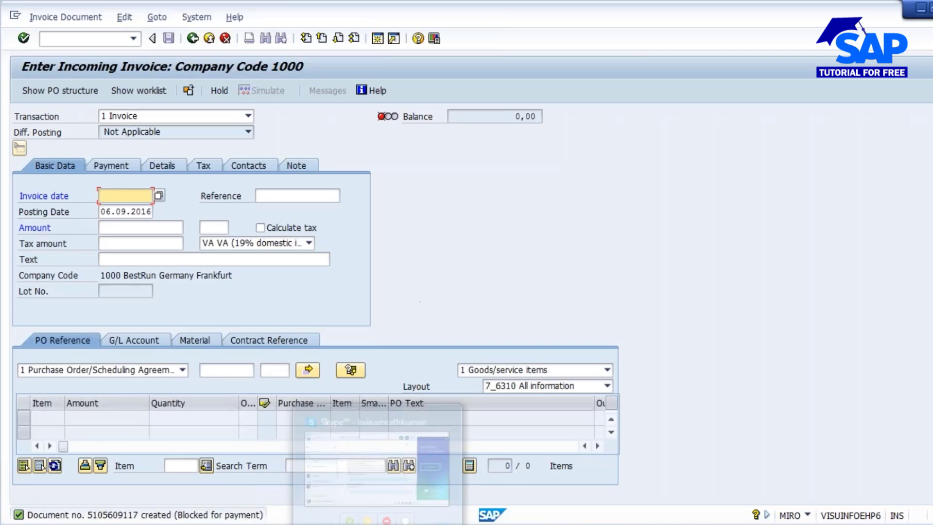
{"action": "left_click", "coordinate": [375, 521]}
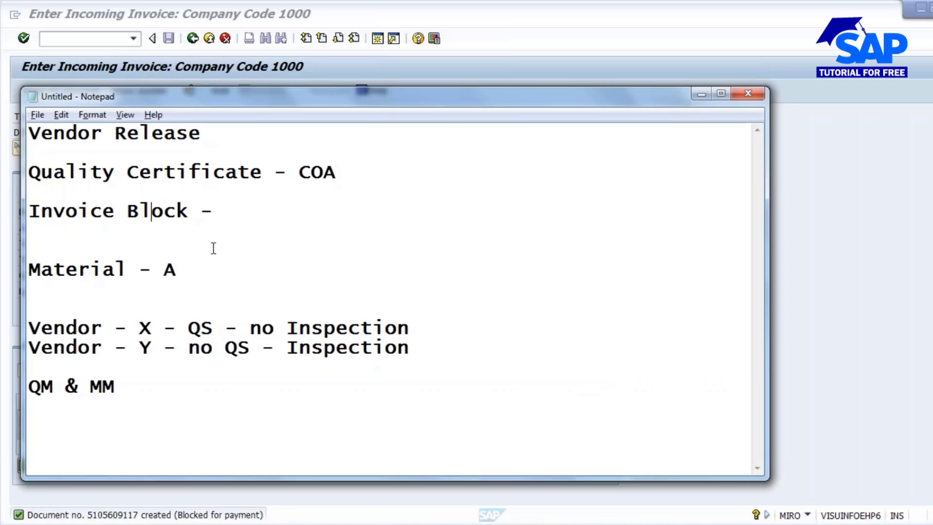
{"action": "left_click", "coordinate": [548, 514]}
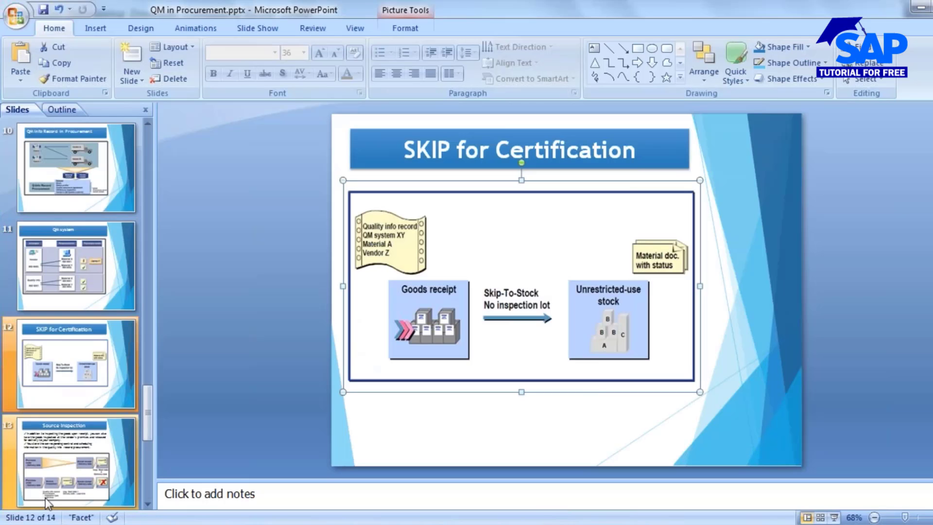
{"action": "scroll", "coordinate": [47, 498], "scroll_direction": "down", "scroll_amount": 3}
{"action": "left_click", "coordinate": [85, 267]}
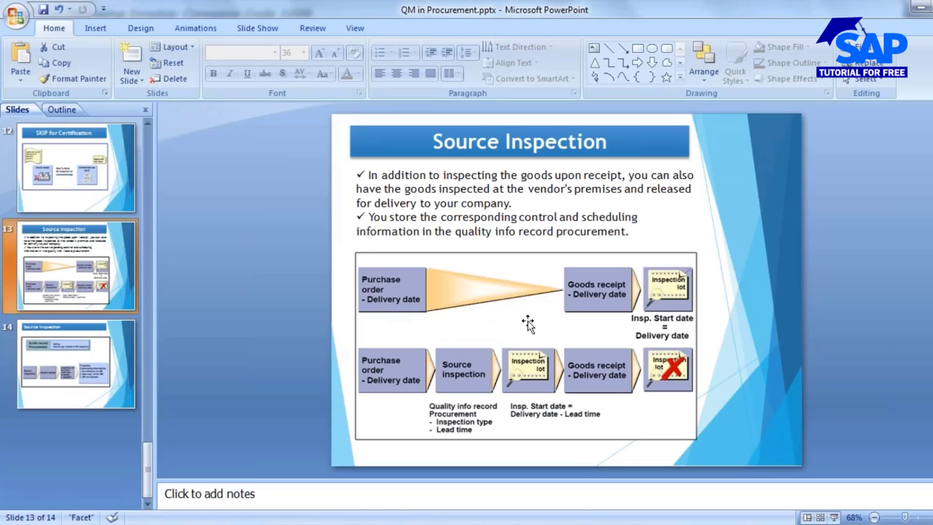
{"action": "left_click", "coordinate": [436, 141]}
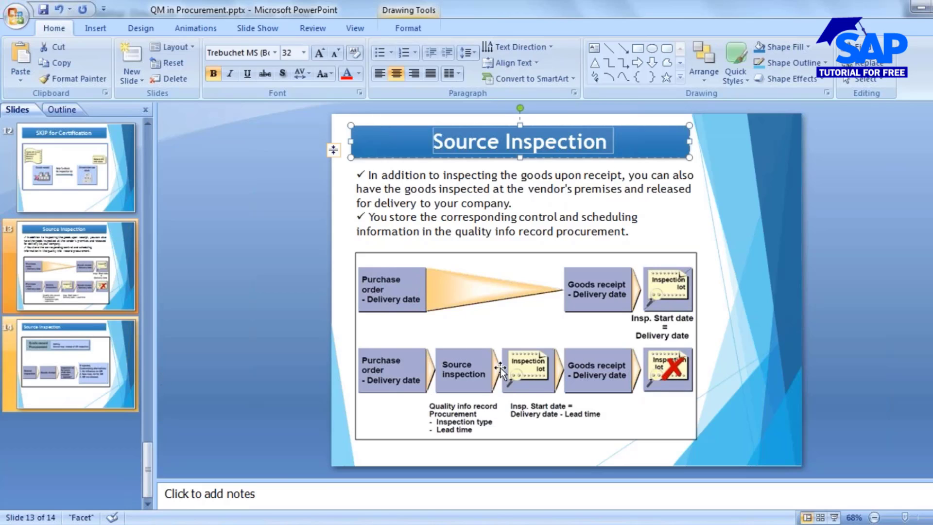
Step: Close the SAP sessions for the incoming invoice, inspection lot worklist and material document, and switch to the Goods Receipt Purchase Order session
{"action": "left_click", "coordinate": [400, 524]}
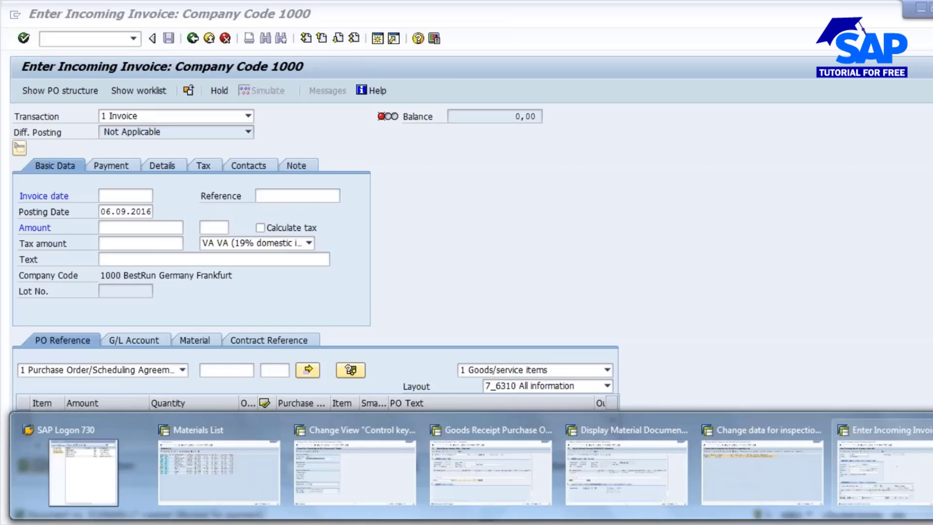
{"action": "left_click", "coordinate": [932, 430]}
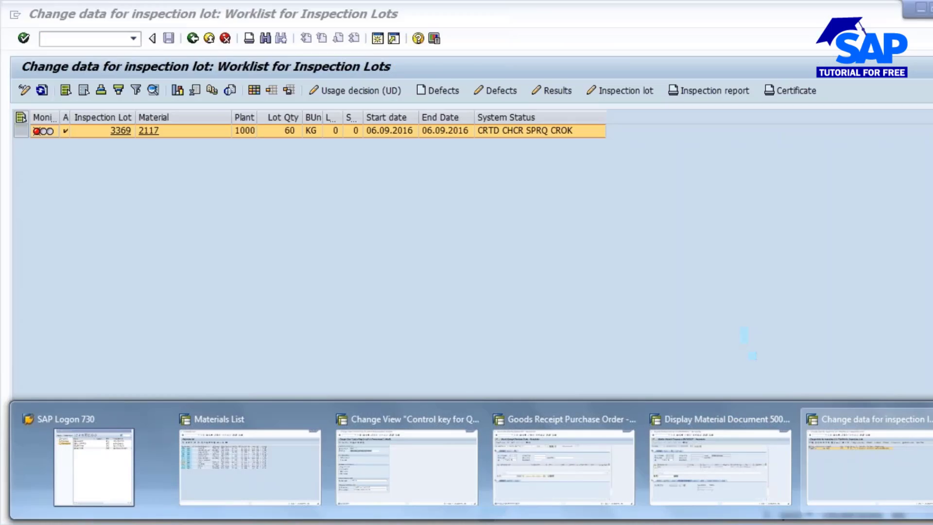
{"action": "left_click", "coordinate": [930, 418]}
{"action": "left_click", "coordinate": [801, 417]}
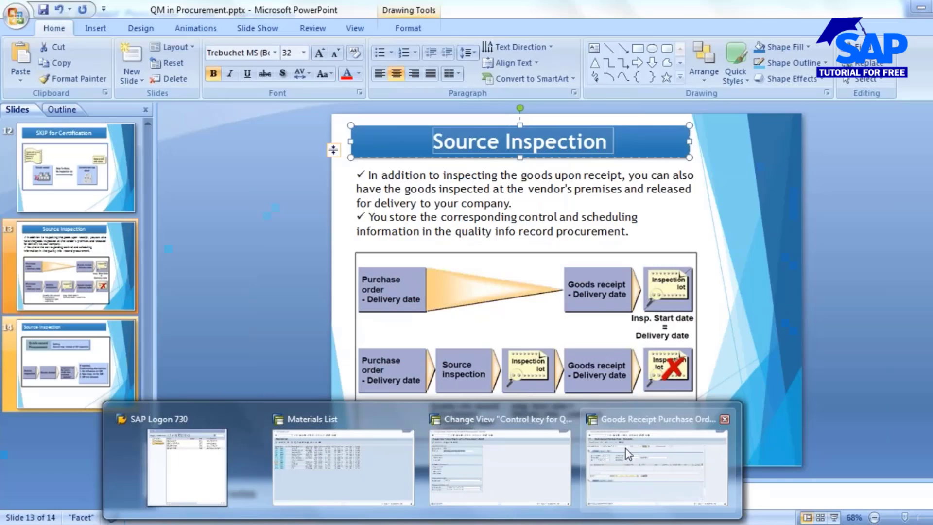
{"action": "left_click", "coordinate": [628, 453]}
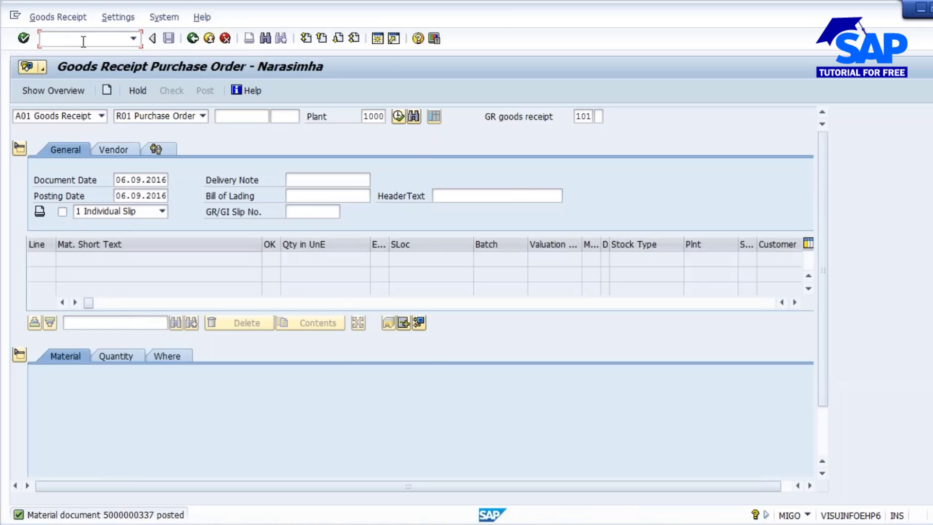
Step: Start transaction MM02 and open the Quality Management view of material 2117 for plant 1000
{"action": "type", "text": "/NMM02"}
{"action": "key", "text": "Return"}
{"action": "key", "text": "Return"}
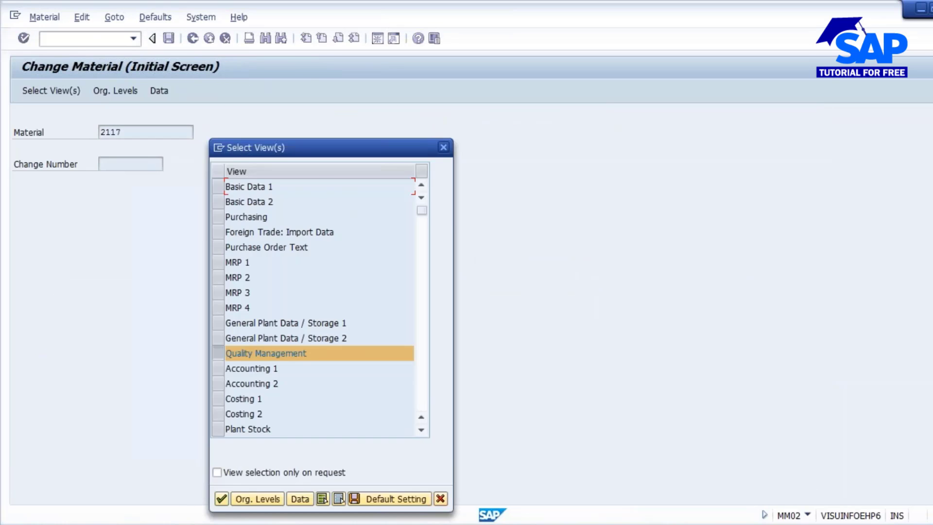
{"action": "key", "text": "Return"}
{"action": "key", "text": "Return"}
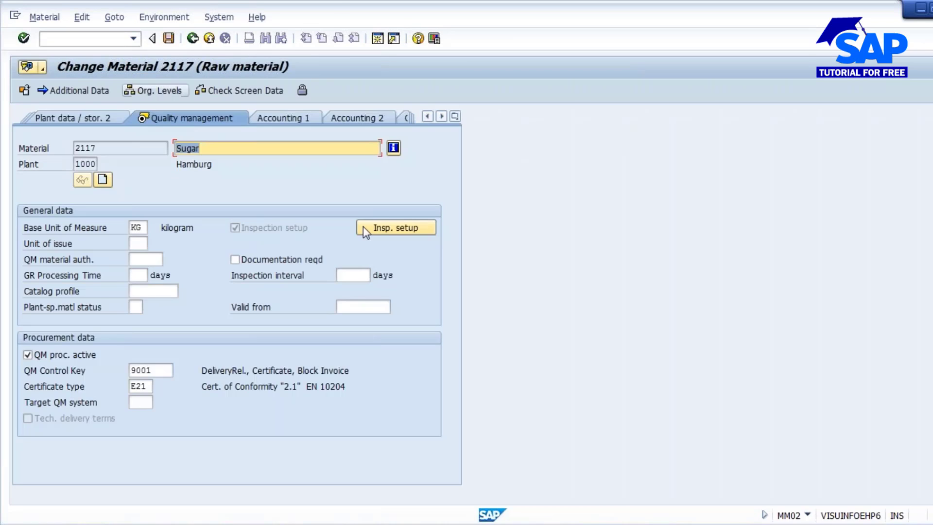
{"action": "left_click", "coordinate": [396, 227]}
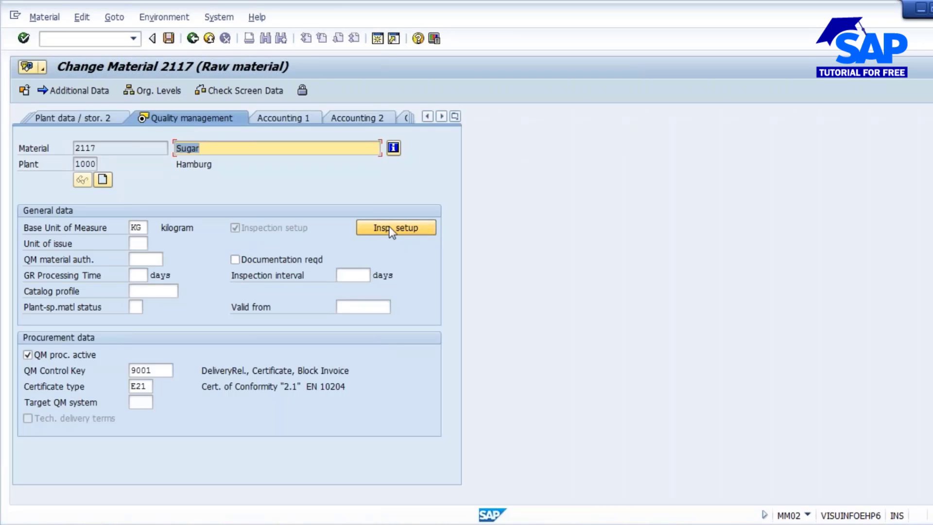
Step: Deactivate QM in procurement for material 2117 and clear its QM control key and certificate type
{"action": "left_click", "coordinate": [40, 355]}
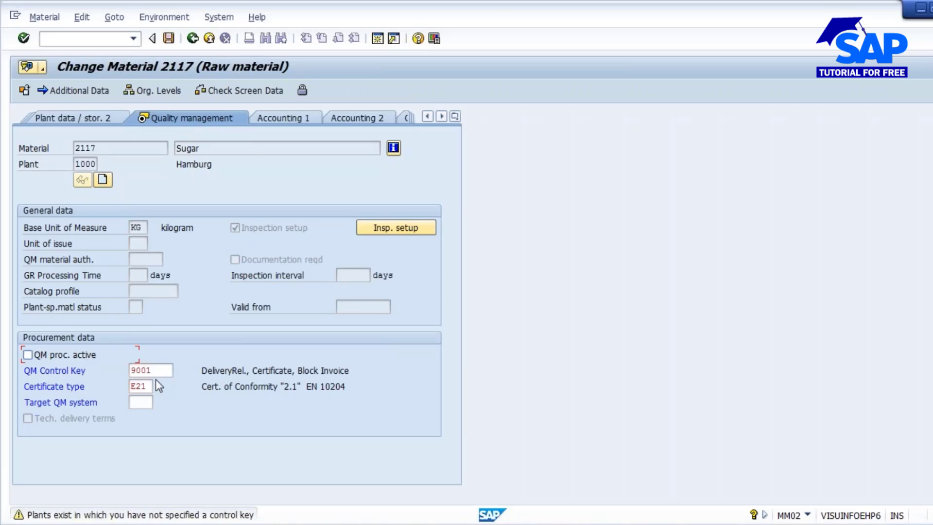
{"action": "left_click_drag", "start_coordinate": [156, 369], "coordinate": [130, 370]}
{"action": "key", "text": "BackSpace"}
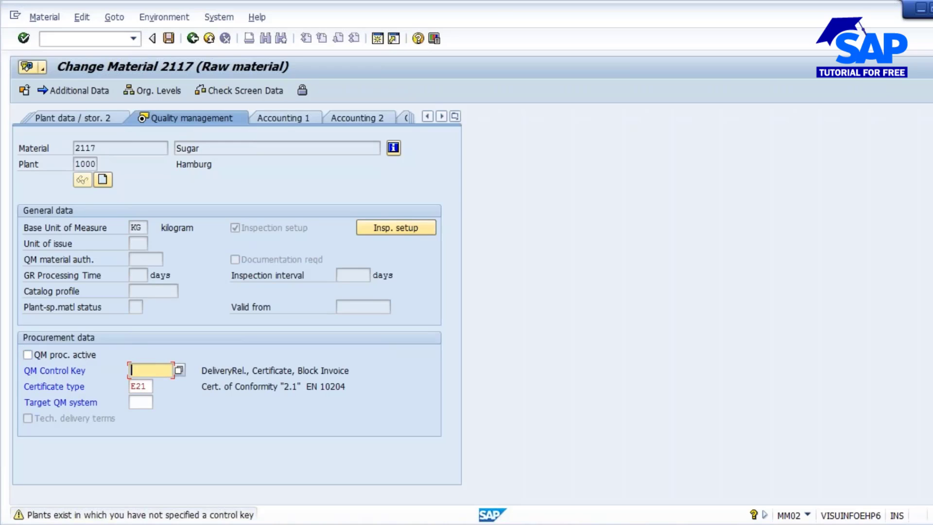
{"action": "key", "text": "Tab"}
{"action": "key", "text": "Delete"}
{"action": "key", "text": "Delete"}
{"action": "key", "text": "Delete"}
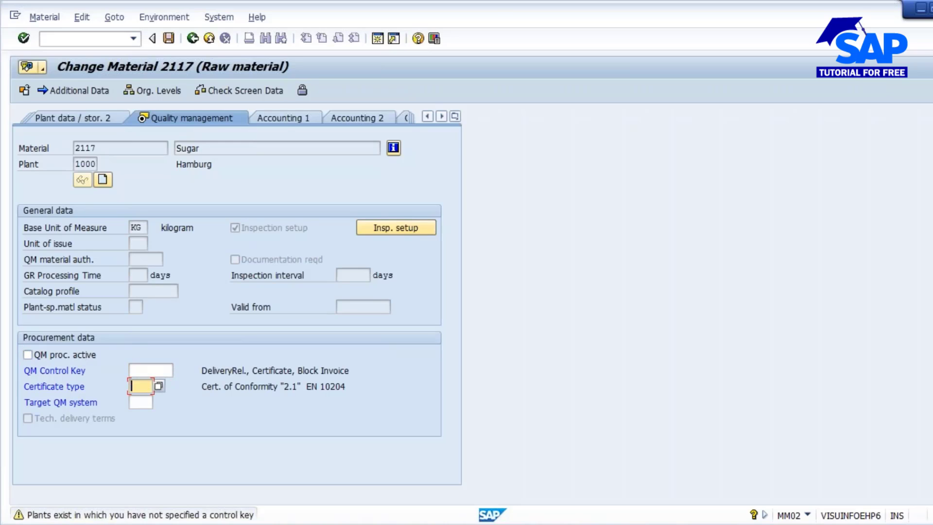
Step: Add inspection type 0102 (Goods Receipt Inspection, Preliminary) as active to the material's inspection setup and save the material
{"action": "left_click", "coordinate": [398, 229]}
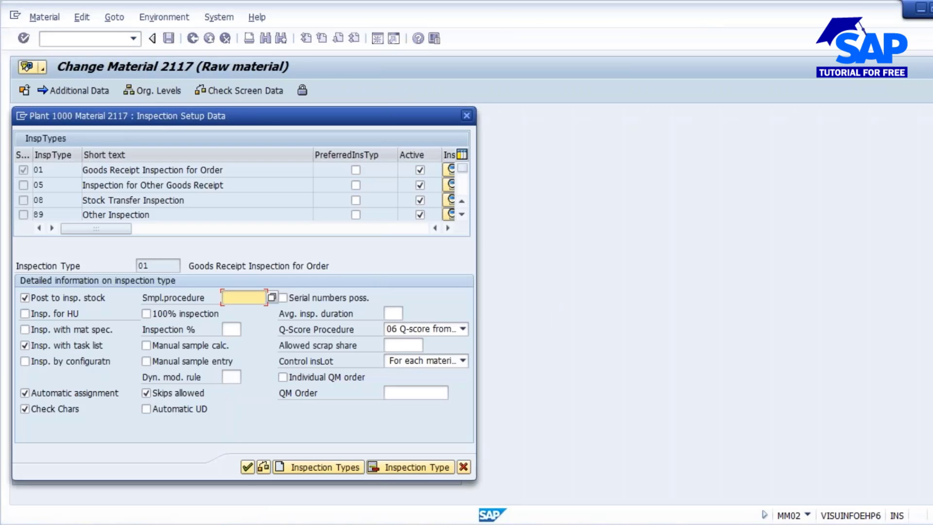
{"action": "scroll", "coordinate": [260, 199], "scroll_direction": "down", "scroll_amount": 1}
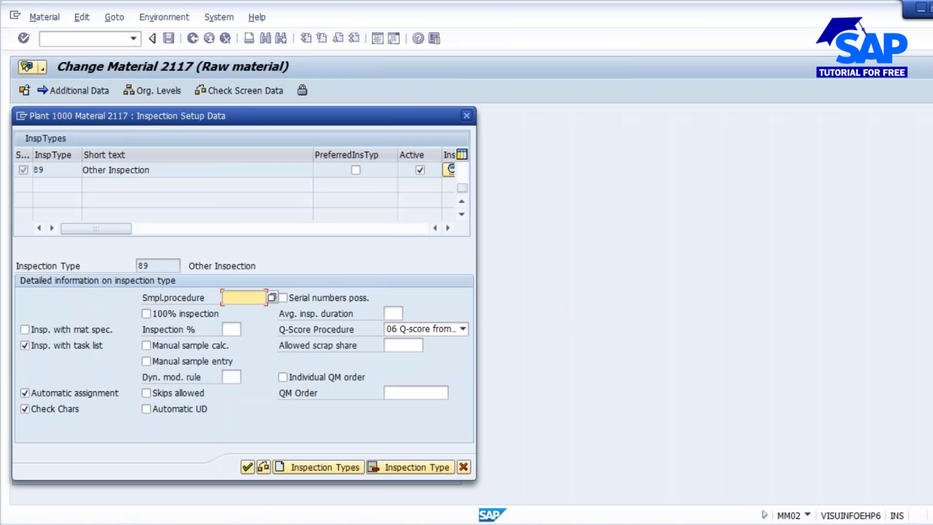
{"action": "scroll", "coordinate": [260, 200], "scroll_direction": "up", "scroll_amount": 1}
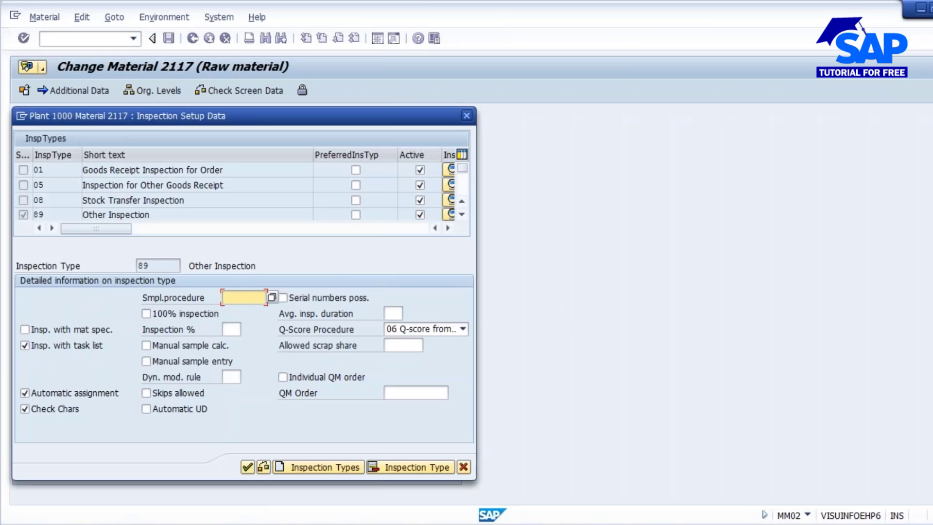
{"action": "left_click", "coordinate": [296, 468]}
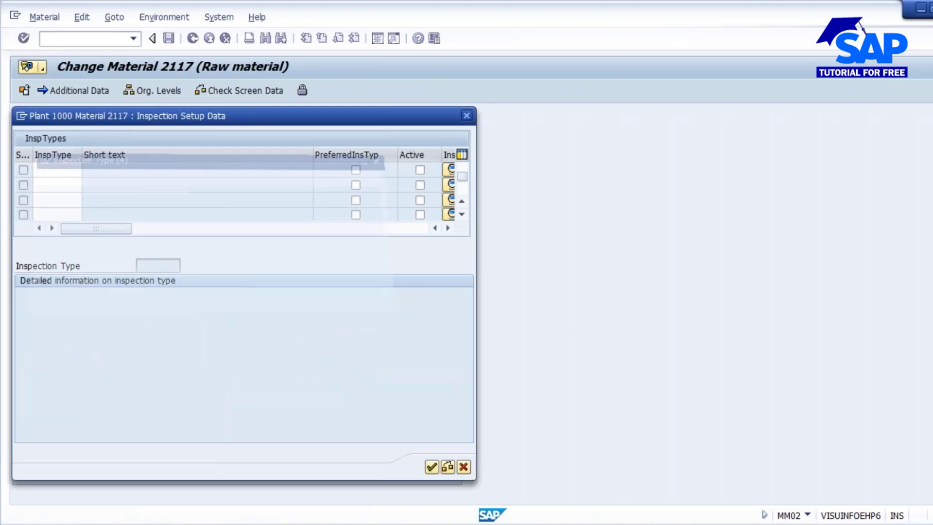
{"action": "key", "text": "F4"}
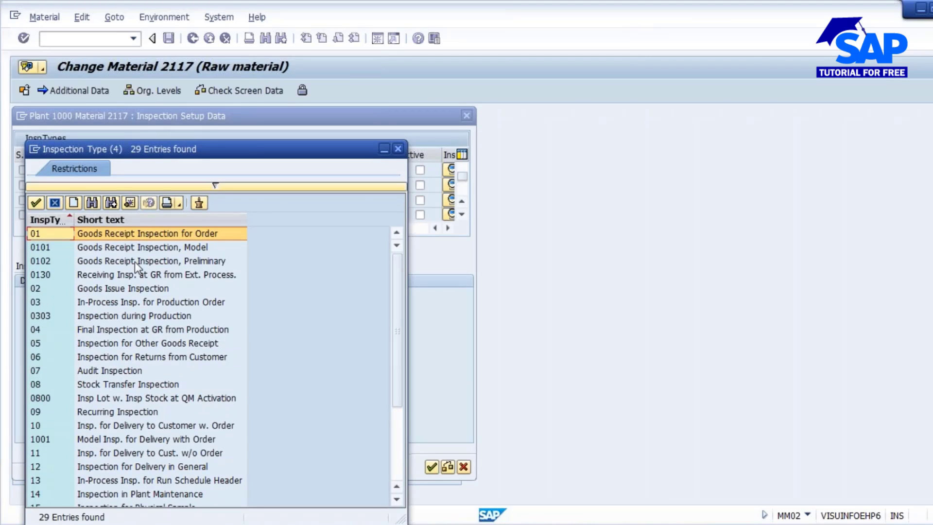
{"action": "double_click", "coordinate": [127, 263]}
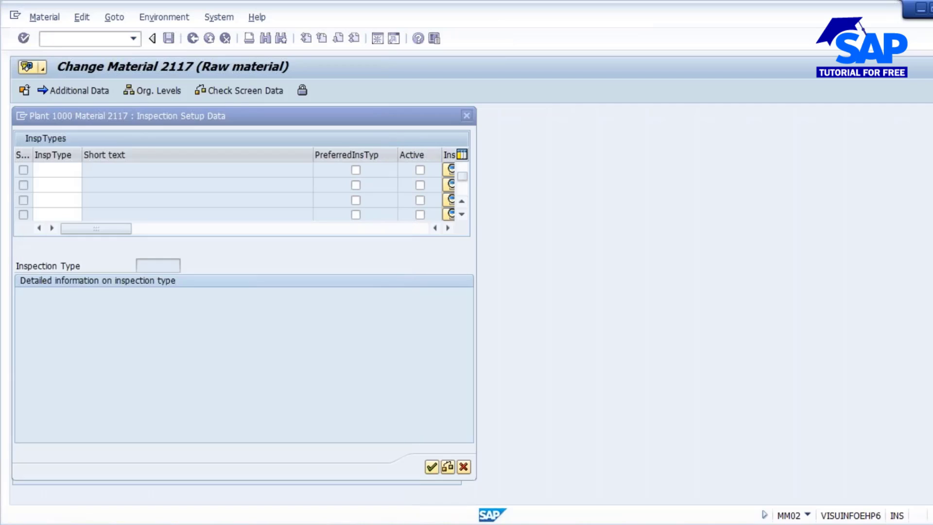
{"action": "left_click", "coordinate": [447, 466]}
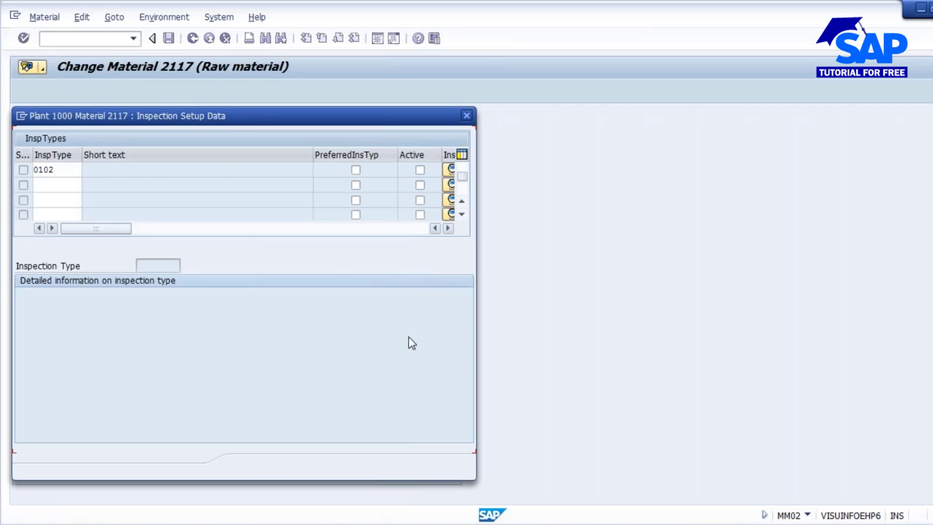
{"action": "left_click", "coordinate": [419, 171]}
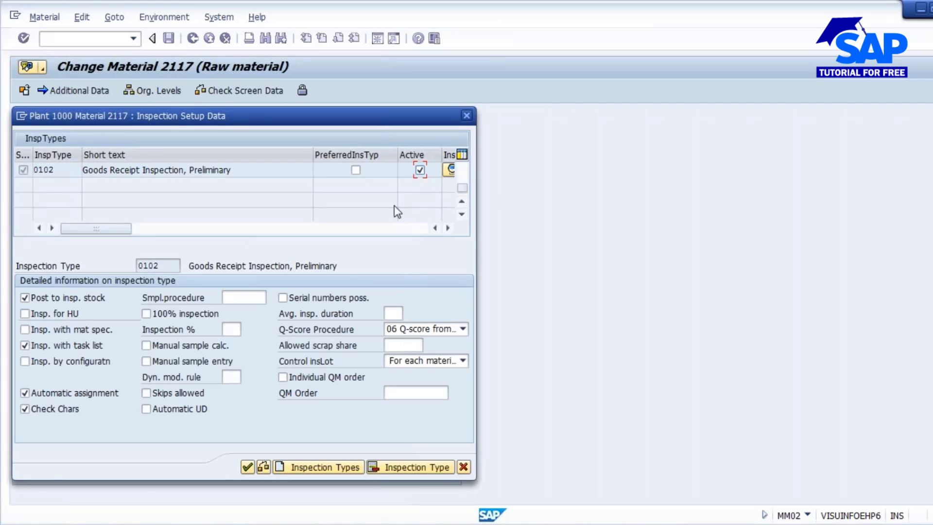
{"action": "left_click", "coordinate": [247, 466]}
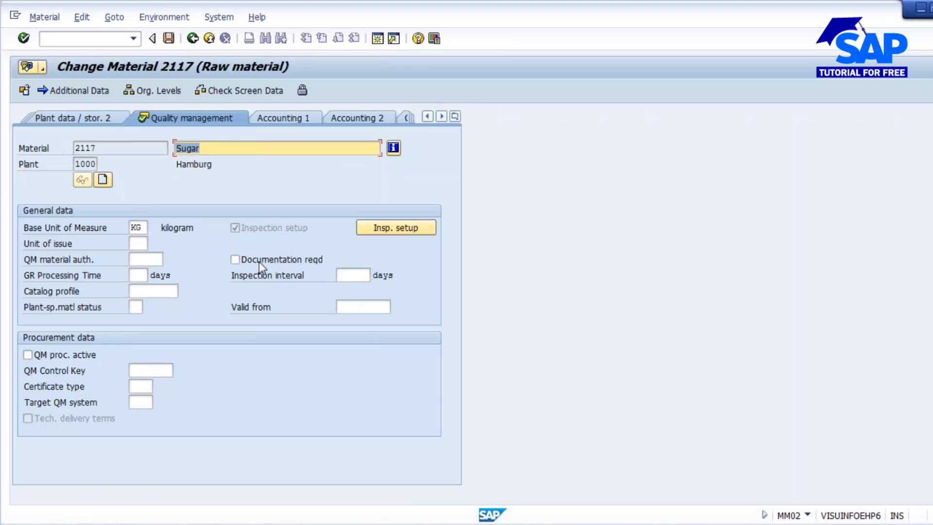
{"action": "left_click", "coordinate": [168, 38]}
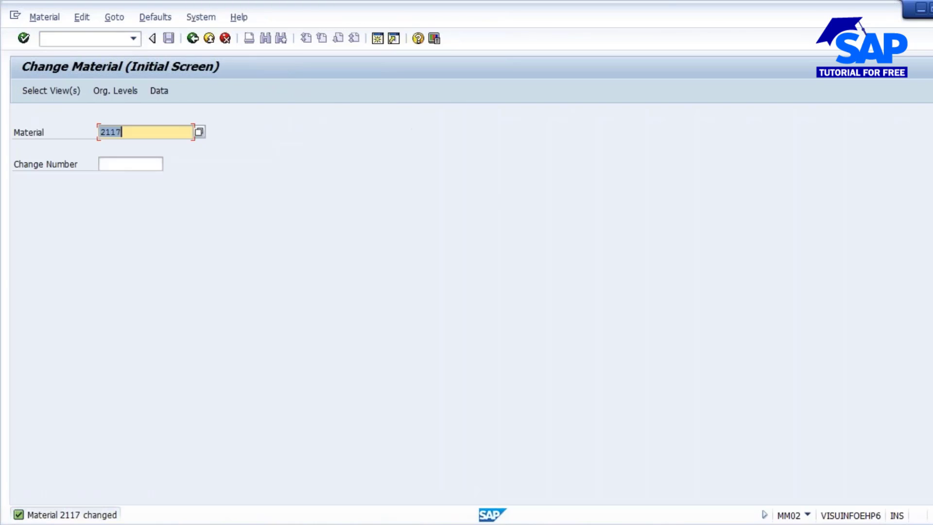
{"action": "left_click_drag", "start_coordinate": [126, 132], "coordinate": [43, 133]}
{"action": "left_click", "coordinate": [71, 201]}
{"action": "mouse_move", "coordinate": [433, 524]}
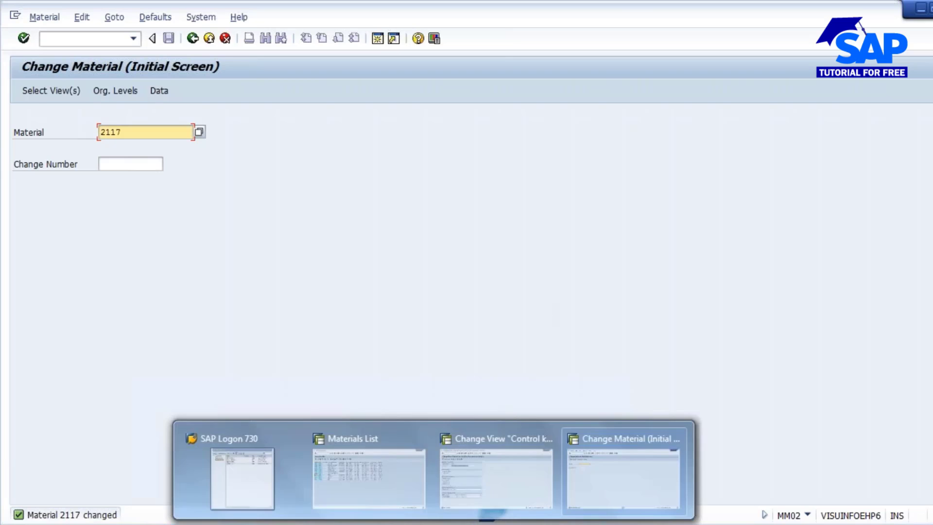
{"action": "left_click", "coordinate": [618, 456]}
Step: Try to open the Q-info record for material 2117, vendor 20002 and plant 1000 in transaction QI02
{"action": "left_click", "coordinate": [44, 38]}
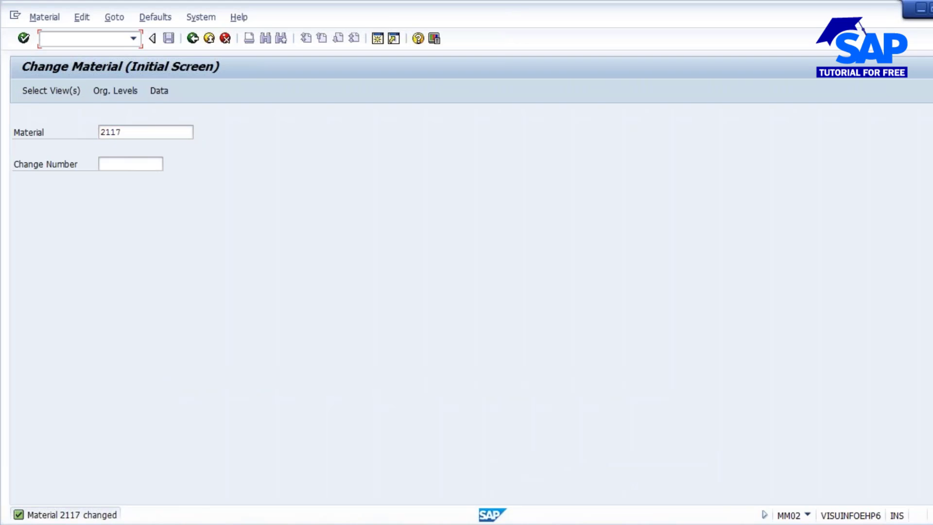
{"action": "type", "text": "/NQI02"}
{"action": "key", "text": "Return"}
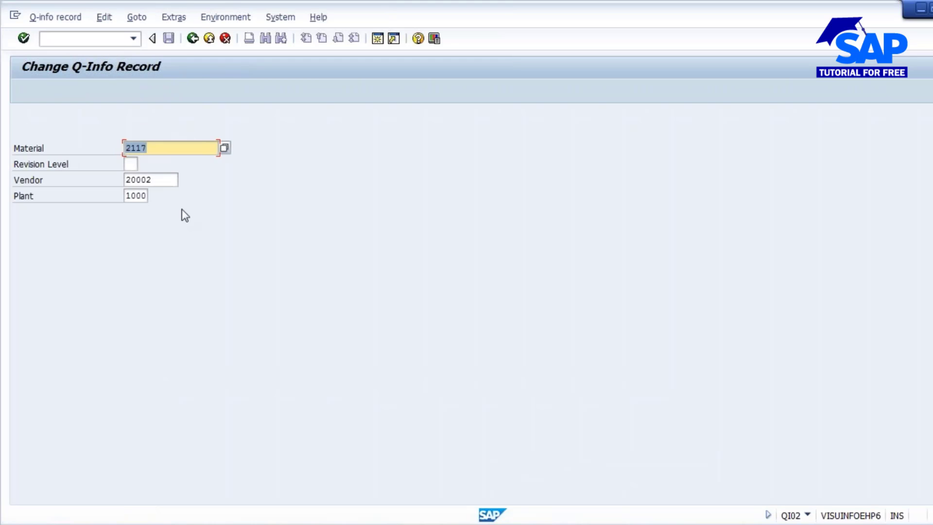
{"action": "key", "text": "Return"}
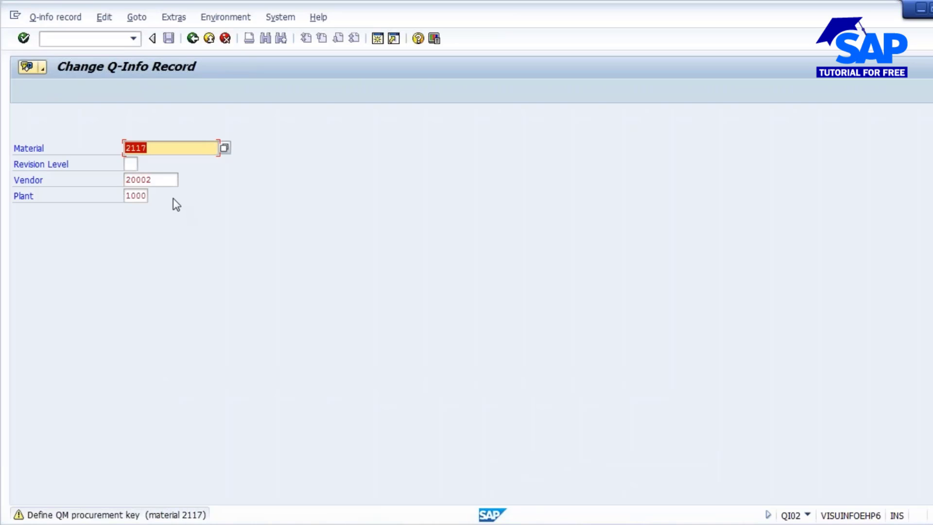
Step: Start transaction MM02 again and open the Quality Management view of material 2117 for plant 1000
{"action": "left_click", "coordinate": [88, 40]}
{"action": "type", "text": "/"}
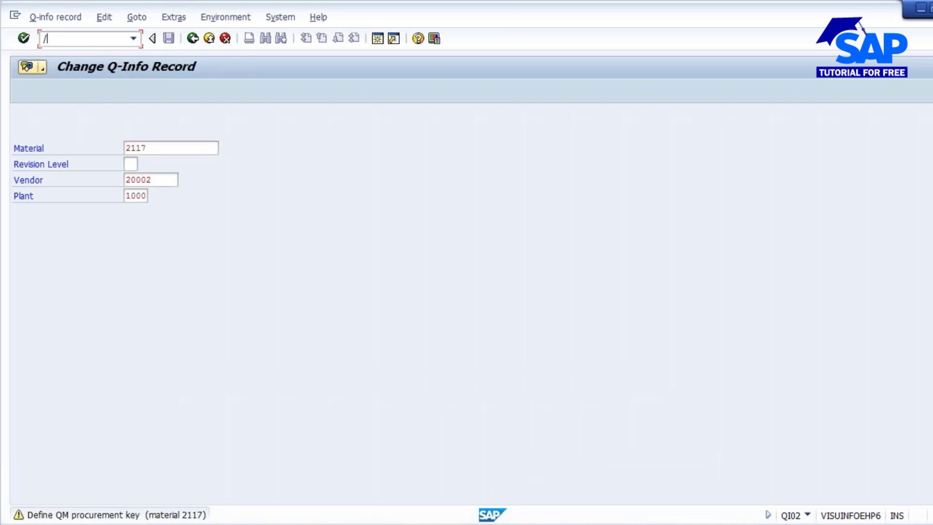
{"action": "type", "text": "NMM02"}
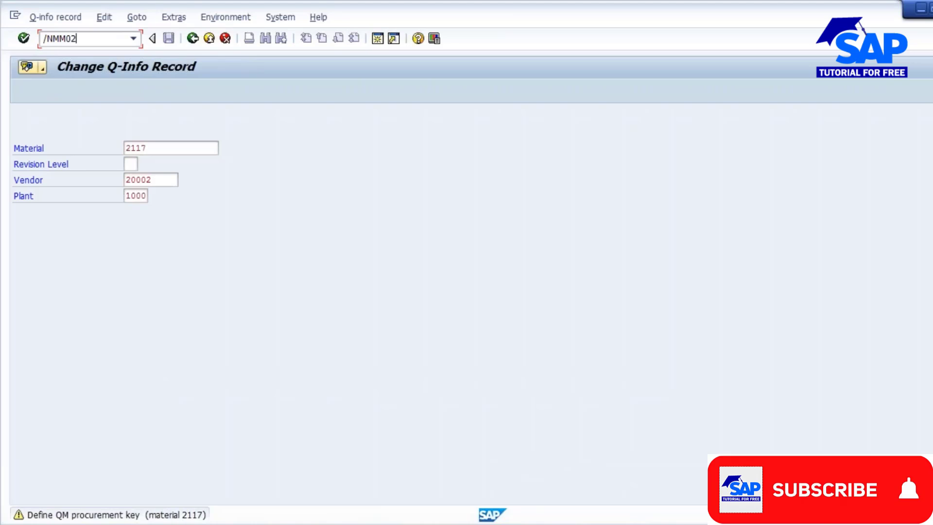
{"action": "key", "text": "Return"}
{"action": "key", "text": "Return"}
{"action": "key", "text": "Return"}
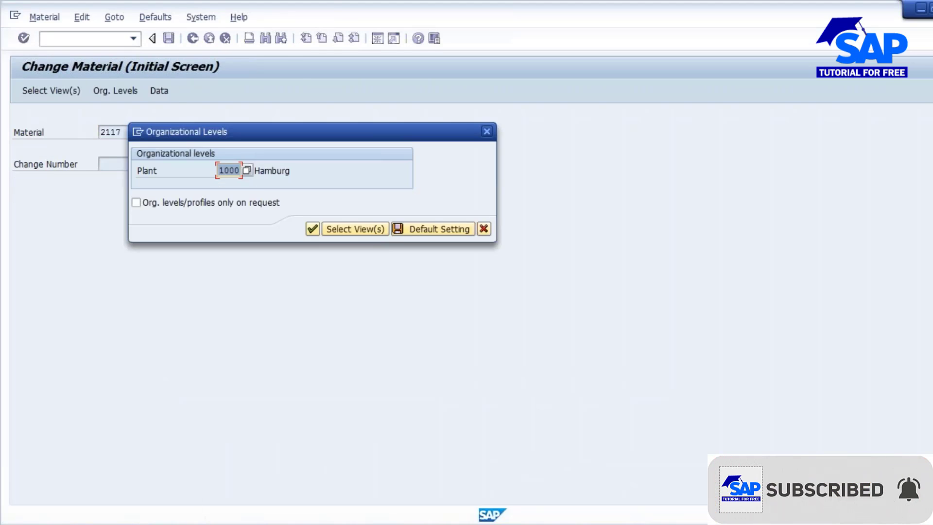
{"action": "key", "text": "Return"}
Step: Activate QM in procurement for material 2117 with QM control key 9001 and certificate type E21, and save the material
{"action": "left_click", "coordinate": [28, 355]}
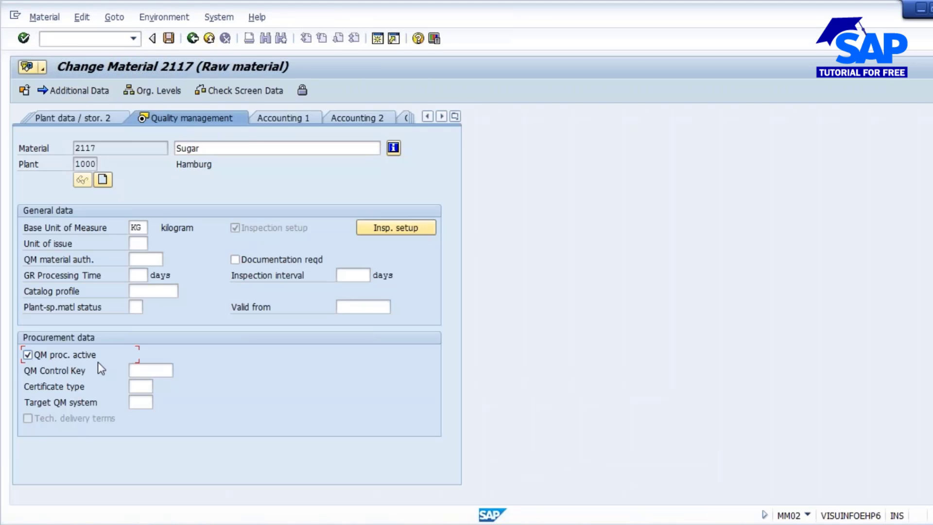
{"action": "left_click", "coordinate": [132, 370]}
{"action": "type", "text": "9"}
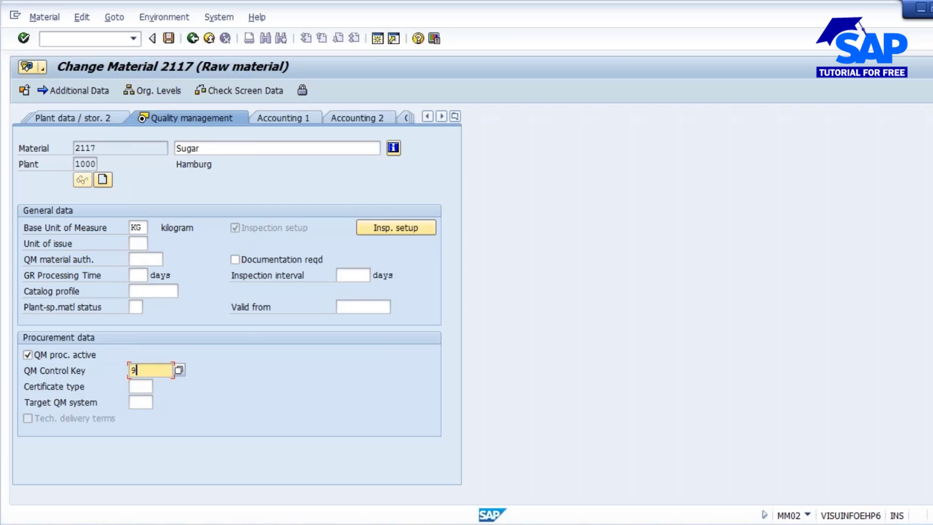
{"action": "type", "text": "001"}
{"action": "left_click", "coordinate": [143, 385]}
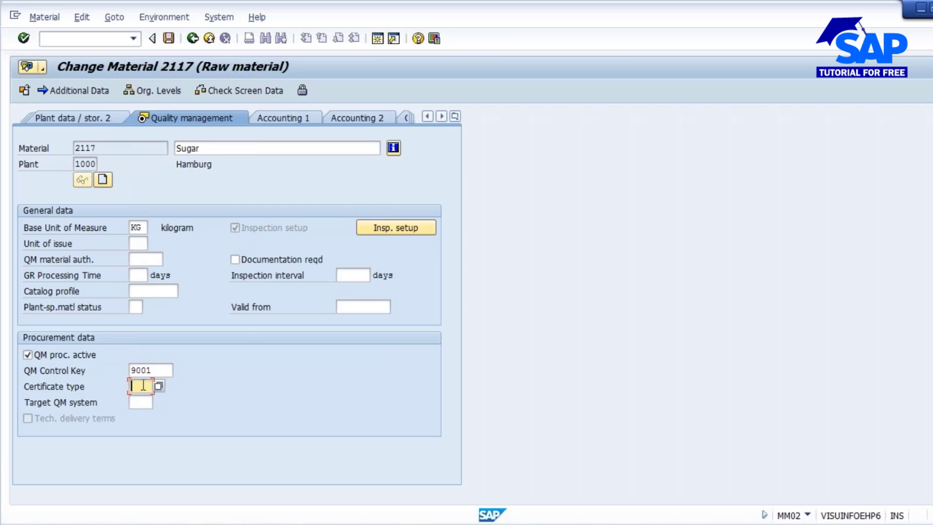
{"action": "type", "text": "E21"}
{"action": "key", "text": "Return"}
{"action": "key", "text": "Return"}
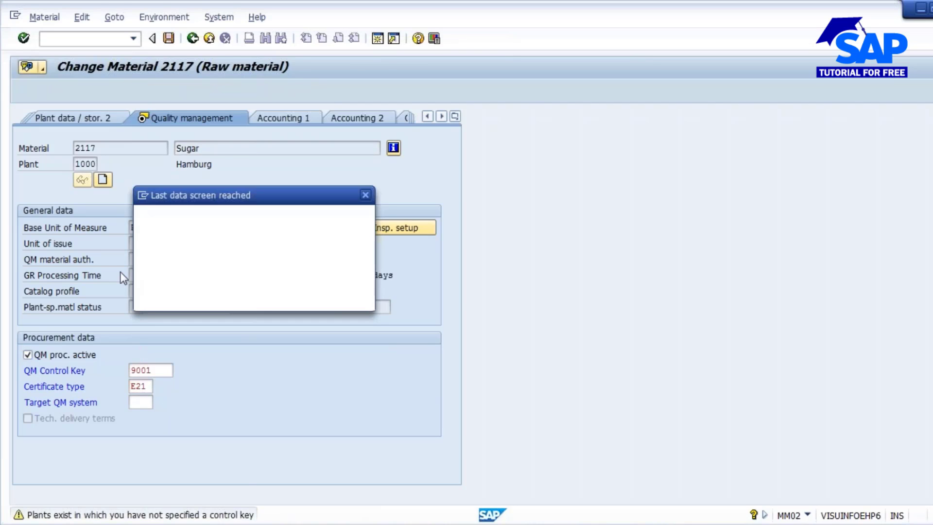
{"action": "left_click", "coordinate": [185, 292]}
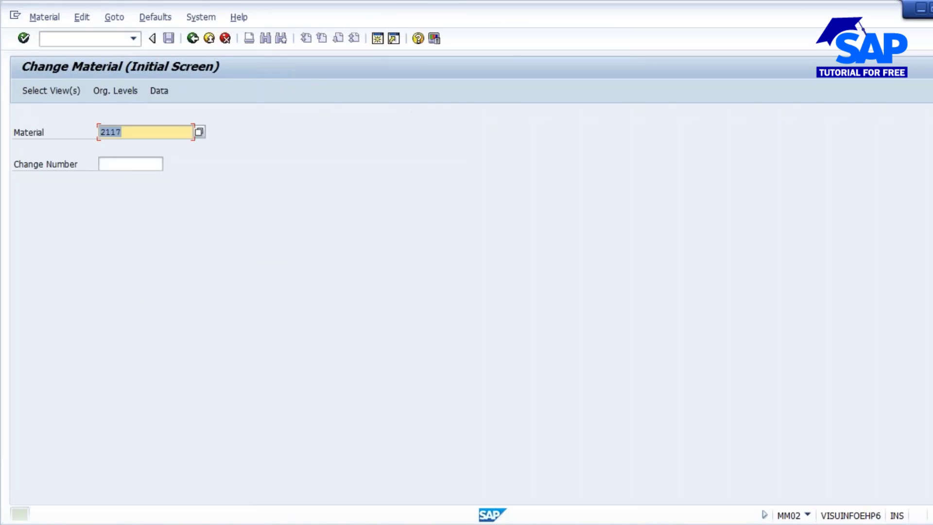
Step: Start transaction QI02 and open the inspection control data of the Q-info record for material 2117, vendor 20002 and plant 1000
{"action": "left_click", "coordinate": [78, 42]}
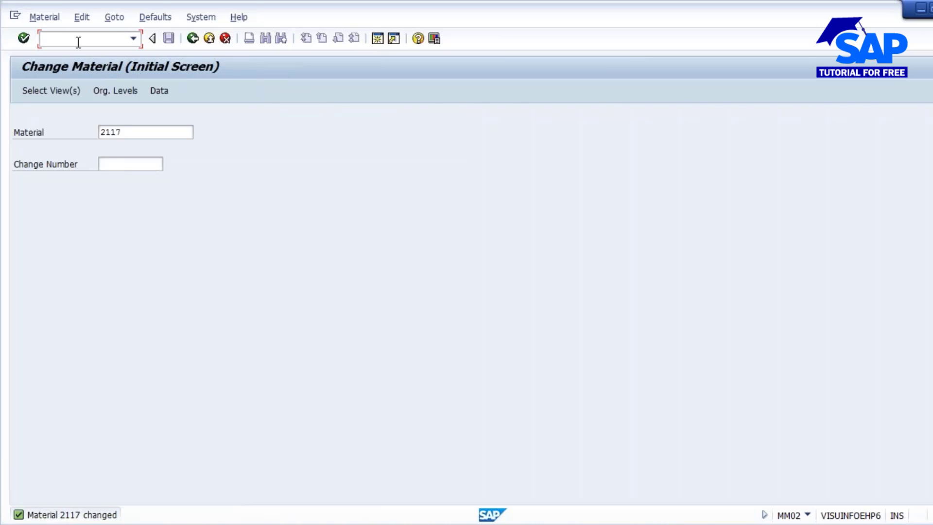
{"action": "type", "text": "/NQI02"}
{"action": "key", "text": "Return"}
{"action": "key", "text": "Return"}
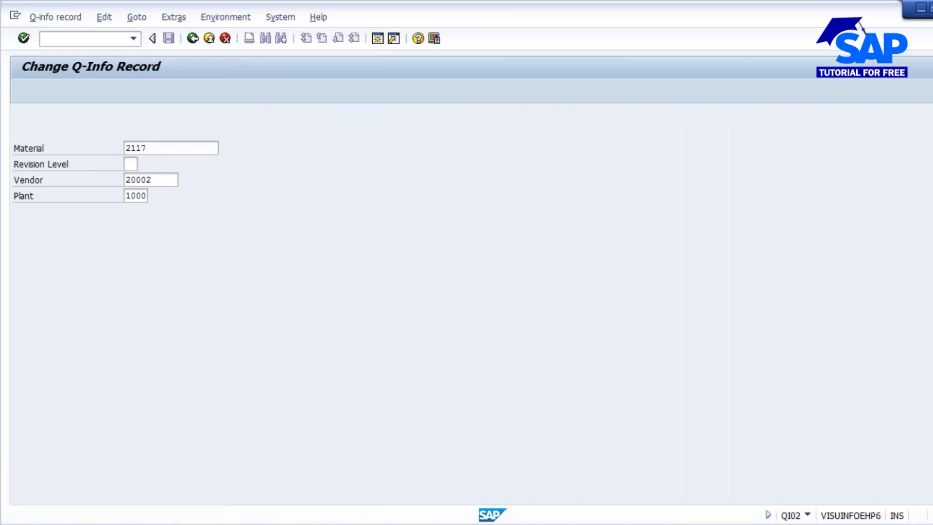
{"action": "left_click", "coordinate": [120, 209]}
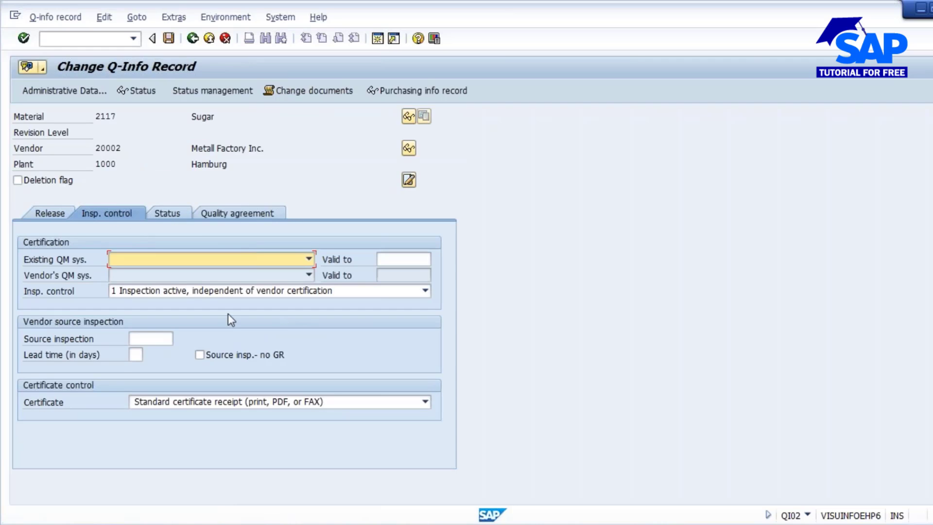
Step: Set the vendor source inspection type to 0102 (Goods Receipt Inspection, Preliminary) and enable the option for source inspection without goods receipt inspection
{"action": "left_click", "coordinate": [162, 342]}
{"action": "left_click", "coordinate": [179, 339]}
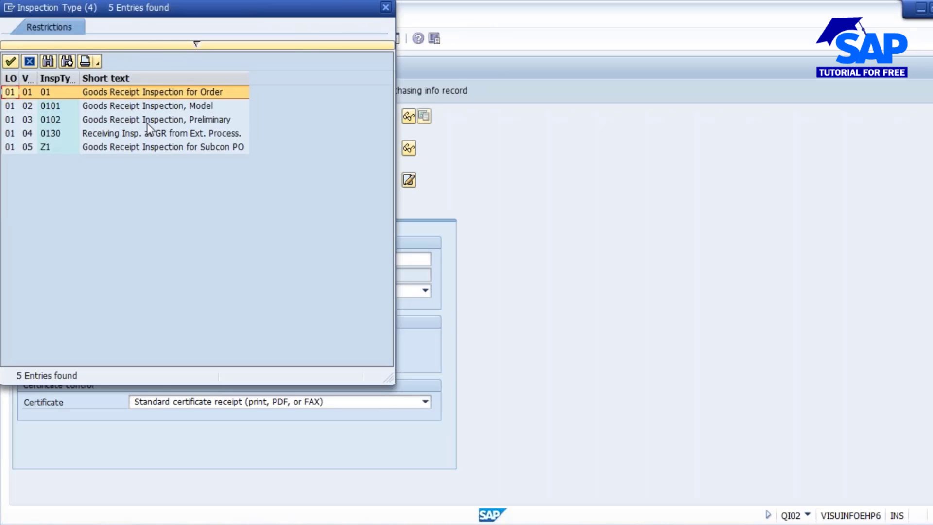
{"action": "double_click", "coordinate": [136, 119]}
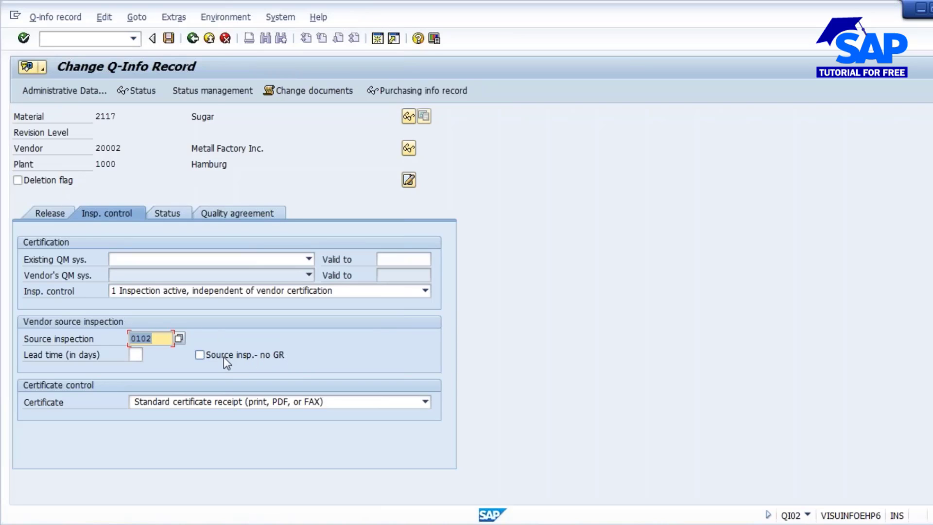
{"action": "left_click", "coordinate": [202, 355]}
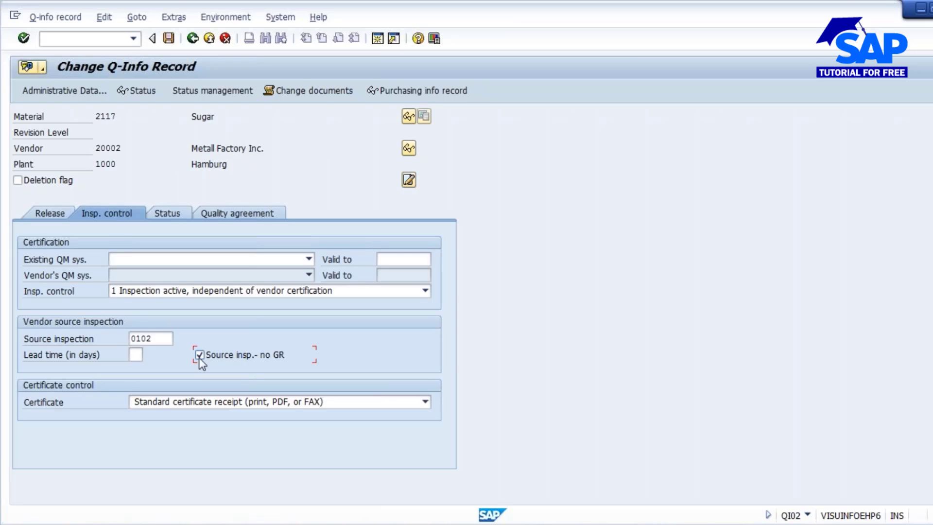
Step: Set the inspection control to "Inspection active, if vendor is not certified" and save the Q-info record
{"action": "left_click", "coordinate": [425, 291]}
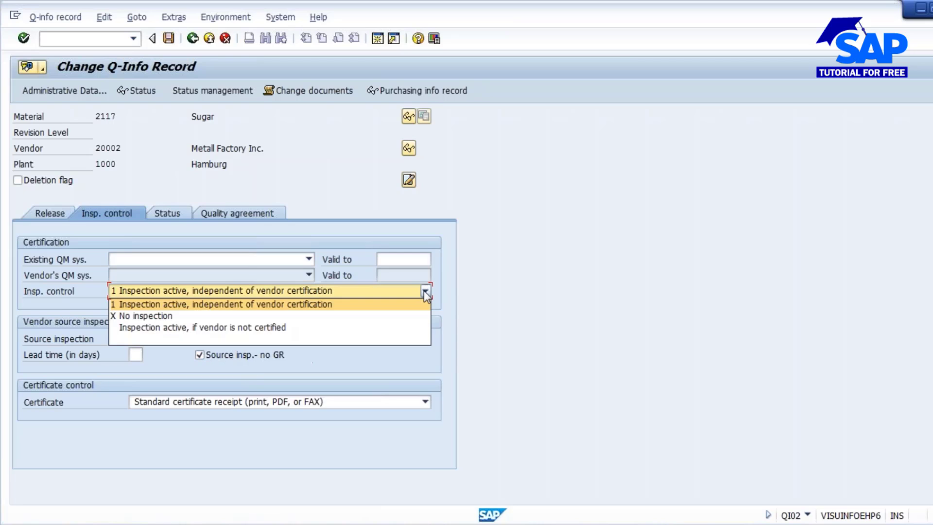
{"action": "left_click", "coordinate": [323, 340]}
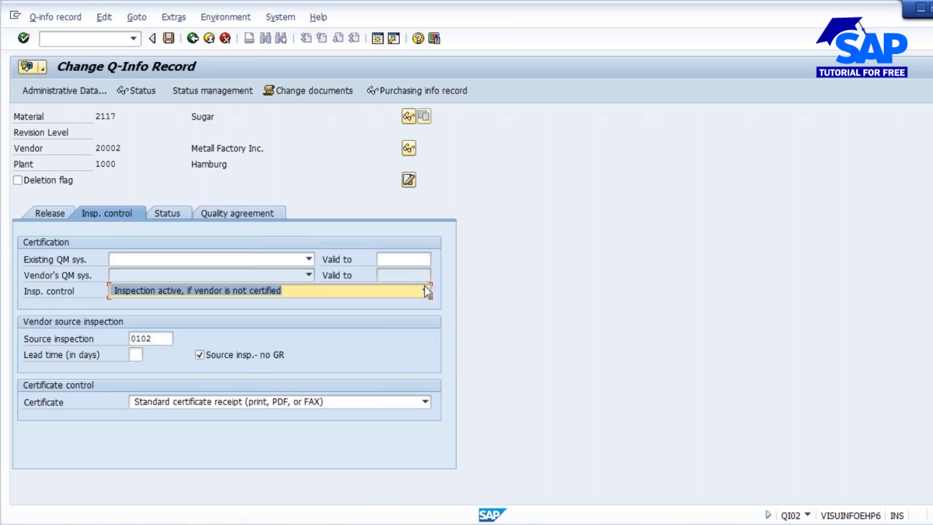
{"action": "left_click", "coordinate": [425, 292]}
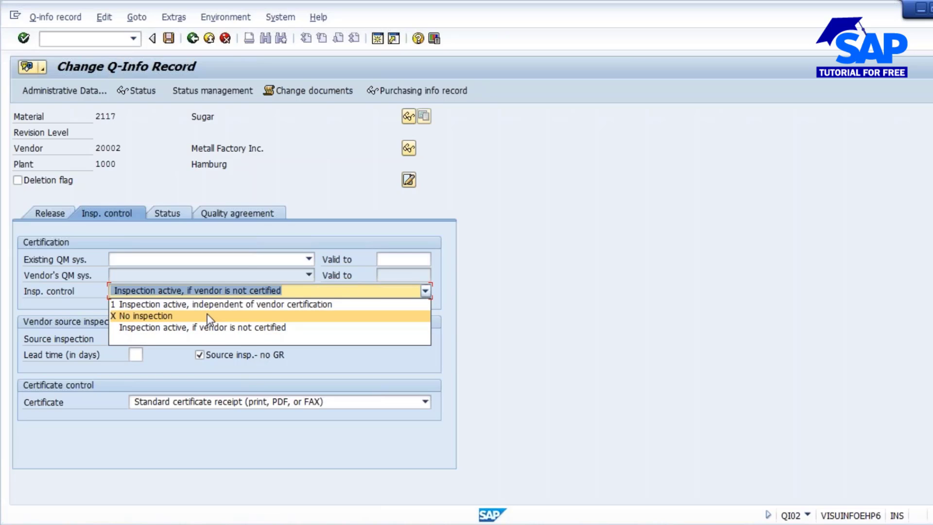
{"action": "left_click", "coordinate": [607, 323]}
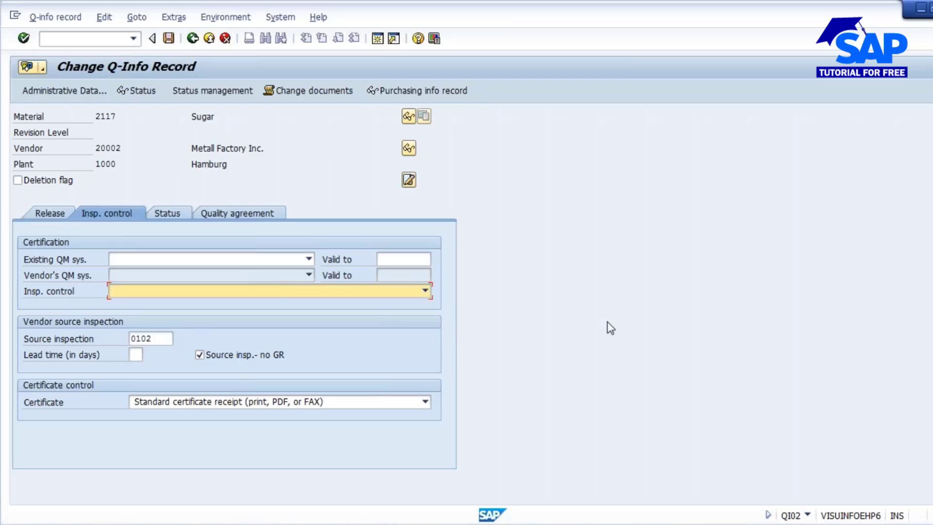
{"action": "left_click", "coordinate": [169, 39]}
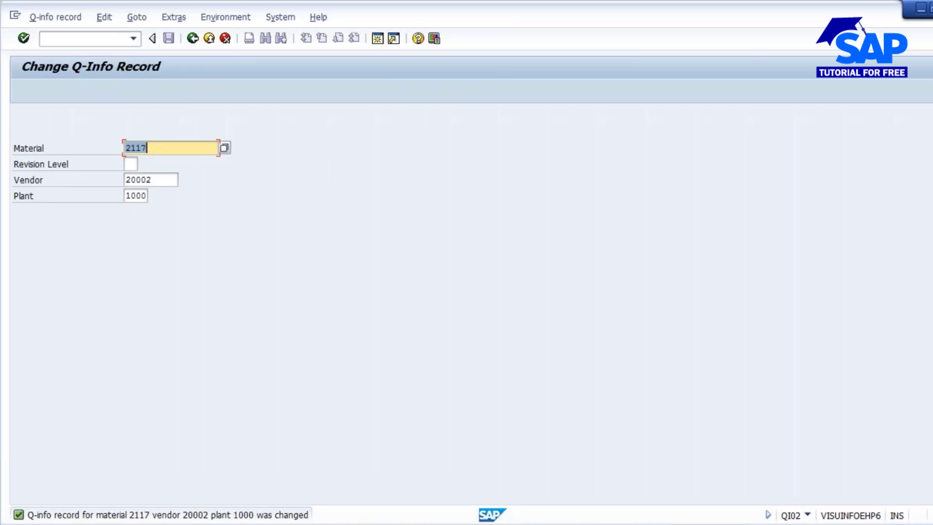
Step: Start a new standard purchase order in transaction ME21N with material 2117 as the first item and vendor 20002
{"action": "left_click", "coordinate": [83, 38]}
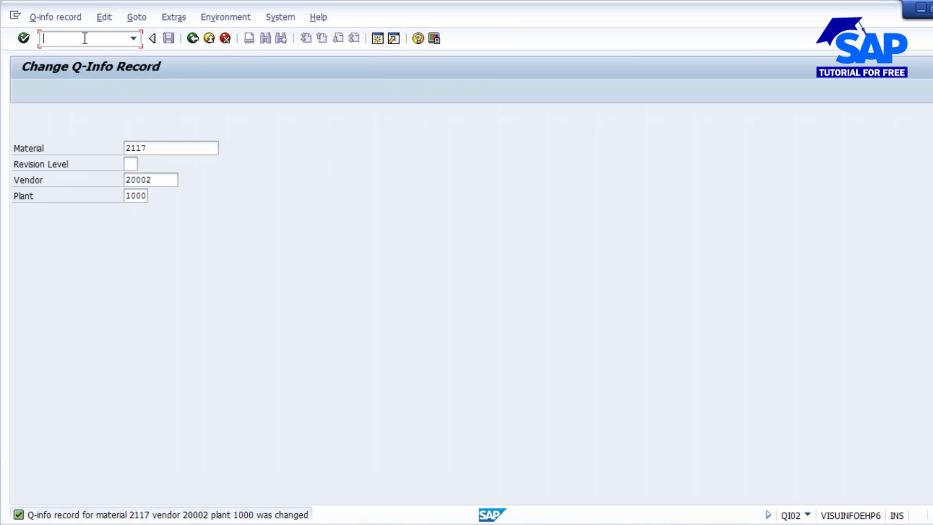
{"action": "type", "text": "/NME21N"}
{"action": "key", "text": "Return"}
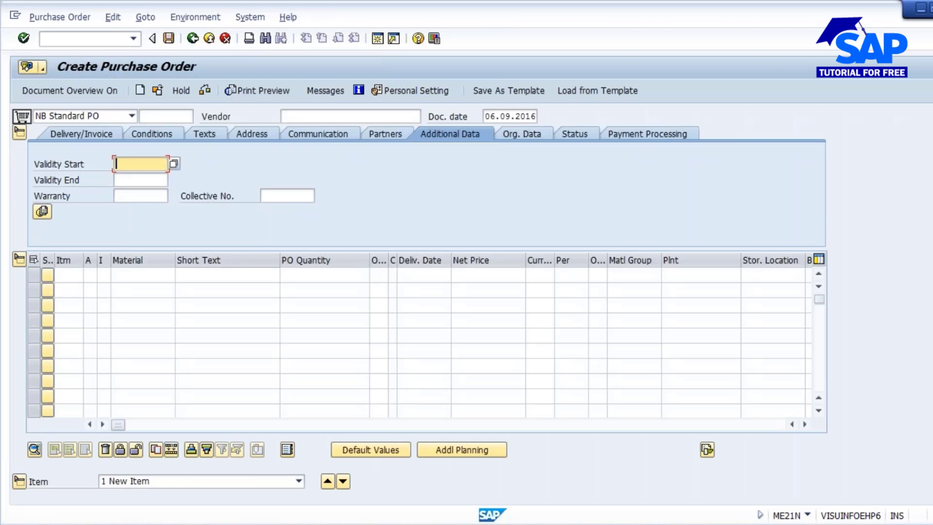
{"action": "left_click", "coordinate": [132, 275]}
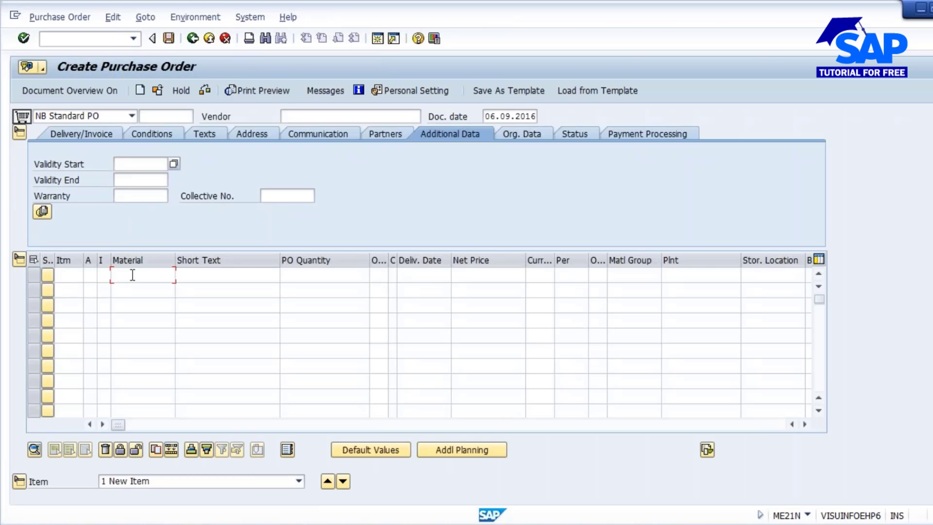
{"action": "type", "text": "2117"}
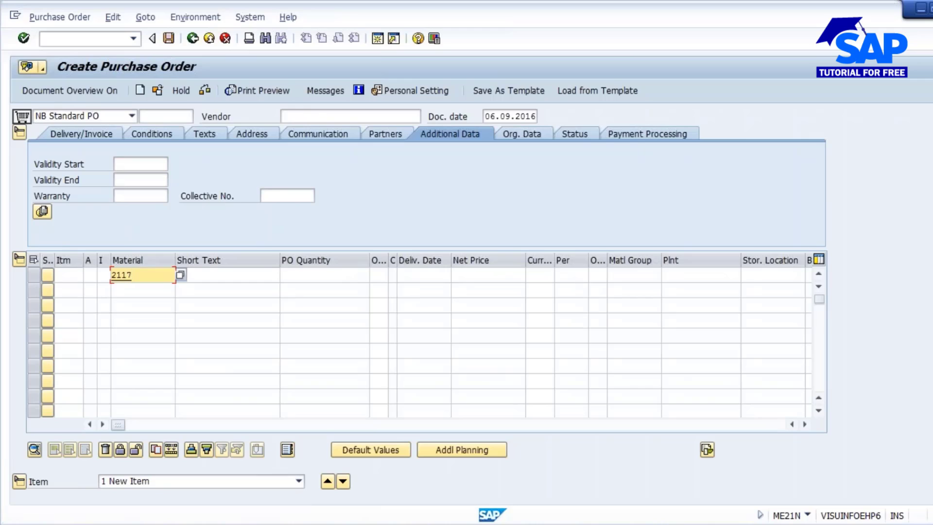
{"action": "left_click", "coordinate": [346, 117]}
{"action": "type", "text": "200"}
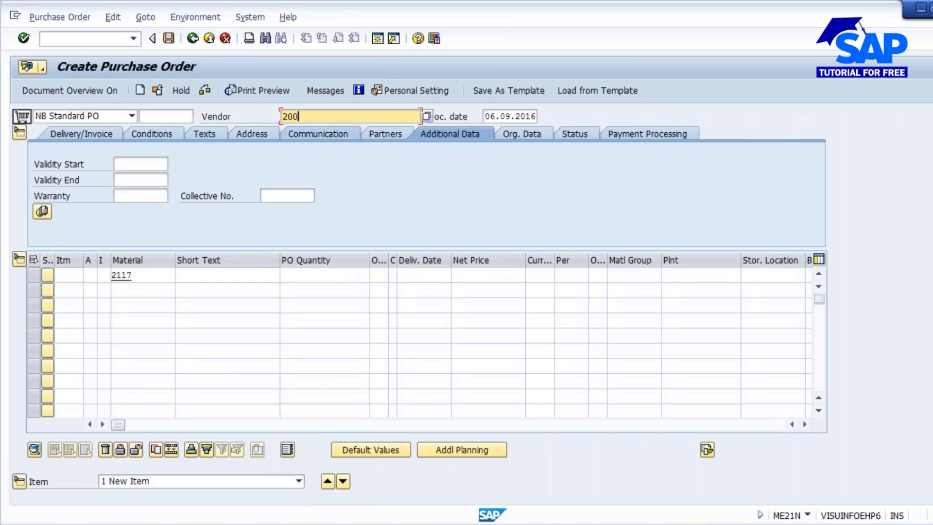
{"action": "type", "text": "02"}
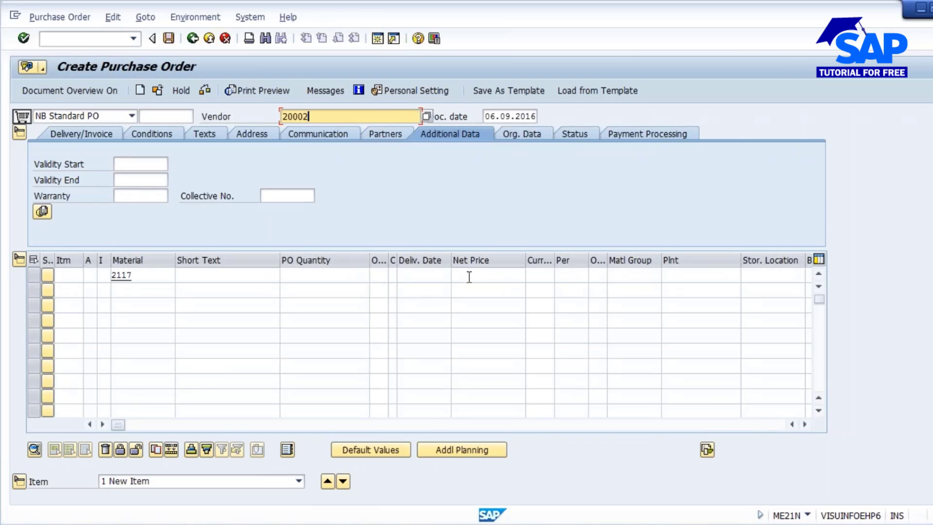
Step: Set the purchase order item's plant to 1000 and its quantity to 75
{"action": "left_click", "coordinate": [669, 275]}
{"action": "type", "text": "1000"}
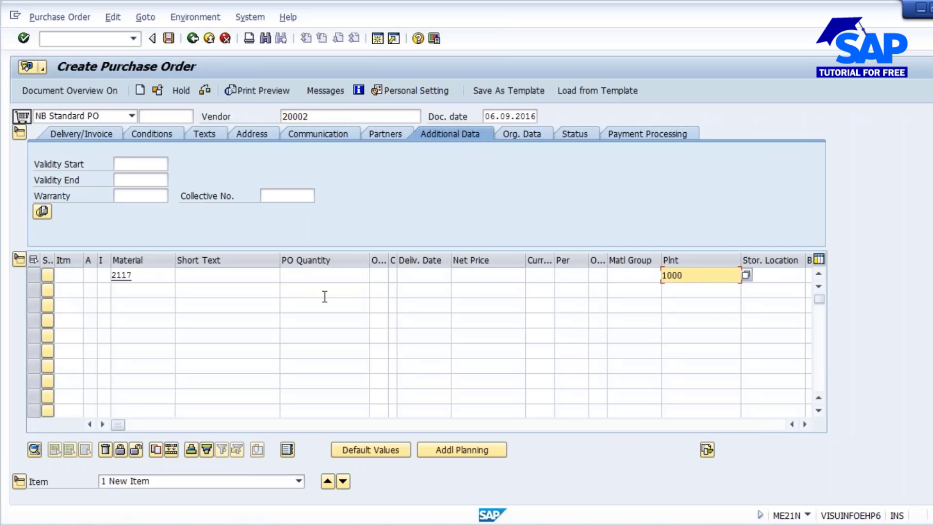
{"action": "left_click", "coordinate": [335, 277]}
{"action": "type", "text": "75"}
{"action": "key", "text": "Return"}
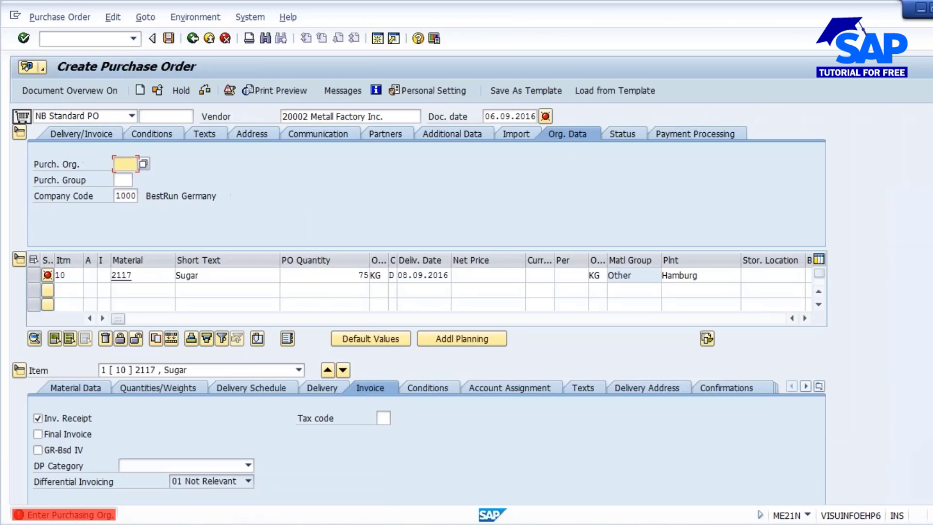
Step: Set the purchase order's purchasing organization to 1000 and its purchasing group to 001
{"action": "type", "text": "1000"}
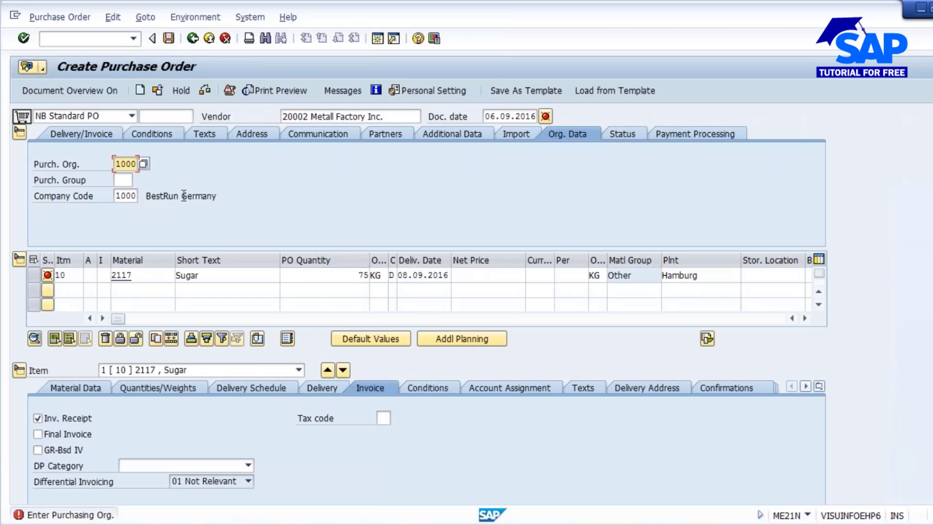
{"action": "left_click", "coordinate": [128, 178]}
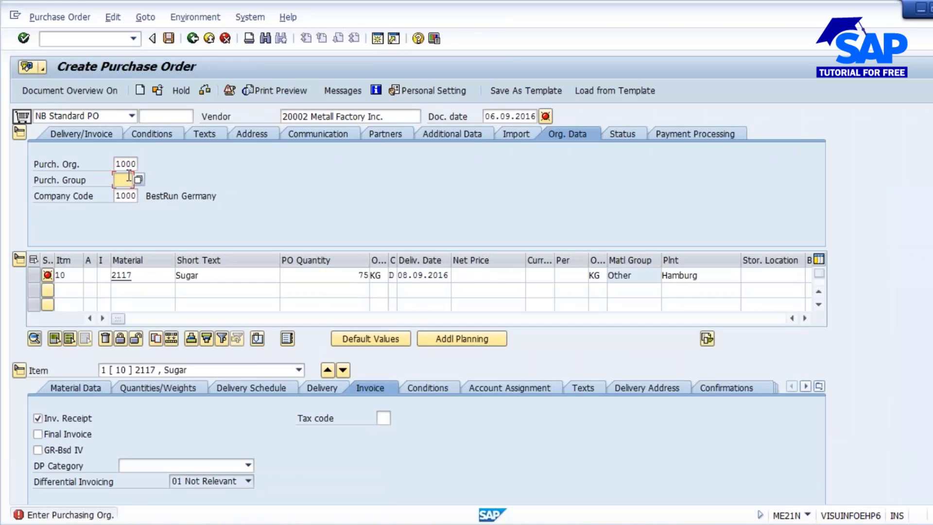
{"action": "type", "text": "001"}
{"action": "key", "text": "Return"}
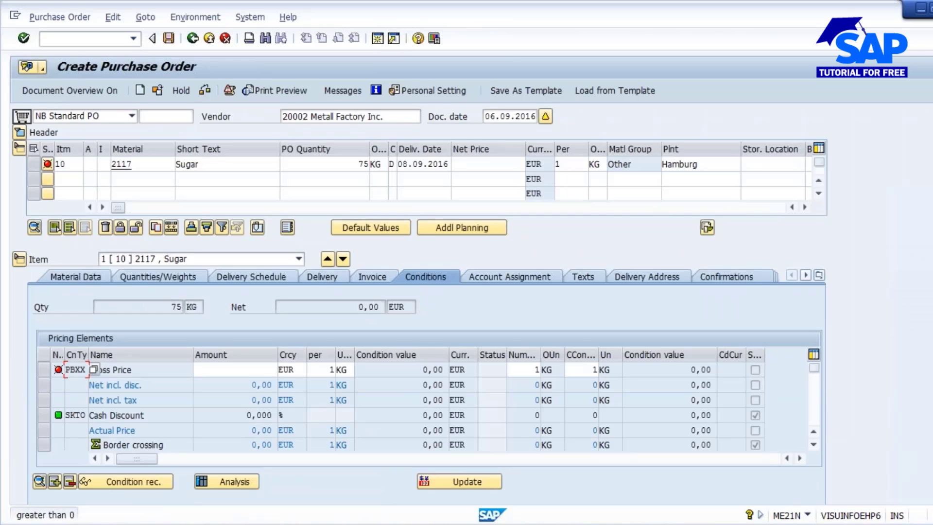
Step: Set the item's gross price to 10 EUR per kg and save the purchase order
{"action": "left_click", "coordinate": [250, 371]}
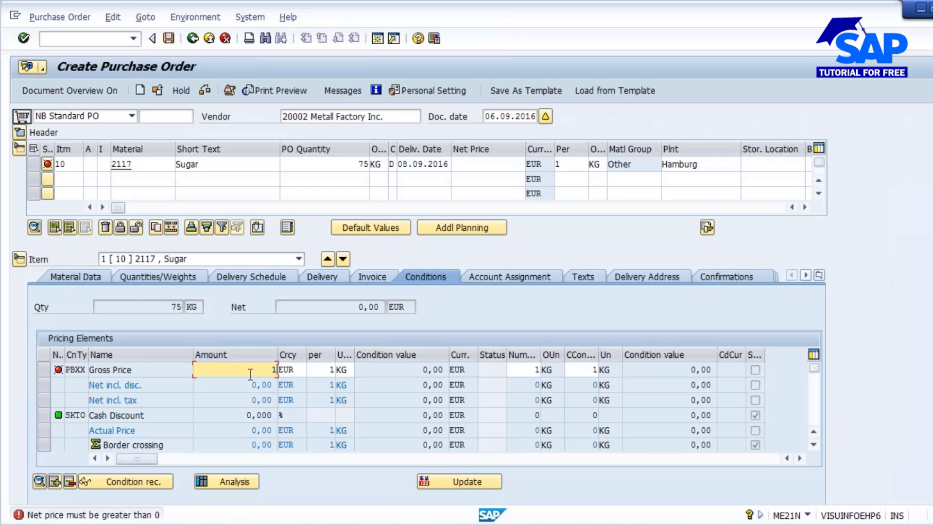
{"action": "key", "text": "Return"}
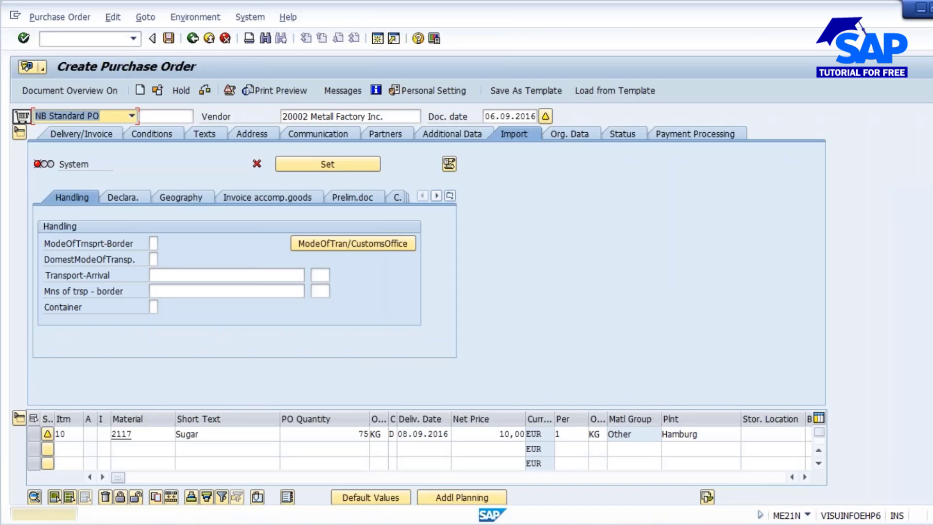
{"action": "left_click", "coordinate": [169, 39]}
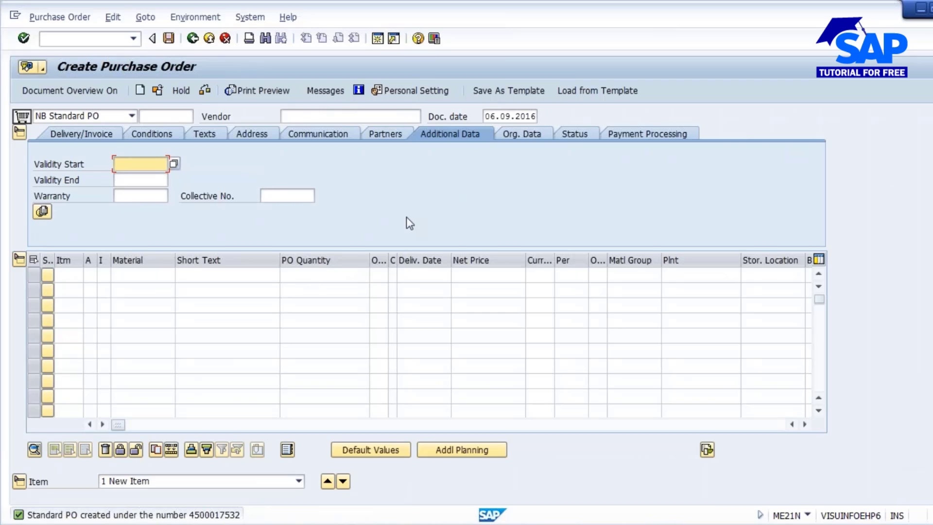
Step: Open the long text of the purchase order creation message, copy the order number and close the text
{"action": "left_click", "coordinate": [219, 515]}
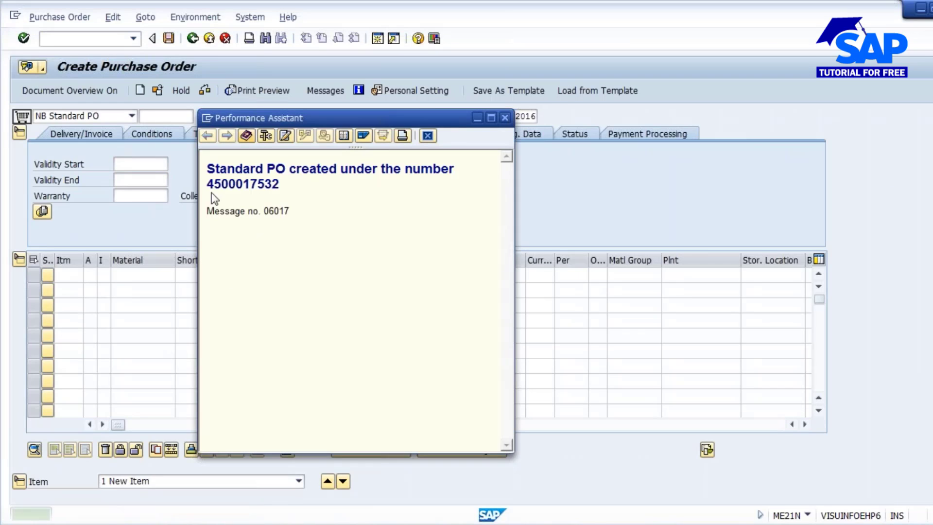
{"action": "left_click_drag", "start_coordinate": [206, 184], "coordinate": [296, 190]}
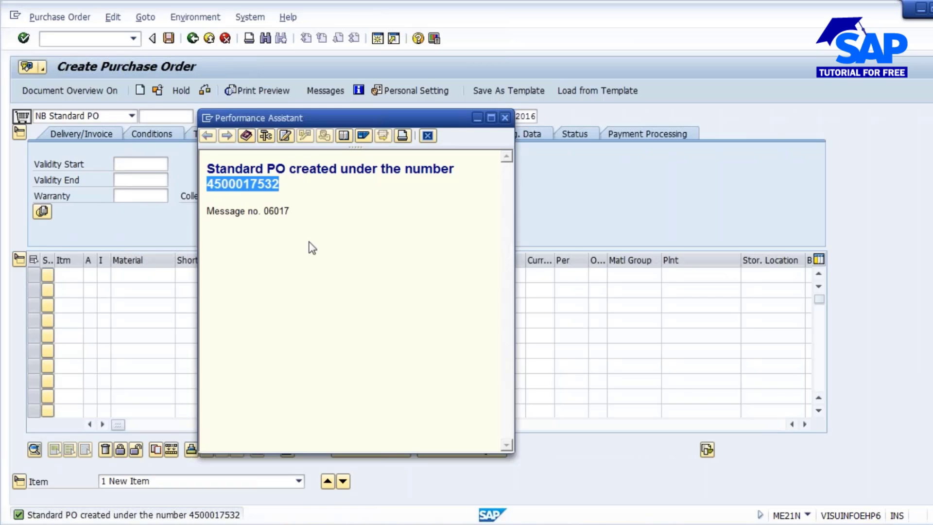
{"action": "left_click", "coordinate": [505, 118]}
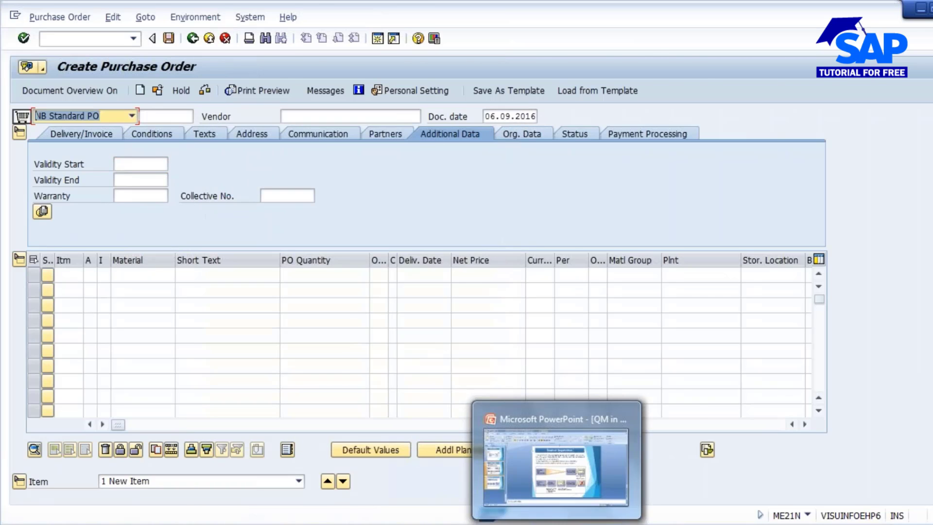
Step: Switch to the PowerPoint presentation, view slide 14 on source inspection, and return to the SAP purchase order session
{"action": "left_click", "coordinate": [558, 523]}
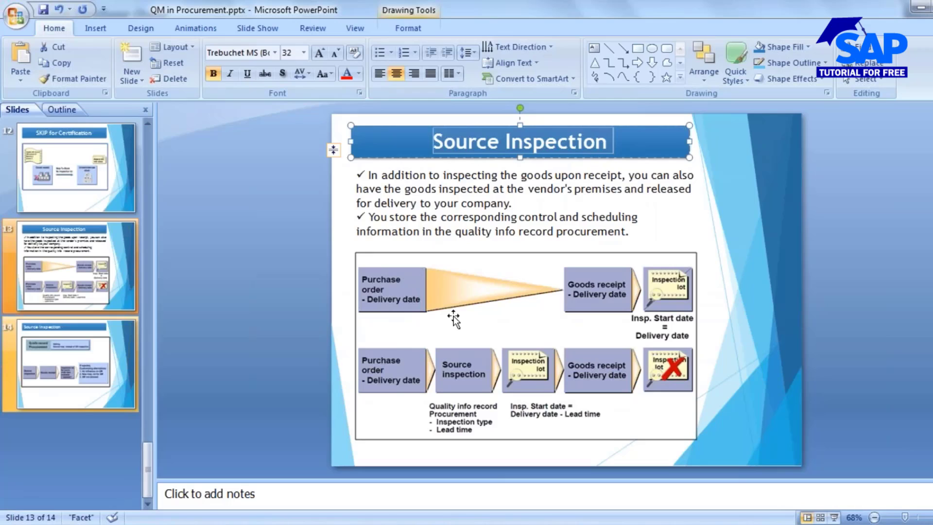
{"action": "left_click", "coordinate": [67, 368]}
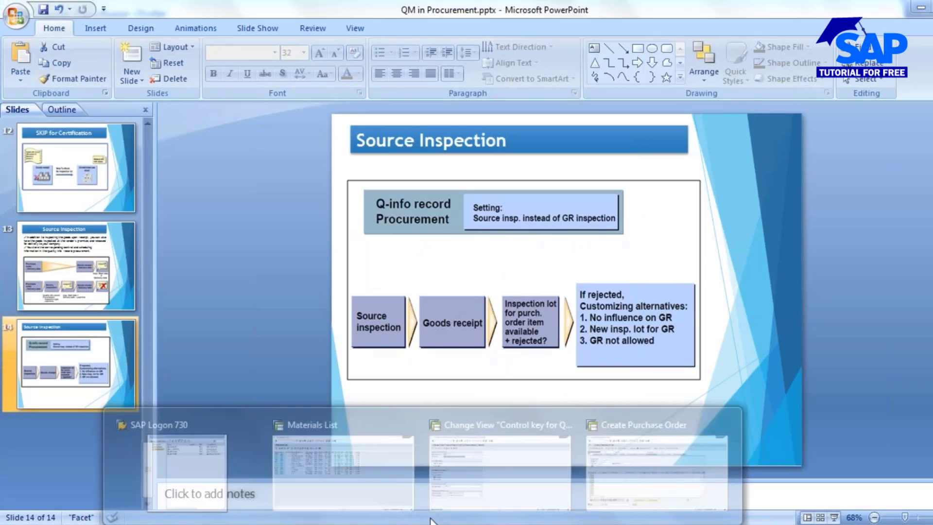
{"action": "left_click", "coordinate": [648, 462]}
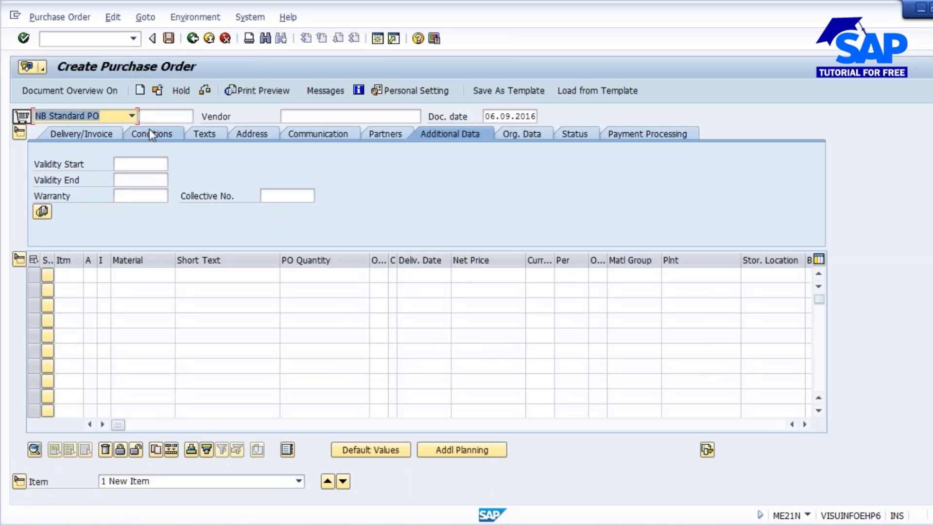
Step: Leave purchase order creation and start QI07, the manual trigger for source inspection, from the Quality Inspection worklist functions
{"action": "left_click", "coordinate": [192, 38]}
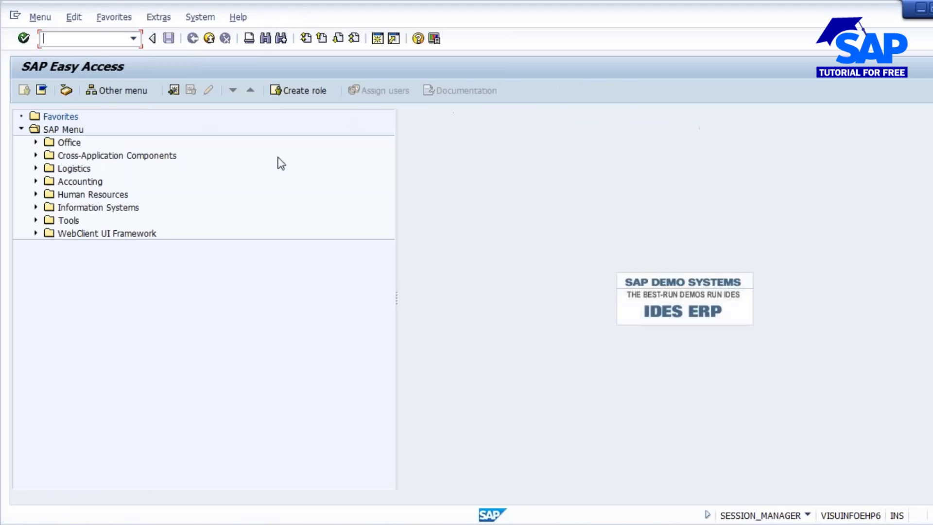
{"action": "left_click", "coordinate": [35, 168]}
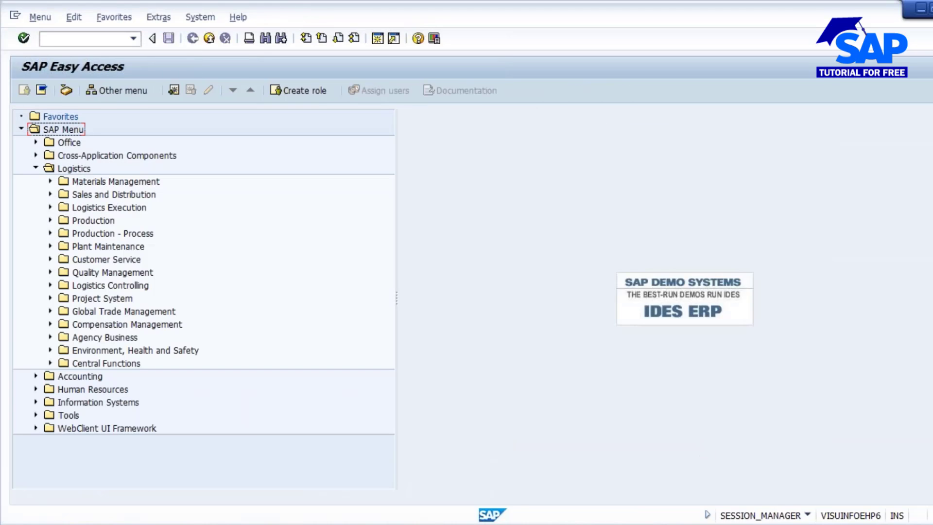
{"action": "left_click", "coordinate": [50, 272]}
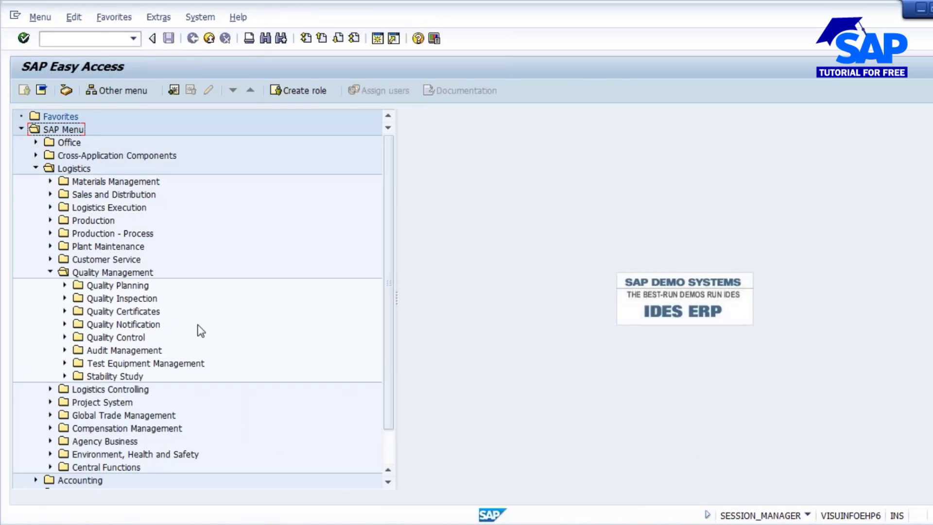
{"action": "scroll", "coordinate": [197, 328], "scroll_direction": "down", "scroll_amount": 1}
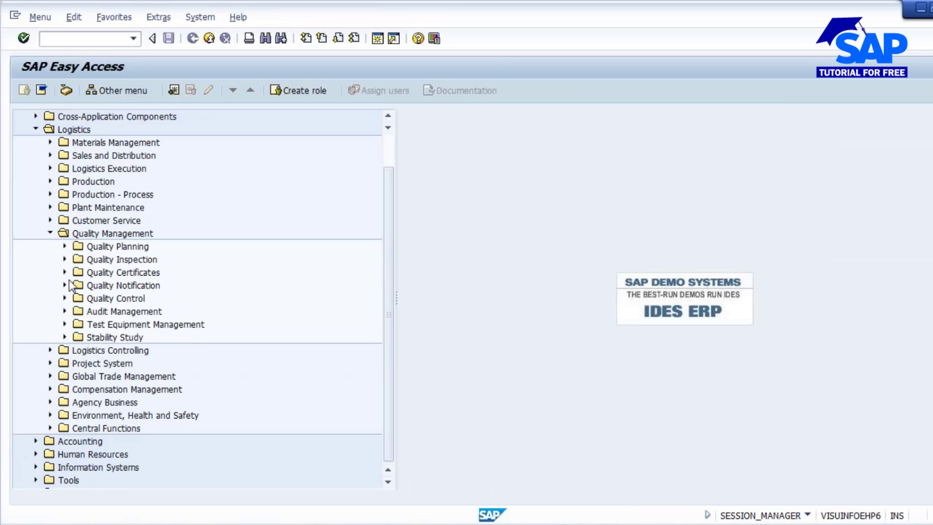
{"action": "left_click", "coordinate": [65, 260]}
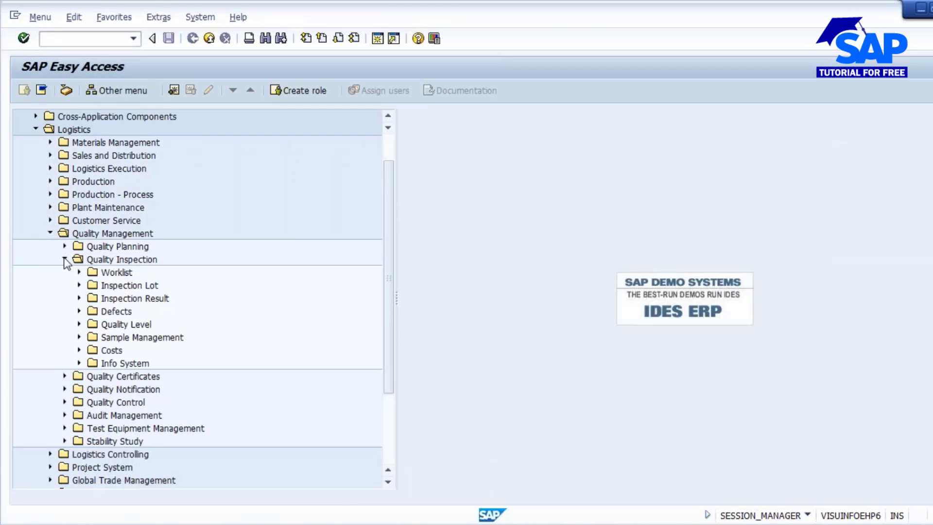
{"action": "left_click", "coordinate": [79, 285]}
{"action": "left_click", "coordinate": [94, 298]}
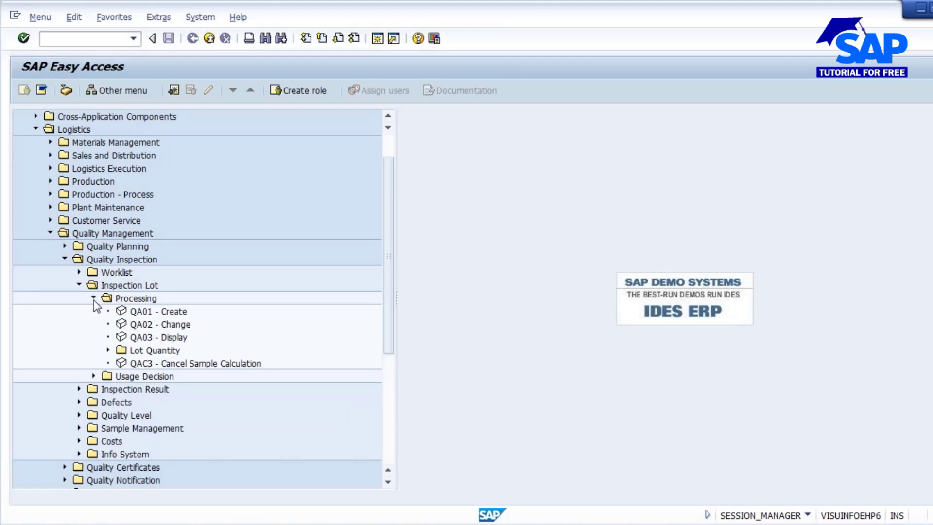
{"action": "left_click", "coordinate": [79, 272]}
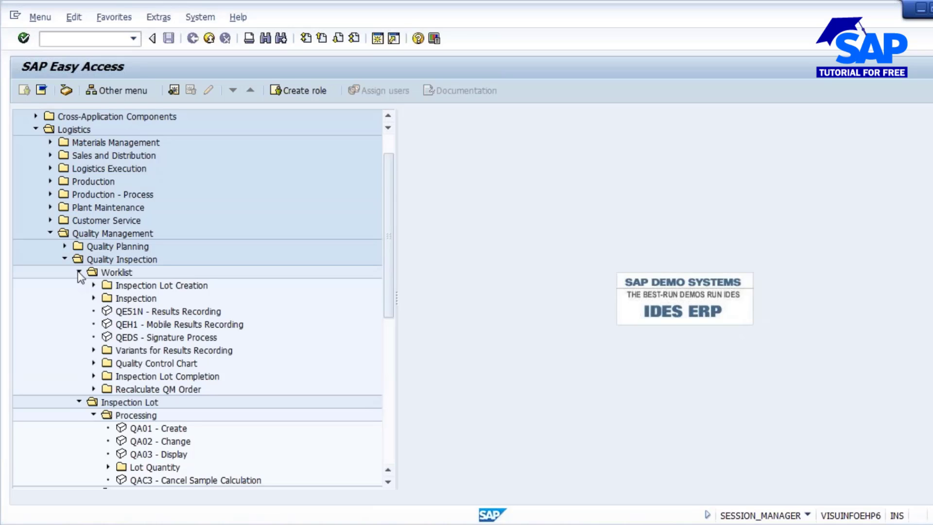
{"action": "left_click", "coordinate": [93, 286]}
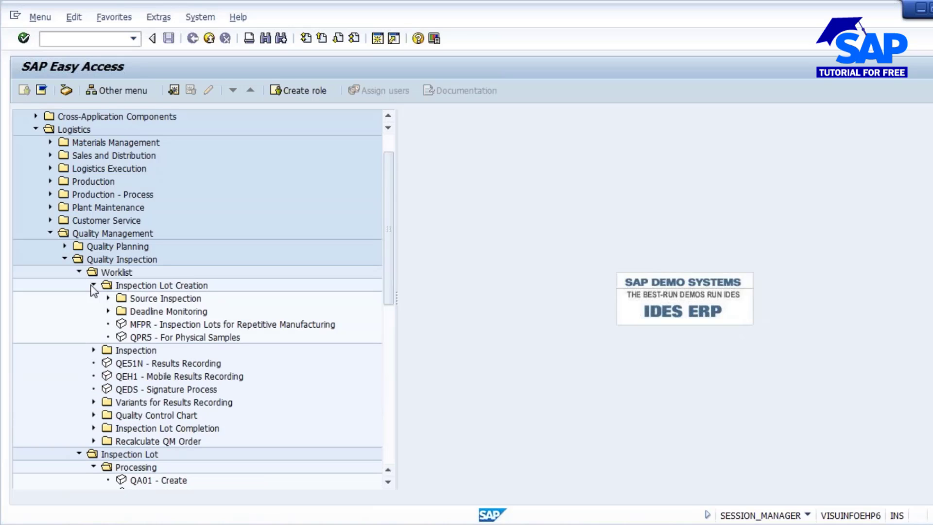
{"action": "left_click", "coordinate": [108, 298]}
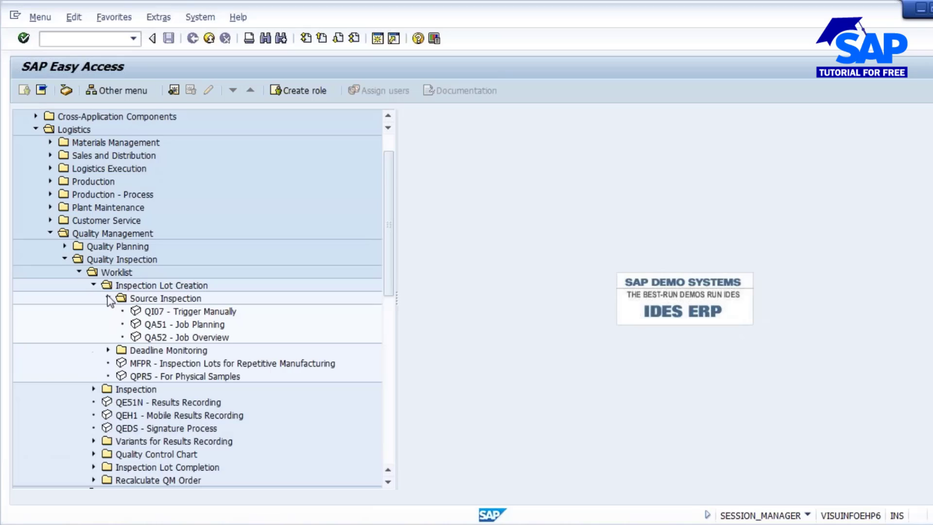
{"action": "left_click", "coordinate": [170, 311]}
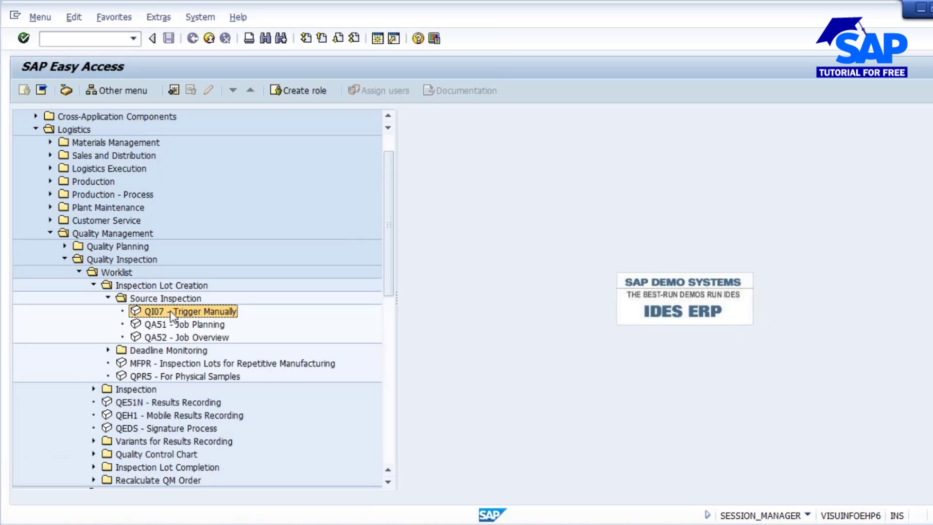
{"action": "double_click", "coordinate": [170, 311]}
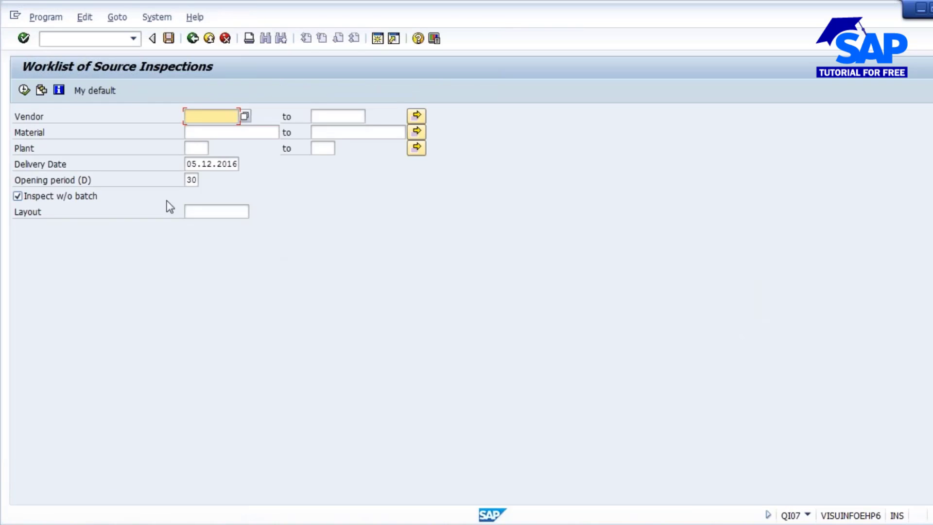
Step: Run the source inspection worklist for vendor 20002, material 2117 and plant 1000
{"action": "type", "text": "20002"}
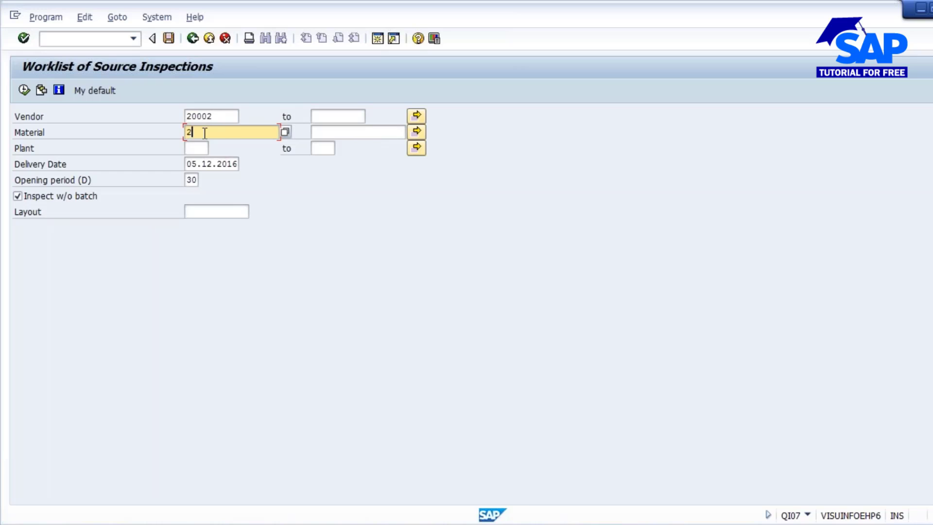
{"action": "type", "text": "117"}
{"action": "left_click", "coordinate": [202, 149]}
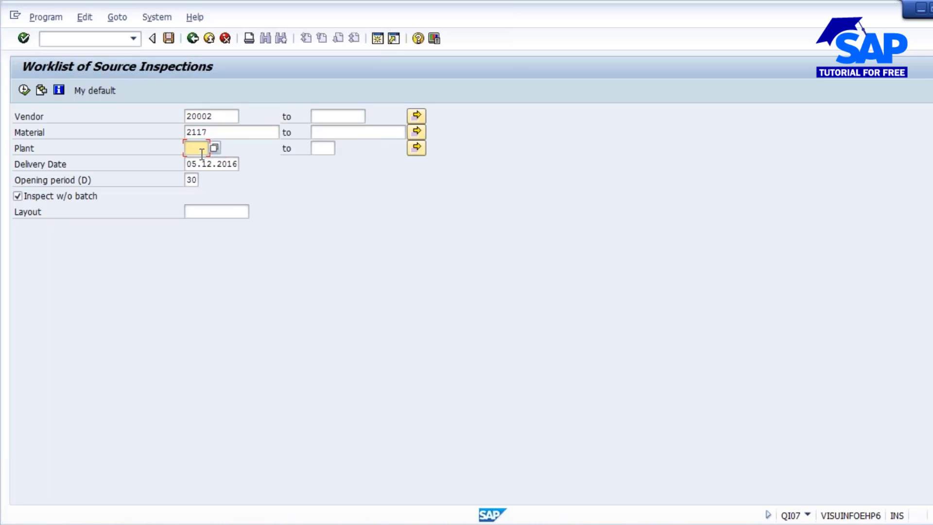
{"action": "type", "text": "1000"}
{"action": "double_click", "coordinate": [191, 180]}
{"action": "left_click", "coordinate": [24, 90]}
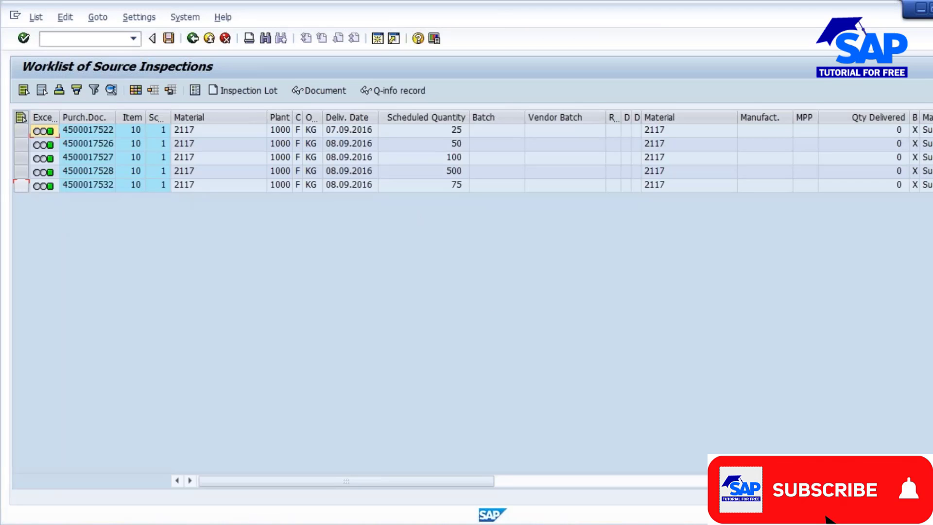
Step: Create an inspection lot for the worklist item with a scheduled quantity of 75 kg and save it
{"action": "left_click", "coordinate": [422, 187]}
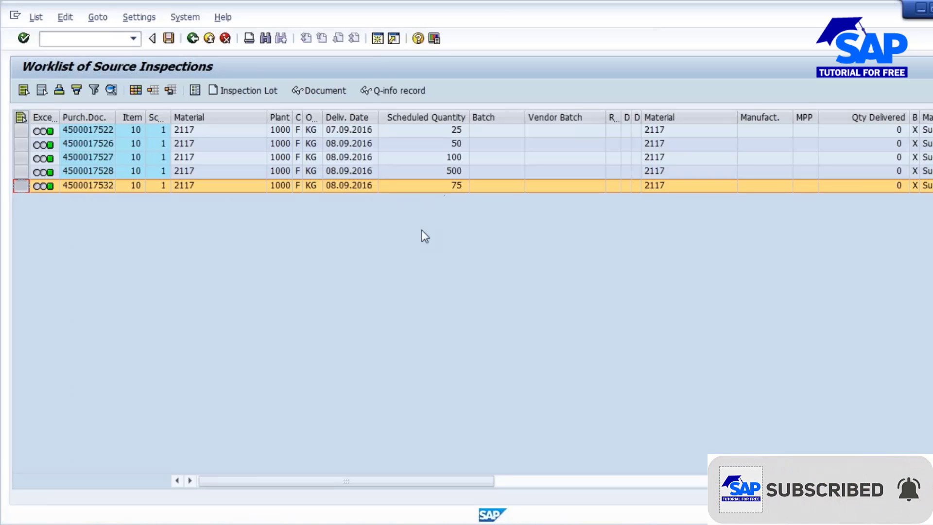
{"action": "left_click", "coordinate": [248, 91]}
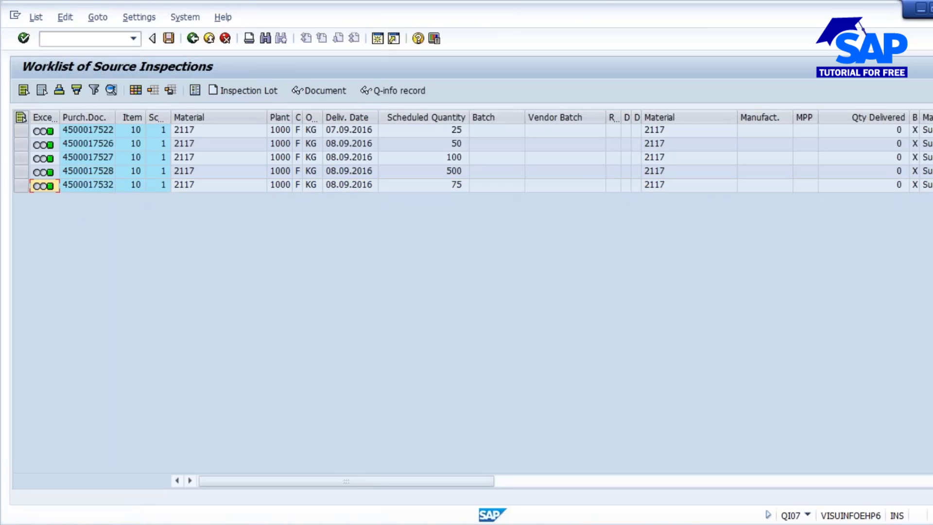
{"action": "left_click", "coordinate": [168, 39]}
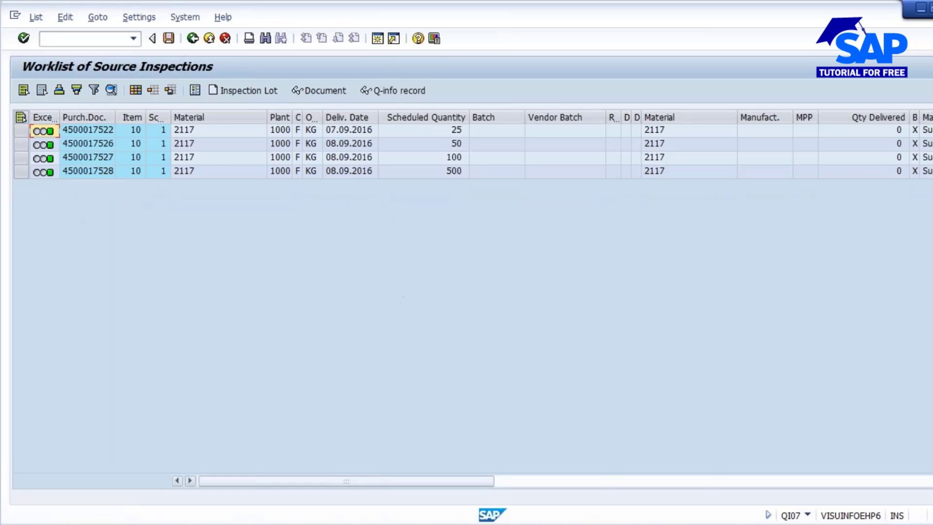
Step: Switch to the SAP session showing the QM control key details and start transaction QA32 there
{"action": "left_click", "coordinate": [423, 524]}
{"action": "left_click", "coordinate": [500, 466]}
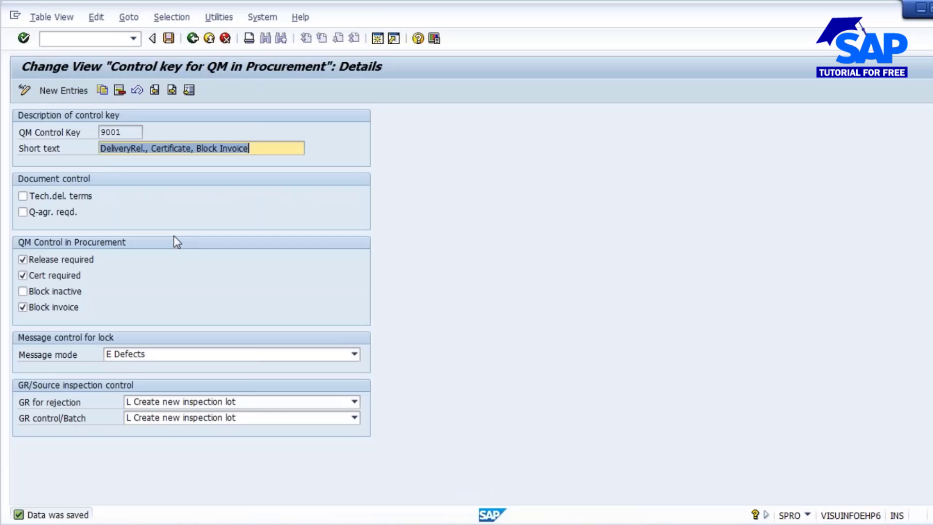
{"action": "type", "text": "/NQA32"}
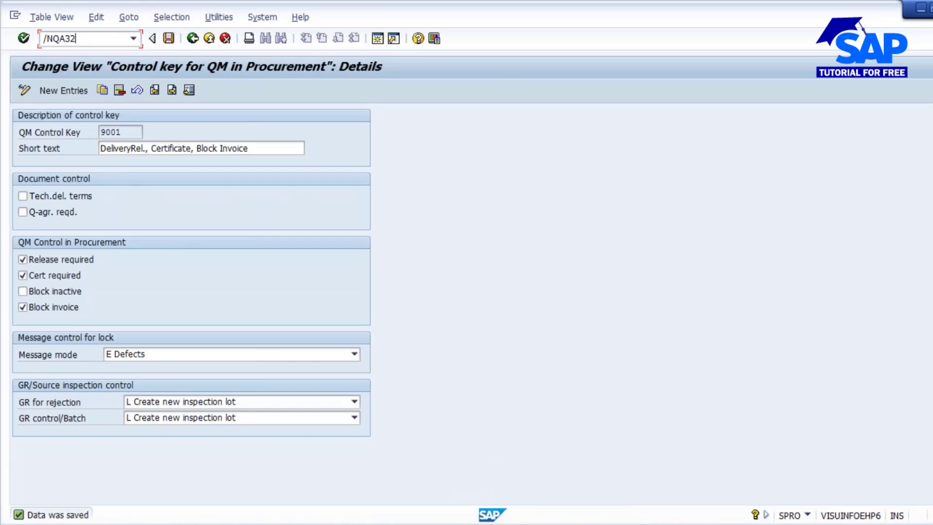
{"action": "key", "text": "Return"}
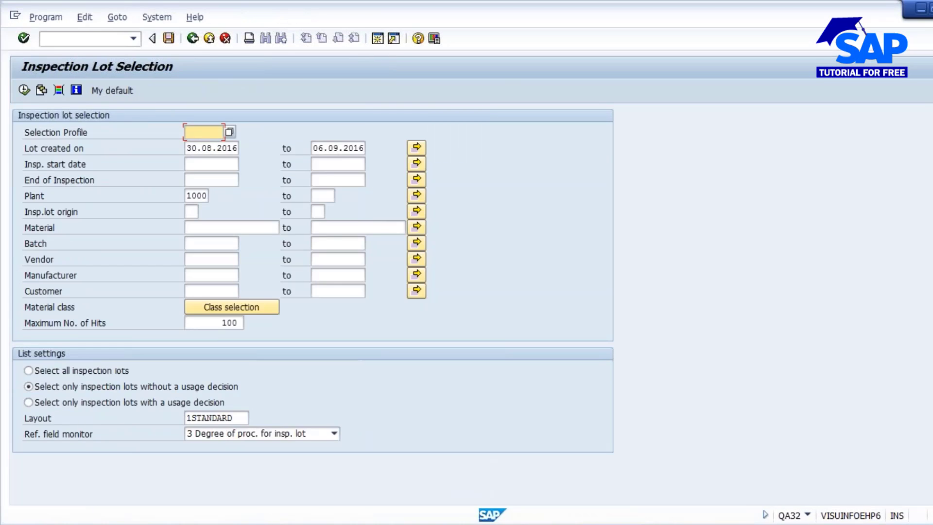
Step: Set the start of the lot creation date range to 06.09.2016 in the inspection lot selection
{"action": "left_click", "coordinate": [187, 149]}
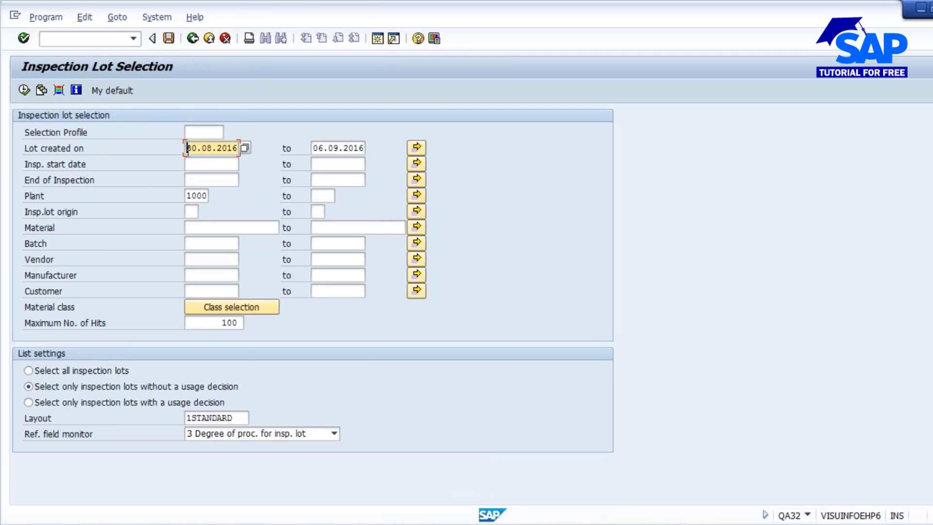
{"action": "key", "text": "Delete"}
{"action": "key", "text": "Delete"}
{"action": "key", "text": "Delete"}
{"action": "key", "text": "Delete"}
{"action": "key", "text": "Delete"}
{"action": "key", "text": "Delete"}
{"action": "key", "text": "Delete"}
{"action": "key", "text": "Delete"}
{"action": "key", "text": "Delete"}
{"action": "key", "text": "Delete"}
{"action": "type", "text": "06"}
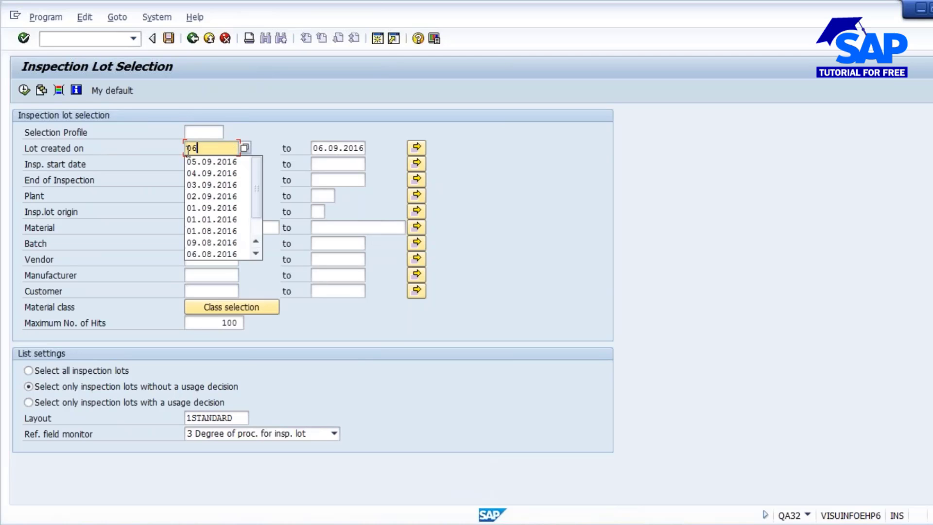
{"action": "type", "text": ".09.2016"}
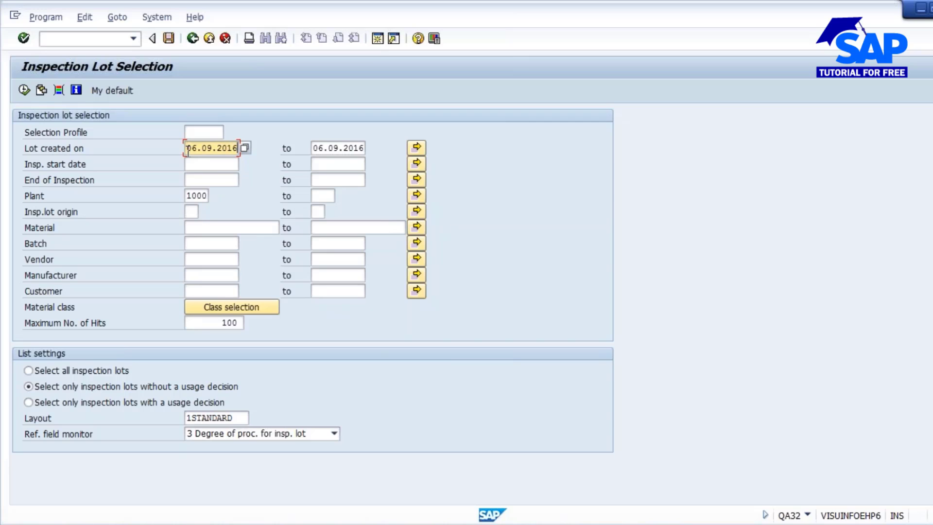
Step: Include all inspection lots, restrict the selection to material 2117, and run the inspection lot list
{"action": "left_click", "coordinate": [66, 370]}
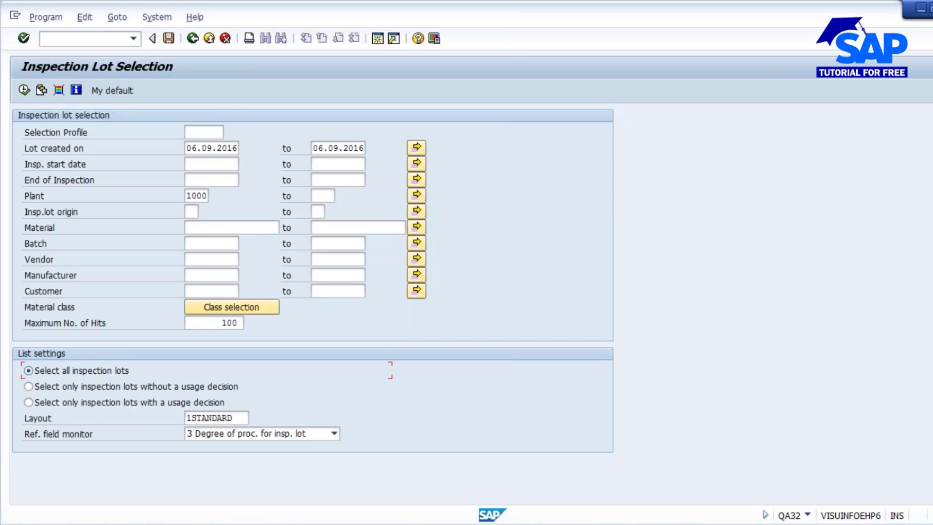
{"action": "left_click", "coordinate": [193, 227]}
{"action": "type", "text": "2117"}
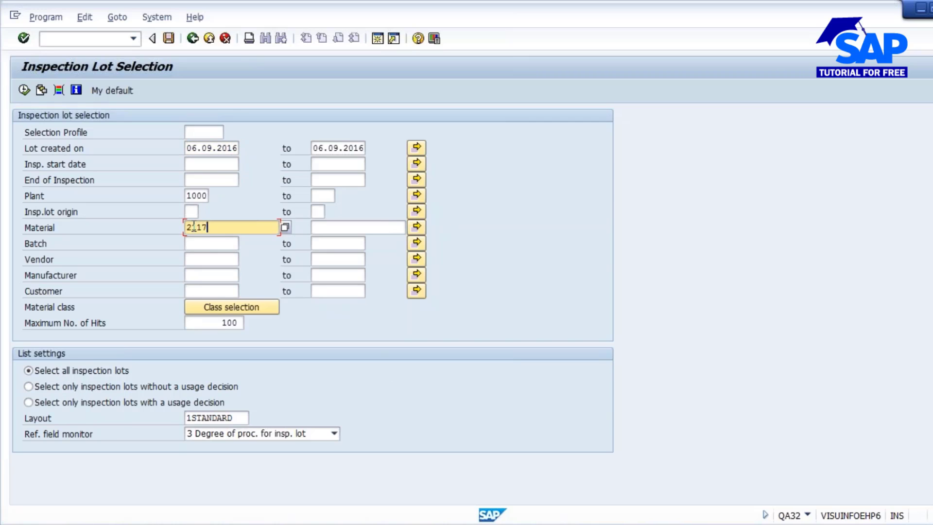
{"action": "left_click", "coordinate": [24, 90]}
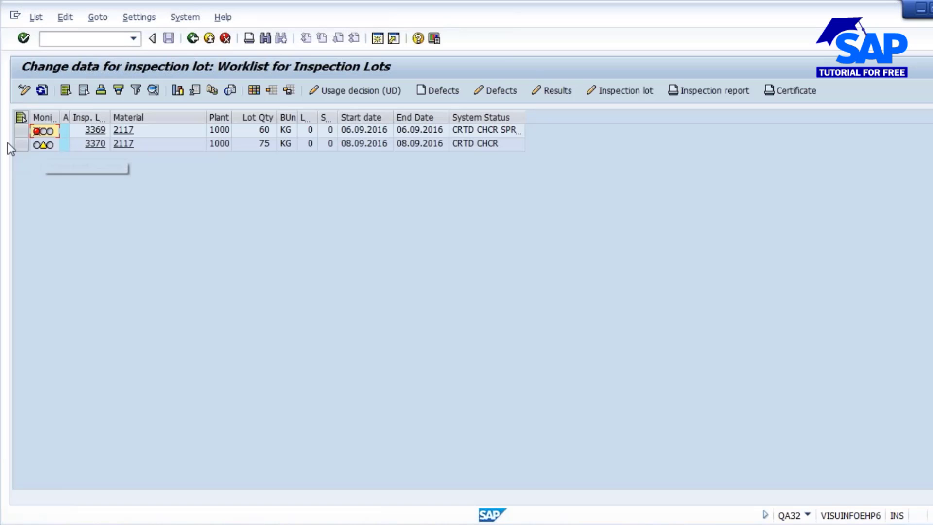
Step: Open inspection lot 3370 for changing and create a batch for it with automatic number allocation
{"action": "left_click", "coordinate": [21, 145]}
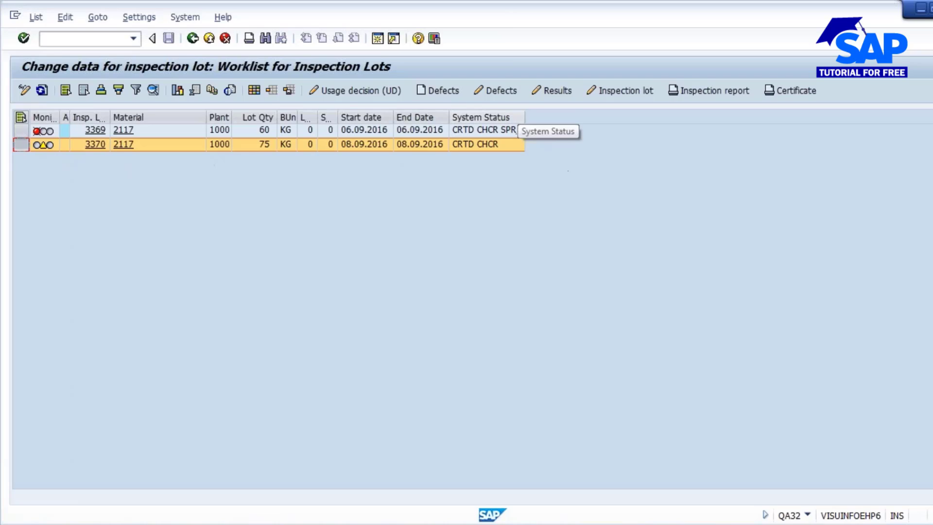
{"action": "double_click", "coordinate": [525, 117]}
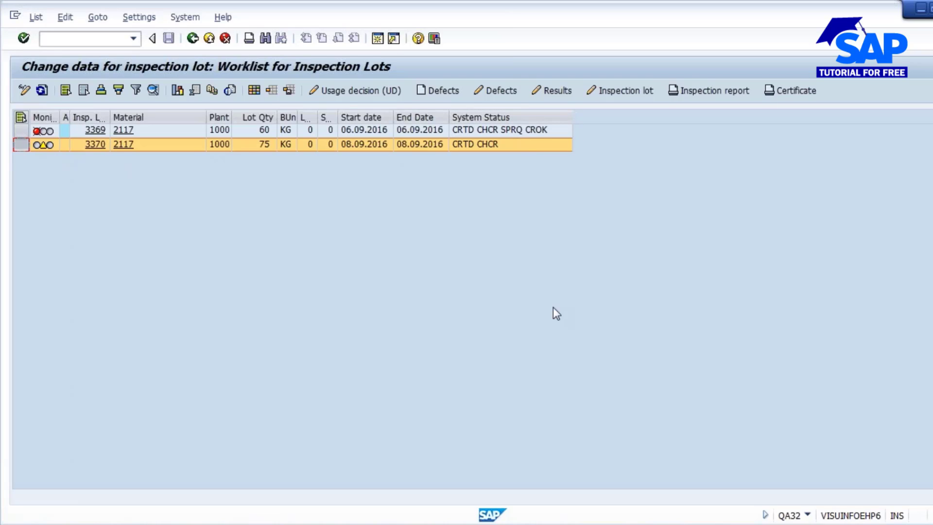
{"action": "left_click", "coordinate": [620, 91]}
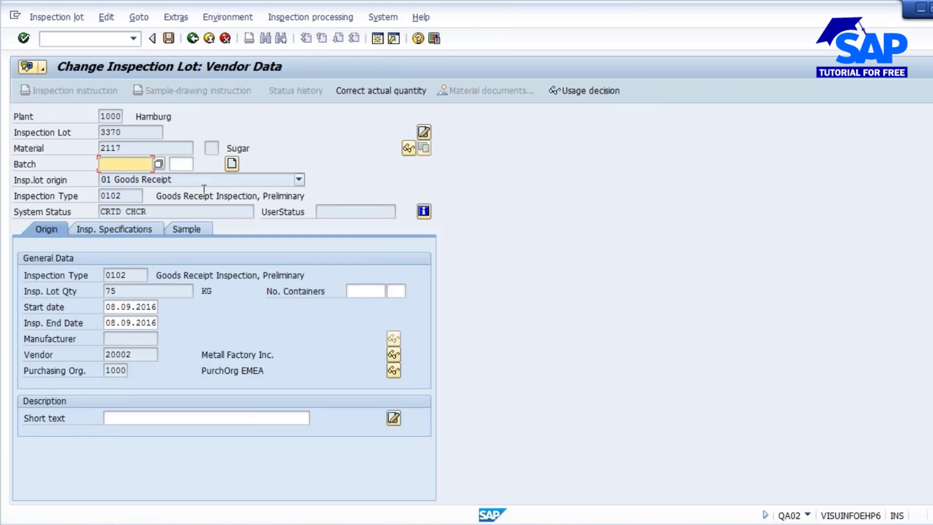
{"action": "left_click", "coordinate": [232, 164]}
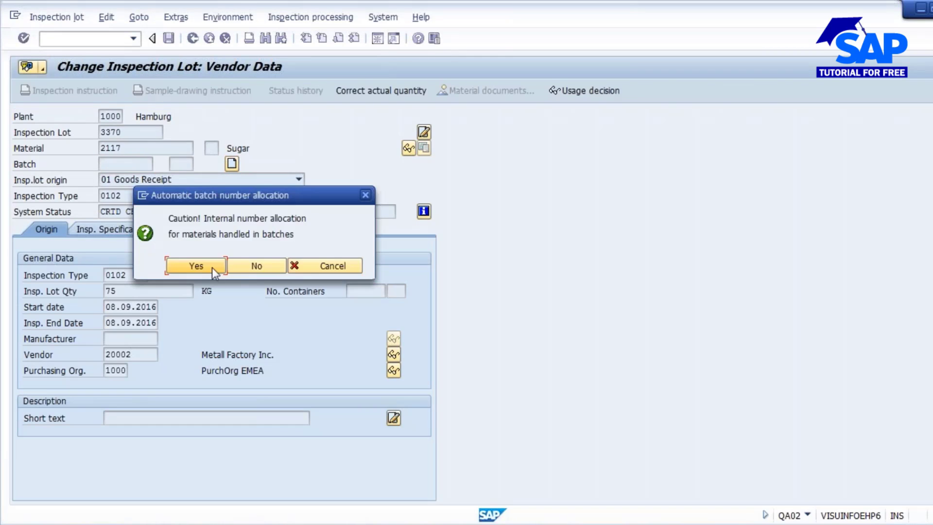
{"action": "left_click", "coordinate": [197, 266]}
Step: Try to assign an inspection plan to the lot with usage 5, and assign it with usage 3 instead
{"action": "left_click", "coordinate": [124, 227]}
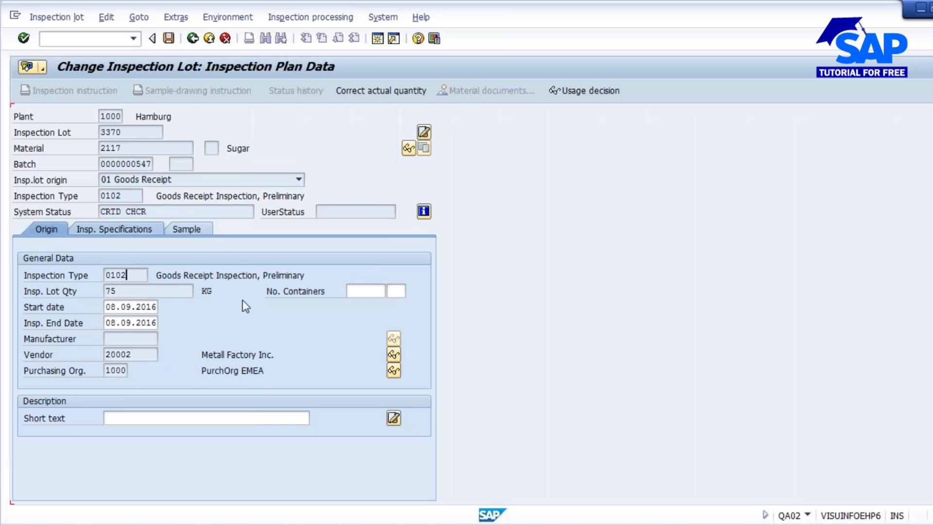
{"action": "left_click", "coordinate": [314, 323]}
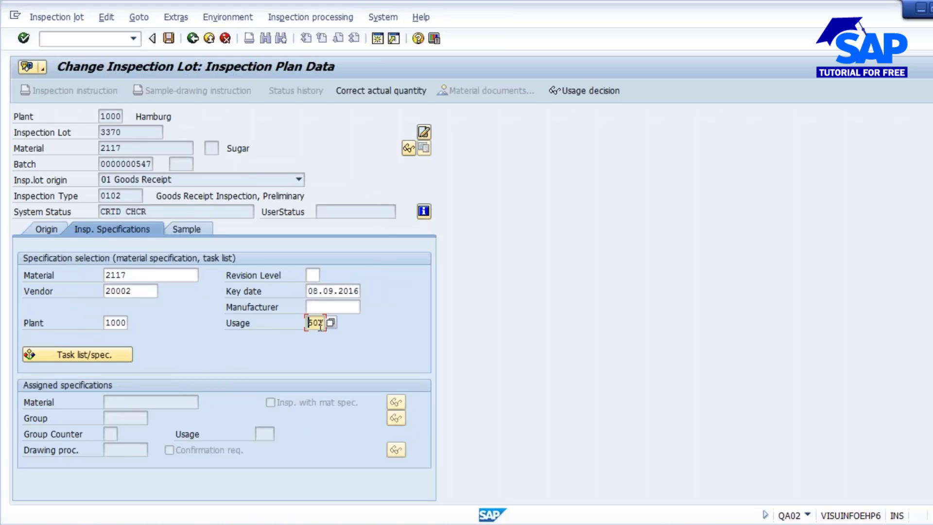
{"action": "double_click", "coordinate": [315, 323]}
{"action": "type", "text": "5"}
{"action": "left_click", "coordinate": [86, 353]}
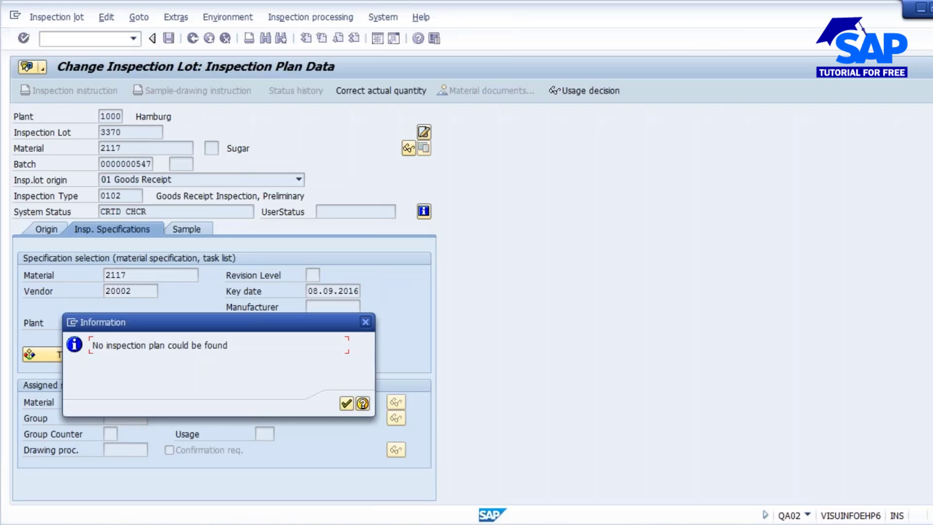
{"action": "left_click", "coordinate": [346, 403]}
{"action": "type", "text": "3"}
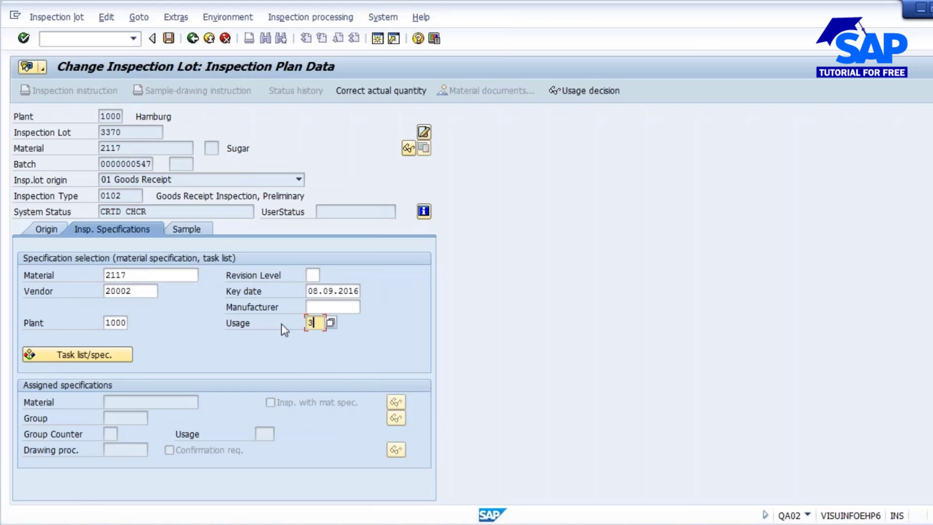
{"action": "left_click", "coordinate": [83, 354]}
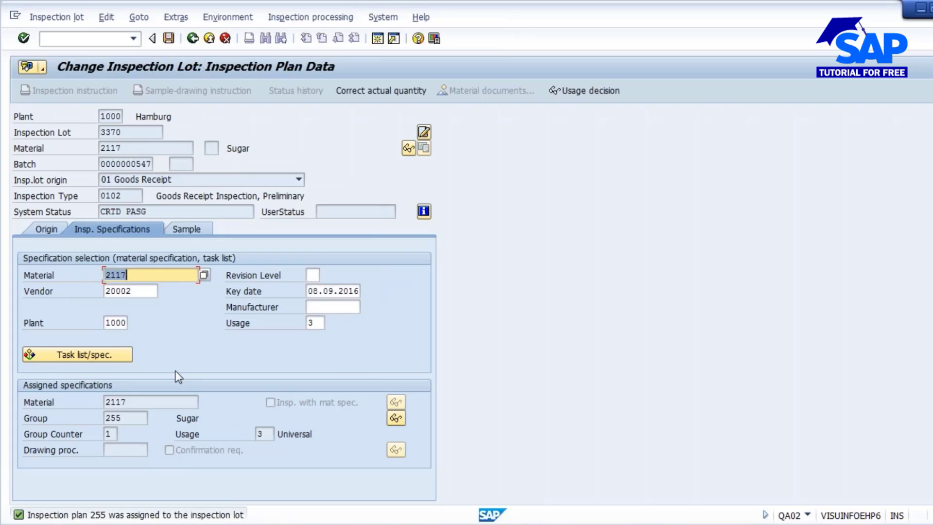
Step: Calculate the sample size for the lot and save the inspection lot after reviewing its origin, specification and sample data
{"action": "left_click", "coordinate": [197, 233]}
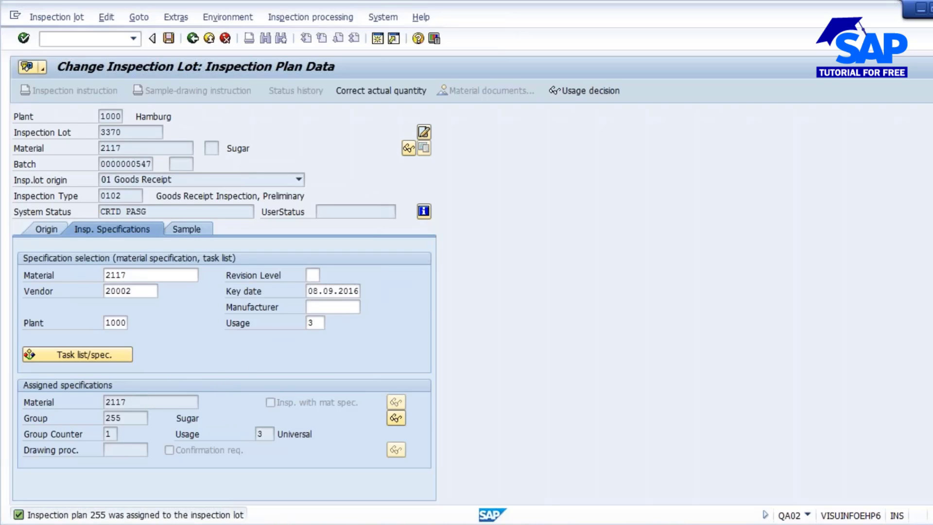
{"action": "left_click", "coordinate": [60, 322]}
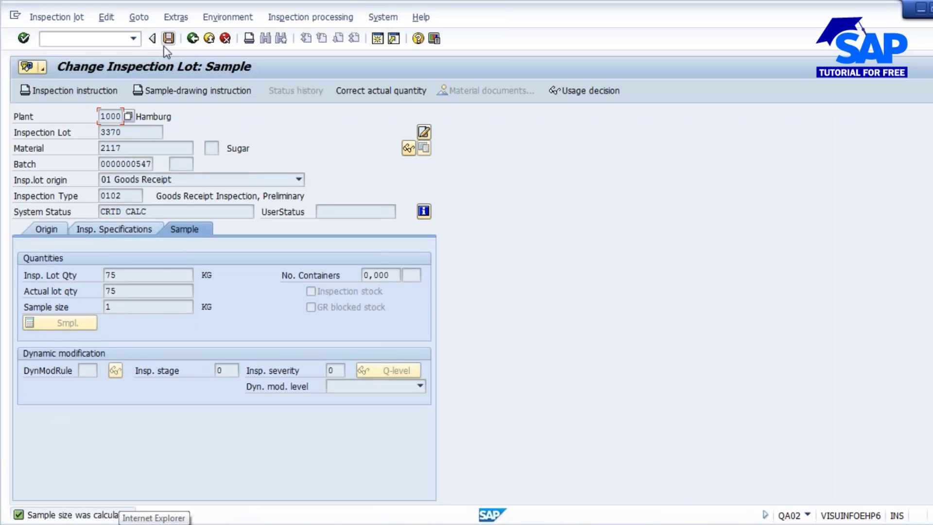
{"action": "left_click", "coordinate": [48, 229]}
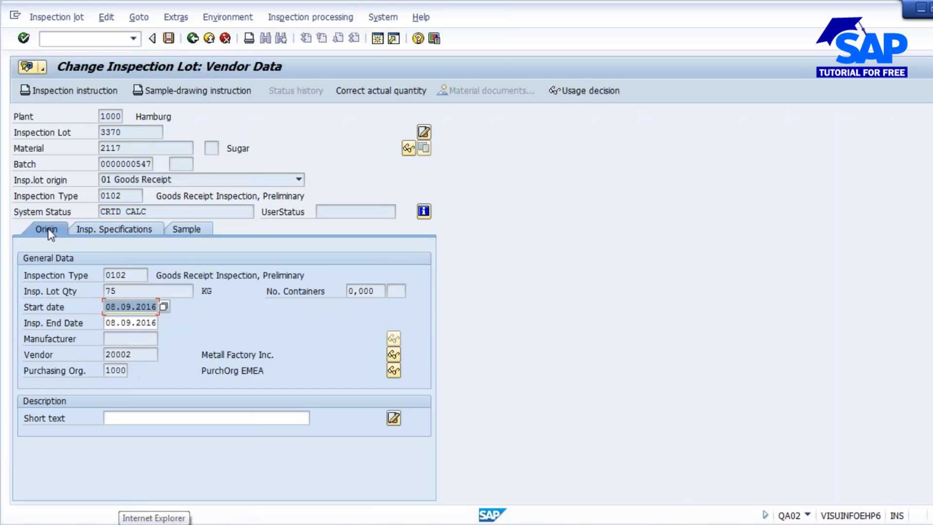
{"action": "left_click", "coordinate": [113, 230]}
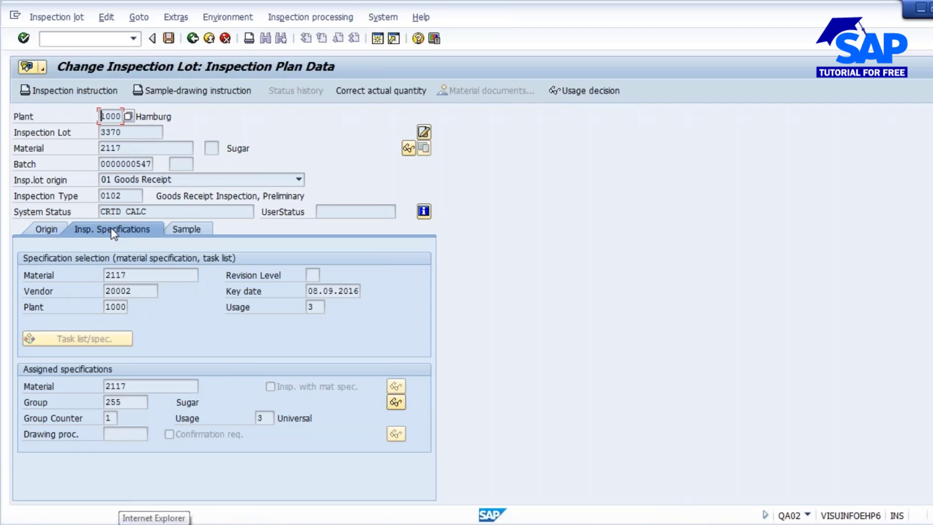
{"action": "left_click", "coordinate": [188, 231]}
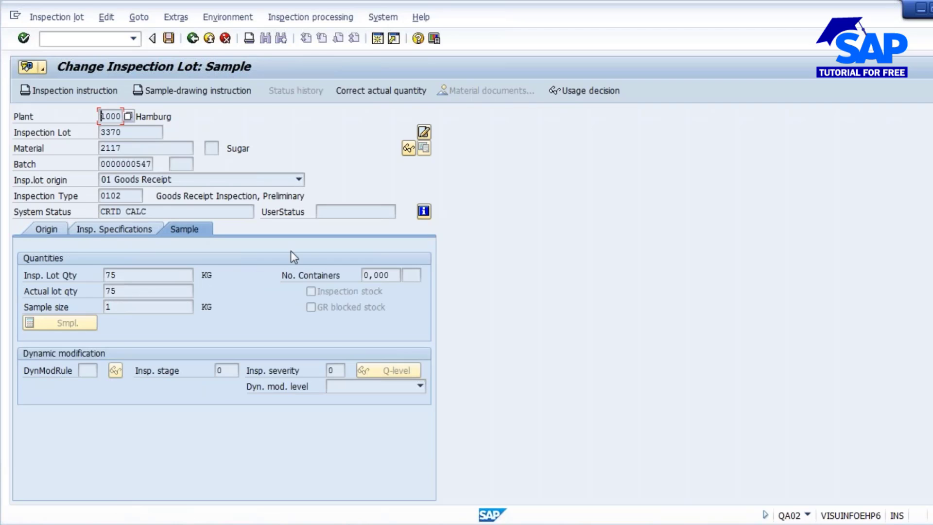
{"action": "left_click", "coordinate": [168, 38]}
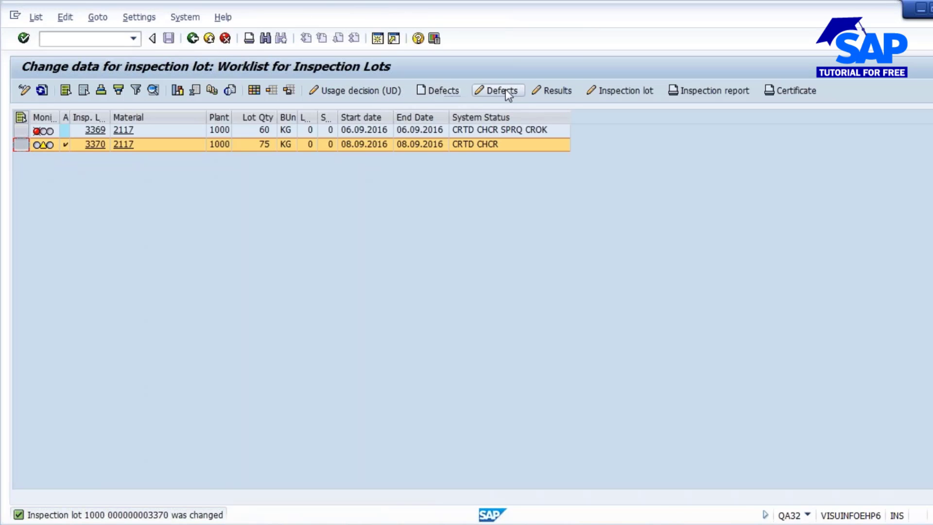
Step: Record 1 inspected unit with result 10 for lot 3370's ph characteristic, accept the valuation, save the results and refresh the worklist
{"action": "left_click", "coordinate": [557, 90]}
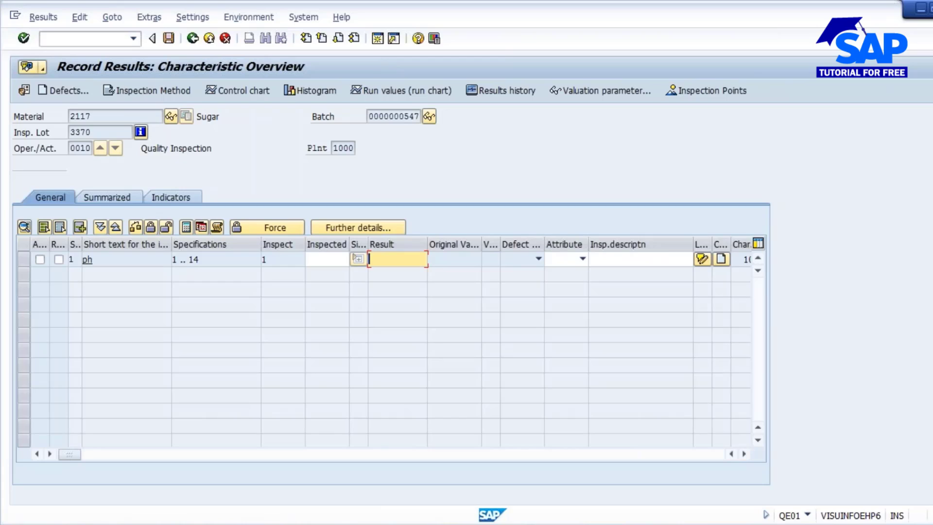
{"action": "type", "text": "1"}
{"action": "key", "text": "Tab"}
{"action": "type", "text": "15"}
{"action": "key", "text": "BackSpace"}
{"action": "key", "text": "BackSpace"}
{"action": "type", "text": "10"}
{"action": "key", "text": "Return"}
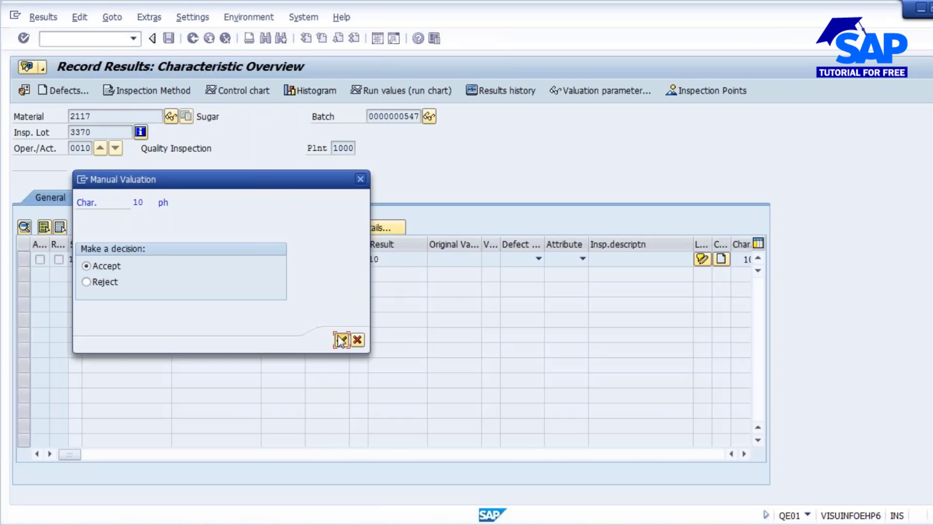
{"action": "left_click", "coordinate": [342, 340]}
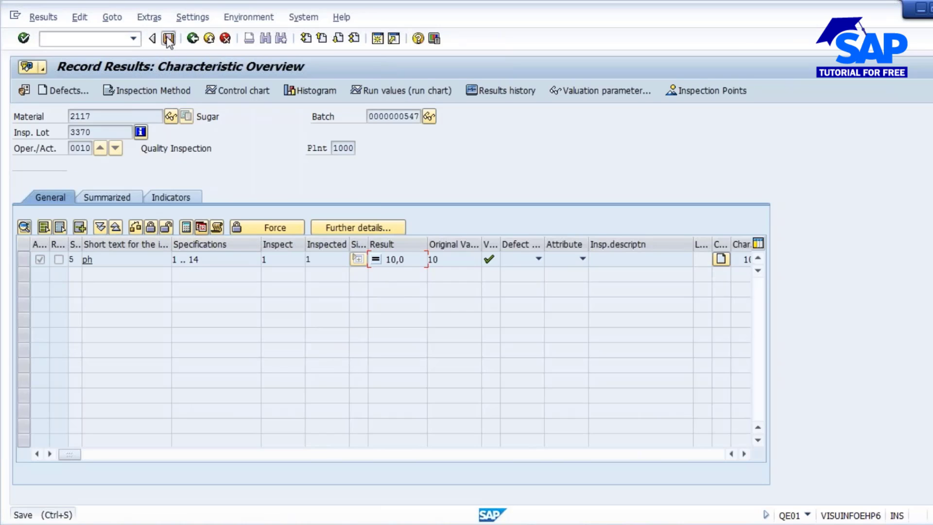
{"action": "left_click", "coordinate": [168, 39]}
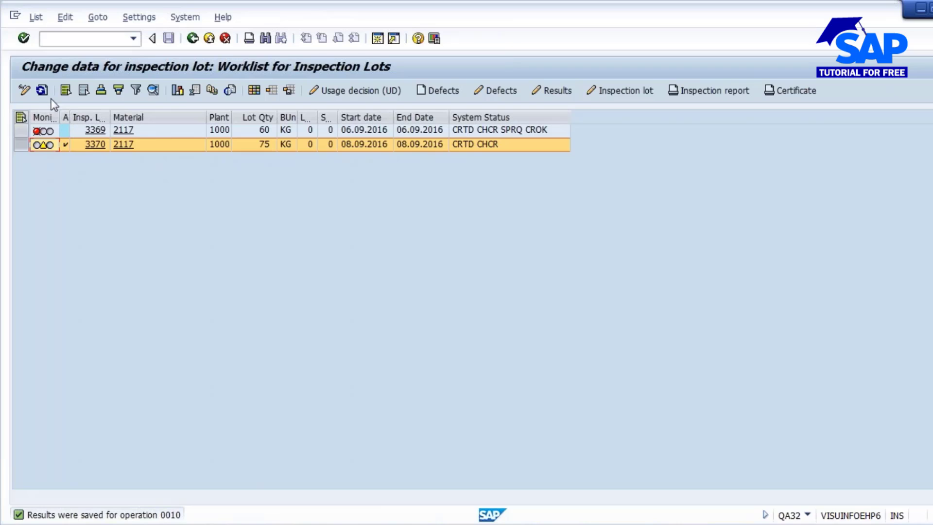
{"action": "left_click", "coordinate": [42, 91]}
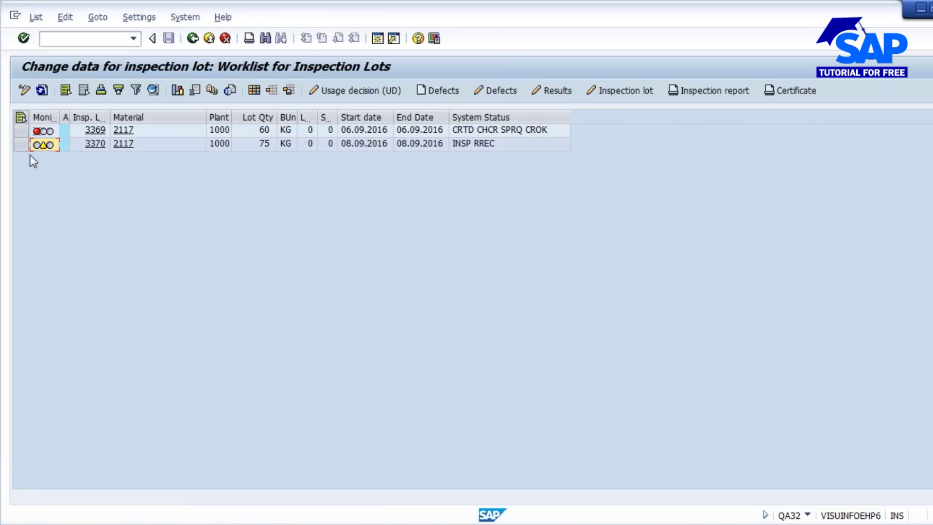
Step: Record the usage decision A 01 Accept for inspection lot 3370, save it and refresh the worklist
{"action": "left_click", "coordinate": [21, 144]}
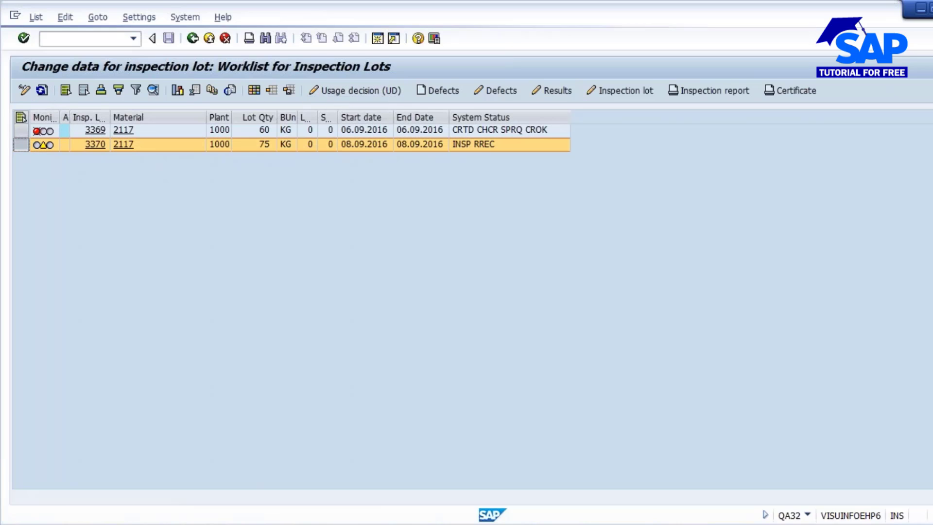
{"action": "left_click", "coordinate": [355, 91]}
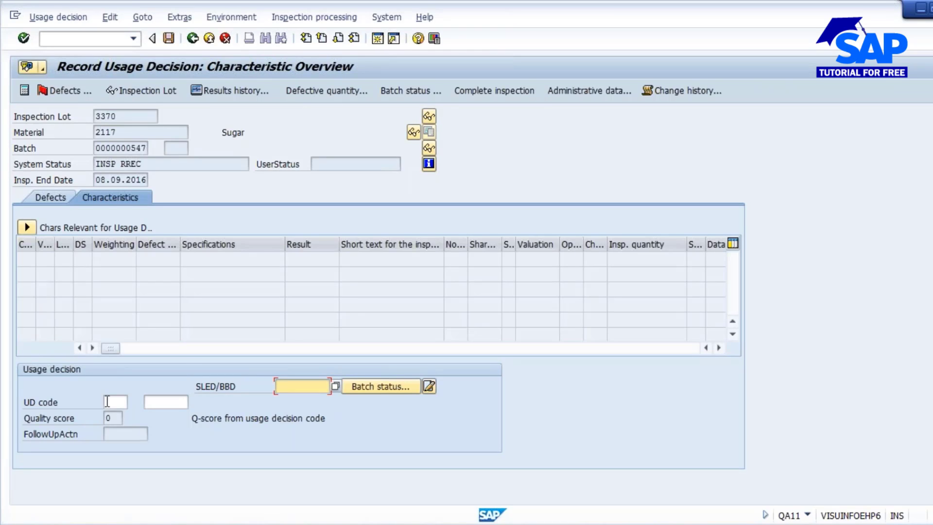
{"action": "left_click", "coordinate": [108, 401]}
{"action": "left_click", "coordinate": [133, 401]}
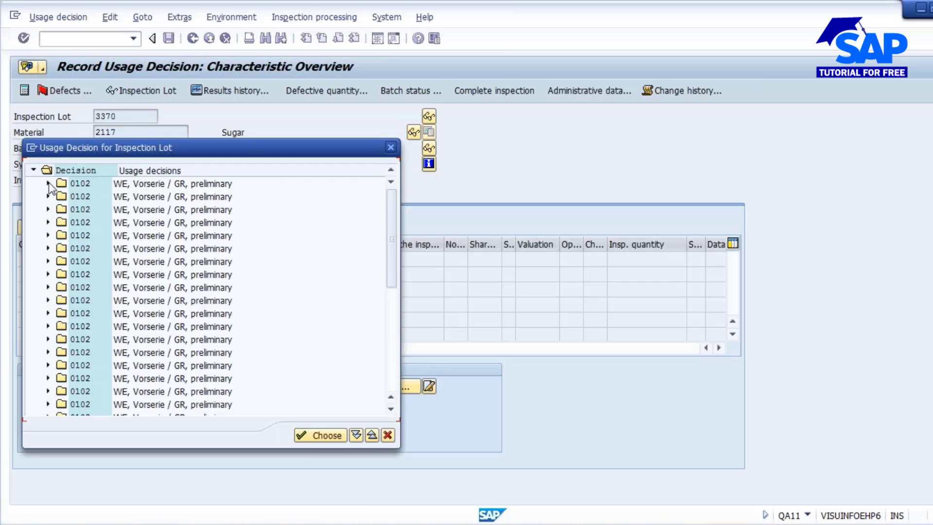
{"action": "left_click", "coordinate": [48, 183]}
{"action": "double_click", "coordinate": [153, 196]}
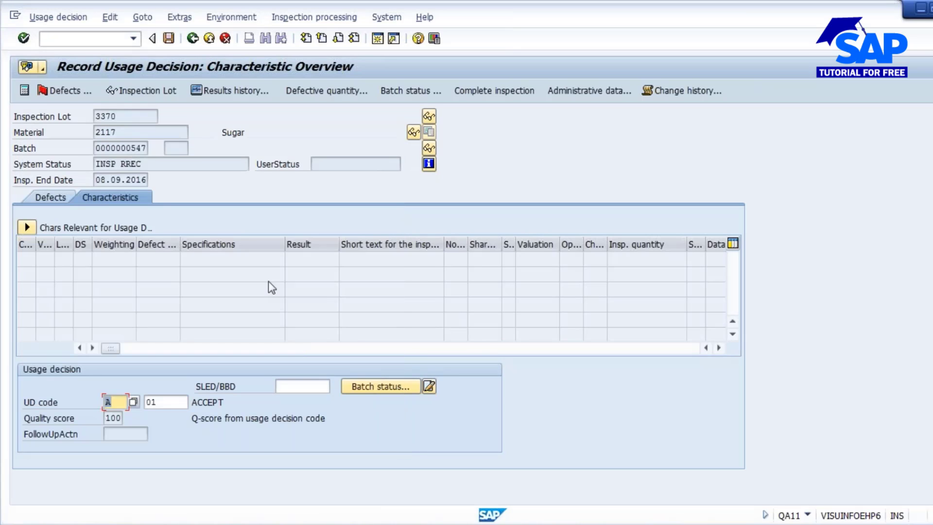
{"action": "key", "text": "Return"}
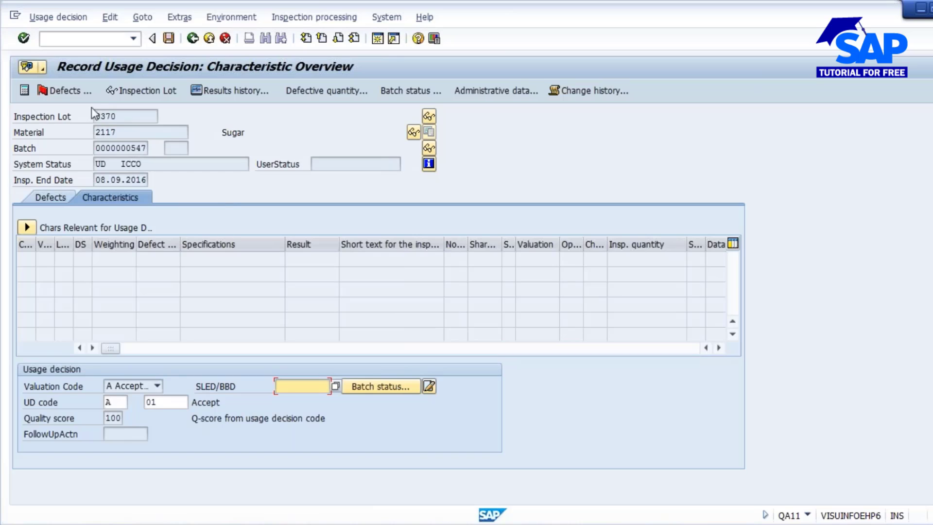
{"action": "left_click", "coordinate": [168, 38]}
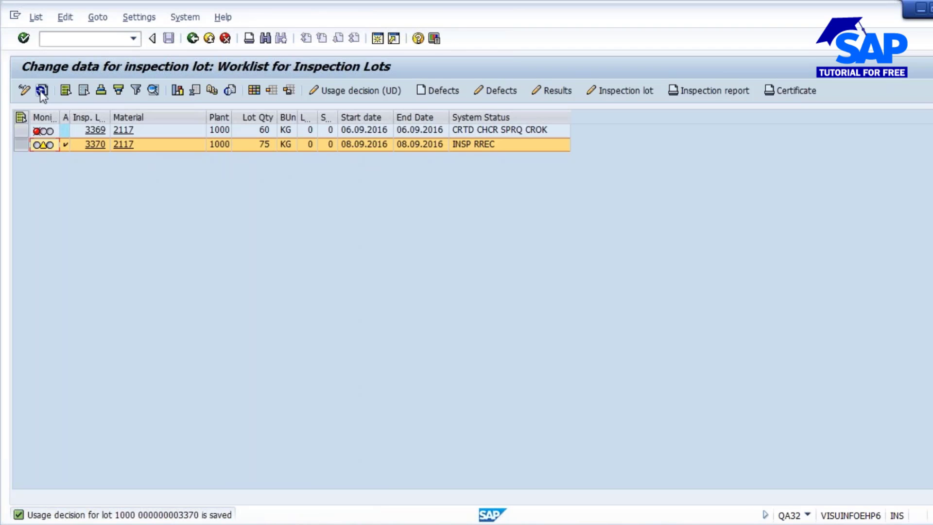
{"action": "left_click", "coordinate": [42, 90]}
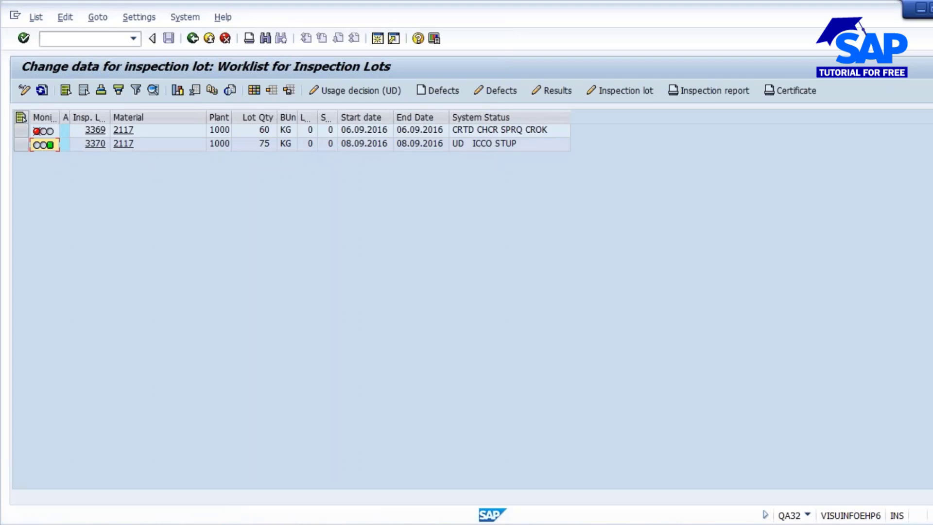
Step: Copy the batch number from the display of lot 3370 into the Notepad notes below "QM & MM", and return to the SAP worklist
{"action": "left_click", "coordinate": [95, 143]}
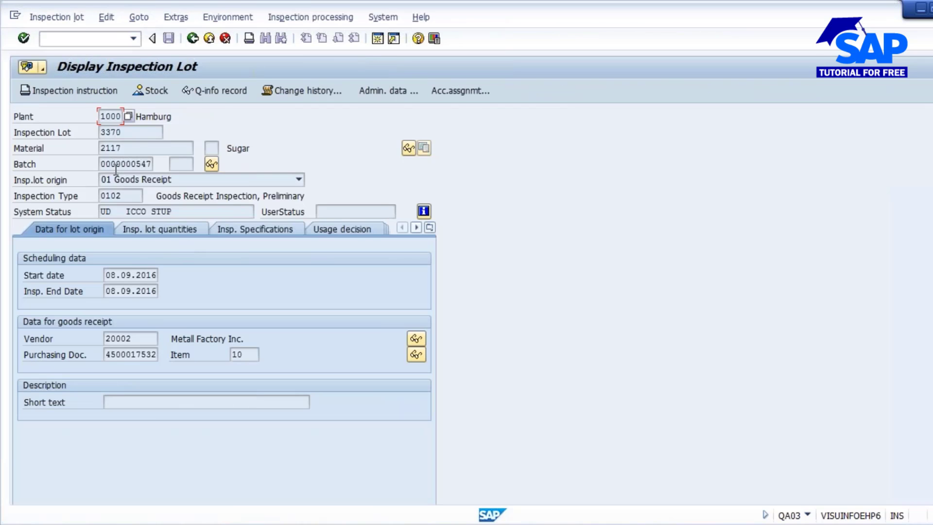
{"action": "left_click_drag", "start_coordinate": [100, 164], "coordinate": [151, 164]}
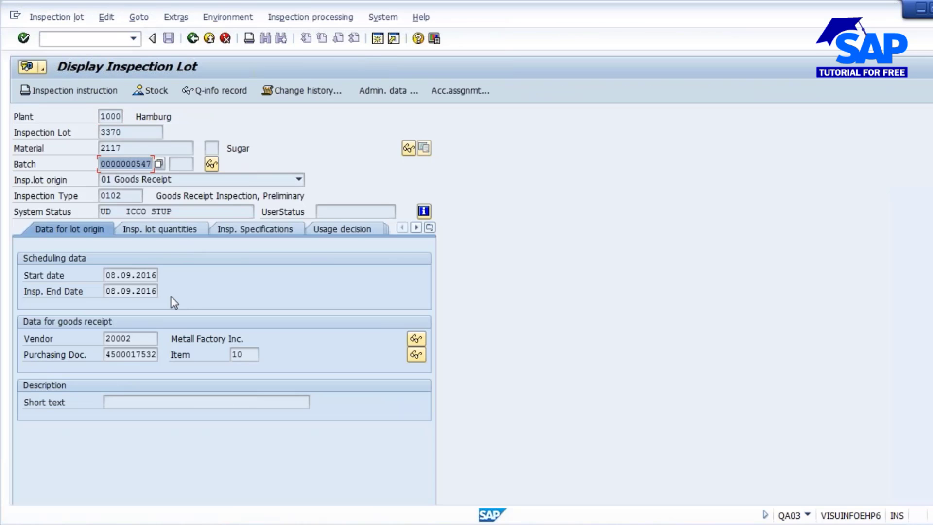
{"action": "key", "text": "ctrl+c"}
{"action": "key", "text": "alt+Tab"}
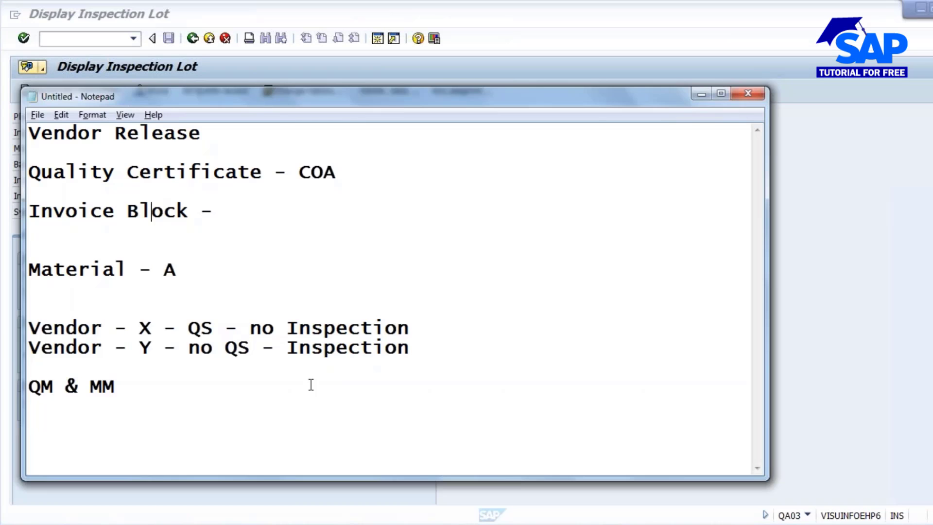
{"action": "key", "text": "Return"}
{"action": "key", "text": "Return"}
{"action": "key", "text": "ctrl+v"}
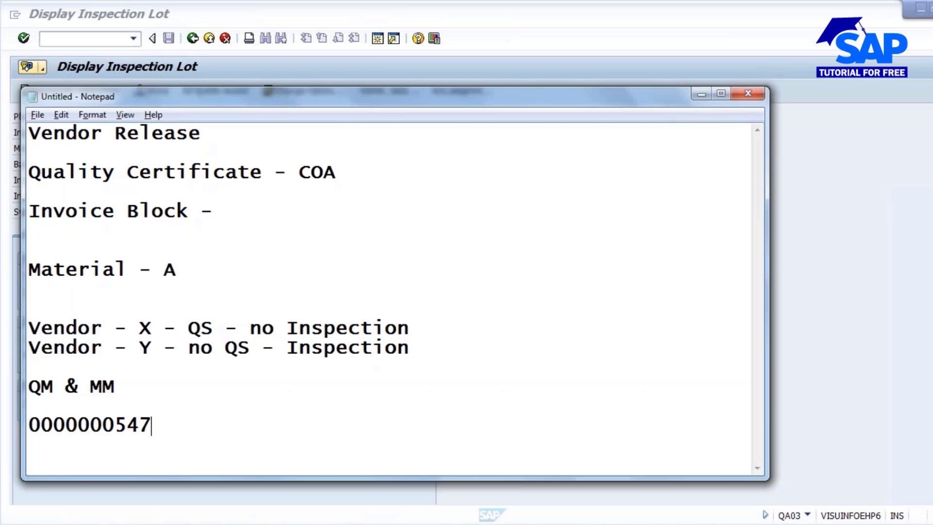
{"action": "key", "text": "alt+Tab"}
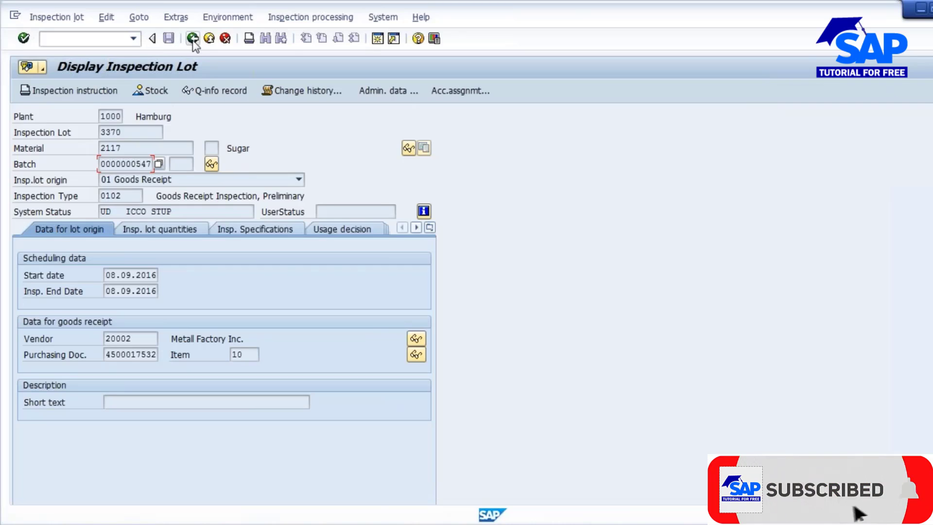
{"action": "left_click", "coordinate": [193, 37]}
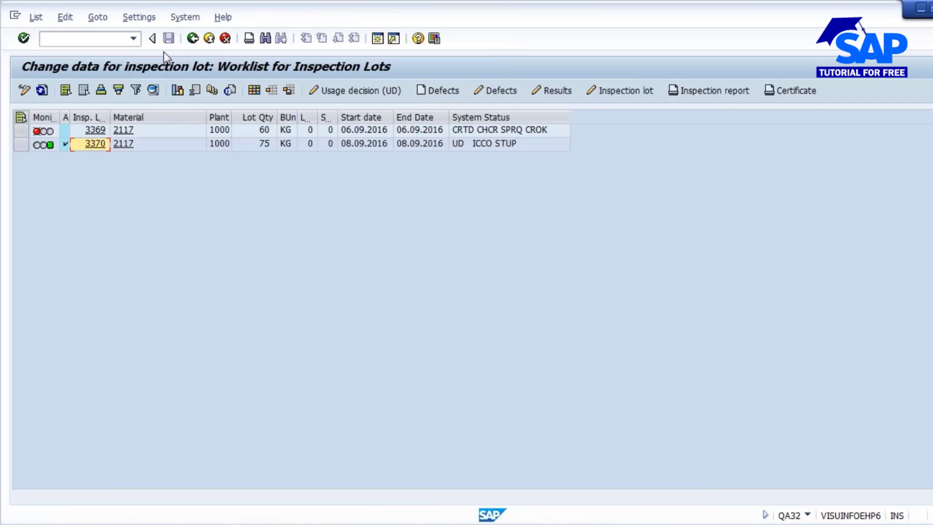
Step: Open a new SAP session and start transaction MIGO in it
{"action": "left_click", "coordinate": [377, 38]}
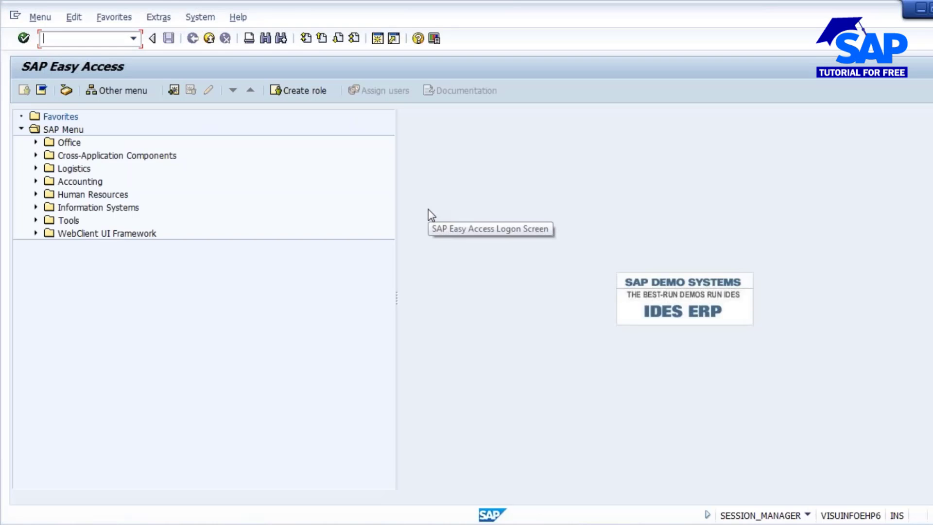
{"action": "type", "text": "MIGO"}
{"action": "key", "text": "Return"}
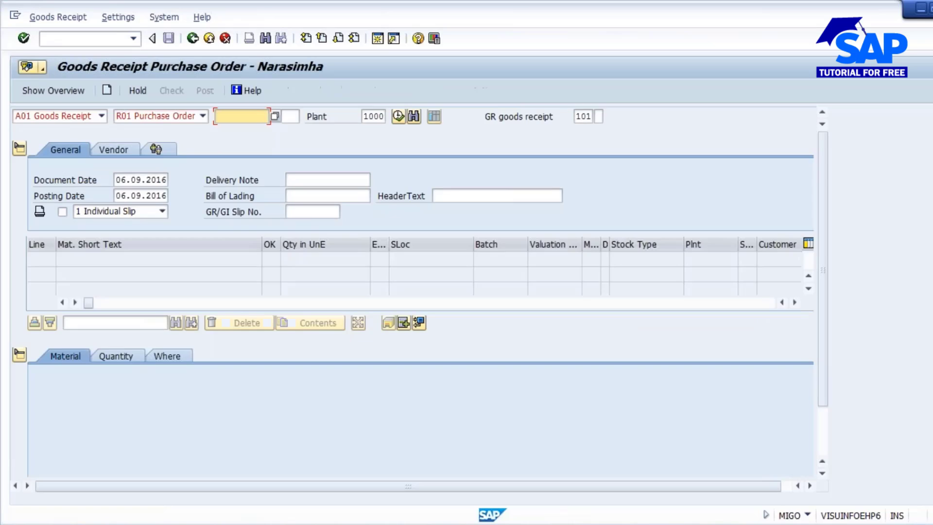
Step: Try to load an earlier purchase order for material 2117 into the goods receipt
{"action": "left_click", "coordinate": [241, 117]}
{"action": "left_click", "coordinate": [243, 129]}
{"action": "type", "text": "6"}
{"action": "left_click_drag", "start_coordinate": [217, 117], "coordinate": [260, 117]}
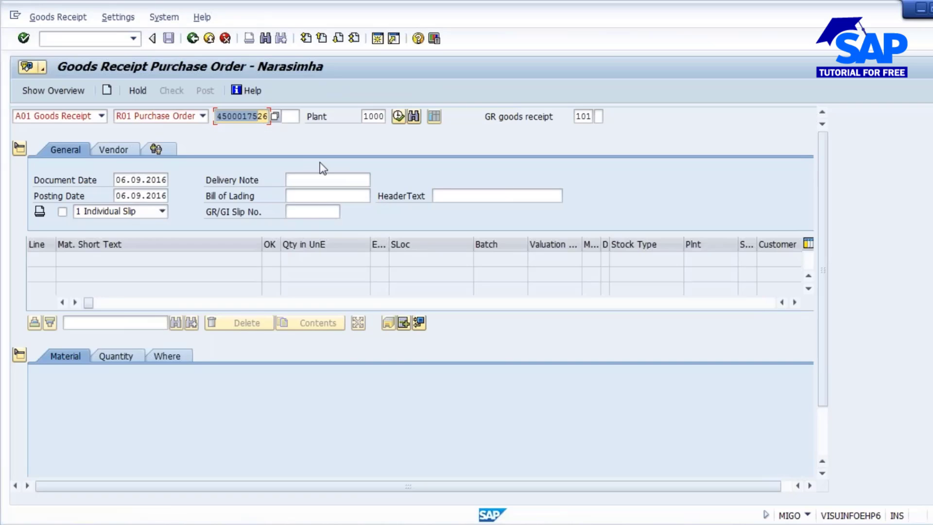
{"action": "key", "text": "Return"}
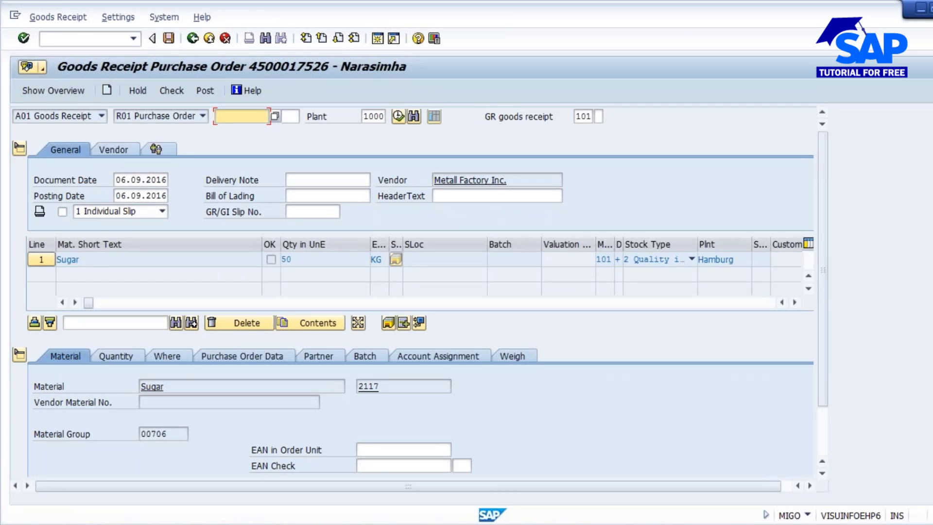
Step: Check the source inspection worklist, try another purchase order number in the goods receipt, and leave it without saving
{"action": "left_click", "coordinate": [422, 523]}
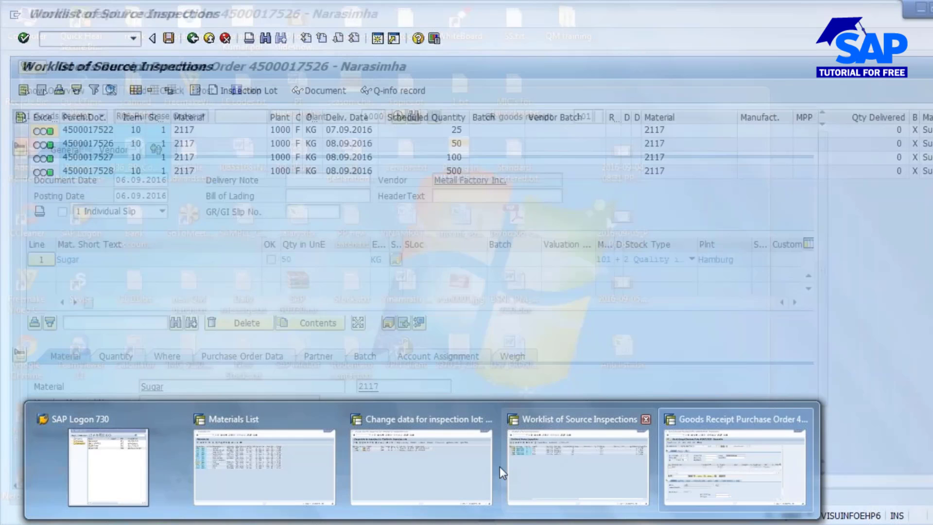
{"action": "left_click", "coordinate": [529, 460]}
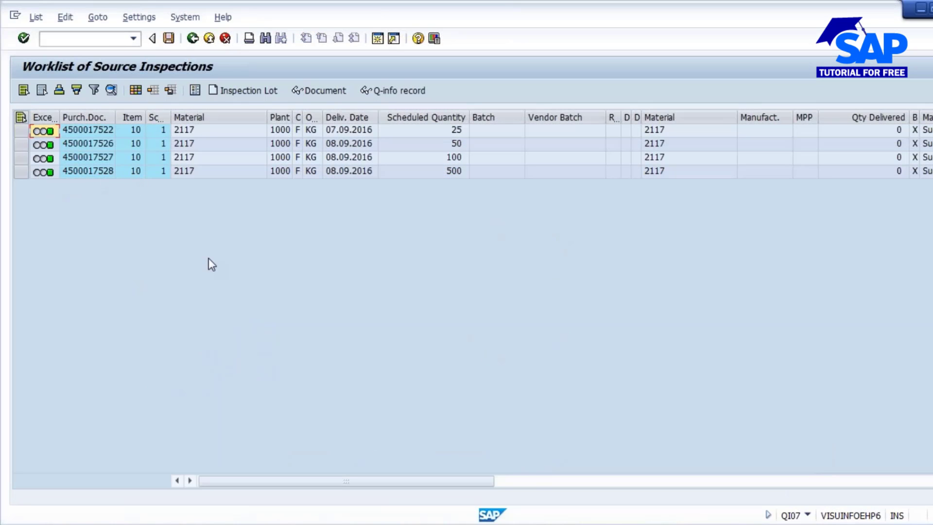
{"action": "key", "text": "alt+Tab"}
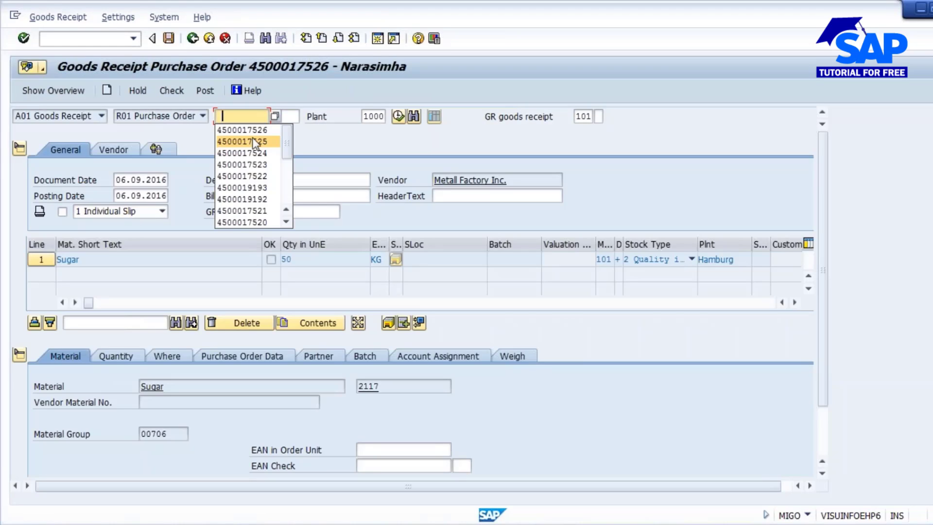
{"action": "key", "text": "BackSpace"}
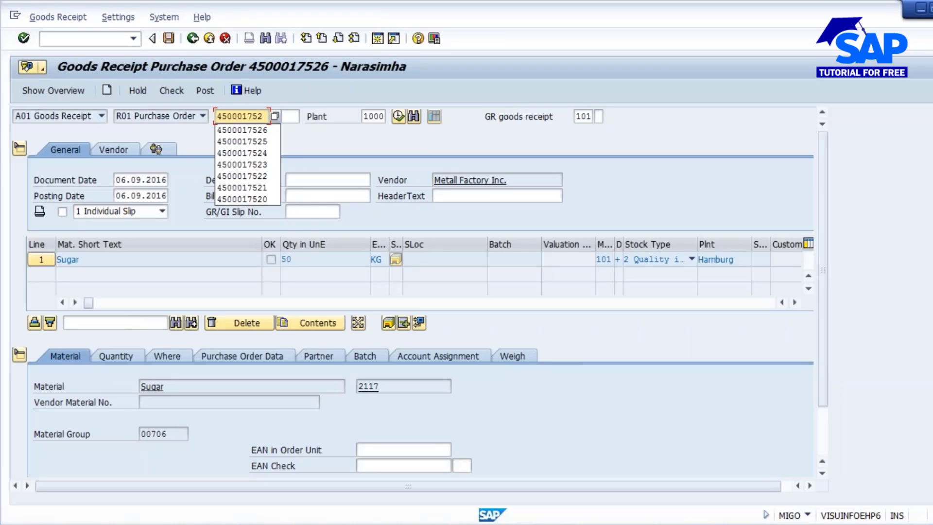
{"action": "type", "text": "9"}
{"action": "key", "text": "Return"}
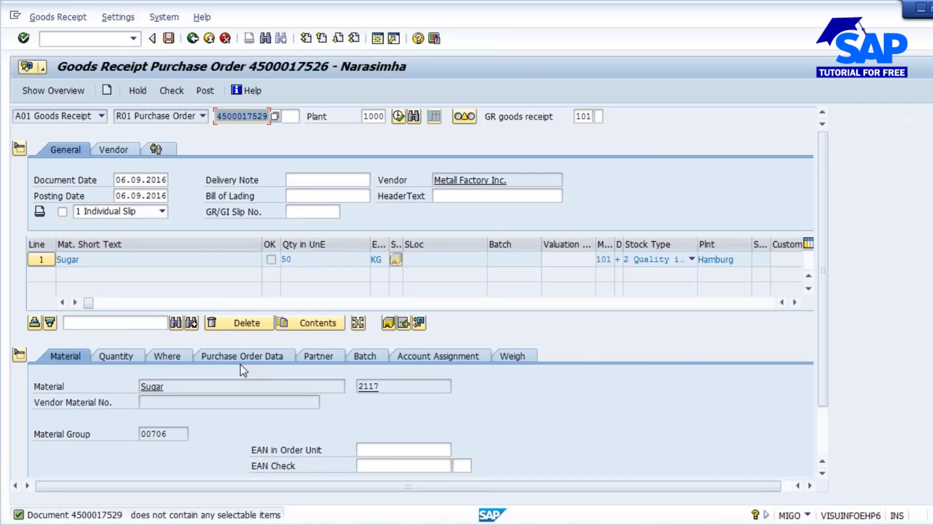
{"action": "left_click", "coordinate": [192, 38]}
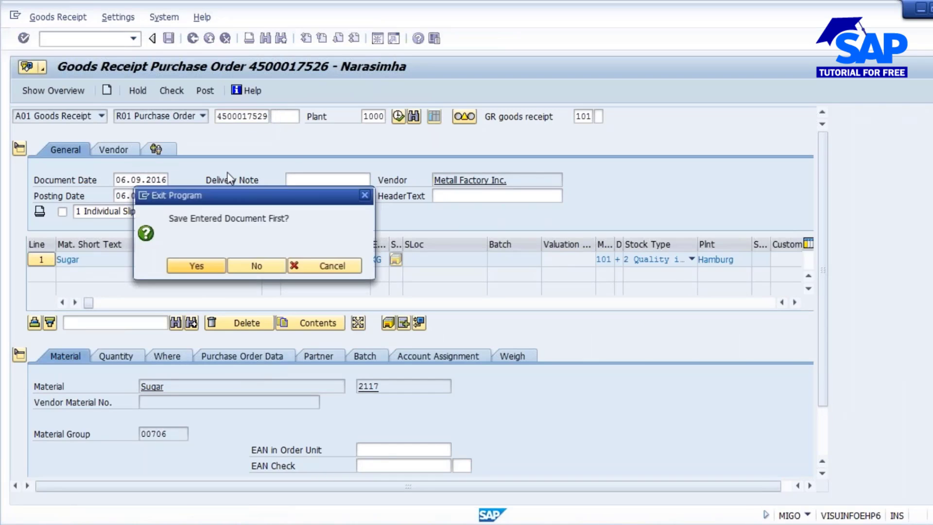
{"action": "left_click", "coordinate": [253, 265]}
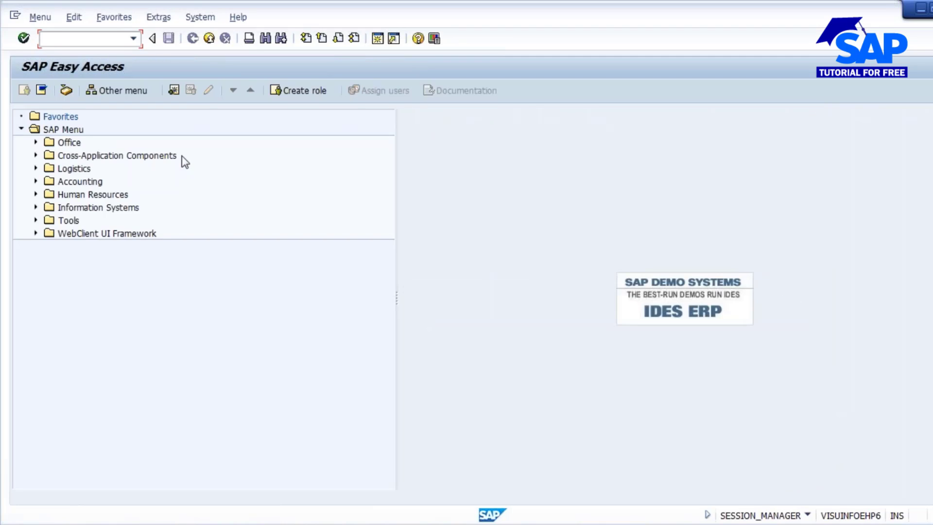
Step: Start transaction MIGO again and retry the same purchase order number in an empty goods receipt
{"action": "type", "text": "MIGO"}
{"action": "key", "text": "Return"}
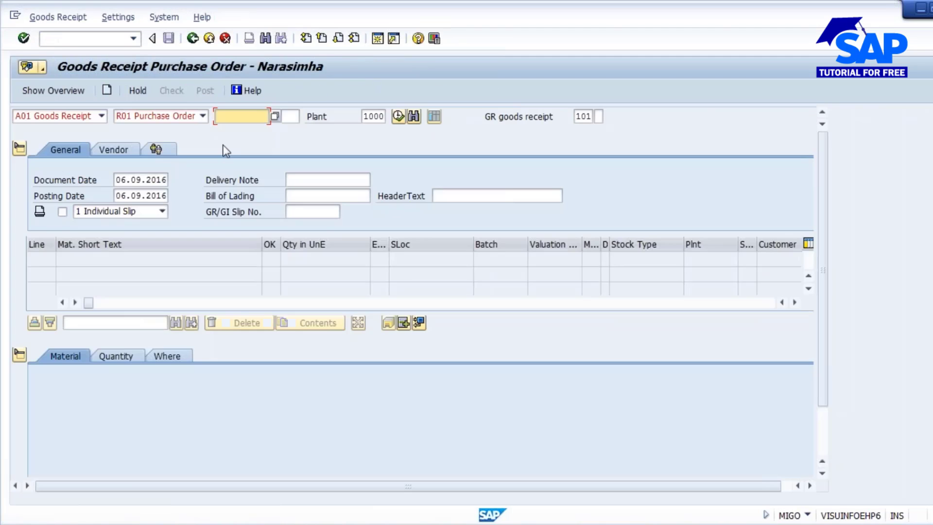
{"action": "left_click", "coordinate": [247, 122]}
{"action": "key", "text": "Return"}
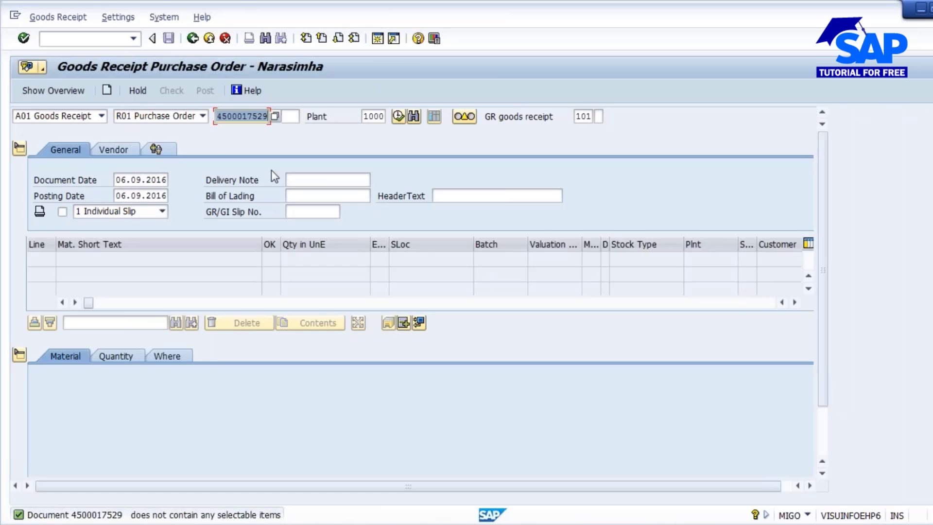
Step: Look through the inspection lot and source inspection worklists, and try the next purchase order number in the goods receipt
{"action": "left_click", "coordinate": [422, 524]}
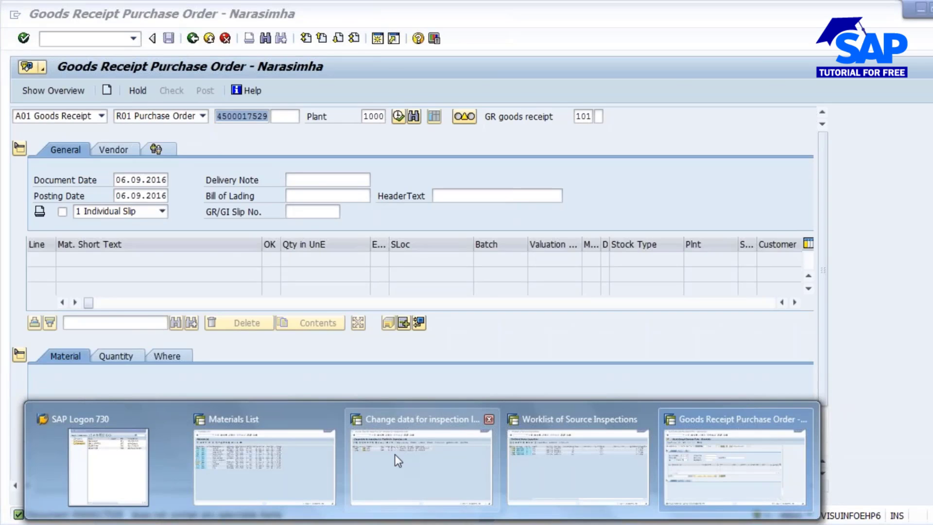
{"action": "left_click", "coordinate": [394, 454]}
{"action": "mouse_move", "coordinate": [421, 522]}
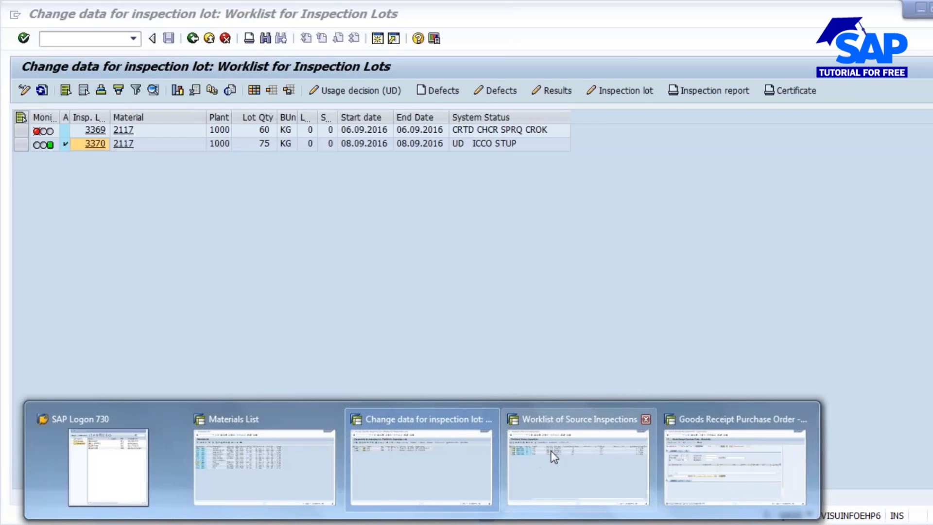
{"action": "left_click", "coordinate": [553, 457]}
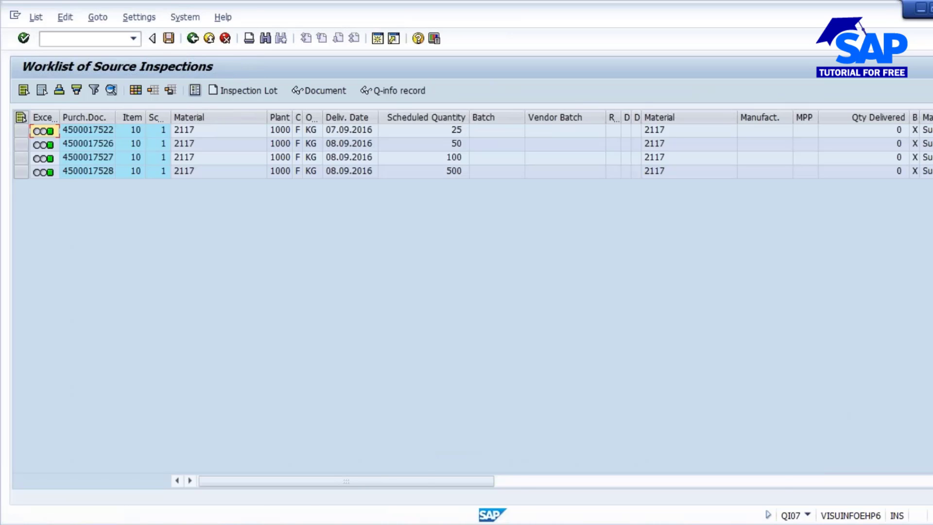
{"action": "mouse_move", "coordinate": [423, 524]}
{"action": "left_click", "coordinate": [727, 449]}
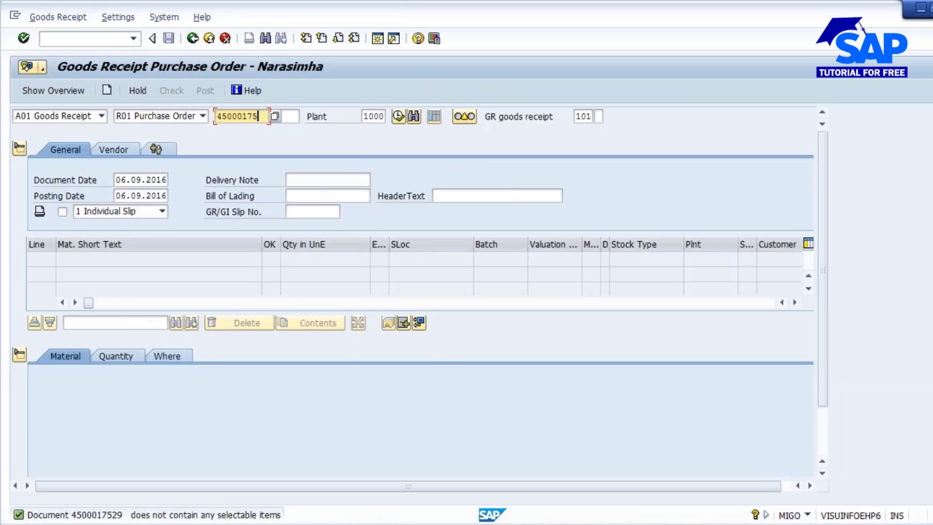
{"action": "type", "text": "30"}
{"action": "key", "text": "Return"}
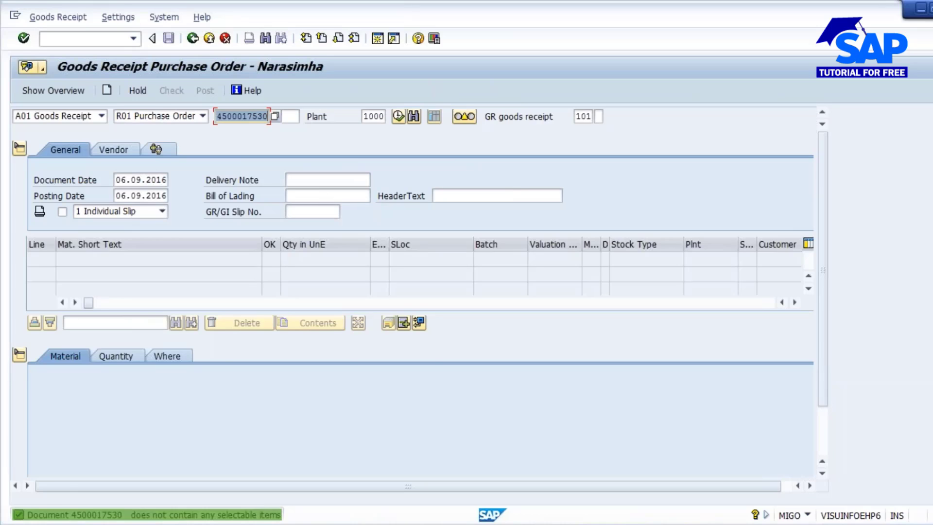
Step: Start transaction ME21N, open the most recently created purchase order for material 2117, and copy its number
{"action": "left_click", "coordinate": [91, 39]}
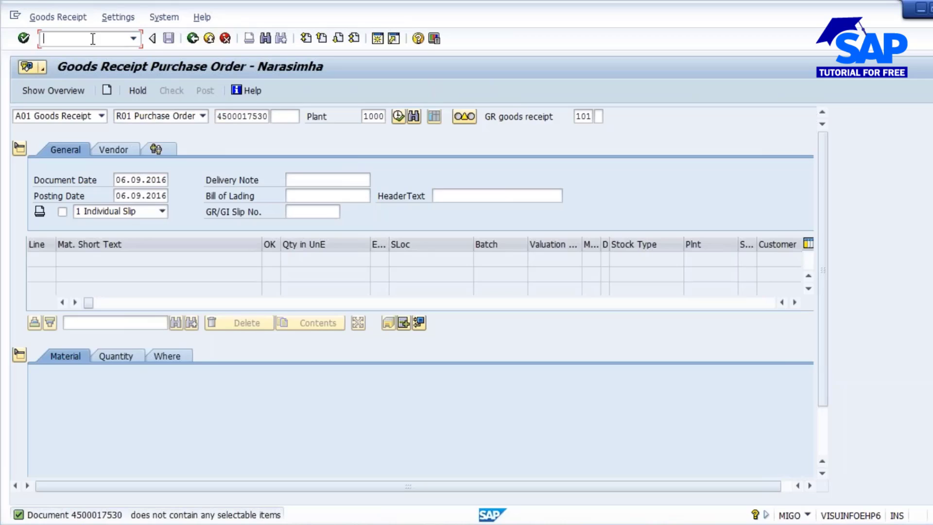
{"action": "type", "text": "/NME21N"}
{"action": "key", "text": "Return"}
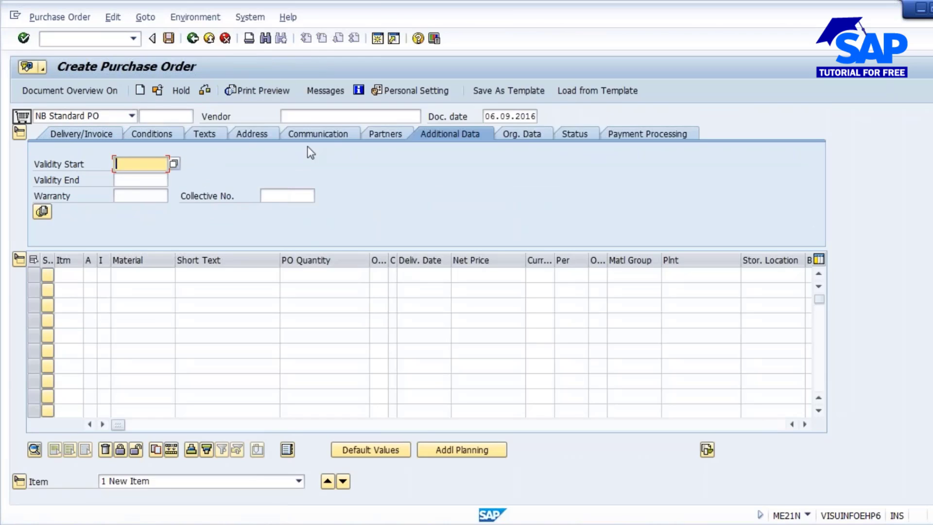
{"action": "left_click", "coordinate": [158, 91]}
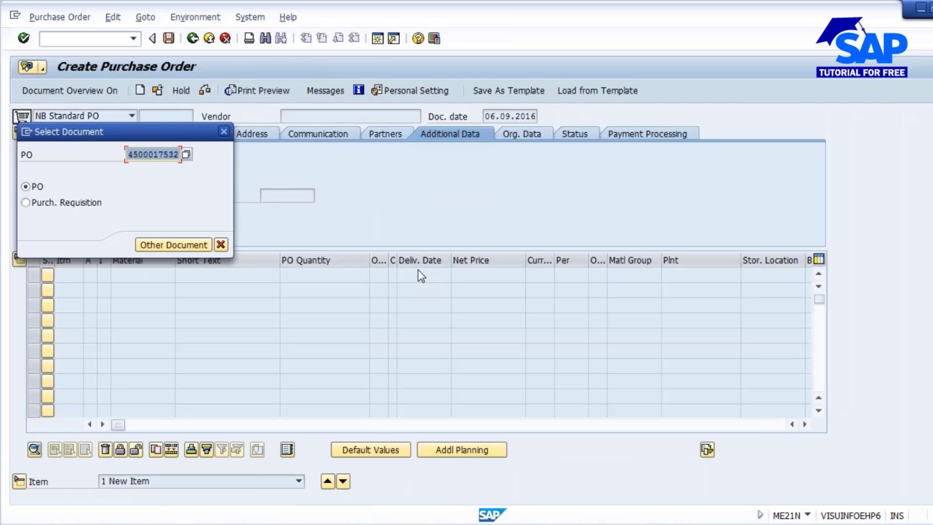
{"action": "left_click", "coordinate": [170, 245]}
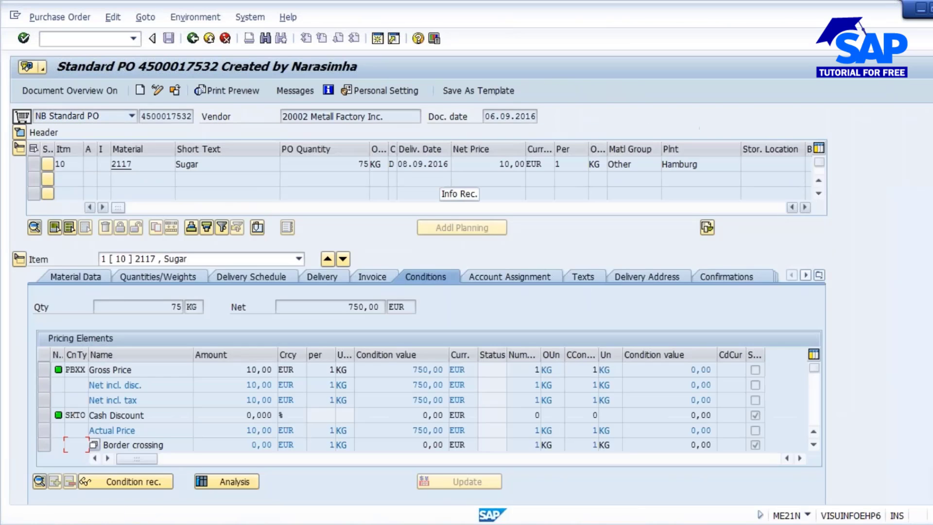
{"action": "double_click", "coordinate": [144, 117]}
{"action": "key", "text": "ctrl+c"}
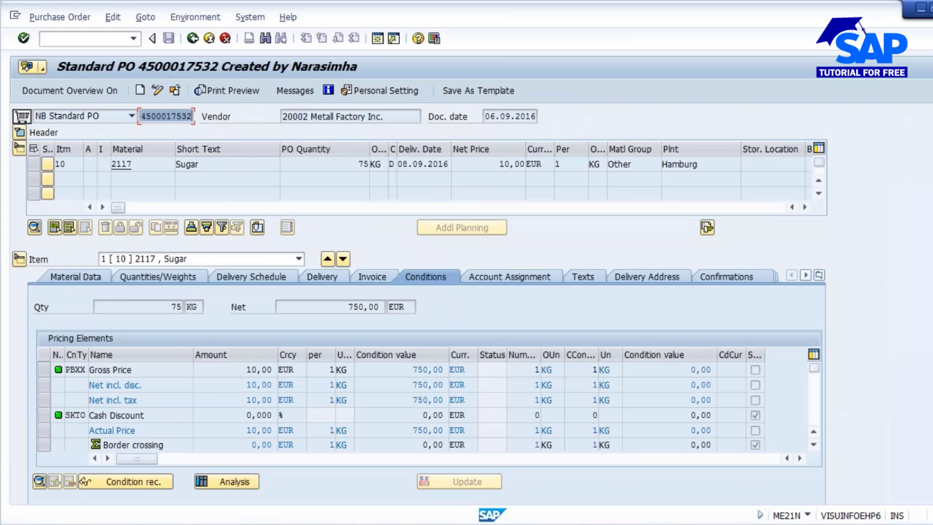
Step: Open a new SAP session from the purchase order, start MIGO, and load the copied purchase order number into the goods receipt
{"action": "left_click", "coordinate": [458, 301]}
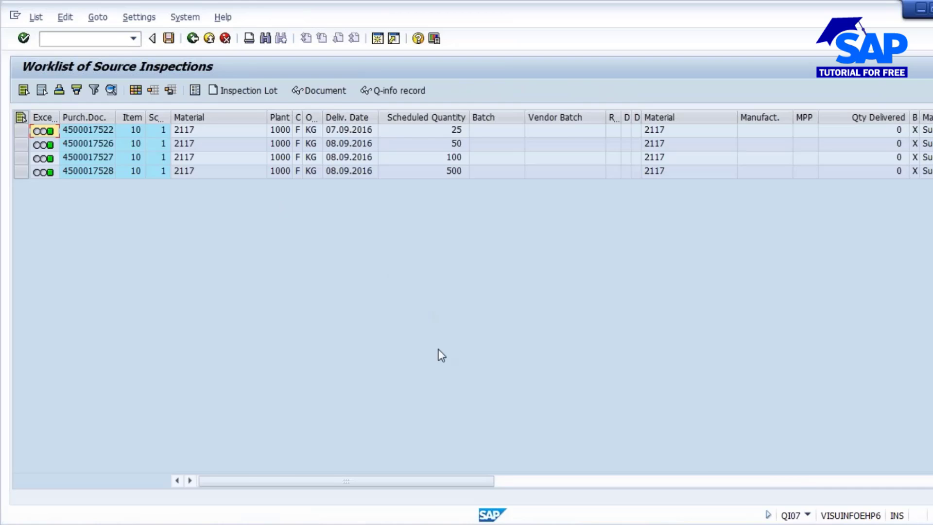
{"action": "left_click", "coordinate": [734, 466]}
{"action": "mouse_move", "coordinate": [593, 475]}
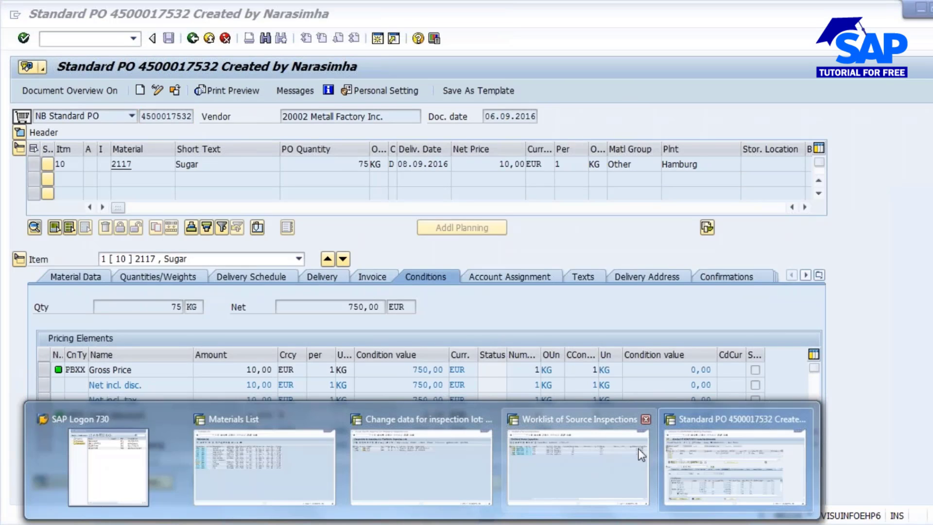
{"action": "left_click", "coordinate": [680, 444]}
{"action": "left_click", "coordinate": [378, 39]}
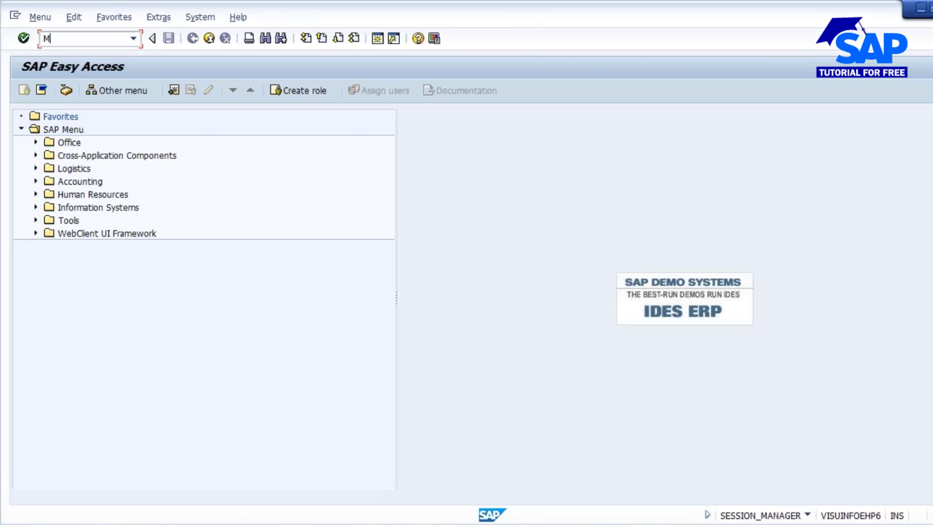
{"action": "type", "text": "MIGO"}
{"action": "key", "text": "Return"}
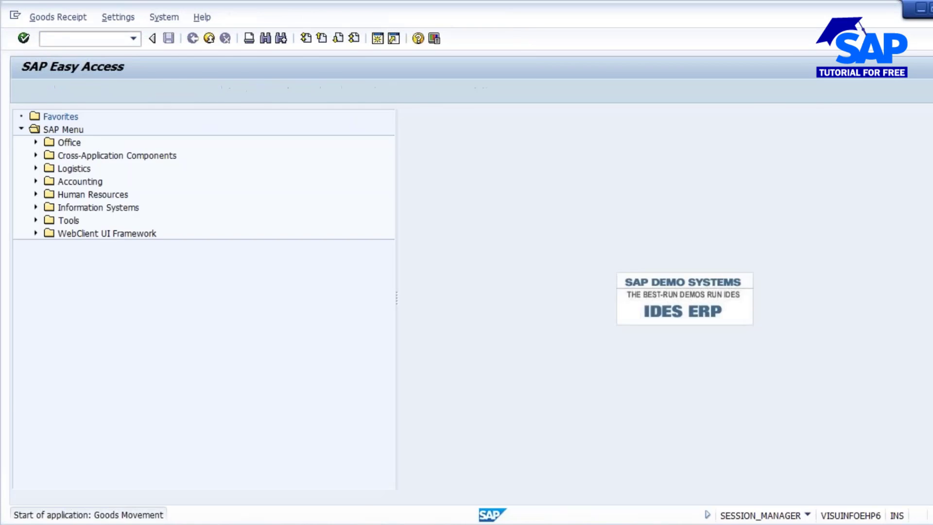
{"action": "key", "text": "ctrl+v"}
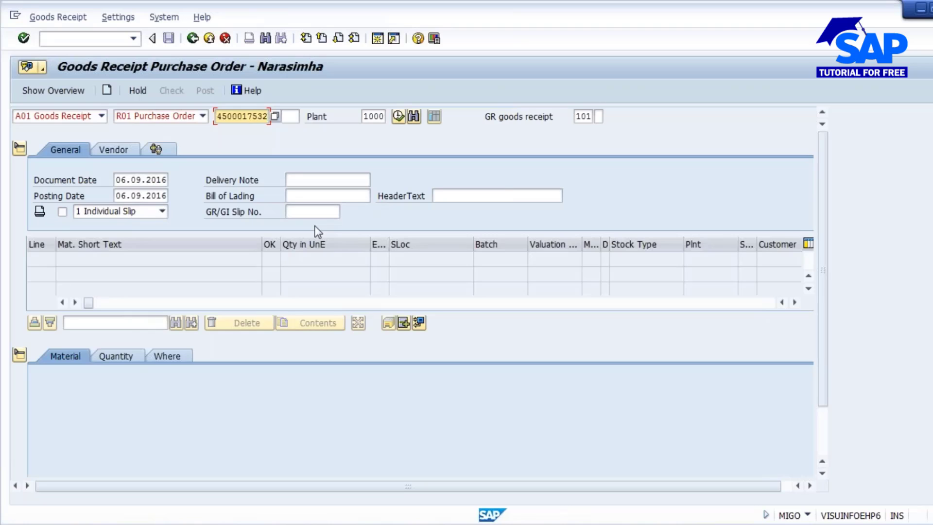
{"action": "key", "text": "Return"}
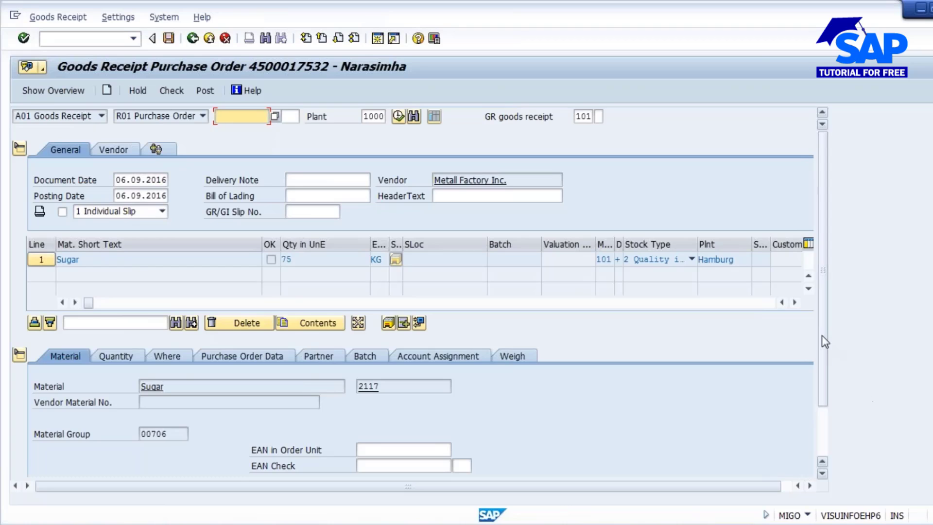
Step: Mark the Sugar item as OK and set "Cert. enclosed?" to J Yes in its purchase order data
{"action": "left_click_drag", "start_coordinate": [821, 334], "coordinate": [818, 403]}
{"action": "left_click", "coordinate": [74, 467]}
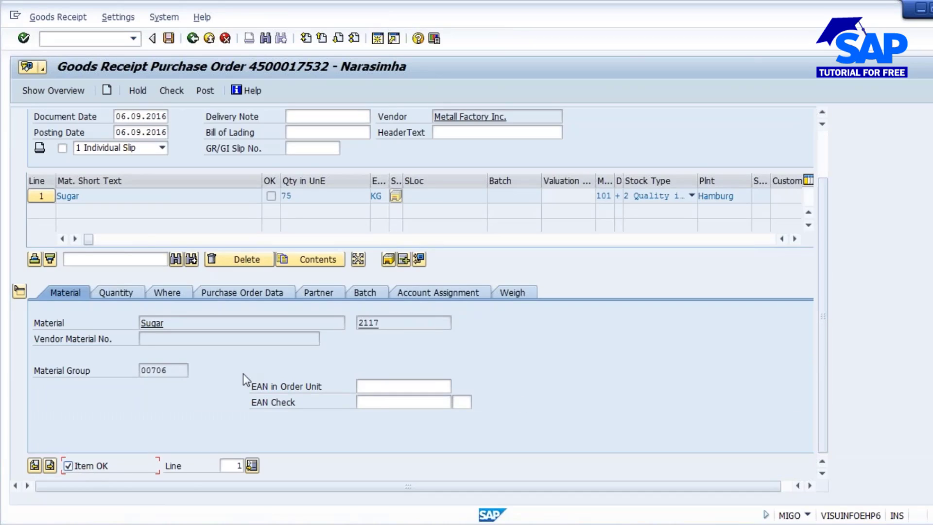
{"action": "left_click", "coordinate": [238, 293]}
{"action": "left_click", "coordinate": [172, 434]}
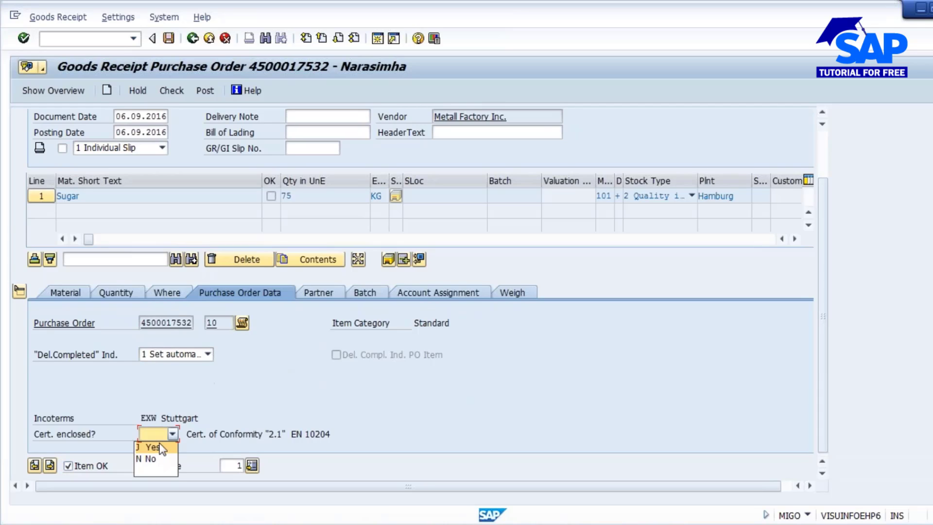
{"action": "left_click", "coordinate": [149, 445]}
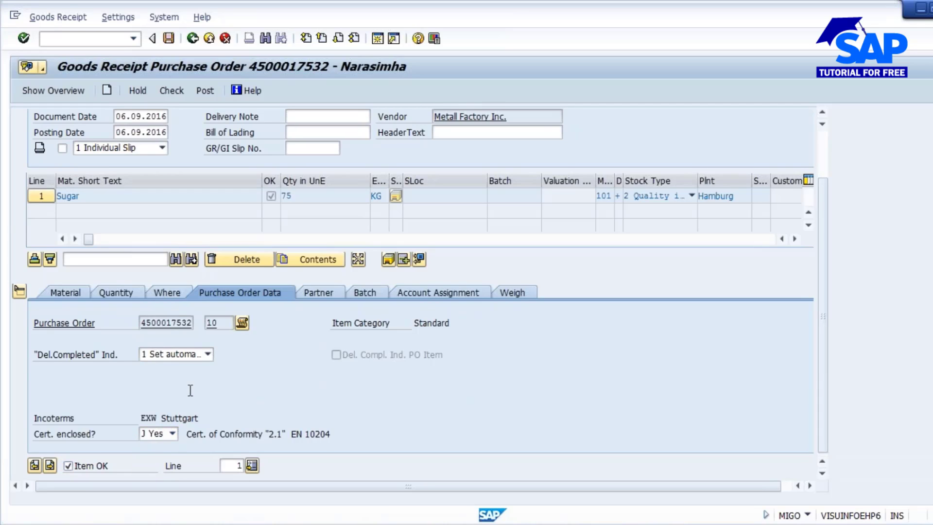
Step: Enter storage location L000 for the Sugar item and post the goods receipt
{"action": "left_click", "coordinate": [156, 291]}
{"action": "left_click", "coordinate": [164, 372]}
{"action": "type", "text": "L000"}
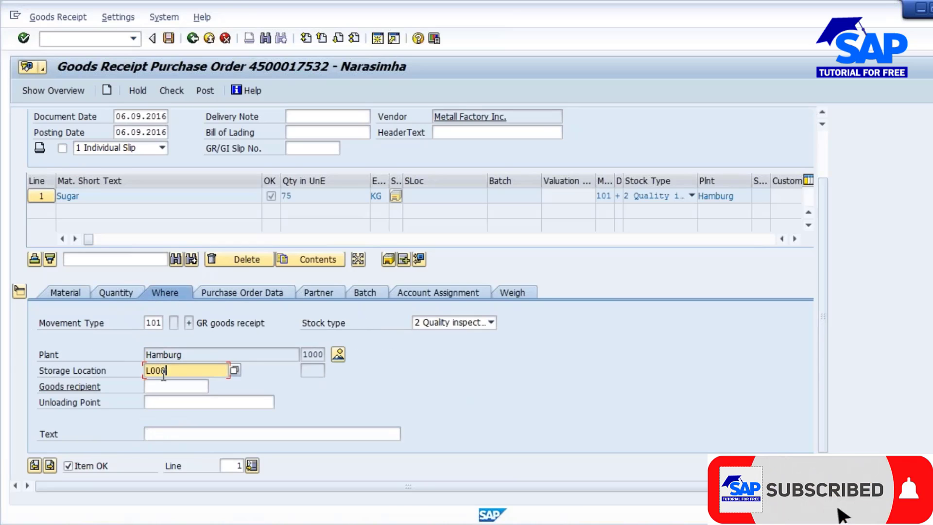
{"action": "key", "text": "Return"}
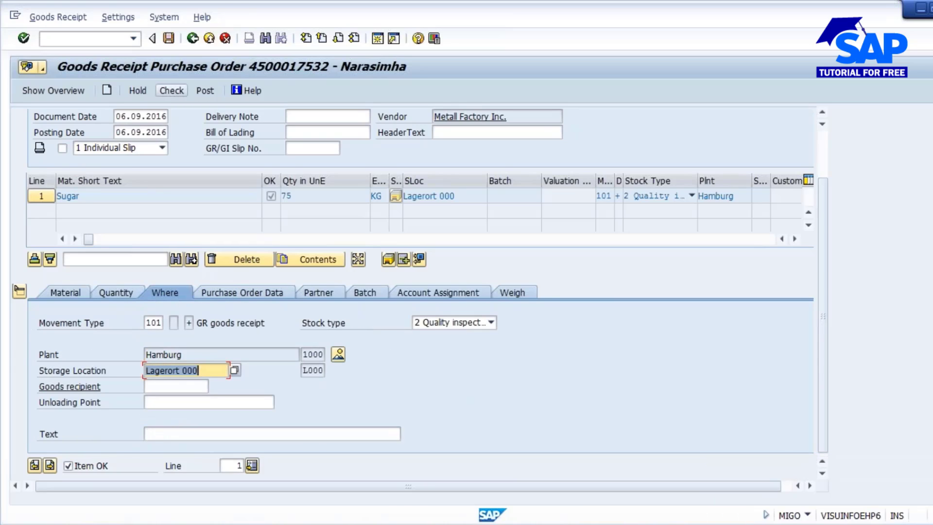
{"action": "left_click", "coordinate": [169, 39]}
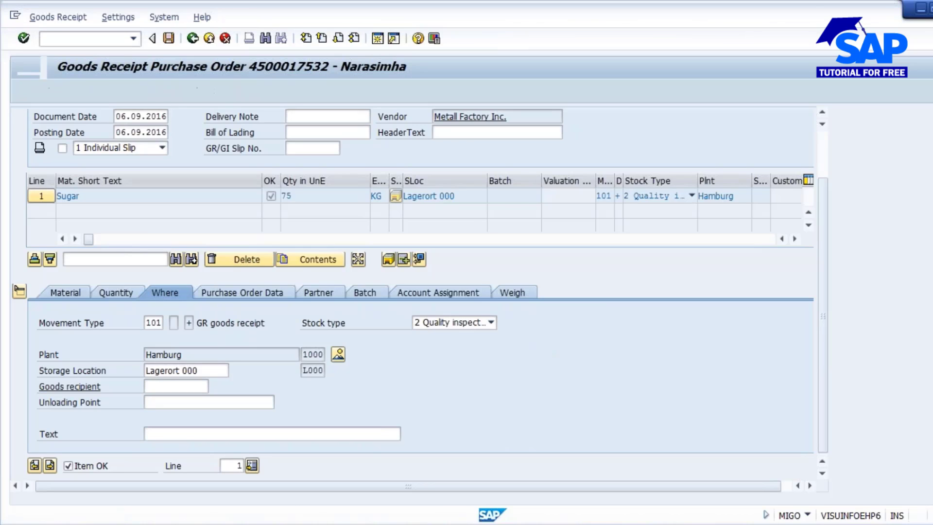
Step: Switch back to the session showing the Worklist of Source Inspections
{"action": "mouse_move", "coordinate": [421, 489]}
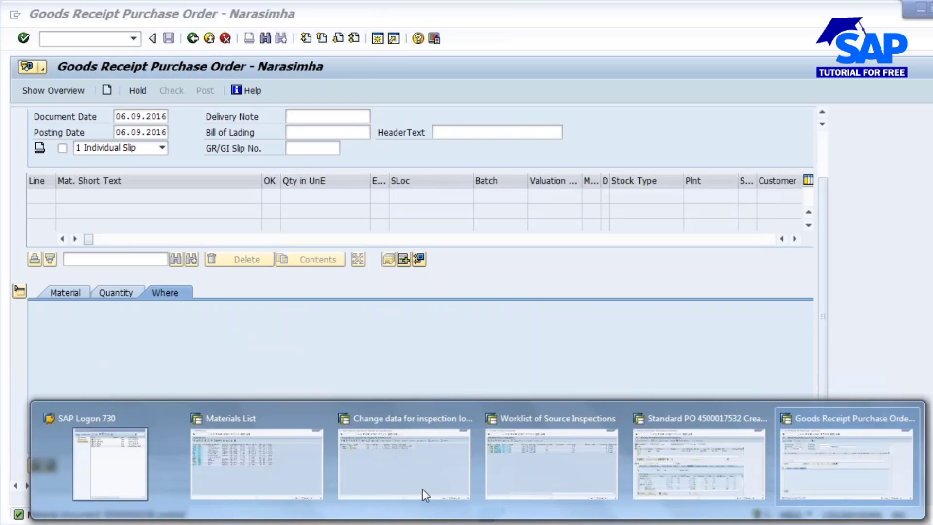
{"action": "mouse_move", "coordinate": [459, 456]}
{"action": "left_click", "coordinate": [505, 442]}
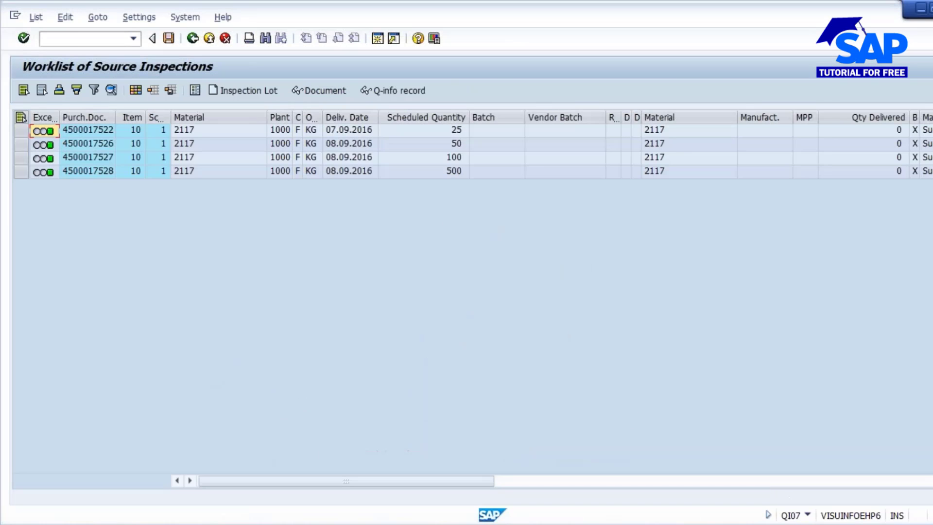
{"action": "left_click", "coordinate": [67, 40]}
{"action": "type", "text": "/NMMBE"}
{"action": "key", "text": "Return"}
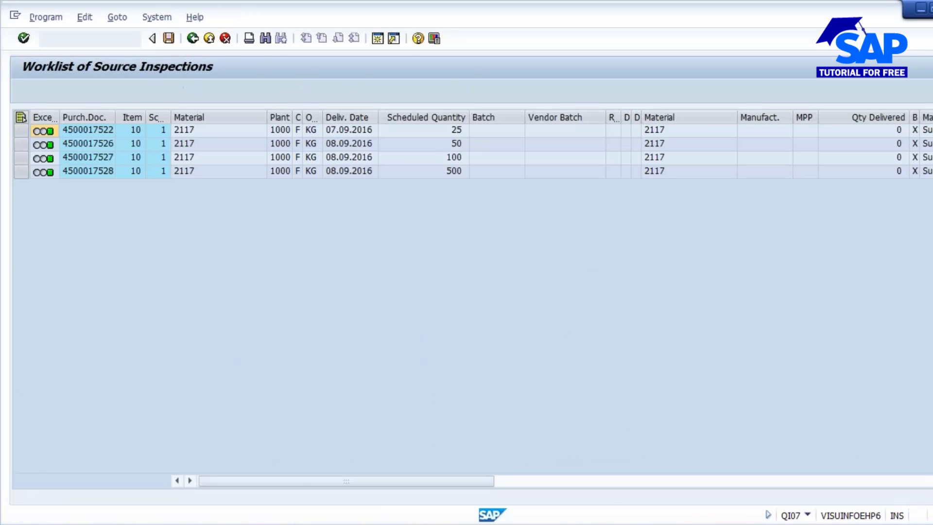
{"action": "left_click", "coordinate": [24, 90]}
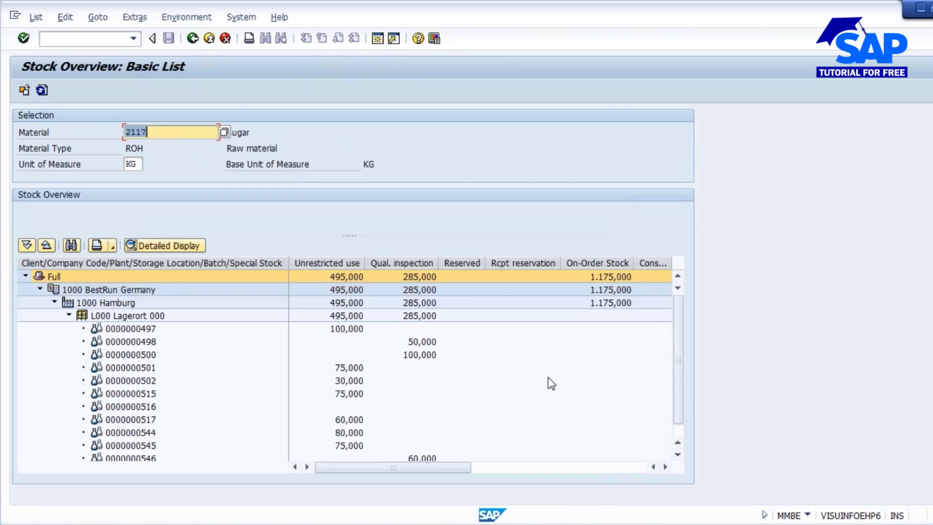
{"action": "left_click_drag", "start_coordinate": [679, 381], "coordinate": [678, 431]}
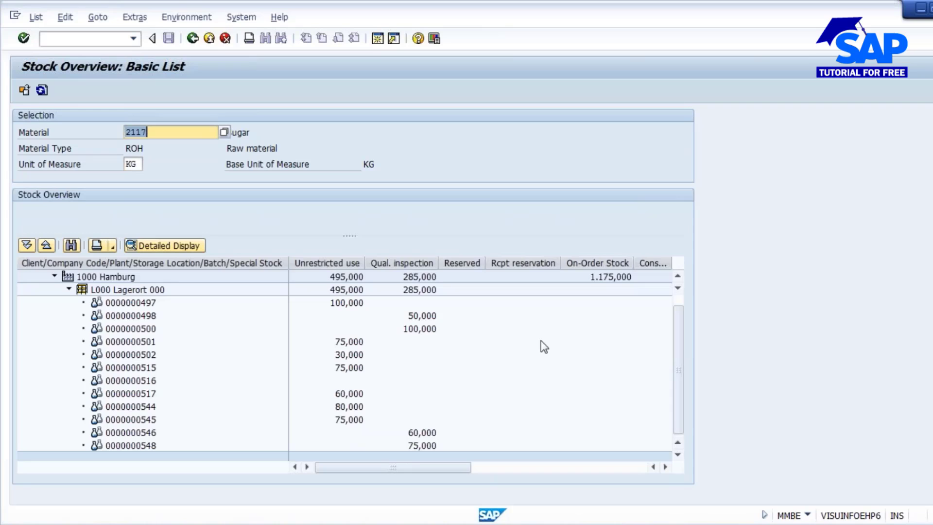
{"action": "left_click", "coordinate": [421, 446]}
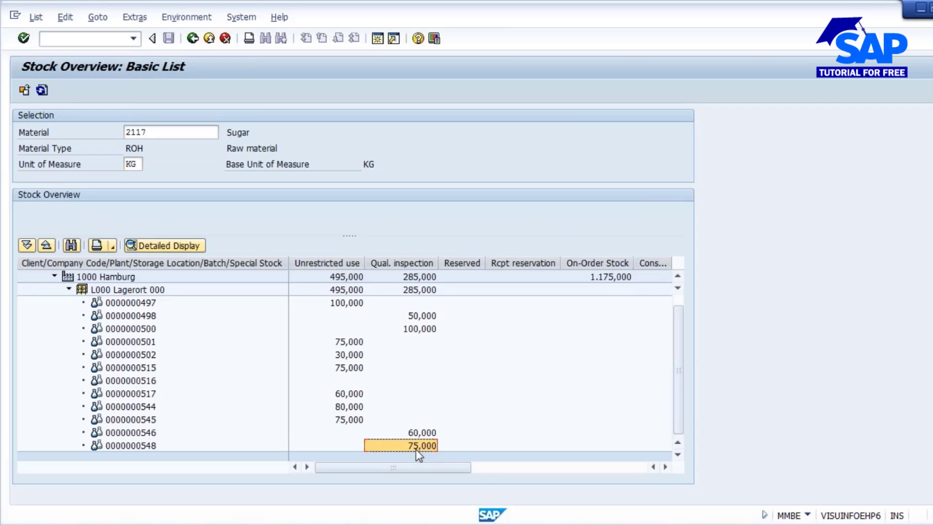
Step: Switch to the session with the inspection lot worklist, start SPRO, and display the SAP Reference IMG
{"action": "left_click", "coordinate": [420, 523]}
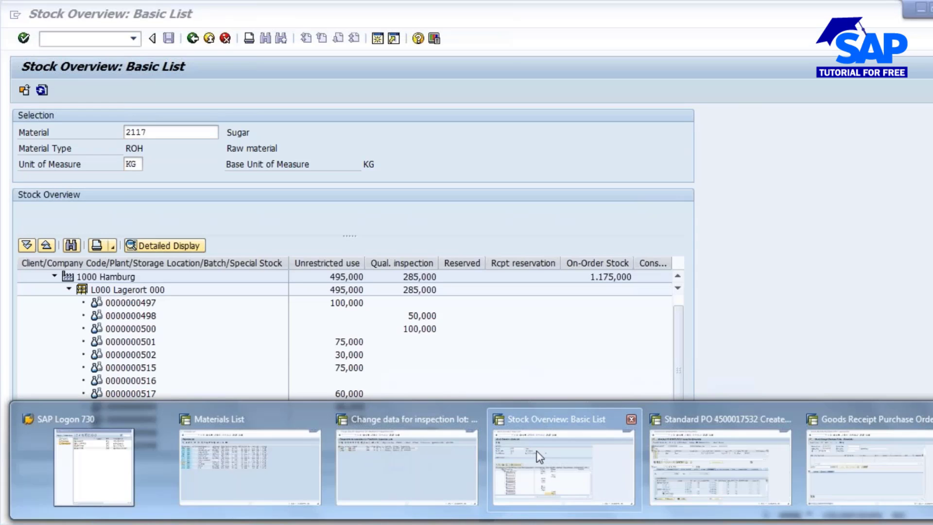
{"action": "left_click", "coordinate": [403, 459]}
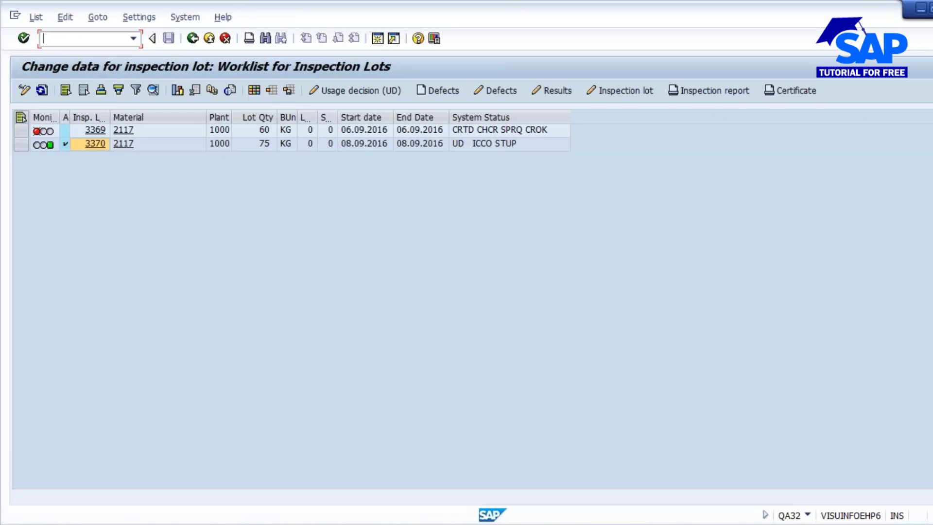
{"action": "type", "text": "/NM"}
{"action": "type", "text": "PRO"}
{"action": "key", "text": "Return"}
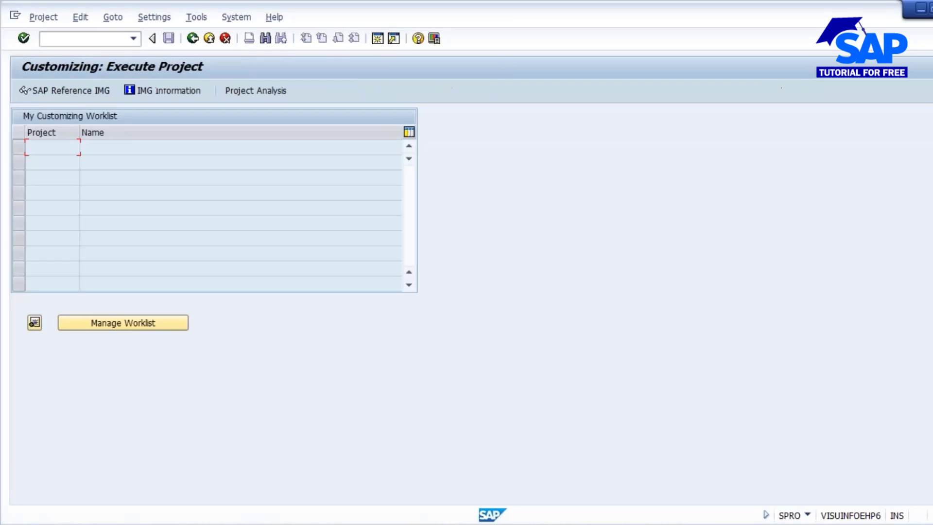
{"action": "left_click", "coordinate": [65, 91]}
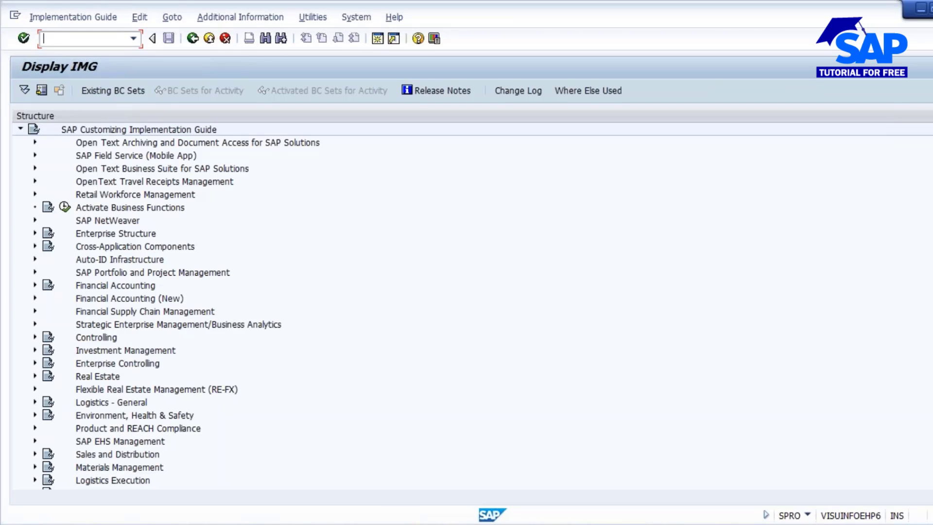
Step: Expand Quality Management, QM in Logistics, and QM in Procurement in the IMG, and execute Define Control Keys
{"action": "scroll", "coordinate": [906, 363], "scroll_direction": "down", "scroll_amount": 5}
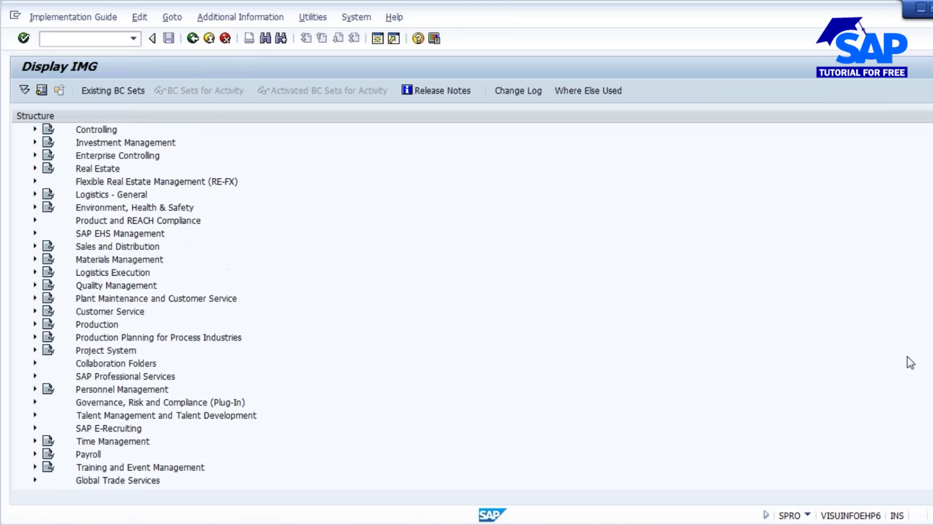
{"action": "left_click", "coordinate": [35, 285]}
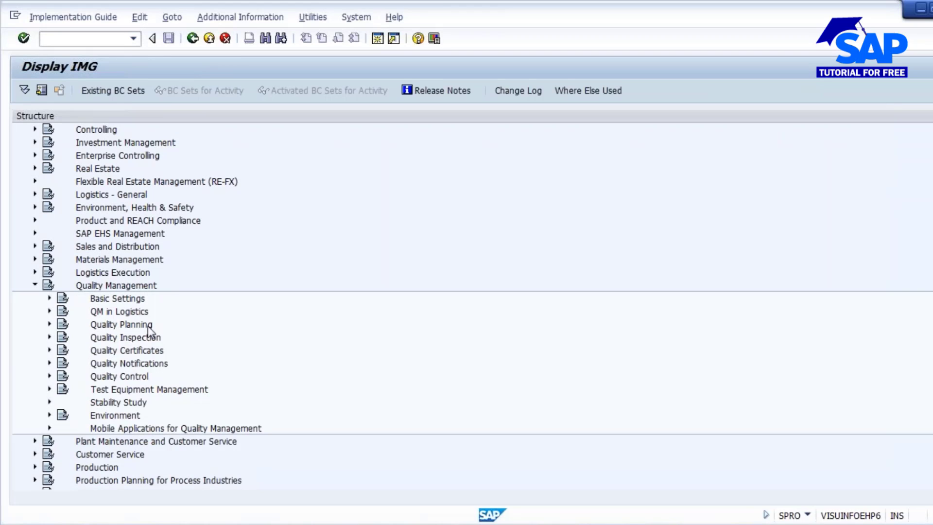
{"action": "left_click", "coordinate": [50, 310]}
{"action": "left_click", "coordinate": [64, 323]}
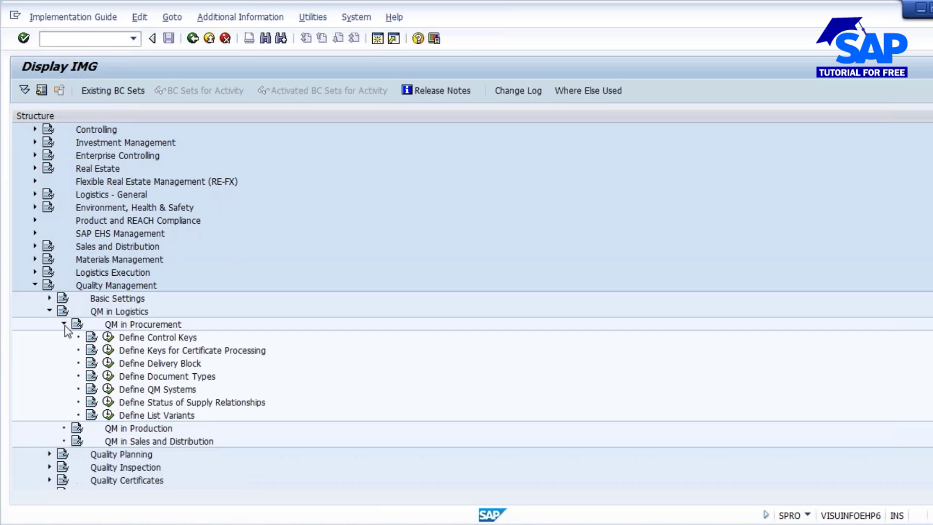
{"action": "left_click", "coordinate": [108, 337]}
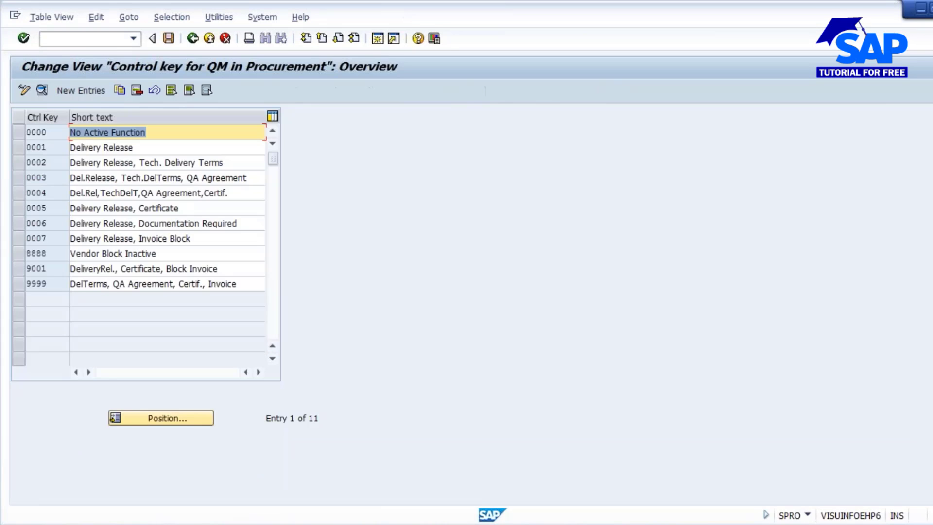
Step: Open the details of control key 9001 and set "GR for rejection" to "Source inspection lot has no effect on the goods receipt"
{"action": "left_click", "coordinate": [18, 268]}
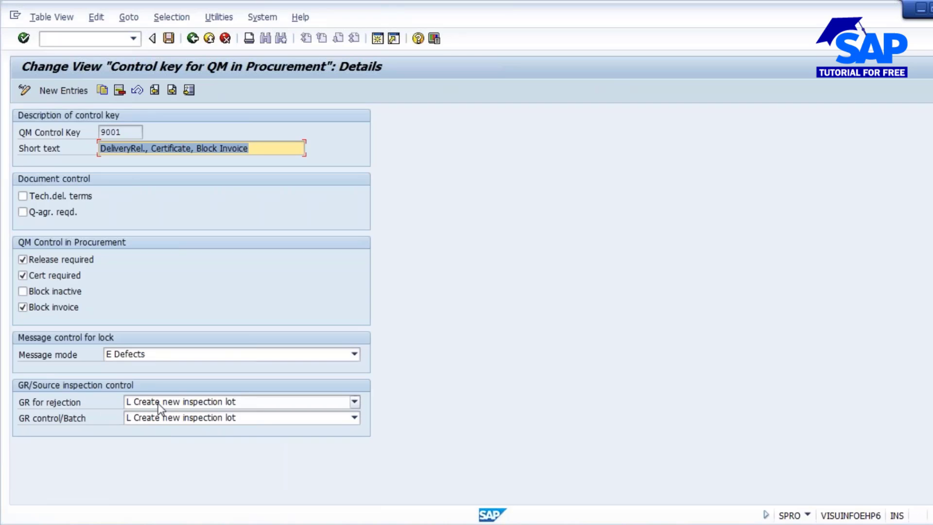
{"action": "left_click", "coordinate": [176, 404]}
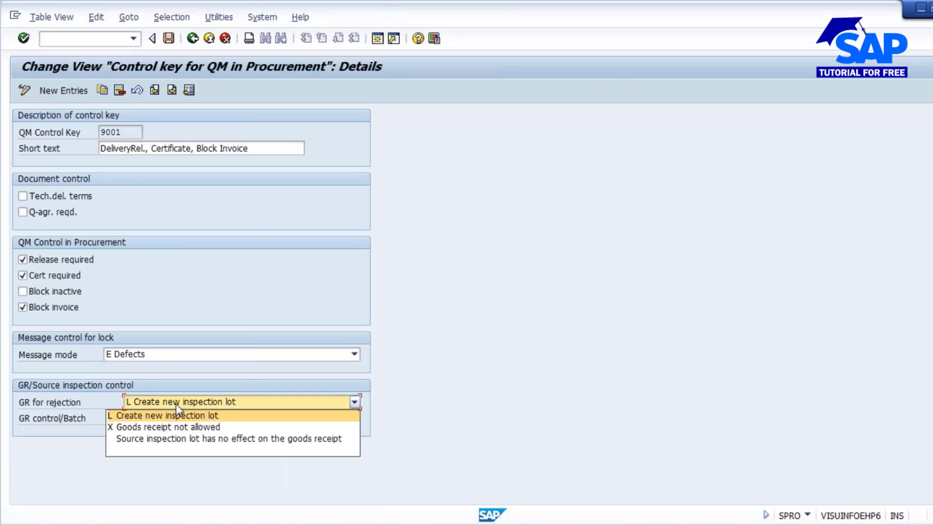
{"action": "left_click", "coordinate": [204, 450]}
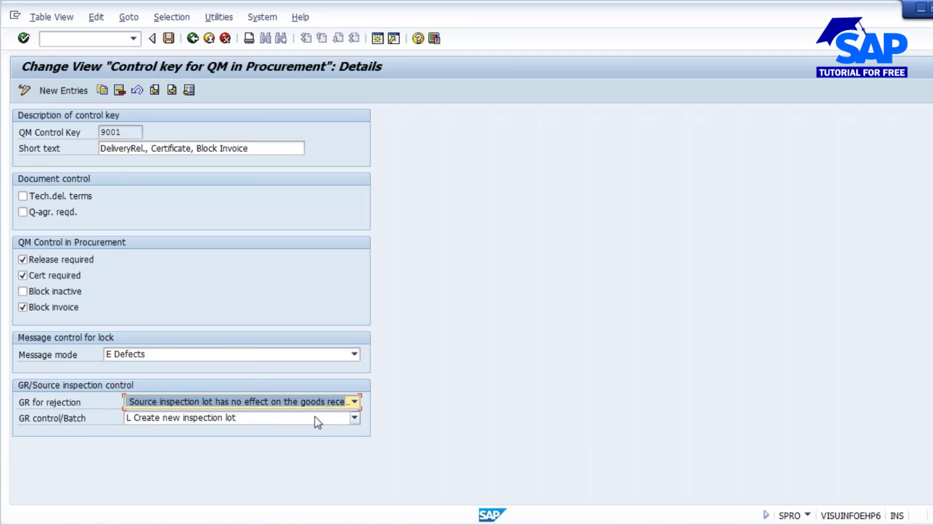
Step: Review the available options for "GR control/Batch" and "GR for rejection" in control key 9001 without changing them
{"action": "left_click", "coordinate": [354, 417]}
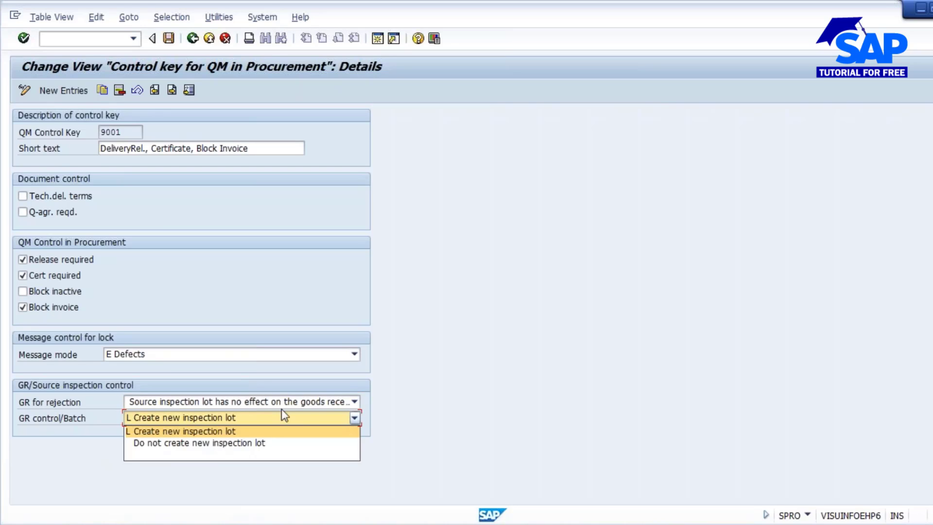
{"action": "left_click", "coordinate": [212, 401]}
{"action": "left_click", "coordinate": [212, 401]}
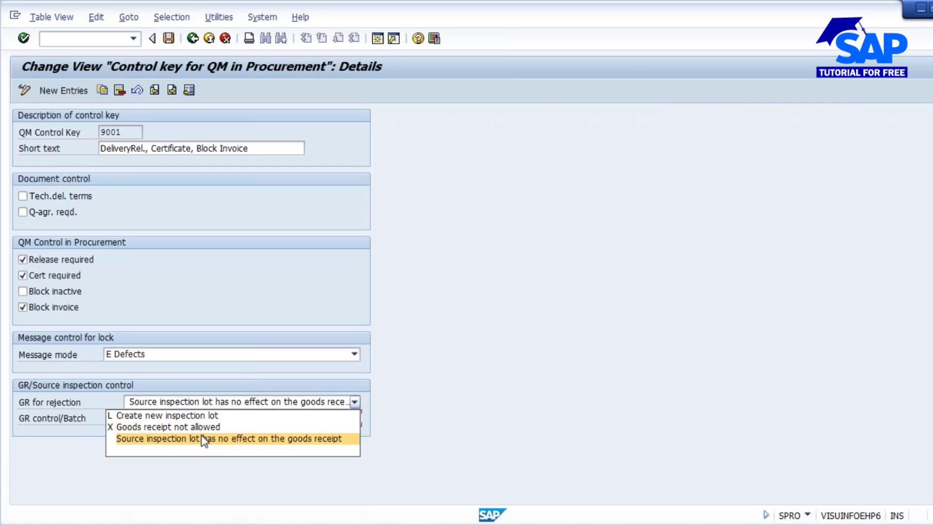
{"action": "left_click", "coordinate": [193, 450]}
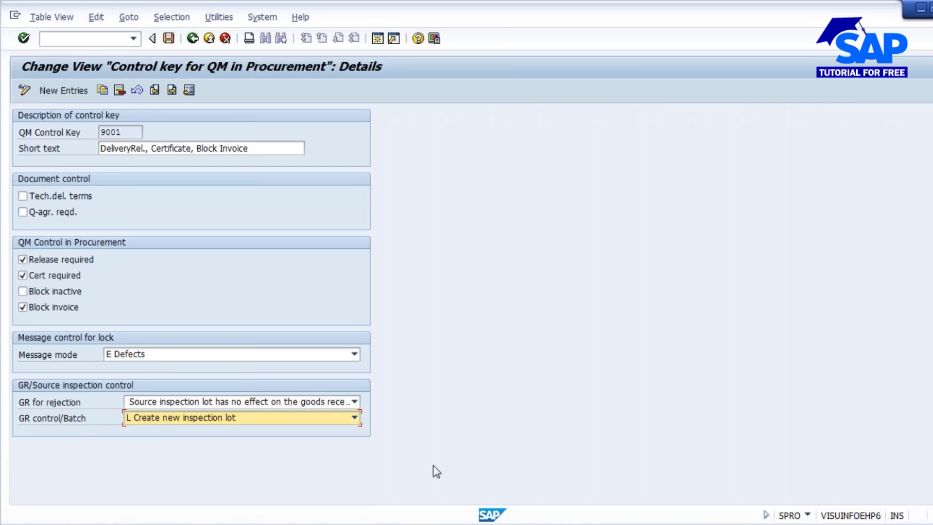
{"action": "left_click", "coordinate": [354, 419]}
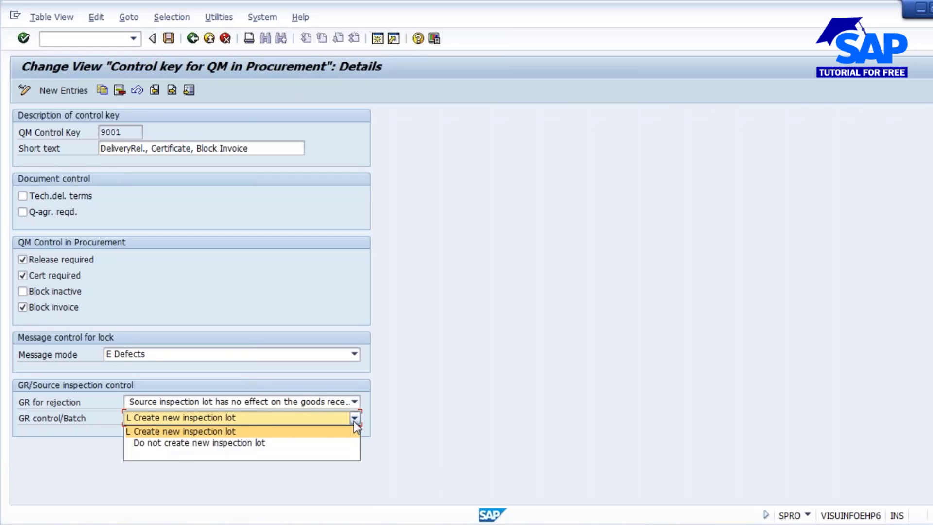
{"action": "left_click", "coordinate": [461, 408]}
{"action": "mouse_move", "coordinate": [556, 523]}
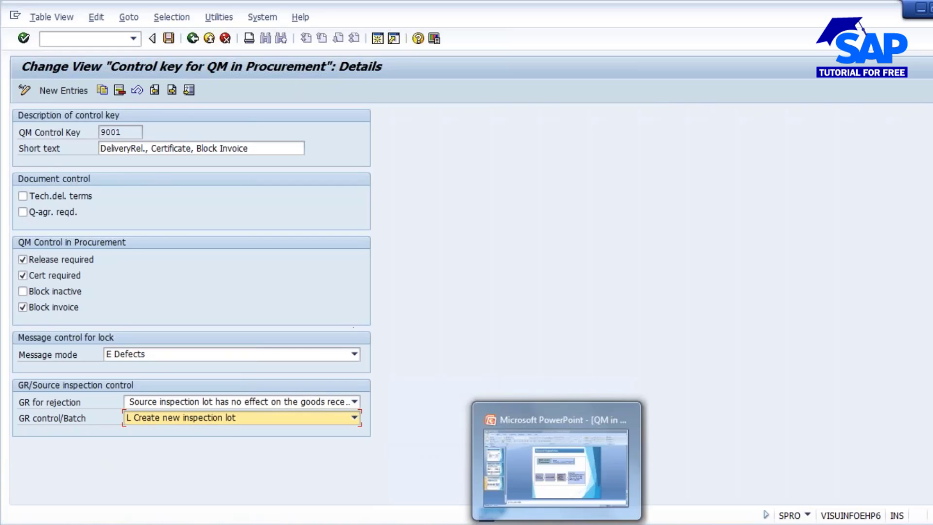
{"action": "left_click", "coordinate": [567, 473]}
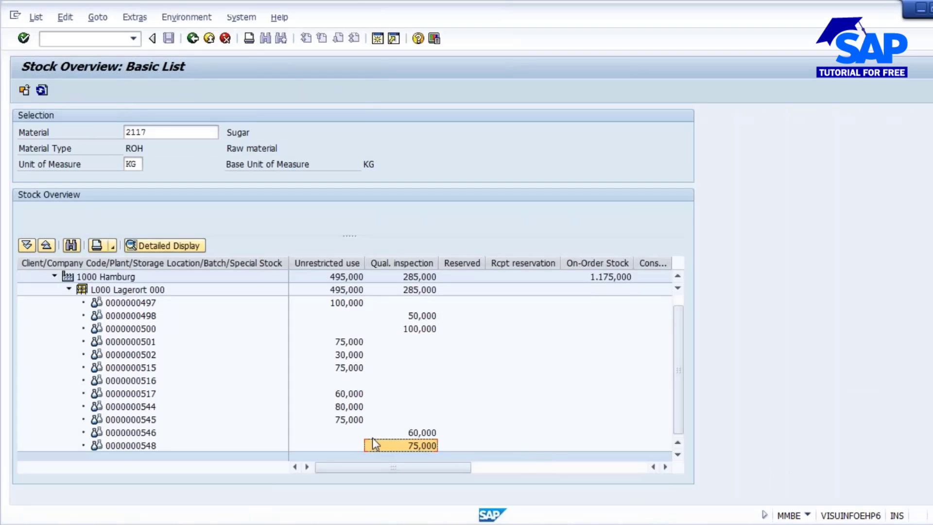
{"action": "left_click", "coordinate": [346, 441]}
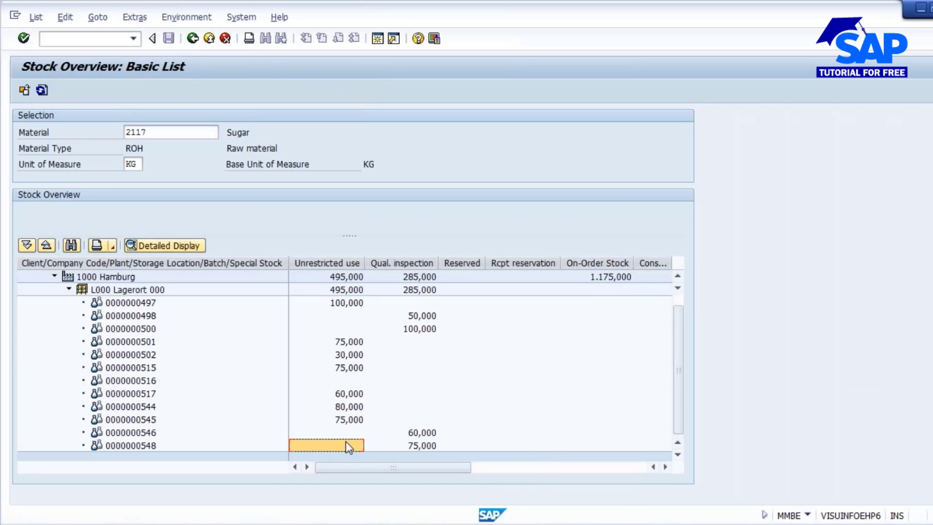
{"action": "left_click", "coordinate": [416, 446]}
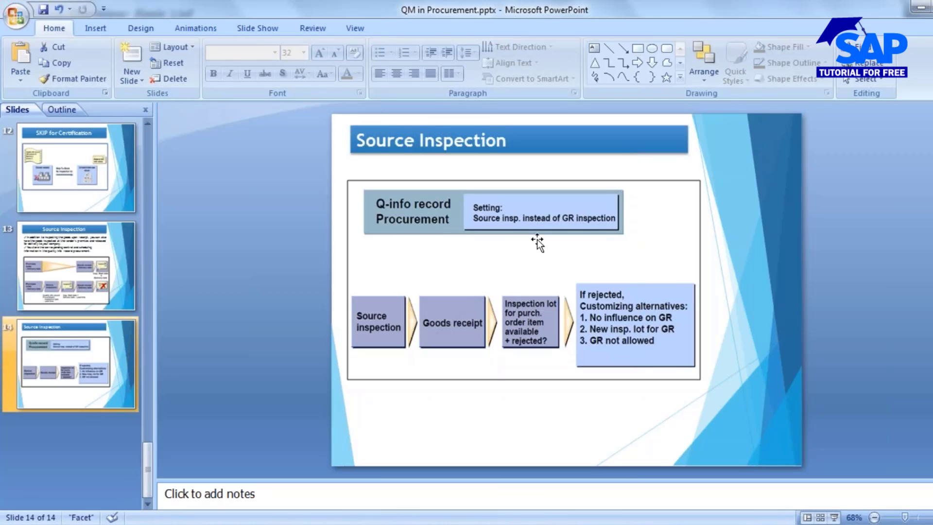
Step: Go back to the "Agenda: QM in Procurement" slide near the start of the PowerPoint presentation
{"action": "scroll", "coordinate": [92, 312], "scroll_direction": "up", "scroll_amount": 10}
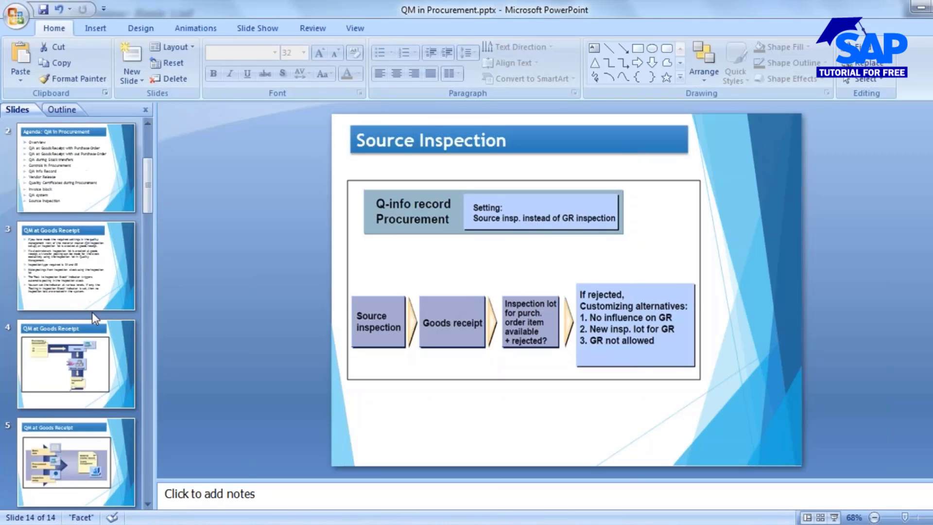
{"action": "scroll", "coordinate": [92, 311], "scroll_direction": "up", "scroll_amount": 2}
{"action": "left_click", "coordinate": [85, 184]}
{"action": "left_click", "coordinate": [89, 299]}
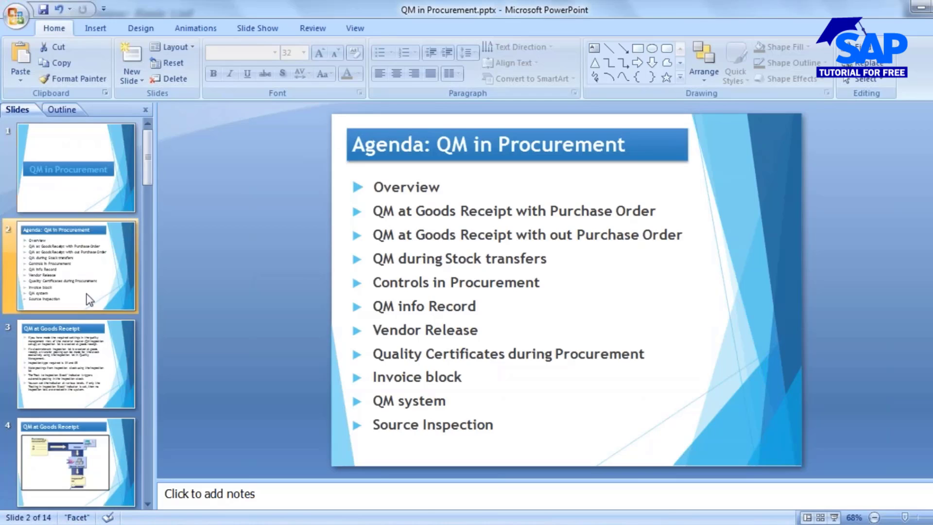